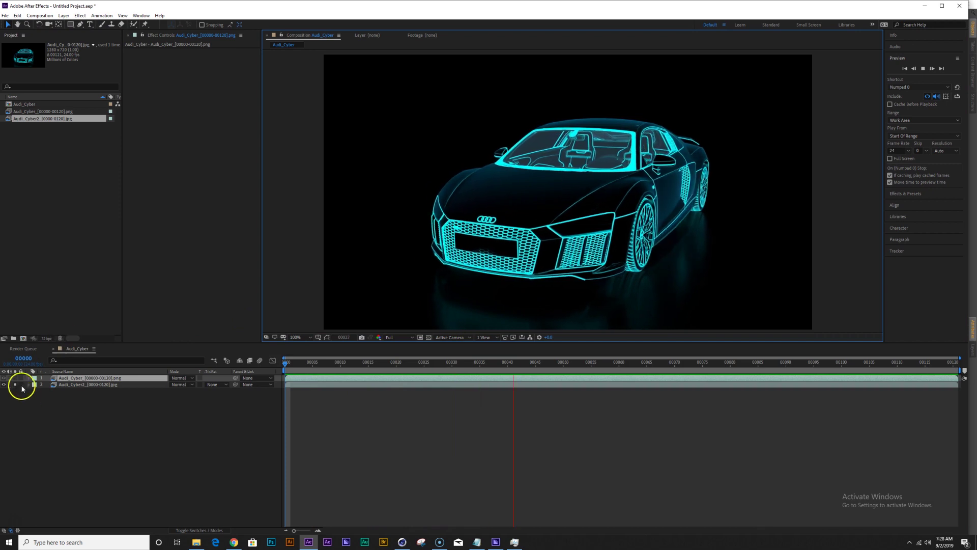
Preview the Audi_Cyber composition with the base render soloed and with all layers, briefly enlarging the viewer.
{"action": "left_click", "coordinate": [17, 389]}
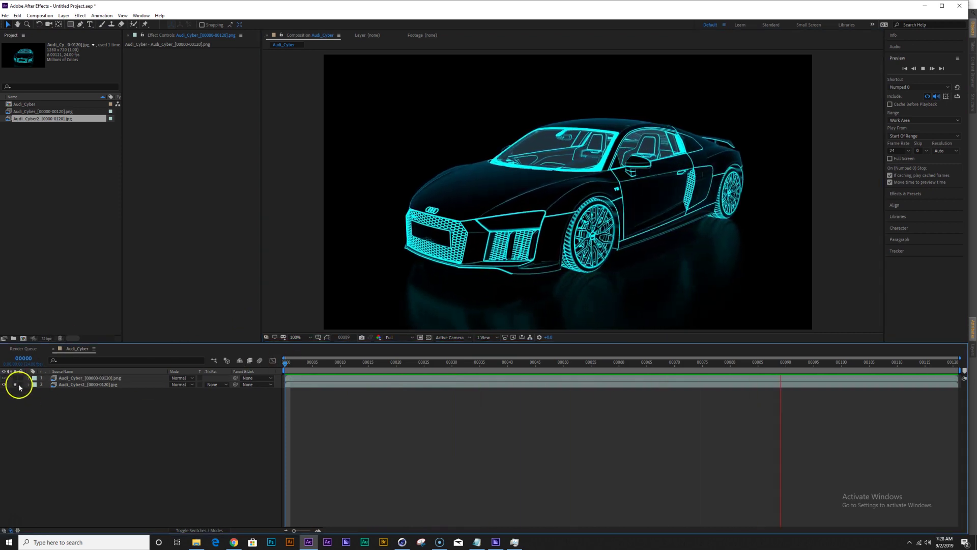
{"action": "key", "text": "grave"}
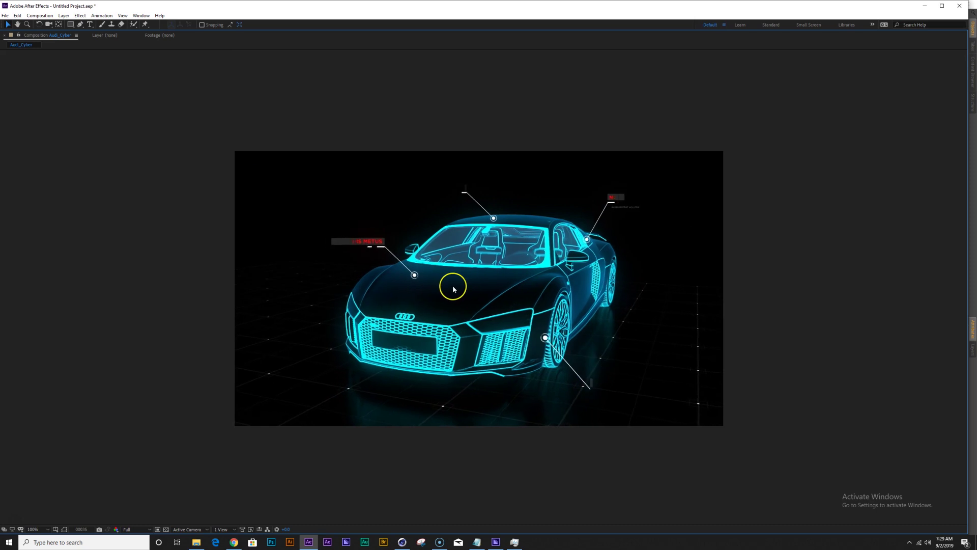
{"action": "key", "text": "grave"}
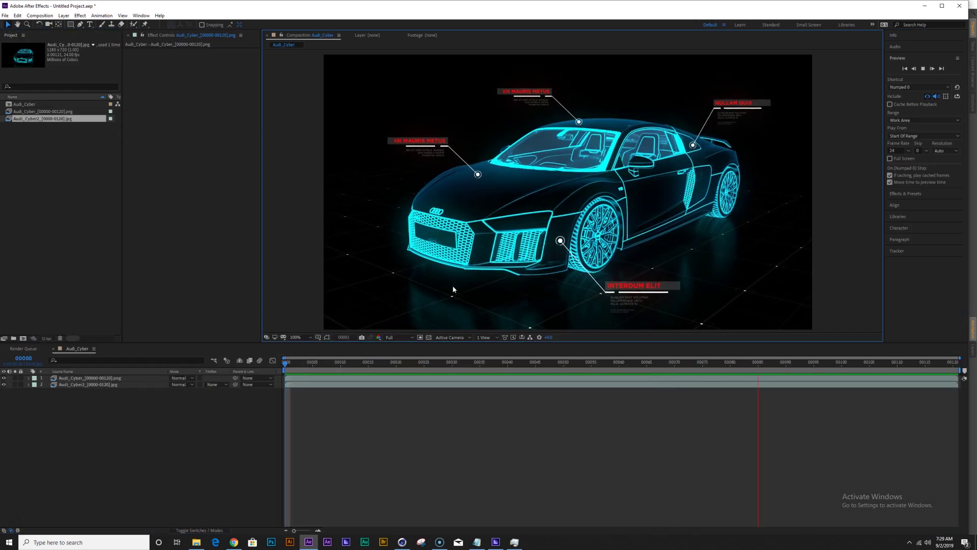
{"action": "left_click", "coordinate": [496, 274]}
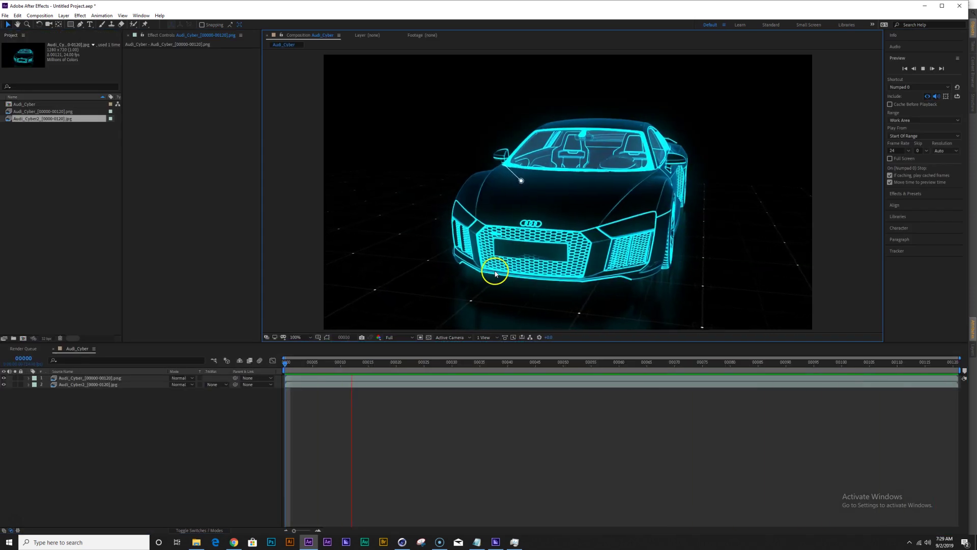
Switch to Cinema 4D and group all of the car's objects under a single null.
{"action": "left_click", "coordinate": [403, 543]}
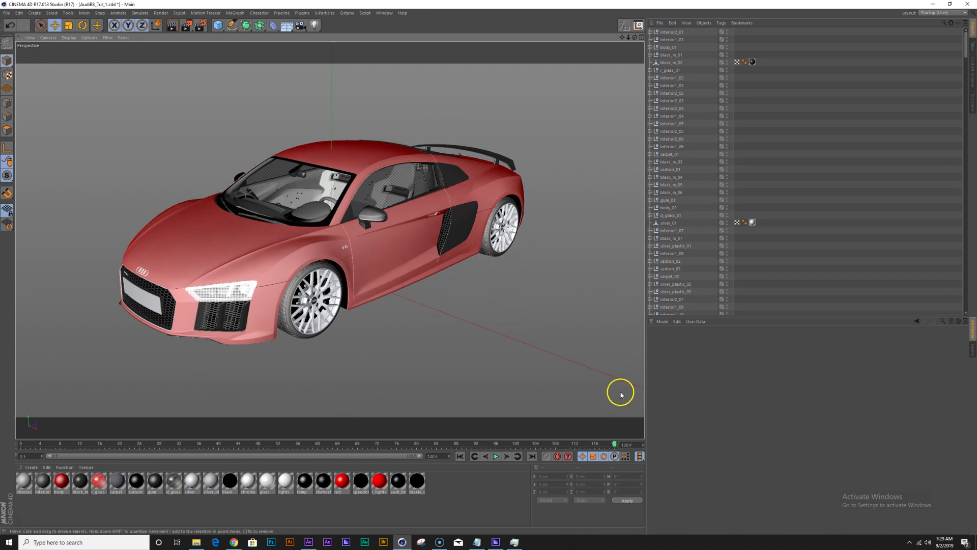
{"action": "key", "text": "ctrl+a"}
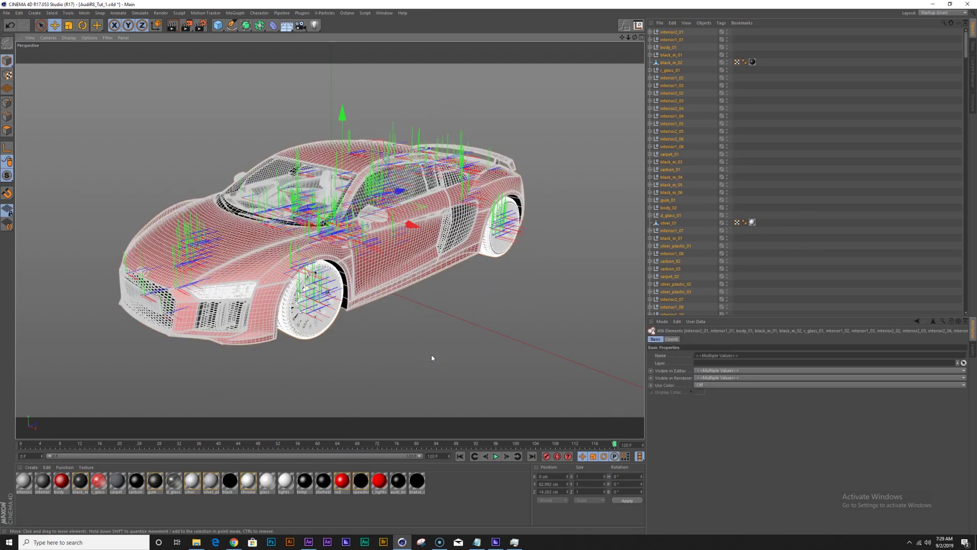
{"action": "key", "text": "alt+g"}
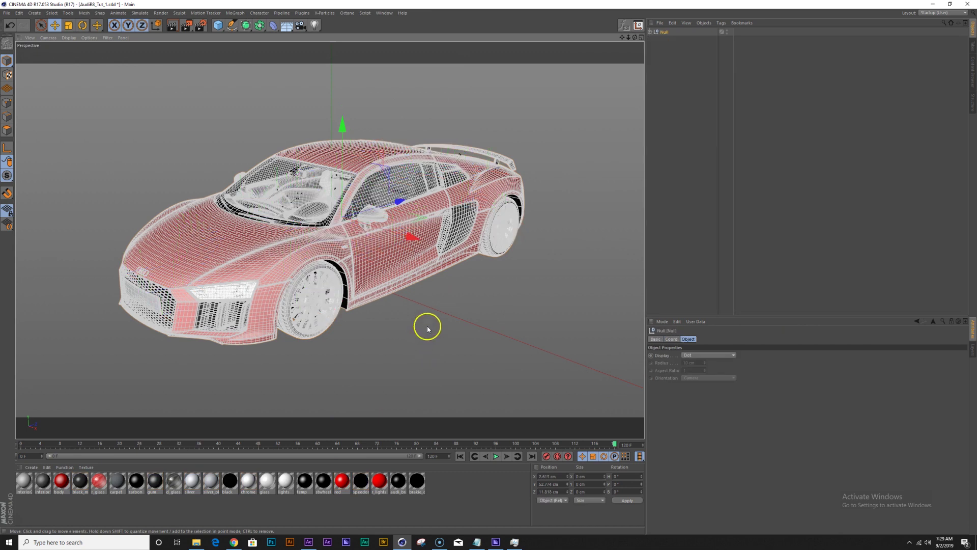
{"action": "left_click", "coordinate": [675, 95]}
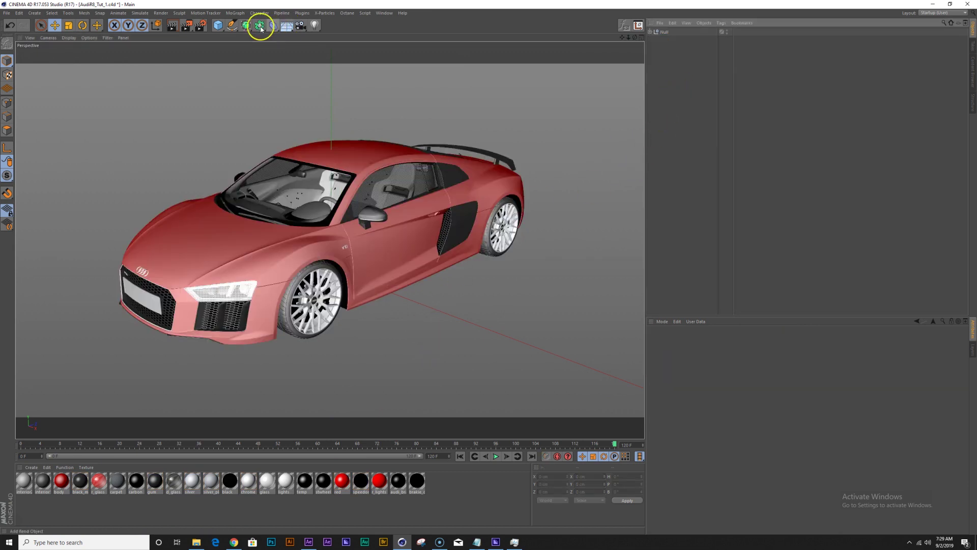
Add a Connect object with Weld and Textures turned off, and link the car's null as its source object.
{"action": "left_click_drag", "start_coordinate": [260, 25], "coordinate": [344, 48]}
{"action": "left_click_drag", "start_coordinate": [672, 34], "coordinate": [676, 70]}
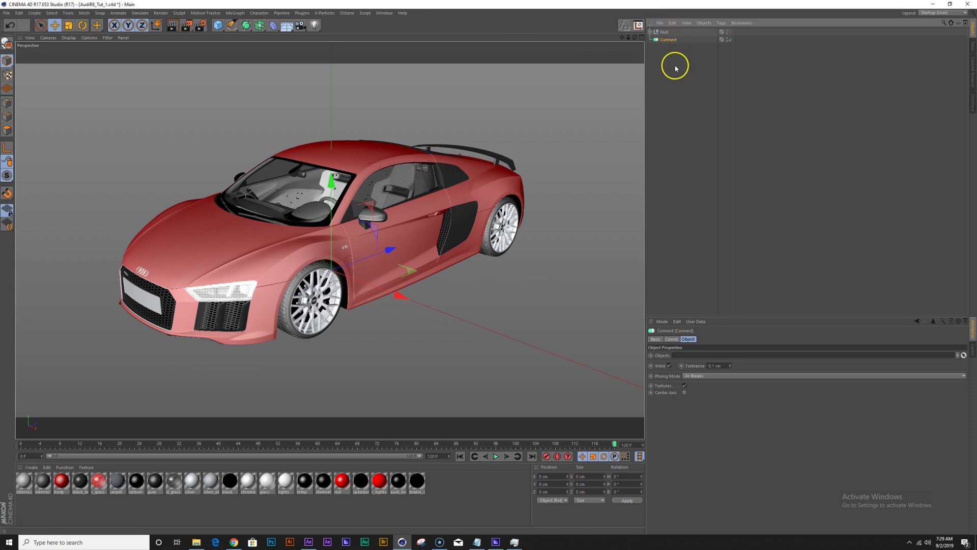
{"action": "left_click", "coordinate": [670, 367]}
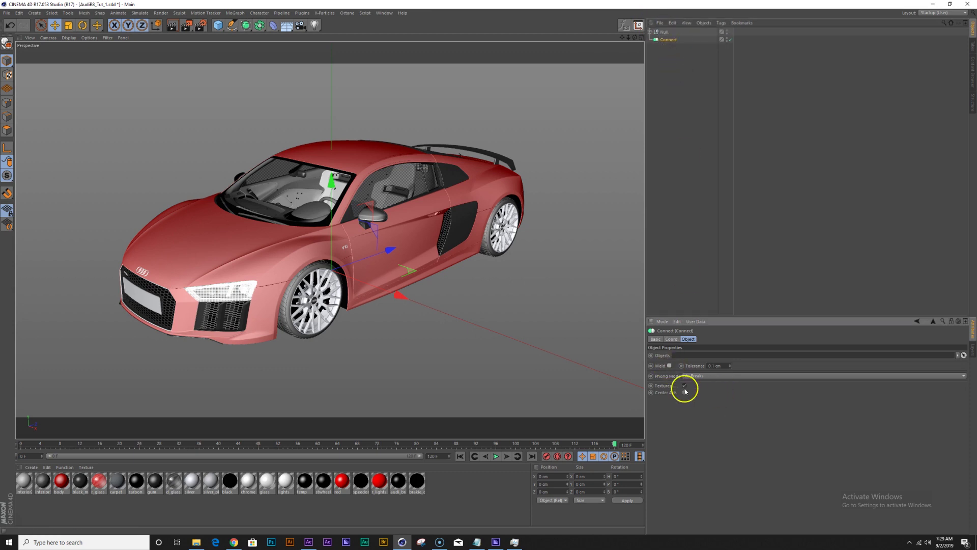
{"action": "left_click_drag", "start_coordinate": [661, 32], "coordinate": [700, 356]}
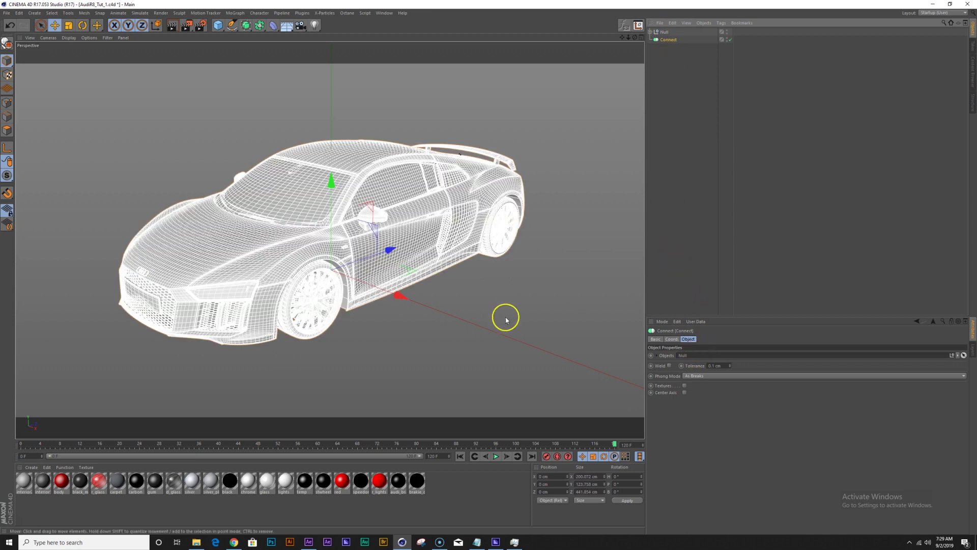
{"action": "left_click", "coordinate": [469, 363]}
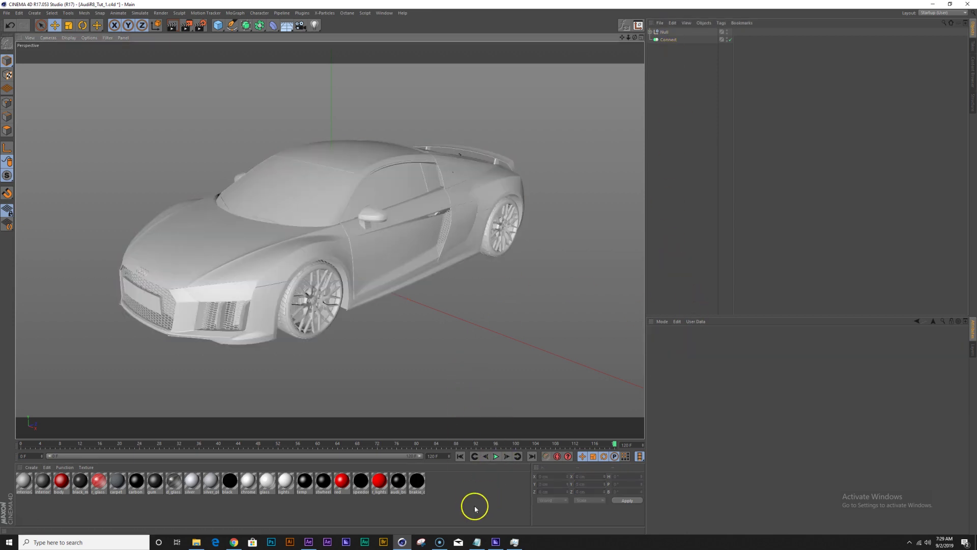
Create a new material, apply it to the Connect object, and darken its color to a value of 22%.
{"action": "double_click", "coordinate": [489, 489]}
{"action": "left_click_drag", "start_coordinate": [30, 483], "coordinate": [689, 38]}
{"action": "double_click", "coordinate": [738, 39]}
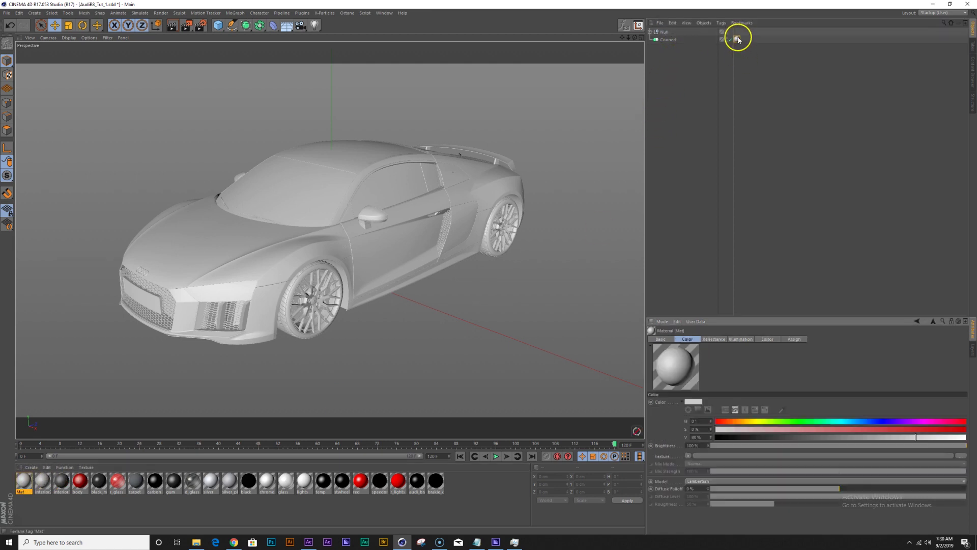
{"action": "left_click", "coordinate": [738, 39]}
{"action": "double_click", "coordinate": [737, 39]}
{"action": "left_click_drag", "start_coordinate": [886, 438], "coordinate": [770, 438]}
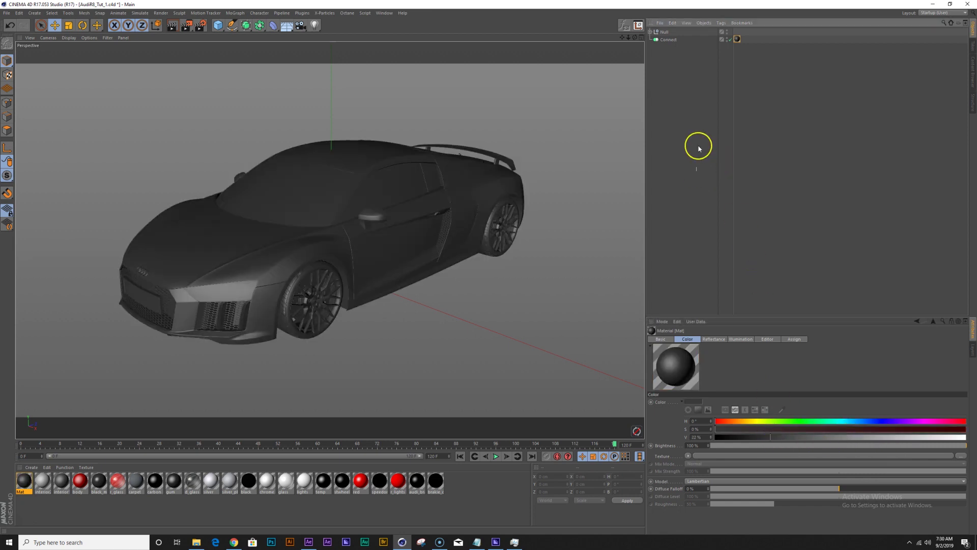
Remove the dark material's texture tag from the Connect object.
{"action": "left_click", "coordinate": [737, 39]}
{"action": "key", "text": "Delete"}
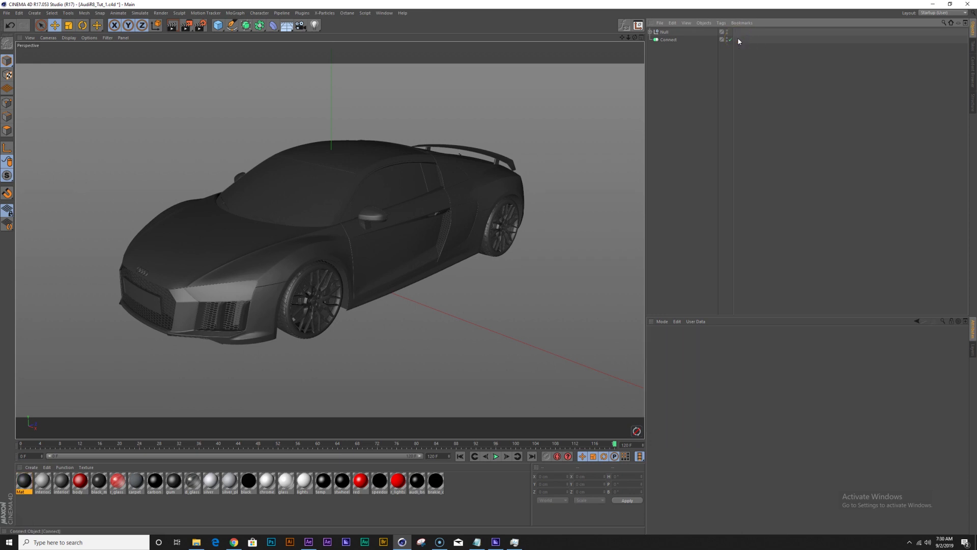
Add a plane as the floor and scale it up to about 1835 cm in width and depth.
{"action": "key", "text": "shift+c"}
{"action": "type", "text": "plane"}
{"action": "key", "text": "Return"}
{"action": "key", "text": "t"}
{"action": "left_click_drag", "start_coordinate": [451, 212], "coordinate": [453, 299]}
Lower the floor plane by about 2 cm to meet the bottom of the car's tires.
{"action": "key", "text": "F5"}
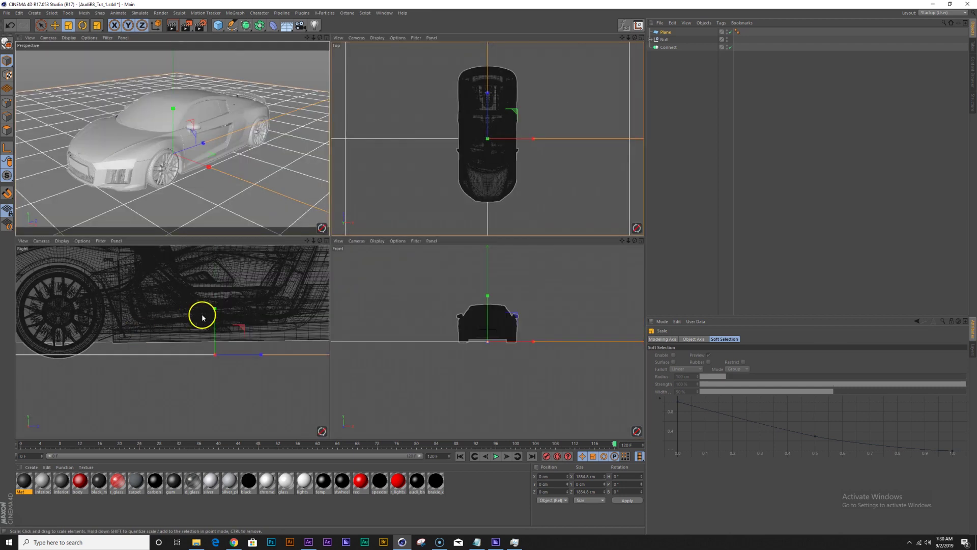
{"action": "key", "text": "e"}
{"action": "left_click_drag", "start_coordinate": [212, 338], "coordinate": [216, 343]}
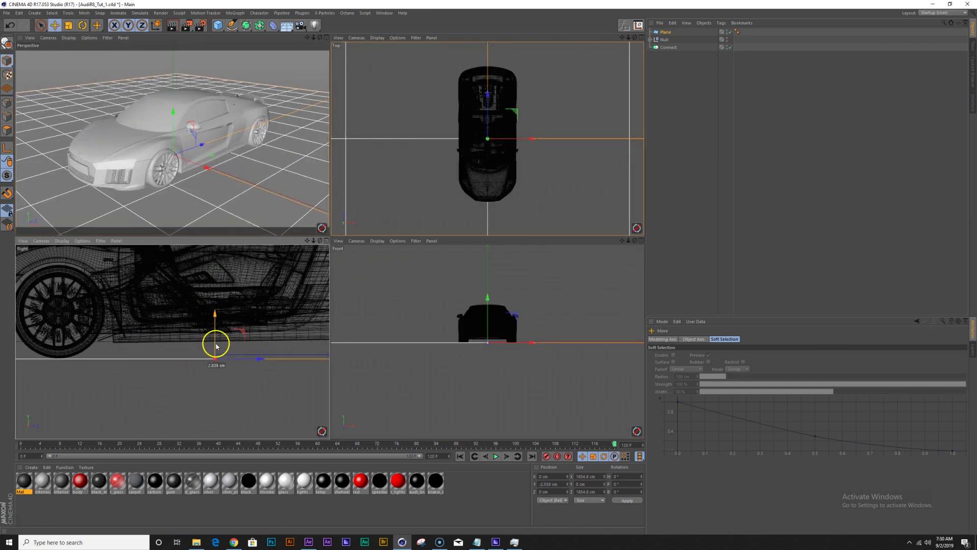
{"action": "key", "text": "F1"}
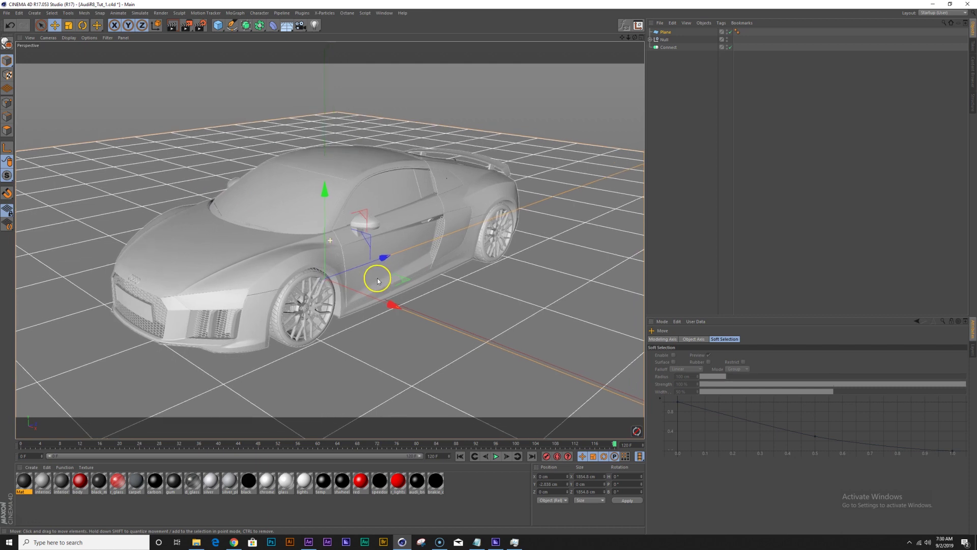
{"action": "left_click", "coordinate": [693, 264]}
Add a camera framing the car from the front three-quarter angle and parent it under a new null.
{"action": "left_click_drag", "start_coordinate": [396, 279], "coordinate": [398, 285]}
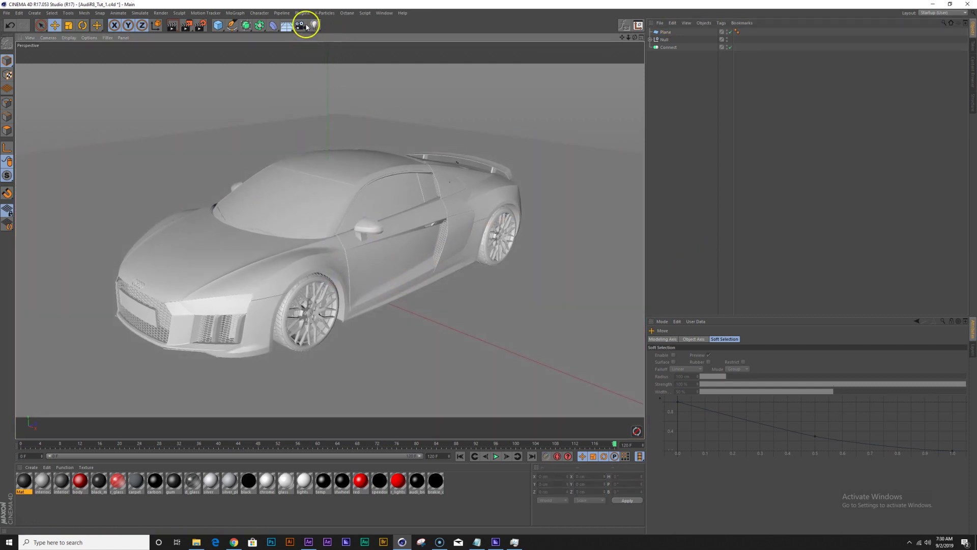
{"action": "left_click_drag", "start_coordinate": [301, 27], "coordinate": [378, 53]}
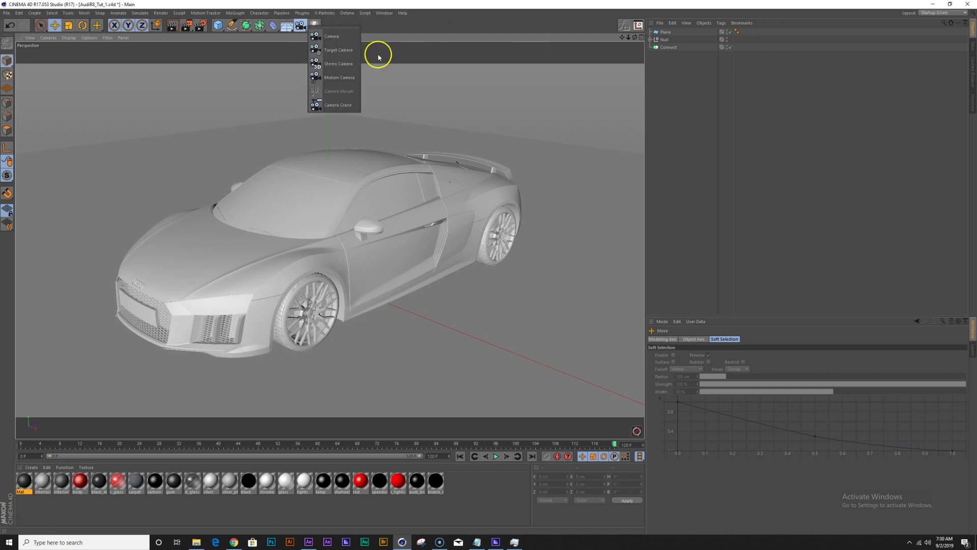
{"action": "left_click", "coordinate": [323, 30]}
{"action": "left_click_drag", "start_coordinate": [218, 26], "coordinate": [242, 43]}
{"action": "left_click_drag", "start_coordinate": [667, 39], "coordinate": [667, 31]}
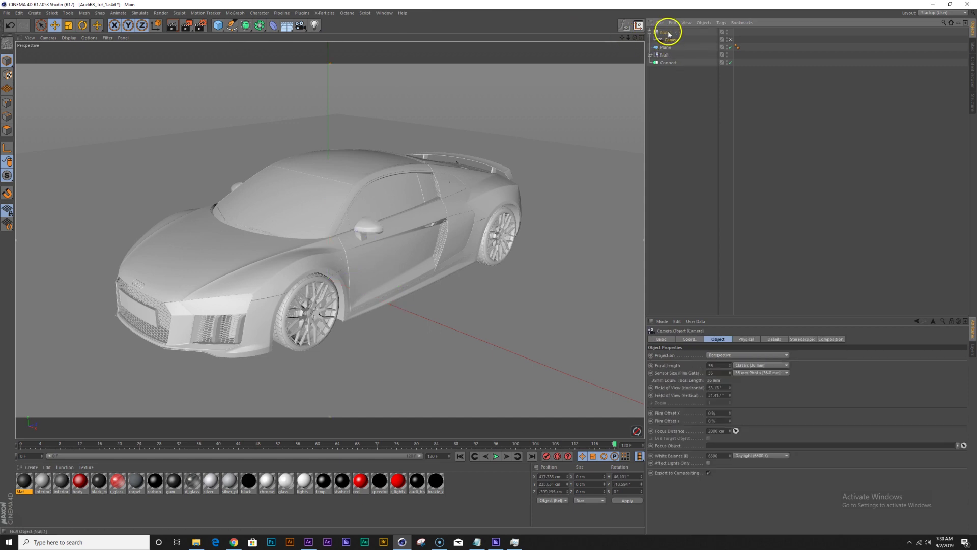
Try rotating the camera's parent null to a heading of -13°.
{"action": "left_click", "coordinate": [670, 339]}
{"action": "left_click_drag", "start_coordinate": [781, 358], "coordinate": [779, 355]}
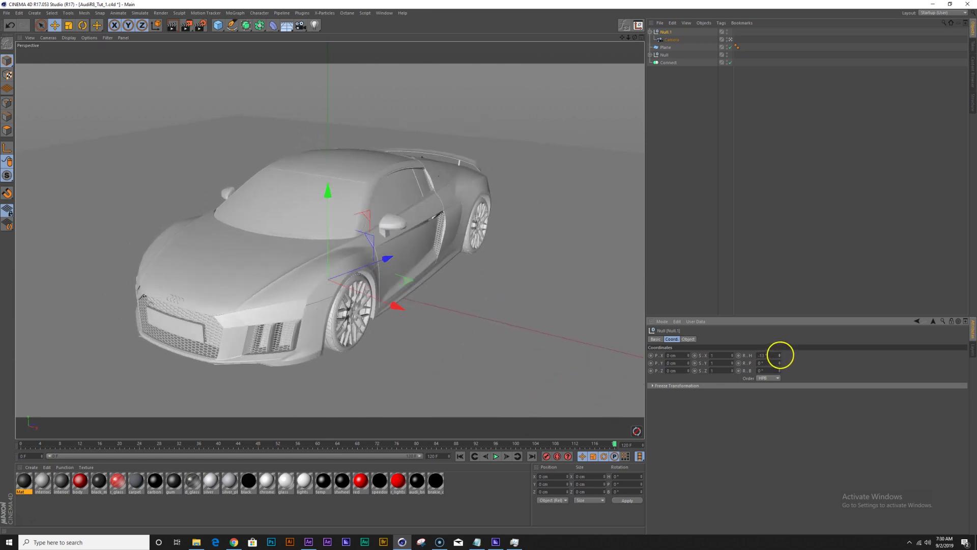
Lock the camera with a Protection tag and select its parent null.
{"action": "right_click", "coordinate": [673, 42]}
{"action": "mouse_move", "coordinate": [733, 45]}
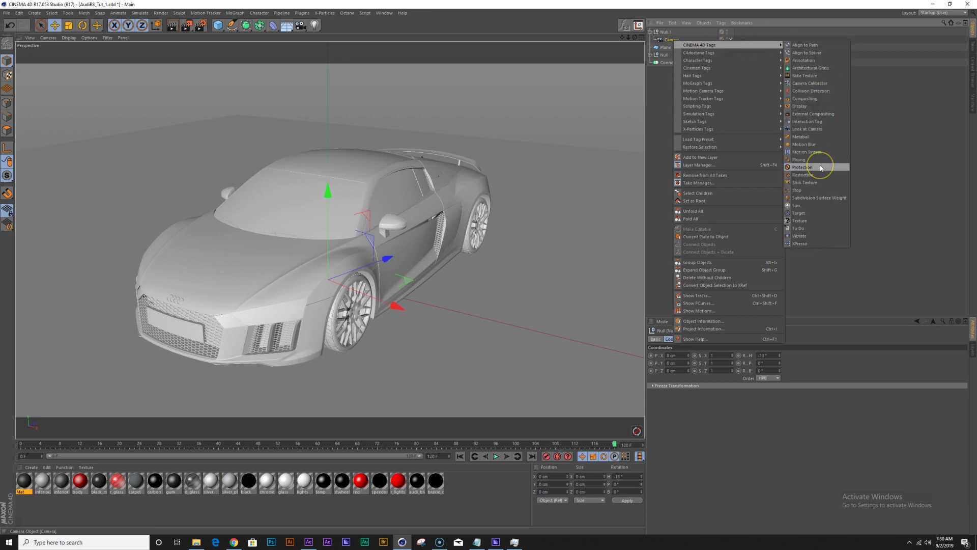
{"action": "left_click", "coordinate": [820, 168]}
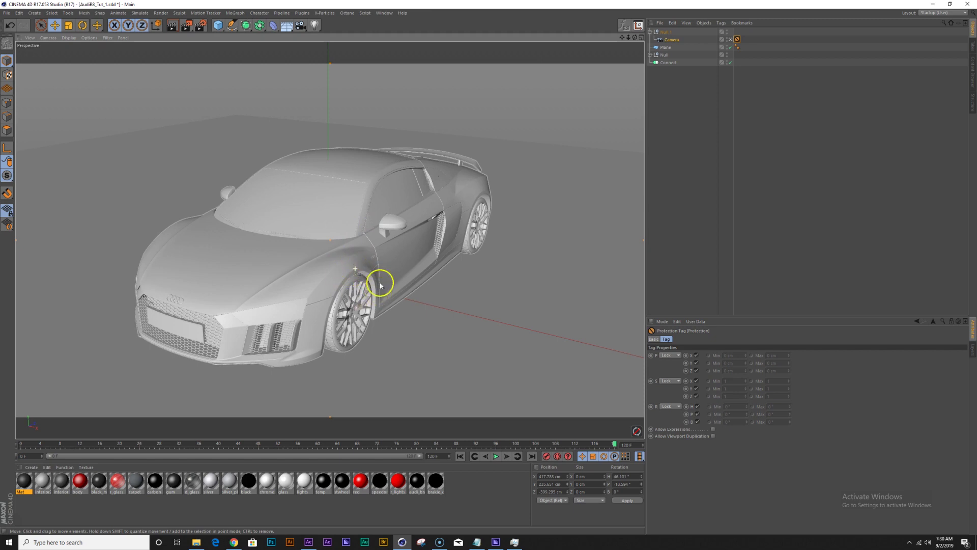
{"action": "left_click", "coordinate": [665, 31]}
Review the output resolution, frame rate and frame range in the render settings.
{"action": "left_click", "coordinate": [199, 28]}
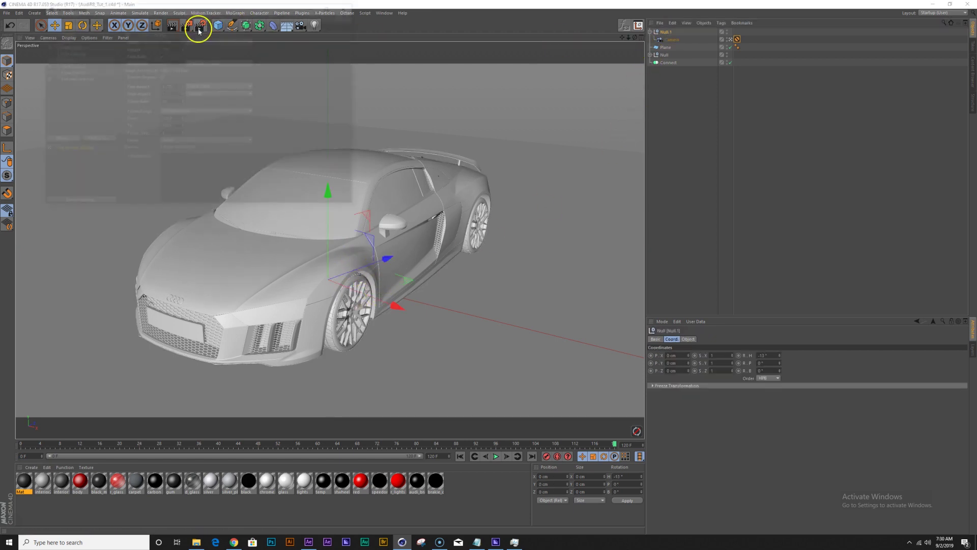
{"action": "left_click_drag", "start_coordinate": [184, 7], "coordinate": [317, 128]}
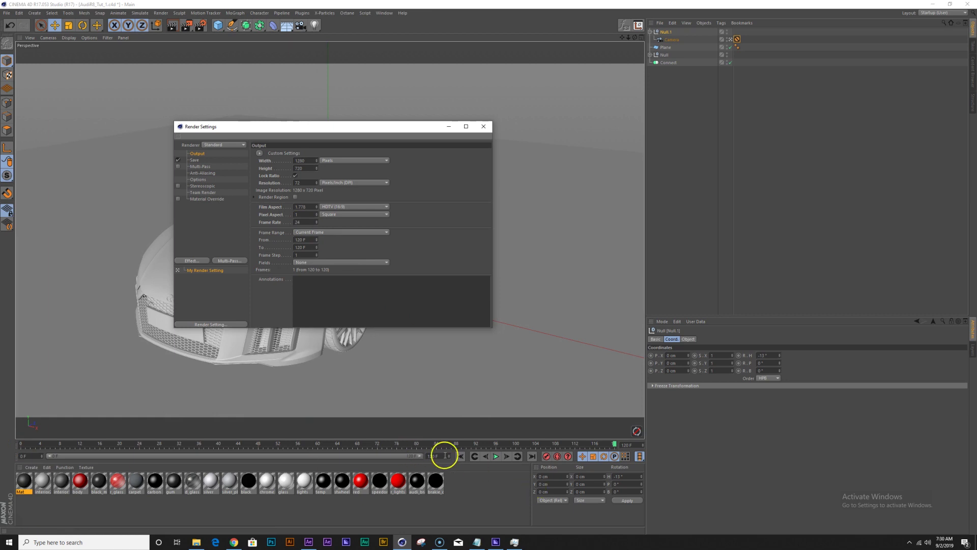
{"action": "left_click", "coordinate": [483, 126]}
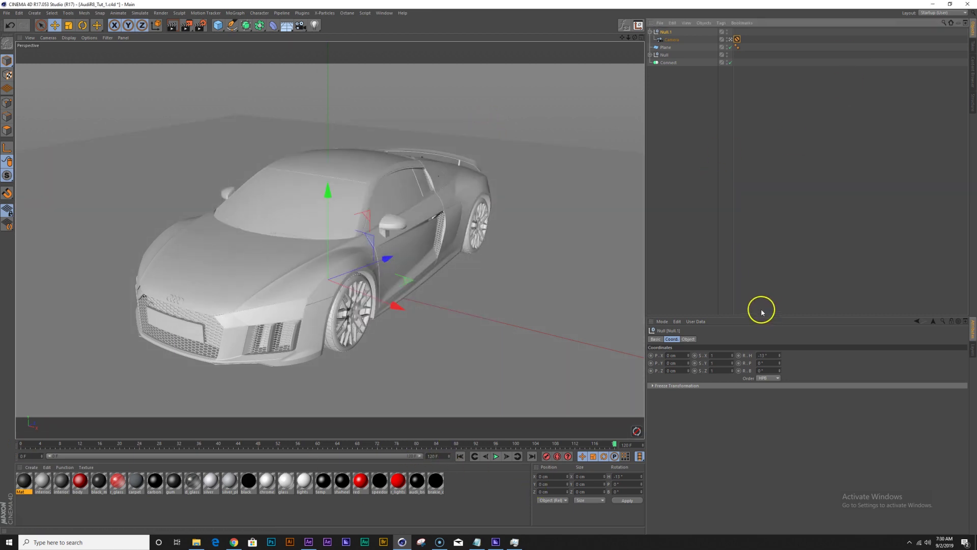
Animate the camera null's heading by keyframing -25° at frame 0 and a new rotation at frame 120.
{"action": "left_click", "coordinate": [721, 62]}
{"action": "left_click_drag", "start_coordinate": [778, 351], "coordinate": [742, 355]}
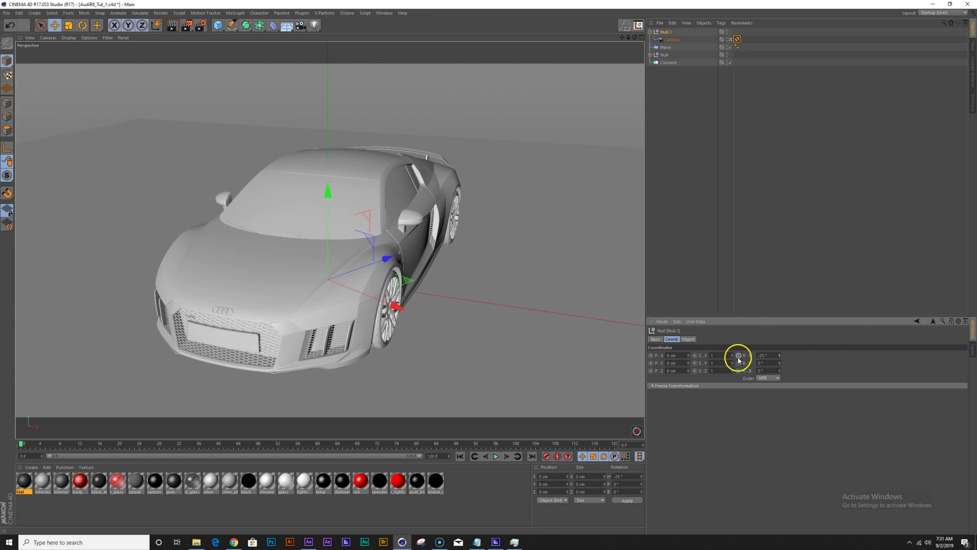
{"action": "left_click", "coordinate": [738, 355]}
{"action": "key", "text": "shift+g"}
{"action": "left_click_drag", "start_coordinate": [779, 354], "coordinate": [758, 359]}
{"action": "left_click", "coordinate": [738, 355]}
Play the camera rotation from the first frame to check the movement around the car.
{"action": "key", "text": "shift+f"}
{"action": "left_click", "coordinate": [495, 455]}
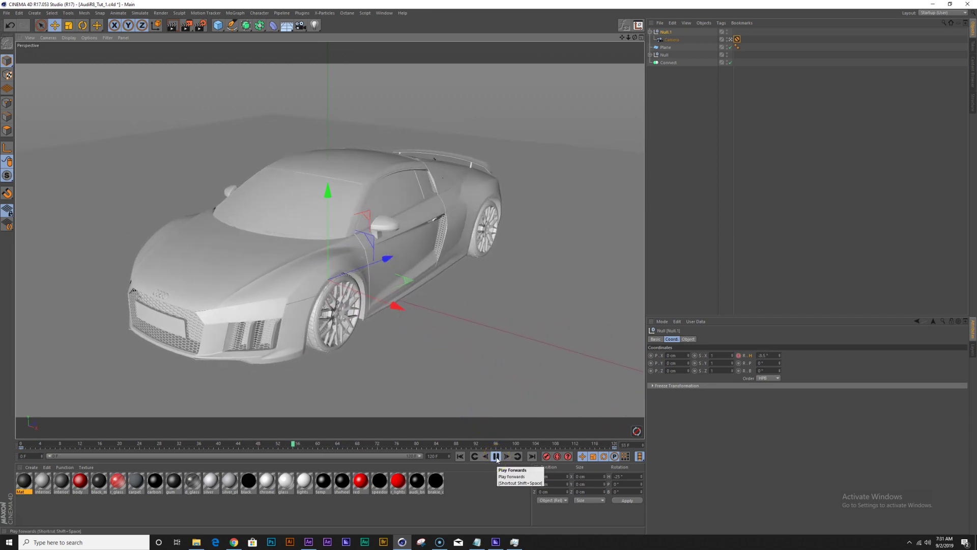
{"action": "left_click", "coordinate": [496, 456]}
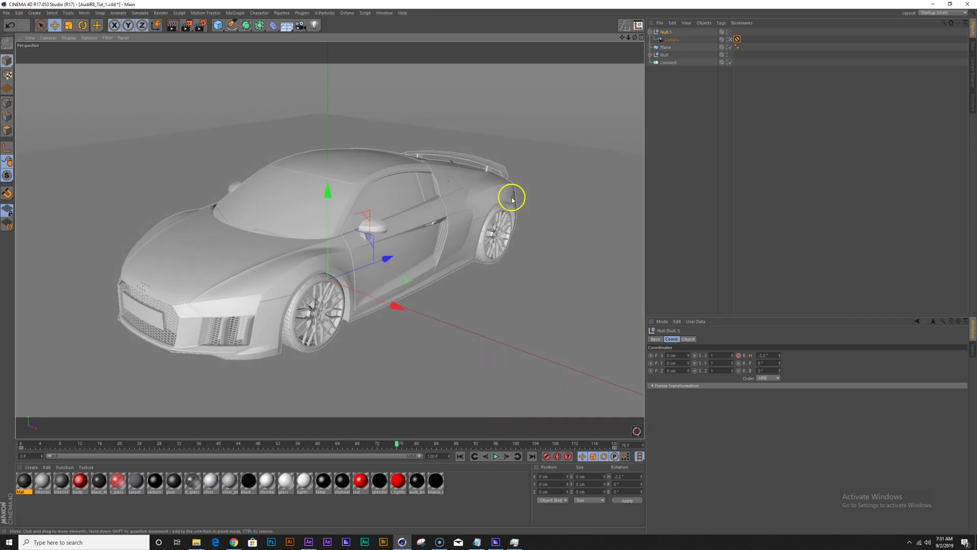
Switch the interface to the custom OCTANE layout.
{"action": "left_click", "coordinate": [385, 15]}
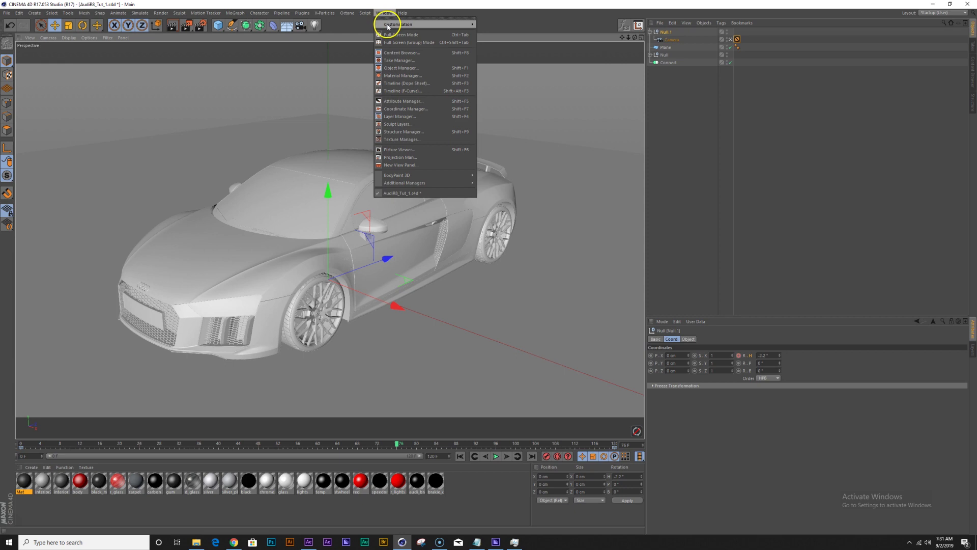
{"action": "mouse_move", "coordinate": [387, 27]}
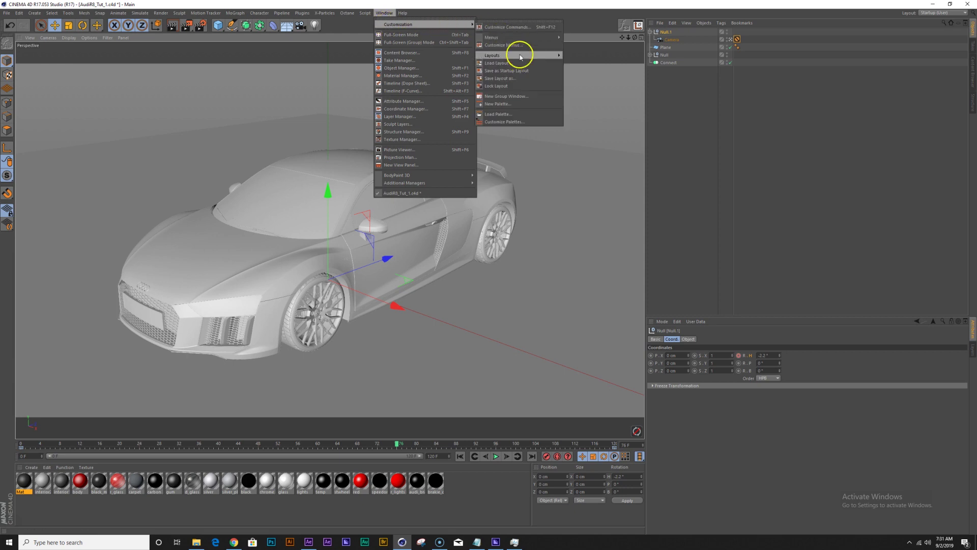
{"action": "mouse_move", "coordinate": [517, 55]}
{"action": "left_click", "coordinate": [590, 94]}
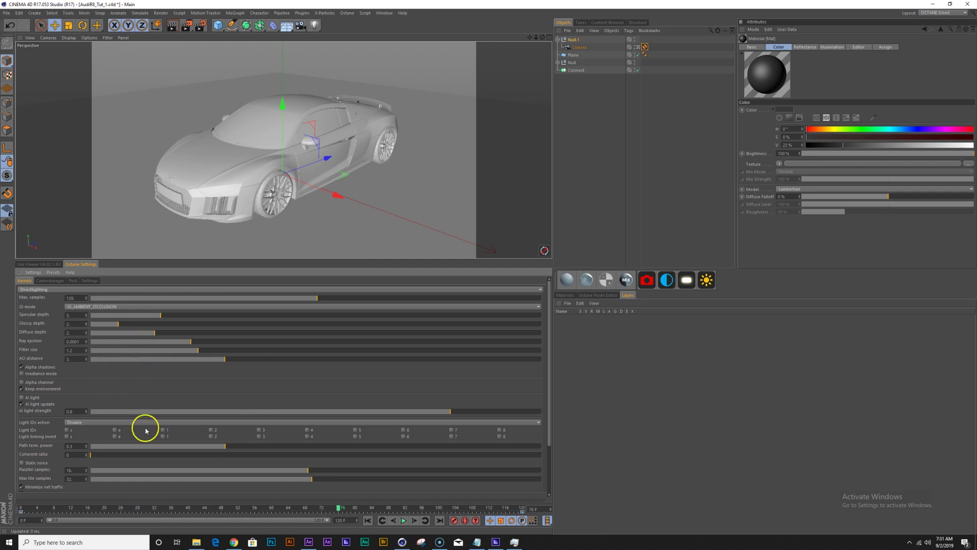
Review the Directlighting kernel parameters in the Octane settings, down to the adaptive sampling options.
{"action": "left_click_drag", "start_coordinate": [551, 399], "coordinate": [550, 455]}
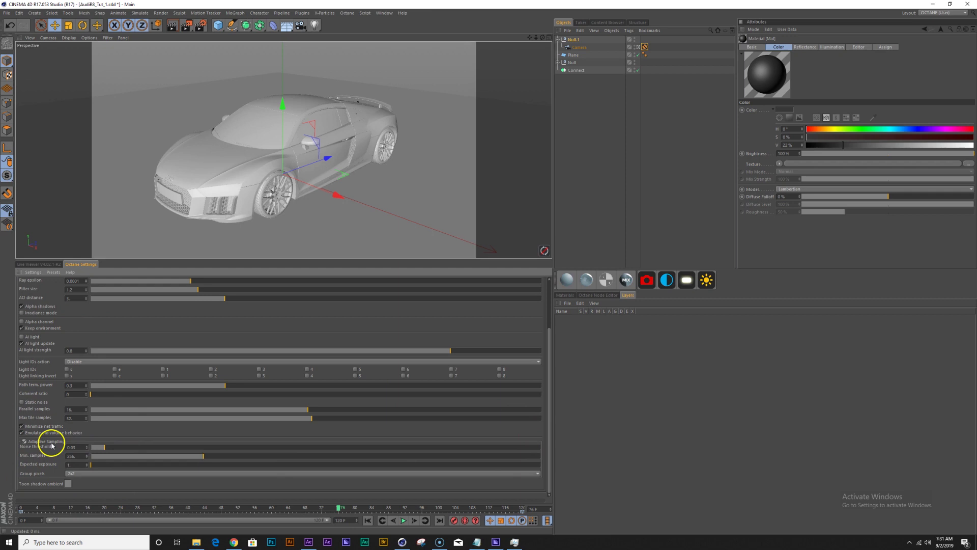
{"action": "left_click_drag", "start_coordinate": [552, 462], "coordinate": [554, 414]}
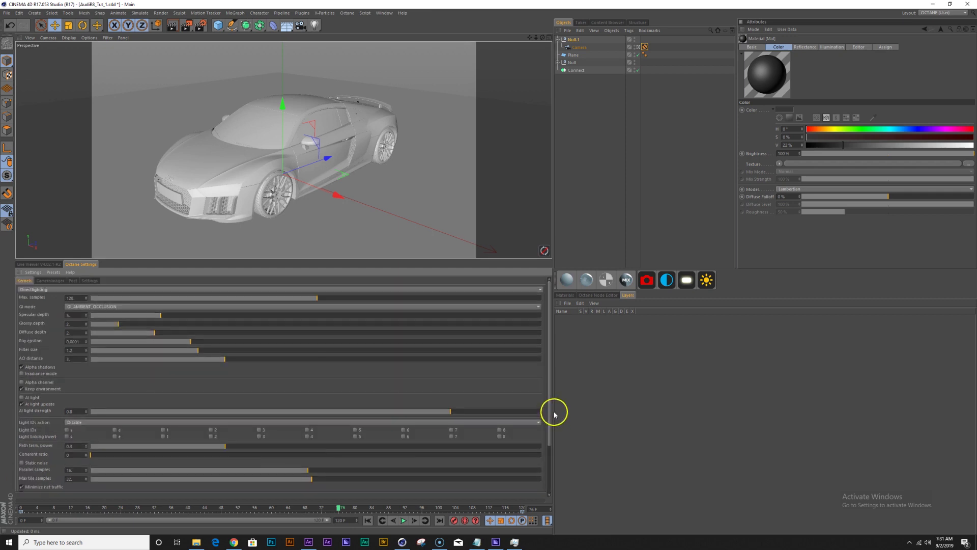
Start the Octane Live Viewer render of the car and enlarge the viewer area to show the full frame.
{"action": "left_click", "coordinate": [39, 264]}
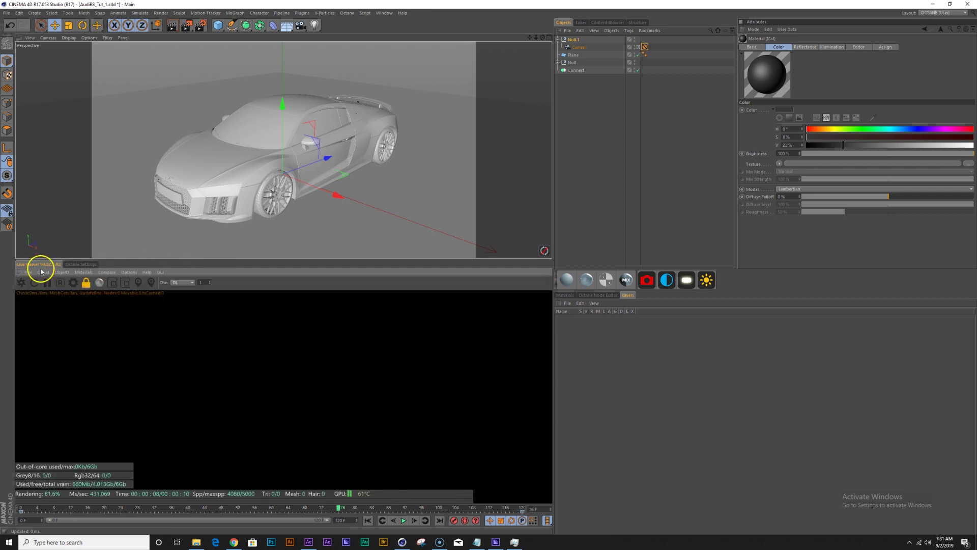
{"action": "left_click", "coordinate": [22, 282]}
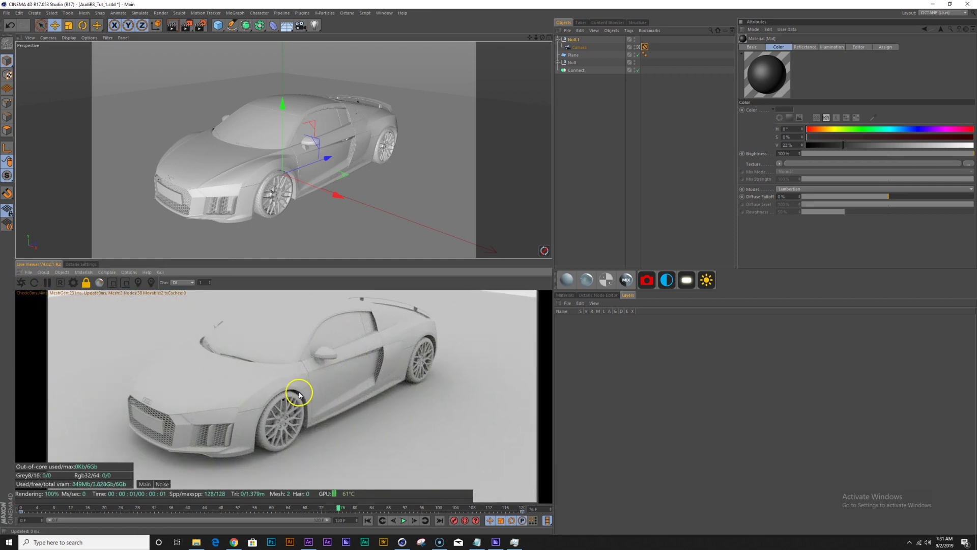
{"action": "left_click_drag", "start_coordinate": [300, 394], "coordinate": [279, 392]}
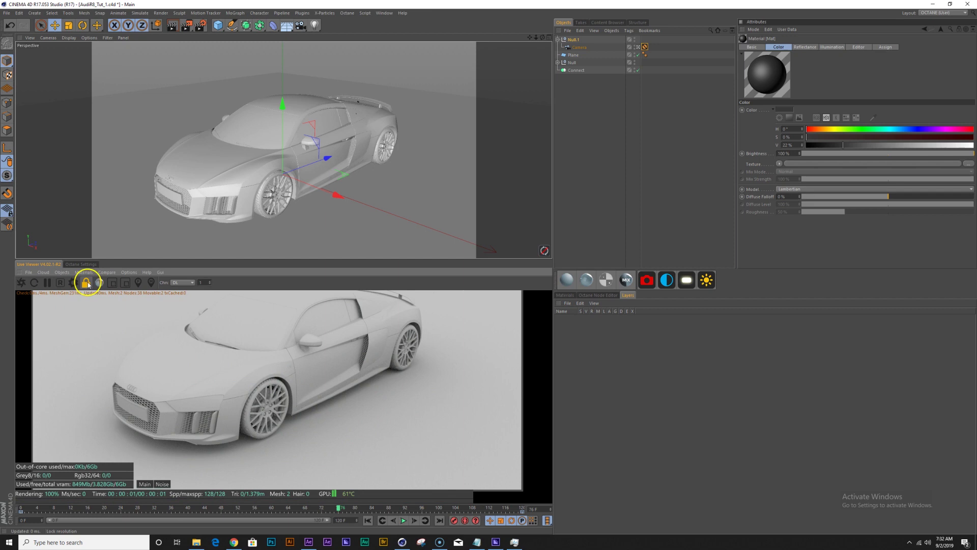
{"action": "left_click_drag", "start_coordinate": [272, 399], "coordinate": [303, 407]}
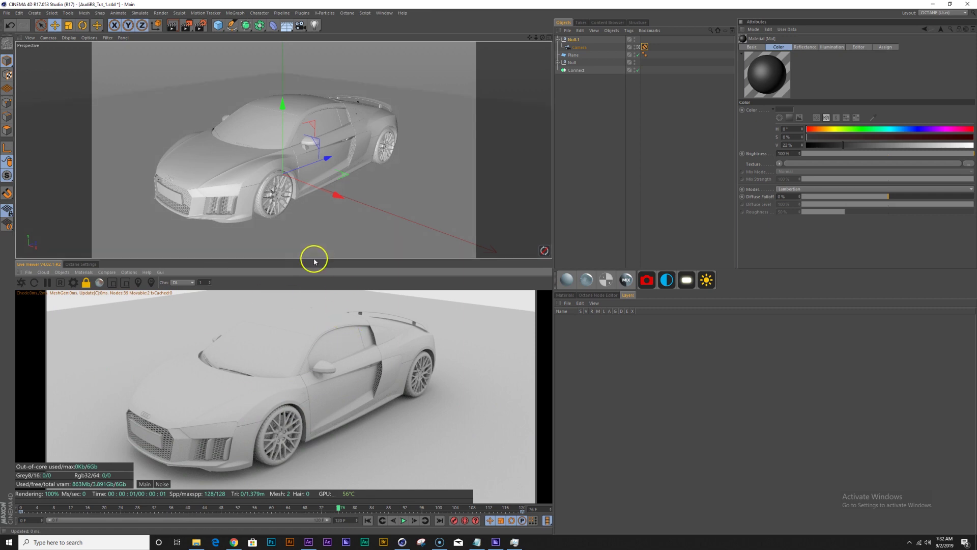
{"action": "left_click_drag", "start_coordinate": [315, 258], "coordinate": [308, 208]}
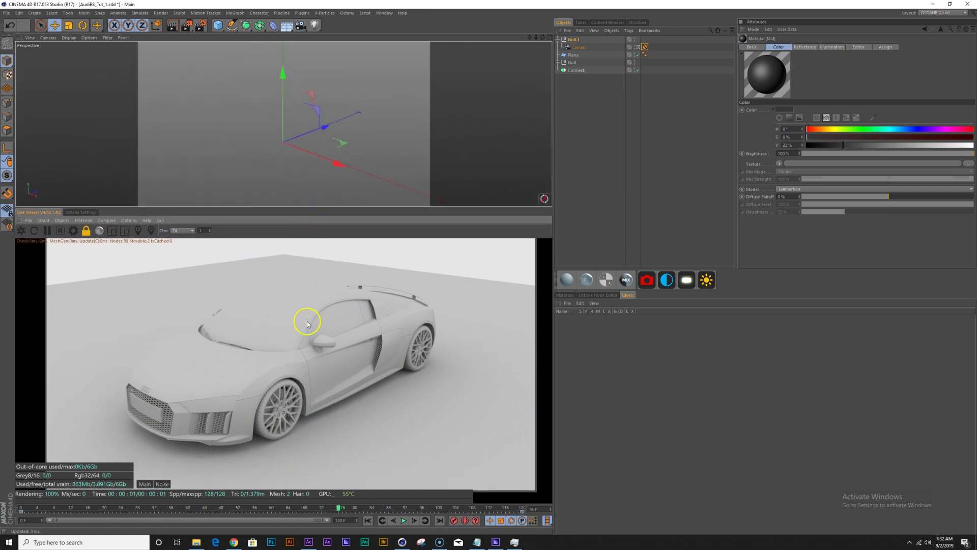
Add an Octane environment sky with an RGB spectrum texture and set its colour to black.
{"action": "left_click", "coordinate": [595, 188]}
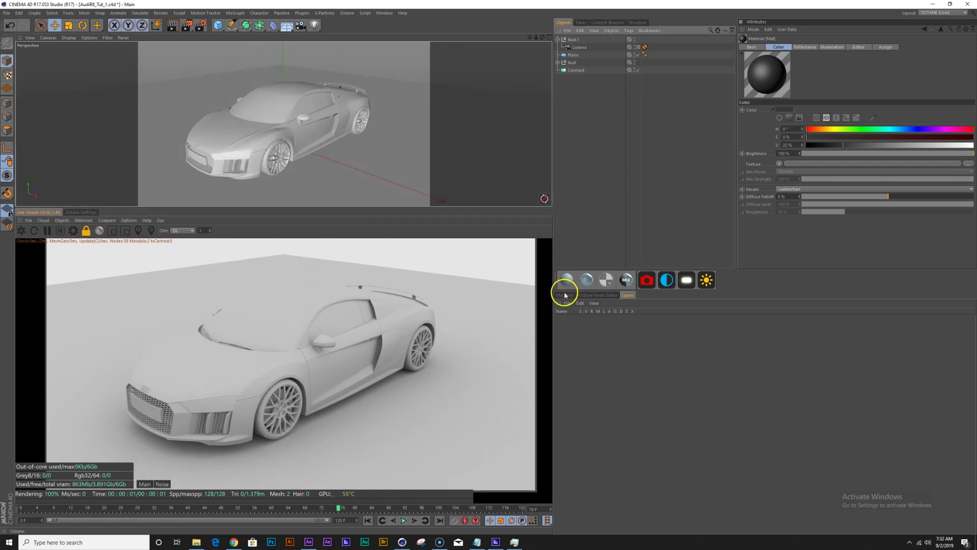
{"action": "left_click", "coordinate": [565, 294]}
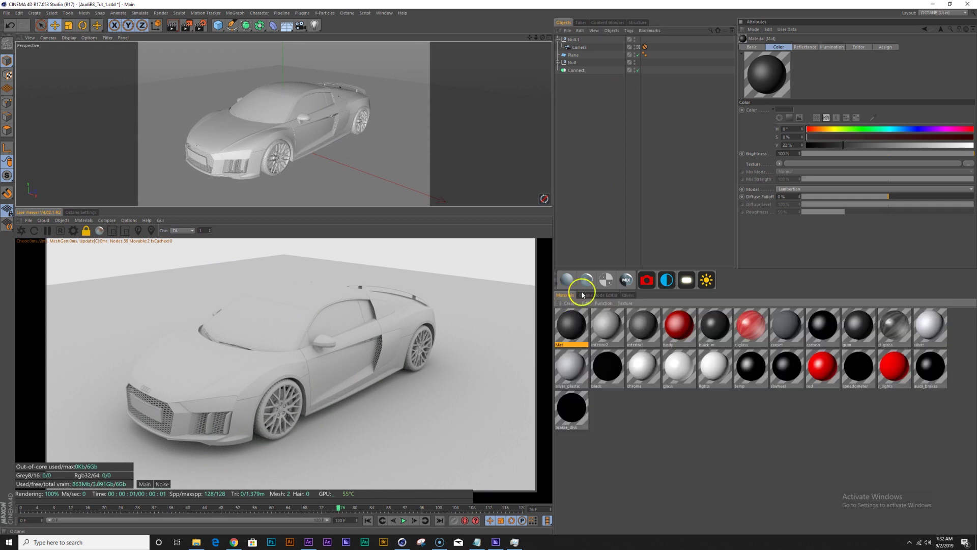
{"action": "left_click", "coordinate": [668, 284]}
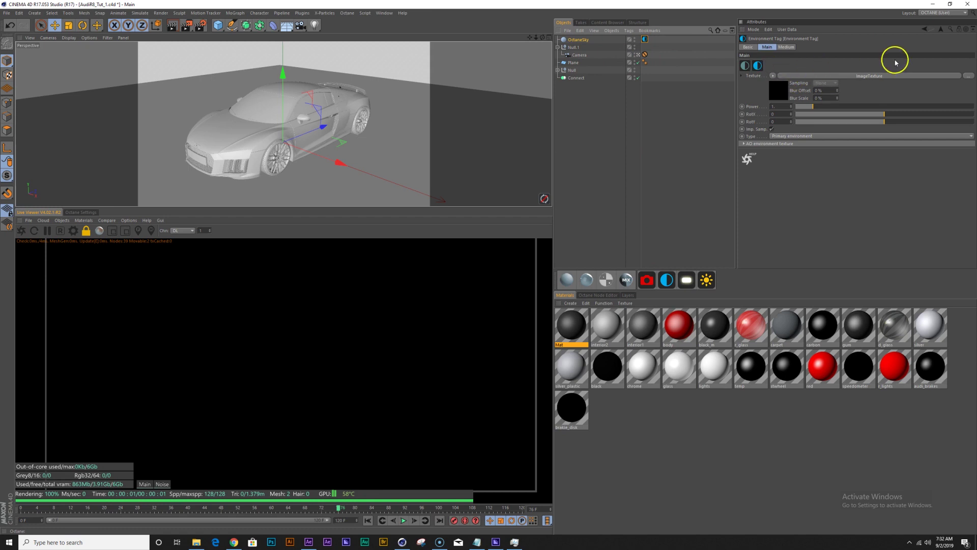
{"action": "left_click", "coordinate": [744, 66]}
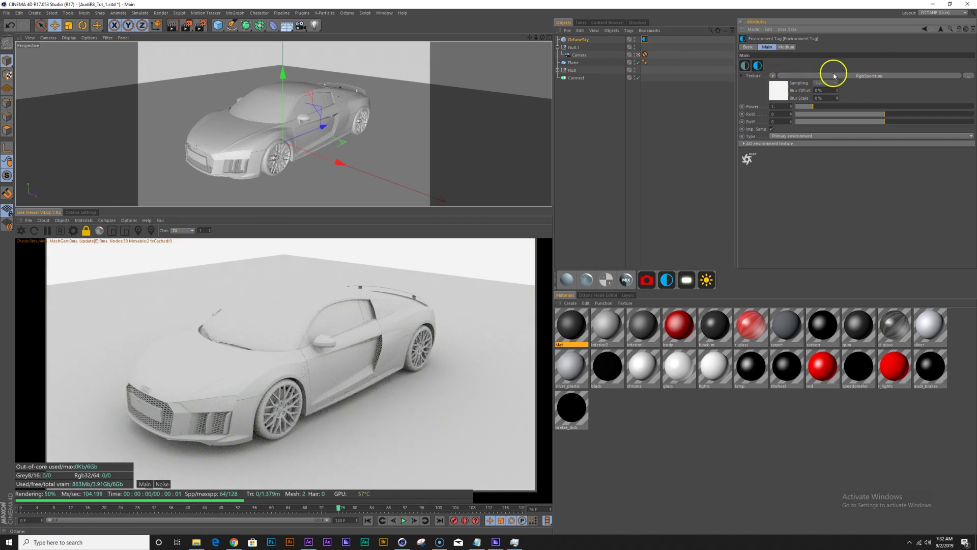
{"action": "left_click", "coordinate": [835, 75]}
{"action": "left_click", "coordinate": [762, 70]}
{"action": "left_click_drag", "start_coordinate": [802, 85], "coordinate": [741, 83]}
{"action": "left_click", "coordinate": [746, 96]}
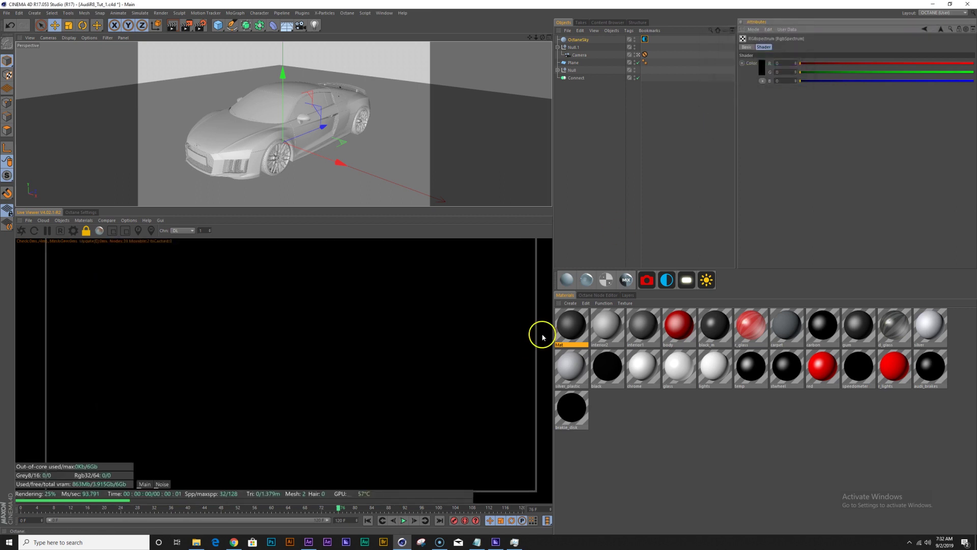
Create two Octane diffuse materials and name them CAR and Floor.
{"action": "left_click", "coordinate": [566, 280]}
{"action": "double_click", "coordinate": [571, 344]}
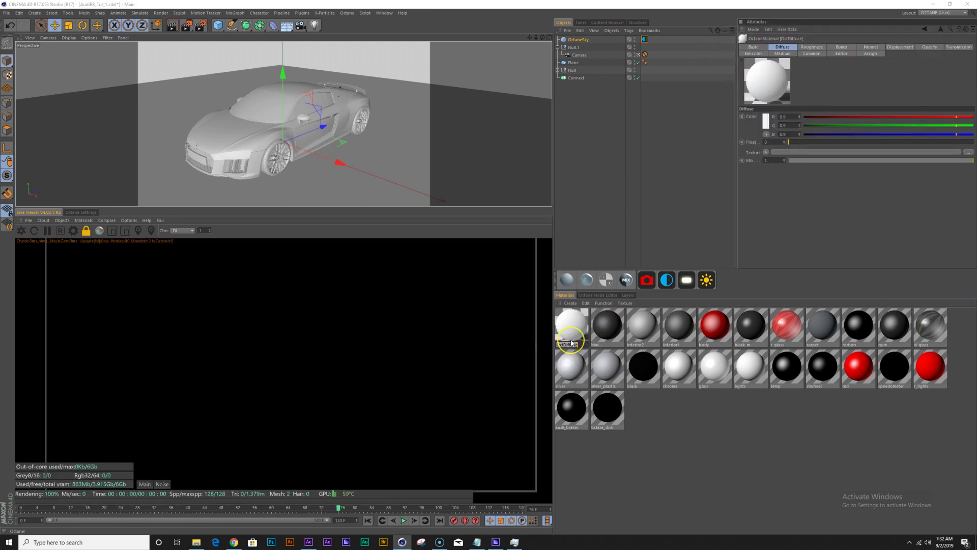
{"action": "type", "text": "CAR"}
{"action": "left_click", "coordinate": [571, 340]}
{"action": "left_click", "coordinate": [566, 280]}
{"action": "left_click", "coordinate": [573, 340]}
{"action": "double_click", "coordinate": [570, 345]}
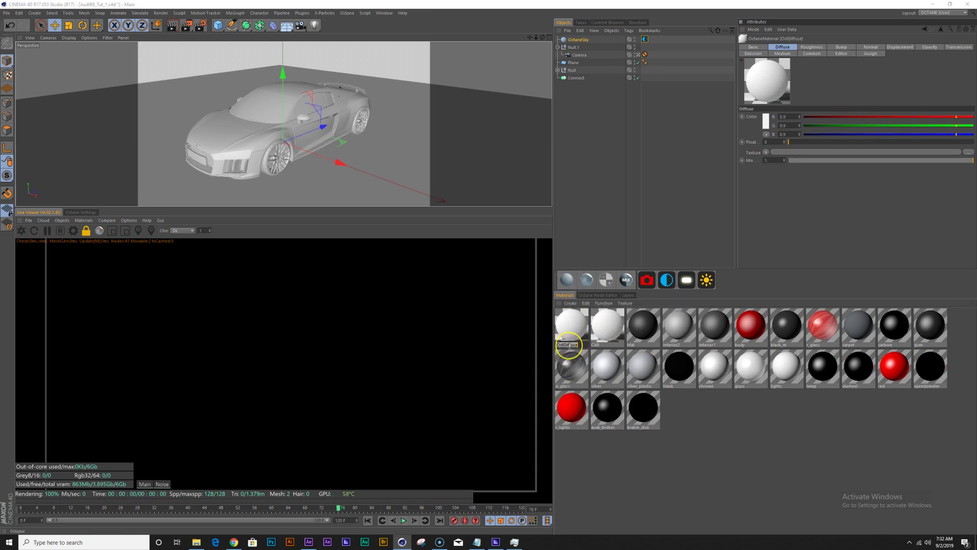
{"action": "type", "text": "Floor"}
{"action": "key", "text": "Return"}
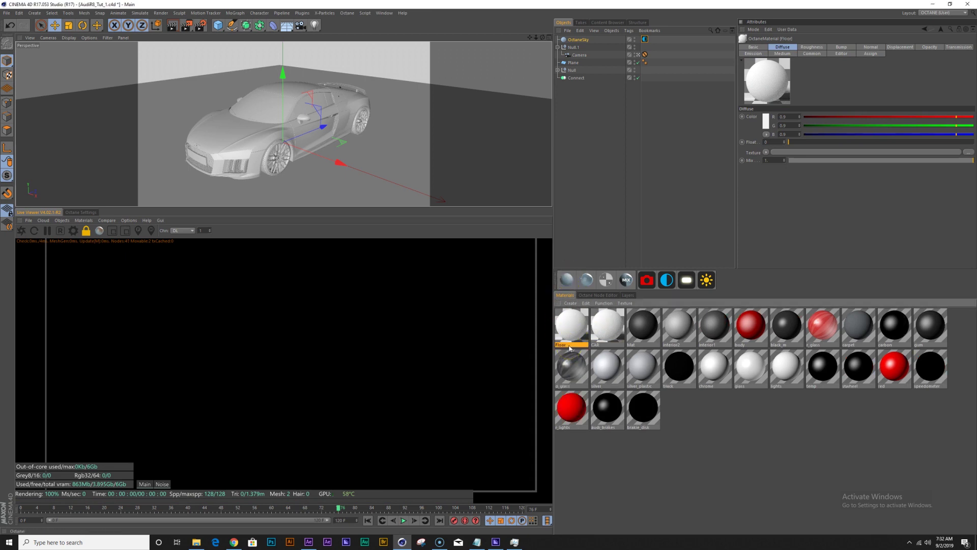
Set the diffuse colours of the CAR and Floor materials to black.
{"action": "left_click", "coordinate": [764, 120]}
{"action": "left_click_drag", "start_coordinate": [796, 137], "coordinate": [744, 137]}
{"action": "left_click", "coordinate": [751, 149]}
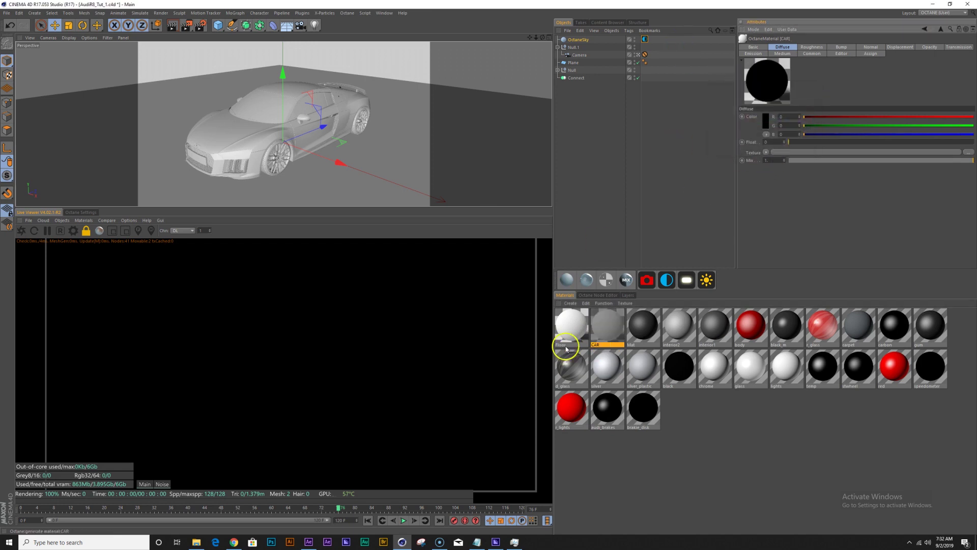
{"action": "left_click", "coordinate": [564, 340]}
{"action": "left_click", "coordinate": [765, 121]}
{"action": "left_click_drag", "start_coordinate": [789, 134], "coordinate": [747, 139]}
{"action": "left_click", "coordinate": [751, 149]}
Apply the CAR material to the Connect object and rename that object CAR.
{"action": "left_click_drag", "start_coordinate": [589, 336], "coordinate": [578, 78]}
{"action": "double_click", "coordinate": [577, 78]}
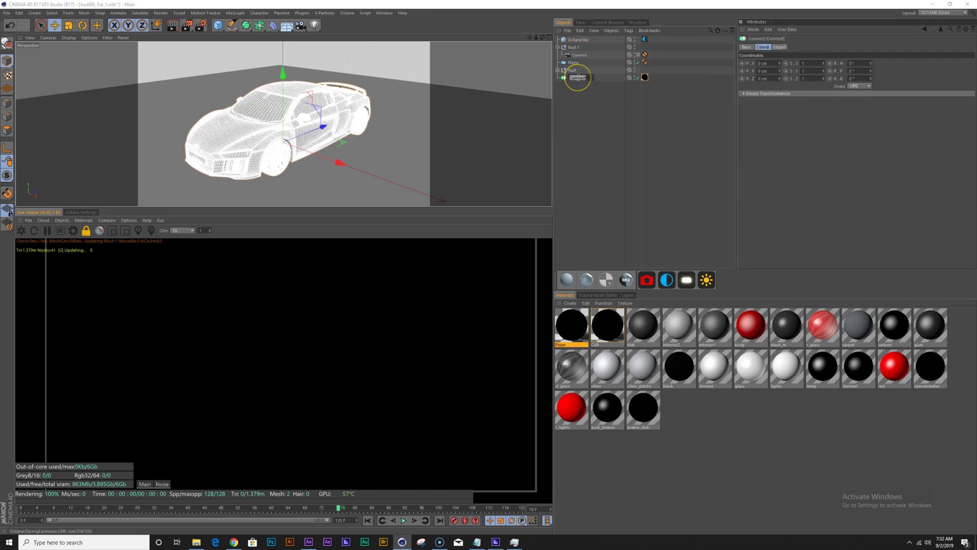
{"action": "type", "text": "CAR"}
{"action": "key", "text": "Return"}
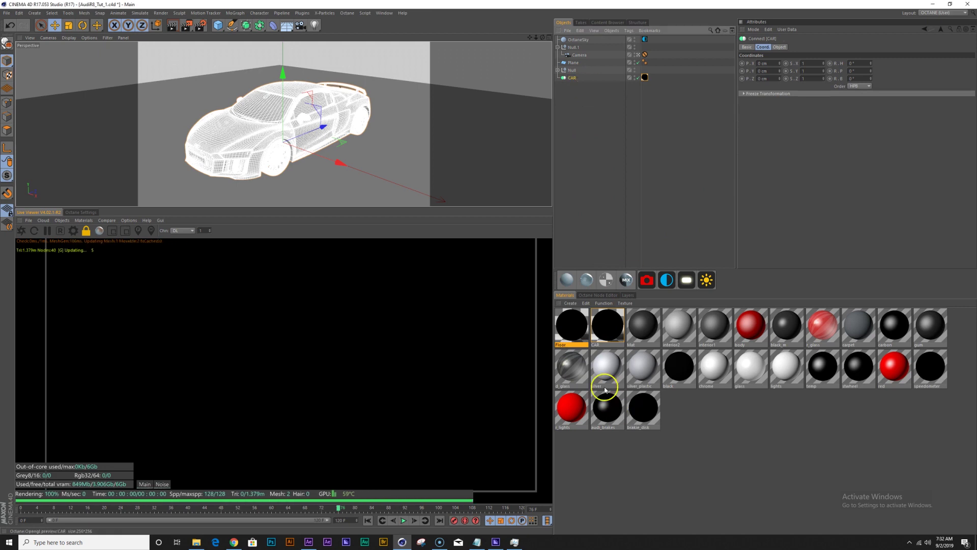
Apply the Floor material to the Plane object and rename that object Floor.
{"action": "left_click", "coordinate": [573, 328]}
{"action": "left_click_drag", "start_coordinate": [577, 65], "coordinate": [575, 62]}
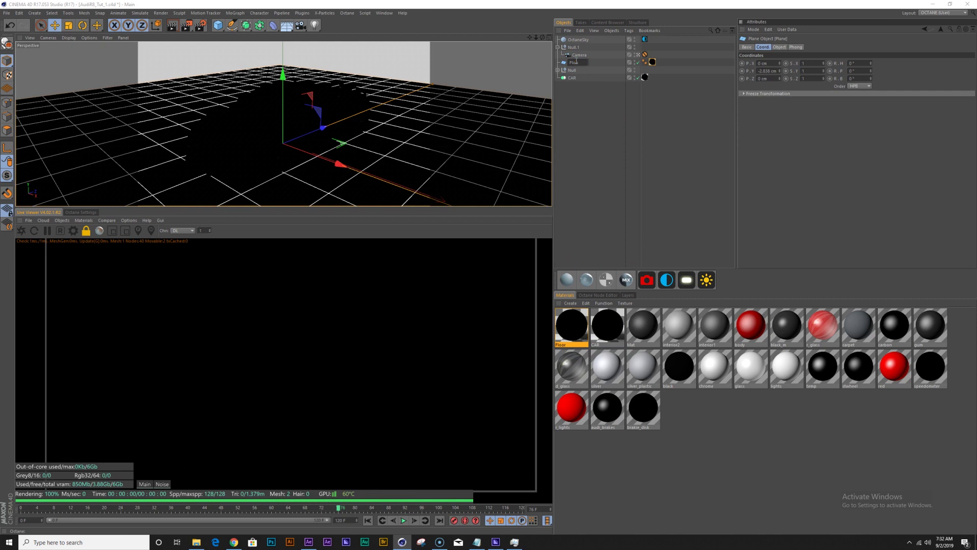
{"action": "left_click", "coordinate": [576, 61]}
{"action": "type", "text": "Floor"}
{"action": "key", "text": "Return"}
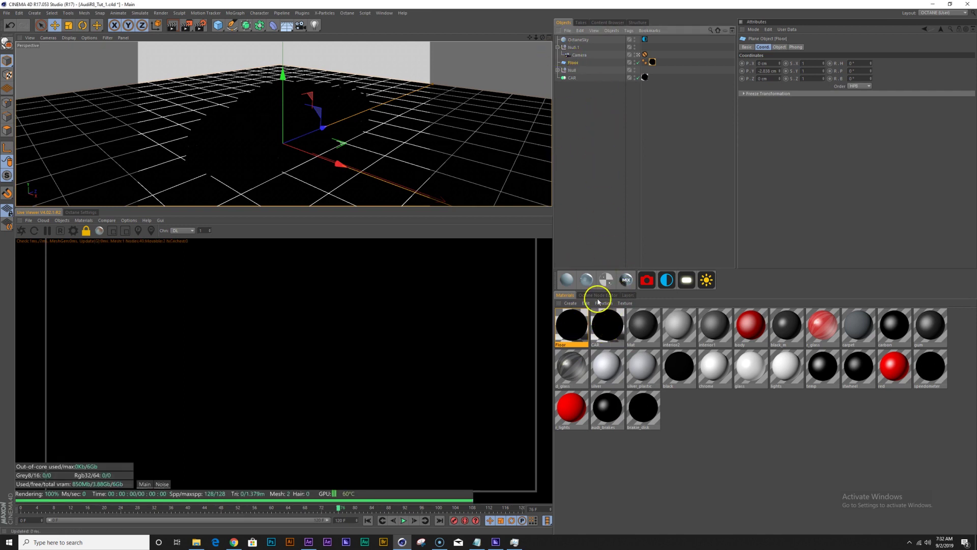
Open the CAR material in the Octane Node Editor and connect a Blackbody Emission node to its Emission input.
{"action": "left_click", "coordinate": [607, 328]}
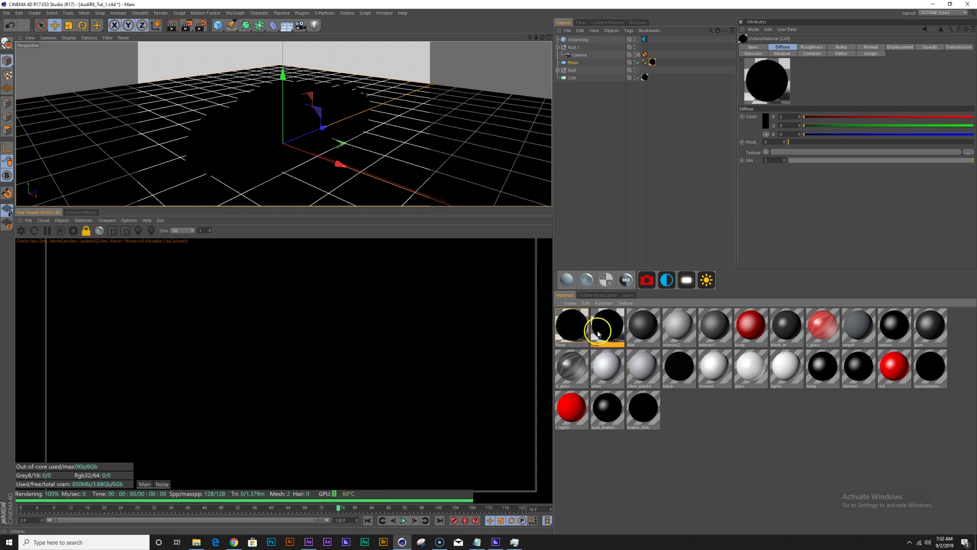
{"action": "left_click", "coordinate": [596, 296]}
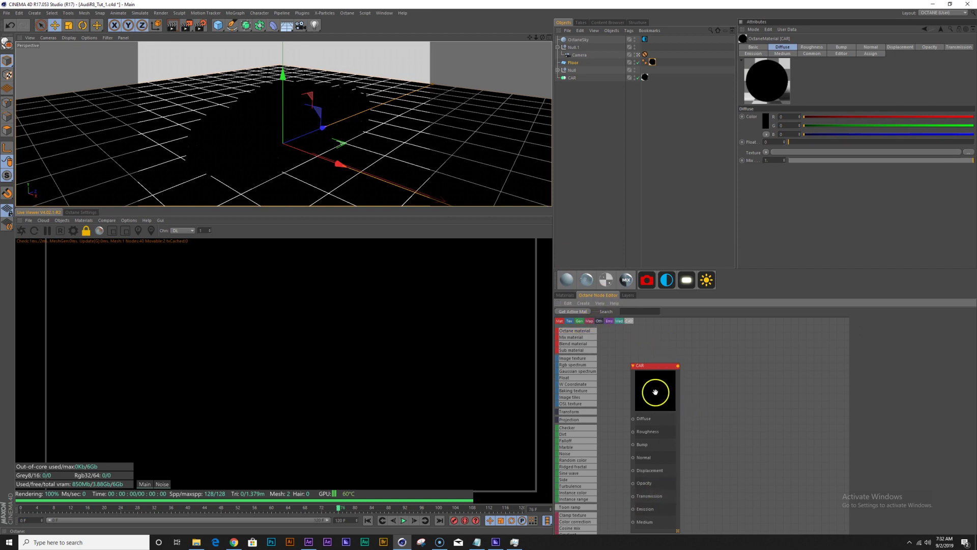
{"action": "left_click_drag", "start_coordinate": [655, 392], "coordinate": [762, 380]}
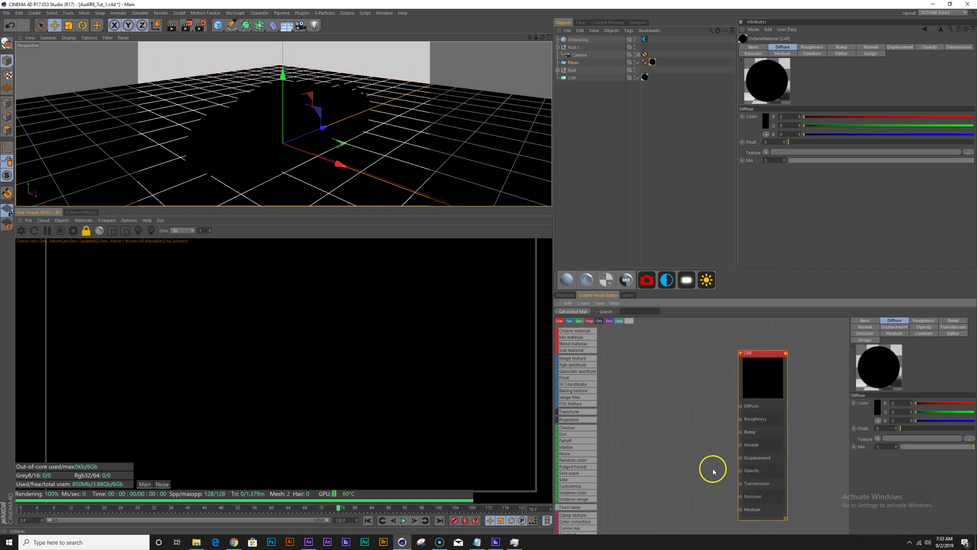
{"action": "scroll", "coordinate": [580, 451], "scroll_direction": "down", "scroll_amount": 6}
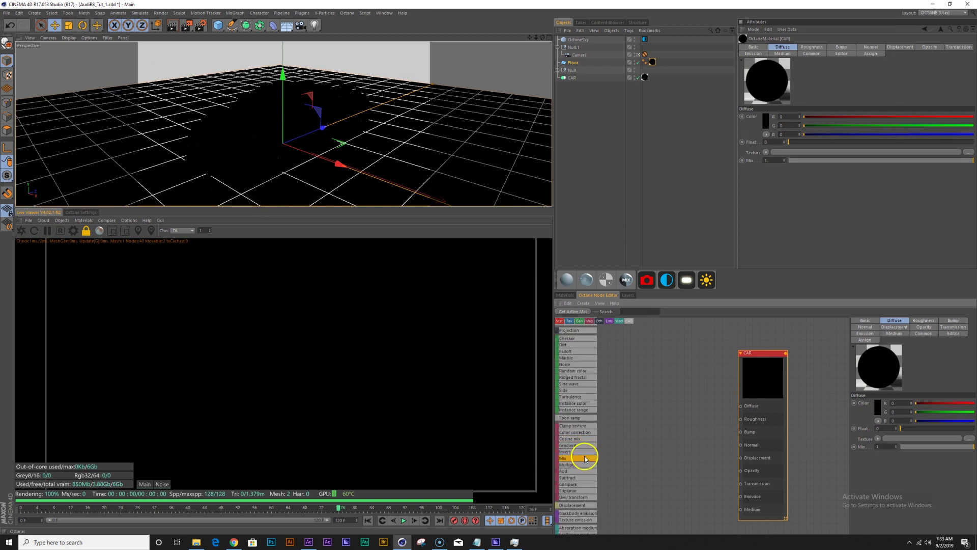
{"action": "left_click_drag", "start_coordinate": [579, 457], "coordinate": [725, 466]}
{"action": "left_click_drag", "start_coordinate": [655, 481], "coordinate": [741, 497]}
{"action": "left_click_drag", "start_coordinate": [764, 368], "coordinate": [759, 354]}
Enable surface brightness on the Blackbody Emission node, disable Normalize and lower its power.
{"action": "left_click", "coordinate": [654, 484]}
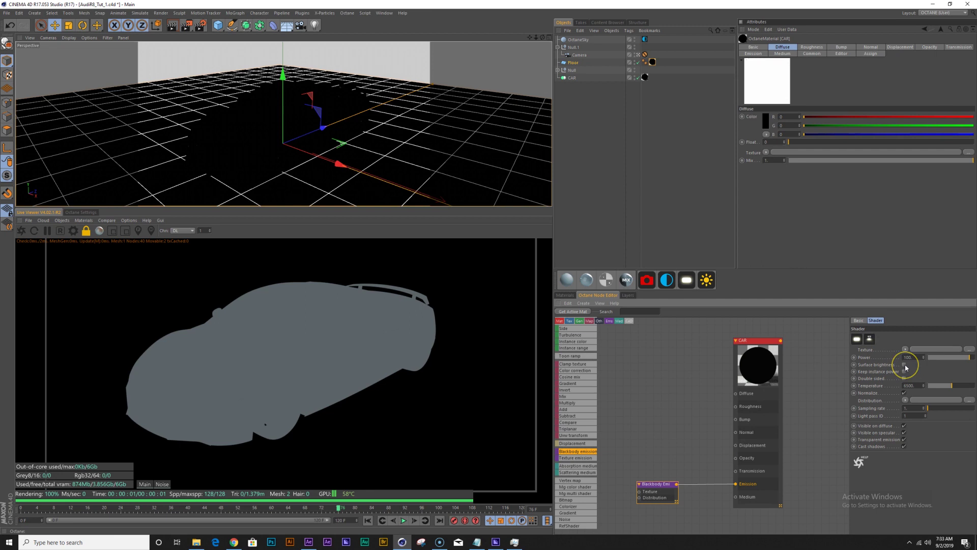
{"action": "left_click", "coordinate": [904, 393]}
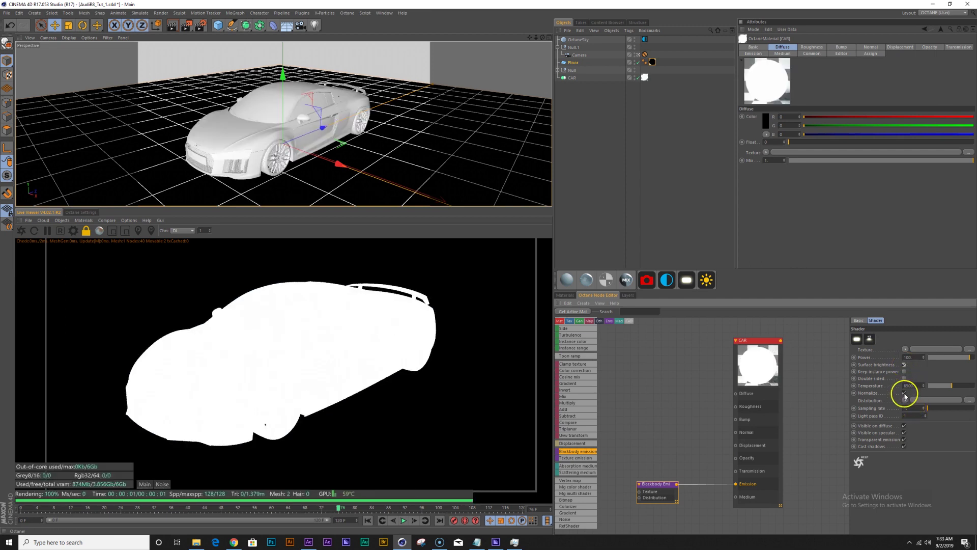
{"action": "left_click_drag", "start_coordinate": [962, 356], "coordinate": [961, 358]}
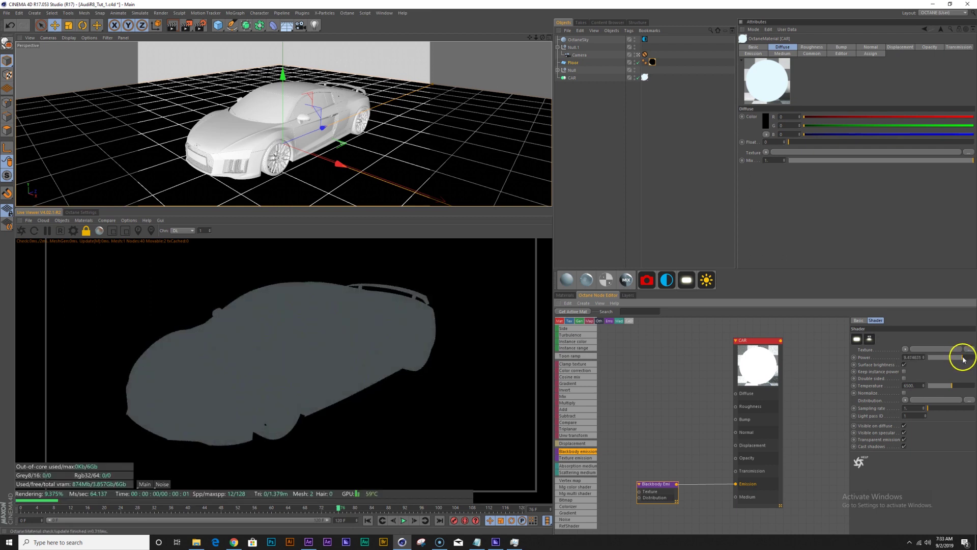
Add a Dirt node and connect it to the Texture input of the Blackbody Emission node.
{"action": "scroll", "coordinate": [583, 405], "scroll_direction": "up", "scroll_amount": 4}
{"action": "left_click_drag", "start_coordinate": [634, 434], "coordinate": [677, 411]}
{"action": "left_click_drag", "start_coordinate": [642, 463], "coordinate": [618, 461]}
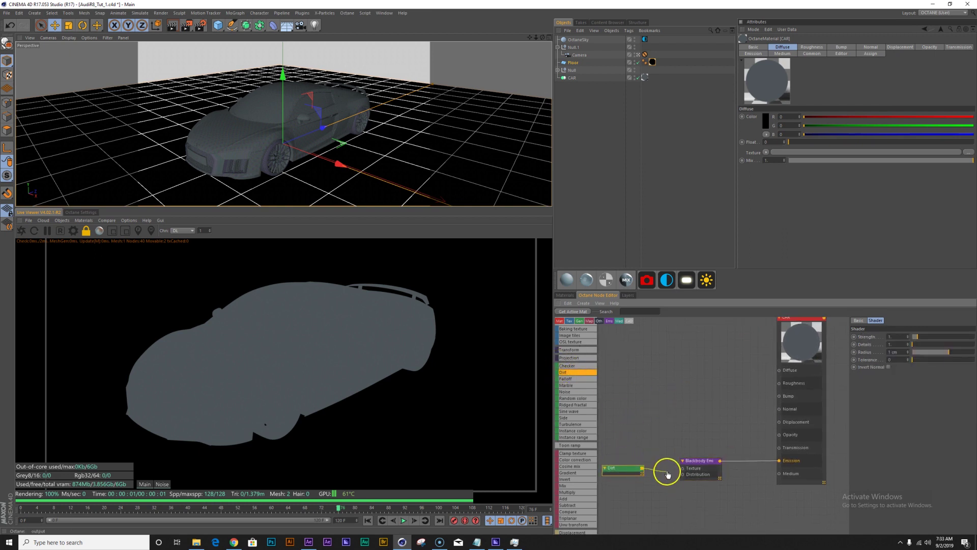
{"action": "left_click_drag", "start_coordinate": [682, 471], "coordinate": [682, 468]}
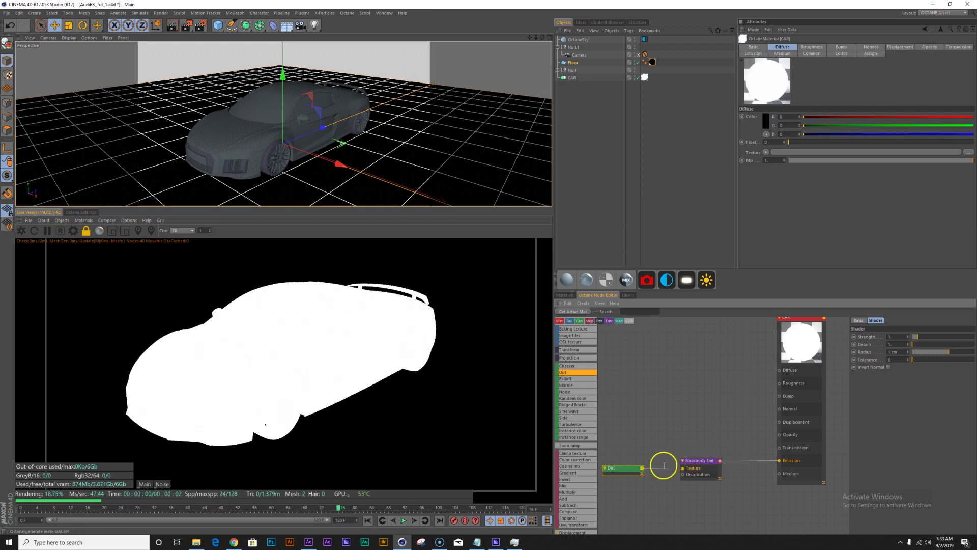
Enable Invert Normal on the Dirt node, set strength about 2.4 and radius about 1.8 cm, and reduce the blackbody power further.
{"action": "left_click", "coordinate": [888, 368]}
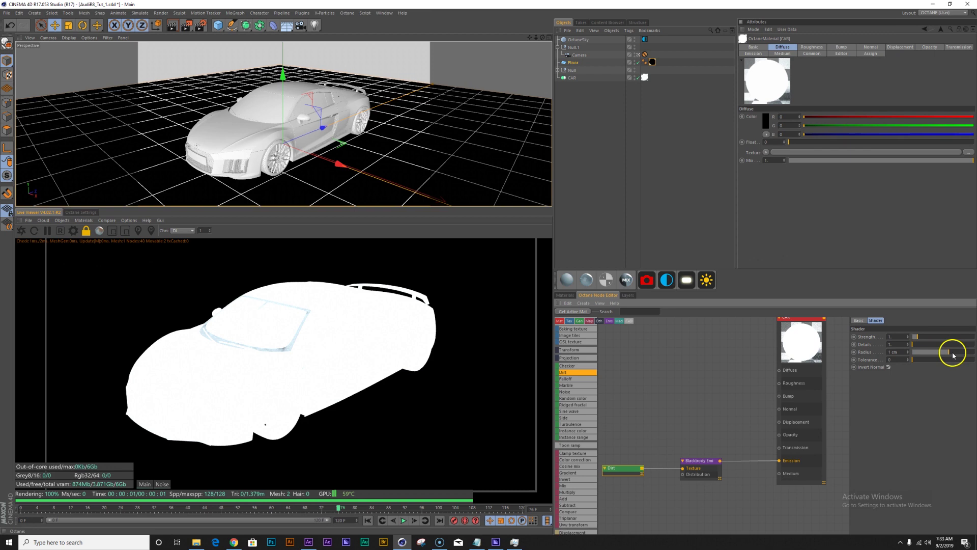
{"action": "mouse_move", "coordinate": [948, 354]}
{"action": "left_mouse_down"}
{"action": "mouse_move", "coordinate": [922, 334]}
{"action": "mouse_move", "coordinate": [945, 350]}
{"action": "left_mouse_up"}
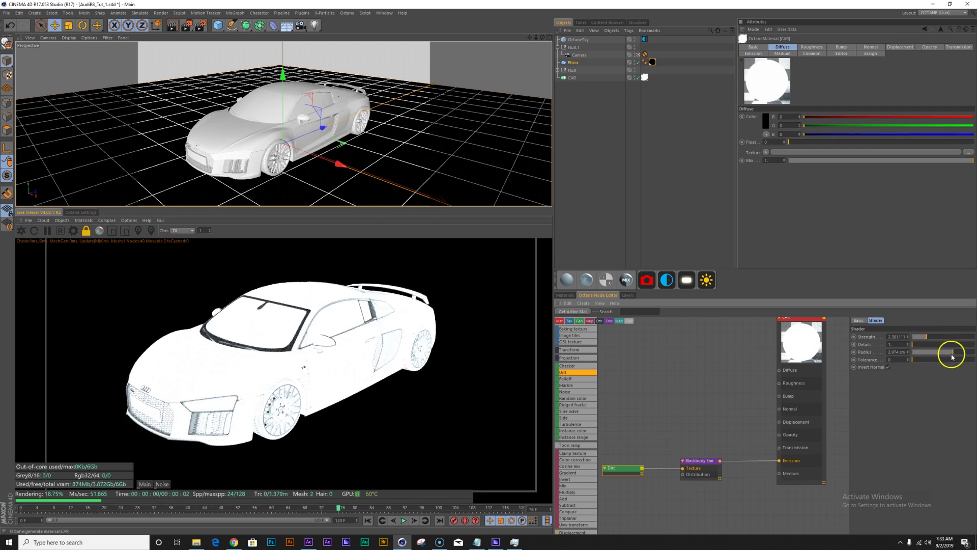
{"action": "left_click_drag", "start_coordinate": [950, 355], "coordinate": [952, 352]}
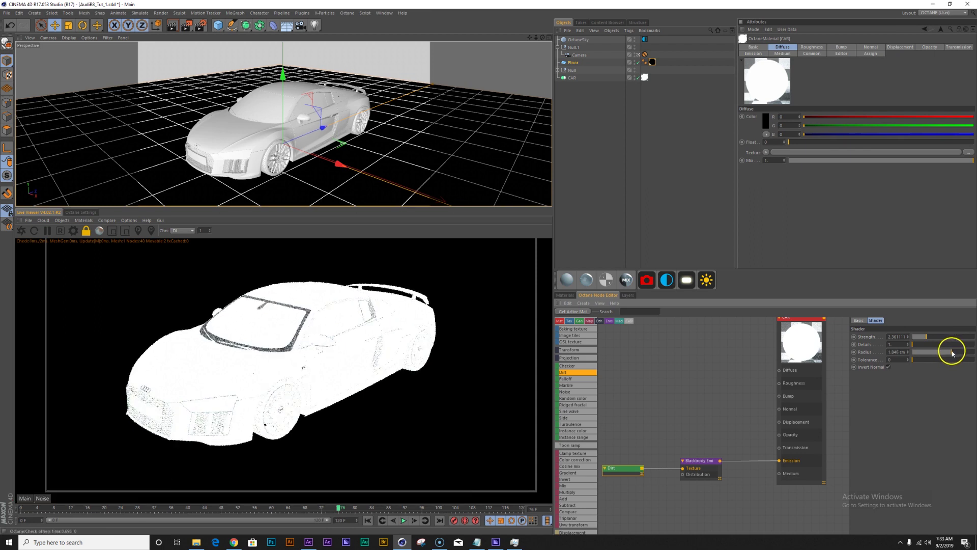
{"action": "left_click", "coordinate": [697, 464]}
{"action": "left_click_drag", "start_coordinate": [956, 388], "coordinate": [957, 380]}
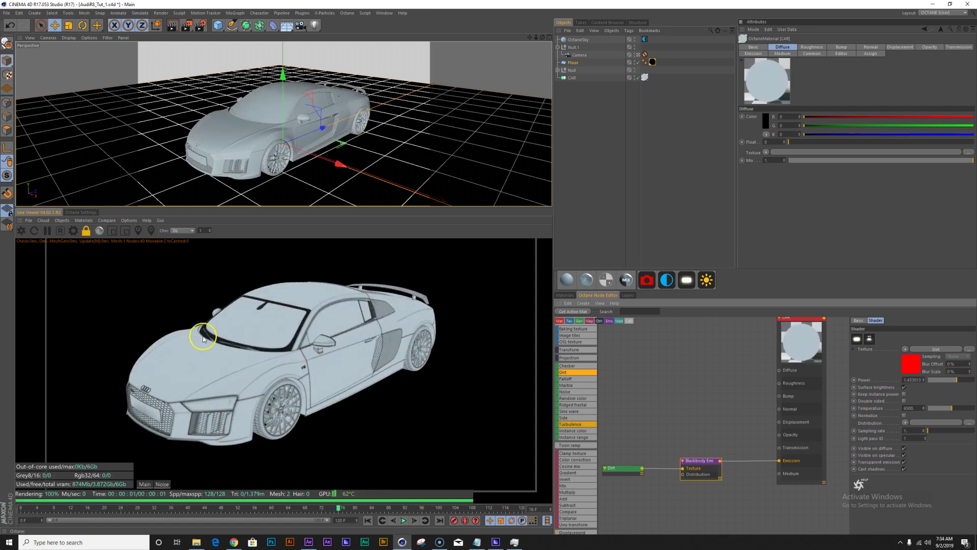
Insert an Invert node between the Dirt node and the Texture input of the Blackbody Emission node.
{"action": "left_click", "coordinate": [618, 468]}
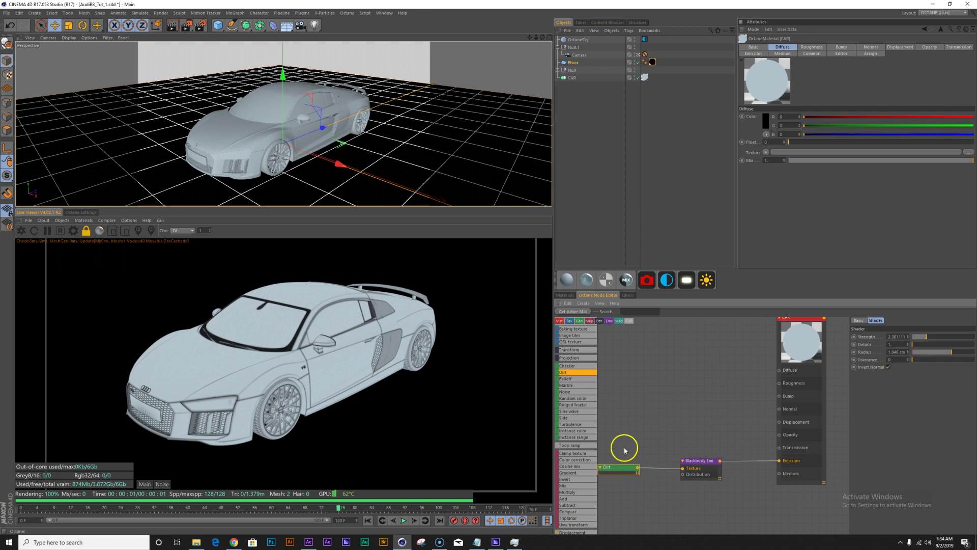
{"action": "left_click_drag", "start_coordinate": [624, 448], "coordinate": [637, 414]}
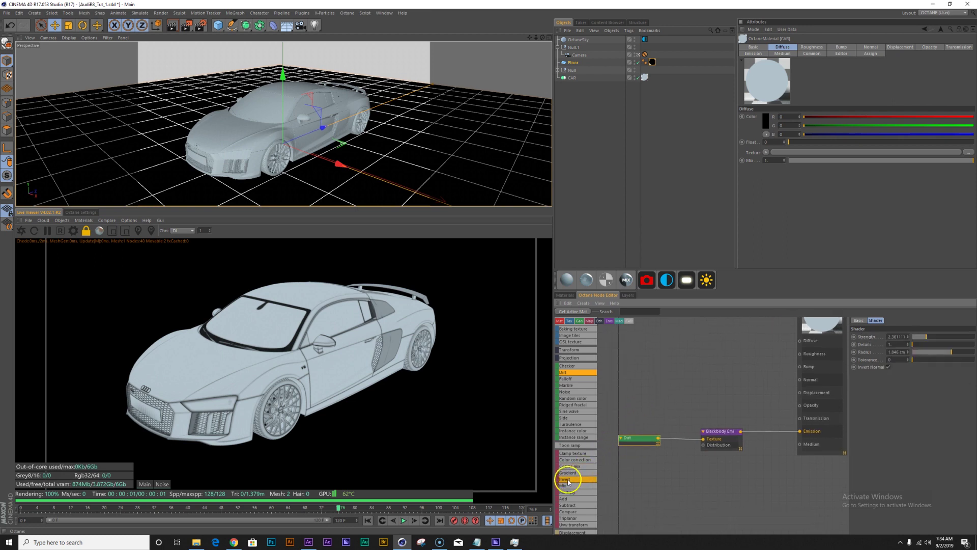
{"action": "left_click_drag", "start_coordinate": [569, 480], "coordinate": [651, 490]}
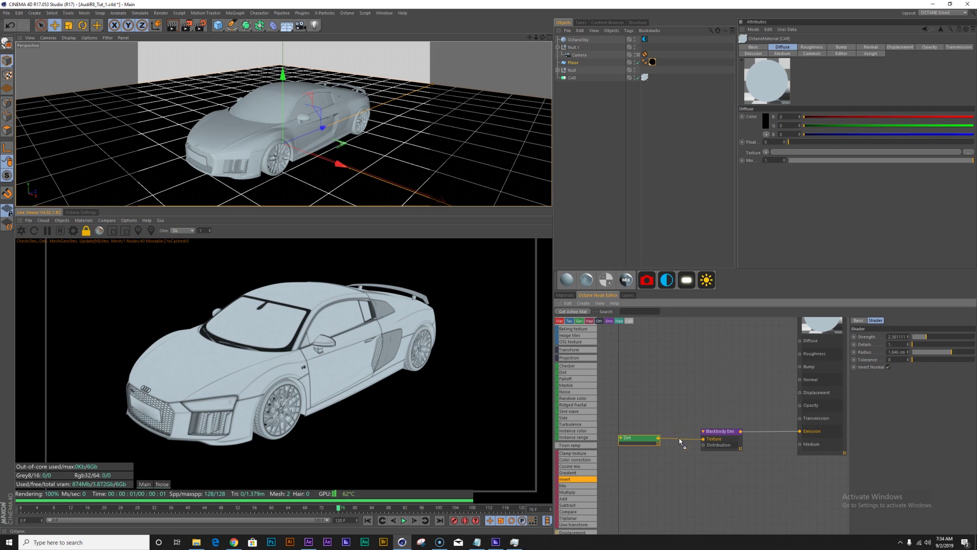
{"action": "left_click_drag", "start_coordinate": [679, 438], "coordinate": [611, 436]}
{"action": "left_click", "coordinate": [645, 443]}
{"action": "left_click_drag", "start_coordinate": [676, 443], "coordinate": [654, 436]}
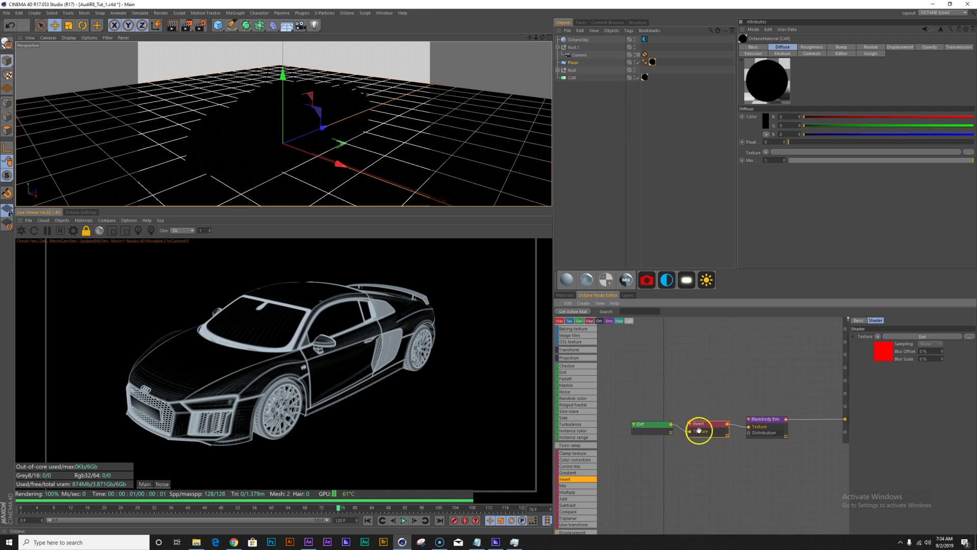
Adjust the Dirt node to strength 2.5 and radius about 0.44 cm, with the Blackbody Emission power at about 1.45.
{"action": "left_click", "coordinate": [653, 432]}
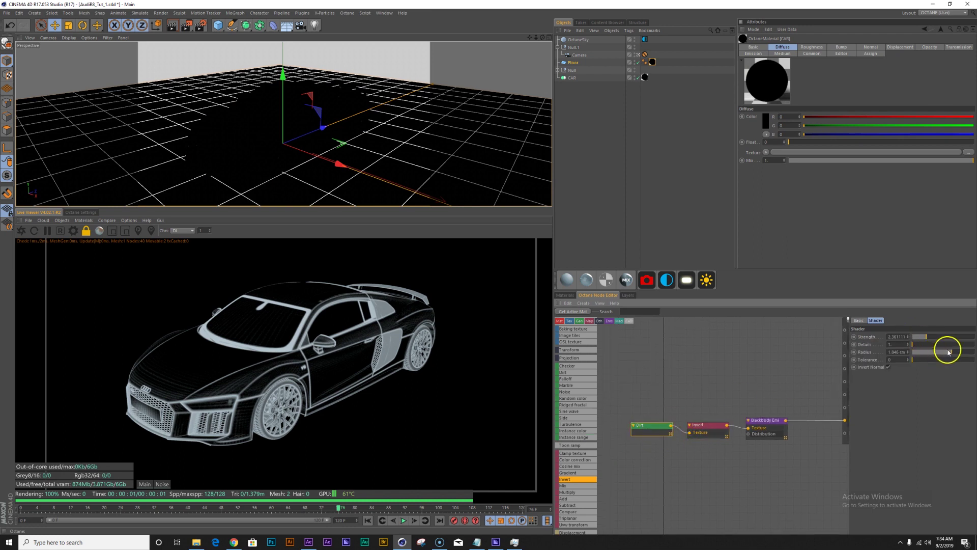
{"action": "left_click_drag", "start_coordinate": [948, 351], "coordinate": [948, 355]}
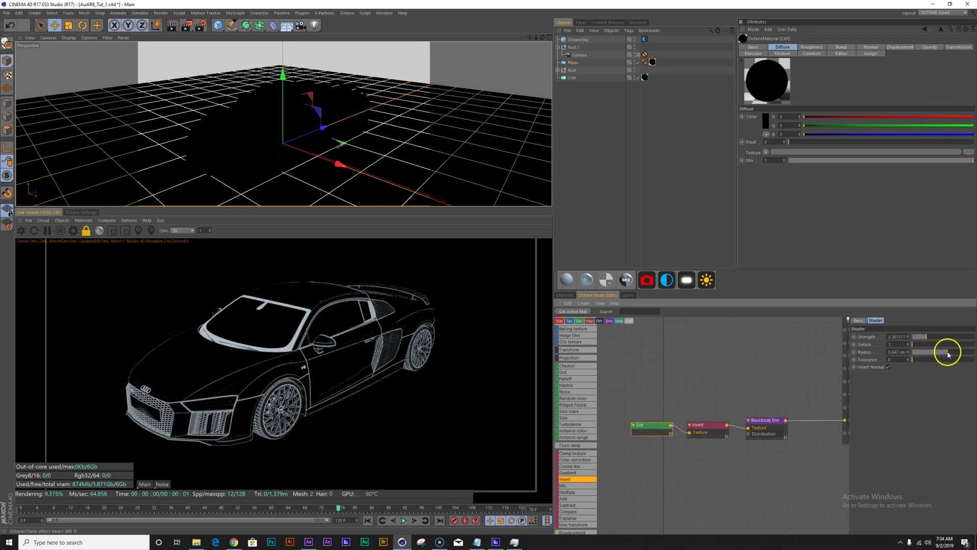
{"action": "left_click_drag", "start_coordinate": [929, 336], "coordinate": [945, 356]}
{"action": "left_click_drag", "start_coordinate": [737, 440], "coordinate": [697, 446]}
{"action": "left_click", "coordinate": [726, 422]}
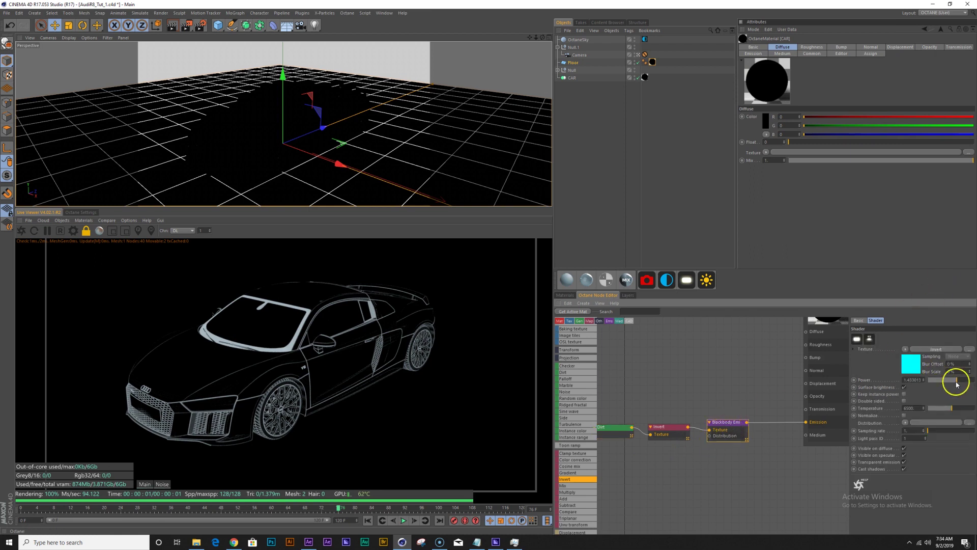
{"action": "left_click", "coordinate": [956, 384]}
{"action": "left_click_drag", "start_coordinate": [704, 434], "coordinate": [735, 418]}
{"action": "left_click", "coordinate": [647, 409]}
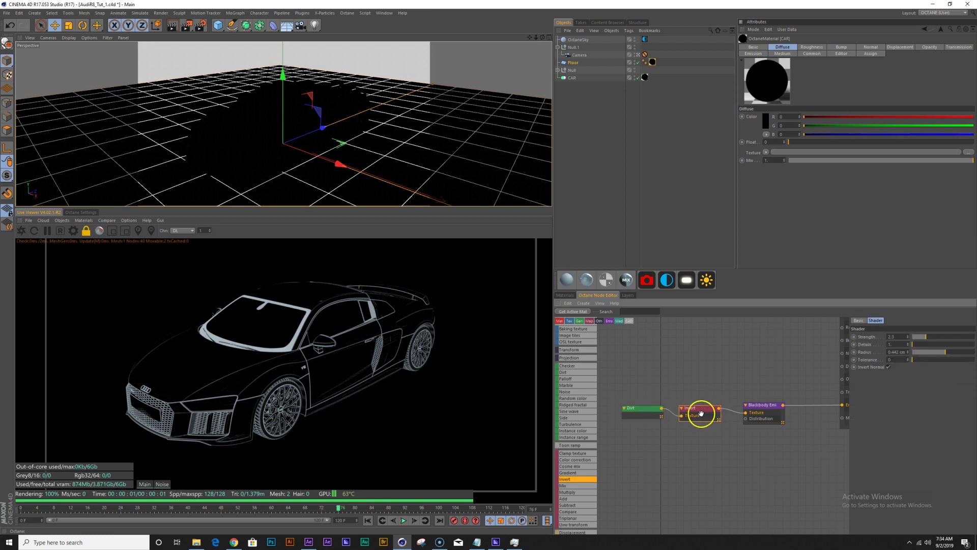
{"action": "left_click", "coordinate": [700, 413]}
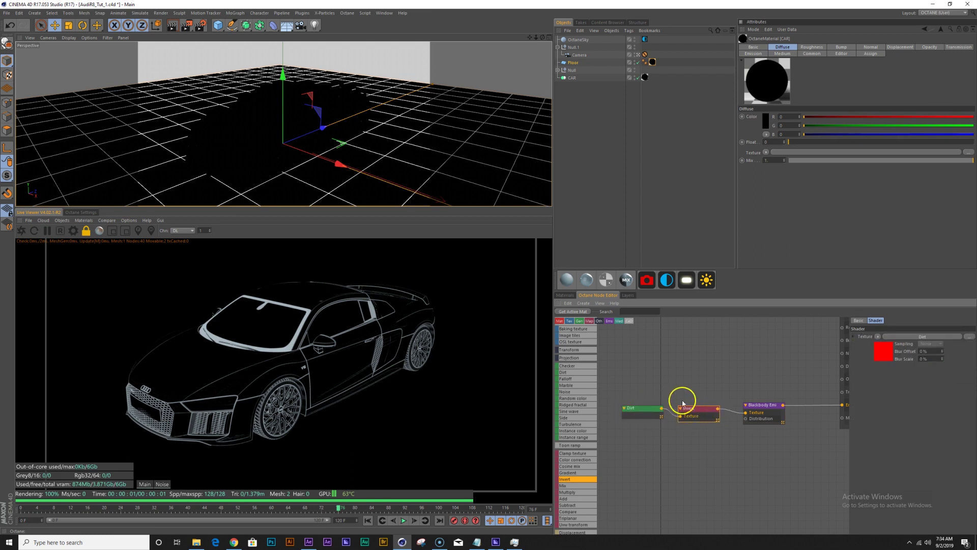
Change the Floor material's type to Glossy and set its roughness to about 0.056.
{"action": "left_click", "coordinate": [653, 62]}
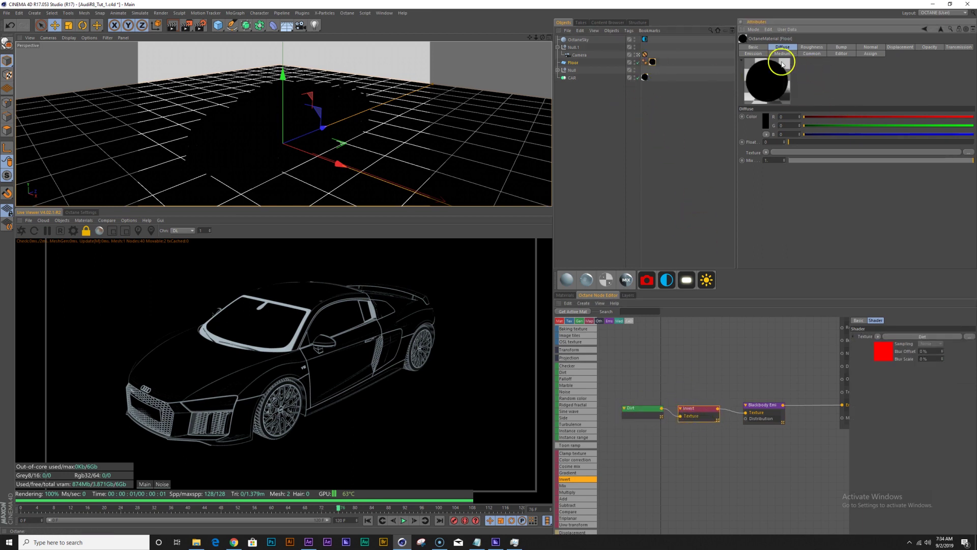
{"action": "left_click", "coordinate": [752, 47]}
{"action": "left_click", "coordinate": [799, 134]}
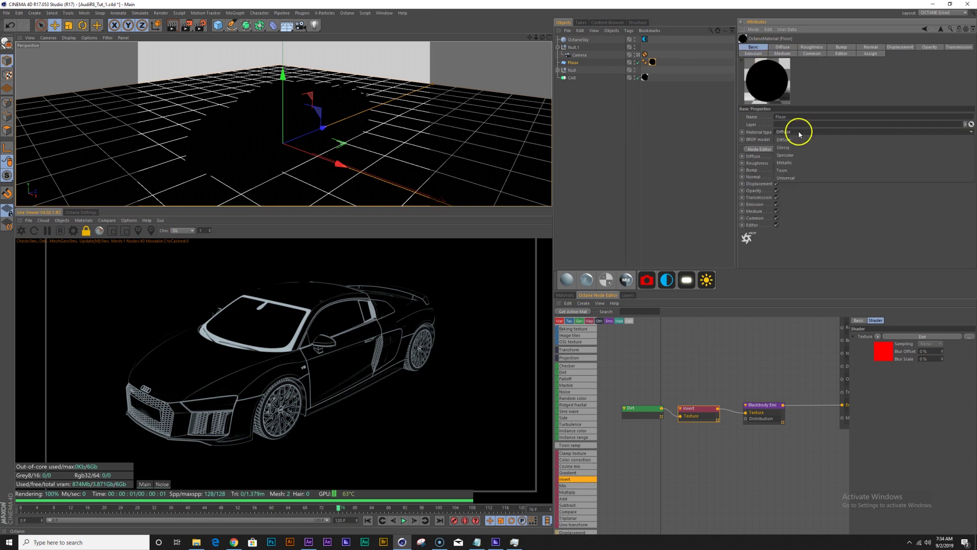
{"action": "left_click", "coordinate": [801, 149]}
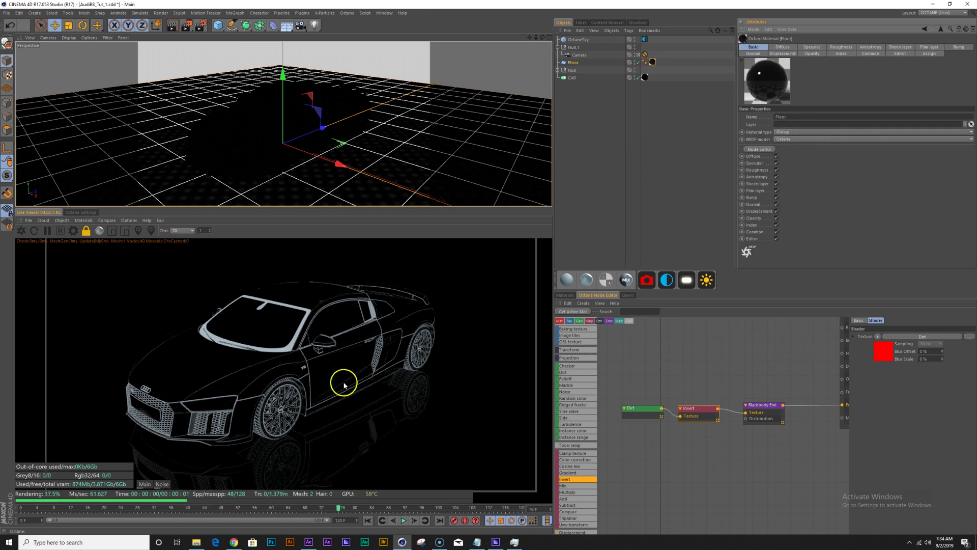
{"action": "left_click", "coordinate": [841, 46]}
{"action": "left_click_drag", "start_coordinate": [786, 142], "coordinate": [796, 142]}
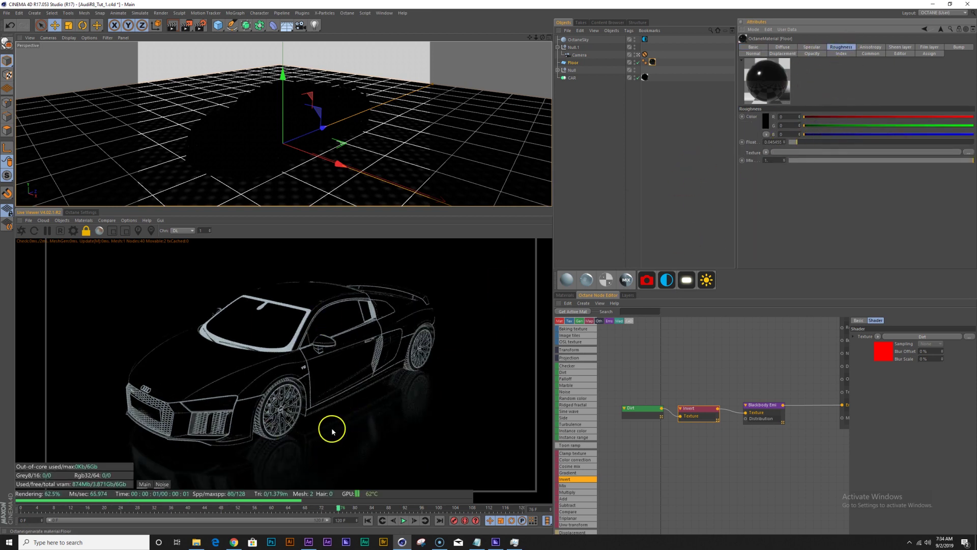
{"action": "left_click", "coordinate": [798, 142]}
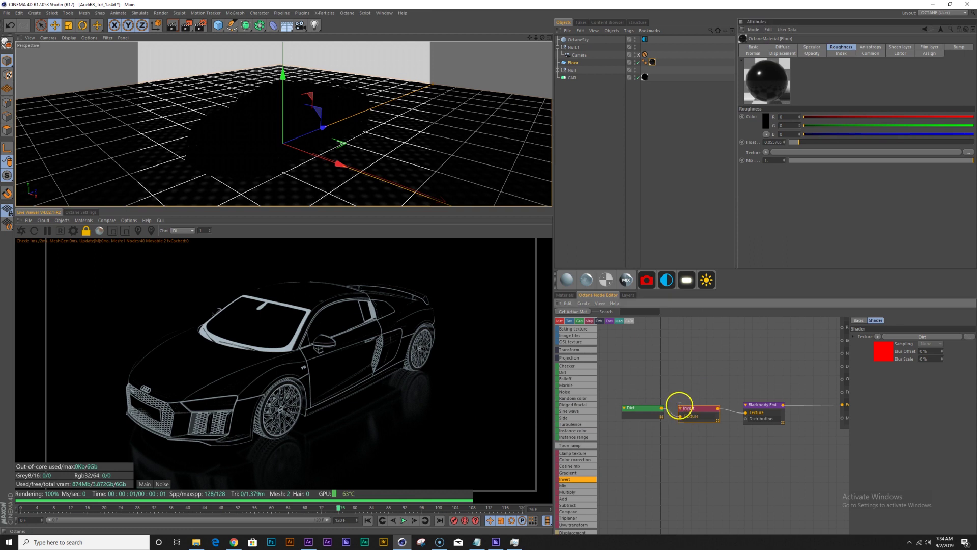
Make room in the node graph and insert a Gradient node between the Invert and Blackbody Emission nodes.
{"action": "left_click", "coordinate": [631, 408], "text": "shift"}
{"action": "left_click_drag", "start_coordinate": [681, 410], "coordinate": [659, 410]}
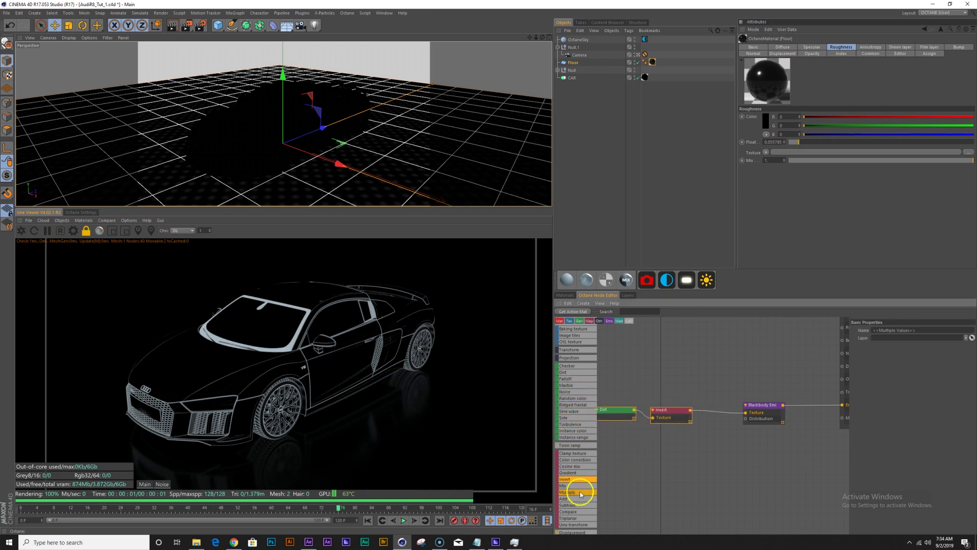
{"action": "left_click_drag", "start_coordinate": [576, 473], "coordinate": [714, 461]}
{"action": "mouse_move", "coordinate": [714, 414]}
{"action": "left_mouse_down"}
{"action": "mouse_move", "coordinate": [702, 405]}
{"action": "mouse_move", "coordinate": [707, 423]}
{"action": "mouse_move", "coordinate": [706, 414]}
{"action": "left_mouse_up"}
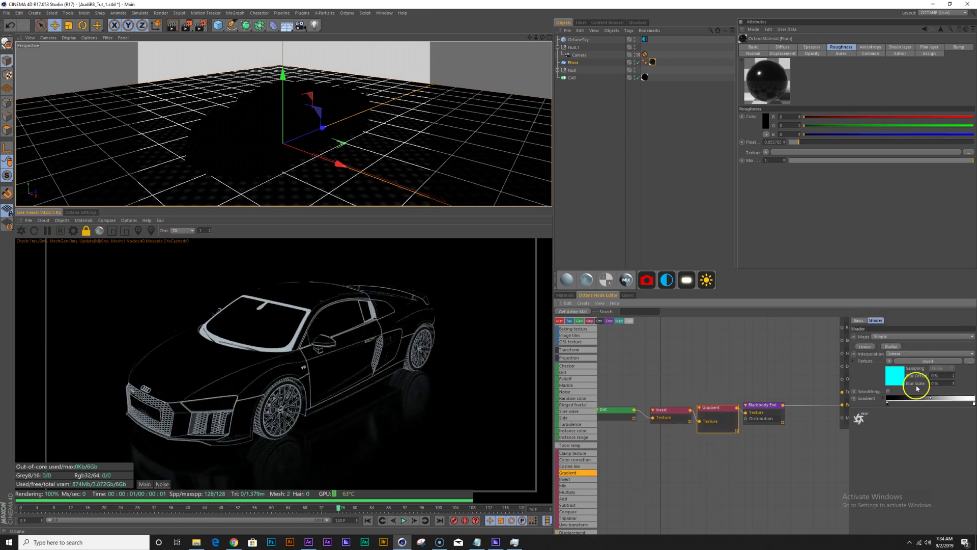
Recolour the white end knot of the Dirt branch's gradient to light blue, with a hue of about 195°.
{"action": "mouse_move", "coordinate": [888, 405]}
{"action": "left_mouse_down"}
{"action": "mouse_move", "coordinate": [945, 392]}
{"action": "mouse_move", "coordinate": [865, 414]}
{"action": "mouse_move", "coordinate": [894, 384]}
{"action": "mouse_move", "coordinate": [871, 405]}
{"action": "left_mouse_up"}
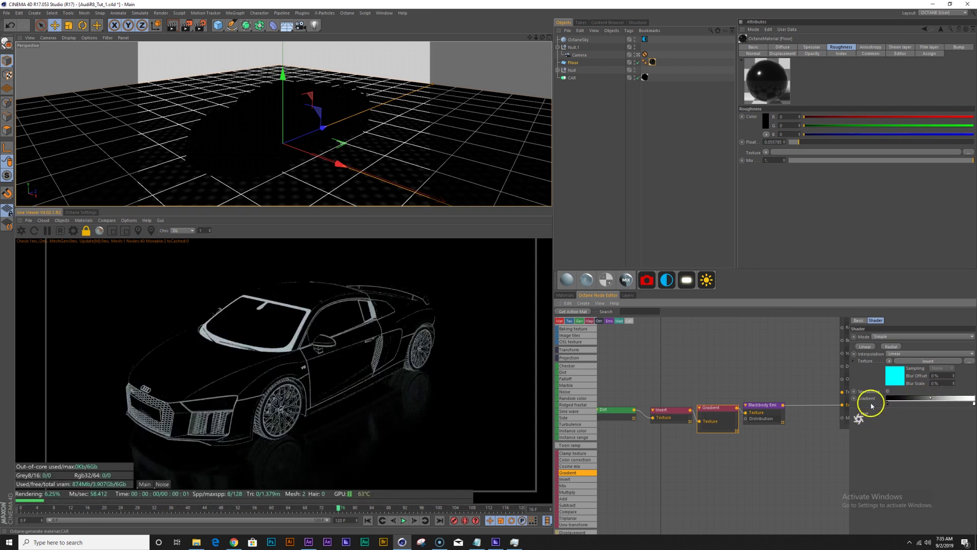
{"action": "double_click", "coordinate": [972, 403]}
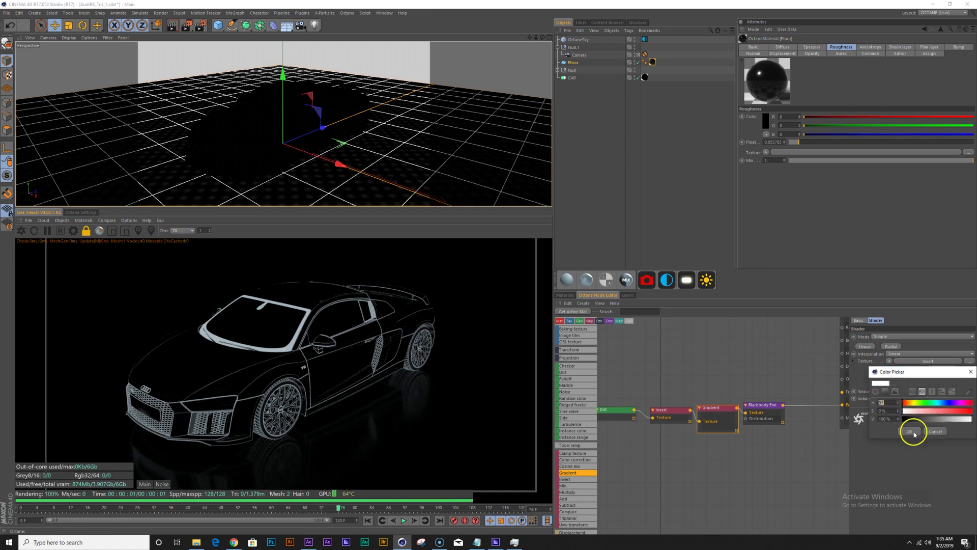
{"action": "left_click", "coordinate": [940, 402]}
{"action": "left_click", "coordinate": [940, 412]}
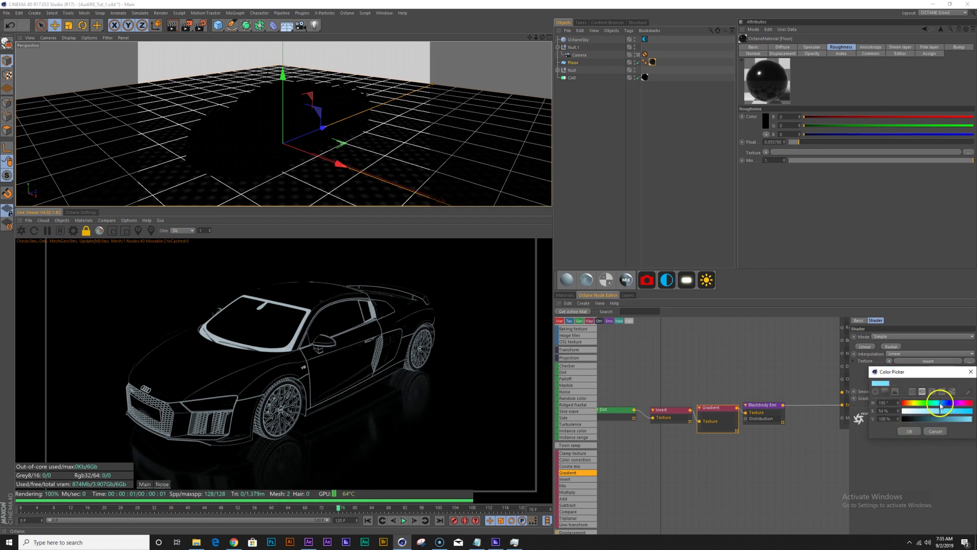
{"action": "left_click", "coordinate": [909, 430]}
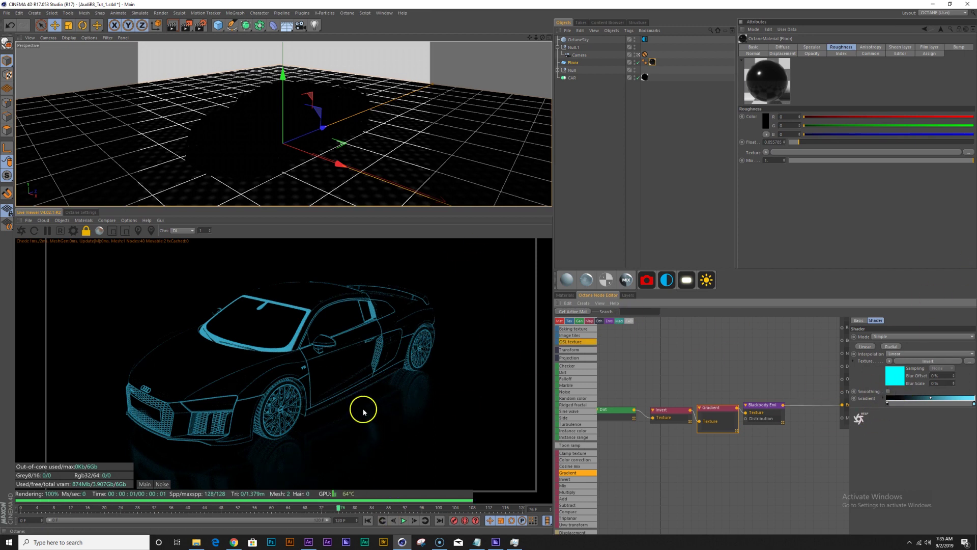
Move the Dirt branch aside and connect a Falloff node to the Blackbody Emission texture, with maximum value about 0.64 and skew factor about 5.4.
{"action": "left_click_drag", "start_coordinate": [613, 380], "coordinate": [709, 460]}
{"action": "left_click_drag", "start_coordinate": [725, 422], "coordinate": [696, 441]}
{"action": "left_click_drag", "start_coordinate": [653, 407], "coordinate": [703, 415]}
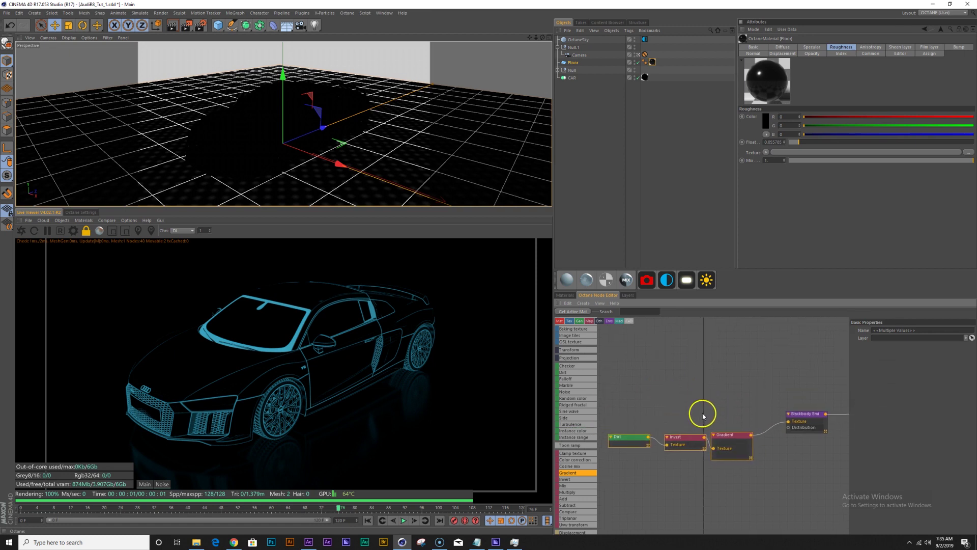
{"action": "left_click_drag", "start_coordinate": [573, 383], "coordinate": [789, 424]}
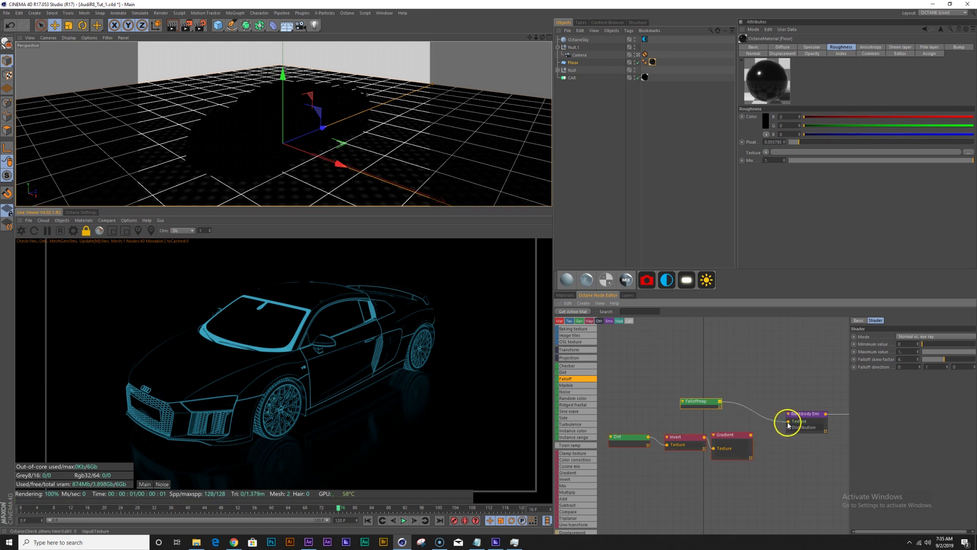
{"action": "mouse_move", "coordinate": [695, 404]}
{"action": "left_mouse_down"}
{"action": "mouse_move", "coordinate": [707, 407]}
{"action": "mouse_move", "coordinate": [683, 405]}
{"action": "left_mouse_up"}
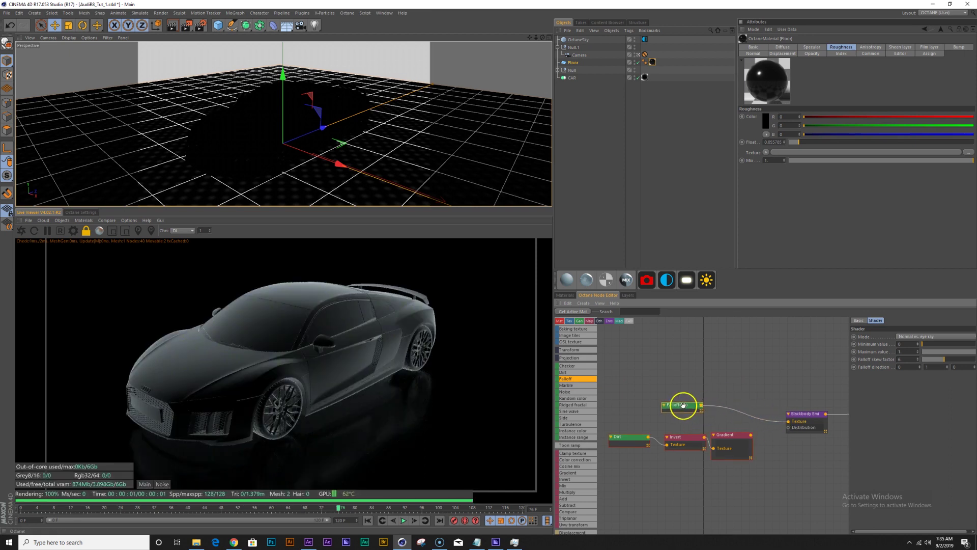
{"action": "mouse_move", "coordinate": [974, 354]}
{"action": "left_mouse_down"}
{"action": "mouse_move", "coordinate": [927, 356]}
{"action": "mouse_move", "coordinate": [943, 362]}
{"action": "mouse_move", "coordinate": [959, 350]}
{"action": "left_mouse_up"}
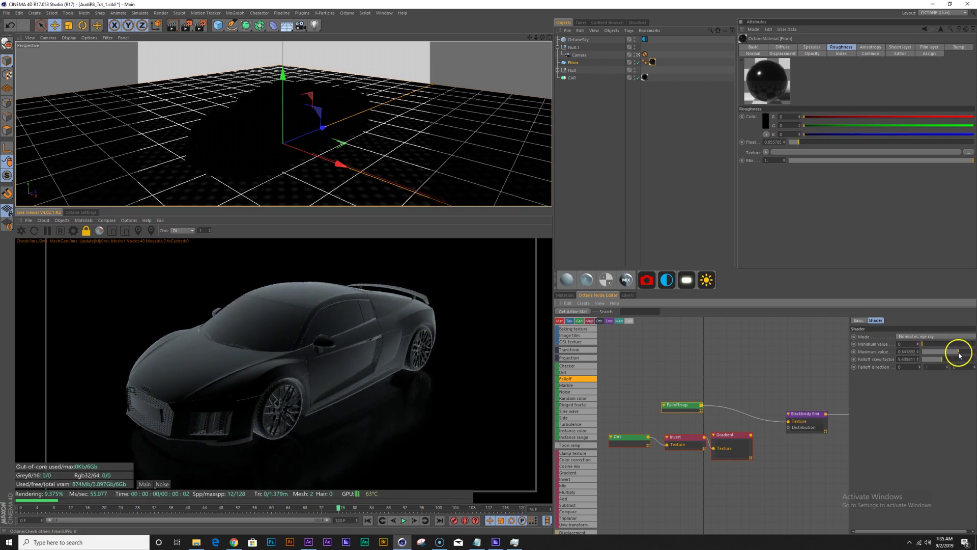
Insert a Gradient node between the Falloff and Blackbody Emission nodes and recolour its white end knot to dark blue.
{"action": "left_click_drag", "start_coordinate": [578, 472], "coordinate": [582, 476]}
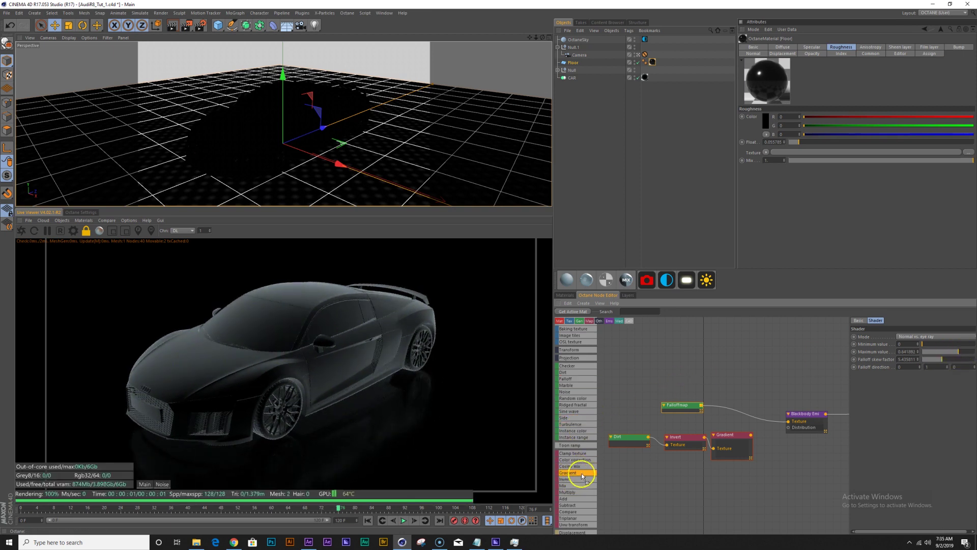
{"action": "mouse_move", "coordinate": [738, 413]}
{"action": "left_mouse_down"}
{"action": "mouse_move", "coordinate": [734, 399]}
{"action": "mouse_move", "coordinate": [743, 407]}
{"action": "left_mouse_up"}
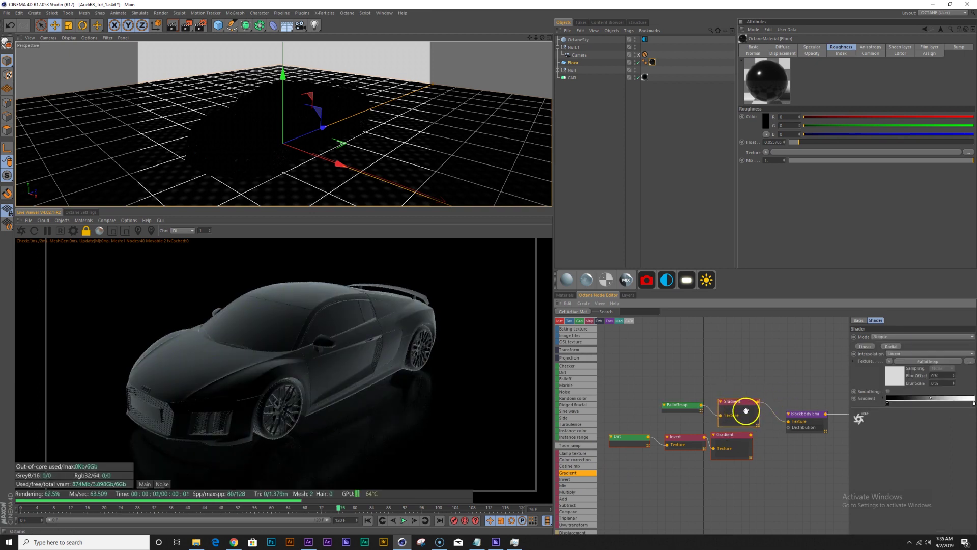
{"action": "double_click", "coordinate": [974, 404]}
{"action": "left_click", "coordinate": [945, 403]}
{"action": "left_click", "coordinate": [944, 411]}
{"action": "left_click_drag", "start_coordinate": [961, 419], "coordinate": [921, 422]}
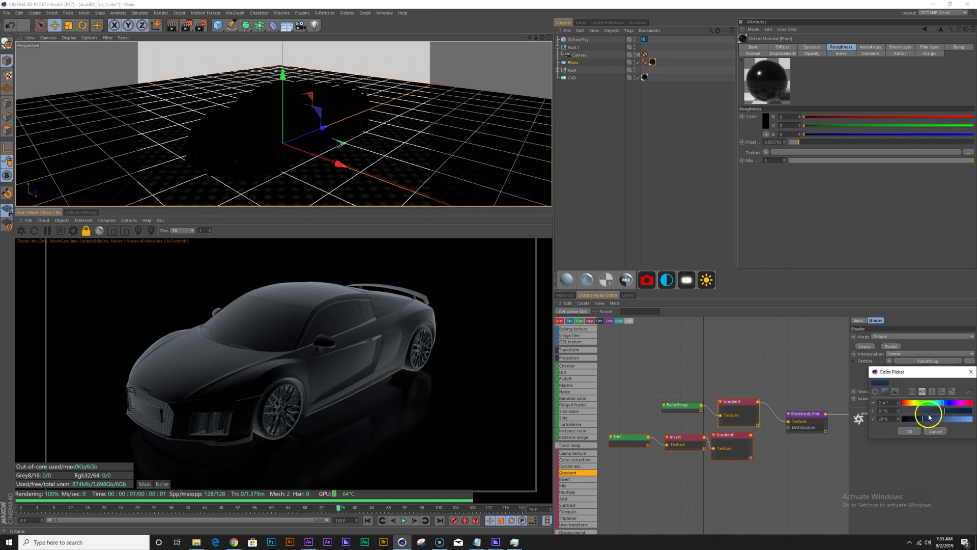
{"action": "left_click", "coordinate": [910, 431]}
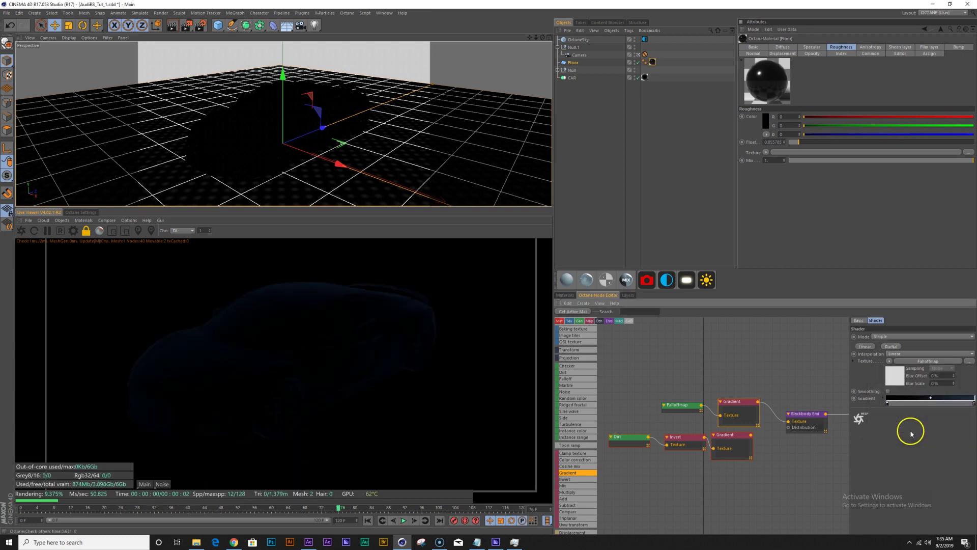
Retune the Falloff gradient's end colour to about hue 202°, saturation 46% and value 34%.
{"action": "double_click", "coordinate": [973, 403]}
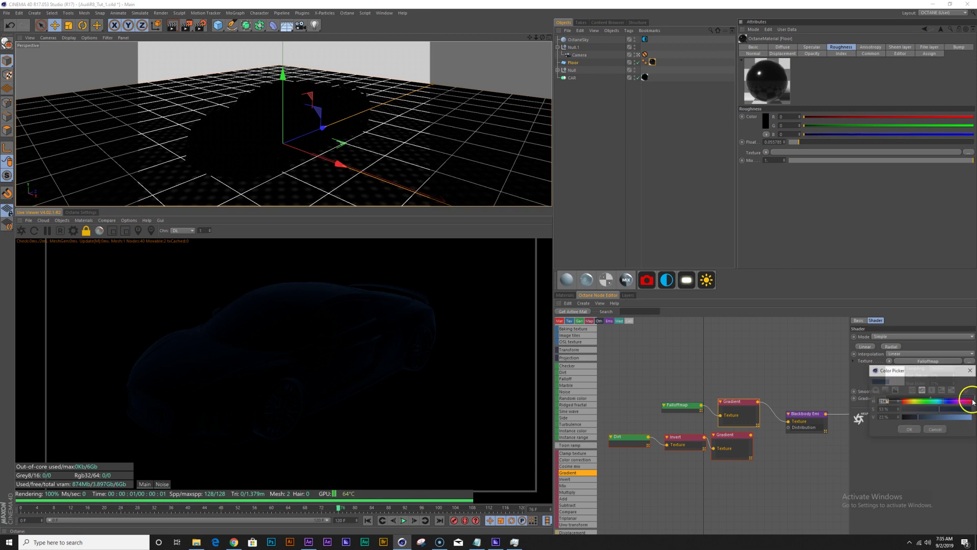
{"action": "left_click", "coordinate": [910, 432]}
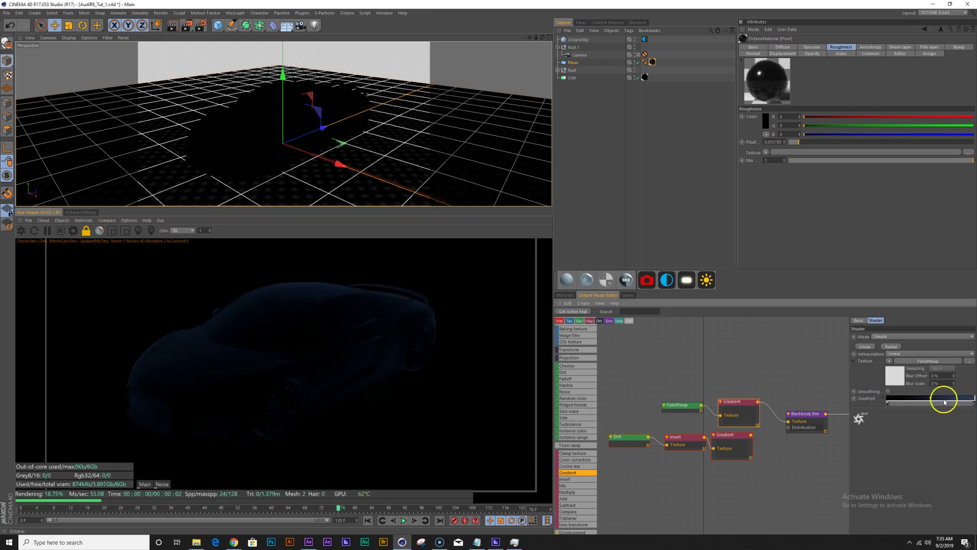
{"action": "double_click", "coordinate": [972, 402]}
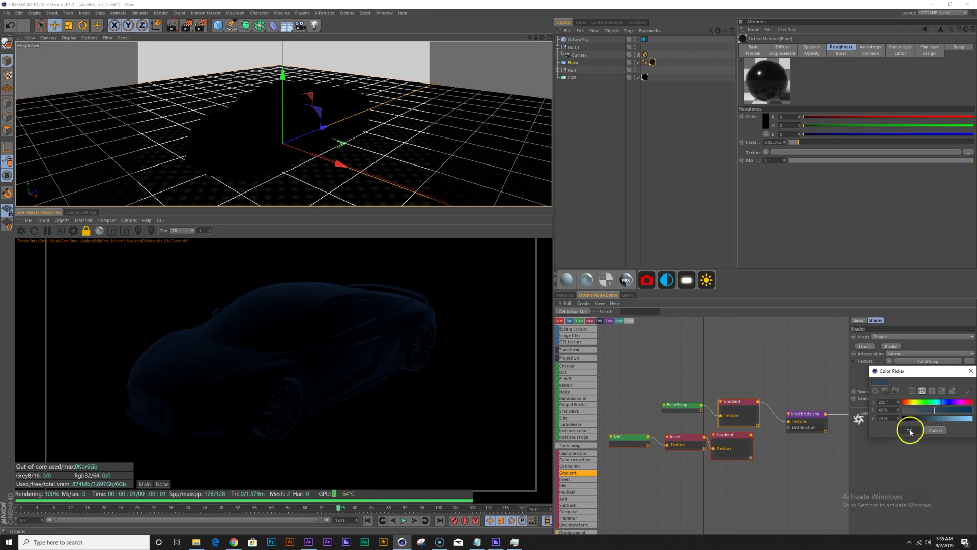
{"action": "left_click", "coordinate": [933, 431]}
Combine the Falloff and Dirt gradients in an Add node feeding the Blackbody Emission texture, and space the nodes out.
{"action": "left_click_drag", "start_coordinate": [647, 387], "coordinate": [697, 404]}
{"action": "left_click_drag", "start_coordinate": [571, 504], "coordinate": [770, 422]}
{"action": "left_click_drag", "start_coordinate": [623, 417], "coordinate": [726, 489]}
{"action": "mouse_move", "coordinate": [747, 444]}
{"action": "left_mouse_down"}
{"action": "mouse_move", "coordinate": [715, 453]}
{"action": "mouse_move", "coordinate": [748, 461]}
{"action": "left_mouse_up"}
{"action": "left_click_drag", "start_coordinate": [719, 387], "coordinate": [760, 413]}
{"action": "left_click", "coordinate": [766, 421]}
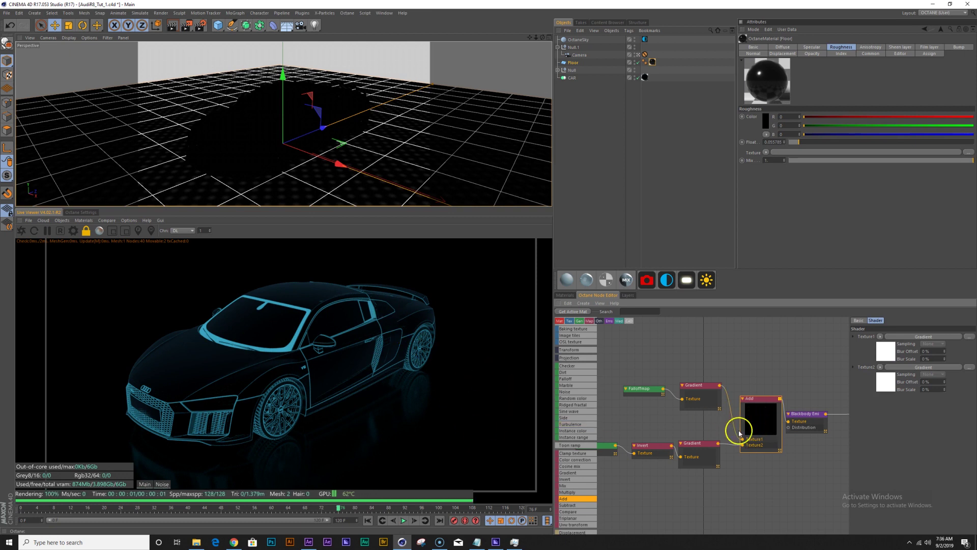
{"action": "left_click_drag", "start_coordinate": [605, 359], "coordinate": [747, 506]}
{"action": "mouse_move", "coordinate": [754, 417]}
{"action": "left_mouse_down"}
{"action": "mouse_move", "coordinate": [723, 415]}
{"action": "mouse_move", "coordinate": [748, 421]}
{"action": "left_mouse_up"}
{"action": "left_click", "coordinate": [807, 491]}
Raise the Blackbody Emission node's power to about 2.4.
{"action": "left_click", "coordinate": [801, 415]}
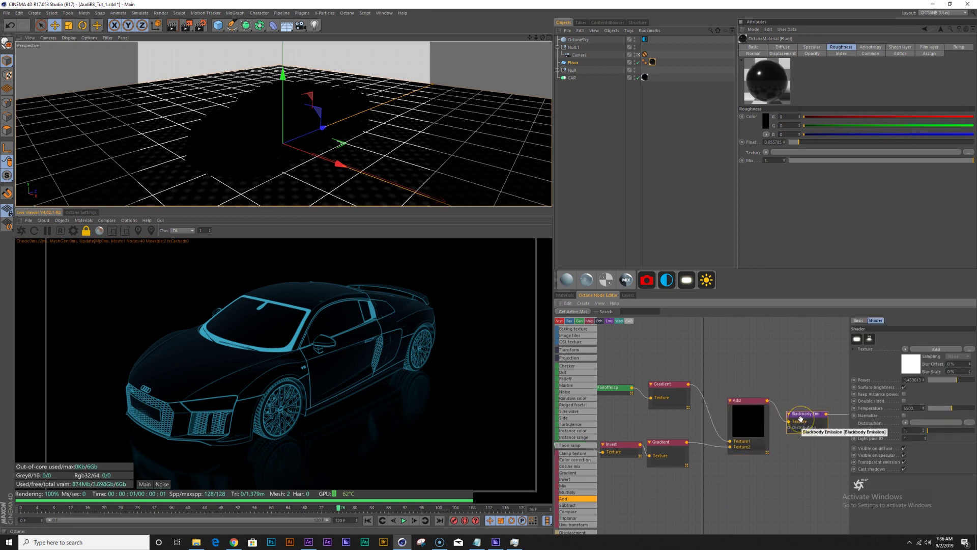
{"action": "left_click", "coordinate": [961, 380]}
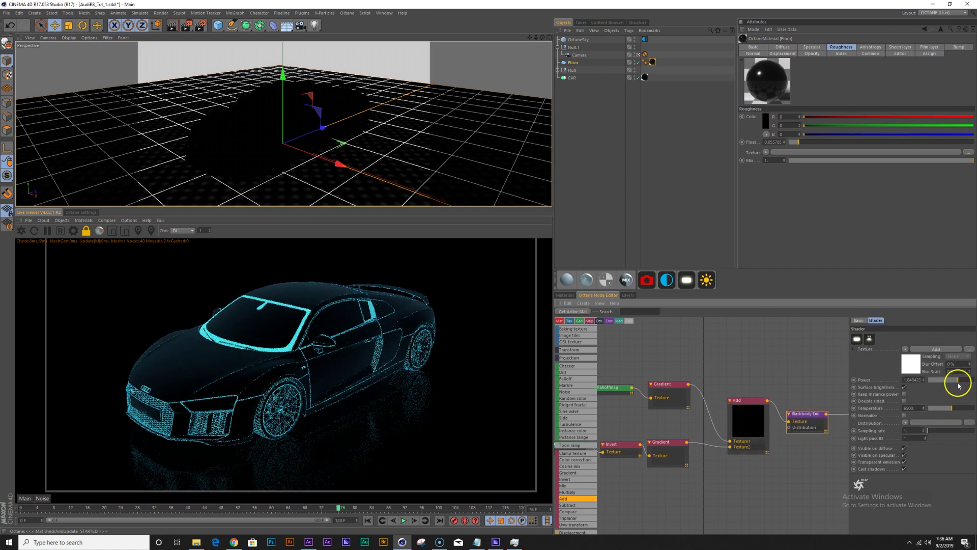
{"action": "left_click_drag", "start_coordinate": [961, 386], "coordinate": [955, 387]}
{"action": "left_click", "coordinate": [953, 380]}
{"action": "key", "text": "ctrl+z"}
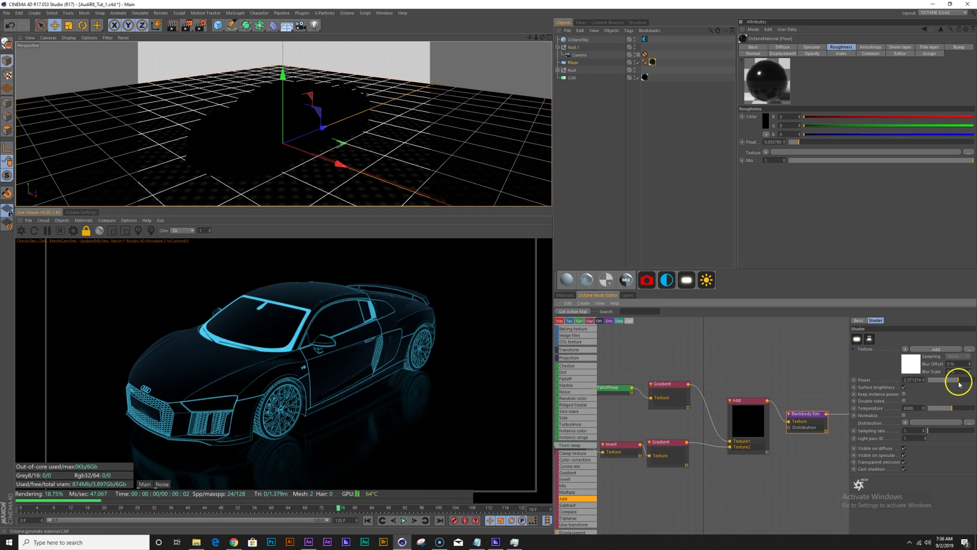
{"action": "left_click", "coordinate": [959, 381]}
Set the Dirt node's radius to about 0.4 cm and scrub the timeline to check the look.
{"action": "left_click_drag", "start_coordinate": [699, 419], "coordinate": [742, 402]}
{"action": "left_click", "coordinate": [652, 372]}
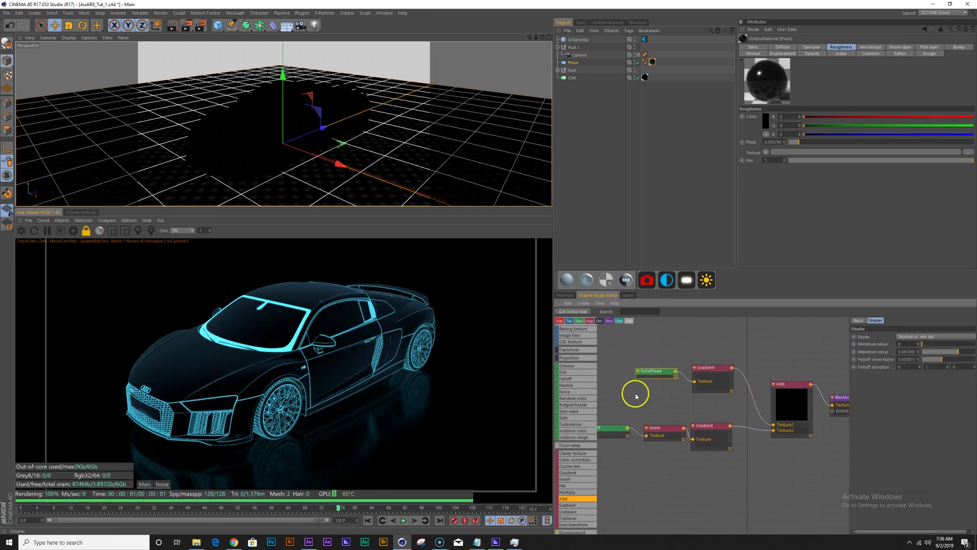
{"action": "left_click", "coordinate": [610, 429]}
{"action": "left_click_drag", "start_coordinate": [950, 357], "coordinate": [948, 358]}
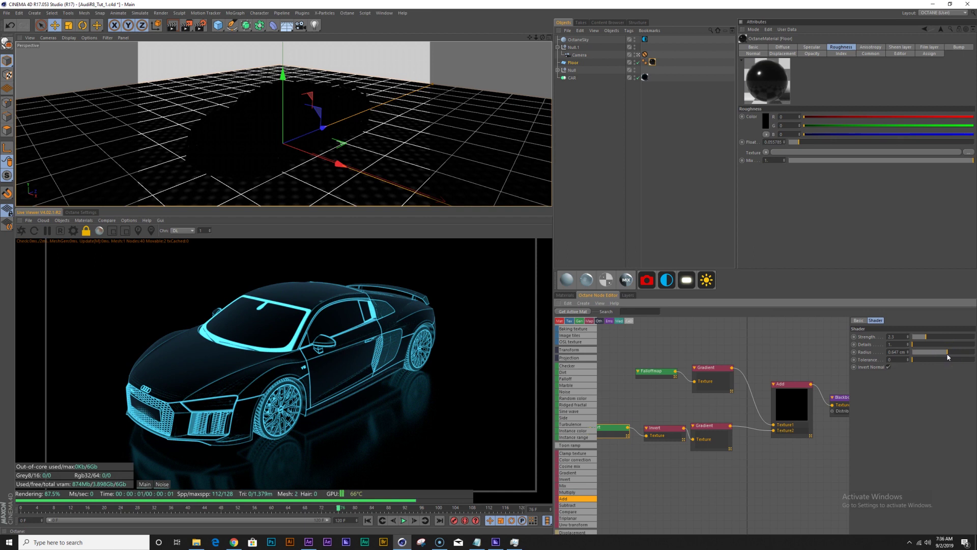
{"action": "left_click_drag", "start_coordinate": [947, 353], "coordinate": [944, 355]}
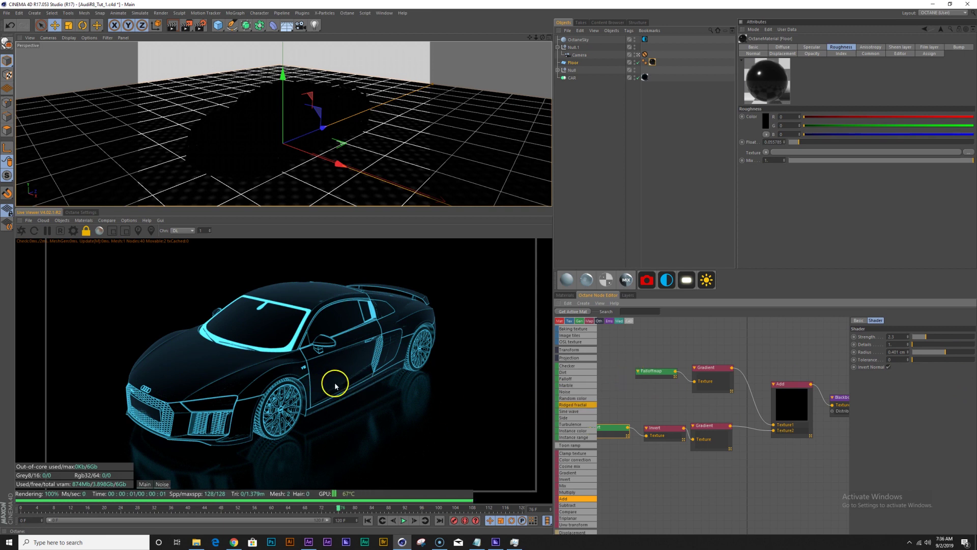
{"action": "left_click_drag", "start_coordinate": [32, 510], "coordinate": [342, 510]}
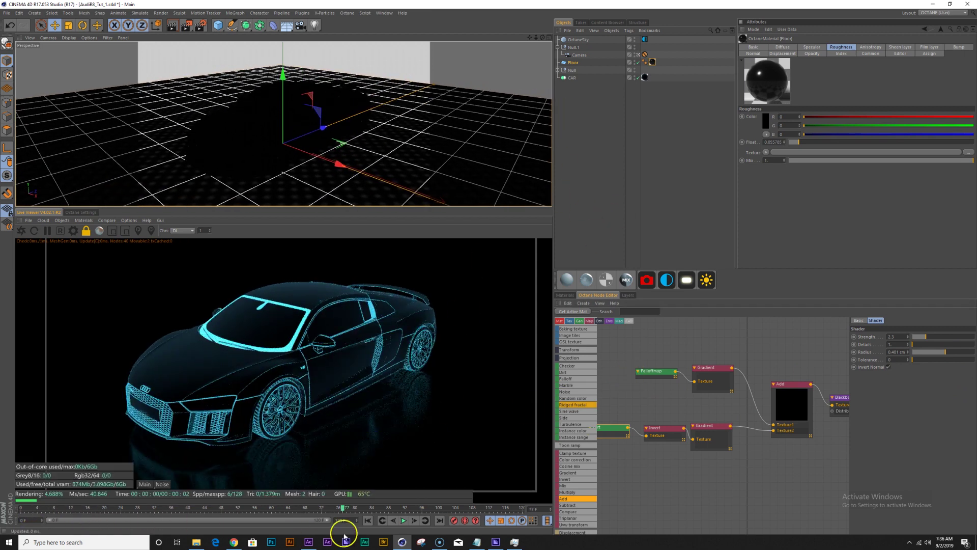
Add an Octane camera tag to the Camera object and enable its Camera Imager.
{"action": "left_click", "coordinate": [582, 54]}
{"action": "right_click", "coordinate": [582, 54]}
{"action": "mouse_move", "coordinate": [615, 68]}
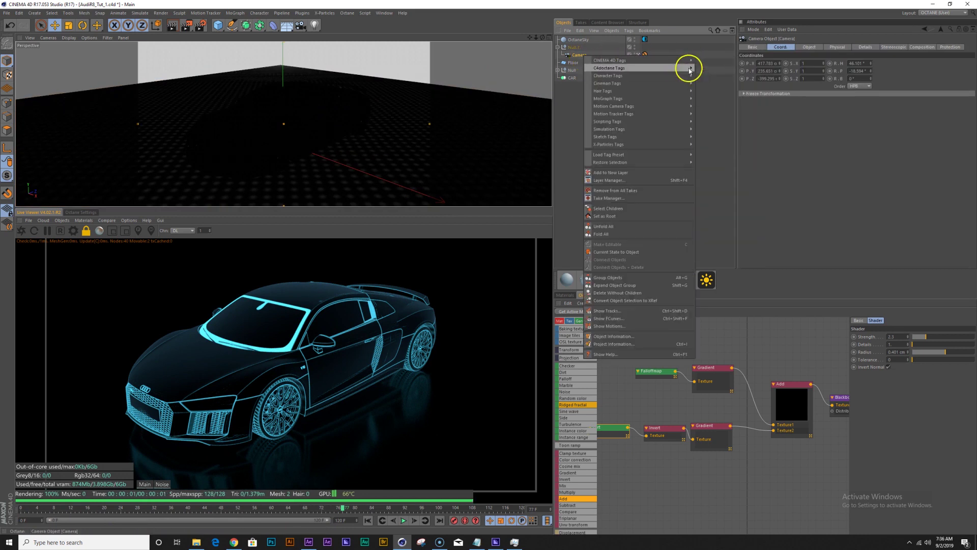
{"action": "left_click", "coordinate": [718, 96]}
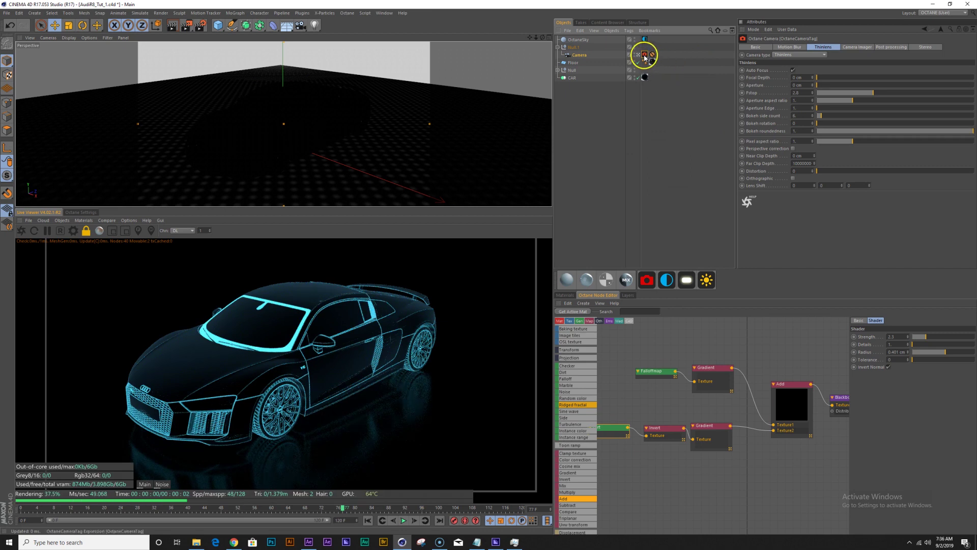
{"action": "left_click", "coordinate": [853, 50]}
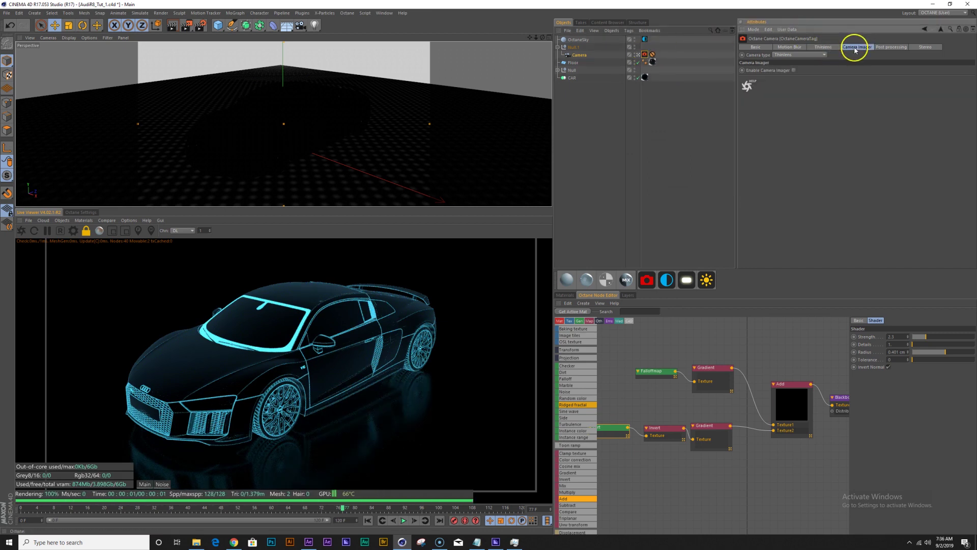
{"action": "left_click", "coordinate": [793, 70]}
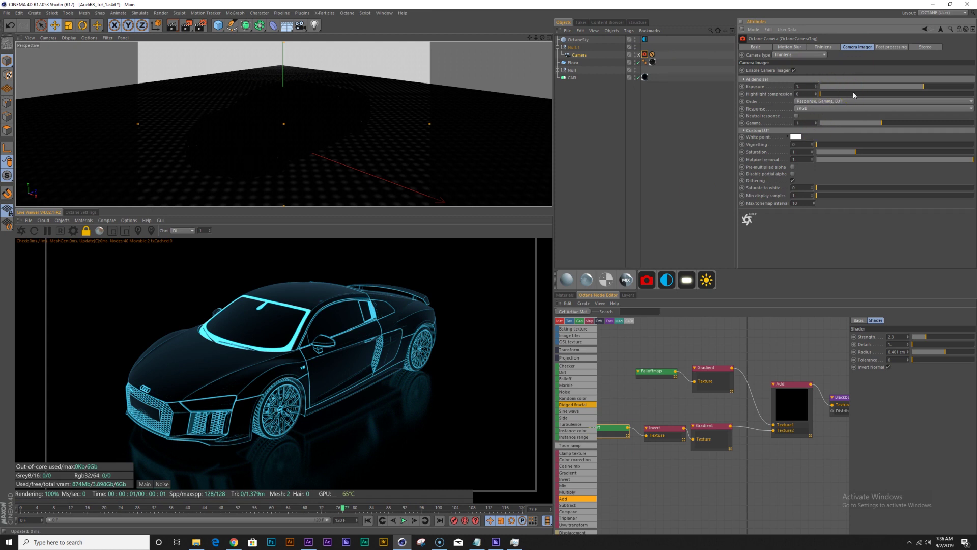
Try a different exposure and the Portra_800CD and Ektachrome_64TCD responses in the camera imager.
{"action": "left_click_drag", "start_coordinate": [924, 88], "coordinate": [897, 121]}
{"action": "left_click", "coordinate": [857, 110]}
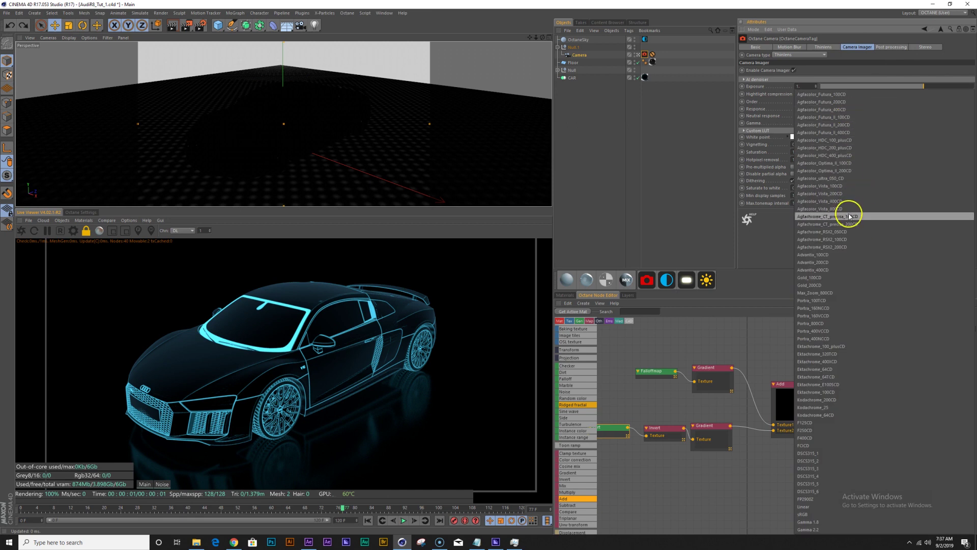
{"action": "left_click", "coordinate": [842, 323]}
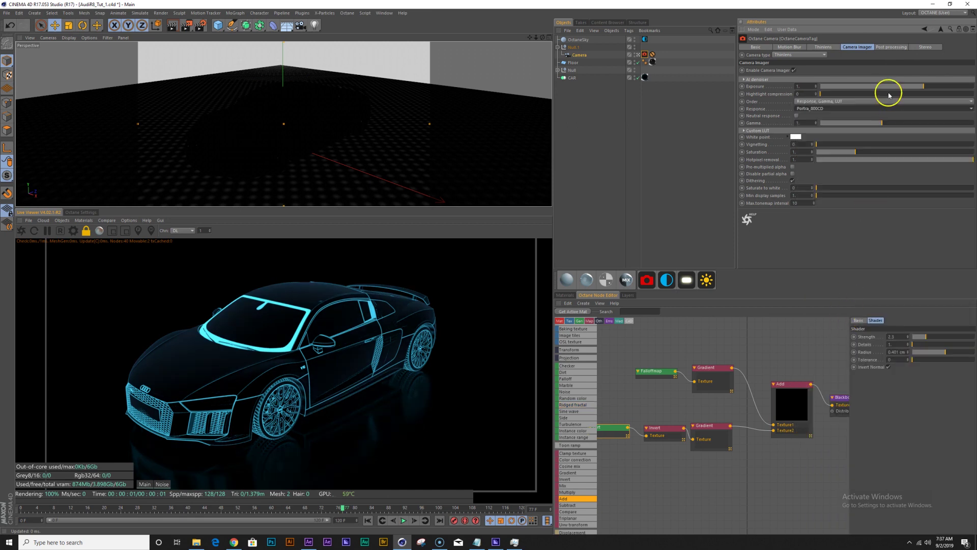
{"action": "left_click", "coordinate": [860, 106]}
{"action": "left_click", "coordinate": [851, 375]}
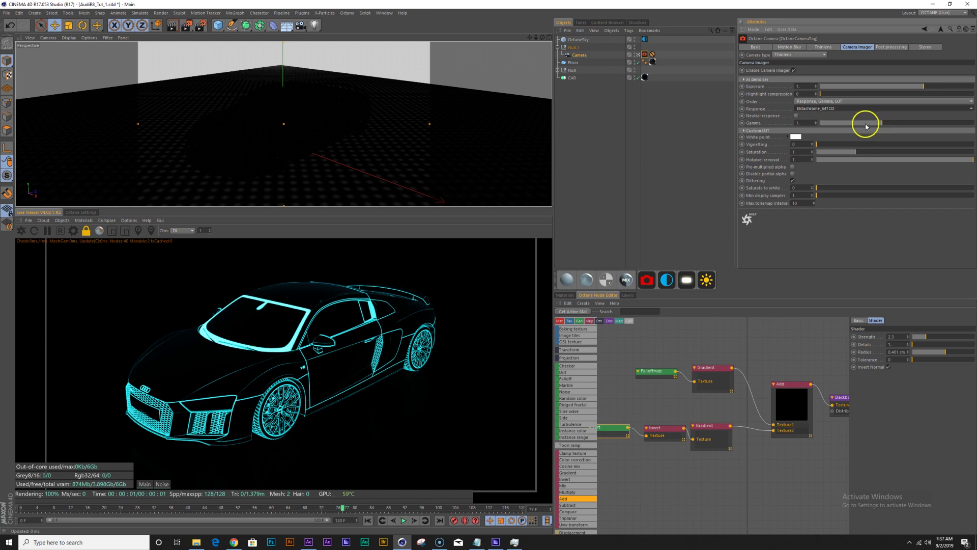
Set the camera imager's response to Linear and enable Neutral response.
{"action": "left_click", "coordinate": [854, 112]}
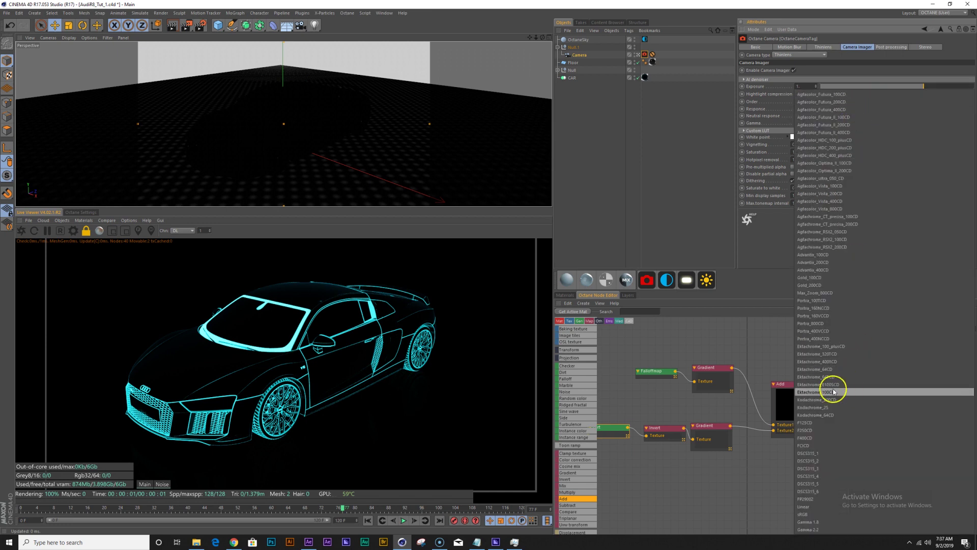
{"action": "left_click", "coordinate": [817, 507]}
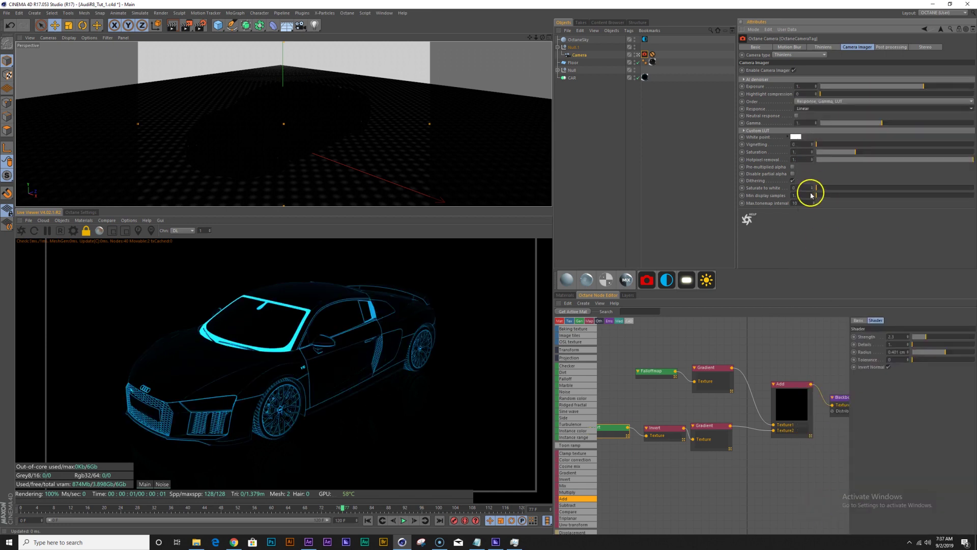
{"action": "left_click", "coordinate": [796, 116]}
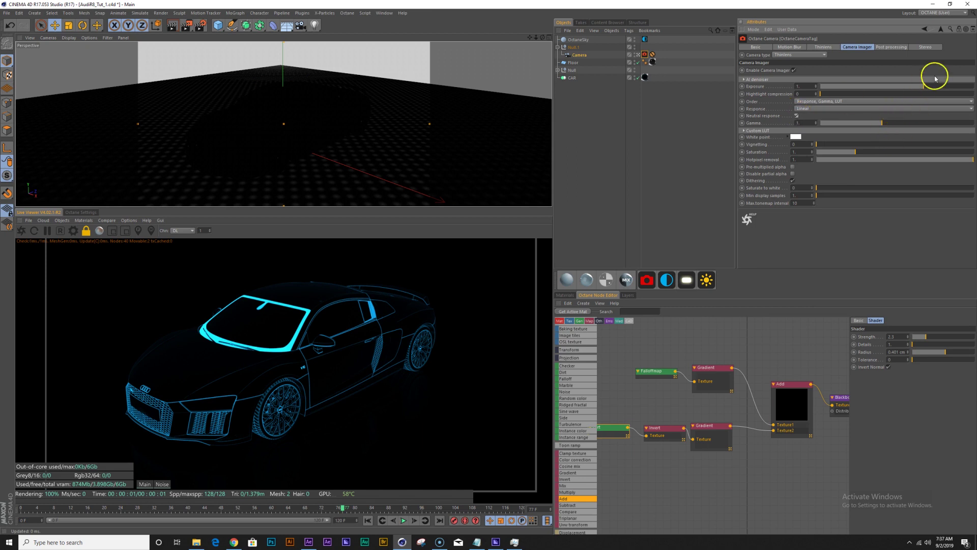
Raise the camera imager's exposure to about 2.1 and gamma to about 1.97.
{"action": "left_click_drag", "start_coordinate": [925, 88], "coordinate": [932, 87]}
{"action": "left_click_drag", "start_coordinate": [887, 124], "coordinate": [899, 128]}
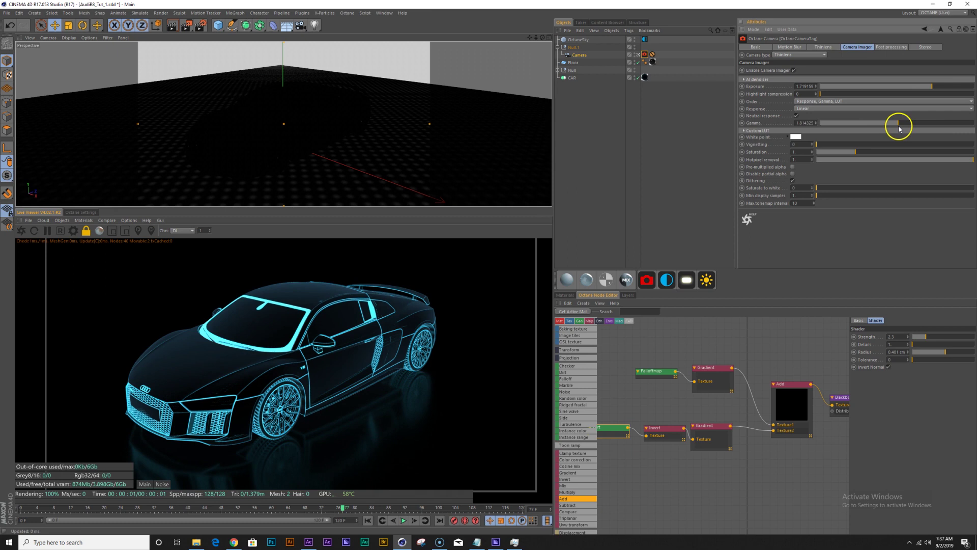
{"action": "left_click_drag", "start_coordinate": [934, 90], "coordinate": [935, 89]}
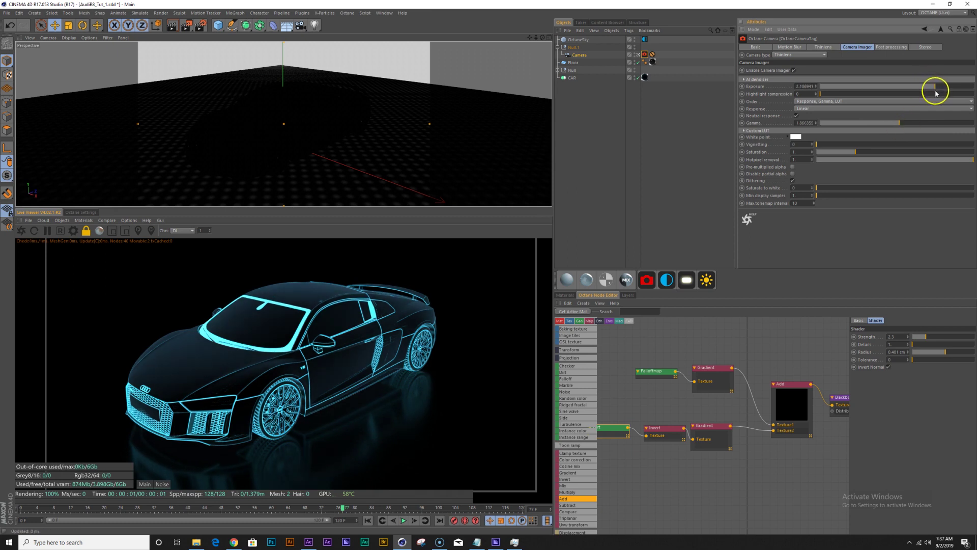
{"action": "left_click_drag", "start_coordinate": [897, 127], "coordinate": [903, 128]}
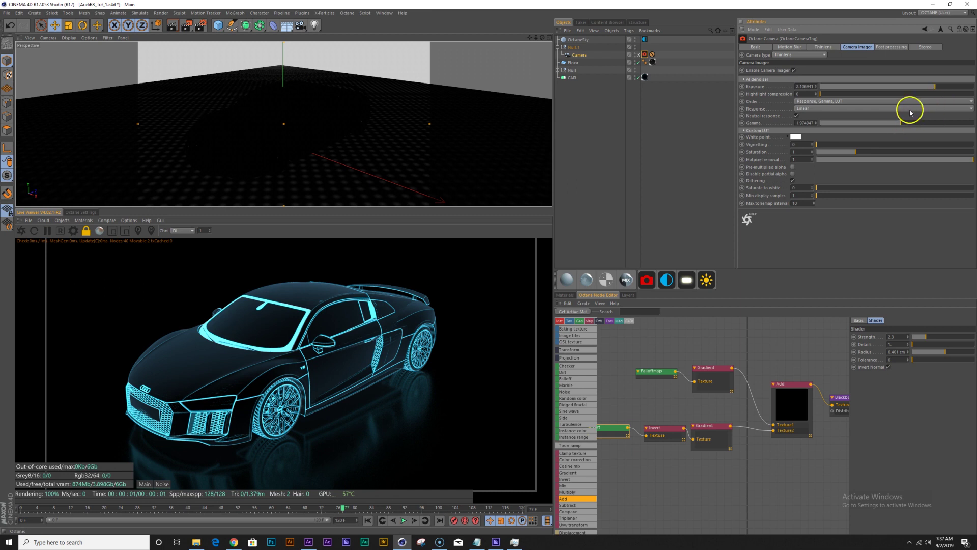
Try the camera's post processing with a higher bloom power and switch it off again.
{"action": "left_click", "coordinate": [891, 47]}
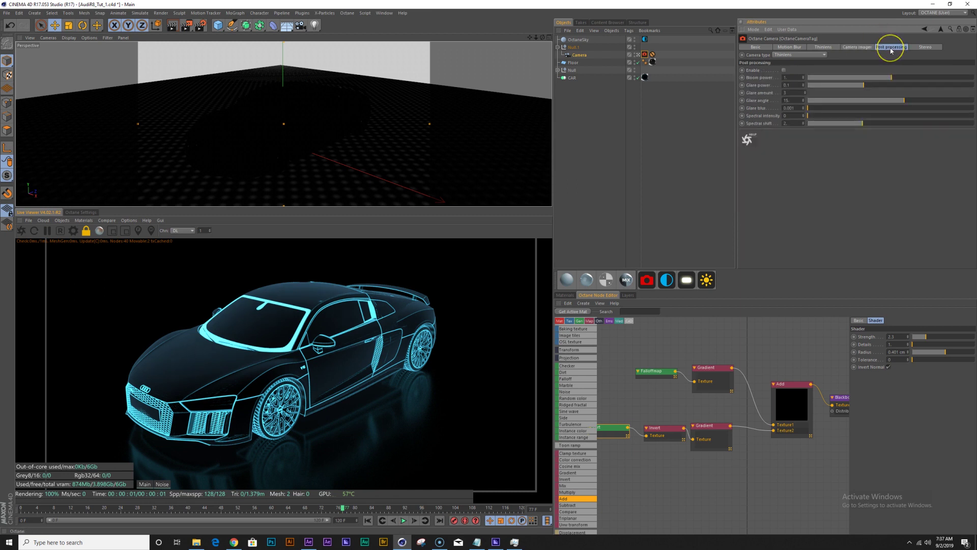
{"action": "left_click", "coordinate": [784, 70]}
{"action": "left_click_drag", "start_coordinate": [895, 80], "coordinate": [935, 78]}
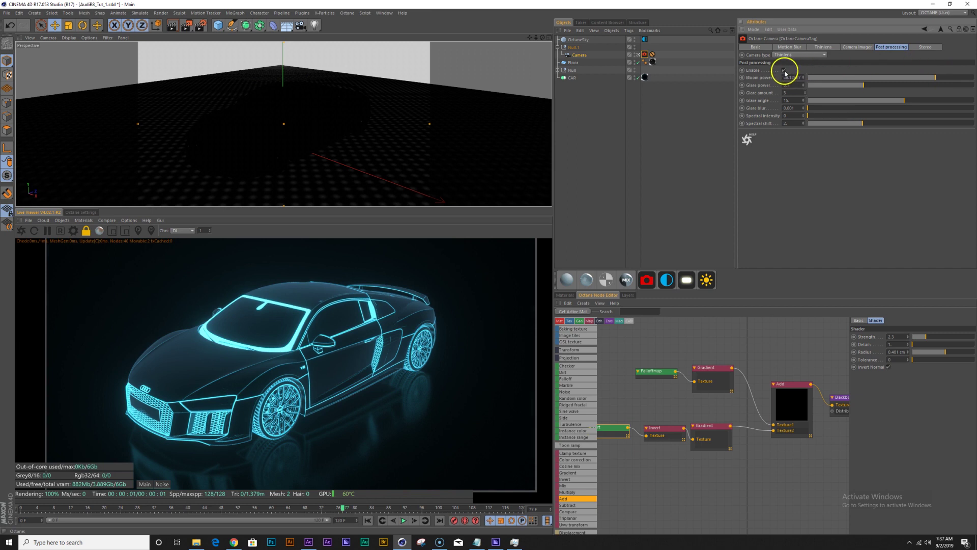
{"action": "left_click", "coordinate": [784, 70]}
Adjust the camera imager's exposure to about 1.03 and its gamma to about 1.89.
{"action": "left_click", "coordinate": [849, 48]}
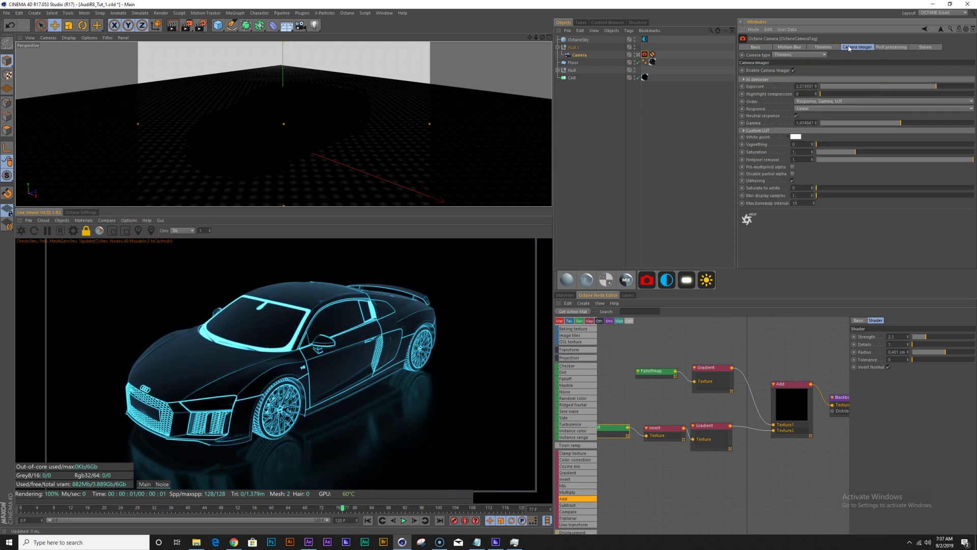
{"action": "left_click", "coordinate": [892, 47]}
{"action": "left_click", "coordinate": [858, 48]}
{"action": "left_click_drag", "start_coordinate": [935, 86], "coordinate": [934, 92]}
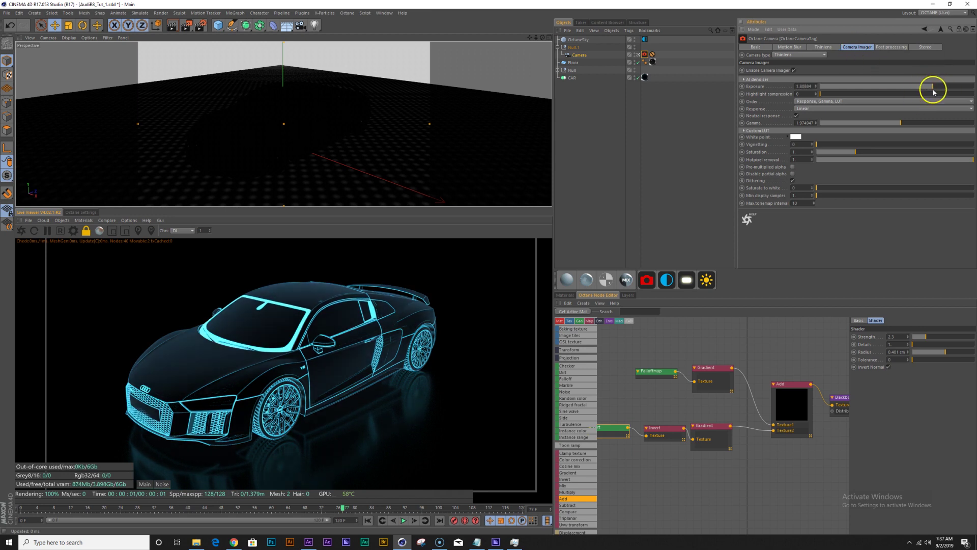
{"action": "left_click_drag", "start_coordinate": [899, 126], "coordinate": [900, 128]}
{"action": "left_click_drag", "start_coordinate": [942, 83], "coordinate": [925, 92]}
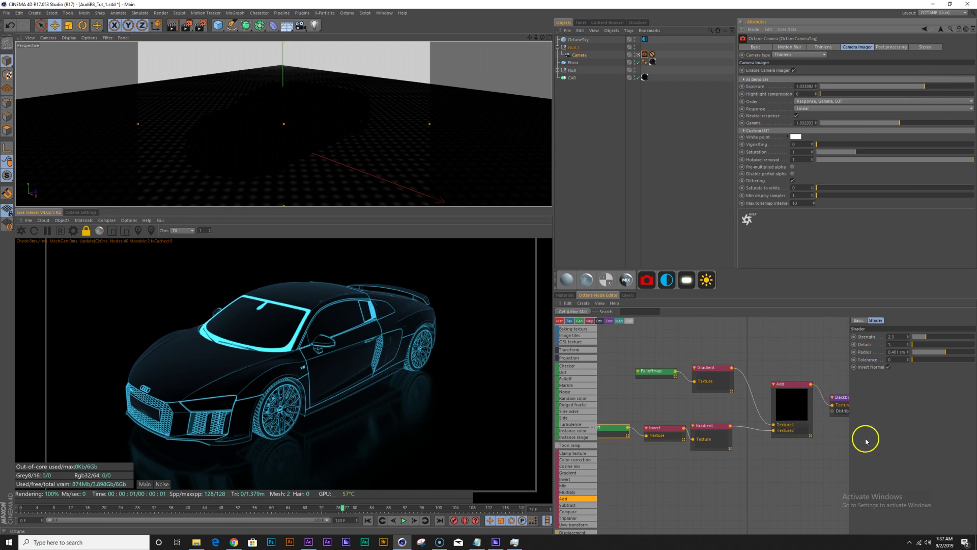
Darken the end colour of the gradient fed by the Falloff node.
{"action": "left_click", "coordinate": [642, 372]}
{"action": "left_click", "coordinate": [705, 375]}
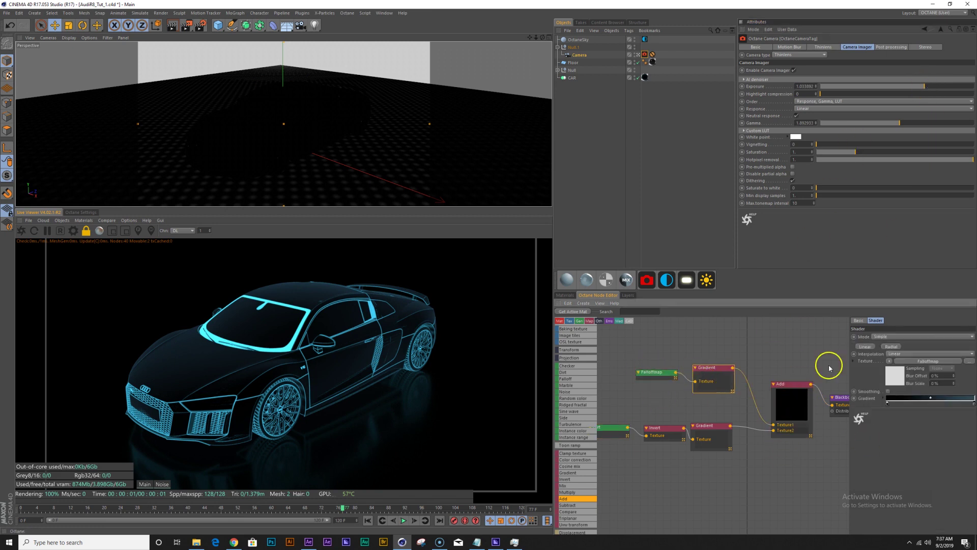
{"action": "double_click", "coordinate": [973, 403]}
{"action": "left_click_drag", "start_coordinate": [925, 422], "coordinate": [905, 420]}
{"action": "left_click", "coordinate": [909, 431]}
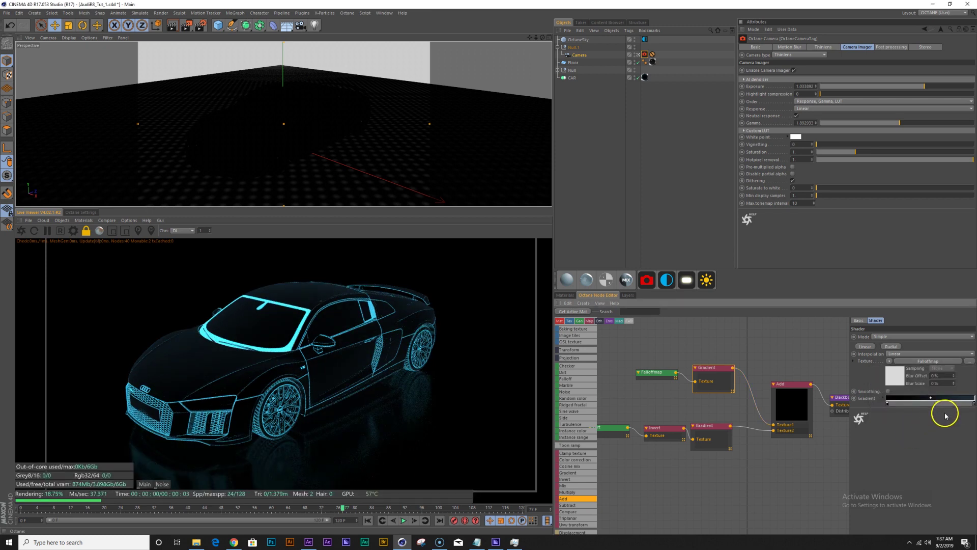
Increase the Dirt node's radius to about 0.53 cm.
{"action": "left_click", "coordinate": [620, 430]}
{"action": "left_click_drag", "start_coordinate": [940, 352], "coordinate": [947, 354]}
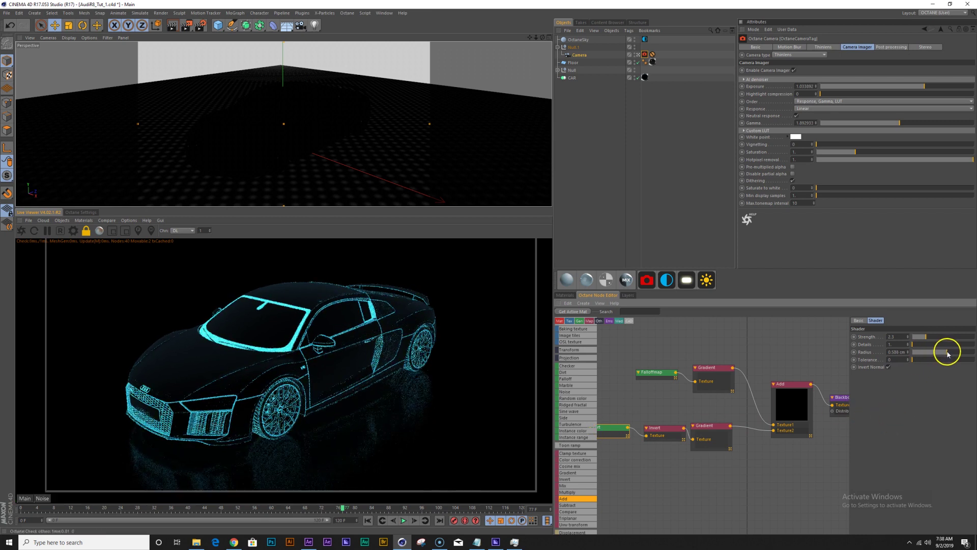
{"action": "left_click", "coordinate": [705, 429]}
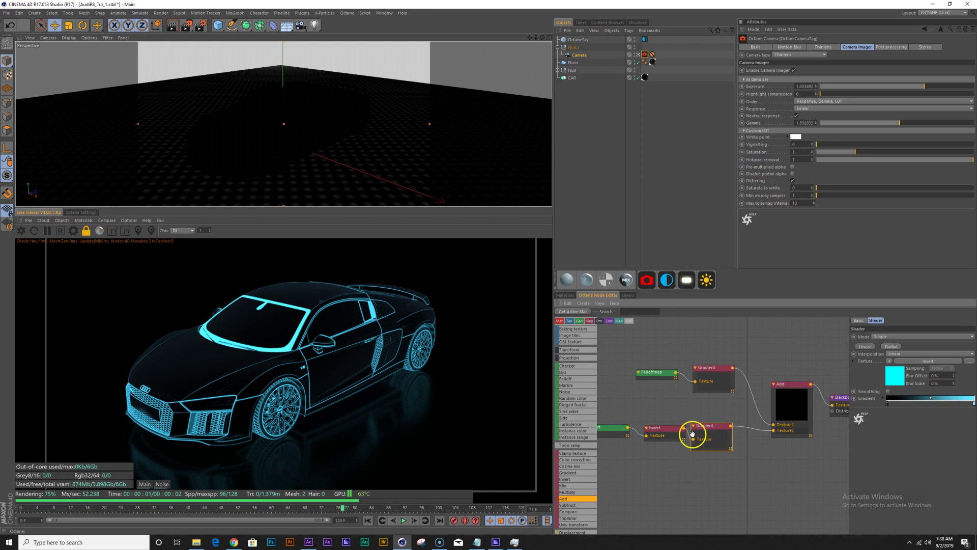
Raise the Blackbody Emission node's power slightly to about 6.5.
{"action": "left_click", "coordinate": [790, 387]}
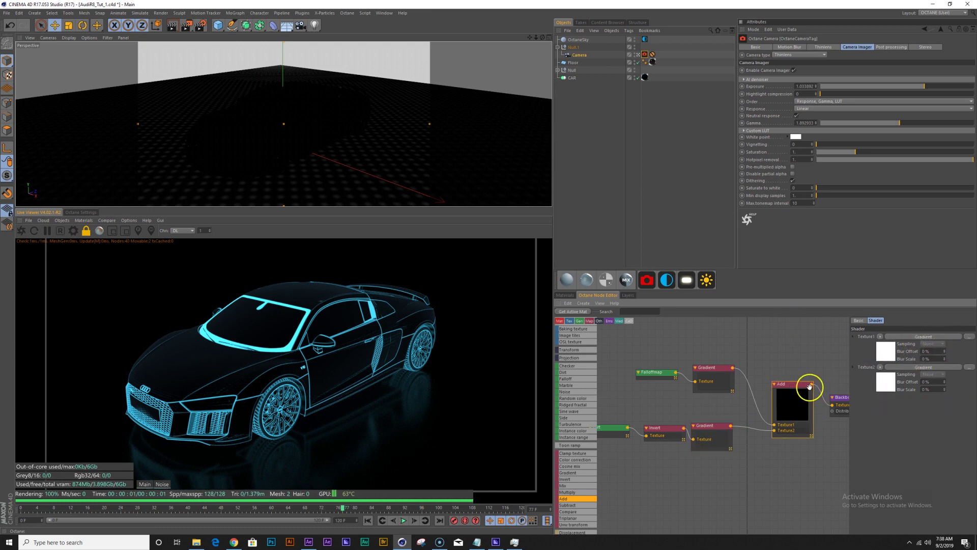
{"action": "left_click", "coordinate": [840, 397]}
{"action": "scroll", "coordinate": [821, 410], "scroll_direction": "down", "scroll_amount": 1}
{"action": "left_click_drag", "start_coordinate": [821, 411], "coordinate": [787, 401]}
{"action": "left_click_drag", "start_coordinate": [960, 380], "coordinate": [961, 382]}
{"action": "left_click", "coordinate": [292, 346]}
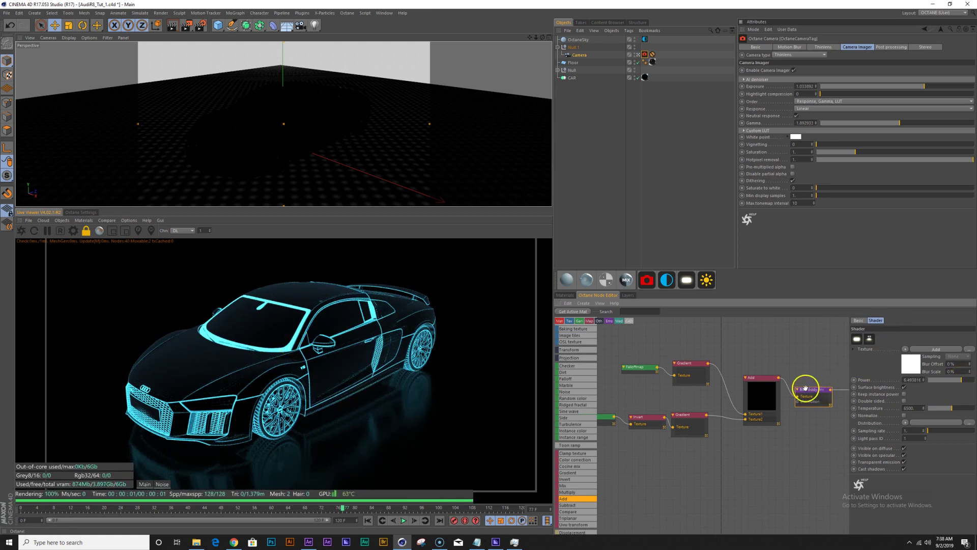
Reduce the Dirt node's radius to about 0.23 cm and scrub the timeline to check the look.
{"action": "left_click_drag", "start_coordinate": [631, 434], "coordinate": [656, 433]}
{"action": "left_click", "coordinate": [623, 417]}
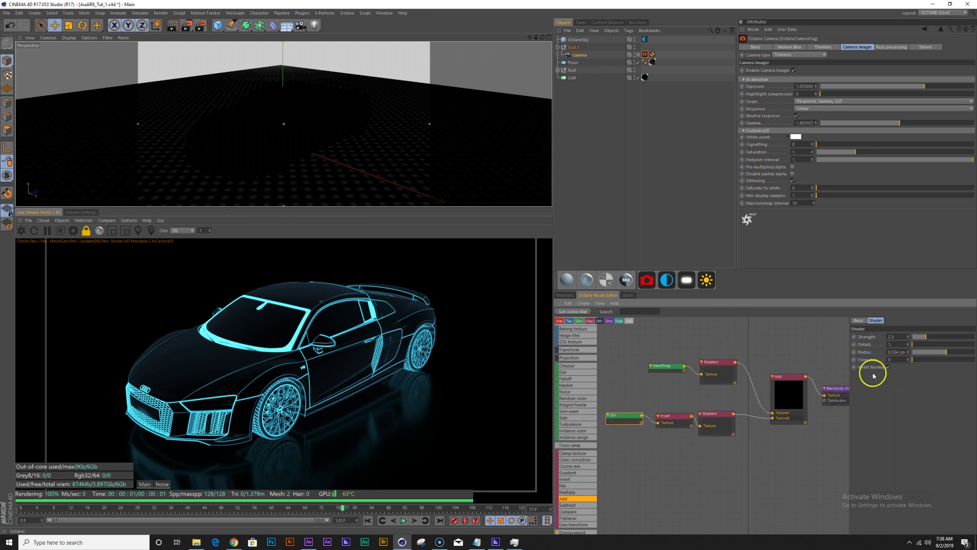
{"action": "left_click", "coordinate": [942, 350]}
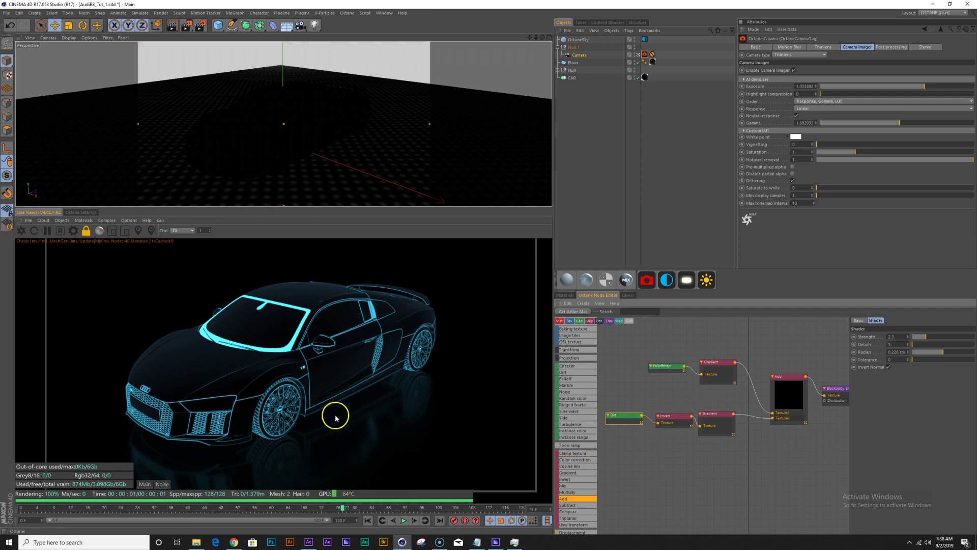
{"action": "left_click_drag", "start_coordinate": [85, 508], "coordinate": [323, 509]}
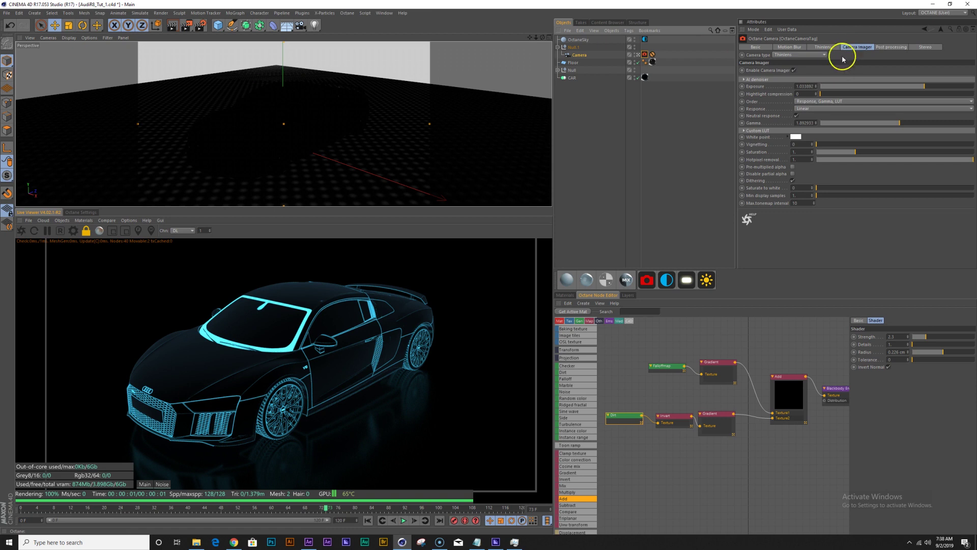
Enable the camera imager's AI denoiser and compare the main and denoised beauty passes in the Live Viewer.
{"action": "left_click", "coordinate": [757, 79]}
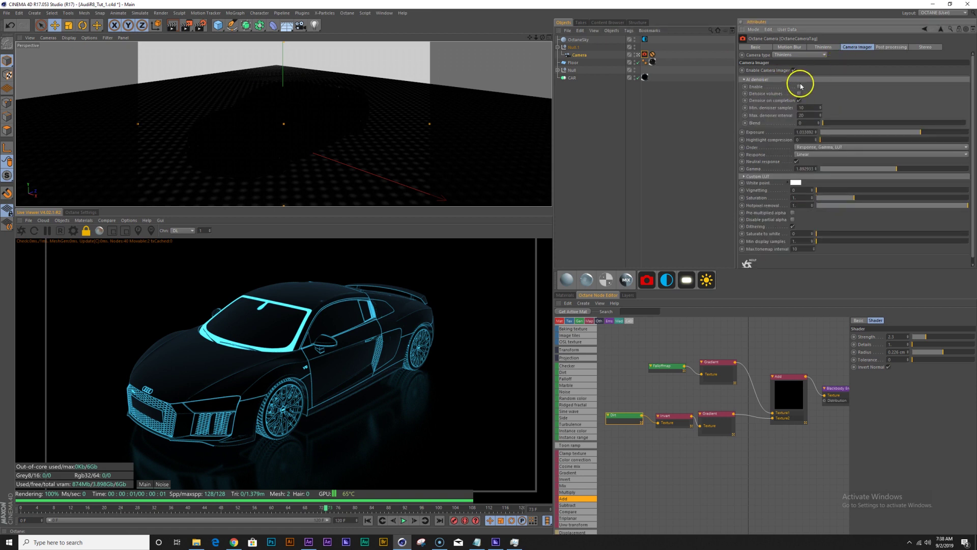
{"action": "left_click", "coordinate": [799, 87]}
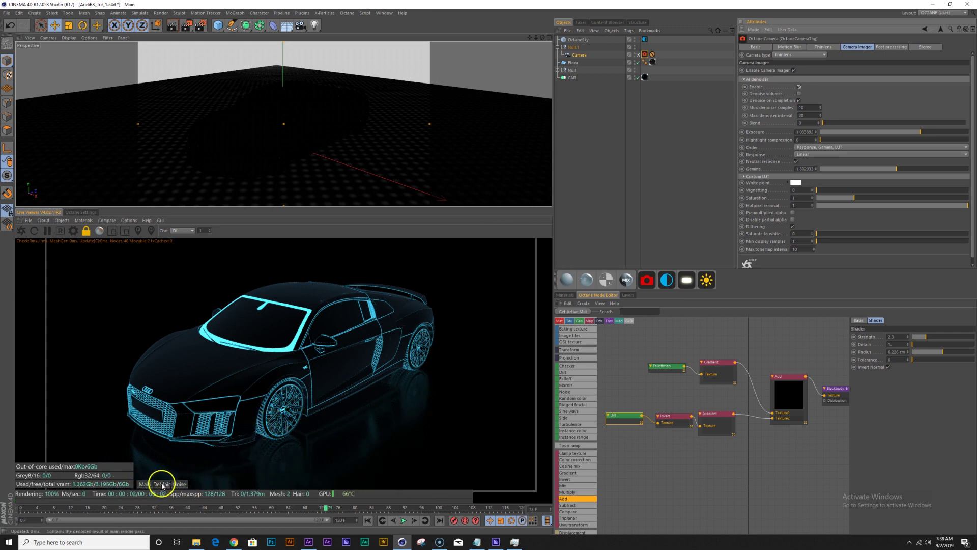
{"action": "left_click", "coordinate": [162, 484]}
{"action": "left_click", "coordinate": [143, 484]}
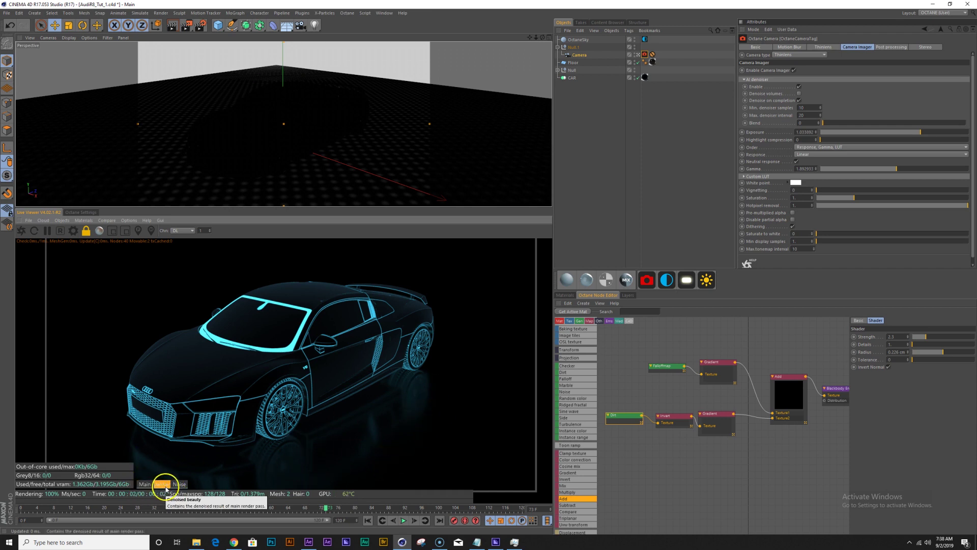
{"action": "left_click", "coordinate": [167, 485]}
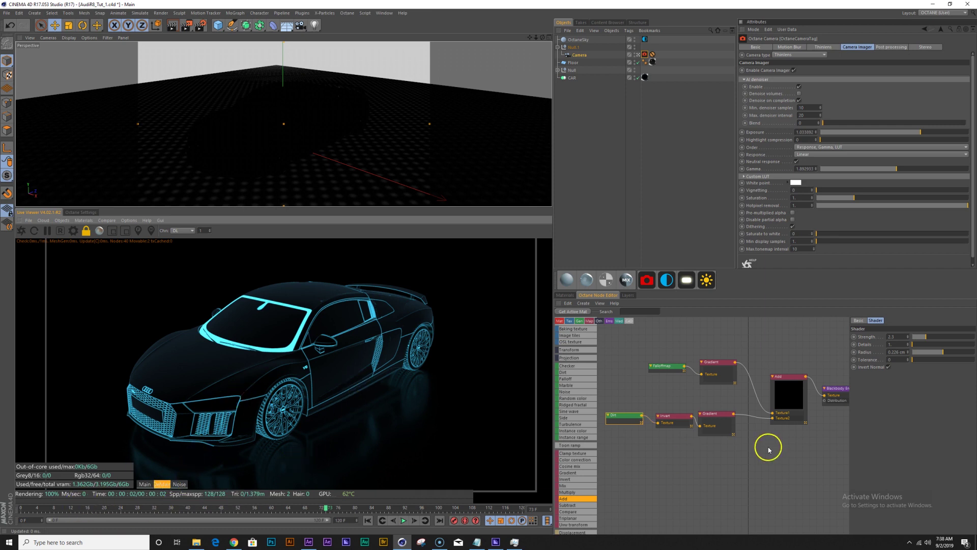
Move the connected texture and emission nodes together closer to the material node.
{"action": "scroll", "coordinate": [755, 449], "scroll_direction": "down", "scroll_amount": 5}
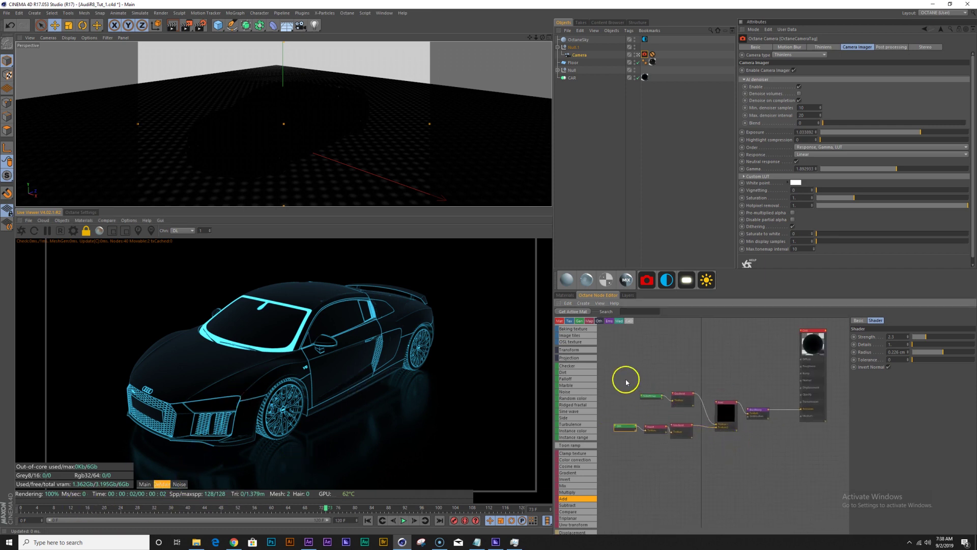
{"action": "left_click", "coordinate": [751, 413]}
{"action": "left_click_drag", "start_coordinate": [754, 412], "coordinate": [765, 403]}
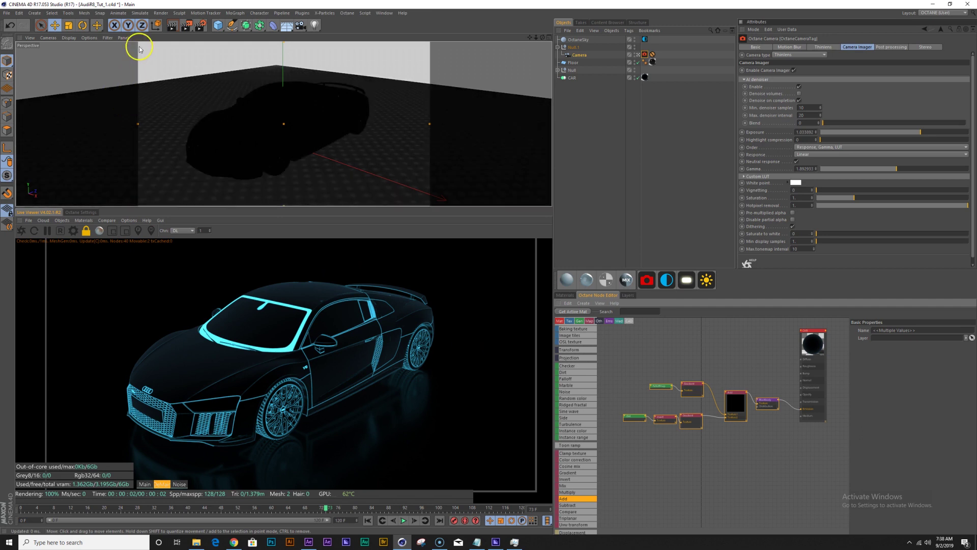
Set the render output's frame range to All Frames and the renderer to Octane Renderer.
{"action": "left_click", "coordinate": [201, 26]}
{"action": "left_click_drag", "start_coordinate": [215, 10], "coordinate": [371, 179]}
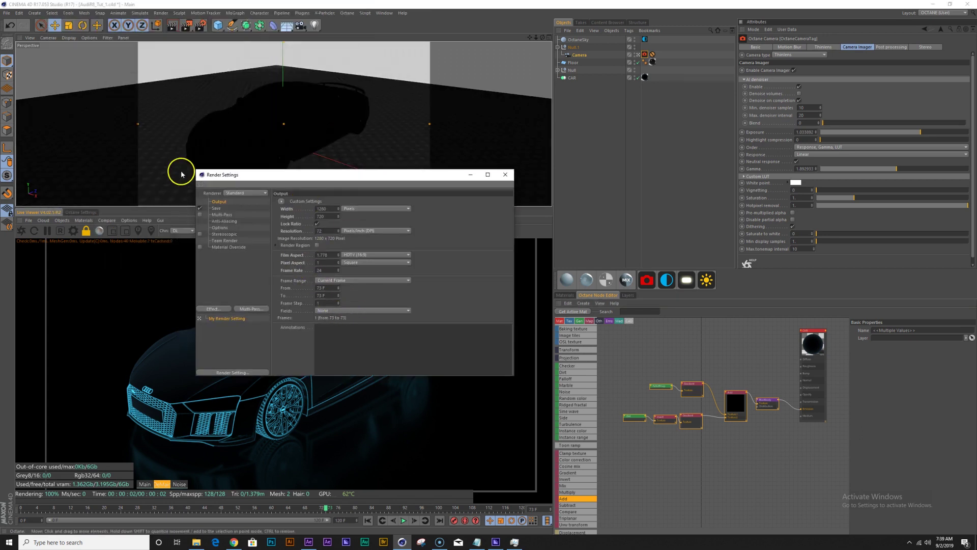
{"action": "left_click", "coordinate": [341, 286]}
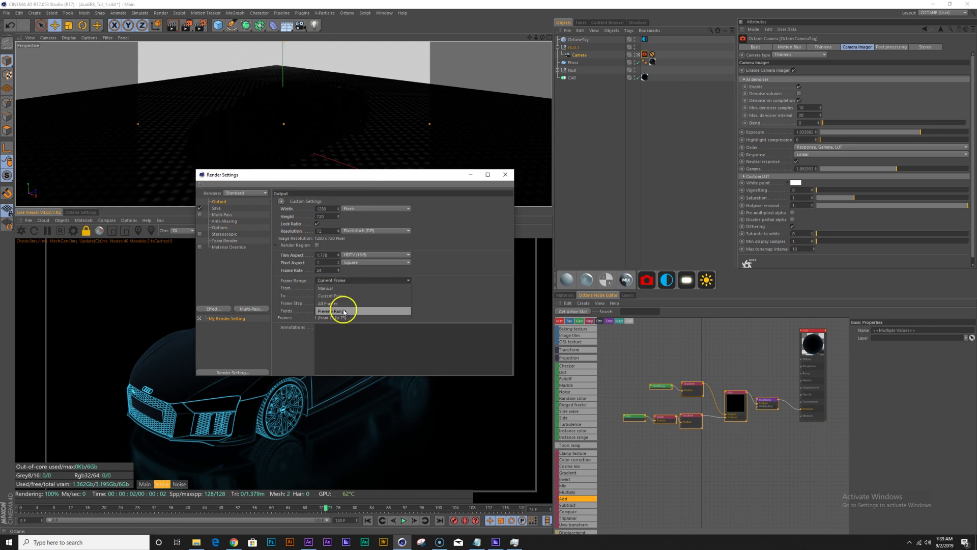
{"action": "left_click", "coordinate": [343, 299]}
{"action": "left_click", "coordinate": [235, 193]}
{"action": "left_click", "coordinate": [250, 233]}
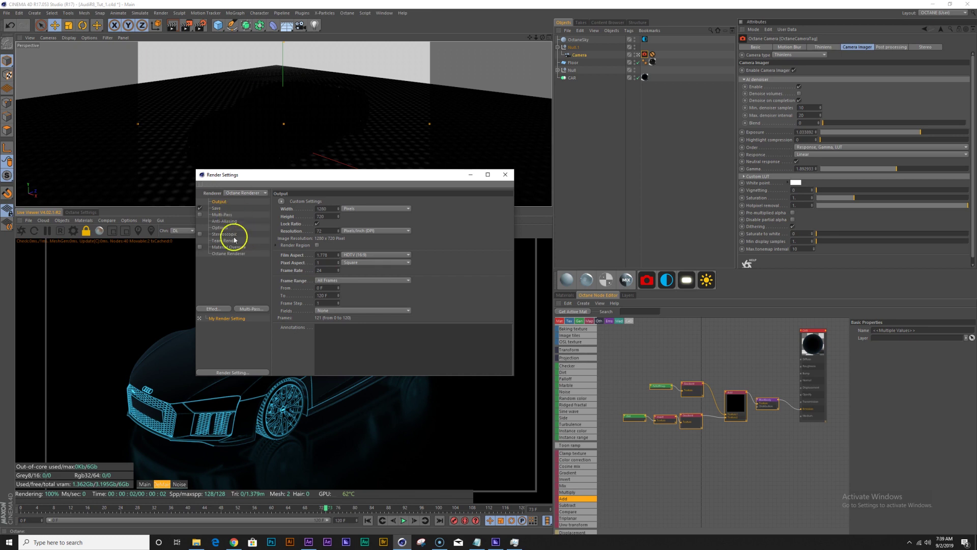
{"action": "left_click", "coordinate": [230, 253]}
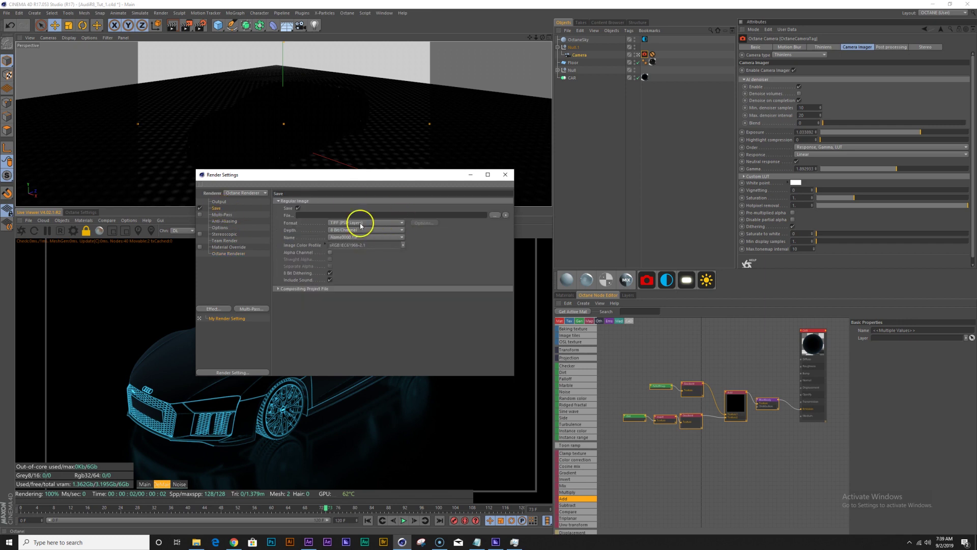
Browse for the image save location and create a folder named Audi_tut_bty inside the Renders folder, opening it.
{"action": "left_click", "coordinate": [493, 217]}
{"action": "left_click", "coordinate": [288, 241]}
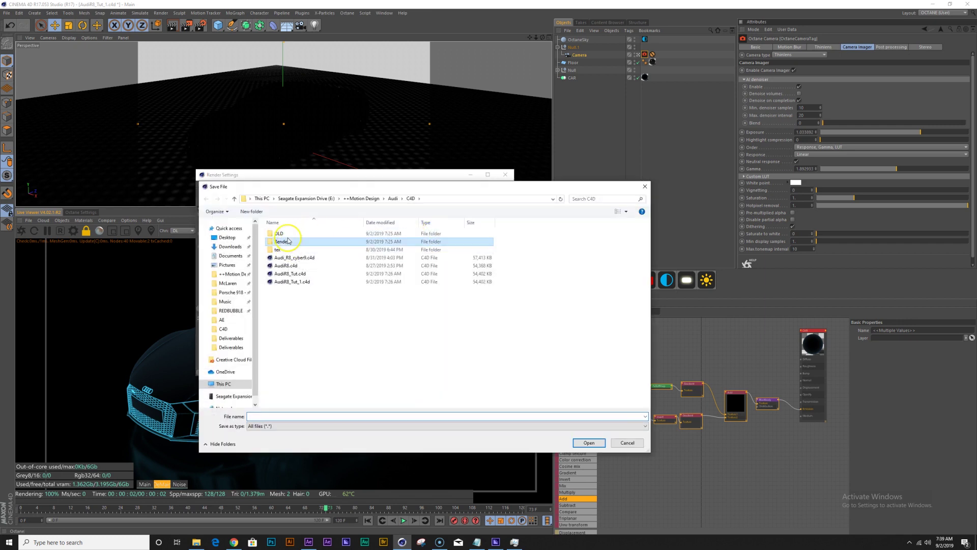
{"action": "double_click", "coordinate": [287, 242]}
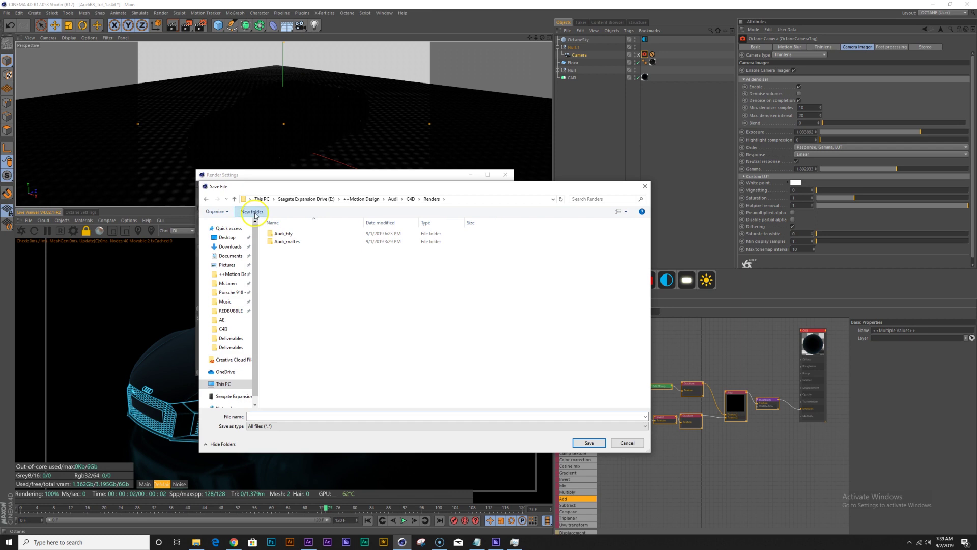
{"action": "left_click", "coordinate": [254, 213]}
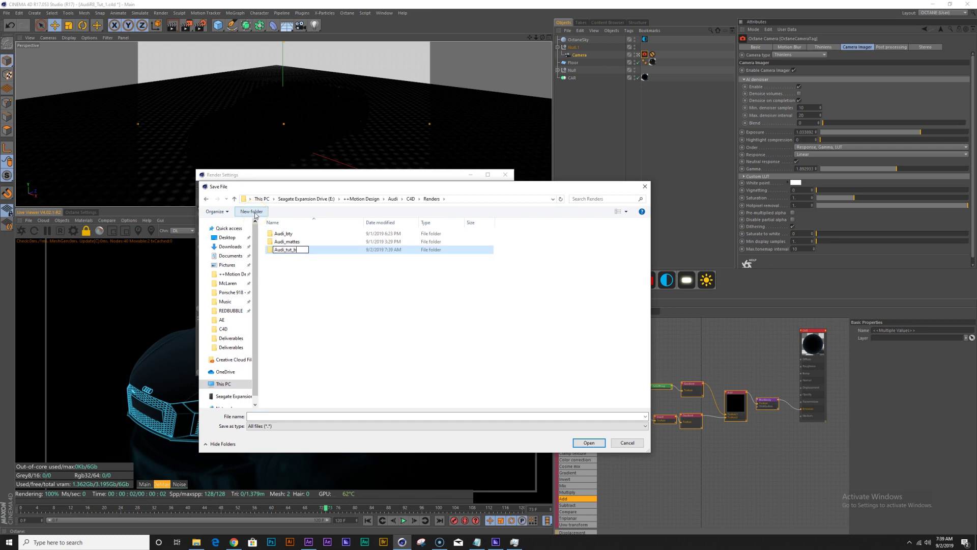
{"action": "key", "text": "Return"}
{"action": "key", "text": "Return"}
Name the output file Audi_tut_bty_ and set the save format to JPEG.
{"action": "left_click", "coordinate": [281, 416]}
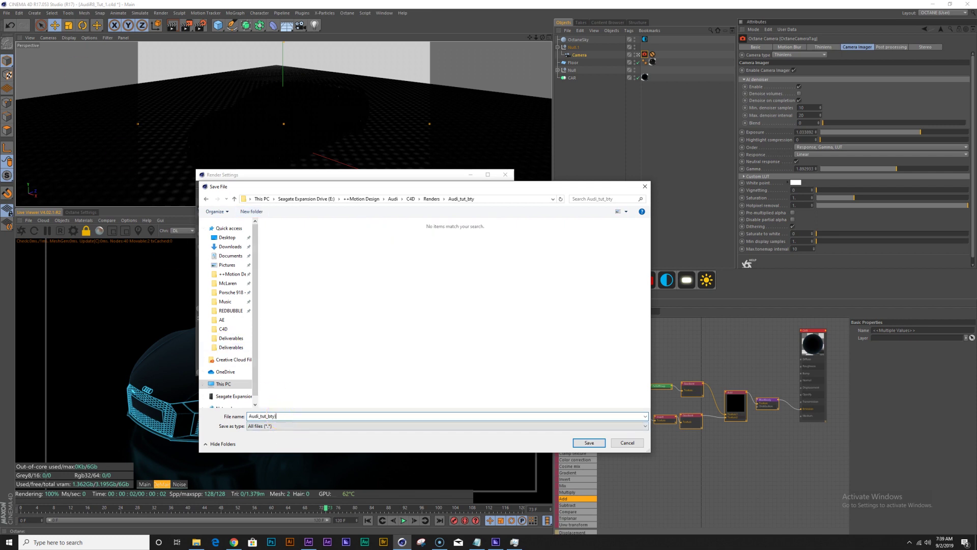
{"action": "type", "text": "Audi_tut_bty_"}
{"action": "key", "text": "Return"}
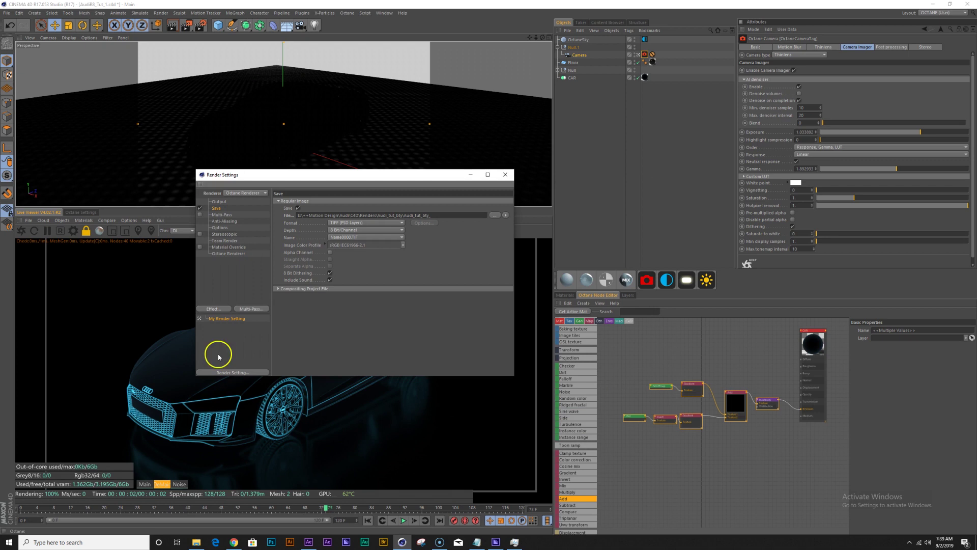
{"action": "left_click", "coordinate": [347, 224]}
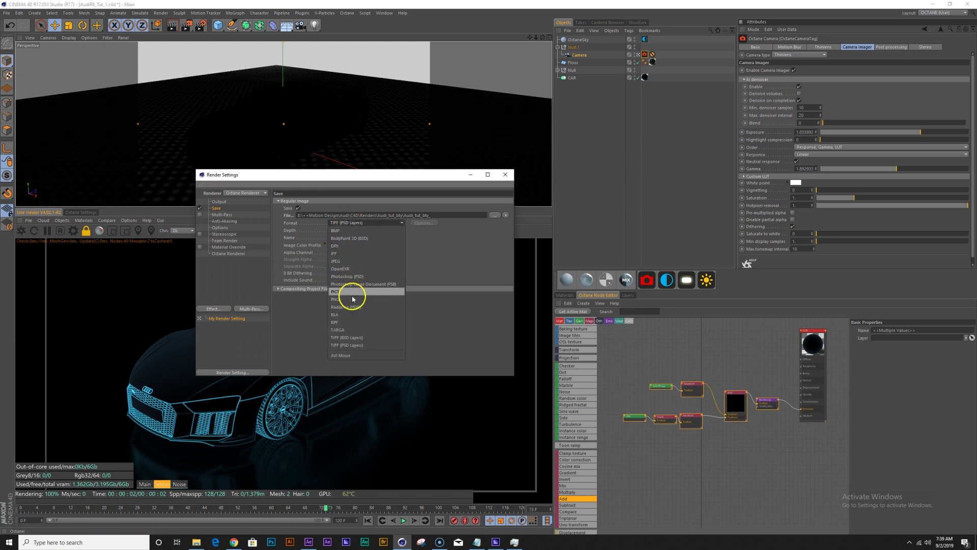
{"action": "left_click", "coordinate": [349, 255]}
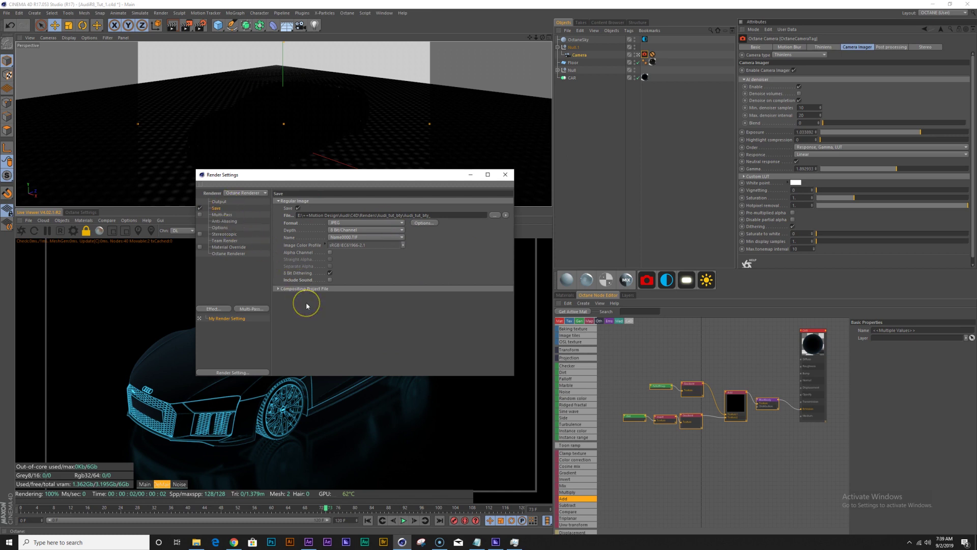
Render the full animation to an enlarged Picture Viewer, scrub through the rendered frames, and close the viewer.
{"action": "key", "text": "shift+r"}
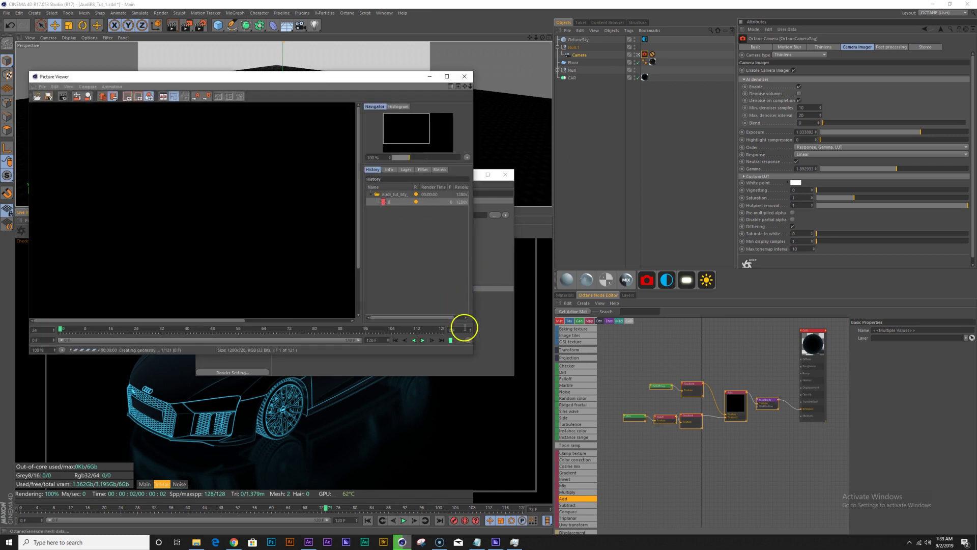
{"action": "left_click_drag", "start_coordinate": [472, 356], "coordinate": [656, 445]}
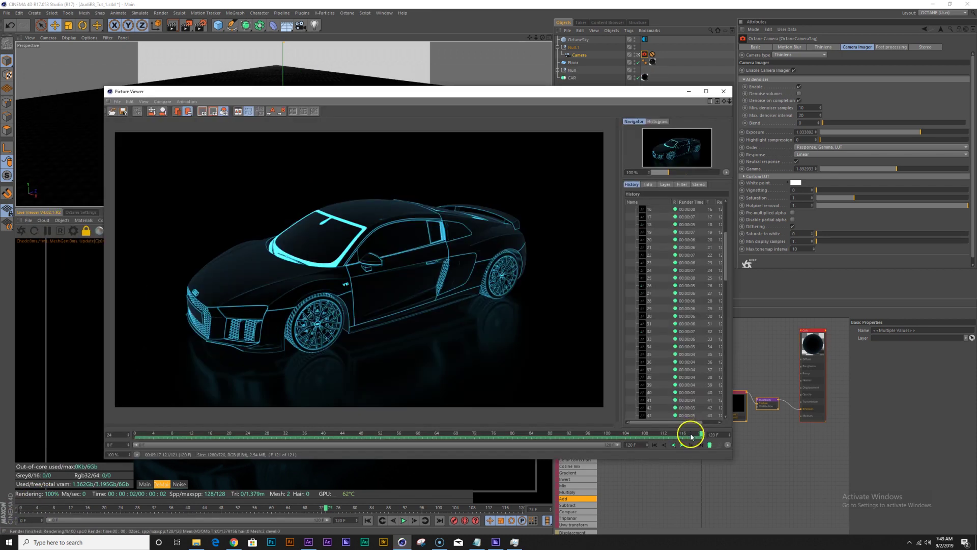
{"action": "left_click_drag", "start_coordinate": [695, 433], "coordinate": [418, 456]}
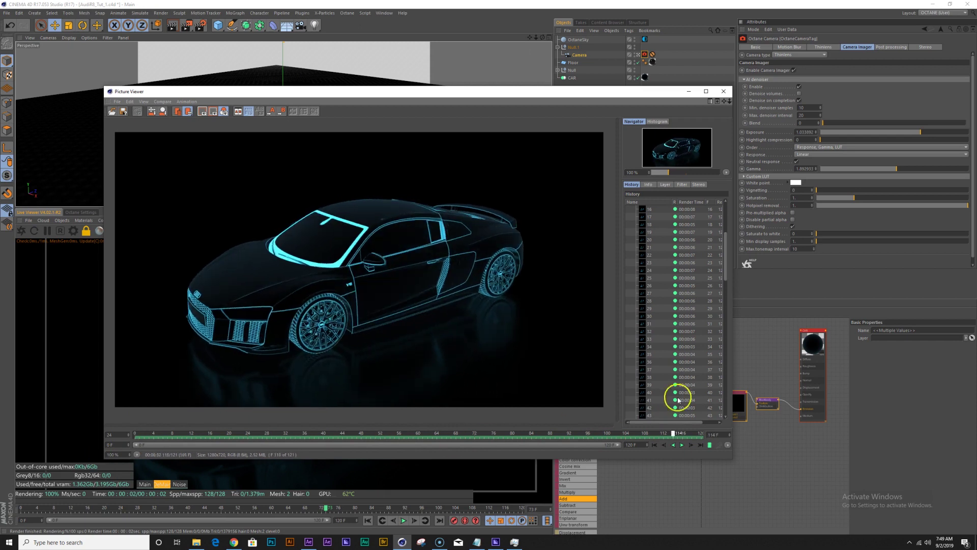
{"action": "scroll", "coordinate": [673, 261], "scroll_direction": "up", "scroll_amount": 5}
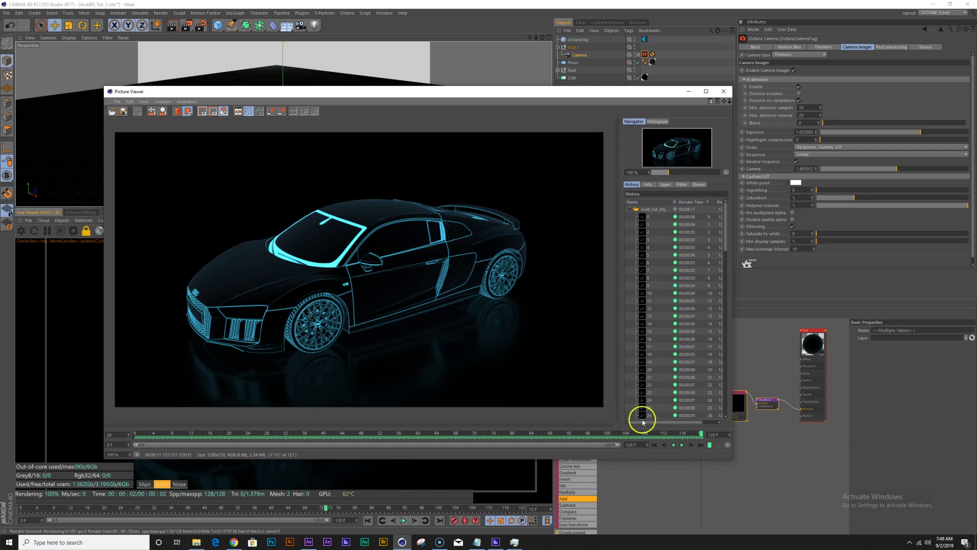
{"action": "mouse_move", "coordinate": [675, 435]}
{"action": "left_mouse_down"}
{"action": "mouse_move", "coordinate": [299, 480]}
{"action": "mouse_move", "coordinate": [563, 410]}
{"action": "mouse_move", "coordinate": [651, 411]}
{"action": "mouse_move", "coordinate": [585, 432]}
{"action": "mouse_move", "coordinate": [422, 448]}
{"action": "mouse_move", "coordinate": [451, 437]}
{"action": "left_mouse_up"}
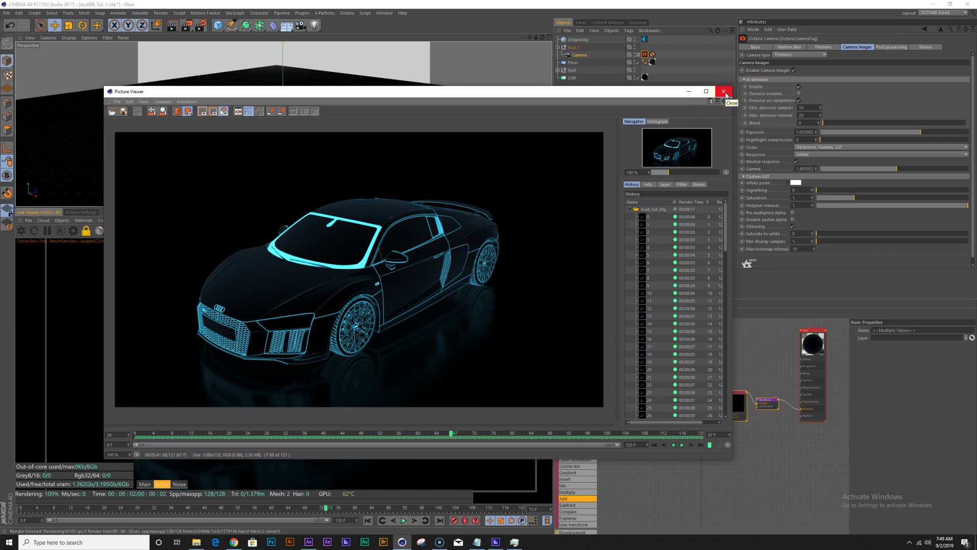
{"action": "left_click", "coordinate": [723, 92]}
Check the Octane render passes options and switch the renderer to Standard.
{"action": "left_click", "coordinate": [414, 215]}
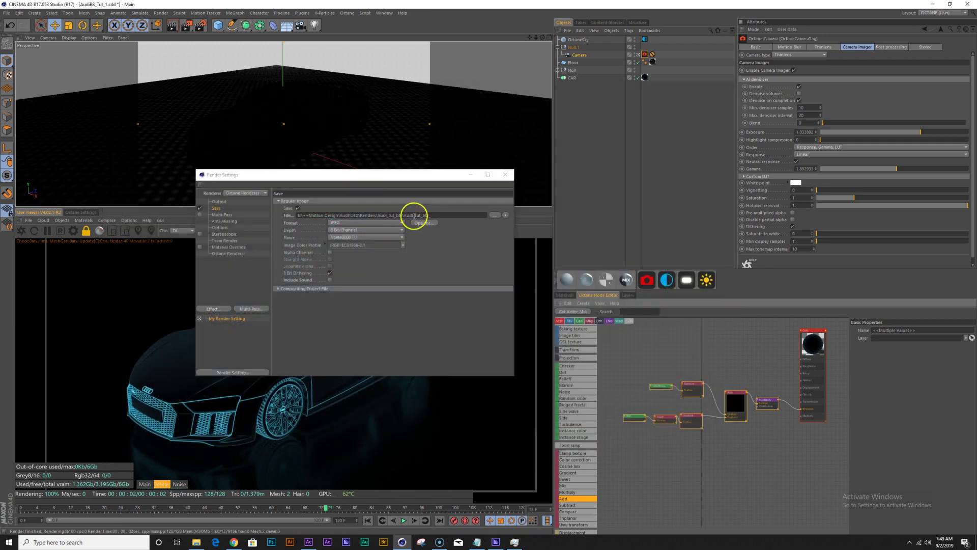
{"action": "left_click", "coordinate": [230, 254]}
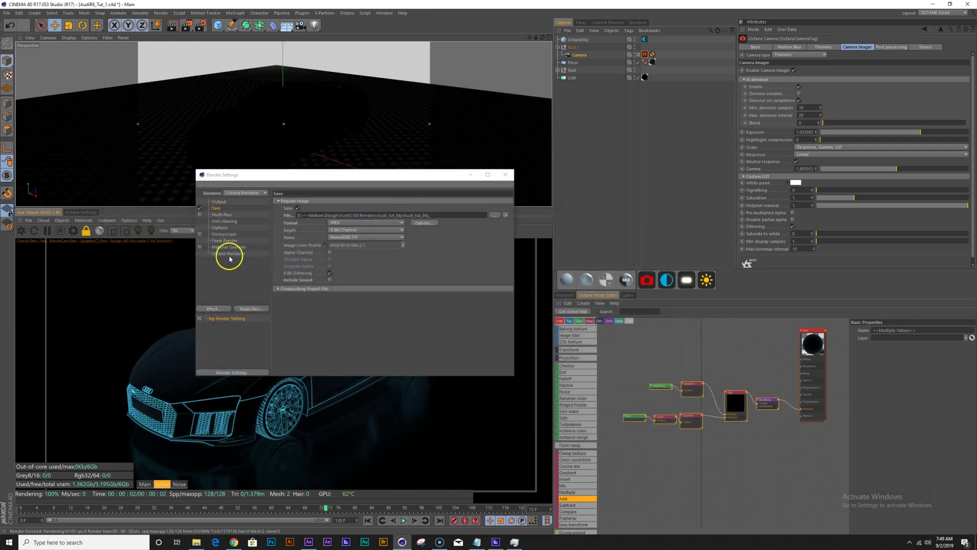
{"action": "left_click", "coordinate": [413, 203]}
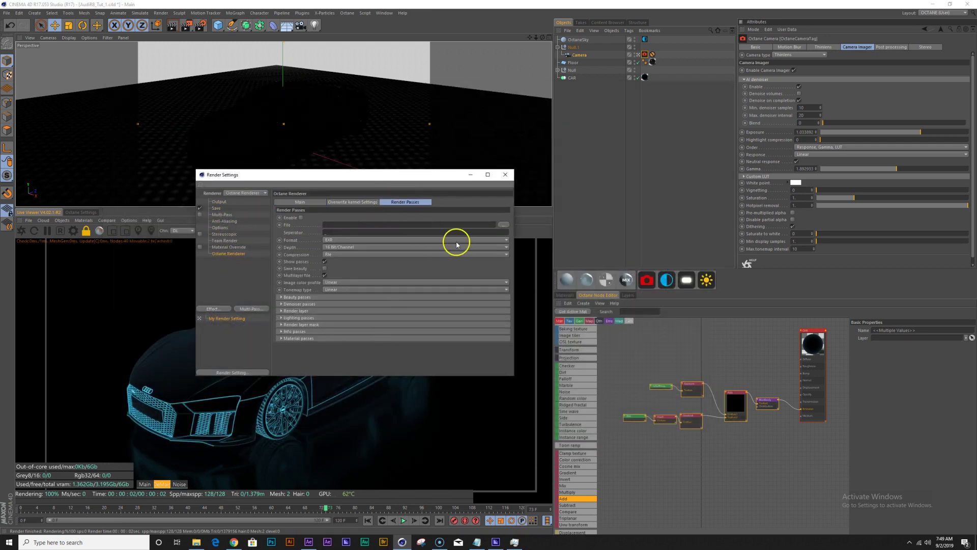
{"action": "left_click", "coordinate": [252, 193]}
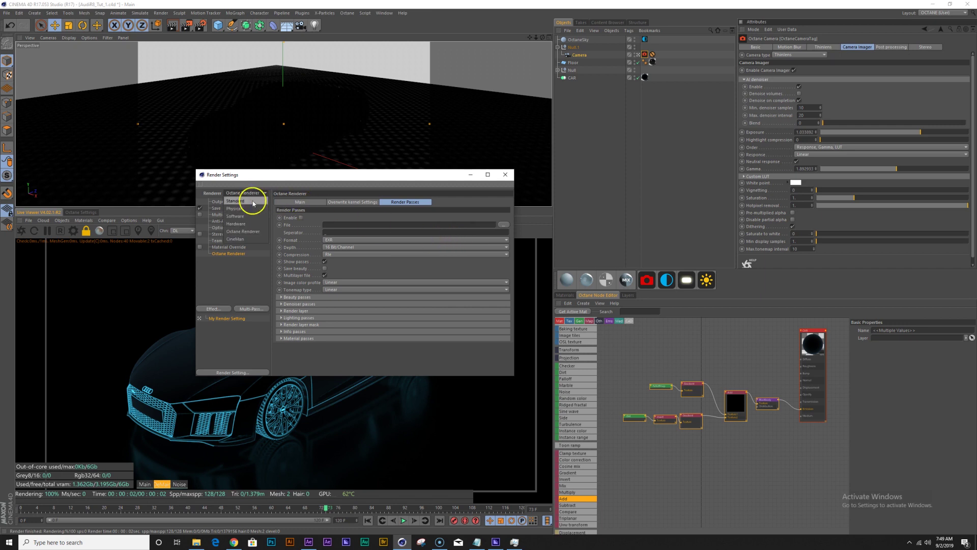
{"action": "left_click", "coordinate": [252, 202]}
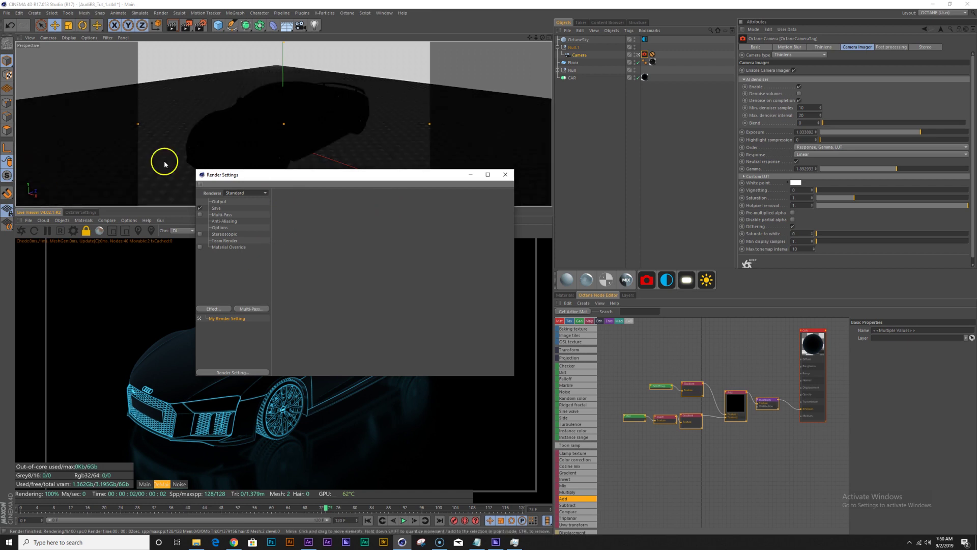
Pause the Live Viewer and switch the interface to the Startup (User) layout.
{"action": "left_click", "coordinate": [46, 230]}
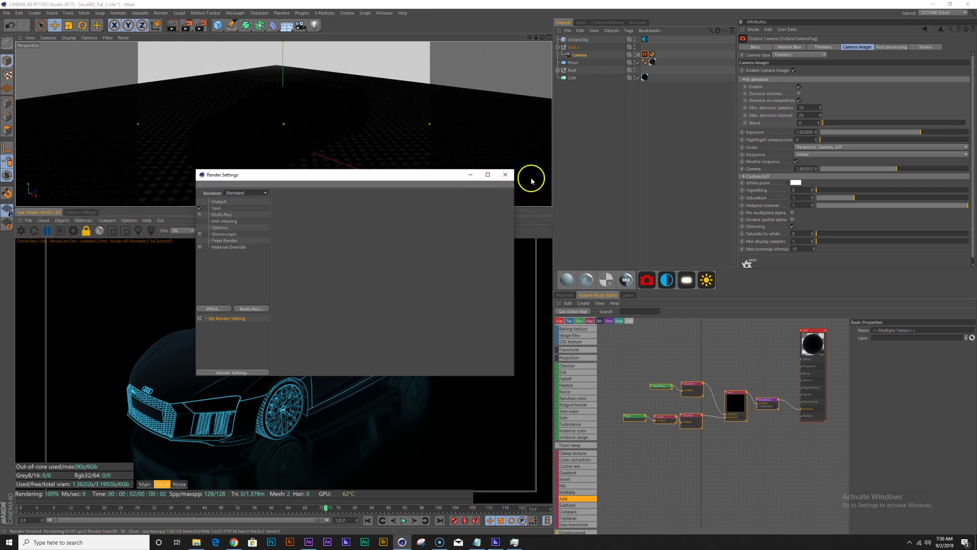
{"action": "left_click_drag", "start_coordinate": [414, 175], "coordinate": [559, 177]}
{"action": "left_click", "coordinate": [385, 13]}
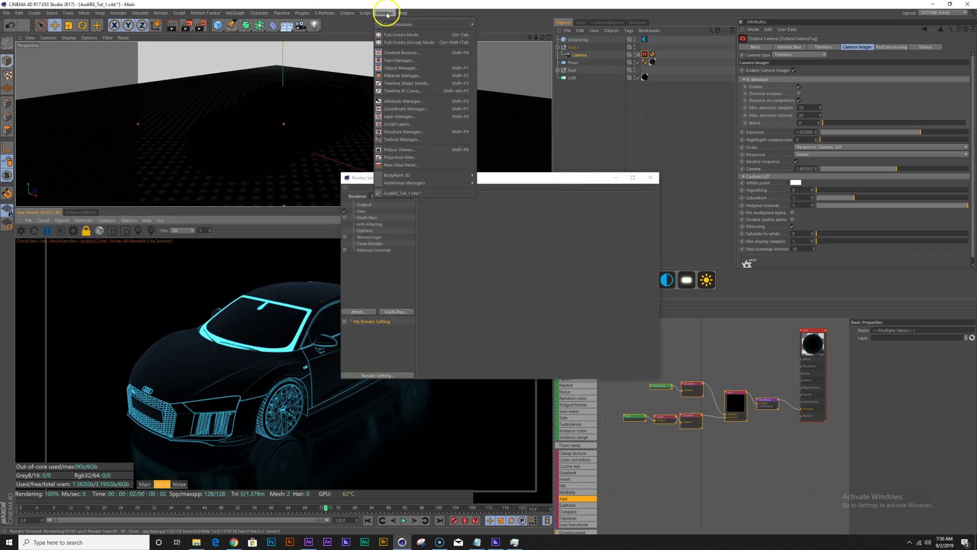
{"action": "mouse_move", "coordinate": [412, 27]}
{"action": "mouse_move", "coordinate": [517, 55]}
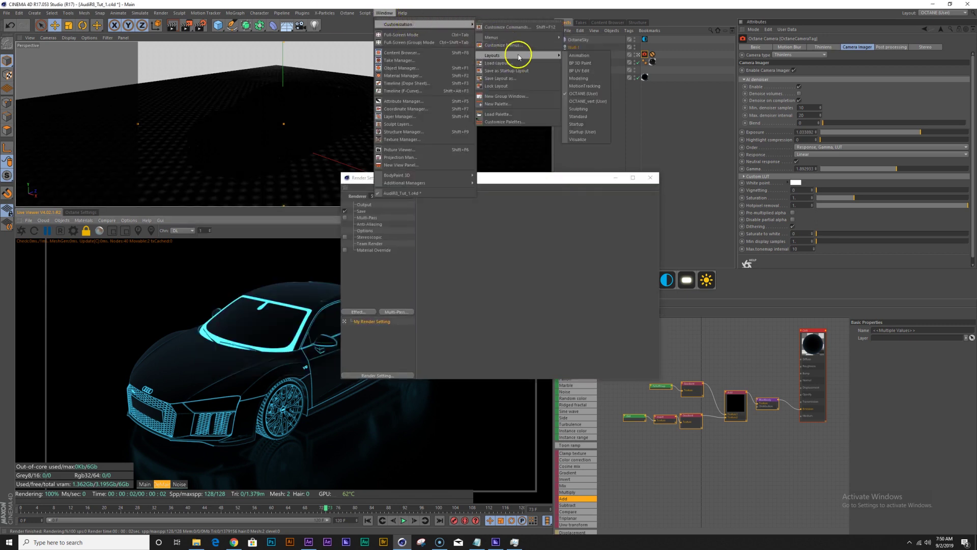
{"action": "left_click", "coordinate": [591, 132]}
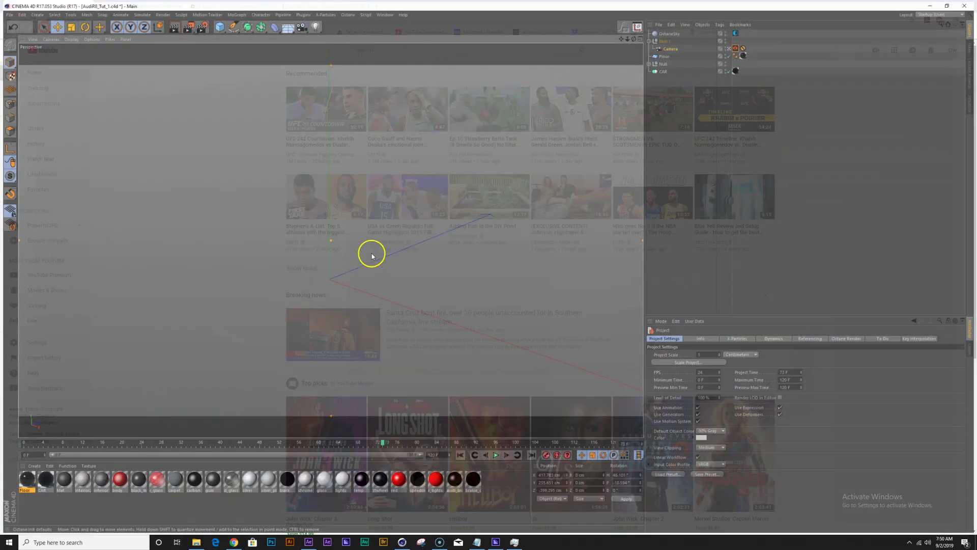
Enable Multi-Pass in the render settings and add an Object Buffer pass.
{"action": "left_click", "coordinate": [201, 25]}
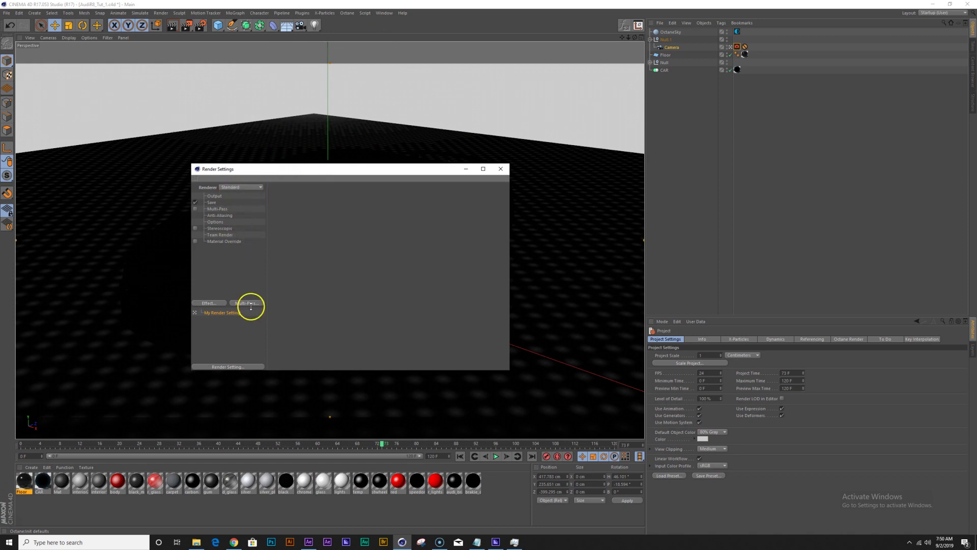
{"action": "left_click", "coordinate": [246, 303]}
{"action": "left_click", "coordinate": [195, 209]}
{"action": "left_click", "coordinate": [255, 305]}
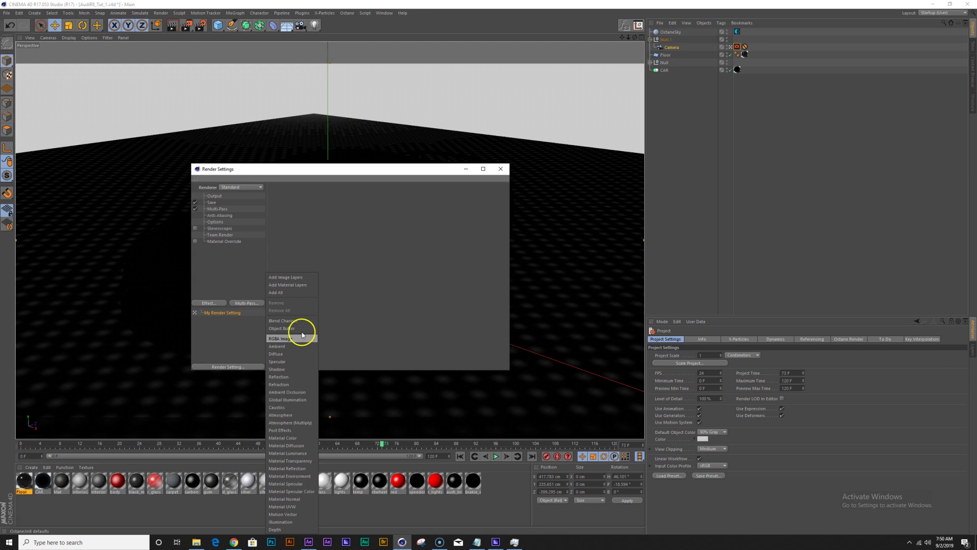
{"action": "left_click", "coordinate": [303, 330]}
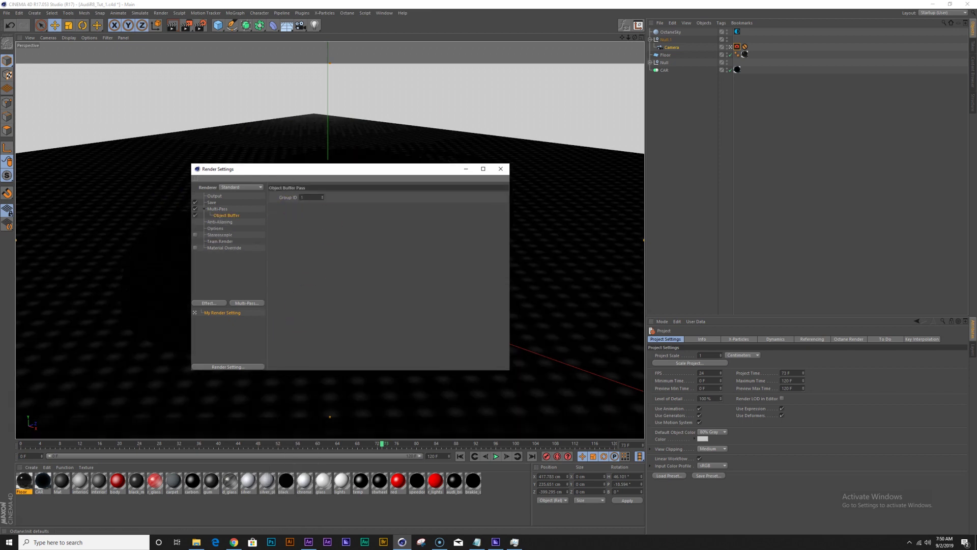
Add a Compositing tag to the CAR object and enable its object buffer 1.
{"action": "right_click", "coordinate": [667, 72]}
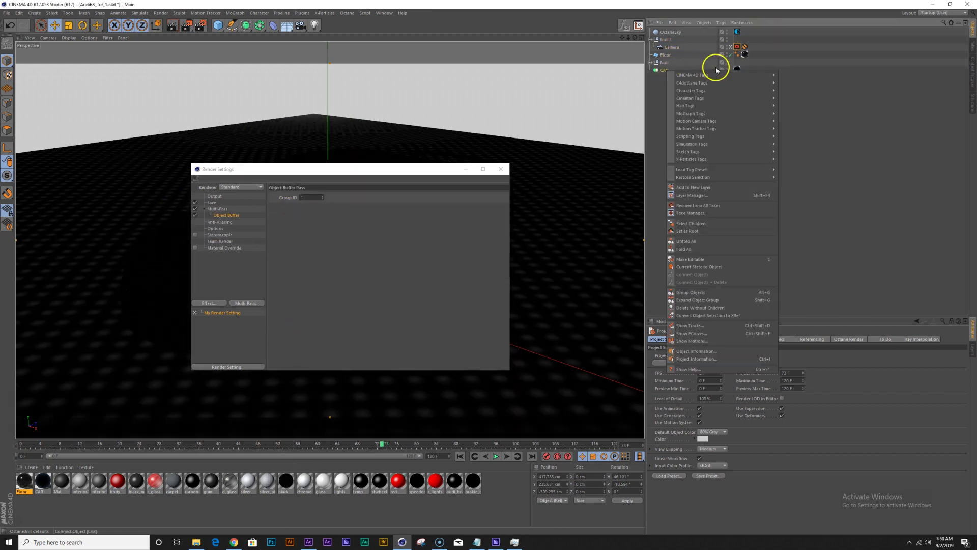
{"action": "mouse_move", "coordinate": [760, 75]}
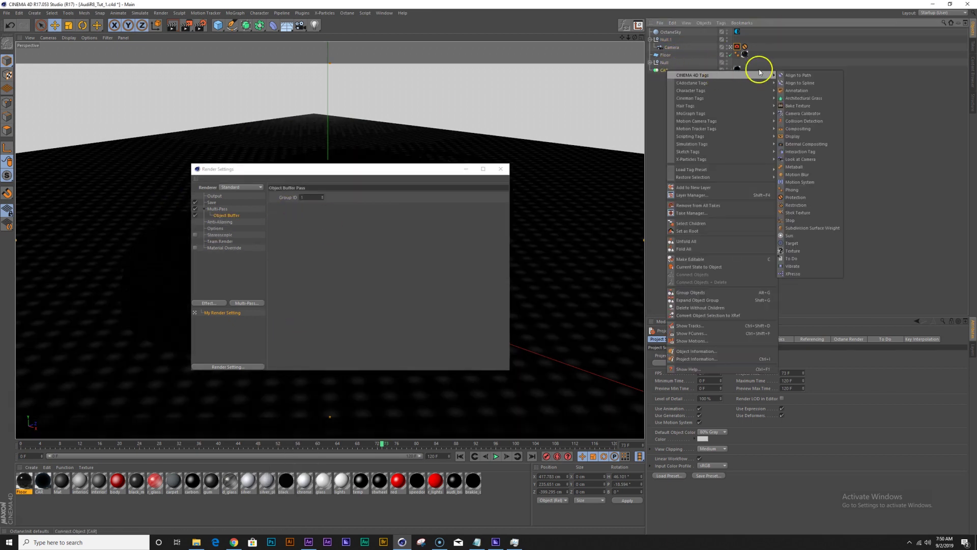
{"action": "left_click", "coordinate": [811, 129]}
{"action": "left_click", "coordinate": [784, 339]}
{"action": "left_click", "coordinate": [672, 356]}
Turn off saving in the render settings and set the frame range to Current Frame.
{"action": "left_click", "coordinate": [197, 203]}
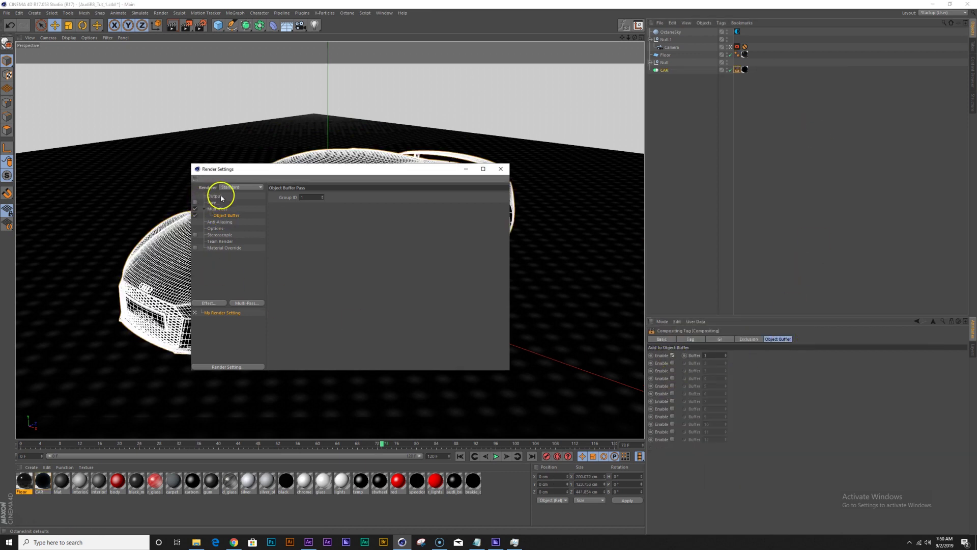
{"action": "left_click", "coordinate": [221, 197]}
{"action": "left_click", "coordinate": [371, 275]}
{"action": "left_click", "coordinate": [370, 290]}
{"action": "left_click", "coordinate": [669, 243]}
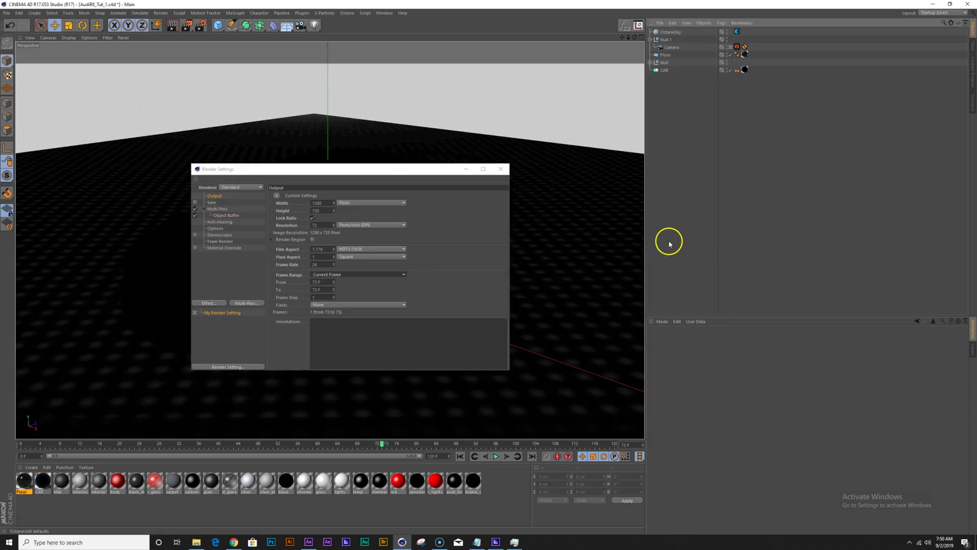
Render the current frame and view its Object Buffer 1 layer in an enlarged Picture Viewer.
{"action": "key", "text": "shift+r"}
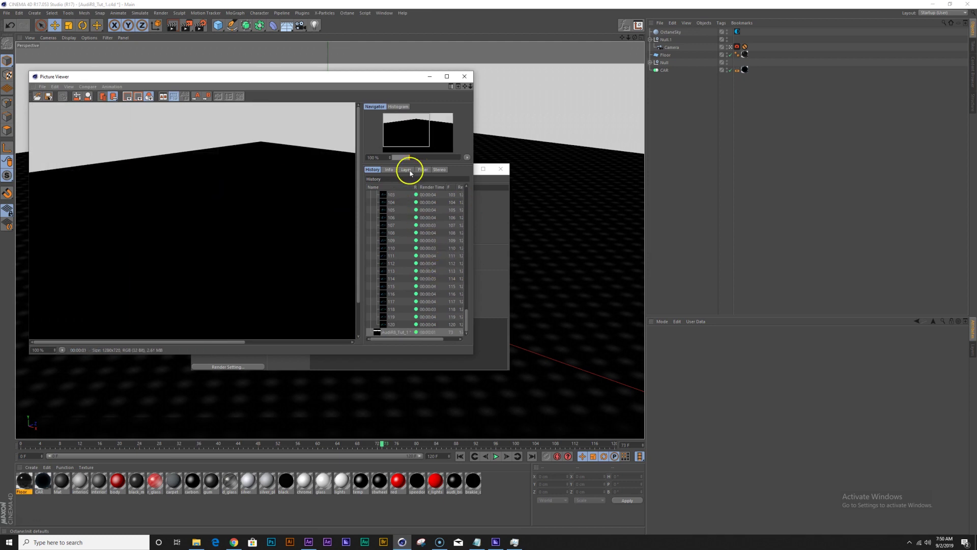
{"action": "left_click", "coordinate": [406, 170]}
{"action": "left_click", "coordinate": [420, 224]}
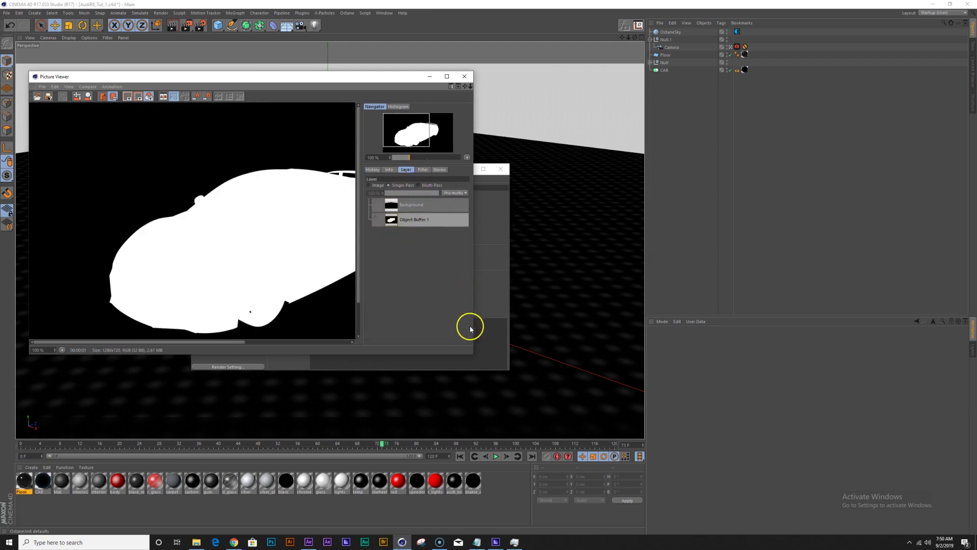
{"action": "left_click_drag", "start_coordinate": [474, 355], "coordinate": [671, 477]}
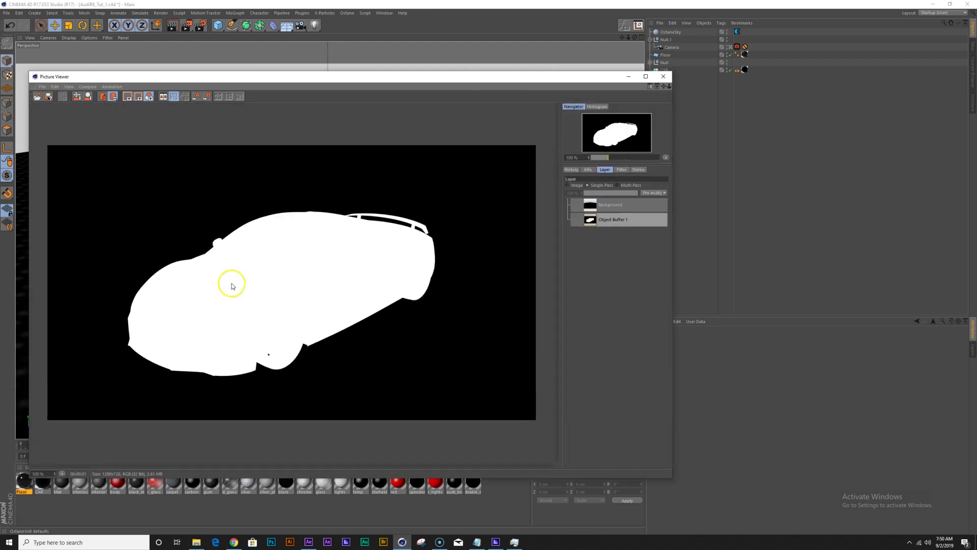
Close the Picture Viewer and render settings, and add a null object named callout 1.
{"action": "left_click", "coordinate": [663, 77]}
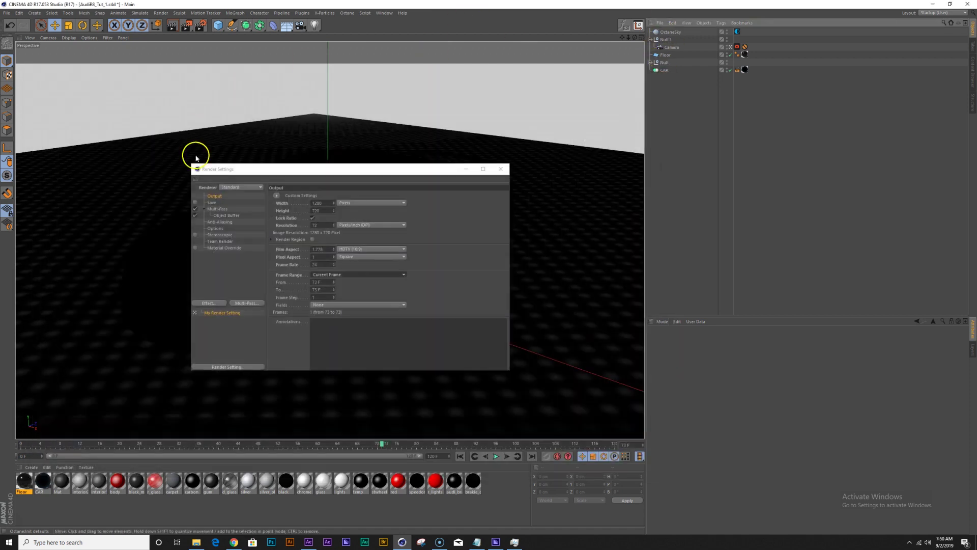
{"action": "left_click", "coordinate": [519, 189]}
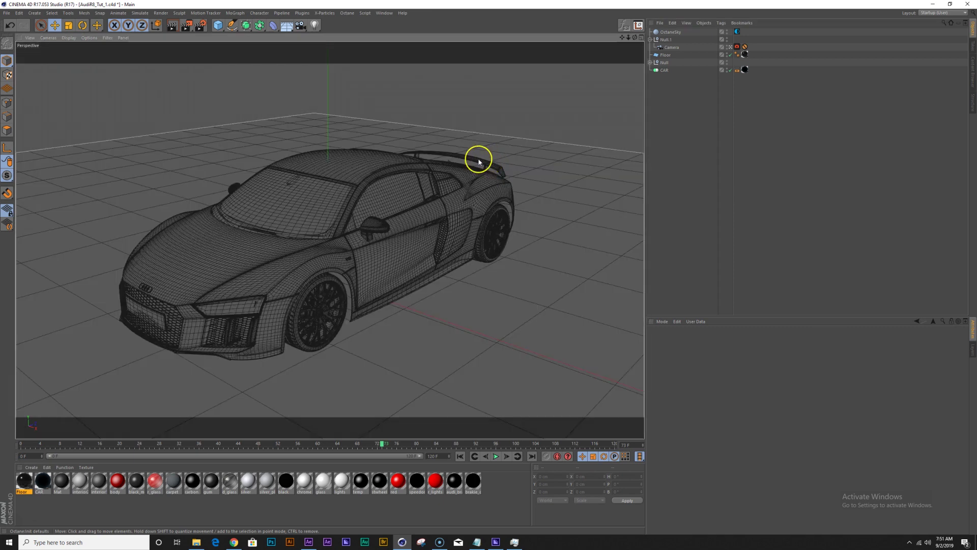
{"action": "left_click_drag", "start_coordinate": [218, 25], "coordinate": [230, 31]}
{"action": "double_click", "coordinate": [666, 32]}
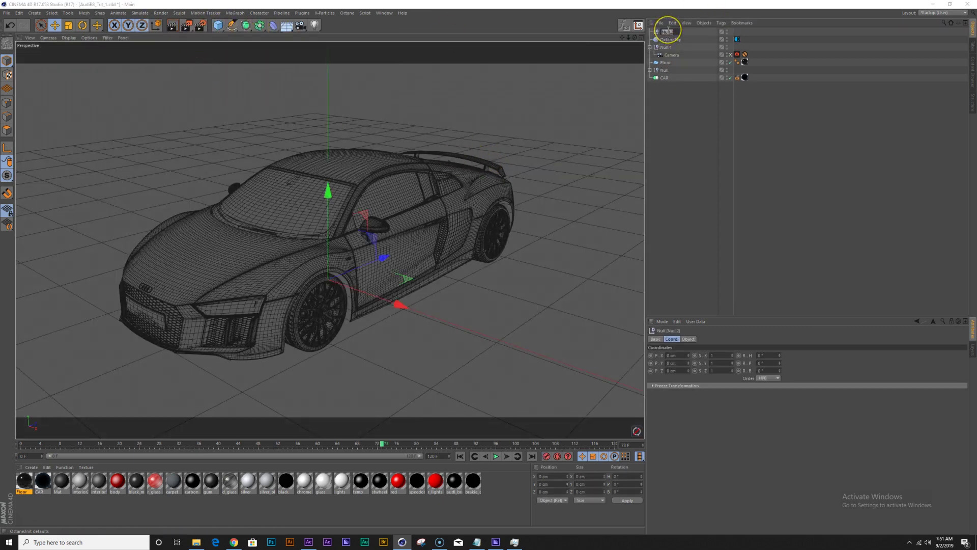
{"action": "type", "text": "callout 1"}
{"action": "key", "text": "Return"}
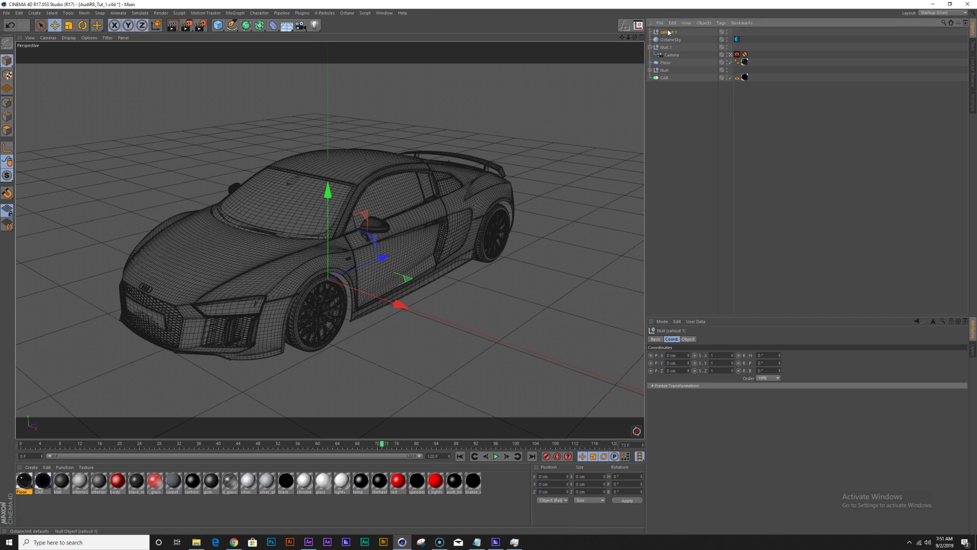
Display the callout 1 null as a Rectangle with XY orientation.
{"action": "left_click", "coordinate": [688, 339]}
{"action": "left_click", "coordinate": [699, 356]}
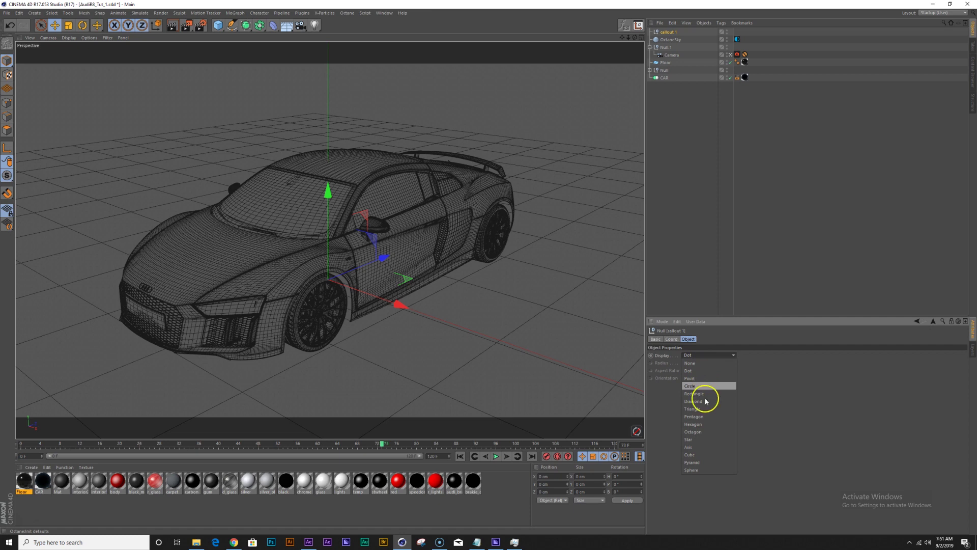
{"action": "left_click", "coordinate": [708, 395]}
{"action": "left_click", "coordinate": [706, 381]}
{"action": "left_click", "coordinate": [708, 393]}
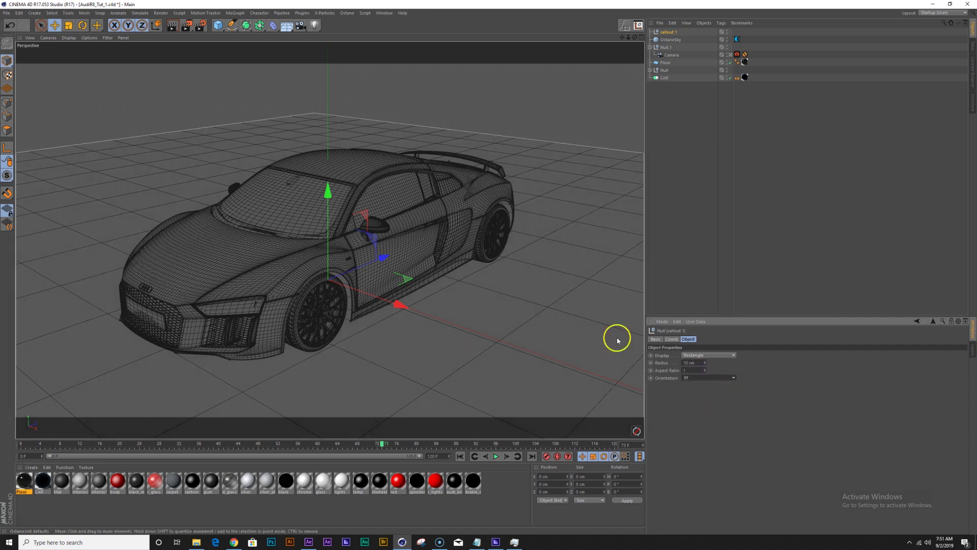
Resize the callout 1 rectangle and move it along X to about 111 cm, beside the car.
{"action": "left_click_drag", "start_coordinate": [399, 303], "coordinate": [436, 331]}
{"action": "key", "text": "t"}
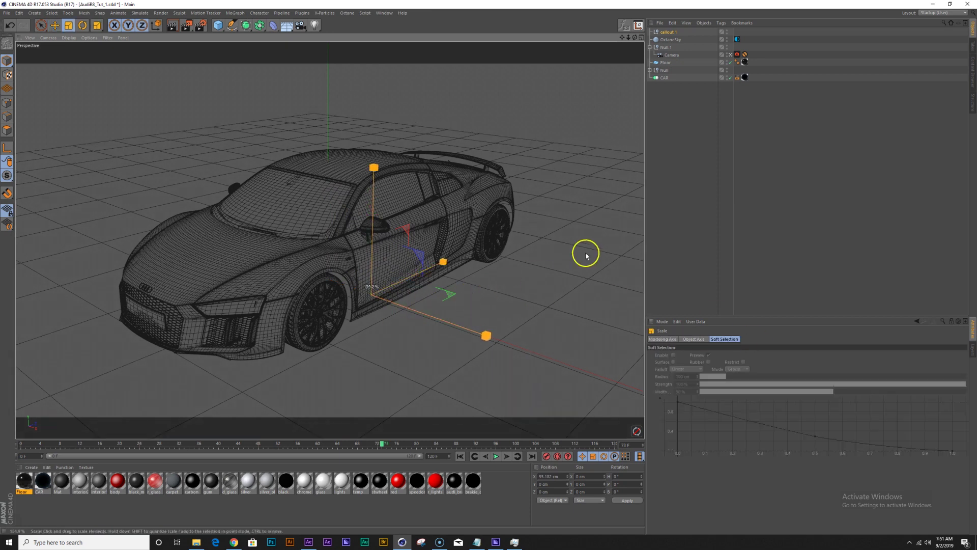
{"action": "left_click", "coordinate": [667, 31]}
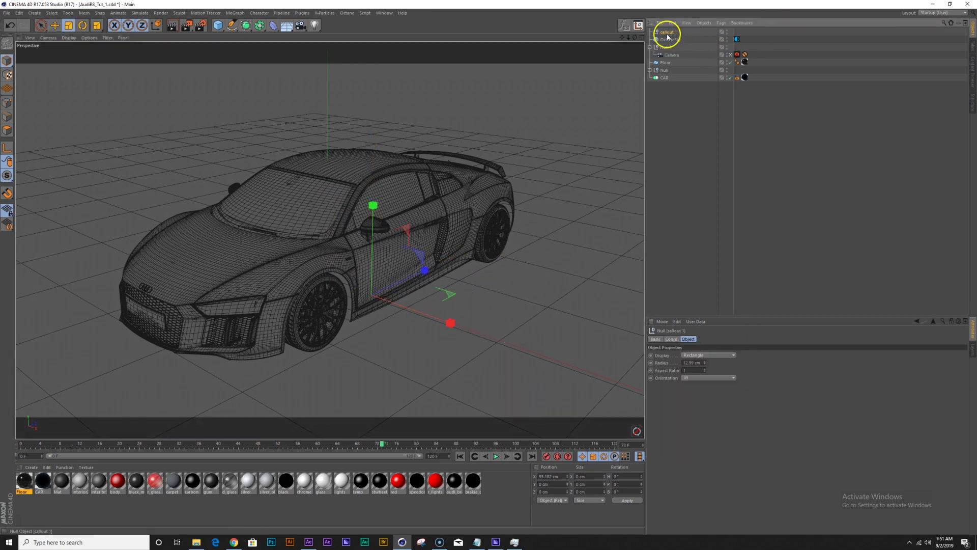
{"action": "left_click", "coordinate": [708, 355]}
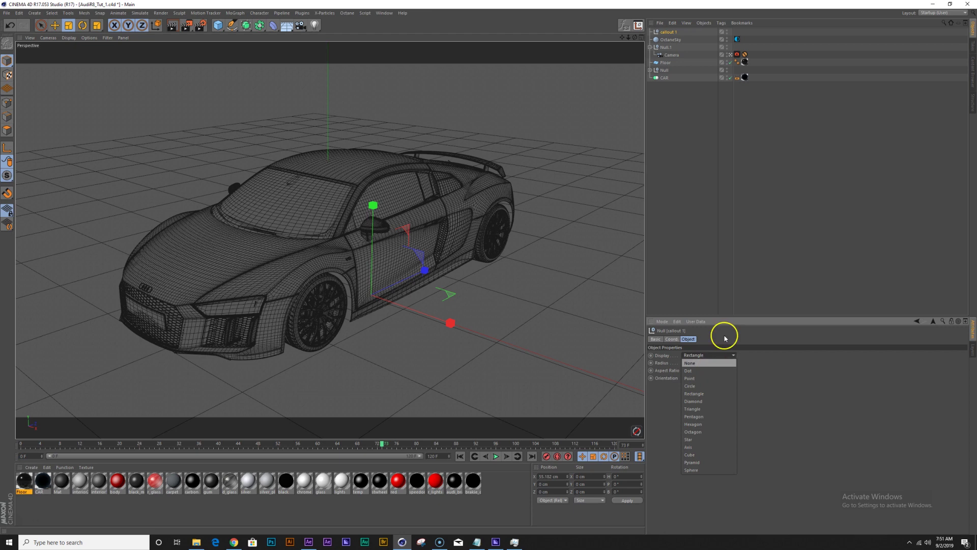
{"action": "left_click", "coordinate": [704, 402]}
{"action": "left_click_drag", "start_coordinate": [443, 264], "coordinate": [488, 268]}
{"action": "key", "text": "e"}
{"action": "left_click_drag", "start_coordinate": [399, 301], "coordinate": [458, 338]}
{"action": "key", "text": "t"}
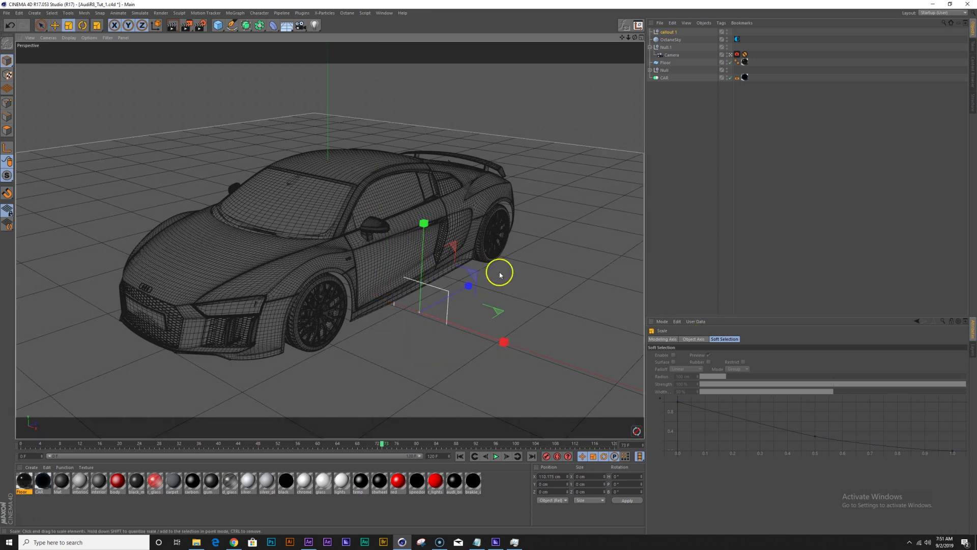
Position callout 1 at the car's front corner between headlight and front wheel, at about Y 49 cm and Z -150 cm.
{"action": "key", "text": "e"}
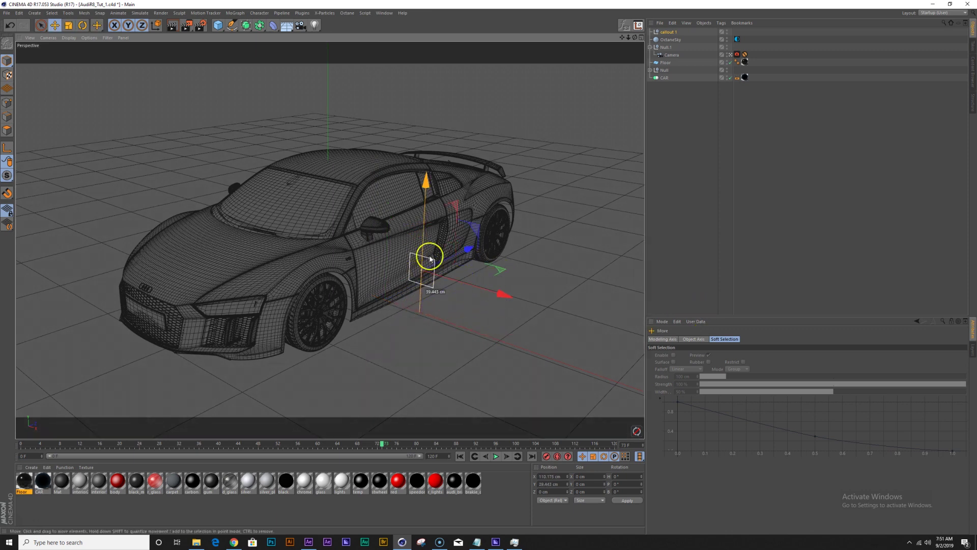
{"action": "left_click_drag", "start_coordinate": [430, 254], "coordinate": [399, 207]}
{"action": "key", "text": "F5"}
{"action": "scroll", "coordinate": [529, 127], "scroll_direction": "up", "scroll_amount": 3}
{"action": "left_click_drag", "start_coordinate": [541, 113], "coordinate": [532, 185]}
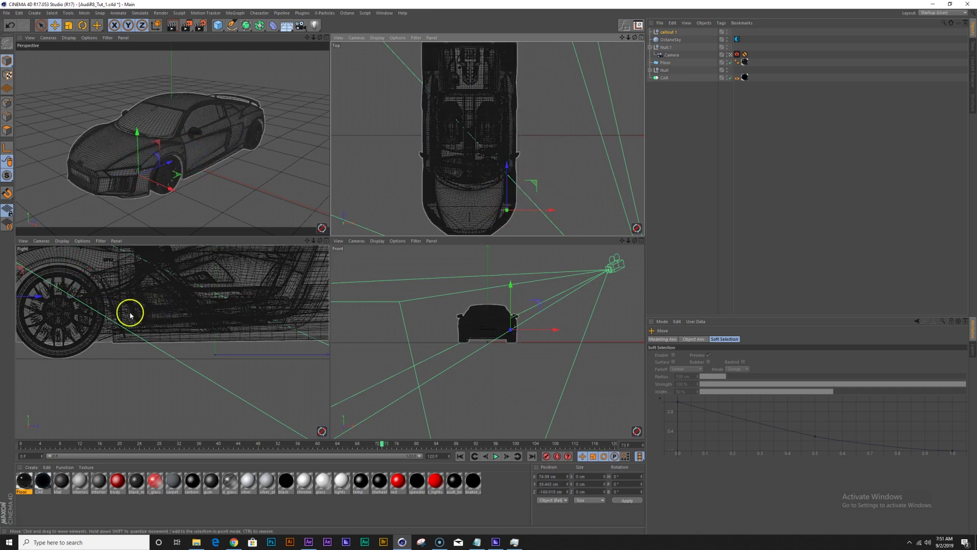
{"action": "left_click_drag", "start_coordinate": [138, 165], "coordinate": [141, 159]}
{"action": "key", "text": "F1"}
{"action": "left_click_drag", "start_coordinate": [284, 306], "coordinate": [295, 310]}
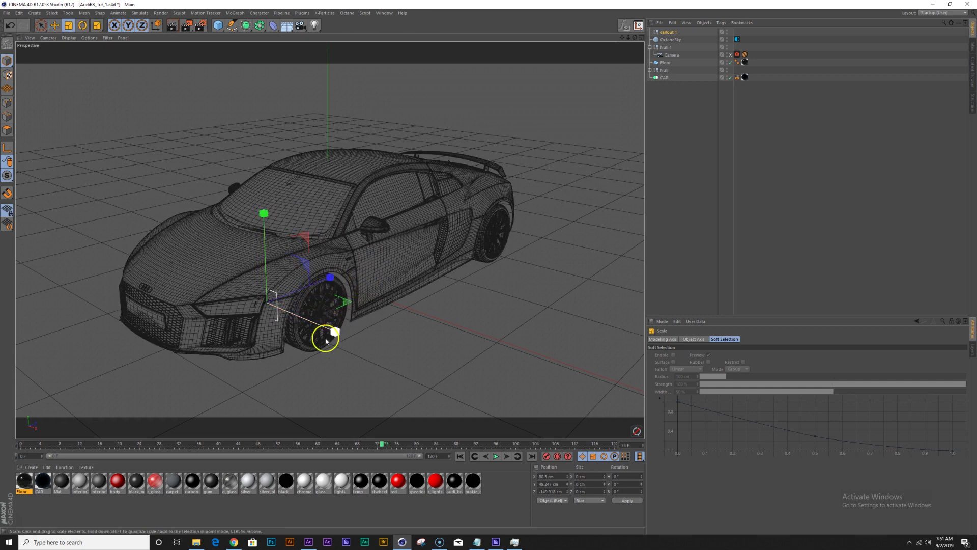
Duplicate the callout null and place the copy on the opposite side of the car, near the base of the windshield.
{"action": "left_click_drag", "start_coordinate": [325, 328], "coordinate": [196, 240]}
{"action": "middle_click", "coordinate": [511, 187]}
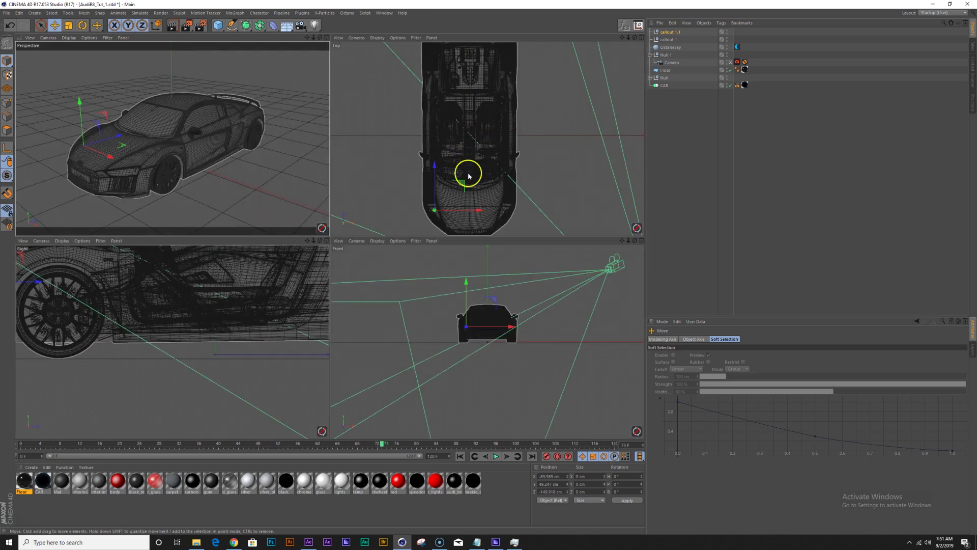
{"action": "left_click_drag", "start_coordinate": [434, 196], "coordinate": [429, 175]}
{"action": "left_click_drag", "start_coordinate": [128, 148], "coordinate": [98, 102]}
{"action": "left_click_drag", "start_coordinate": [473, 321], "coordinate": [480, 318]}
{"action": "middle_click", "coordinate": [153, 157]}
{"action": "left_click_drag", "start_coordinate": [234, 229], "coordinate": [244, 232]}
Duplicate the callout null onto the roof at about X -41, Y 110, Z 57 cm, and once more onto the rear side behind the door.
{"action": "left_click_drag", "start_coordinate": [203, 185], "coordinate": [336, 148]}
{"action": "key", "text": "ctrl+c"}
{"action": "key", "text": "ctrl+v"}
{"action": "middle_click", "coordinate": [337, 153]}
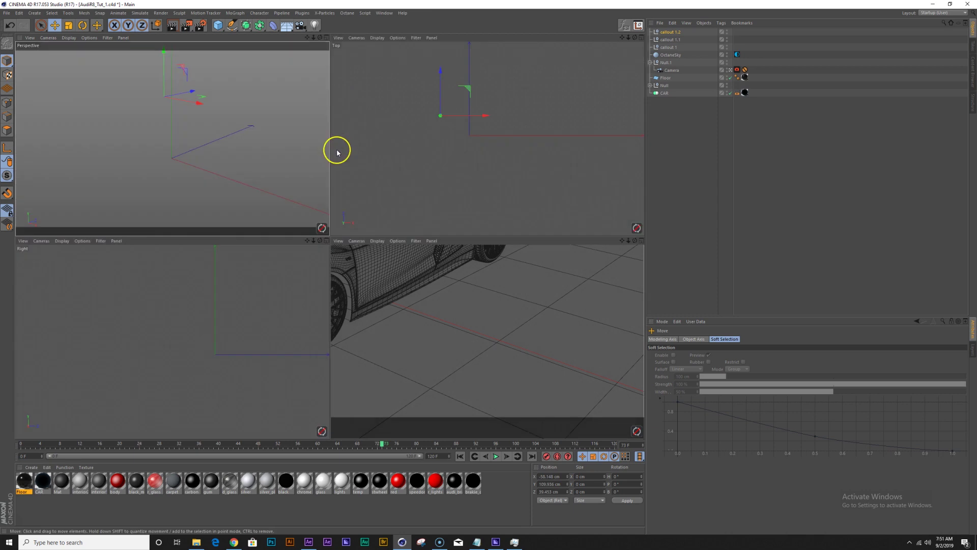
{"action": "left_click_drag", "start_coordinate": [451, 109], "coordinate": [451, 55]}
{"action": "left_click_drag", "start_coordinate": [207, 90], "coordinate": [194, 102]}
{"action": "left_click_drag", "start_coordinate": [475, 300], "coordinate": [467, 294]}
{"action": "middle_click", "coordinate": [196, 135]}
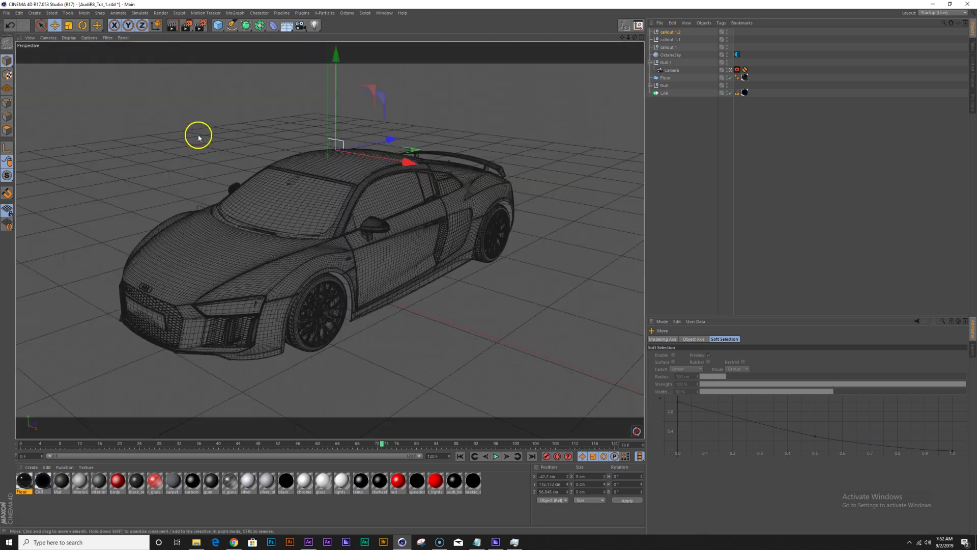
{"action": "left_click_drag", "start_coordinate": [383, 163], "coordinate": [447, 175]}
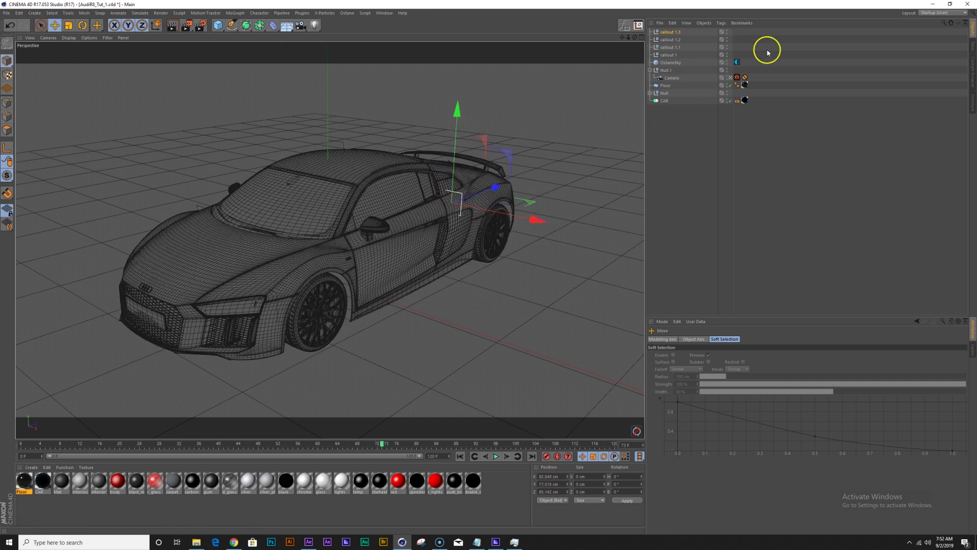
Add External Compositing tags to all four callout nulls.
{"action": "left_click", "coordinate": [670, 56], "text": "shift"}
{"action": "right_click", "coordinate": [666, 30]}
{"action": "mouse_move", "coordinate": [720, 36]}
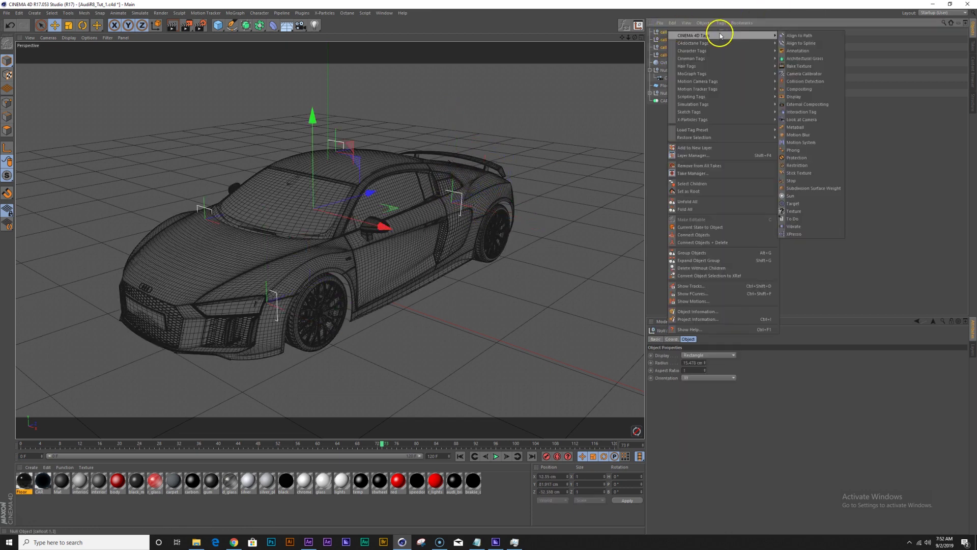
{"action": "left_click", "coordinate": [816, 104]}
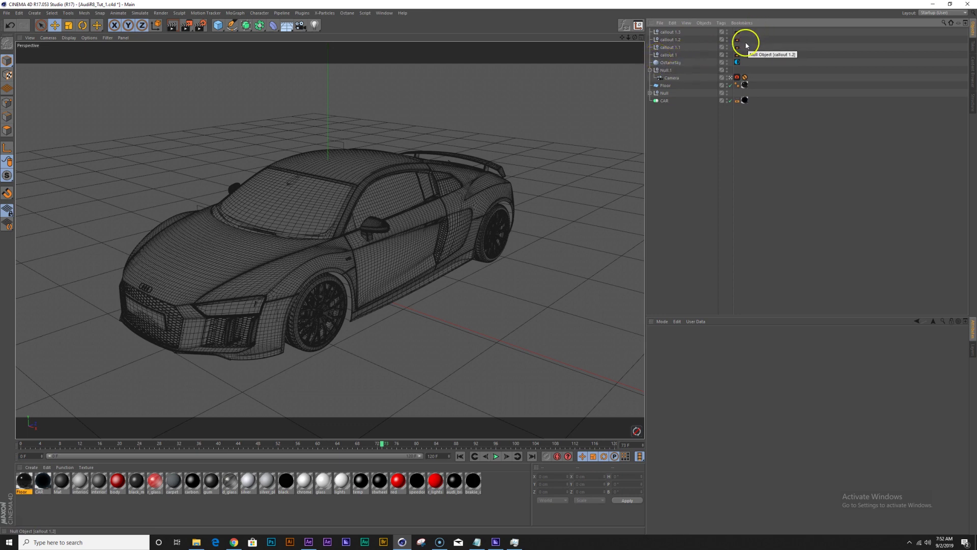
{"action": "right_click", "coordinate": [667, 87]}
{"action": "mouse_move", "coordinate": [716, 92]}
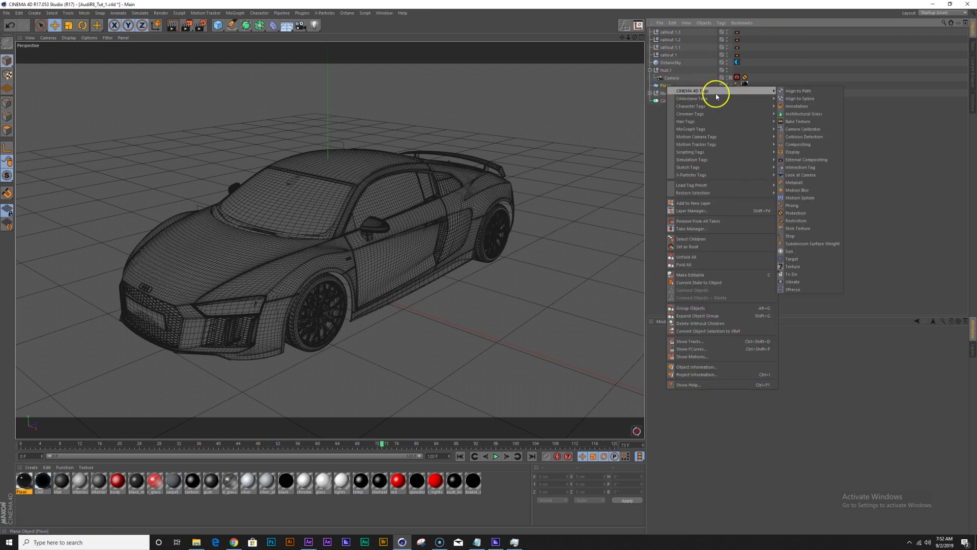
{"action": "left_click", "coordinate": [813, 144]}
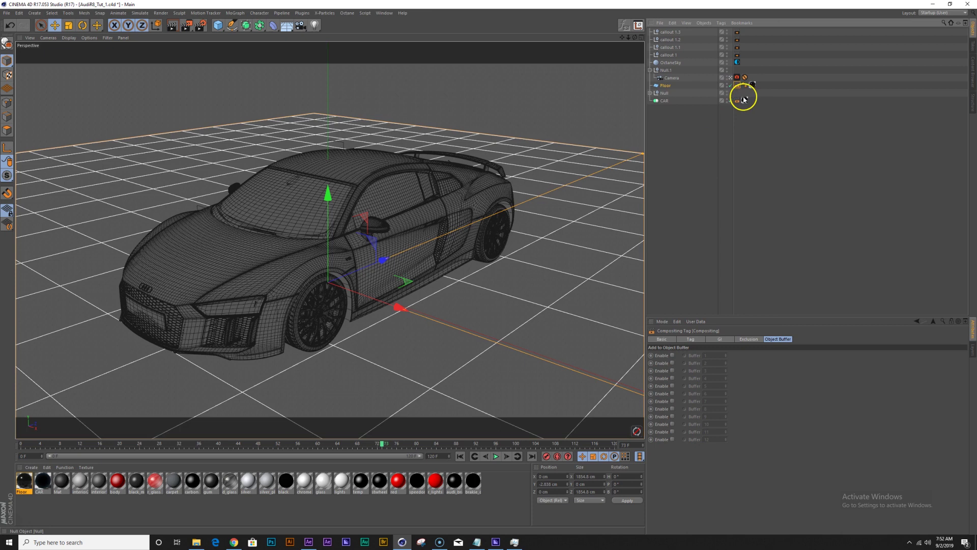
Add an External Compositing tag to the Floor object and clear the selection.
{"action": "right_click", "coordinate": [668, 85]}
{"action": "mouse_move", "coordinate": [717, 93]}
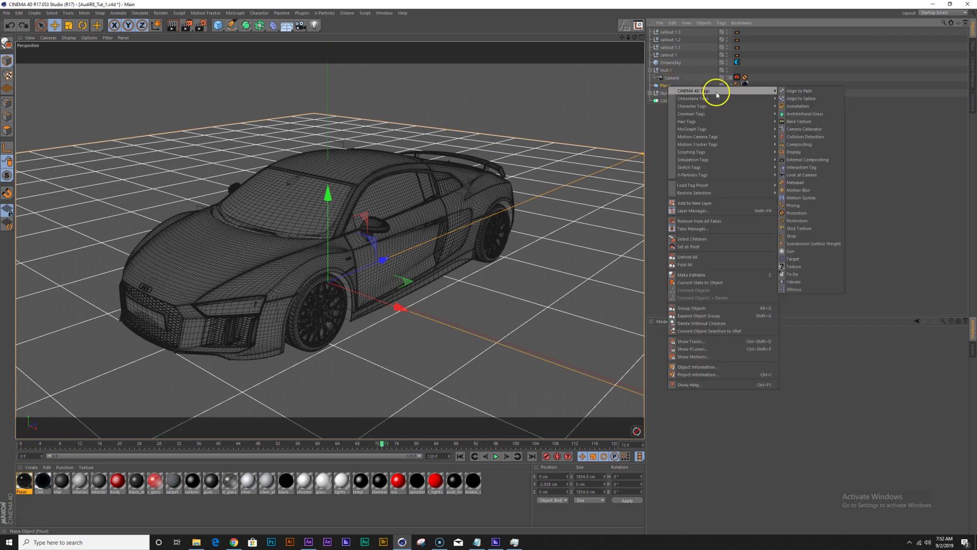
{"action": "left_click", "coordinate": [810, 161]}
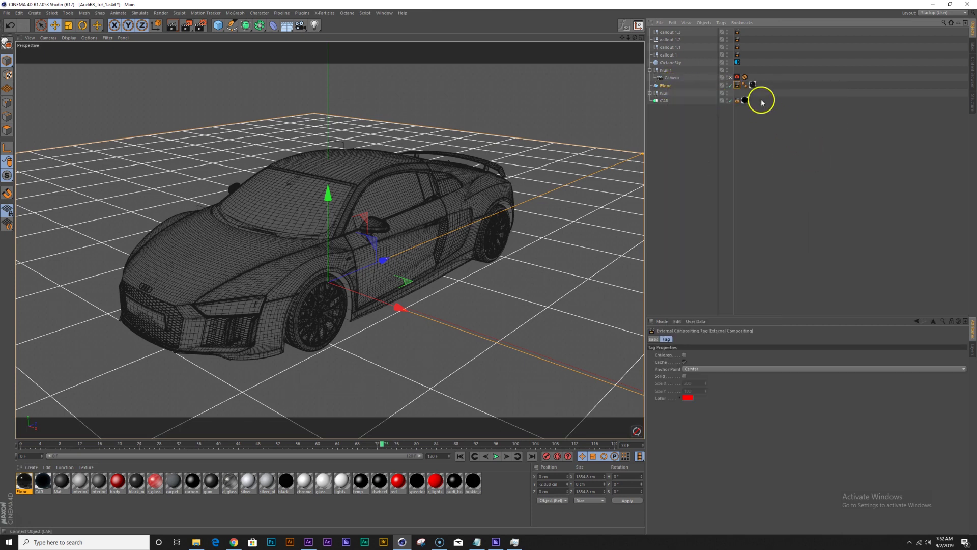
{"action": "left_click", "coordinate": [696, 236]}
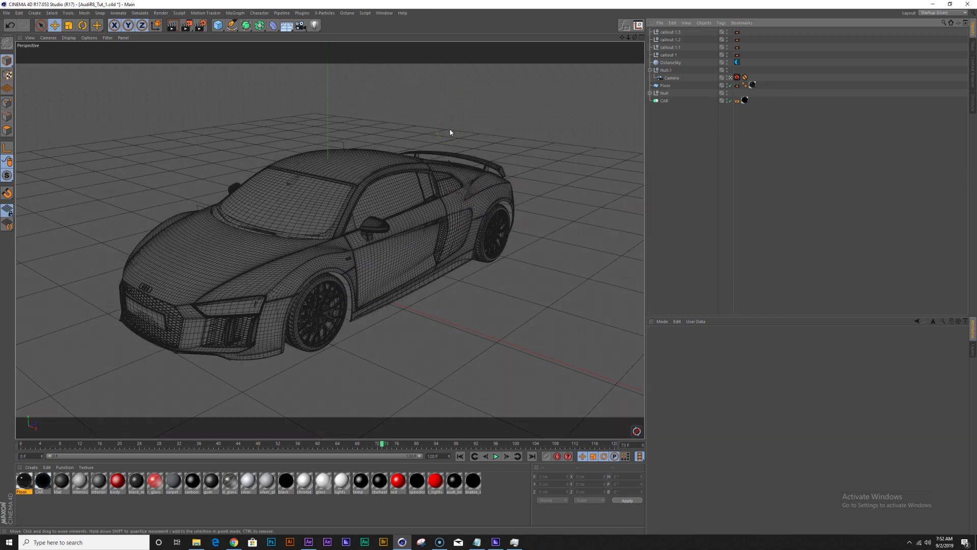
Turn off regular image saving in the render settings and set the multi-pass image format to JPEG.
{"action": "left_click", "coordinate": [201, 28]}
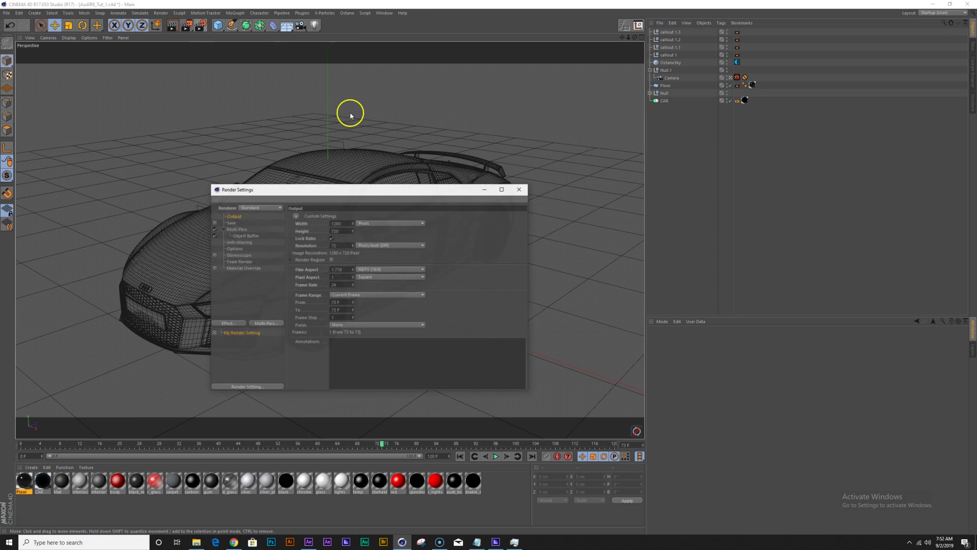
{"action": "left_click", "coordinate": [230, 222]}
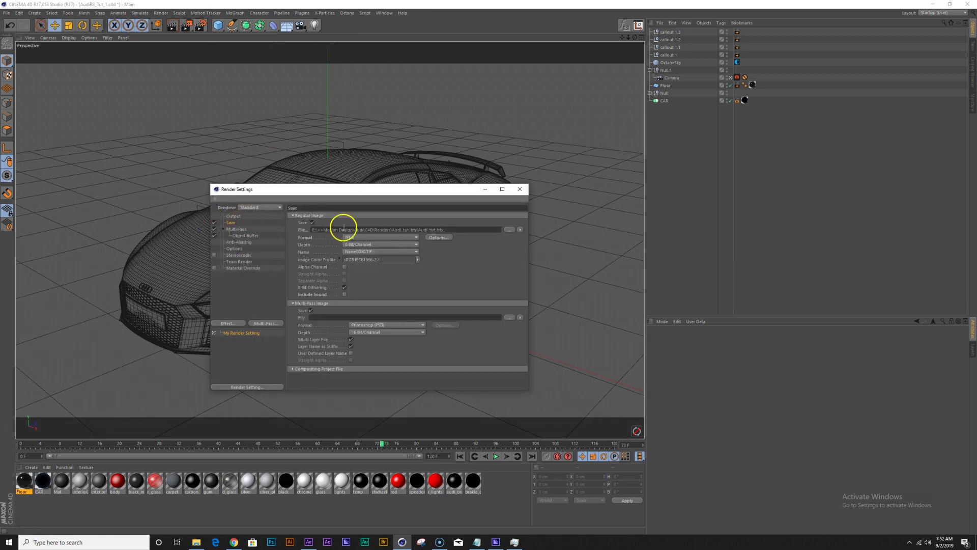
{"action": "left_click", "coordinate": [313, 222]}
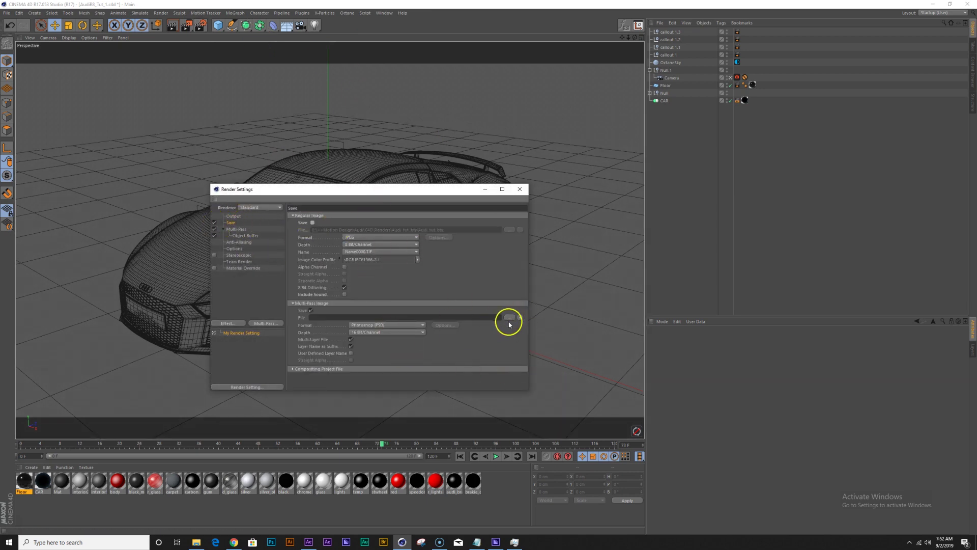
{"action": "left_click", "coordinate": [405, 324]}
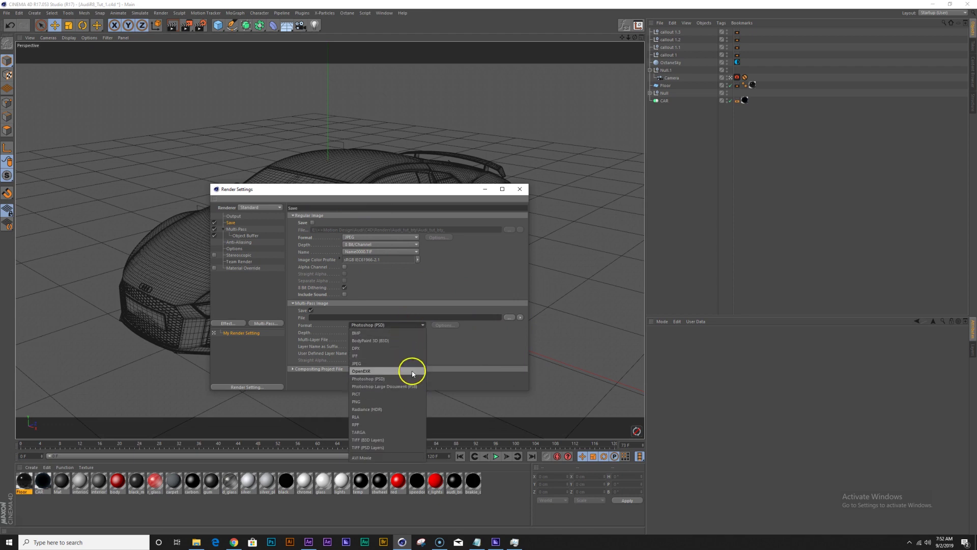
{"action": "left_click", "coordinate": [411, 367]}
Set the multi-pass output to a file named audi in a new Audi_tut_mat folder inside Renders.
{"action": "left_click", "coordinate": [509, 317]}
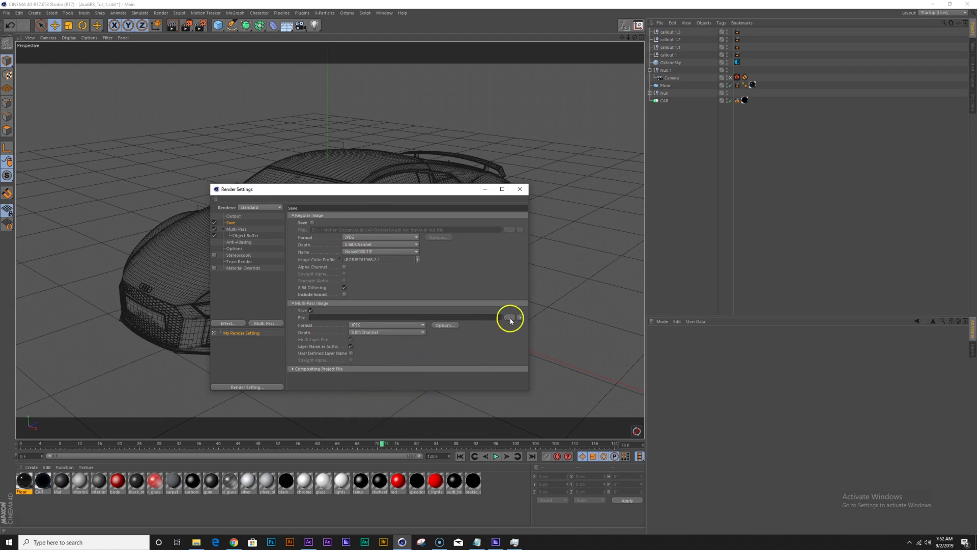
{"action": "left_click", "coordinate": [445, 213]}
{"action": "left_click", "coordinate": [274, 225]}
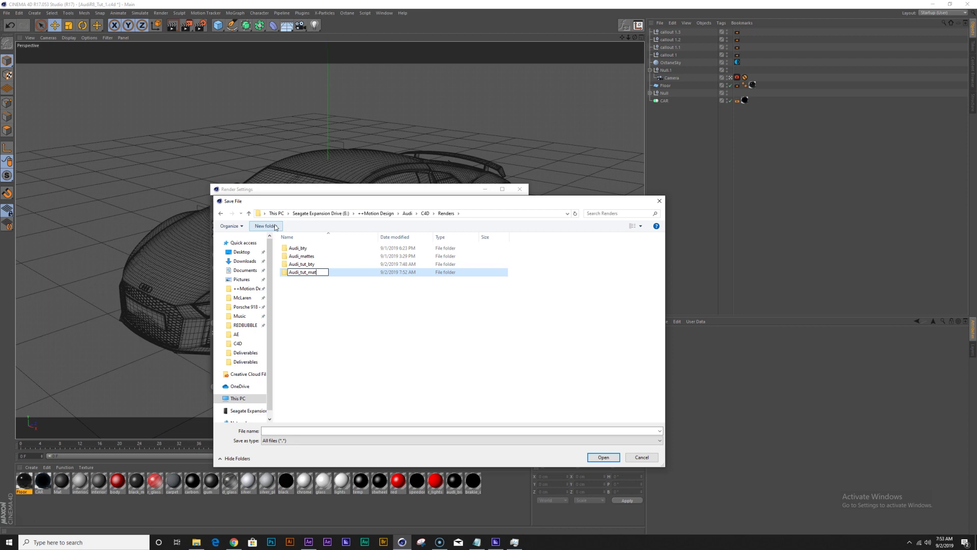
{"action": "key", "text": "Return"}
{"action": "key", "text": "Return"}
{"action": "left_click", "coordinate": [318, 431]}
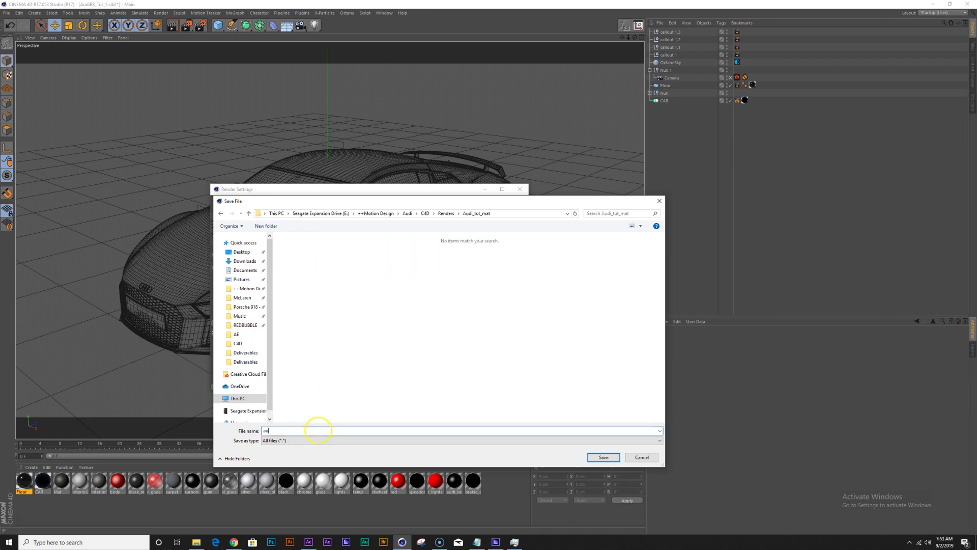
{"action": "key", "text": "Return"}
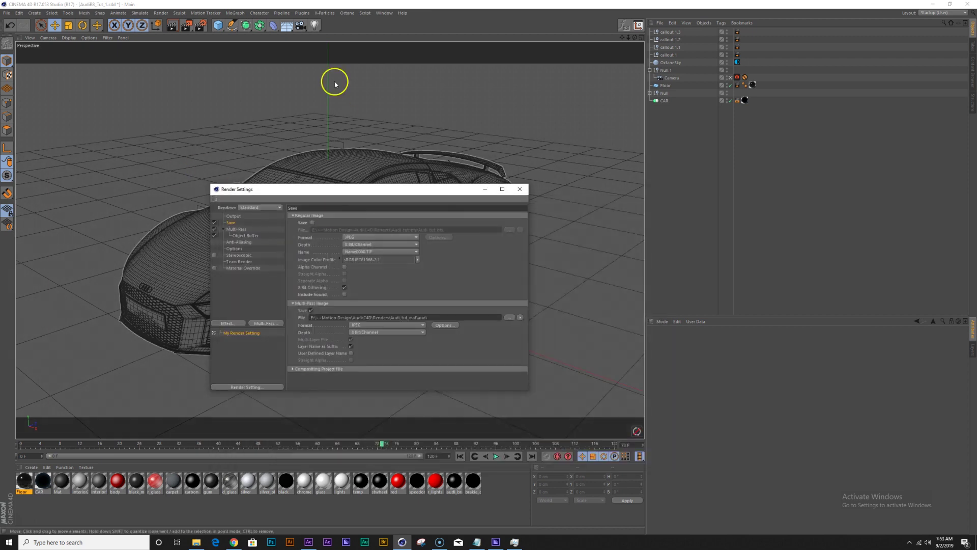
Set the frame range to All Frames and render the car matte sequence to the Picture Viewer.
{"action": "left_click", "coordinate": [236, 215]}
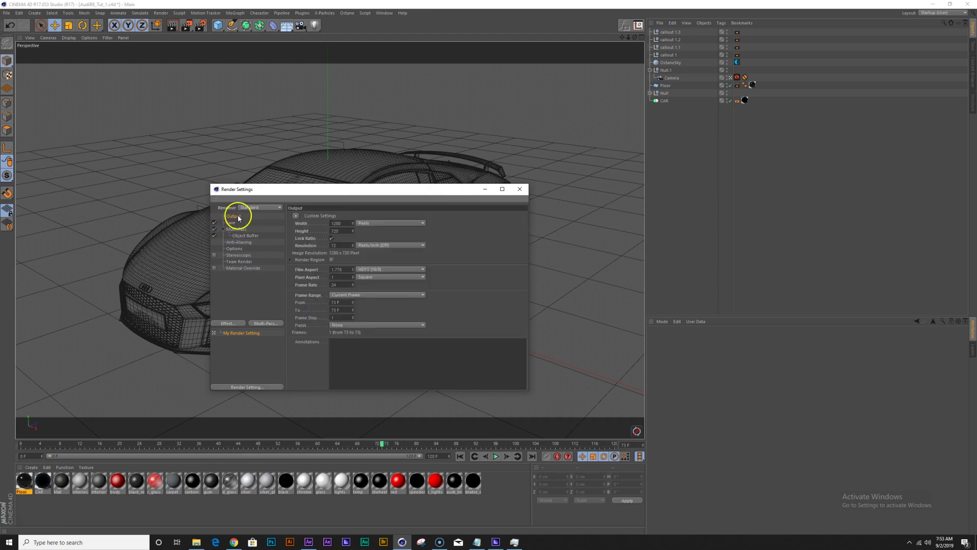
{"action": "left_click", "coordinate": [369, 295]}
{"action": "left_click", "coordinate": [373, 318]}
{"action": "key", "text": "shift+r"}
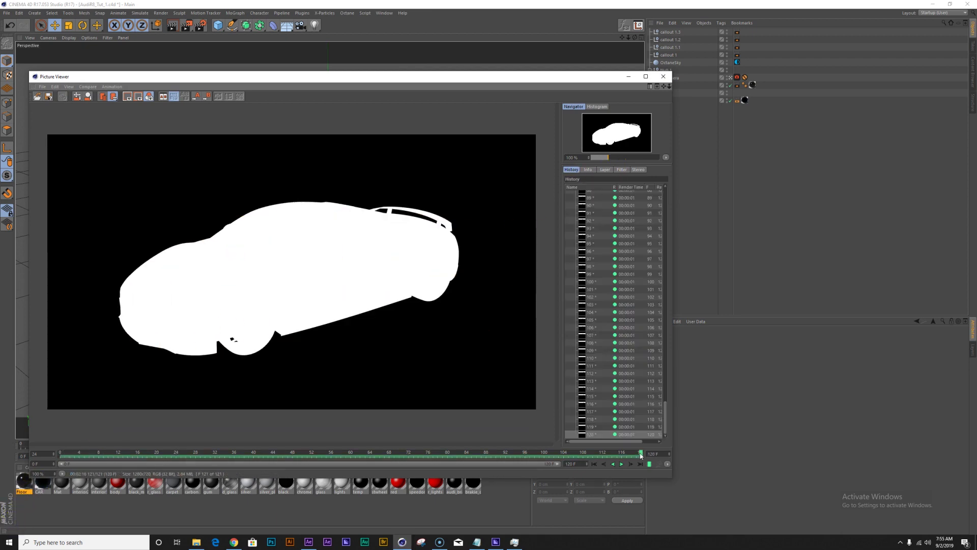
{"action": "mouse_move", "coordinate": [641, 455]}
{"action": "left_mouse_down"}
{"action": "mouse_move", "coordinate": [100, 434]}
{"action": "mouse_move", "coordinate": [236, 478]}
{"action": "mouse_move", "coordinate": [710, 490]}
{"action": "mouse_move", "coordinate": [655, 458]}
{"action": "left_mouse_up"}
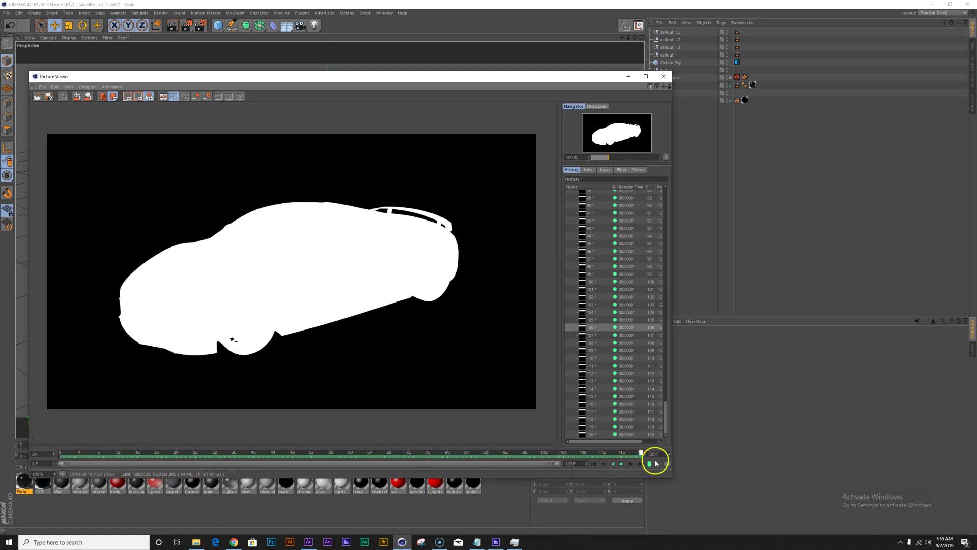
Close the rendered matte preview and save the After Effects compositing project file from the render settings.
{"action": "left_click", "coordinate": [664, 77]}
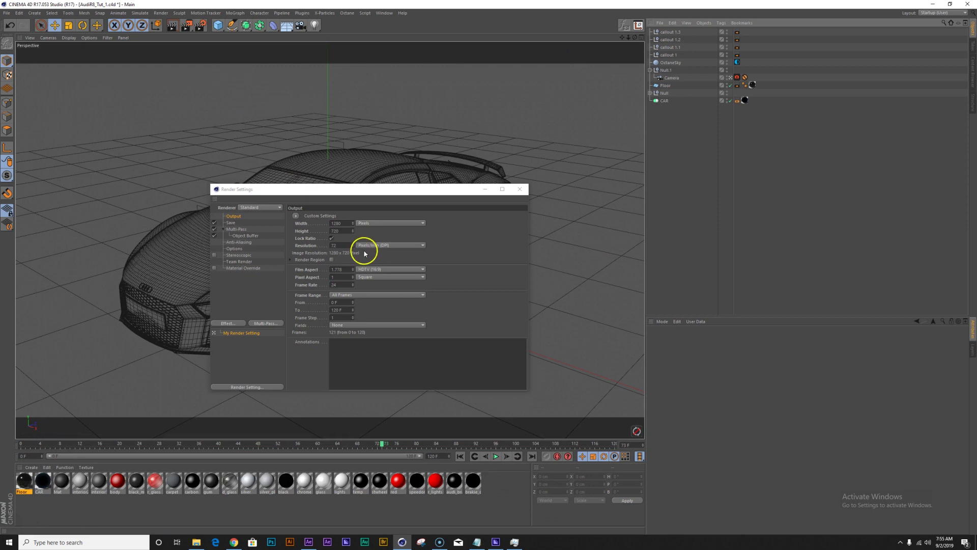
{"action": "left_click", "coordinate": [231, 223]}
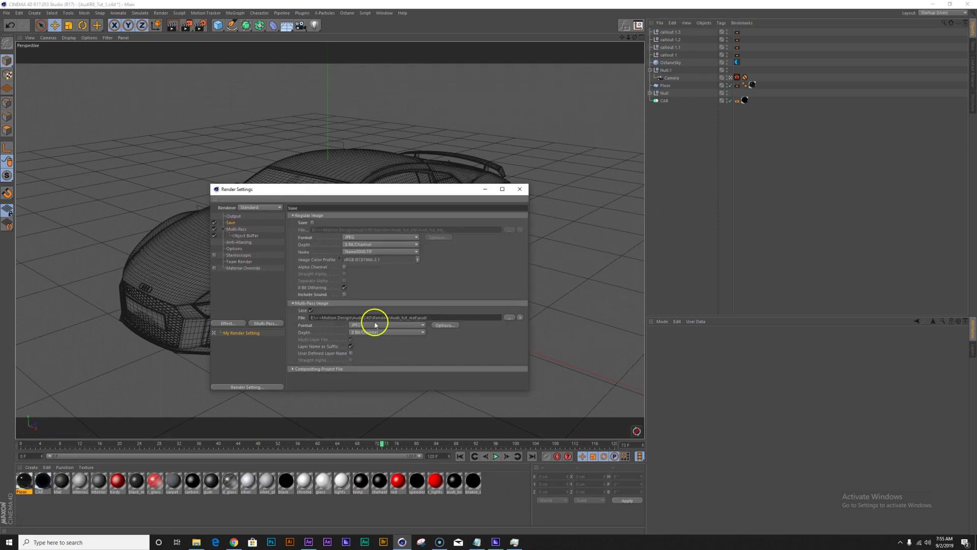
{"action": "left_click_drag", "start_coordinate": [525, 362], "coordinate": [526, 398]}
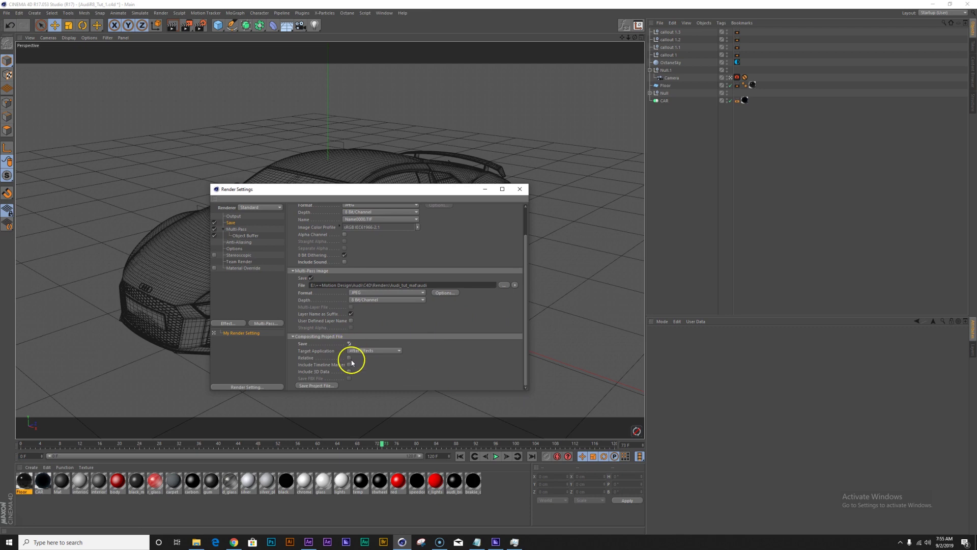
{"action": "left_click", "coordinate": [317, 385]}
{"action": "left_click", "coordinate": [603, 457]}
Switch to After Effects and move the existing composition and footage into a new project folder named OLD.
{"action": "left_click", "coordinate": [308, 542]}
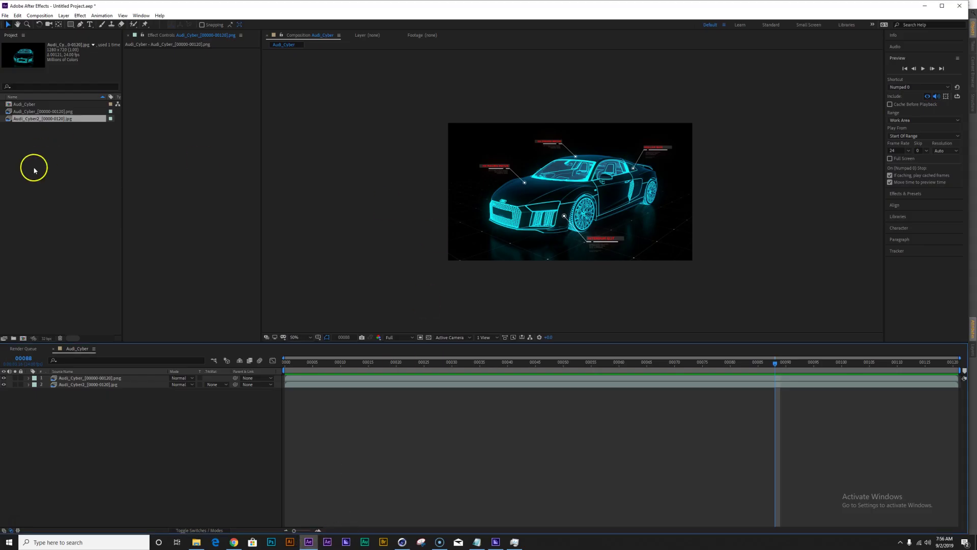
{"action": "left_click", "coordinate": [62, 176]}
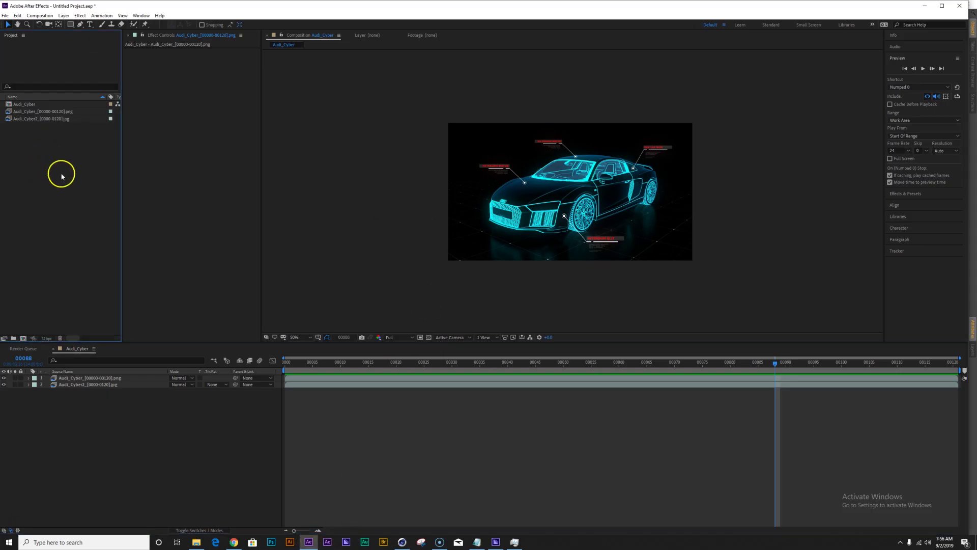
{"action": "left_click", "coordinate": [14, 337]}
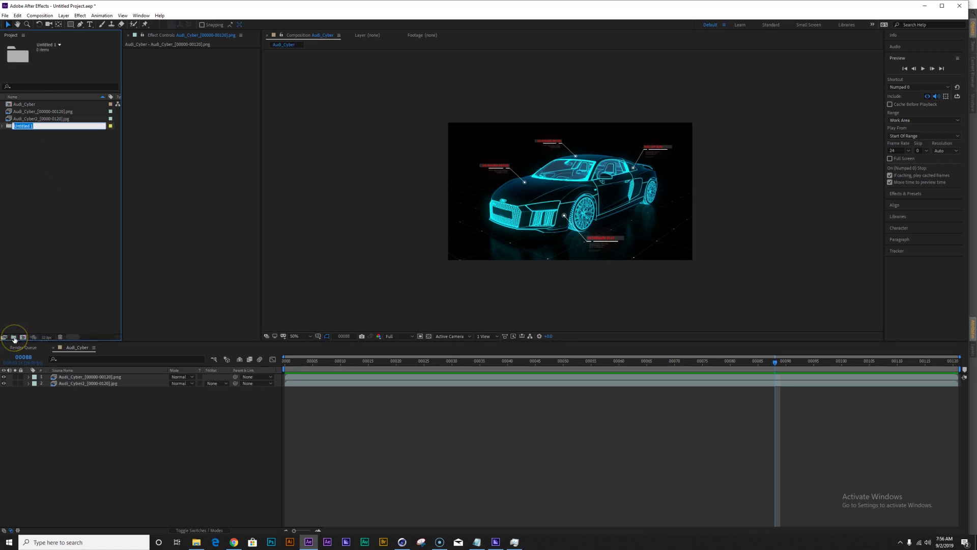
{"action": "type", "text": "0"}
{"action": "key", "text": "Return"}
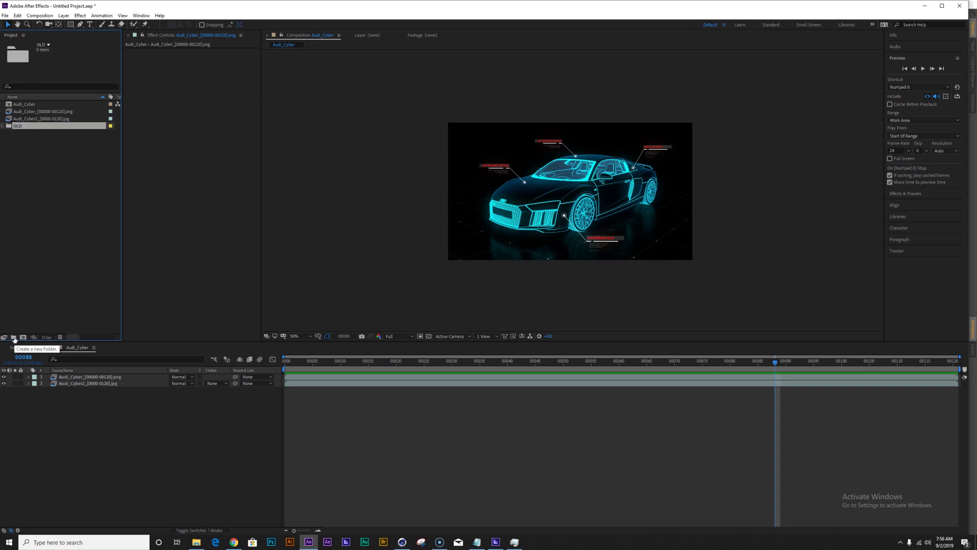
{"action": "left_click", "coordinate": [31, 118]}
{"action": "left_click", "coordinate": [32, 104], "text": "shift"}
{"action": "left_click_drag", "start_coordinate": [32, 107], "coordinate": [17, 125]}
Import AudiR8_Tut_1.aec from the Audi C4D folder, open its audi composition and scrub through the camera move.
{"action": "double_click", "coordinate": [43, 155]}
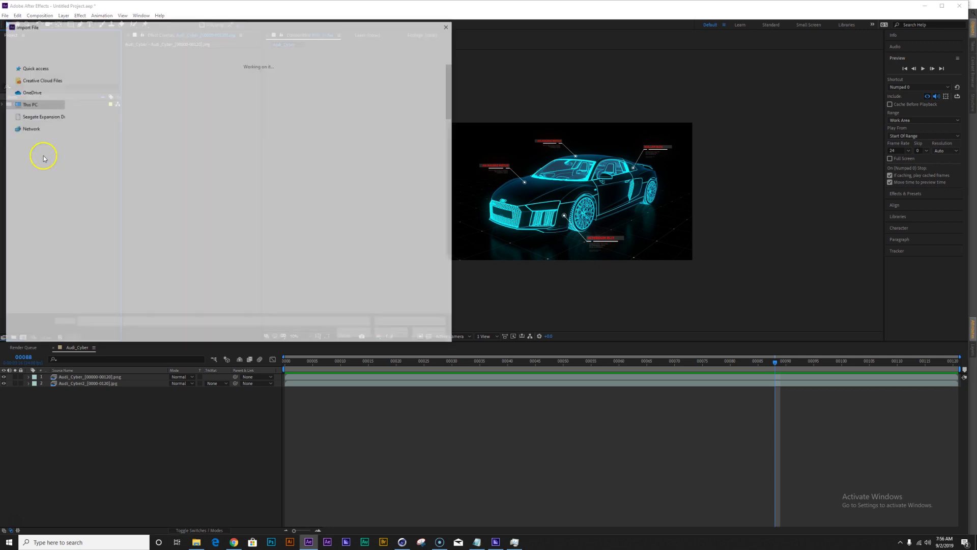
{"action": "left_click", "coordinate": [197, 38]}
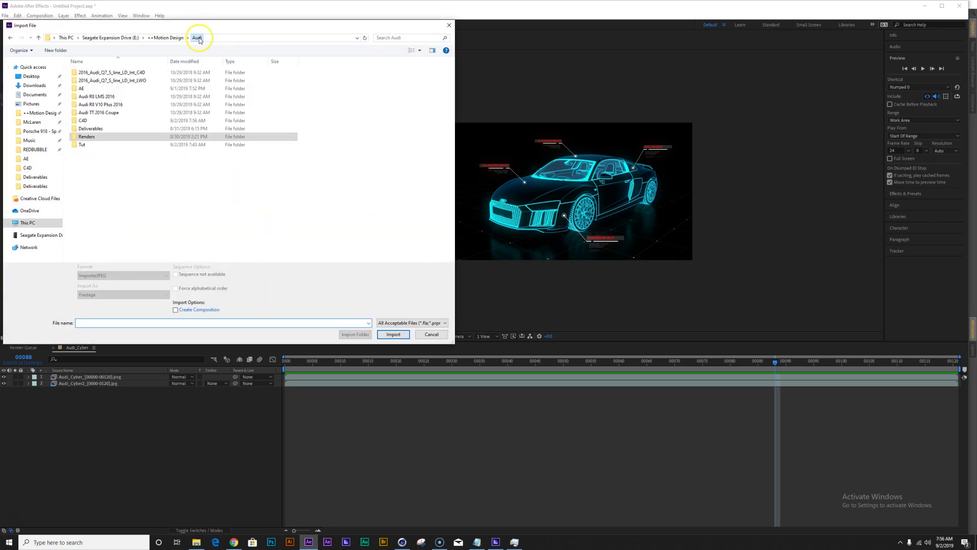
{"action": "double_click", "coordinate": [94, 121]}
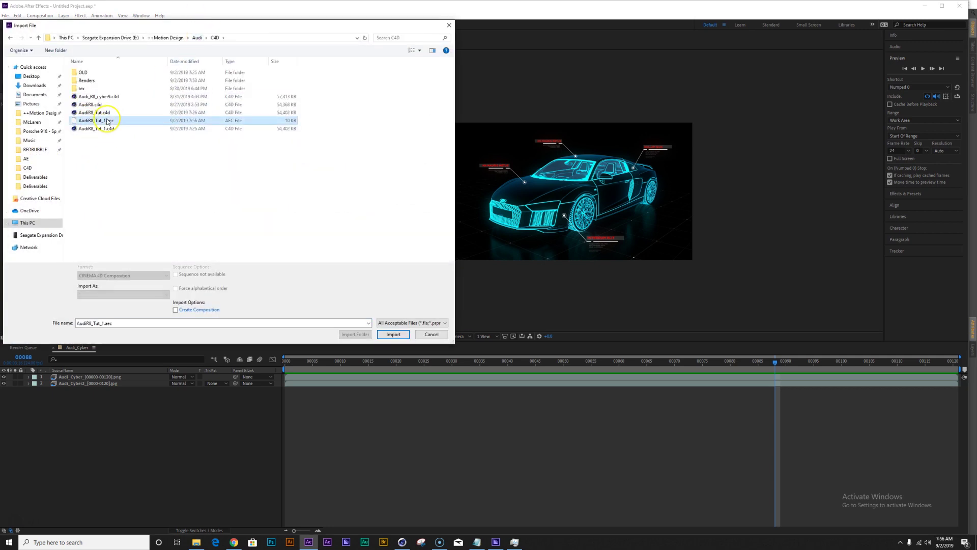
{"action": "left_click", "coordinate": [20, 104]}
{"action": "left_click", "coordinate": [3, 104]}
{"action": "left_click", "coordinate": [26, 112]}
{"action": "double_click", "coordinate": [29, 116]}
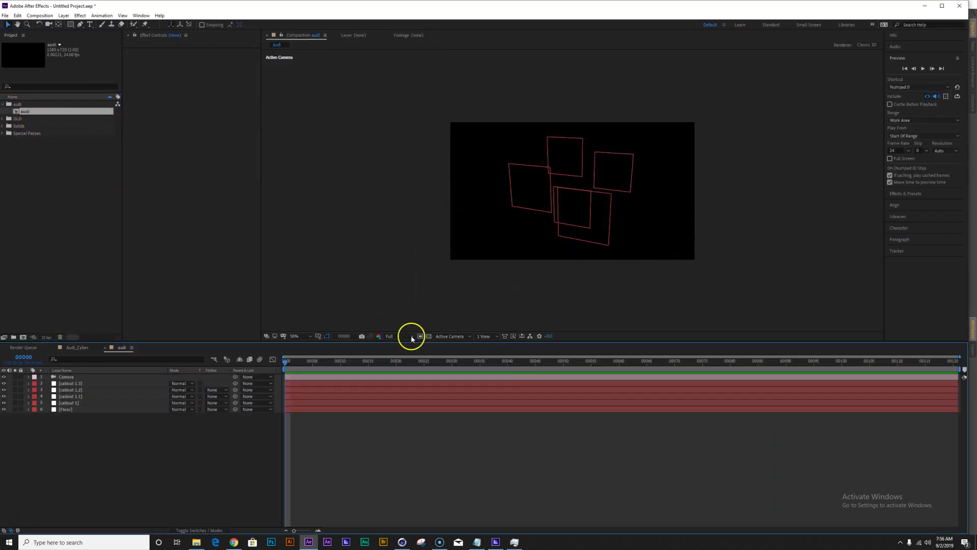
{"action": "left_click_drag", "start_coordinate": [312, 360], "coordinate": [631, 439]}
Add the audi_object_1 matte sequence from Special Passes beneath the other layers of the audi composition and scrub through it.
{"action": "left_click", "coordinate": [2, 133]}
{"action": "left_click", "coordinate": [39, 140]}
{"action": "left_click_drag", "start_coordinate": [39, 140], "coordinate": [229, 460]}
{"action": "left_click_drag", "start_coordinate": [295, 360], "coordinate": [912, 453]}
Rename the Special Passes folder as Render and the audi folder as Comp.
{"action": "left_click", "coordinate": [30, 133]}
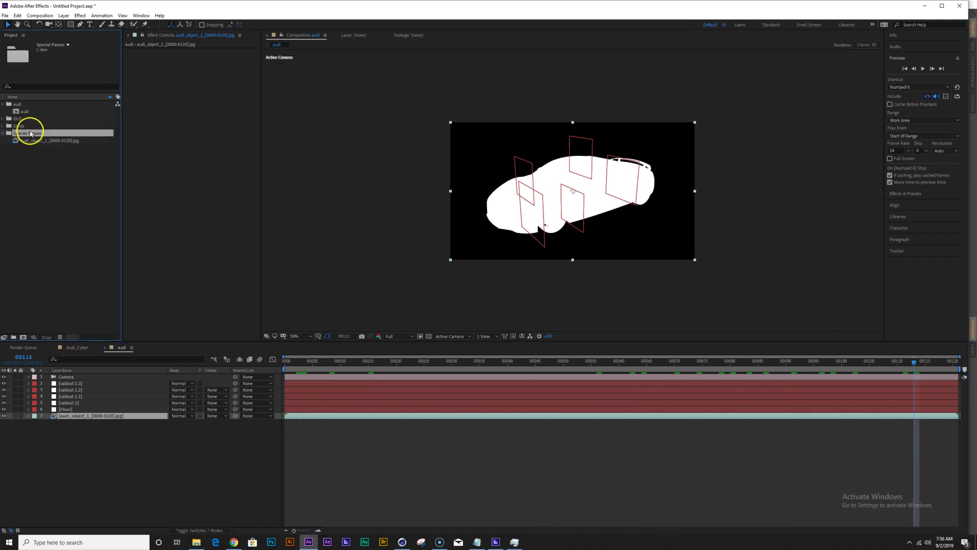
{"action": "key", "text": "Return"}
{"action": "type", "text": "Render"}
{"action": "key", "text": "Return"}
{"action": "left_click", "coordinate": [15, 104]}
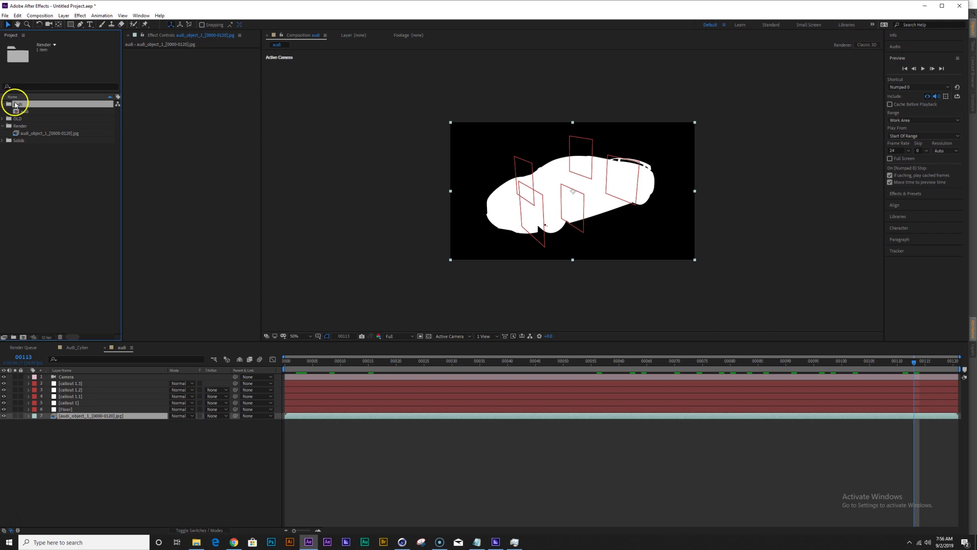
{"action": "key", "text": "Return"}
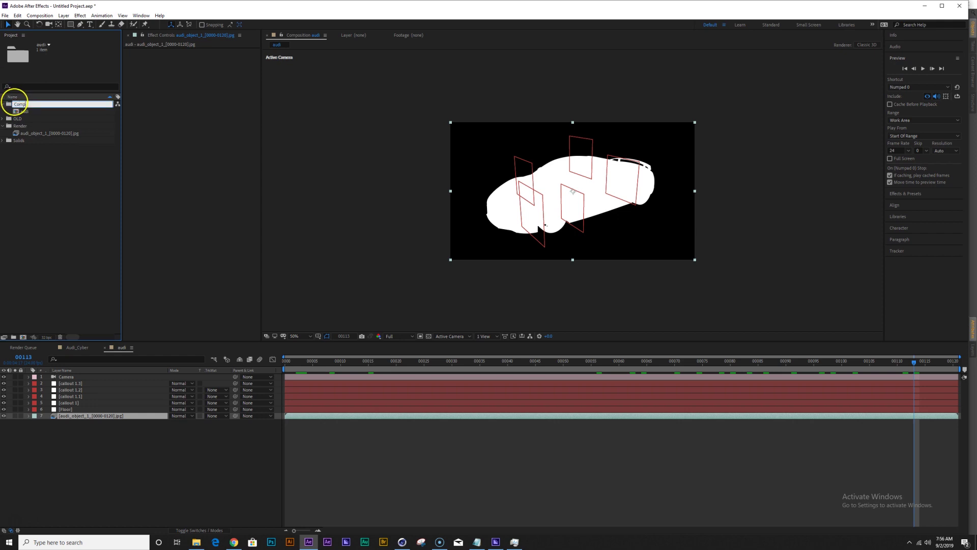
{"action": "key", "text": "Return"}
Import the Audi_tut_bty image sequence from the C4D Renders folder into the Render project folder.
{"action": "left_click", "coordinate": [34, 127]}
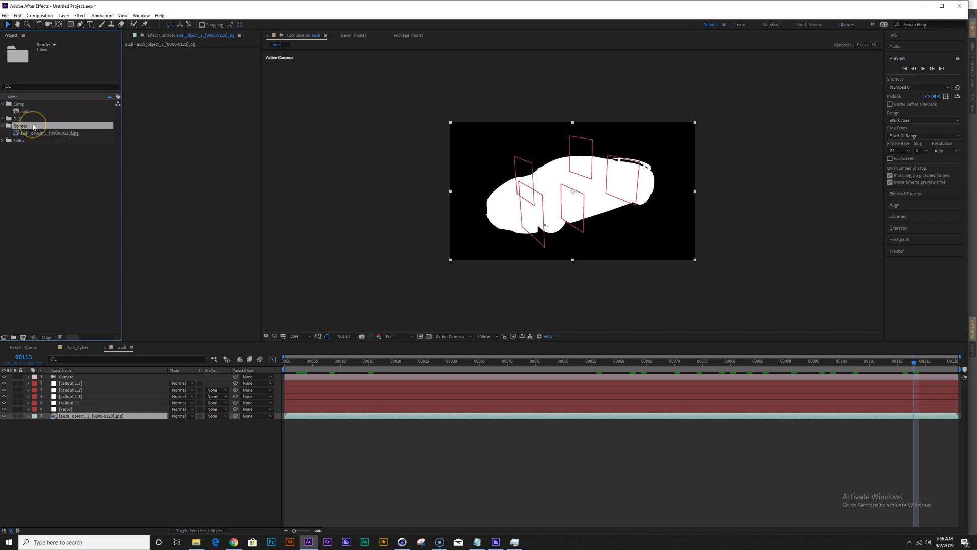
{"action": "double_click", "coordinate": [32, 124]}
{"action": "left_click", "coordinate": [157, 37]}
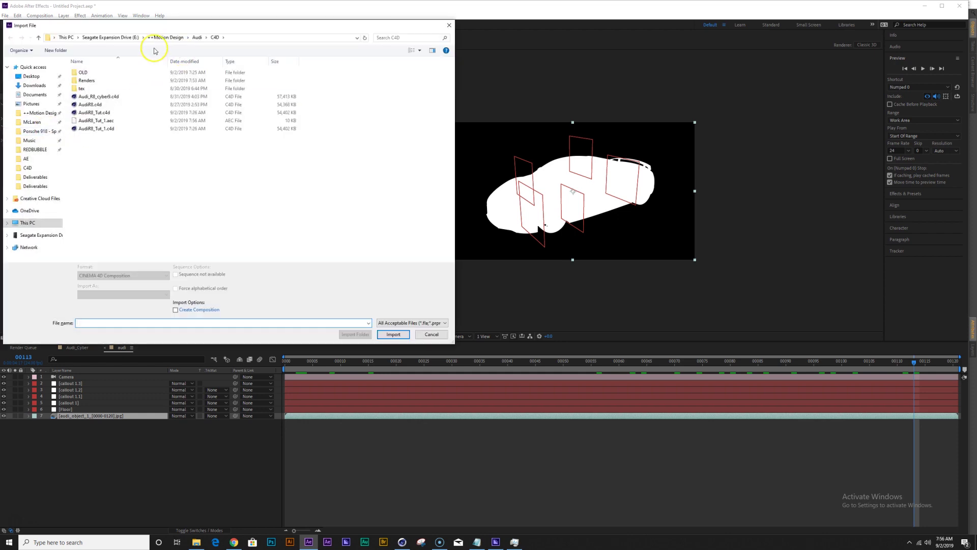
{"action": "double_click", "coordinate": [101, 81]}
{"action": "double_click", "coordinate": [99, 88]}
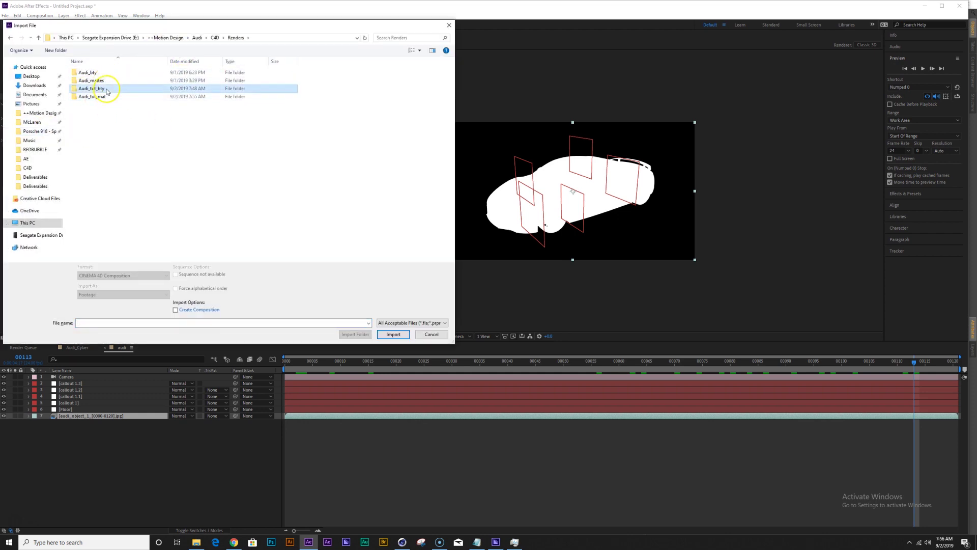
{"action": "double_click", "coordinate": [99, 85]}
Place the Audi_tut_bty sequence directly above the matte layer in the audi composition and scrub through the animation.
{"action": "left_click_drag", "start_coordinate": [38, 141], "coordinate": [131, 416]}
{"action": "left_click_drag", "start_coordinate": [324, 362], "coordinate": [535, 361]}
{"action": "left_click_drag", "start_coordinate": [613, 424], "coordinate": [900, 432]}
{"action": "key", "text": "/"}
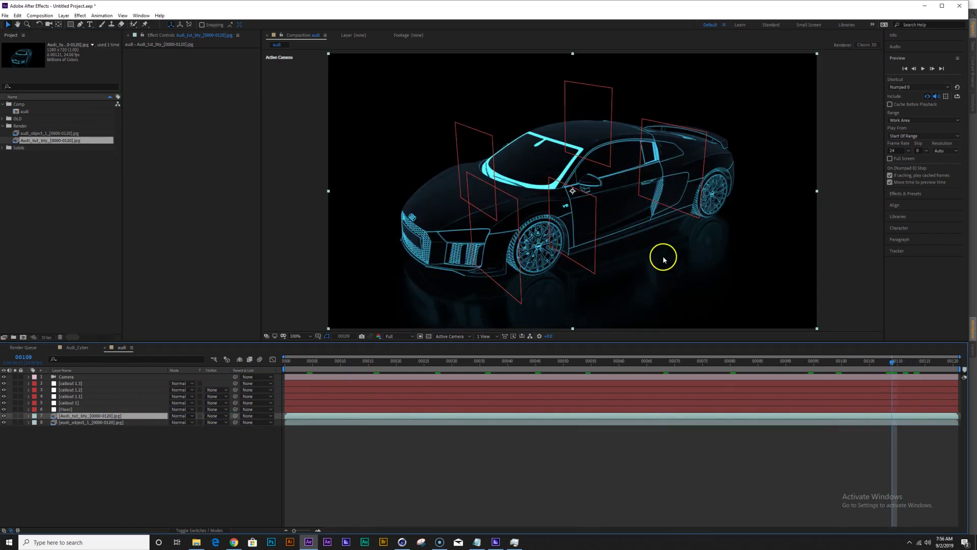
{"action": "left_click_drag", "start_coordinate": [883, 372], "coordinate": [863, 379]}
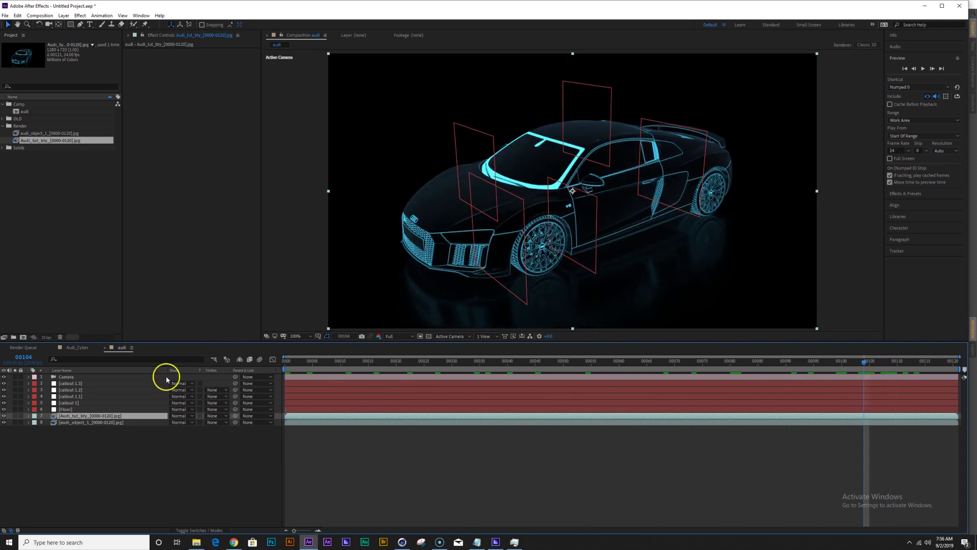
Hide the four callout nulls and the Floor null in the audi composition, and check the footage at other frames.
{"action": "left_click", "coordinate": [71, 410]}
{"action": "left_click", "coordinate": [75, 384], "text": "shift"}
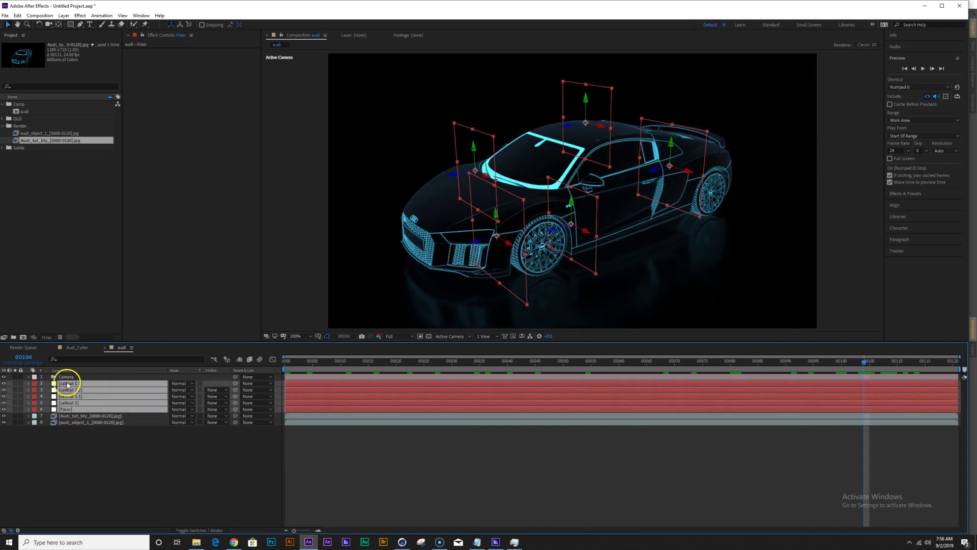
{"action": "left_click_drag", "start_coordinate": [4, 383], "coordinate": [4, 409]}
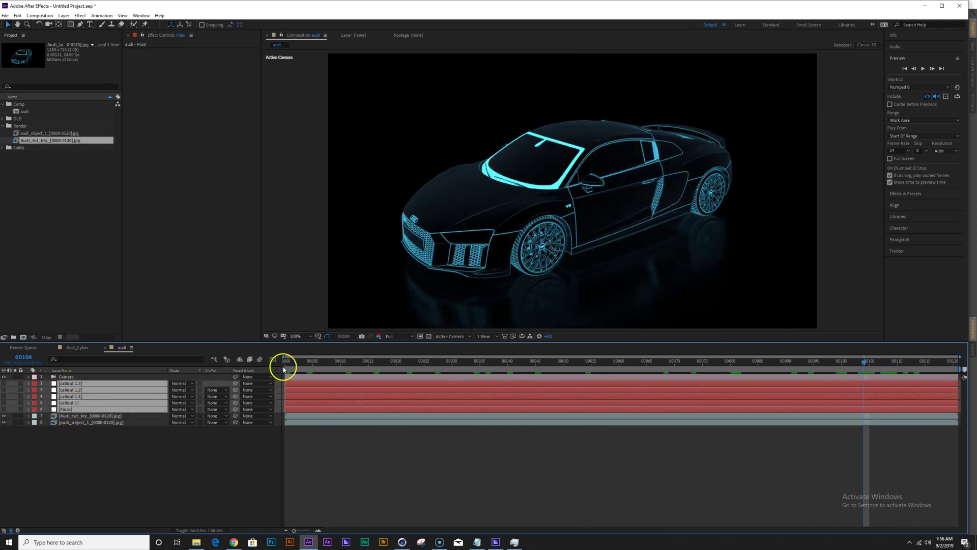
{"action": "left_click", "coordinate": [680, 361]}
{"action": "left_click", "coordinate": [807, 441]}
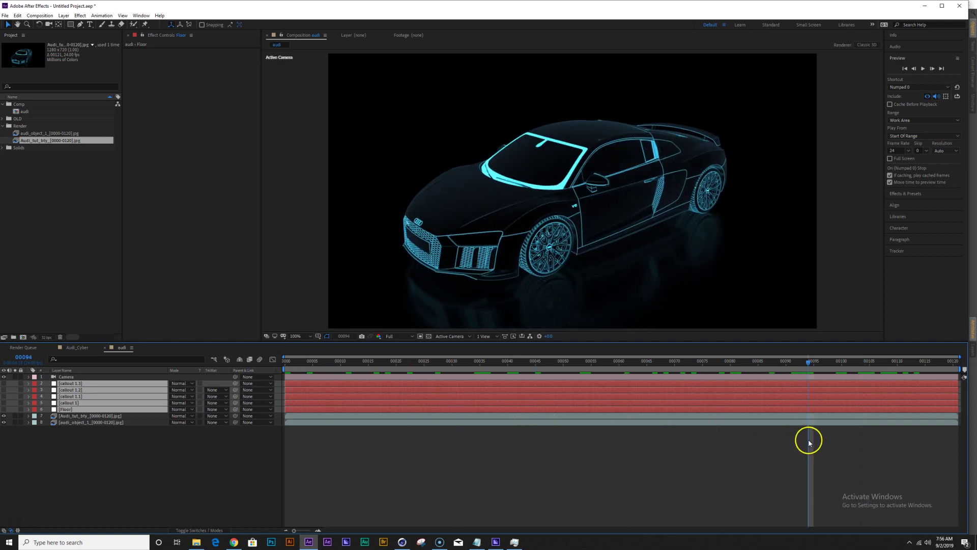
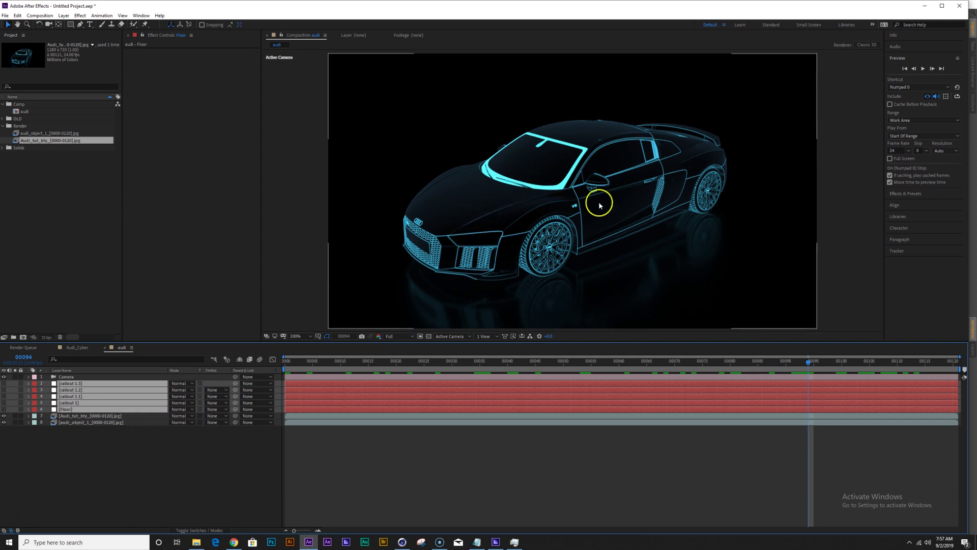
Create a 1920 x 1080, 24 fps composition named Callouts and move it into the Comp folder.
{"action": "left_click", "coordinate": [54, 190]}
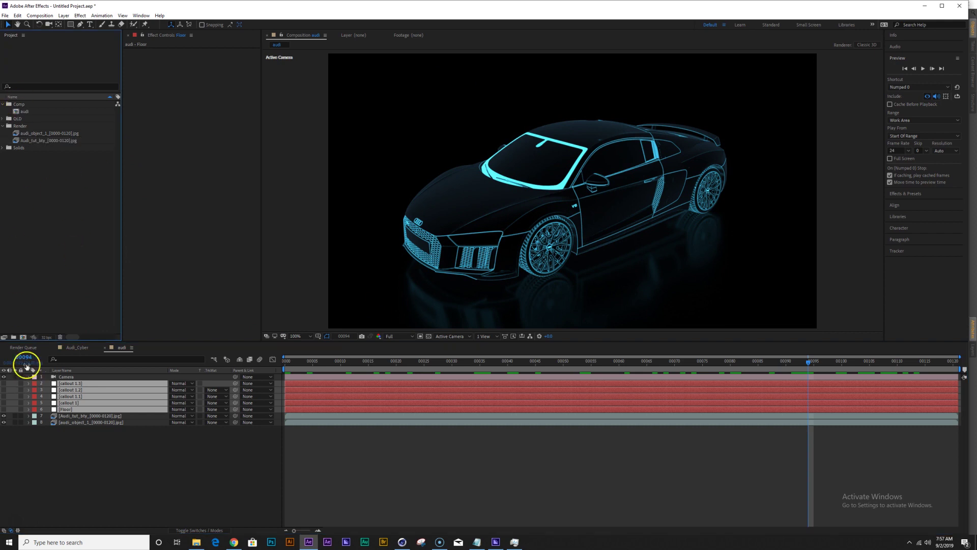
{"action": "left_click", "coordinate": [23, 337]}
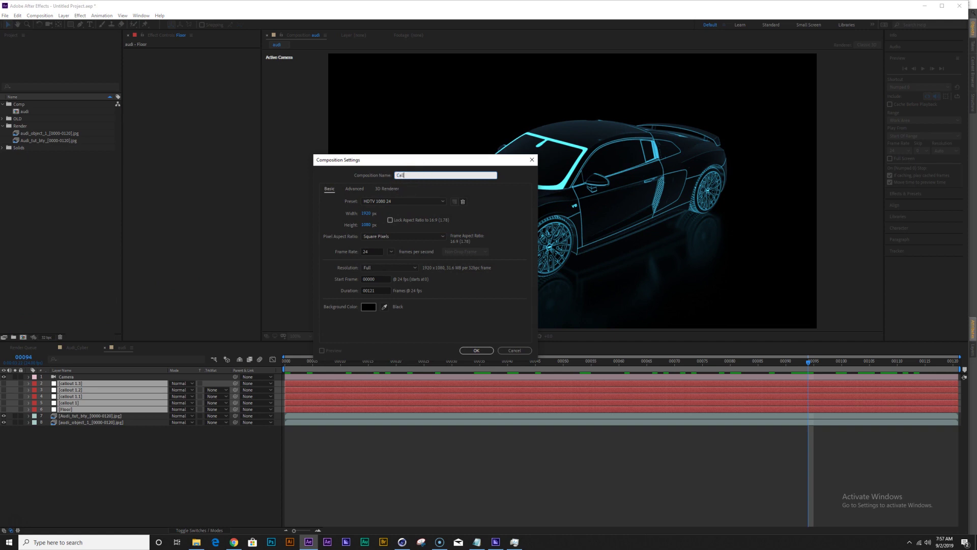
{"action": "key", "text": "Return"}
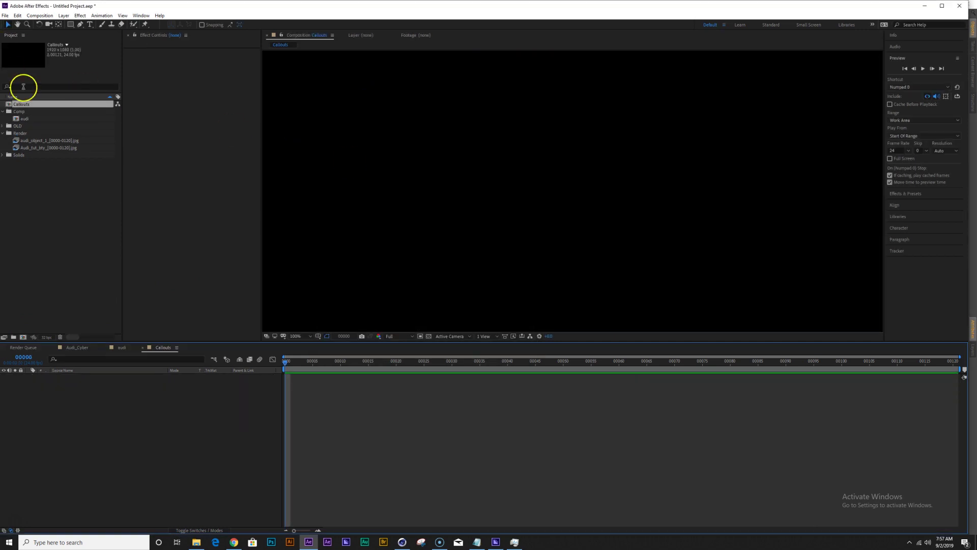
{"action": "left_click_drag", "start_coordinate": [27, 104], "coordinate": [31, 111]}
{"action": "scroll", "coordinate": [442, 197], "scroll_direction": "down", "scroll_amount": 2}
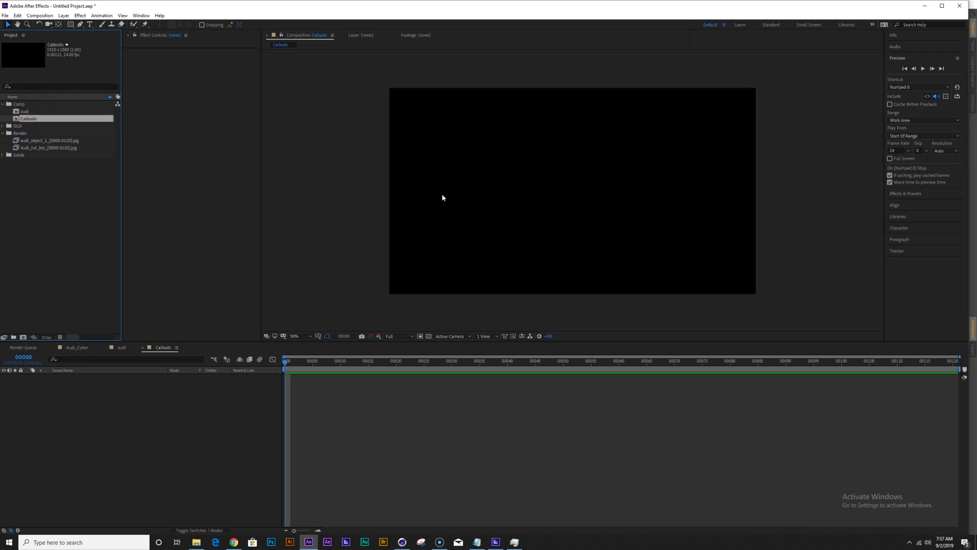
{"action": "left_click", "coordinate": [447, 213]}
{"action": "scroll", "coordinate": [484, 241], "scroll_direction": "up", "scroll_amount": 2}
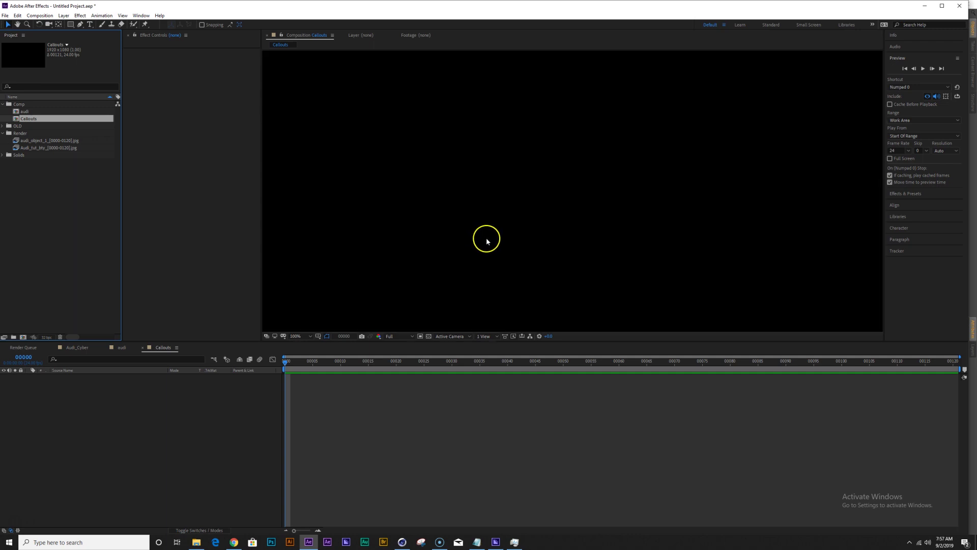
{"action": "scroll", "coordinate": [485, 242], "scroll_direction": "down", "scroll_amount": 2}
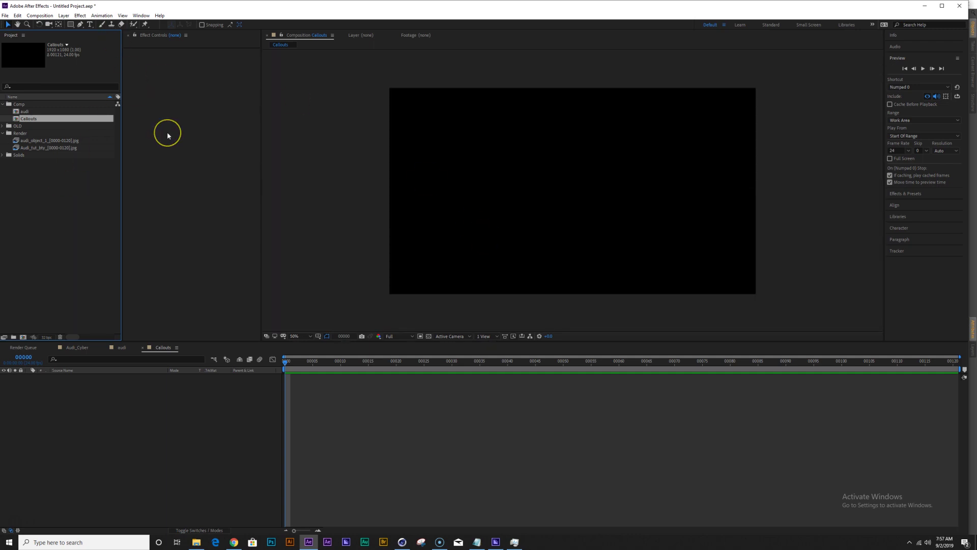
Add two null objects to the Callouts composition and name them A and B.
{"action": "left_click", "coordinate": [177, 414]}
{"action": "key", "text": "ctrl+alt+shift+y"}
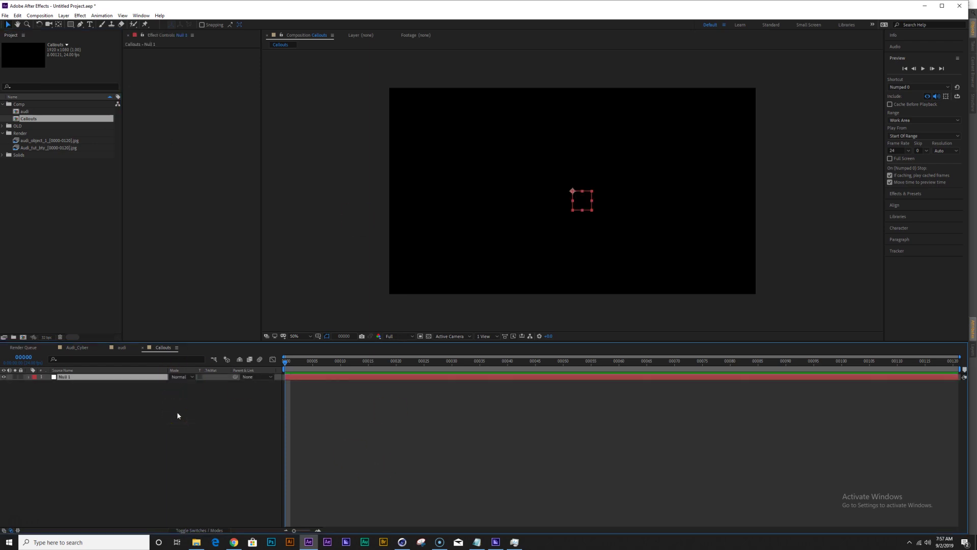
{"action": "key", "text": "ctrl+alt+shift+y"}
{"action": "left_click", "coordinate": [73, 382]}
{"action": "key", "text": "Return"}
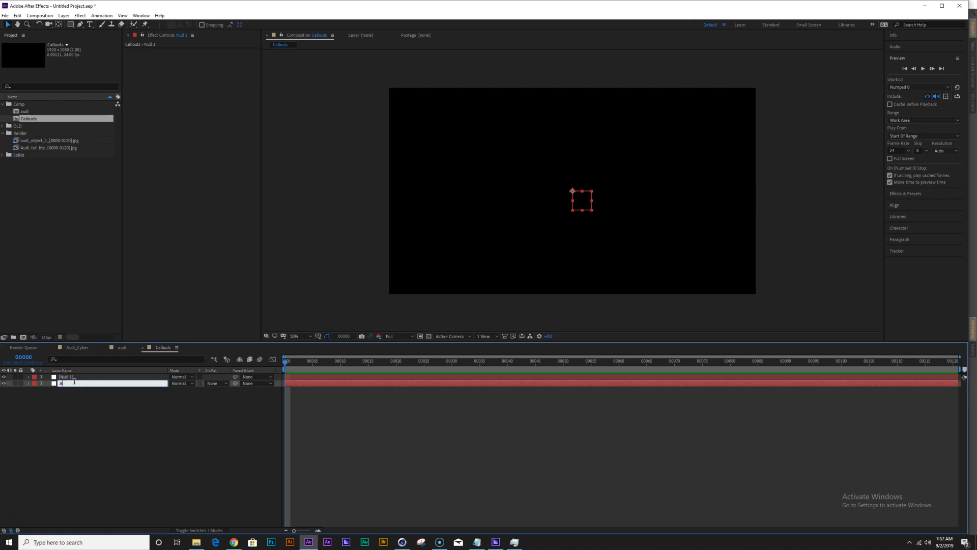
{"action": "key", "text": "Return"}
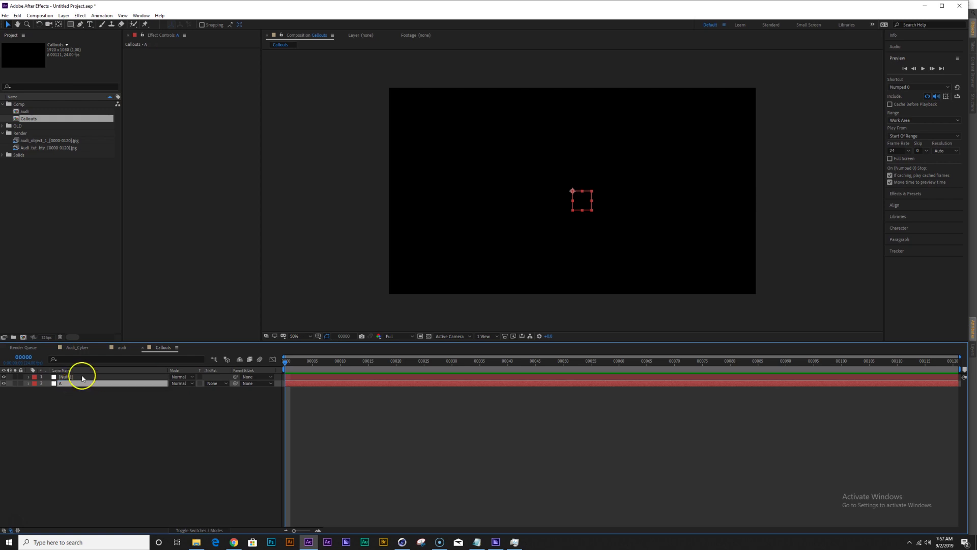
{"action": "left_click", "coordinate": [82, 378]}
{"action": "key", "text": "Return"}
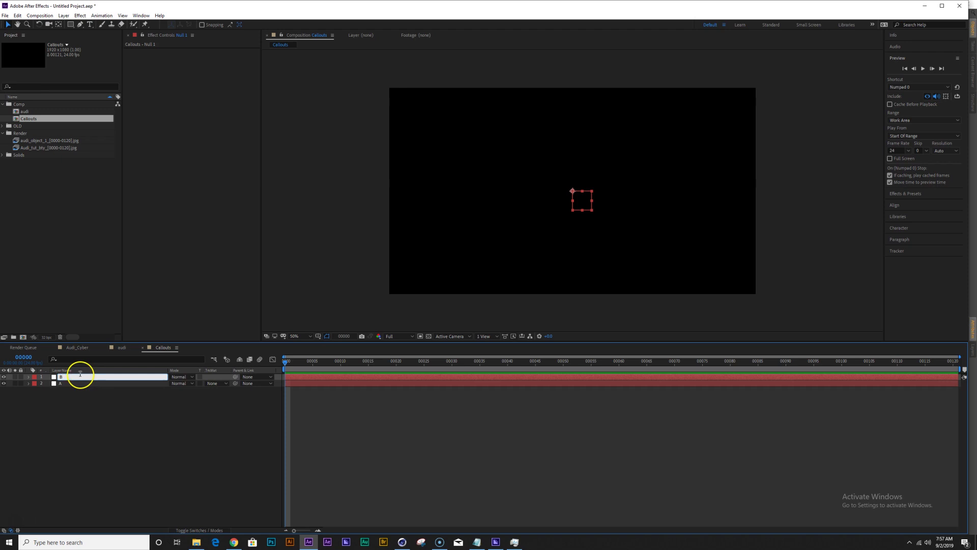
{"action": "type", "text": "B"}
{"action": "key", "text": "Return"}
Move null B to the upper right of the composition and null A to the lower left of its centre, then deselect.
{"action": "left_click", "coordinate": [63, 383]}
{"action": "left_click_drag", "start_coordinate": [563, 212], "coordinate": [648, 165]}
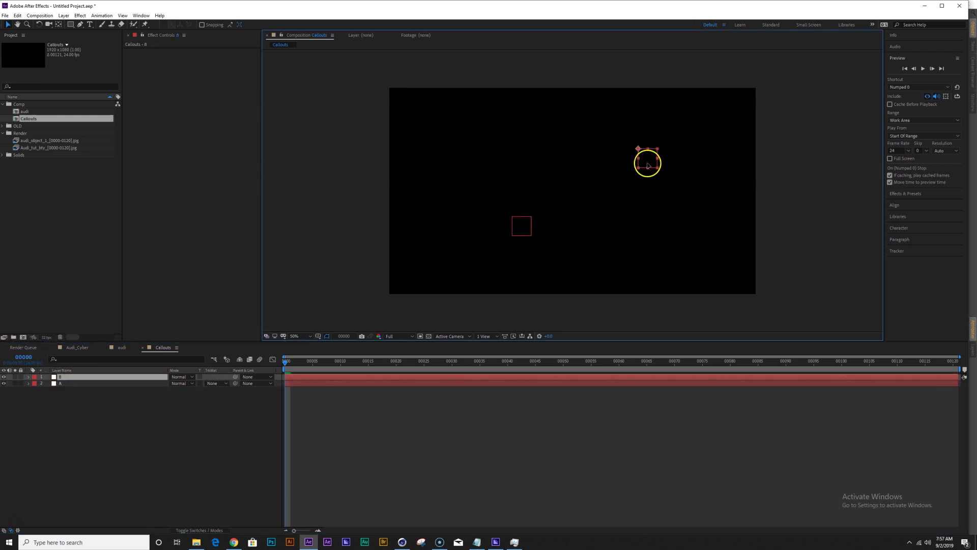
{"action": "left_click_drag", "start_coordinate": [526, 233], "coordinate": [503, 227]}
{"action": "left_click", "coordinate": [138, 459]}
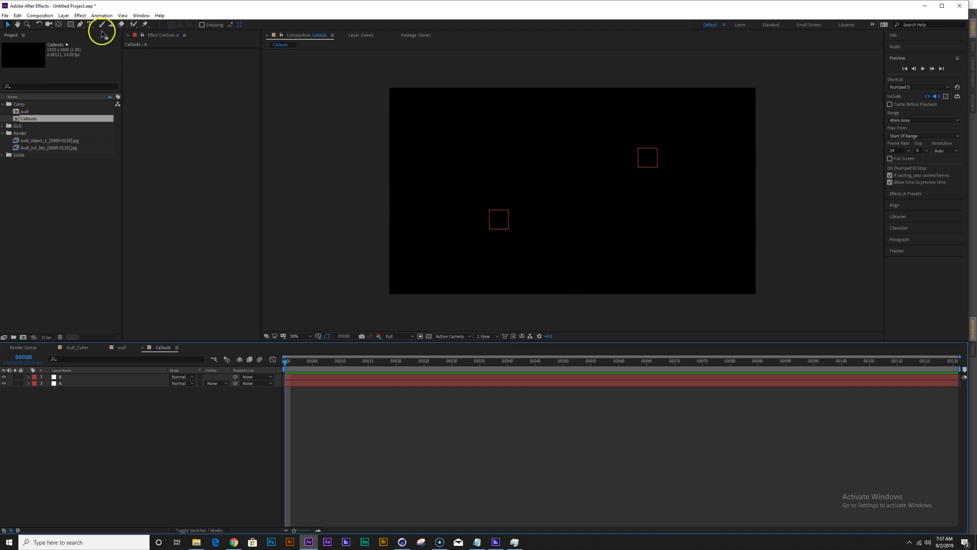
Create an ellipse shape layer sized 150 x 150 as a solid white circle with its stroke hidden.
{"action": "left_click_drag", "start_coordinate": [71, 24], "coordinate": [107, 42]}
{"action": "double_click", "coordinate": [73, 24]}
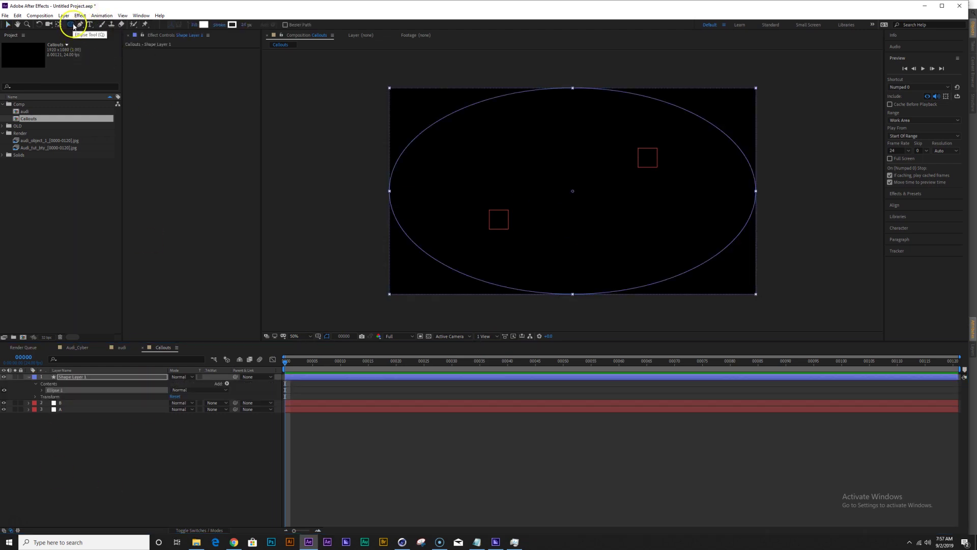
{"action": "left_click", "coordinate": [41, 390]}
{"action": "left_click", "coordinate": [47, 398]}
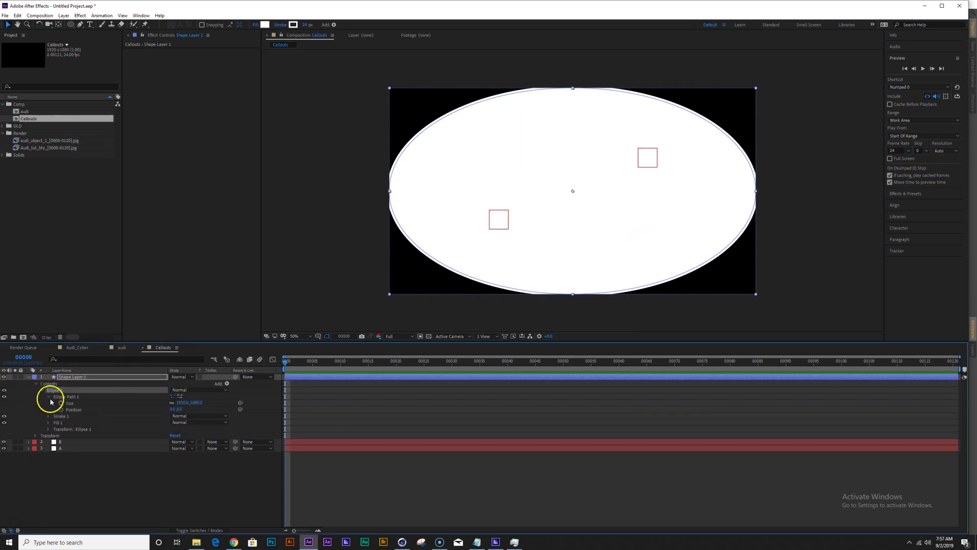
{"action": "left_click", "coordinate": [181, 402]}
{"action": "type", "text": "150"}
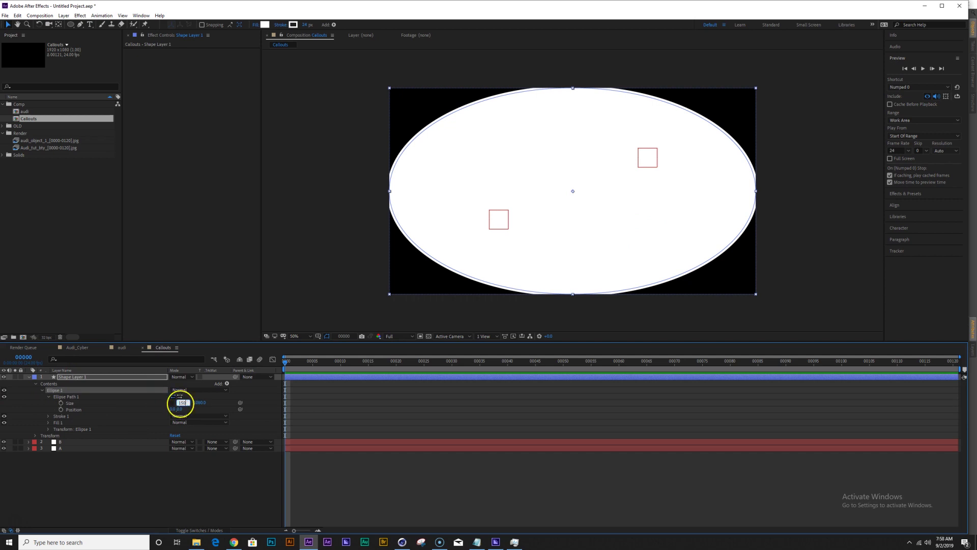
{"action": "key", "text": "Tab"}
{"action": "type", "text": "150"}
{"action": "key", "text": "Return"}
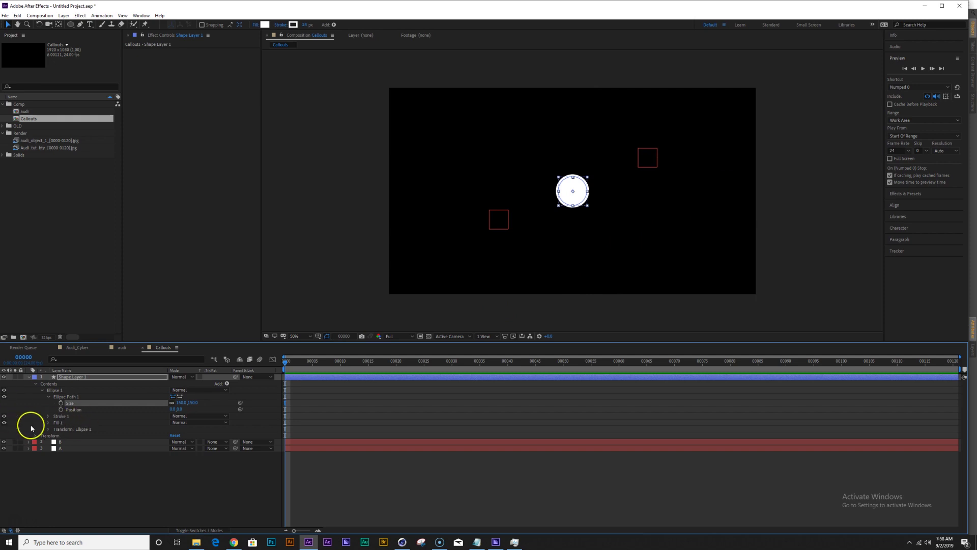
{"action": "left_click", "coordinate": [5, 416]}
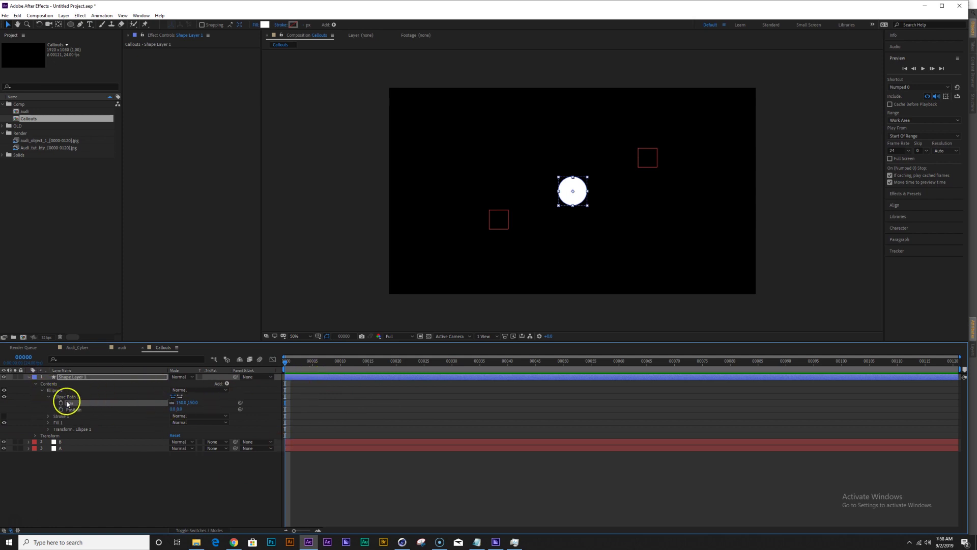
Keyframe the circle's ellipse path size from 0 at frame 0 to 150 at frame 10.
{"action": "left_click", "coordinate": [339, 364]}
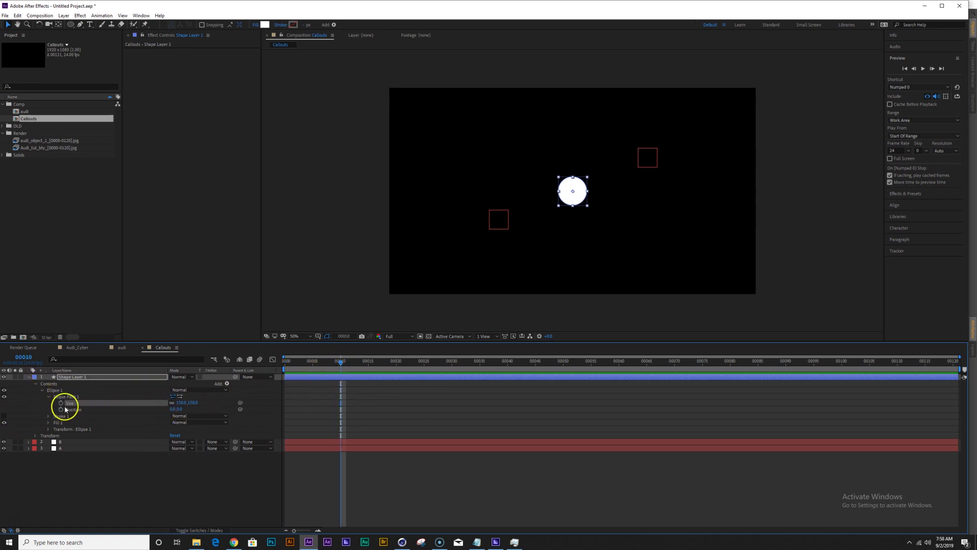
{"action": "key", "text": "Home"}
{"action": "left_click", "coordinate": [181, 402]}
{"action": "type", "text": "0"}
{"action": "key", "text": "Return"}
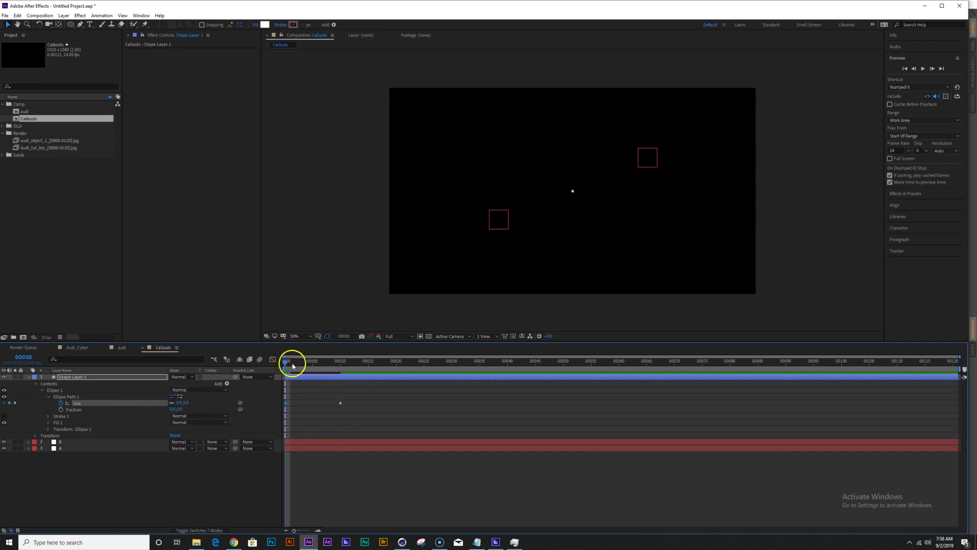
Ease both size keyframes and reshape their speed graph so the growth peaks early and settles slowly.
{"action": "left_click", "coordinate": [340, 361]}
{"action": "left_click_drag", "start_coordinate": [366, 396], "coordinate": [280, 410]}
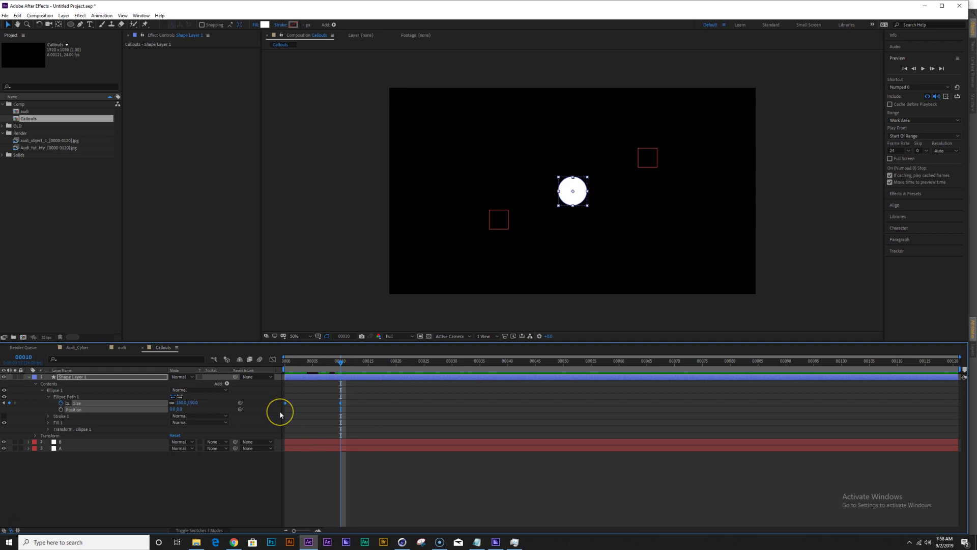
{"action": "left_click", "coordinate": [272, 359]}
{"action": "left_click", "coordinate": [105, 421]}
{"action": "left_click", "coordinate": [83, 402]}
{"action": "left_click_drag", "start_coordinate": [372, 496], "coordinate": [275, 515]}
{"action": "left_click", "coordinate": [545, 523]}
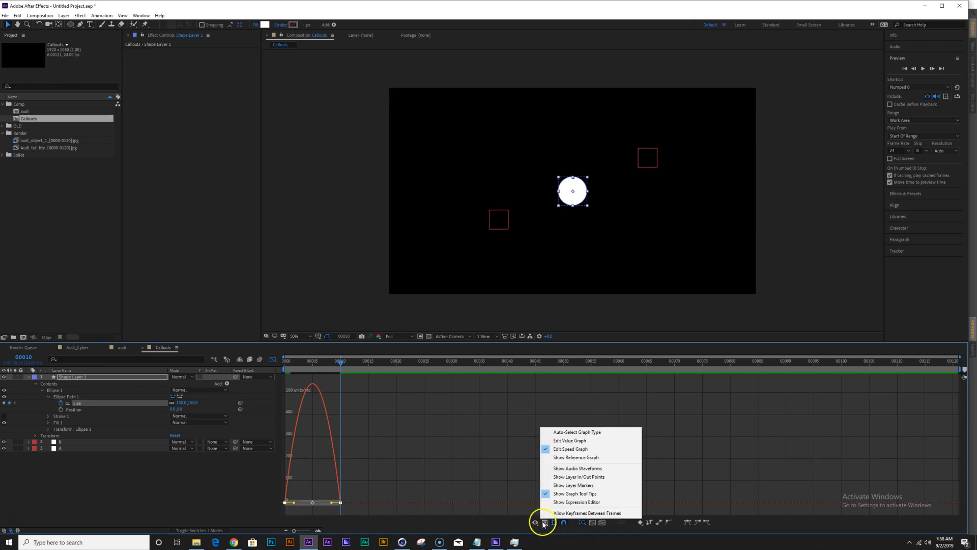
{"action": "left_click", "coordinate": [332, 504]}
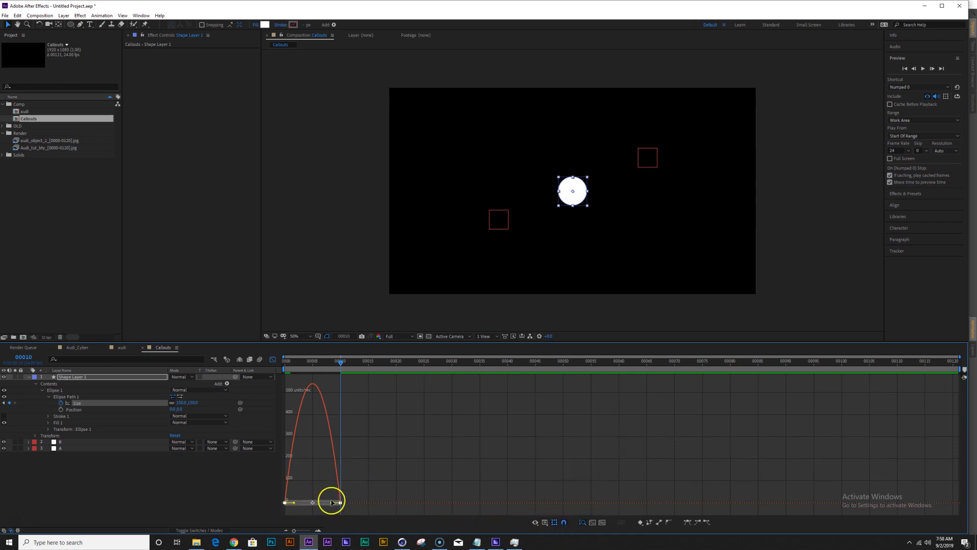
{"action": "left_click_drag", "start_coordinate": [332, 504], "coordinate": [312, 503]}
Shorten the work area to about frame 20 and preview the circle's growth.
{"action": "left_click", "coordinate": [298, 363]}
{"action": "left_click_drag", "start_coordinate": [298, 365], "coordinate": [391, 380]}
{"action": "key", "text": "space"}
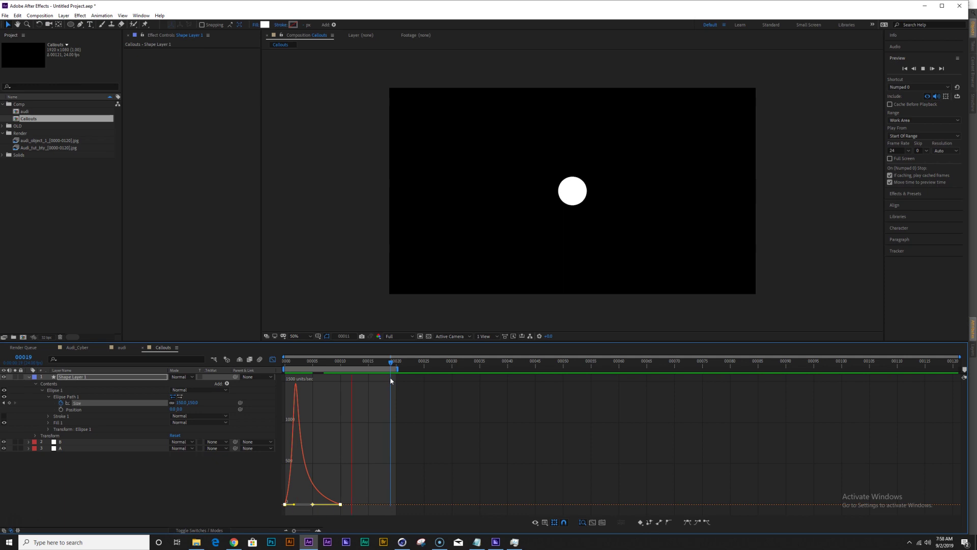
{"action": "key", "text": "space"}
{"action": "left_click_drag", "start_coordinate": [292, 366], "coordinate": [370, 375]}
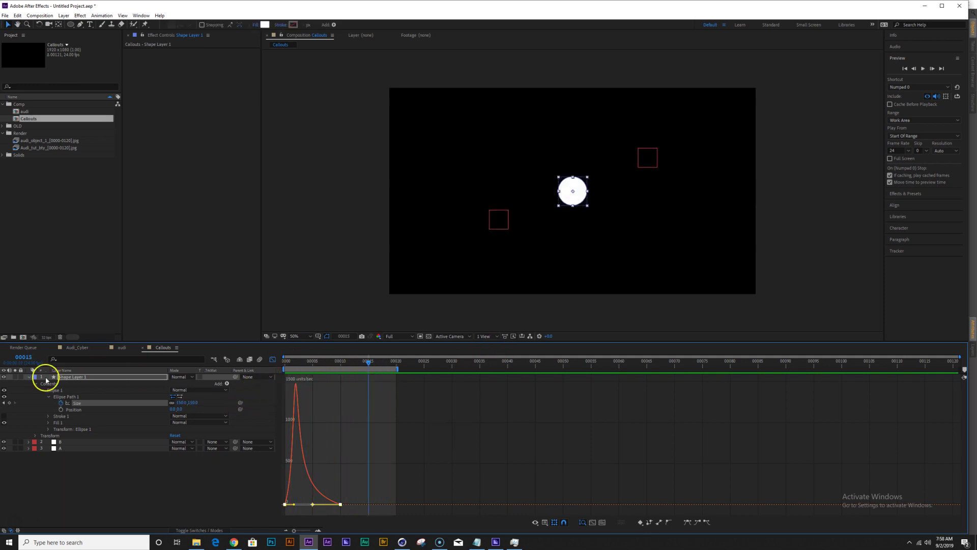
Duplicate the circle layer and make the copy a stroke-only ring without fill, with its size set to 280 at frame 10.
{"action": "left_click", "coordinate": [98, 378]}
{"action": "key", "text": "ctrl+d"}
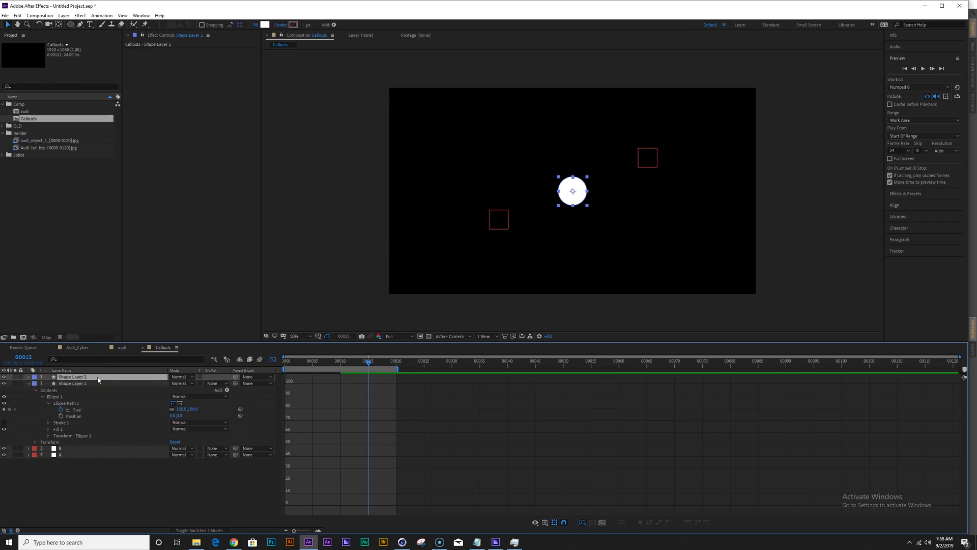
{"action": "left_click", "coordinate": [273, 360]}
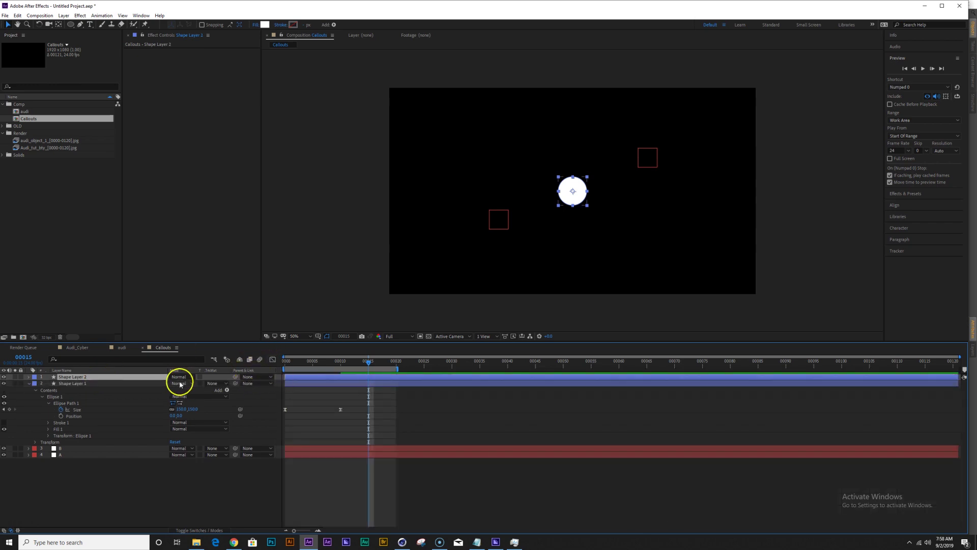
{"action": "left_click", "coordinate": [29, 377]}
{"action": "left_click", "coordinate": [35, 383]}
{"action": "left_click", "coordinate": [42, 390]}
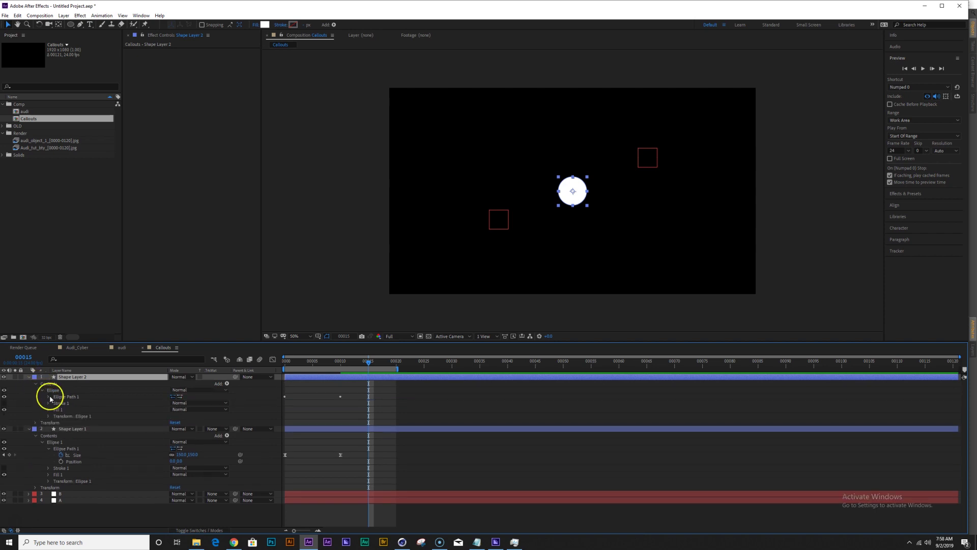
{"action": "left_click", "coordinate": [49, 396]}
{"action": "left_click", "coordinate": [344, 364]}
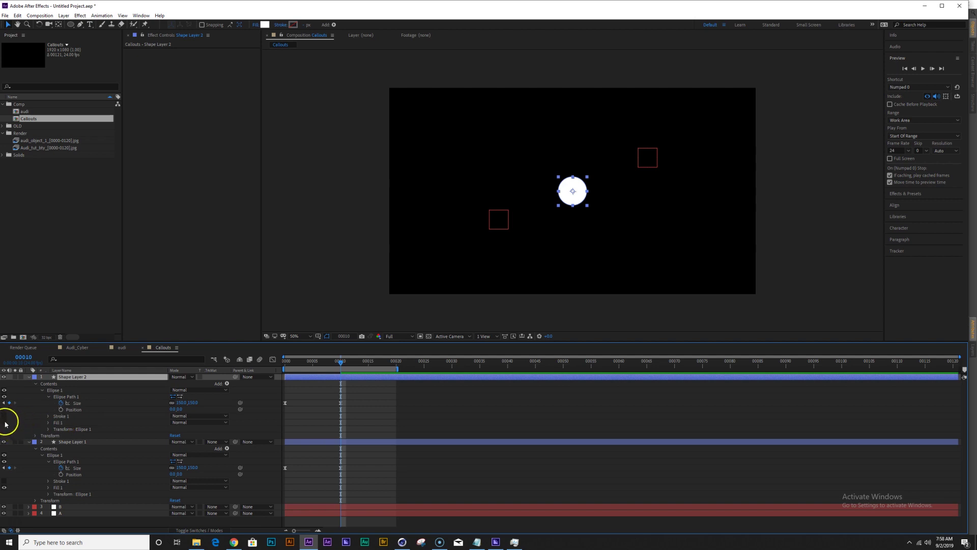
{"action": "mouse_move", "coordinate": [191, 401]}
{"action": "left_mouse_down"}
{"action": "mouse_move", "coordinate": [255, 402]}
{"action": "mouse_move", "coordinate": [239, 399]}
{"action": "left_mouse_up"}
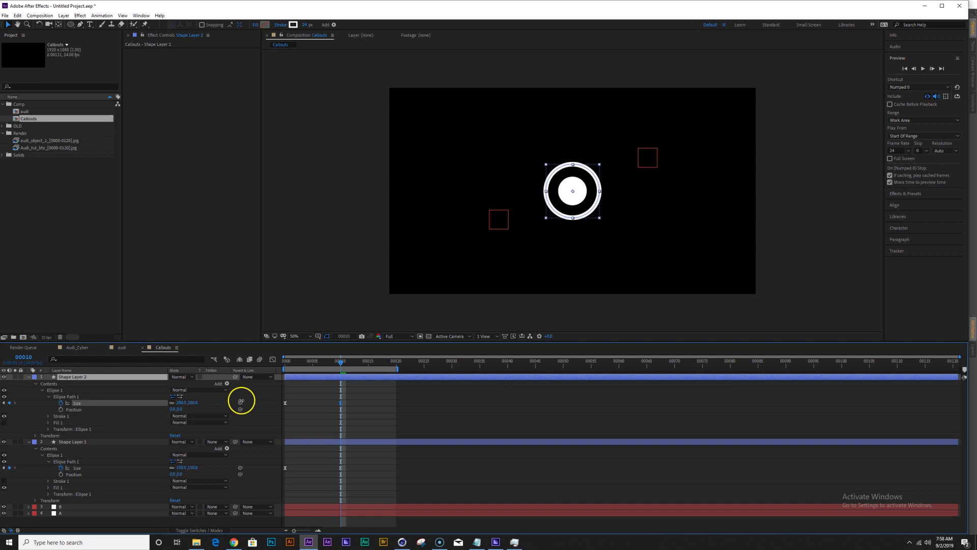
Set the ring's stroke width to 7 and check its growth up to frame 10.
{"action": "left_click", "coordinate": [49, 415]}
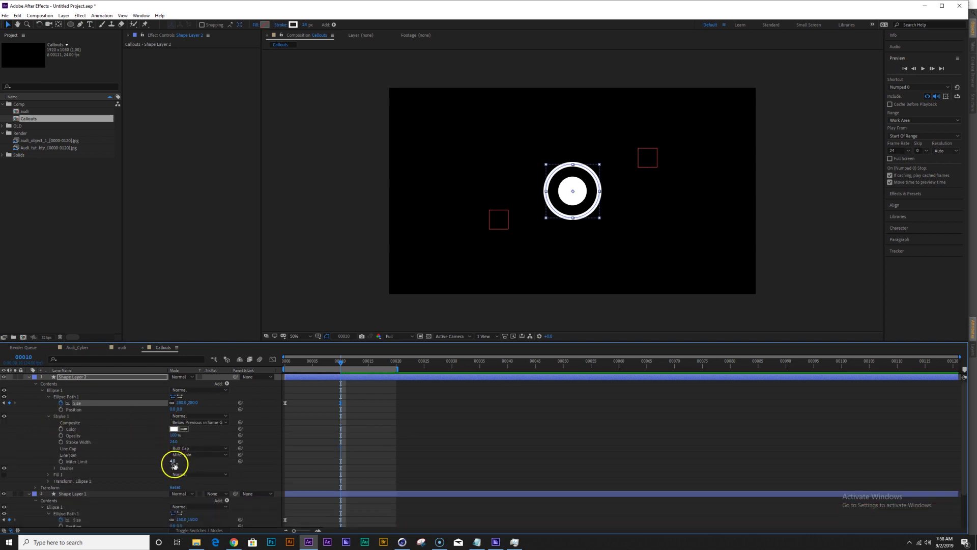
{"action": "left_click_drag", "start_coordinate": [175, 442], "coordinate": [160, 437]}
{"action": "mouse_move", "coordinate": [334, 367]}
{"action": "left_mouse_down"}
{"action": "mouse_move", "coordinate": [244, 366]}
{"action": "mouse_move", "coordinate": [343, 360]}
{"action": "left_mouse_up"}
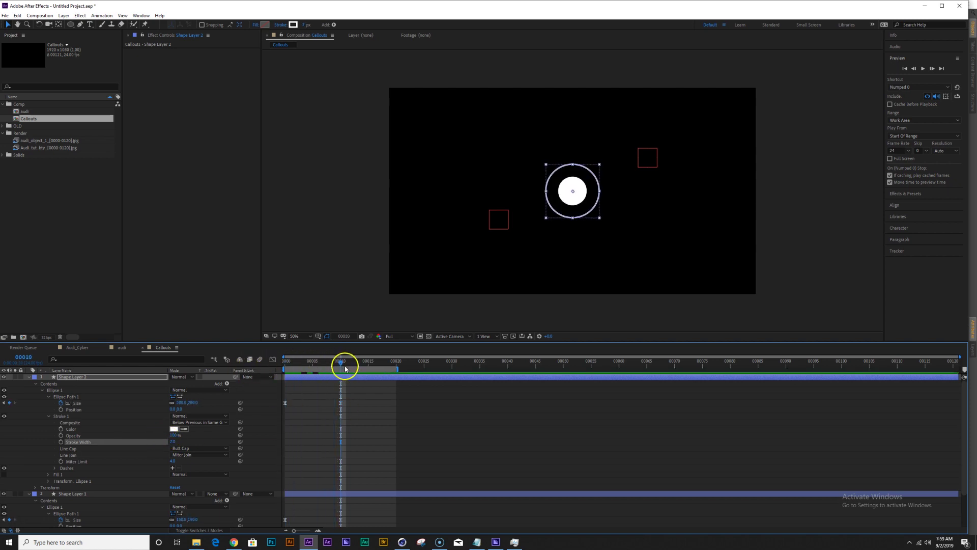
Duplicate the thin ring layer and make the copy's stroke a fainter band 41 px wide.
{"action": "left_click", "coordinate": [72, 377]}
{"action": "key", "text": "ctrl+d"}
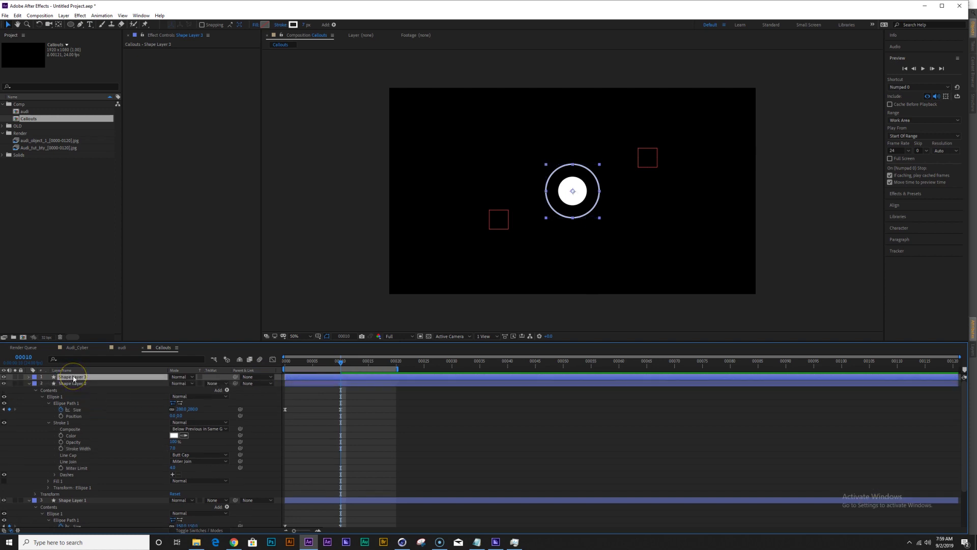
{"action": "left_click", "coordinate": [29, 377]}
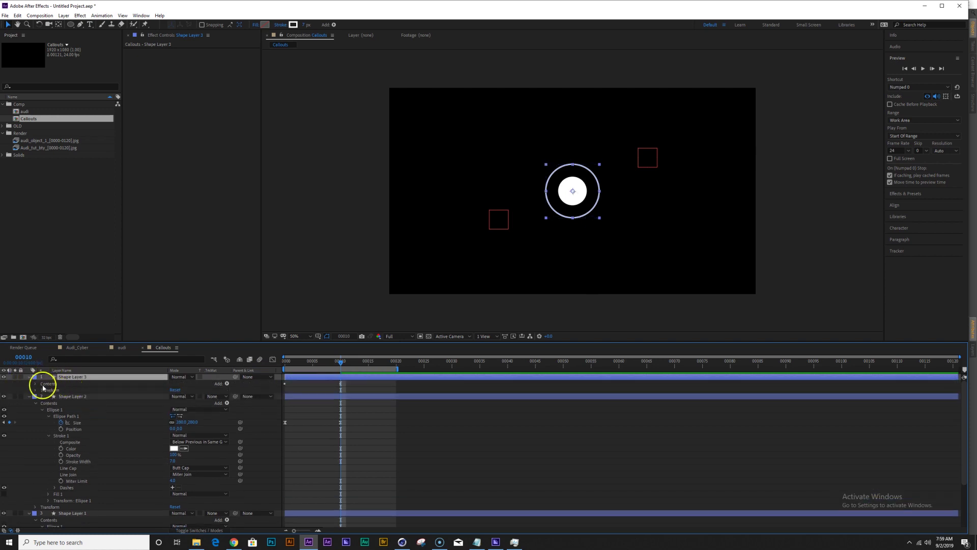
{"action": "left_click", "coordinate": [37, 384]}
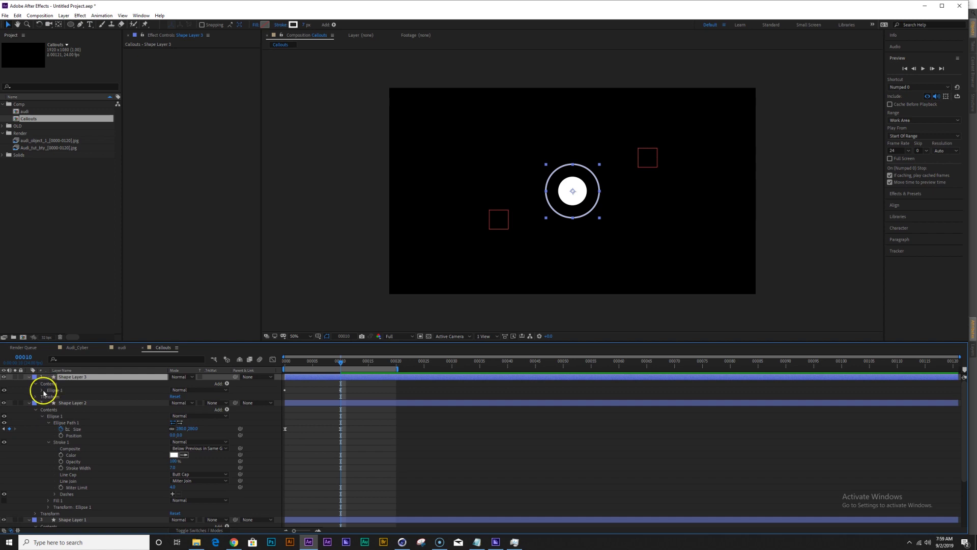
{"action": "left_click", "coordinate": [42, 390]}
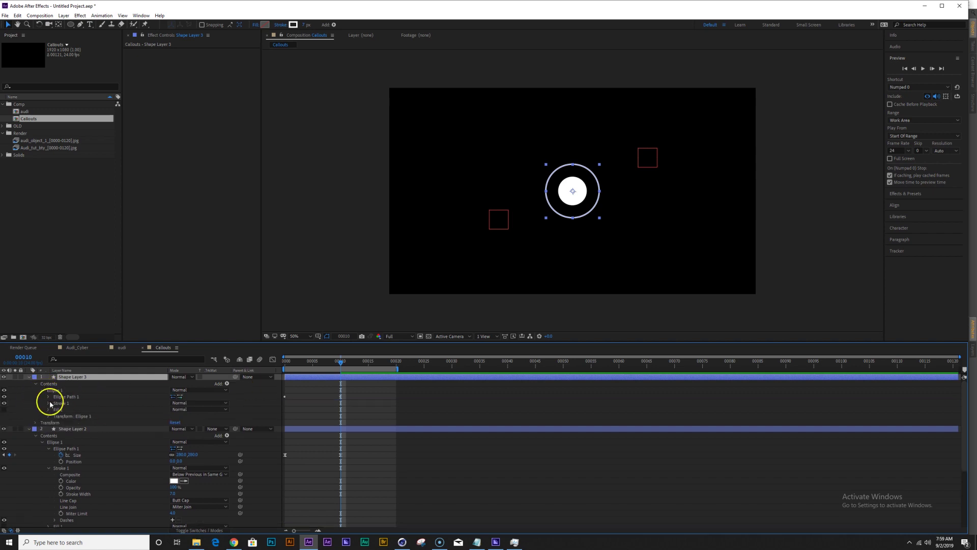
{"action": "left_click", "coordinate": [49, 403]}
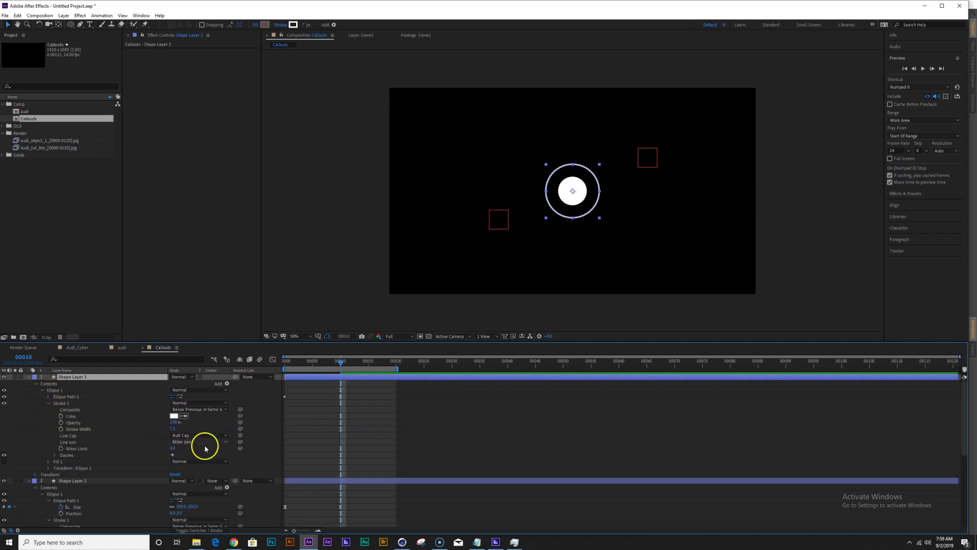
{"action": "left_click", "coordinate": [170, 422]}
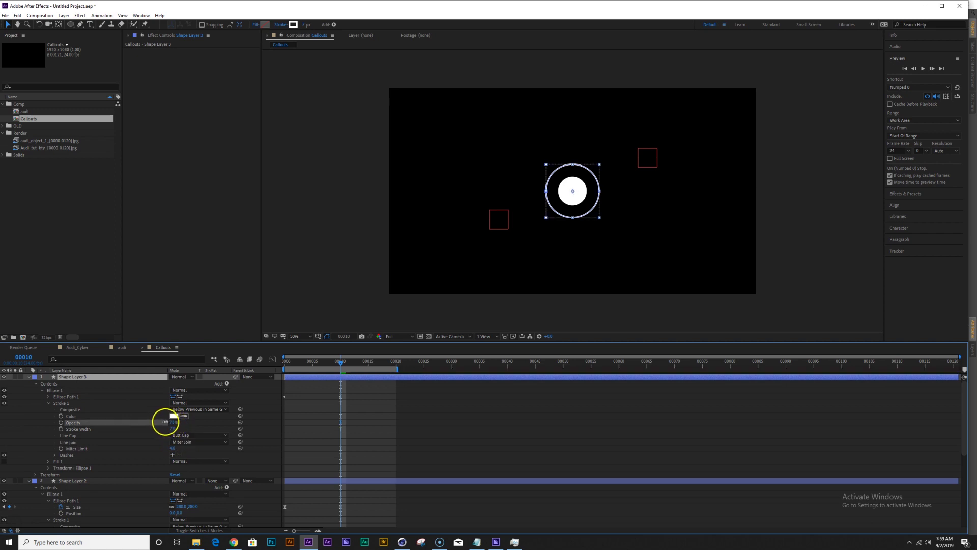
{"action": "mouse_move", "coordinate": [162, 422]}
{"action": "left_mouse_down"}
{"action": "mouse_move", "coordinate": [186, 451]}
{"action": "mouse_move", "coordinate": [176, 426]}
{"action": "mouse_move", "coordinate": [191, 432]}
{"action": "mouse_move", "coordinate": [136, 405]}
{"action": "mouse_move", "coordinate": [198, 403]}
{"action": "left_mouse_up"}
Set the faint ring's size to 302 at frame 10 and its stroke opacity to about 19%.
{"action": "left_click", "coordinate": [49, 397]}
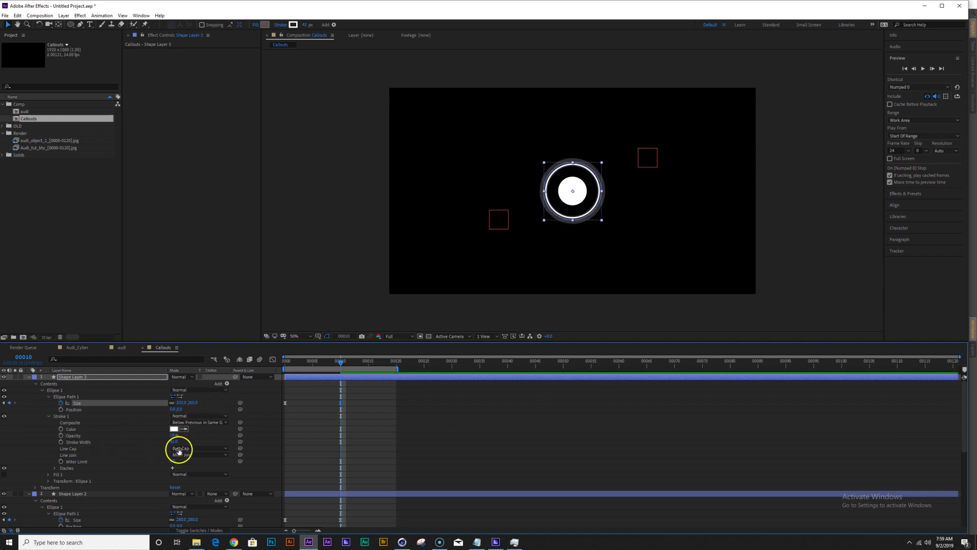
{"action": "left_click_drag", "start_coordinate": [174, 435], "coordinate": [171, 435]}
{"action": "mouse_move", "coordinate": [322, 366]}
{"action": "left_mouse_down"}
{"action": "mouse_move", "coordinate": [299, 369]}
{"action": "mouse_move", "coordinate": [339, 370]}
{"action": "left_mouse_up"}
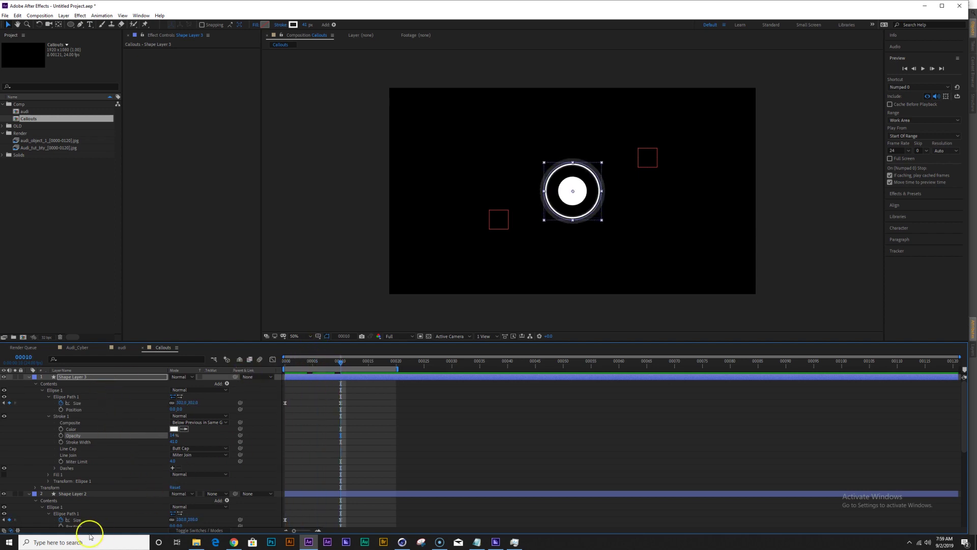
Add Trim Paths to the ellipse group of the thin ring in Shape Layer 2 and set its End to 88%.
{"action": "left_click", "coordinate": [87, 494]}
{"action": "scroll", "coordinate": [102, 503], "scroll_direction": "down", "scroll_amount": 2}
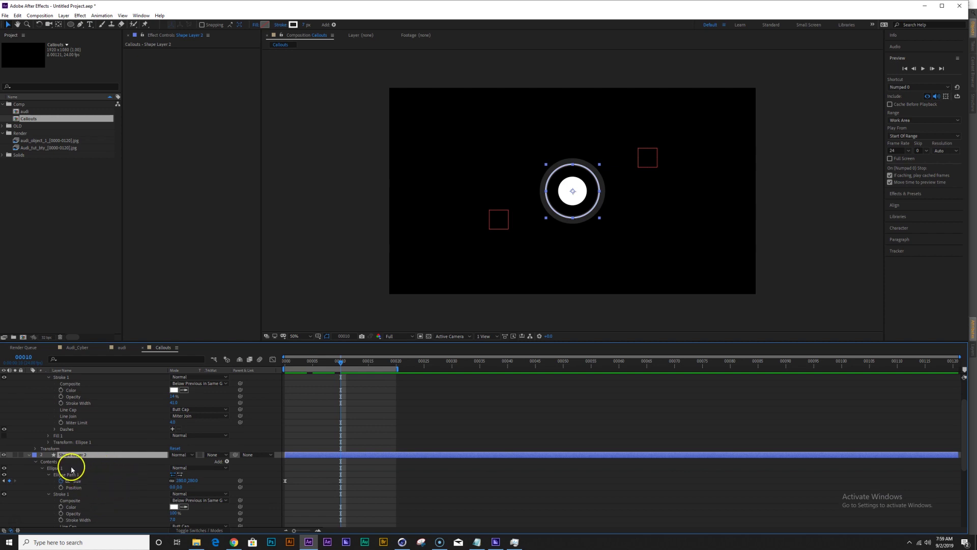
{"action": "scroll", "coordinate": [71, 468], "scroll_direction": "down", "scroll_amount": 4}
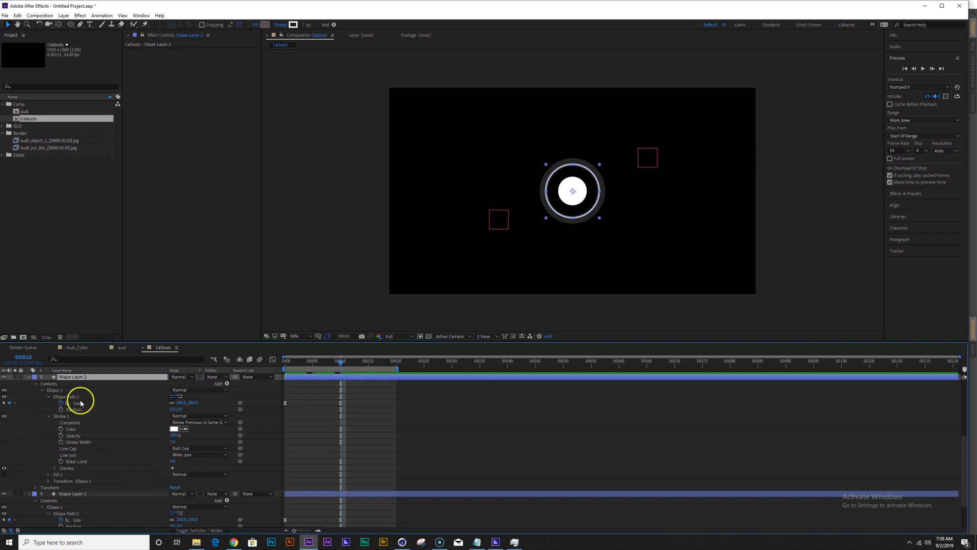
{"action": "left_click", "coordinate": [58, 385]}
{"action": "left_click", "coordinate": [54, 389]}
{"action": "left_click", "coordinate": [226, 383]}
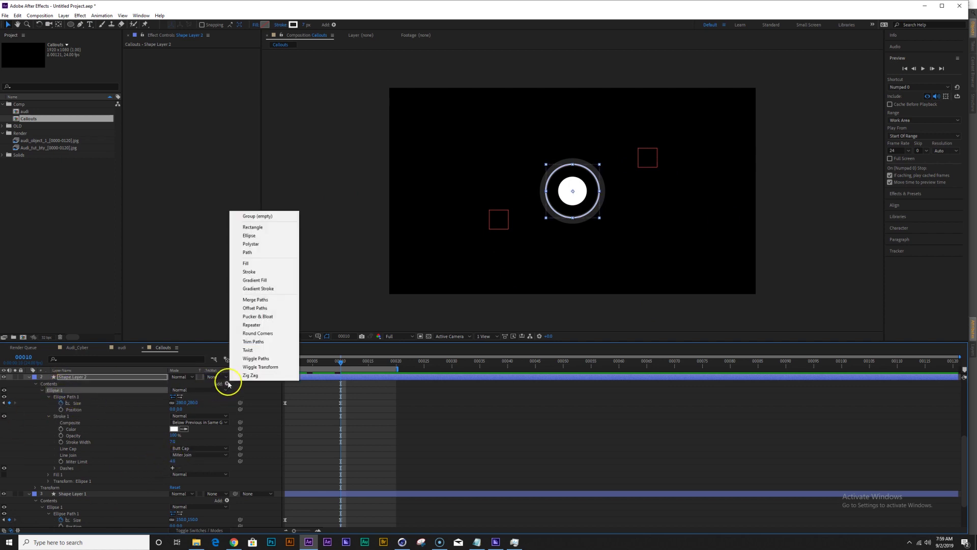
{"action": "left_click", "coordinate": [273, 342]}
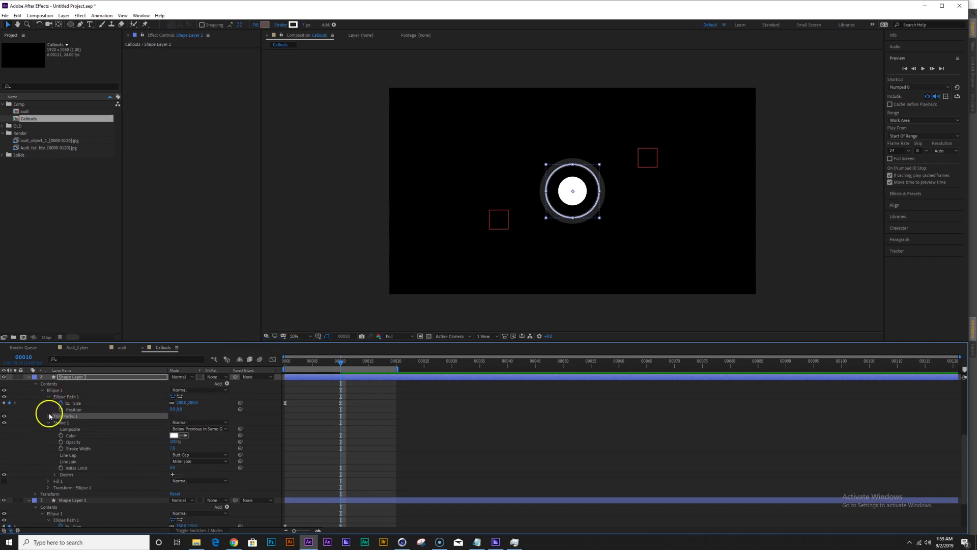
{"action": "left_click", "coordinate": [50, 415]}
{"action": "left_click", "coordinate": [174, 430]}
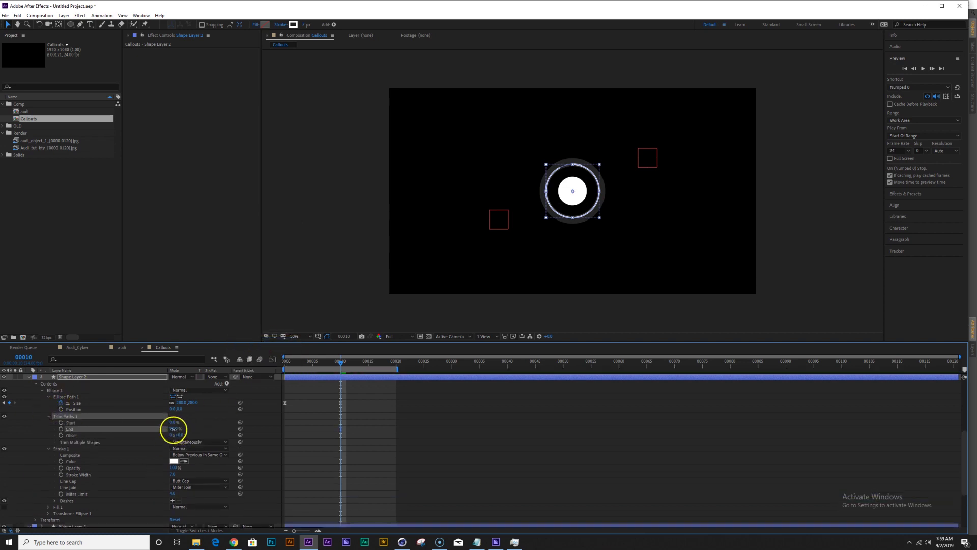
{"action": "left_click_drag", "start_coordinate": [174, 428], "coordinate": [165, 425]}
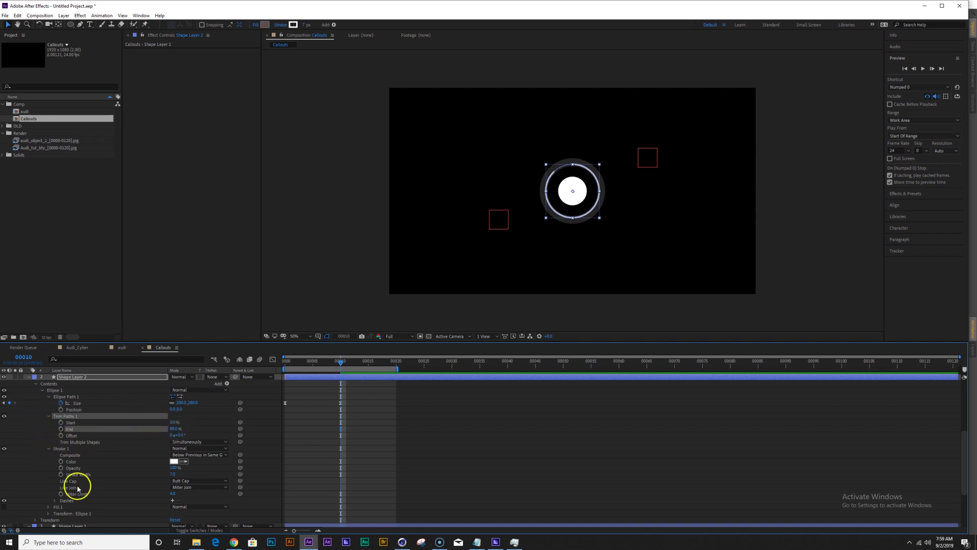
Add the expression wiggle(2,360) to the Rotation of the Ellipse 1 group in Shape Layer 2.
{"action": "scroll", "coordinate": [61, 494], "scroll_direction": "down", "scroll_amount": 3}
{"action": "left_click", "coordinate": [48, 475]}
{"action": "scroll", "coordinate": [116, 465], "scroll_direction": "down", "scroll_amount": 3}
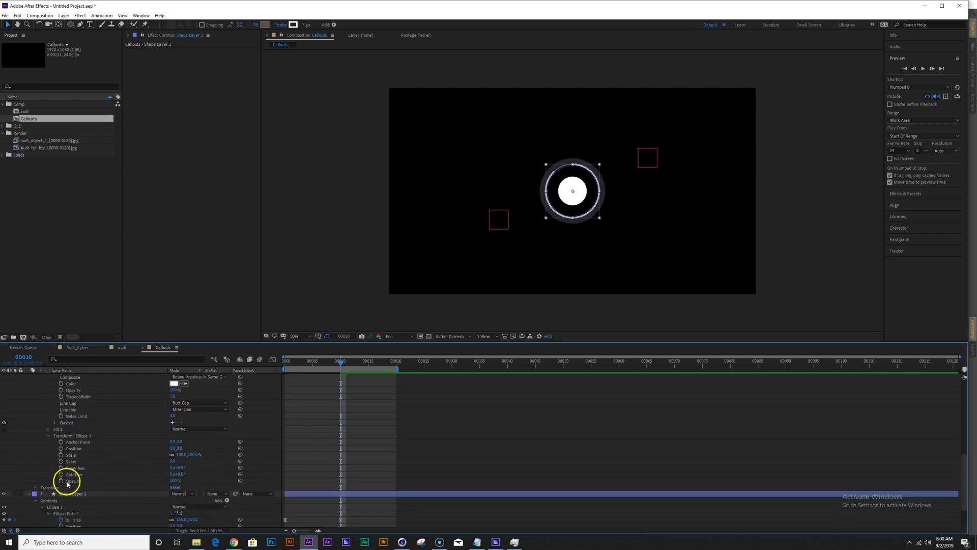
{"action": "left_click", "coordinate": [61, 474], "text": "alt"}
{"action": "type", "text": "wiggle"}
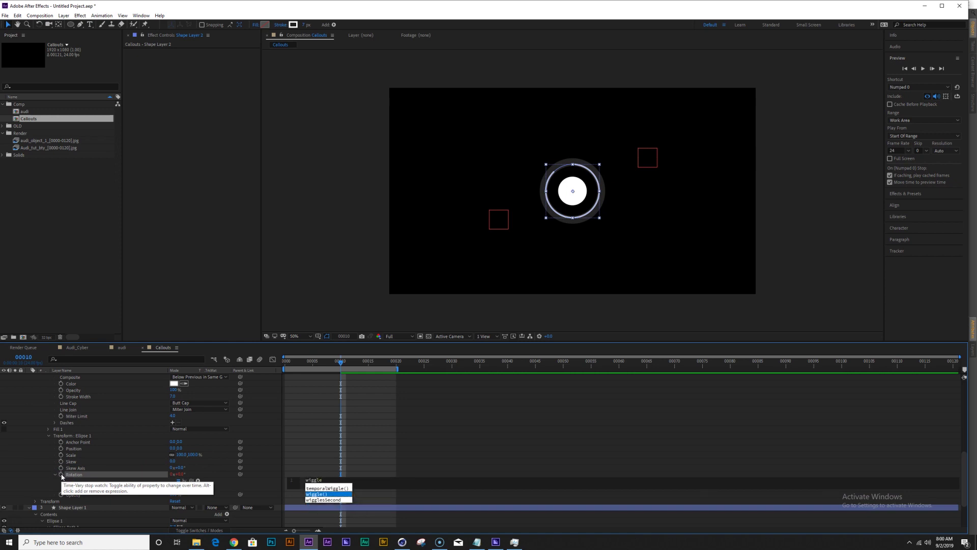
{"action": "key", "text": "Return"}
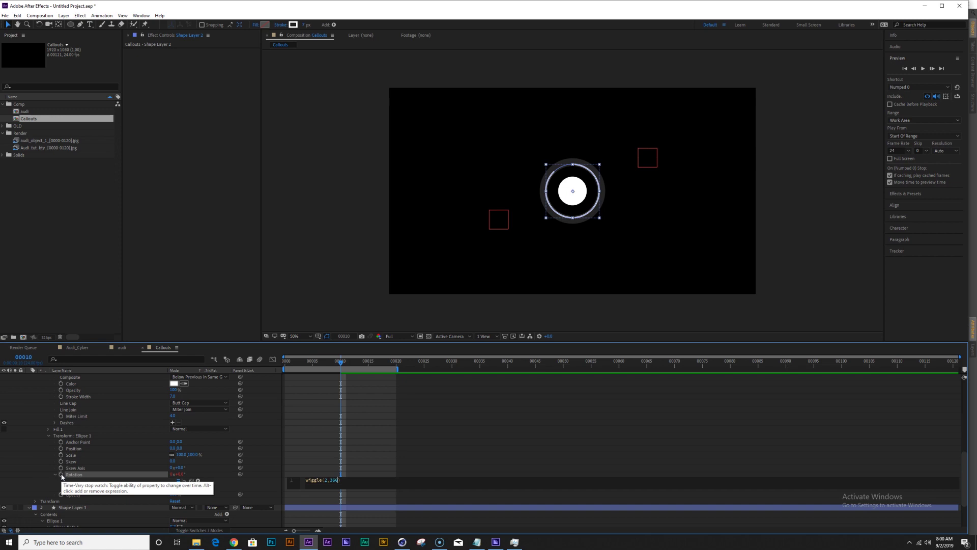
{"action": "key", "text": "KP_Enter"}
{"action": "left_click", "coordinate": [345, 424]}
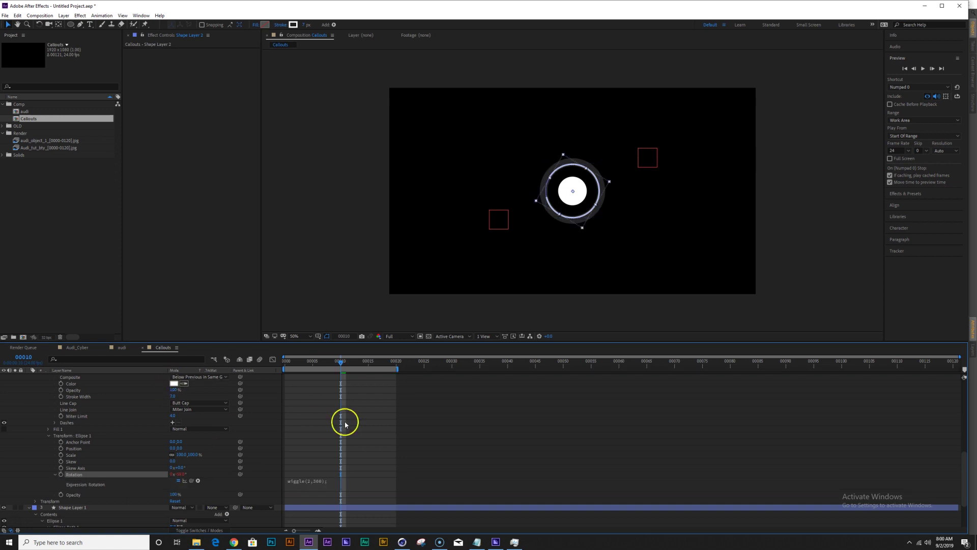
Extend the work area to about frame 48 and preview the ring's wiggling rotation.
{"action": "left_click_drag", "start_coordinate": [415, 370], "coordinate": [556, 391]}
{"action": "key", "text": "space"}
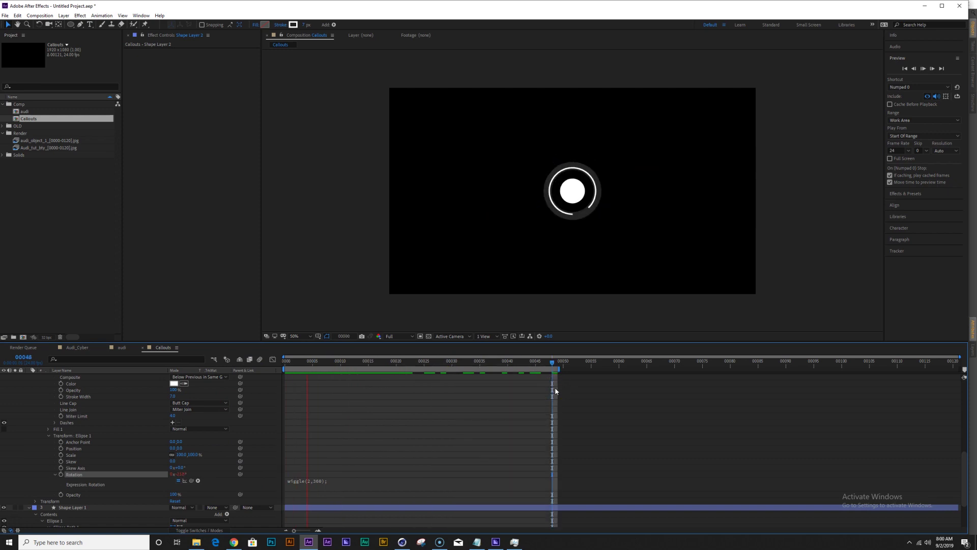
{"action": "left_click", "coordinate": [554, 387]}
{"action": "left_click", "coordinate": [312, 390]}
Show only the keyframed properties, offset Shape Layer 2 to start at frame 3 and Shape Layer 3 at frame 6, and preview the stagger.
{"action": "scroll", "coordinate": [108, 463], "scroll_direction": "up", "scroll_amount": 5}
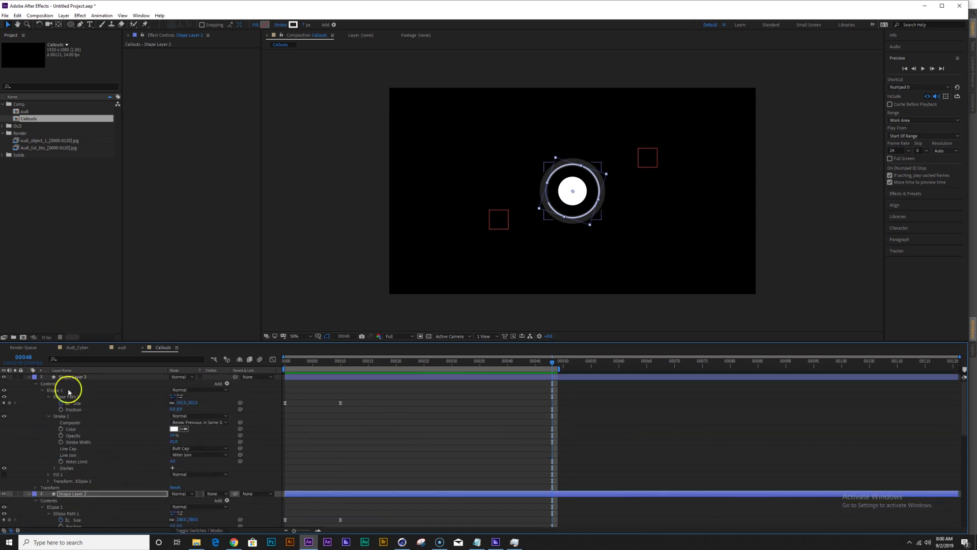
{"action": "key", "text": "ctrl+a"}
{"action": "key", "text": "u"}
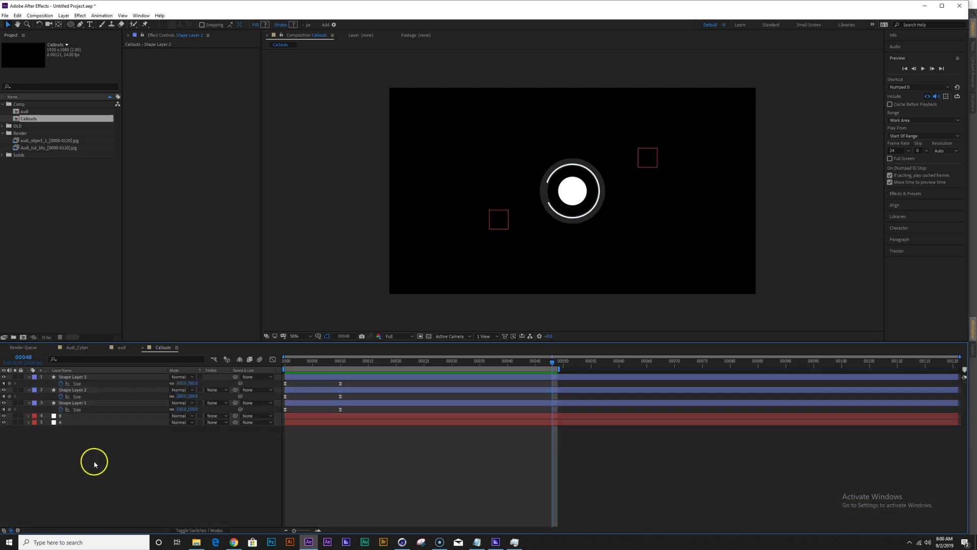
{"action": "left_click", "coordinate": [337, 391]}
{"action": "left_click_drag", "start_coordinate": [338, 392], "coordinate": [372, 379]}
{"action": "key", "text": "space"}
{"action": "left_click_drag", "start_coordinate": [340, 377], "coordinate": [329, 374]}
{"action": "key", "text": "space"}
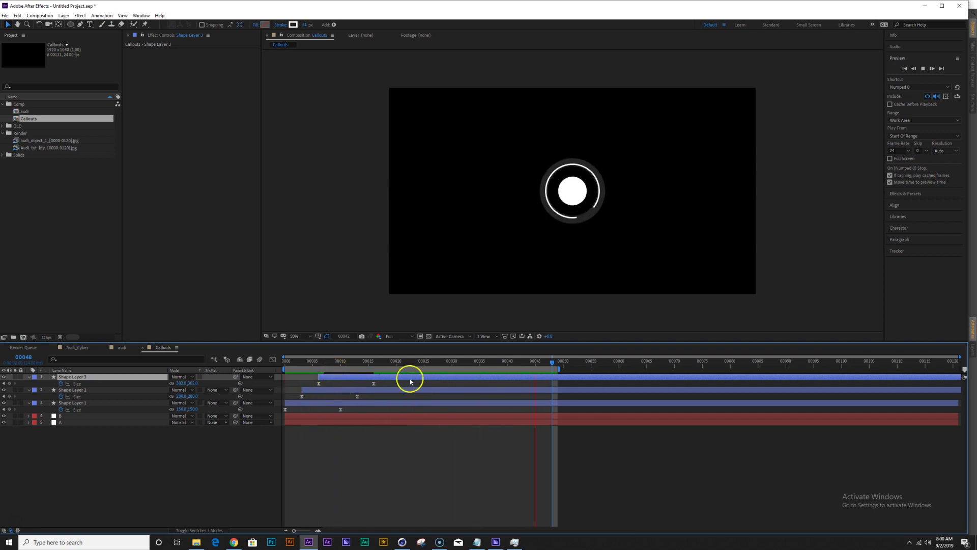
{"action": "key", "text": "space"}
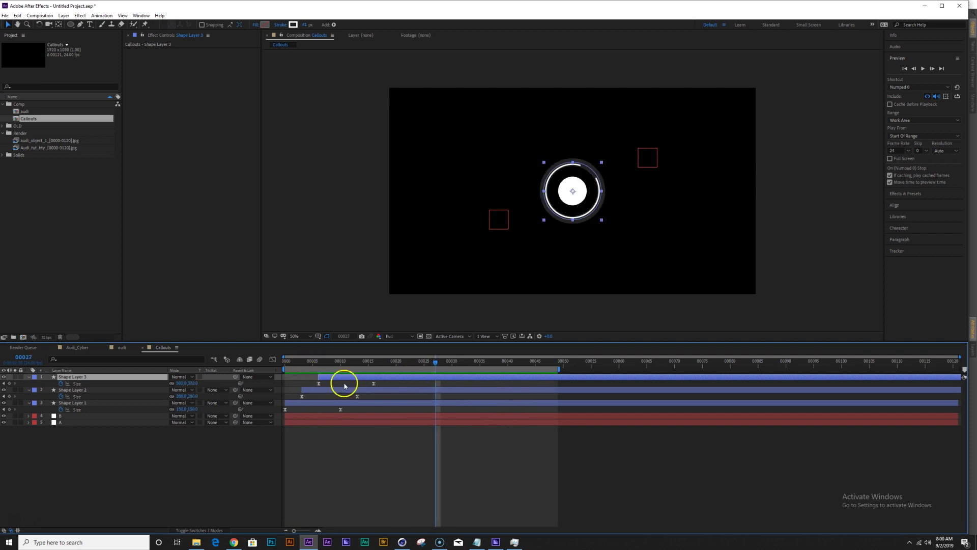
Pre-compose Shape Layers 1 to 3 into a new composition named Target, moving all attributes into it.
{"action": "left_click", "coordinate": [72, 402]}
{"action": "left_click", "coordinate": [79, 377], "text": "shift"}
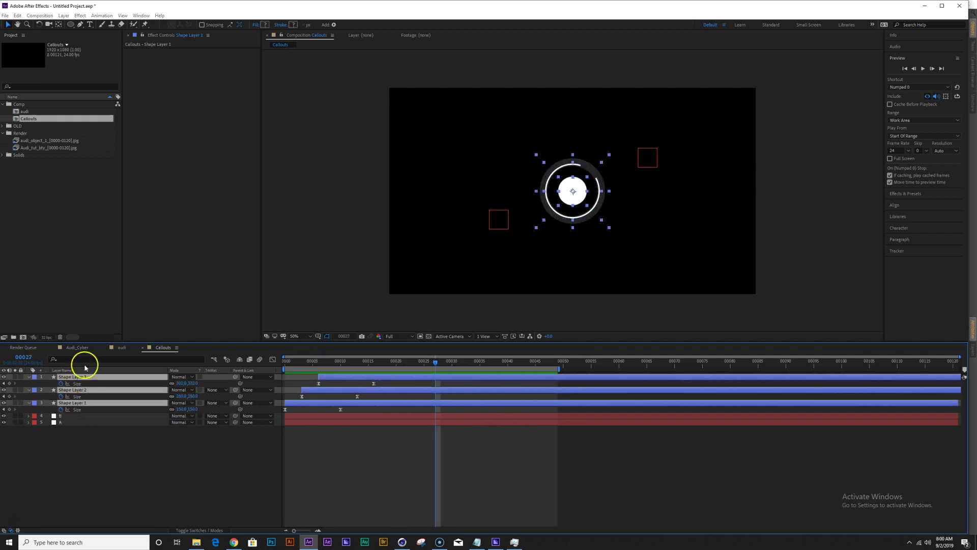
{"action": "key", "text": "ctrl+shift+c"}
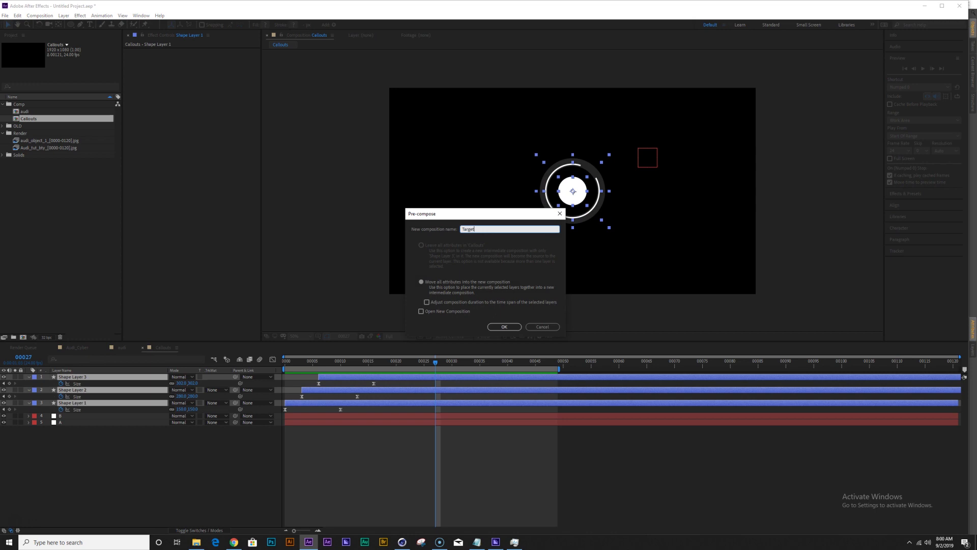
{"action": "key", "text": "Return"}
Reveal the layers' positions and link the Target layer's Position to null A with the expression thisComp.layer("A").transform.position;.
{"action": "left_click_drag", "start_coordinate": [285, 362], "coordinate": [352, 362]}
{"action": "left_click", "coordinate": [72, 390]}
{"action": "left_click", "coordinate": [74, 378], "text": "shift"}
{"action": "key", "text": "p"}
{"action": "left_click", "coordinate": [68, 446]}
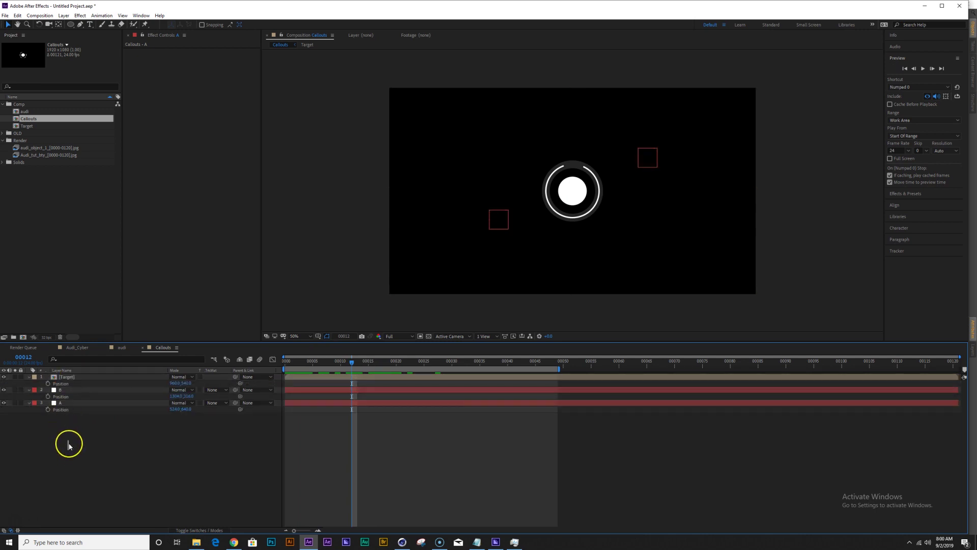
{"action": "left_click", "coordinate": [70, 379]}
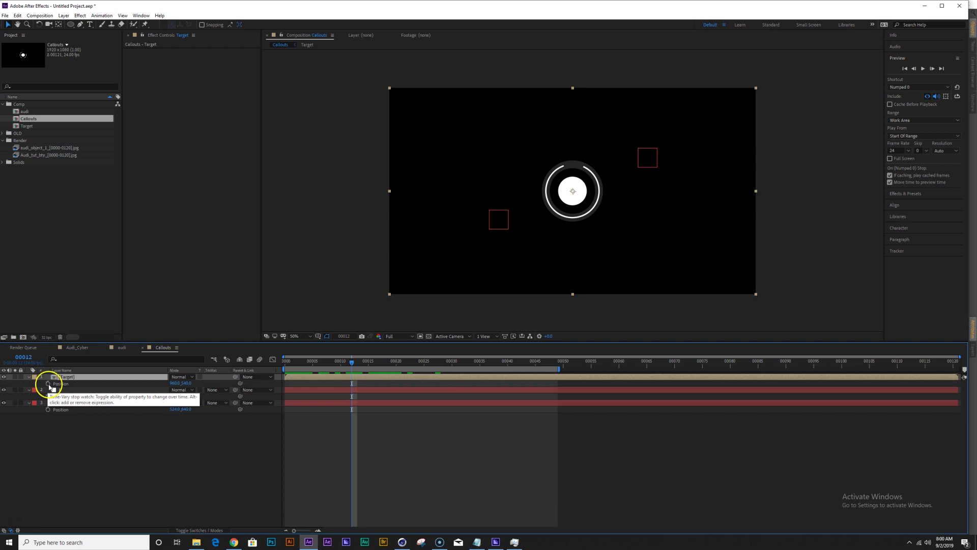
{"action": "left_click", "coordinate": [48, 384], "text": "alt"}
{"action": "left_click_drag", "start_coordinate": [192, 389], "coordinate": [79, 426]}
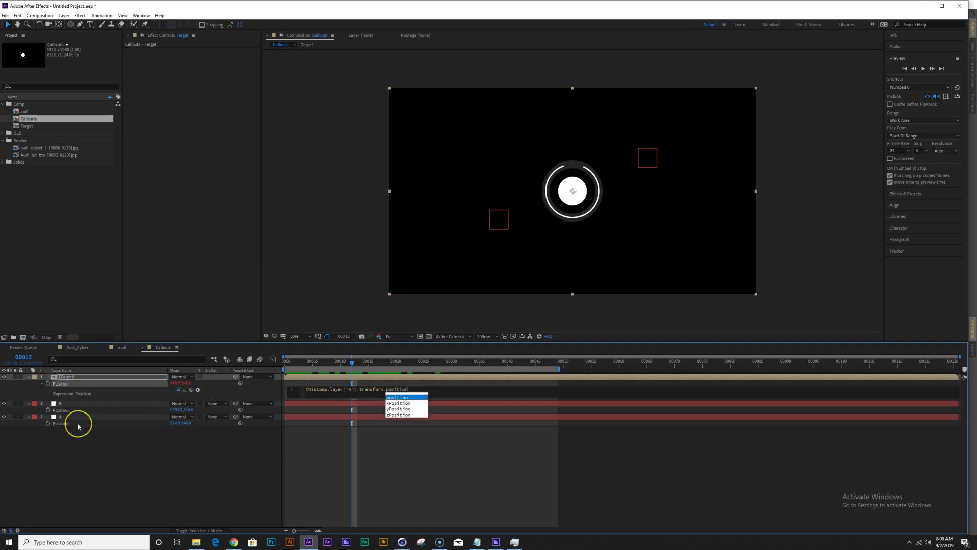
{"action": "type", "text": ";"}
{"action": "key", "text": "KP_Enter"}
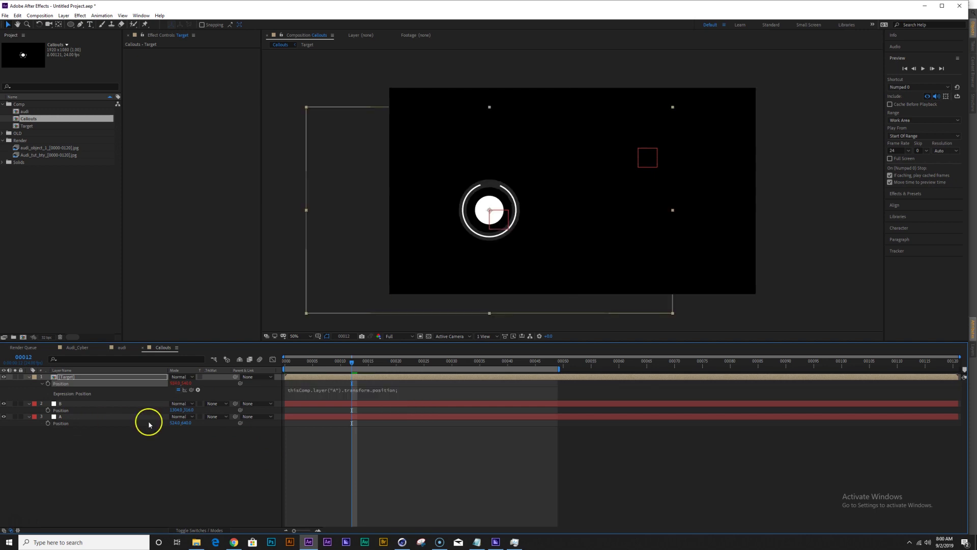
Move null A toward the lower-left corner of the composition and scale the Target layer to 44%.
{"action": "left_click", "coordinate": [59, 416]}
{"action": "left_click_drag", "start_coordinate": [498, 217], "coordinate": [452, 249]}
{"action": "left_click", "coordinate": [68, 379]}
{"action": "key", "text": "s"}
{"action": "left_click_drag", "start_coordinate": [182, 383], "coordinate": [162, 386]}
{"action": "left_click_drag", "start_coordinate": [351, 362], "coordinate": [424, 397]}
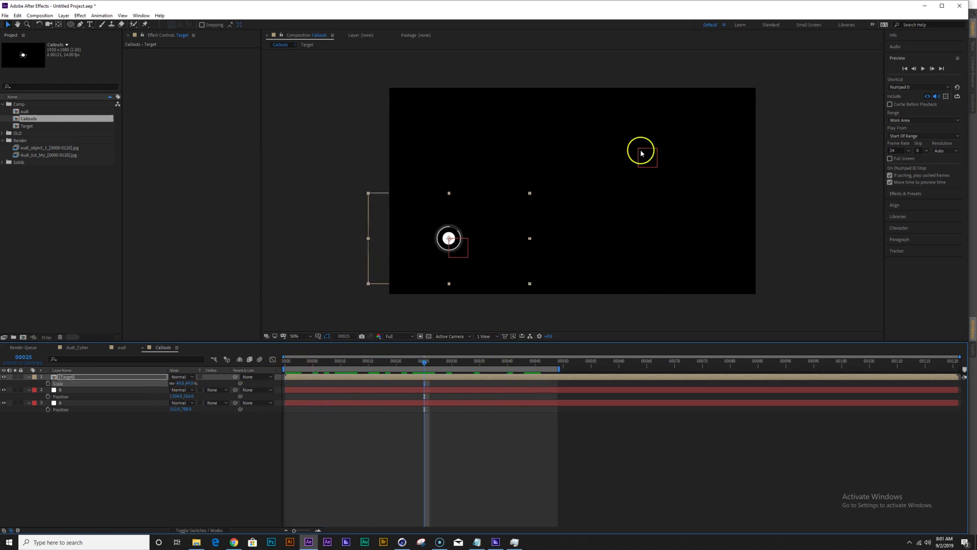
Move null B horizontally closer to the centre of the composition, keeping it in the upper half.
{"action": "left_click", "coordinate": [646, 168]}
{"action": "left_click", "coordinate": [646, 167]}
{"action": "left_click_drag", "start_coordinate": [650, 162], "coordinate": [609, 166]}
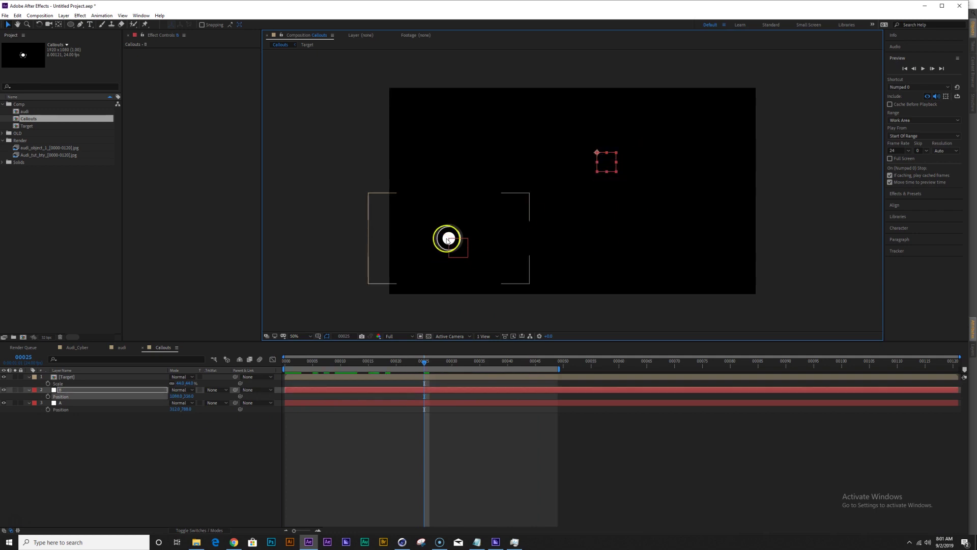
Create a solid layer named Line and apply the Beam effect to it.
{"action": "left_click", "coordinate": [161, 472]}
{"action": "key", "text": "ctrl+y"}
{"action": "type", "text": "Line"}
{"action": "key", "text": "Return"}
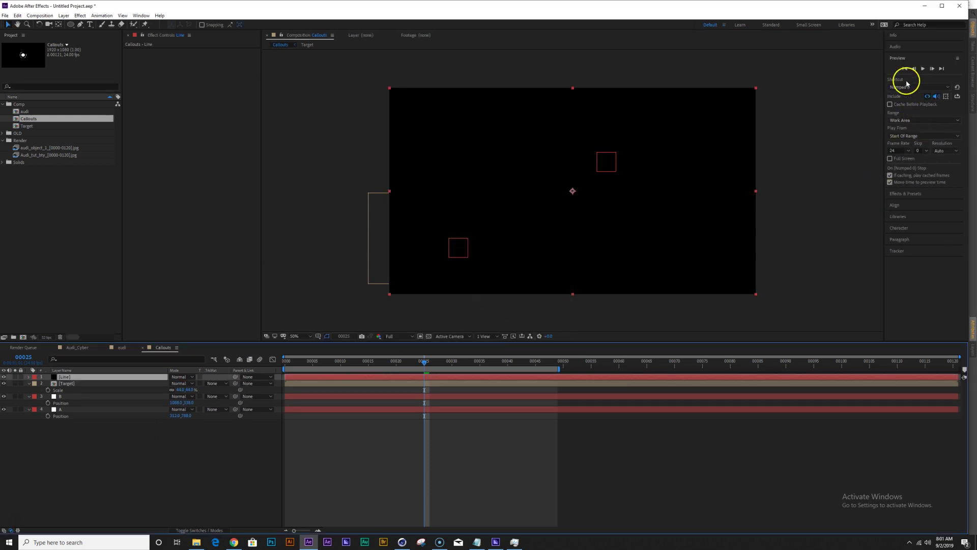
{"action": "left_click", "coordinate": [907, 193]}
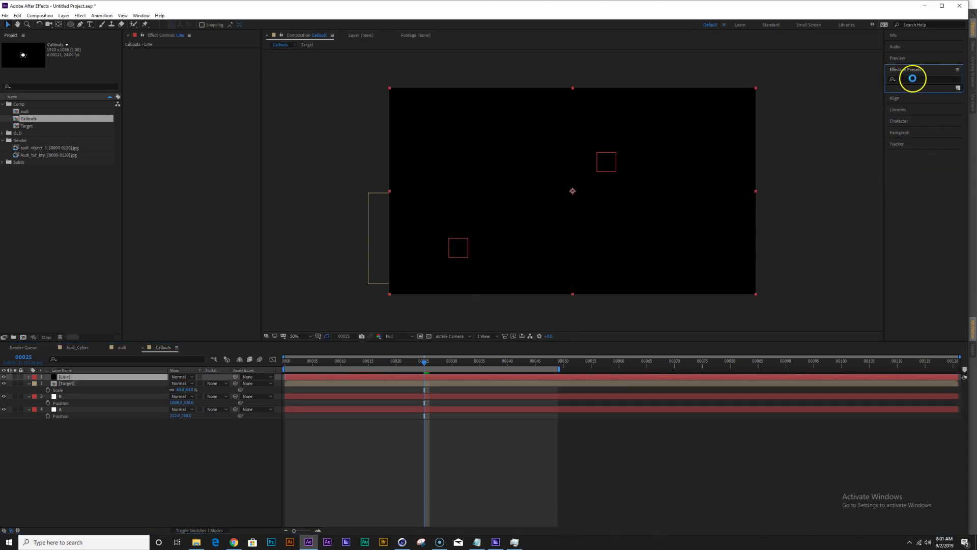
{"action": "left_click", "coordinate": [913, 79]}
{"action": "type", "text": "beam"}
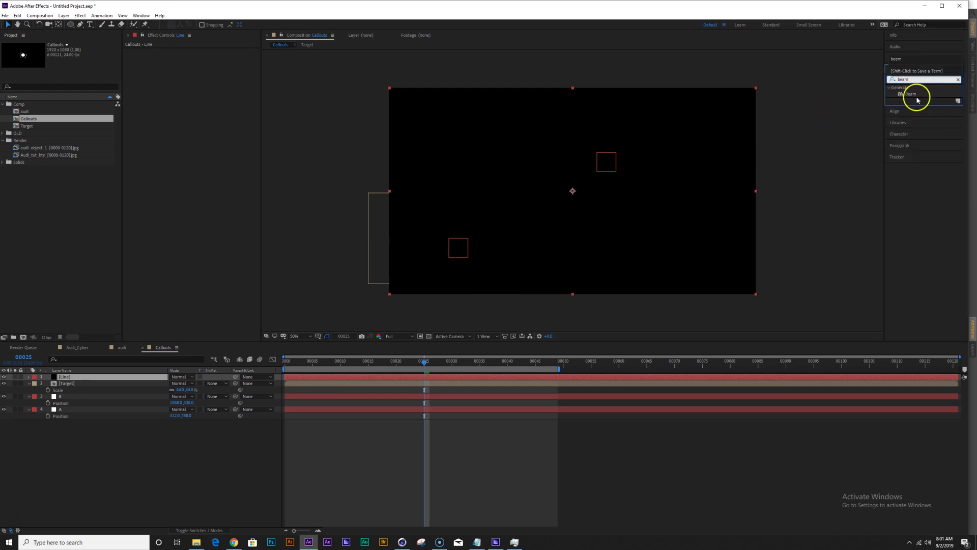
{"action": "double_click", "coordinate": [911, 95]}
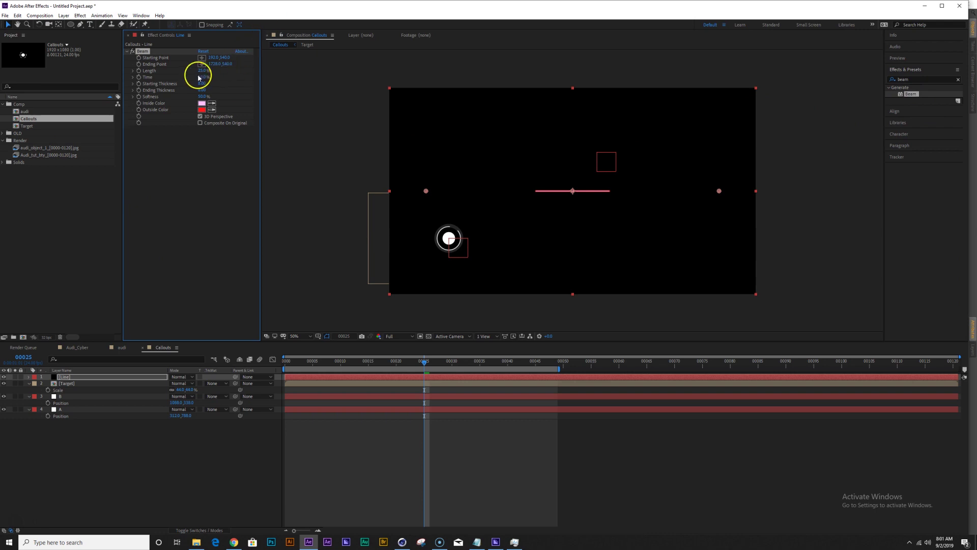
Set the beam's length to 100% and softness to 0%, and make its inside and outside colors white.
{"action": "left_click_drag", "start_coordinate": [203, 75], "coordinate": [347, 86]}
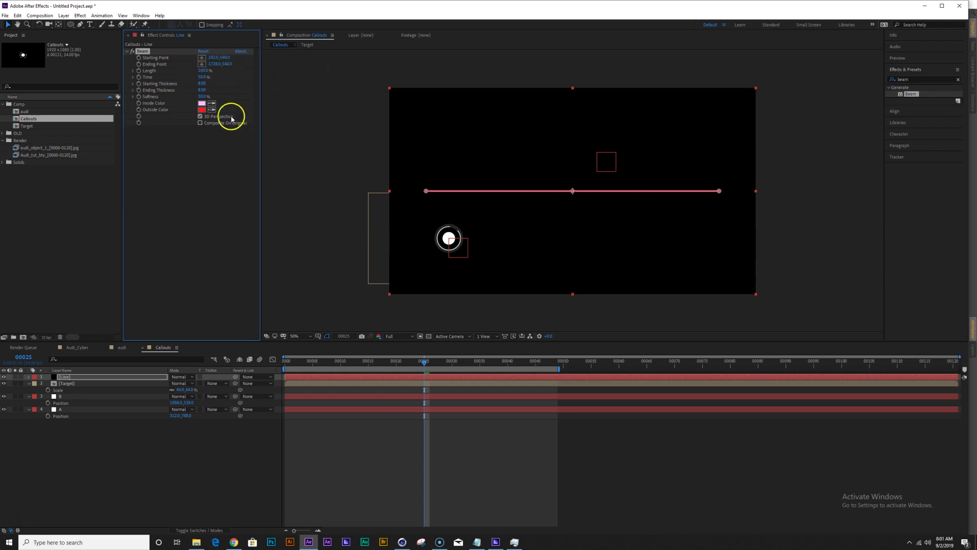
{"action": "left_click", "coordinate": [201, 106]}
{"action": "left_click", "coordinate": [399, 375]}
{"action": "left_click", "coordinate": [539, 303]}
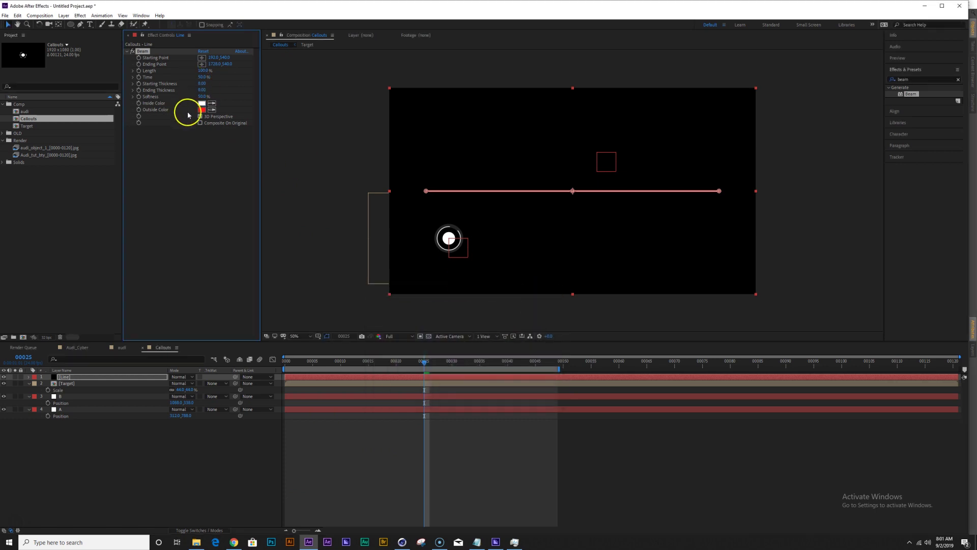
{"action": "left_click", "coordinate": [202, 110]}
{"action": "left_click", "coordinate": [399, 375]}
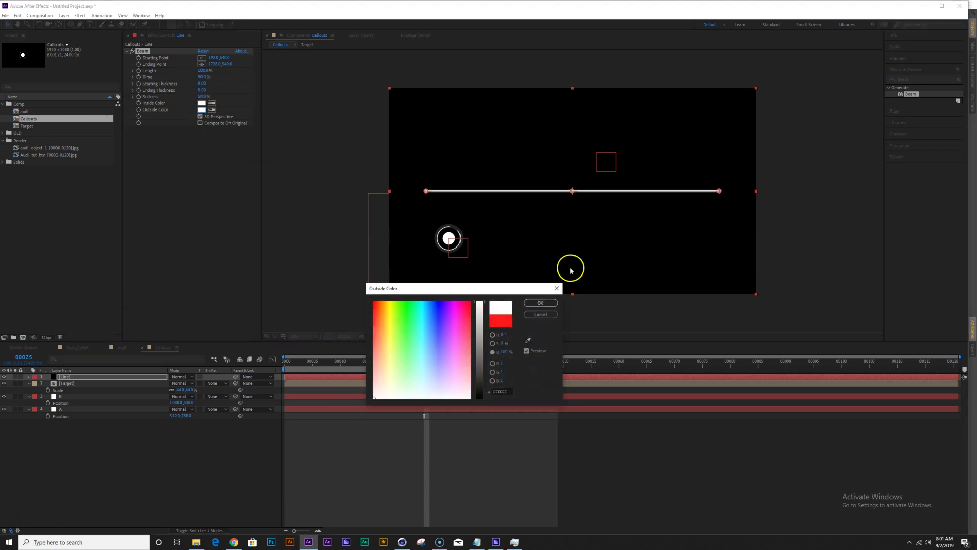
{"action": "left_click", "coordinate": [539, 303]}
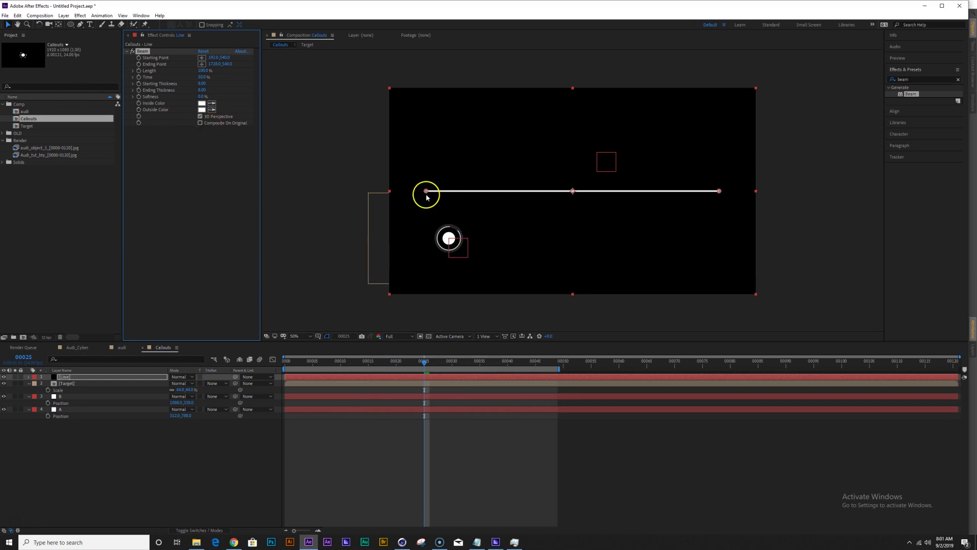
Place the beam's start on the Target circle, pull its end inward, and link its Starting Point to null A's position.
{"action": "left_click_drag", "start_coordinate": [427, 193], "coordinate": [451, 239]}
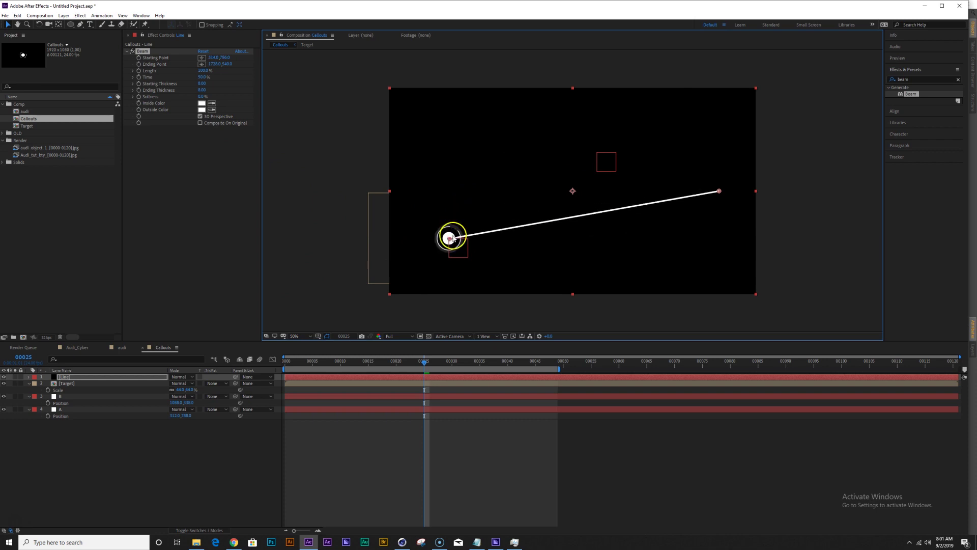
{"action": "left_click_drag", "start_coordinate": [721, 192], "coordinate": [644, 194]}
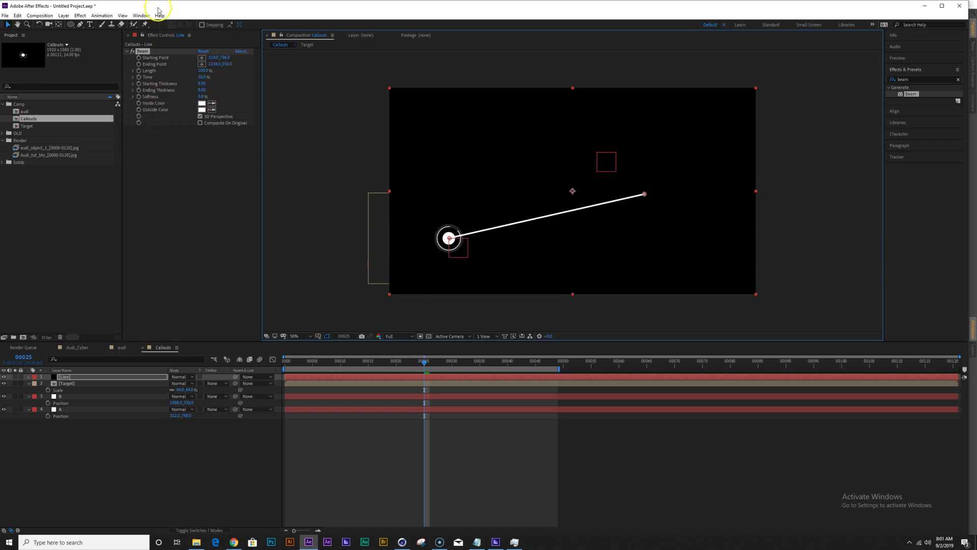
{"action": "left_click", "coordinate": [139, 57], "text": "alt"}
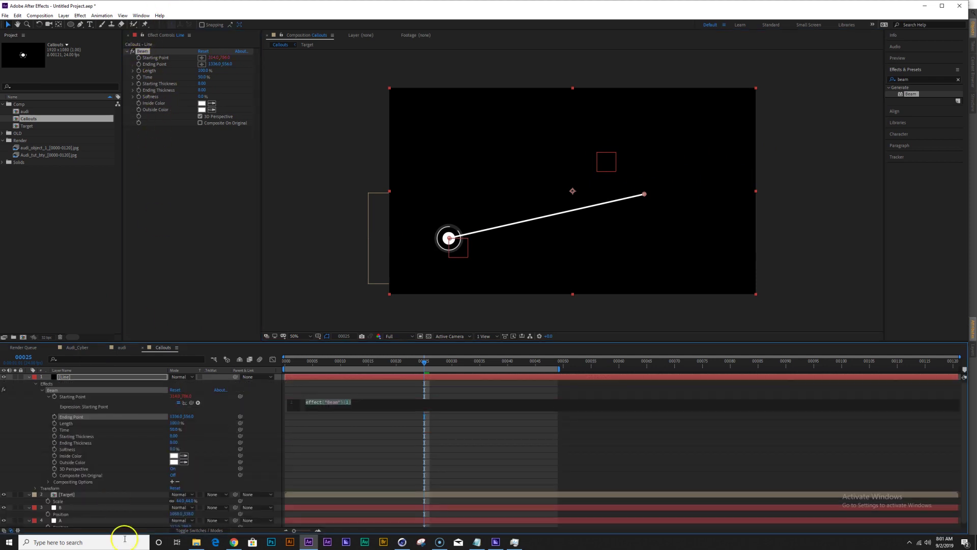
{"action": "left_click_drag", "start_coordinate": [192, 402], "coordinate": [67, 524]}
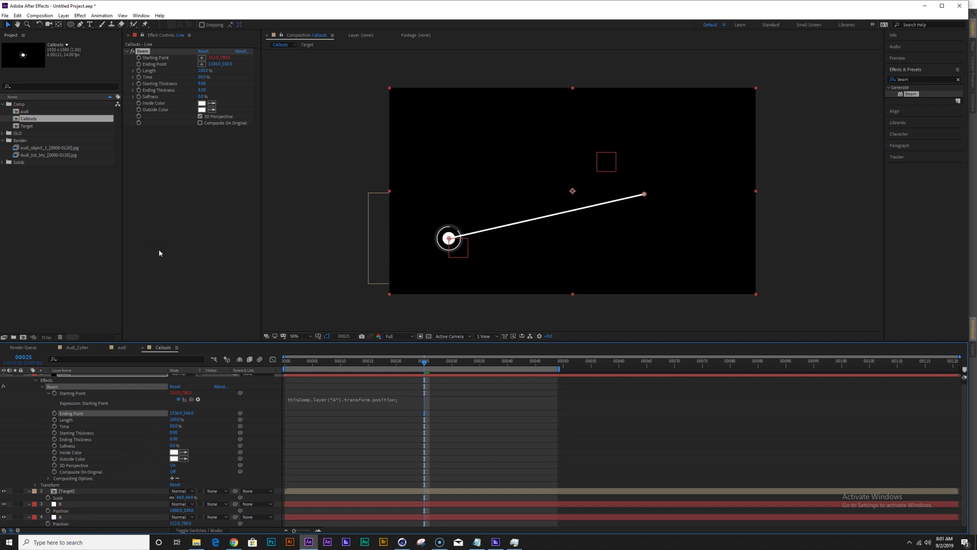
Add an expression to the beam's Ending Point and try to link it to a null's position.
{"action": "left_click", "coordinate": [139, 64], "text": "alt"}
{"action": "left_click_drag", "start_coordinate": [189, 423], "coordinate": [71, 523]}
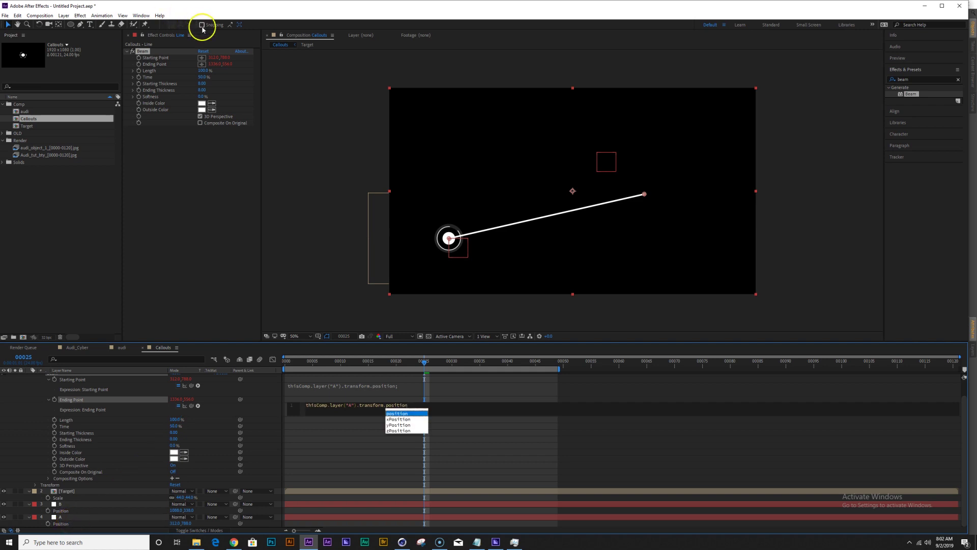
{"action": "left_click_drag", "start_coordinate": [191, 406], "coordinate": [69, 507]}
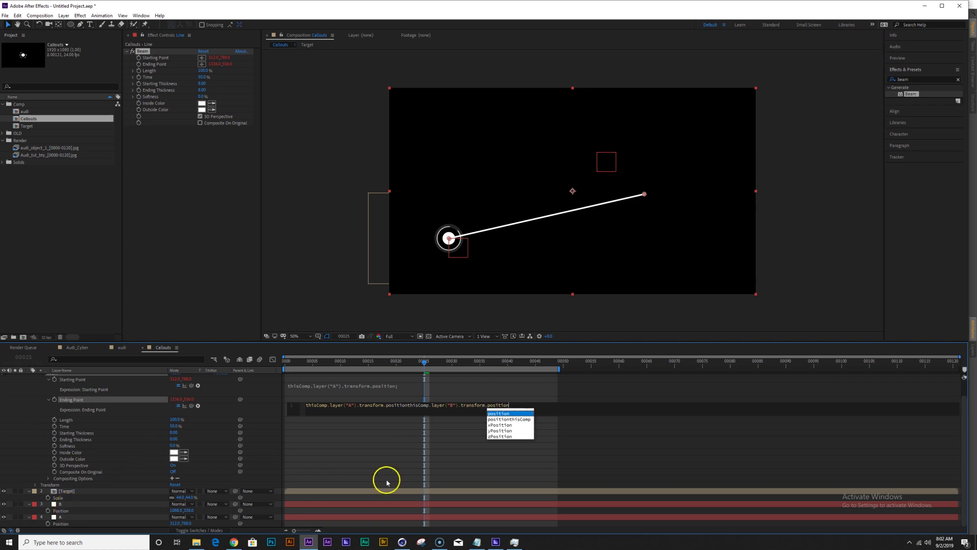
Clear the faulty Ending Point expression and link the beam's Ending Point to null B's position, ending the expression with a semicolon.
{"action": "left_click", "coordinate": [516, 404]}
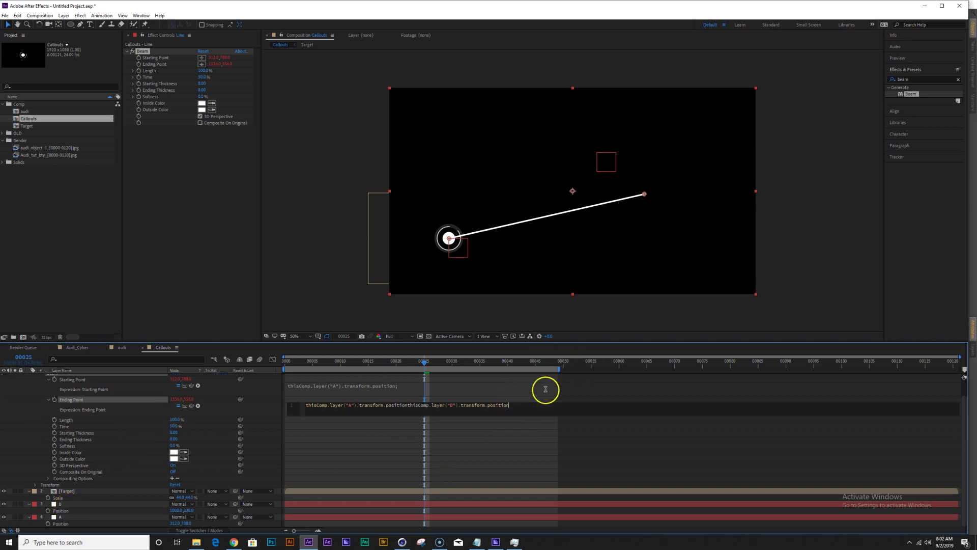
{"action": "key", "text": "BackSpace"}
{"action": "key", "text": "BackSpace"}
{"action": "key", "text": "BackSpace"}
{"action": "key", "text": "BackSpace"}
{"action": "key", "text": "BackSpace"}
{"action": "key", "text": "BackSpace"}
{"action": "key", "text": "BackSpace"}
{"action": "key", "text": "BackSpace"}
{"action": "key", "text": "BackSpace"}
{"action": "key", "text": "BackSpace"}
{"action": "key", "text": "BackSpace"}
{"action": "key", "text": "BackSpace"}
{"action": "key", "text": "BackSpace"}
{"action": "key", "text": "BackSpace"}
{"action": "key", "text": "BackSpace"}
{"action": "key", "text": "BackSpace"}
{"action": "key", "text": "BackSpace"}
{"action": "key", "text": "BackSpace"}
{"action": "key", "text": "BackSpace"}
{"action": "key", "text": "BackSpace"}
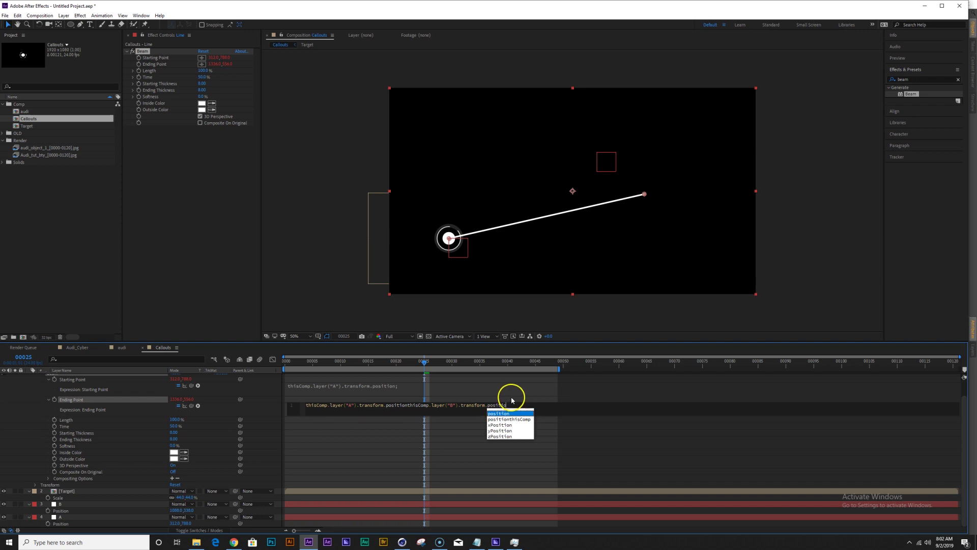
{"action": "key", "text": "BackSpace"}
{"action": "key", "text": "BackSpace"}
{"action": "key", "text": "BackSpace"}
{"action": "key", "text": "BackSpace"}
{"action": "key", "text": "BackSpace"}
{"action": "key", "text": "BackSpace"}
{"action": "key", "text": "BackSpace"}
{"action": "key", "text": "BackSpace"}
{"action": "key", "text": "BackSpace"}
{"action": "key", "text": "BackSpace"}
{"action": "key", "text": "BackSpace"}
{"action": "key", "text": "BackSpace"}
{"action": "key", "text": "BackSpace"}
{"action": "key", "text": "BackSpace"}
{"action": "key", "text": "BackSpace"}
{"action": "key", "text": "BackSpace"}
{"action": "key", "text": "BackSpace"}
{"action": "key", "text": "BackSpace"}
{"action": "key", "text": "BackSpace"}
{"action": "key", "text": "BackSpace"}
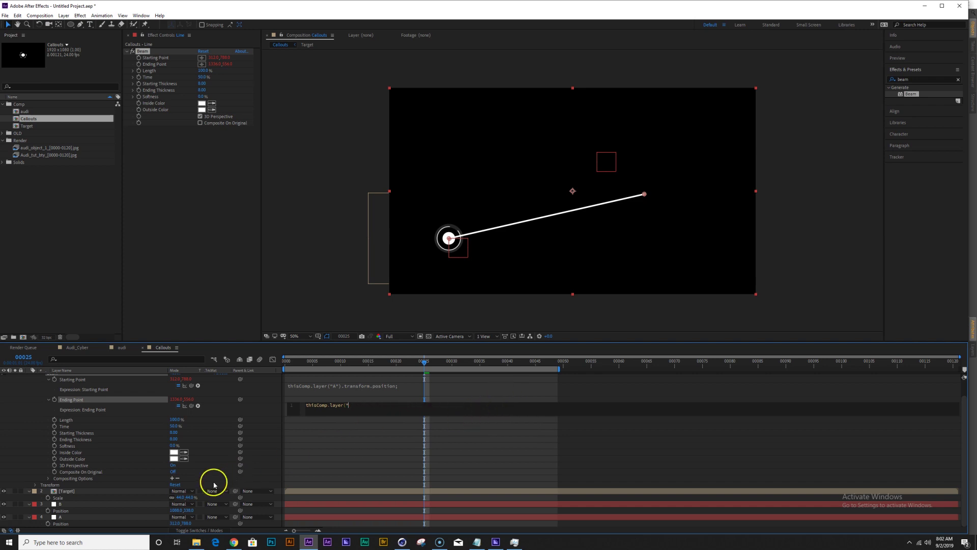
{"action": "left_click_drag", "start_coordinate": [193, 401], "coordinate": [64, 510]}
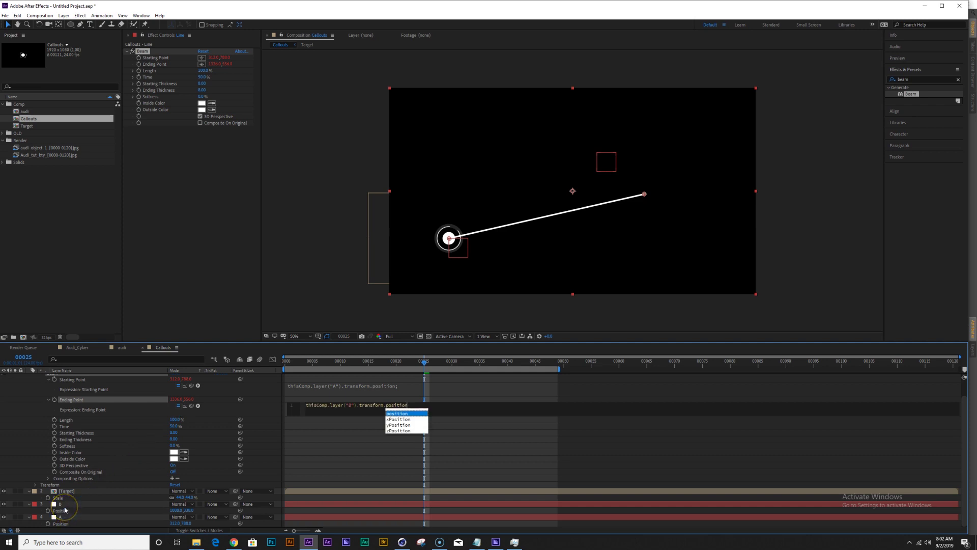
{"action": "type", "text": ";"}
{"action": "key", "text": "KP_Enter"}
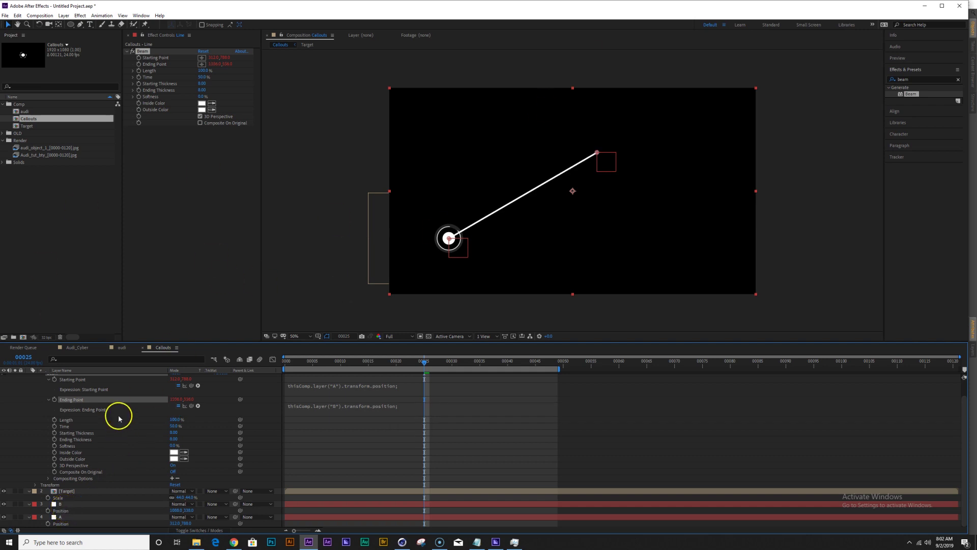
Collapse the Line layer's properties, move null B inward to about 885, 380, and select the Line layer.
{"action": "scroll", "coordinate": [65, 395], "scroll_direction": "up", "scroll_amount": 1}
{"action": "left_click", "coordinate": [29, 377]}
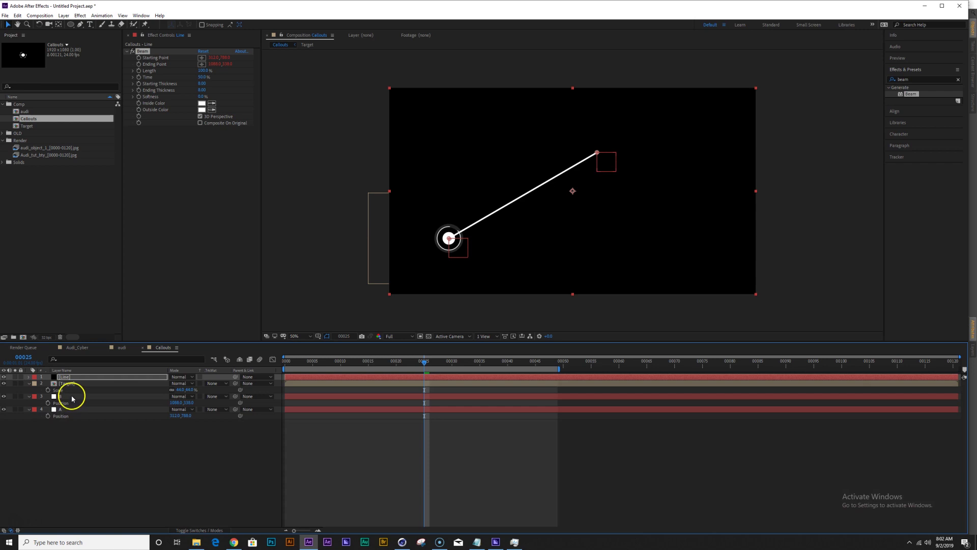
{"action": "left_click", "coordinate": [72, 397]}
{"action": "left_click_drag", "start_coordinate": [607, 162], "coordinate": [567, 170]}
{"action": "left_click", "coordinate": [71, 376]}
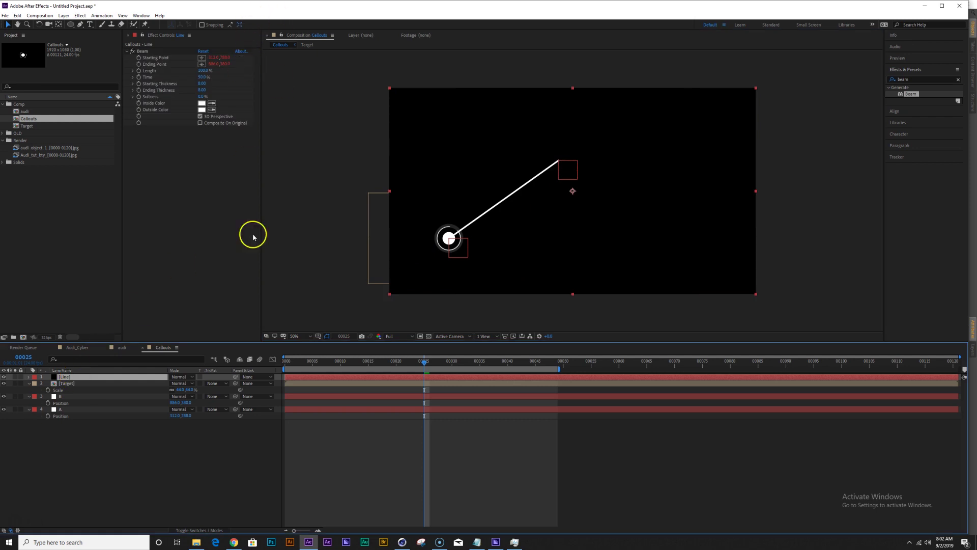
Try to animate the beam's Time from 0% at frame 0 to 50% at frame 10.
{"action": "left_click_drag", "start_coordinate": [359, 365], "coordinate": [264, 364]}
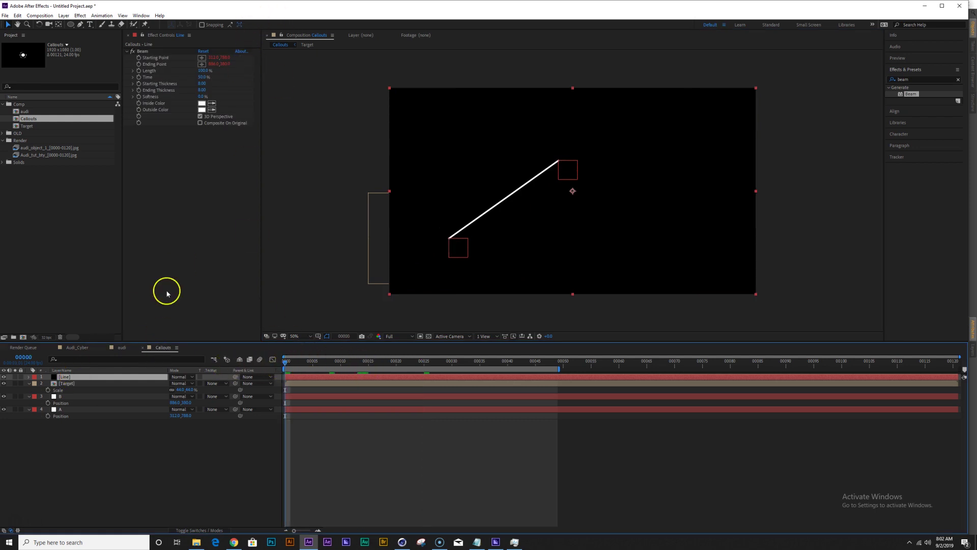
{"action": "mouse_move", "coordinate": [205, 77]}
{"action": "left_mouse_down"}
{"action": "mouse_move", "coordinate": [186, 76]}
{"action": "mouse_move", "coordinate": [199, 76]}
{"action": "left_mouse_up"}
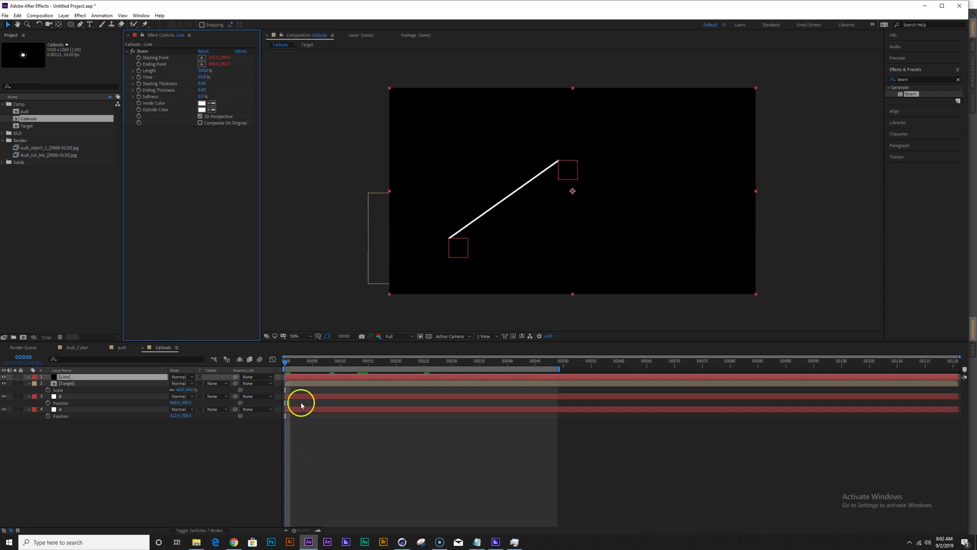
{"action": "left_click", "coordinate": [139, 77]}
{"action": "left_click_drag", "start_coordinate": [294, 365], "coordinate": [342, 379]}
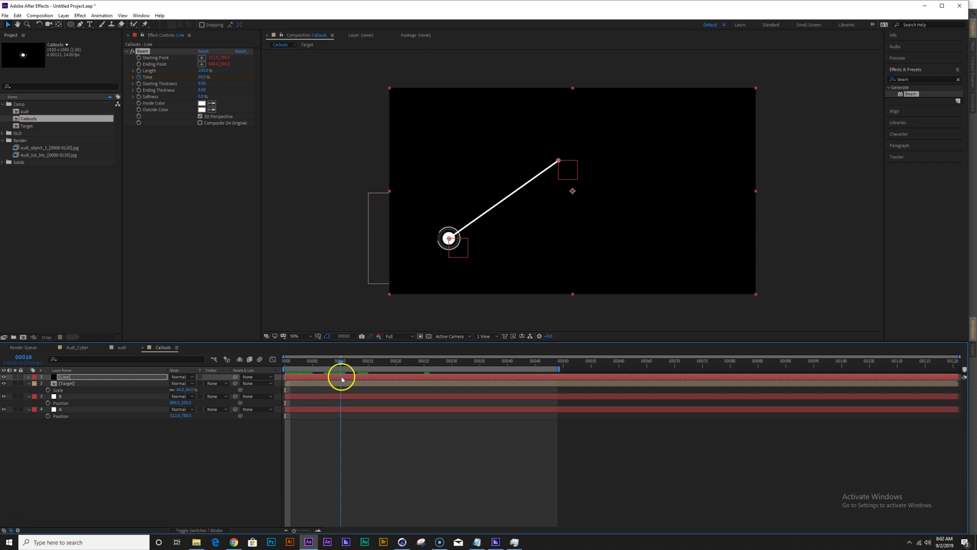
{"action": "key", "text": "Home"}
{"action": "left_click", "coordinate": [203, 77]}
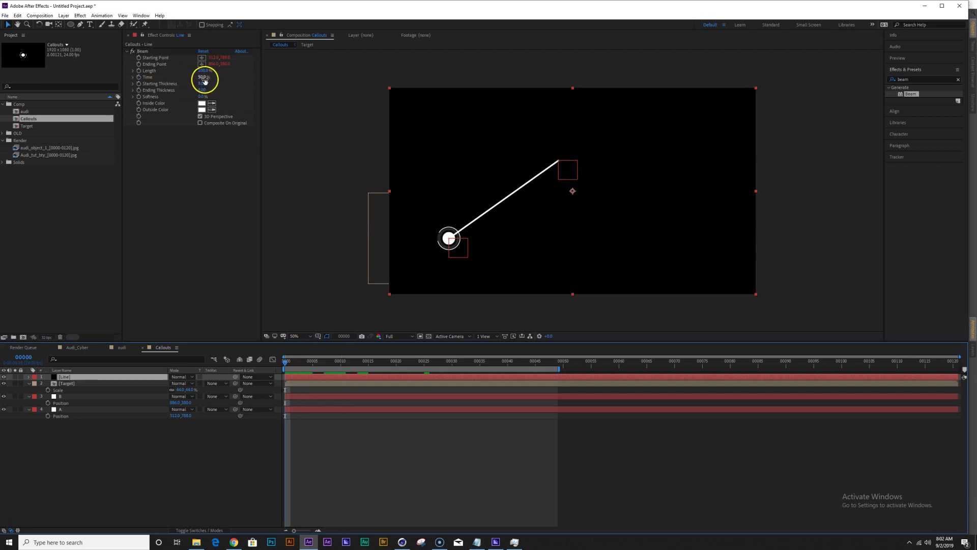
{"action": "left_click", "coordinate": [203, 77]}
{"action": "type", "text": "0"}
{"action": "key", "text": "Return"}
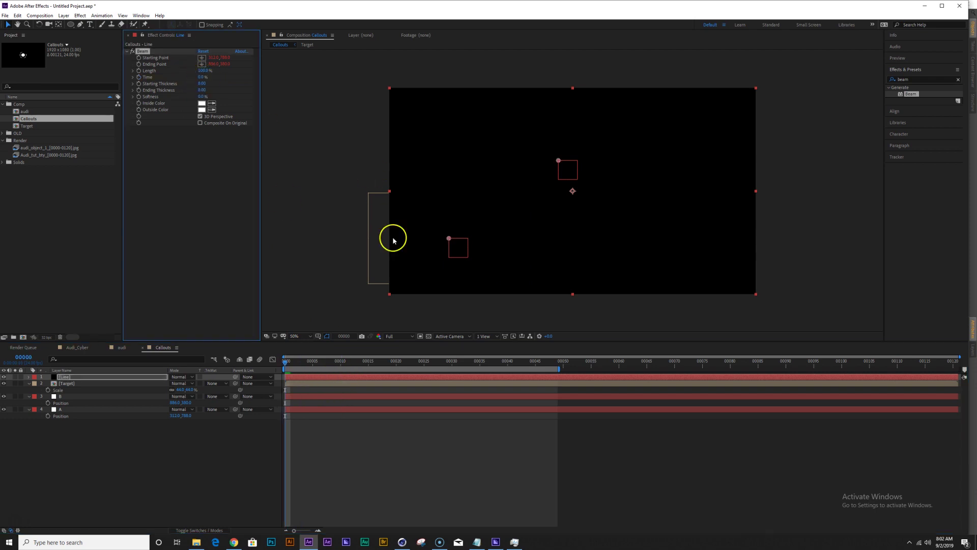
{"action": "left_click_drag", "start_coordinate": [333, 360], "coordinate": [340, 364]}
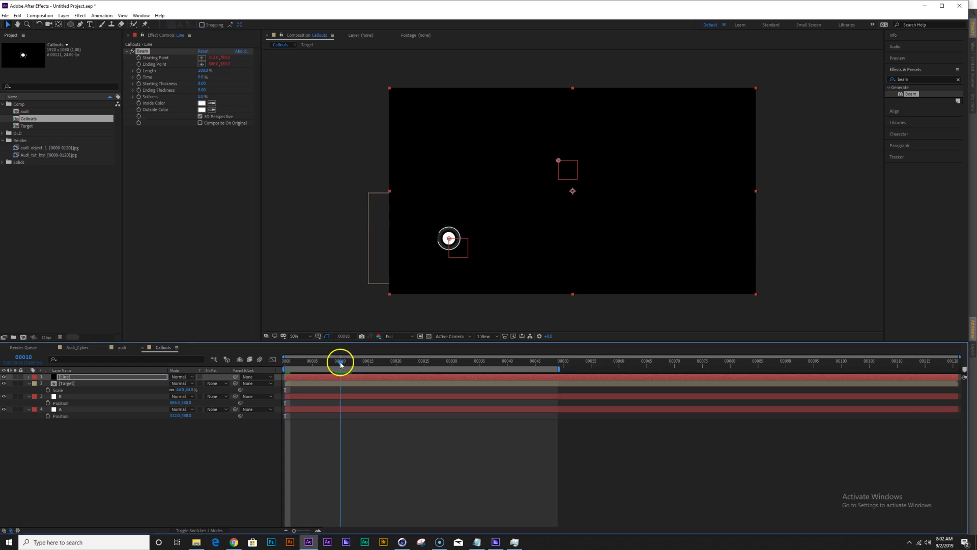
{"action": "left_click", "coordinate": [203, 76]}
{"action": "type", "text": "50"}
{"action": "key", "text": "Return"}
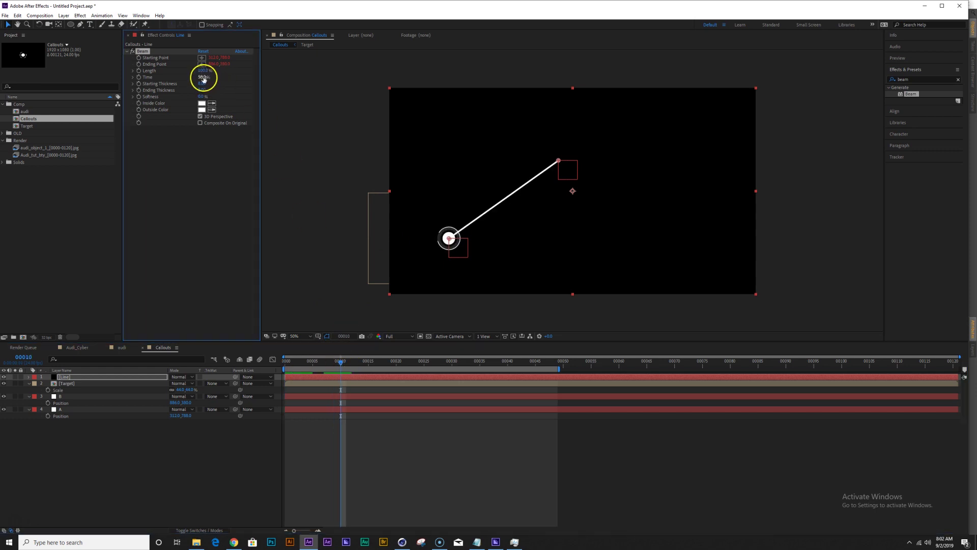
End the work area at frame 28 and preview the callout animation.
{"action": "left_click", "coordinate": [425, 377]}
{"action": "left_click", "coordinate": [441, 384]}
{"action": "key", "text": "n"}
{"action": "key", "text": "space"}
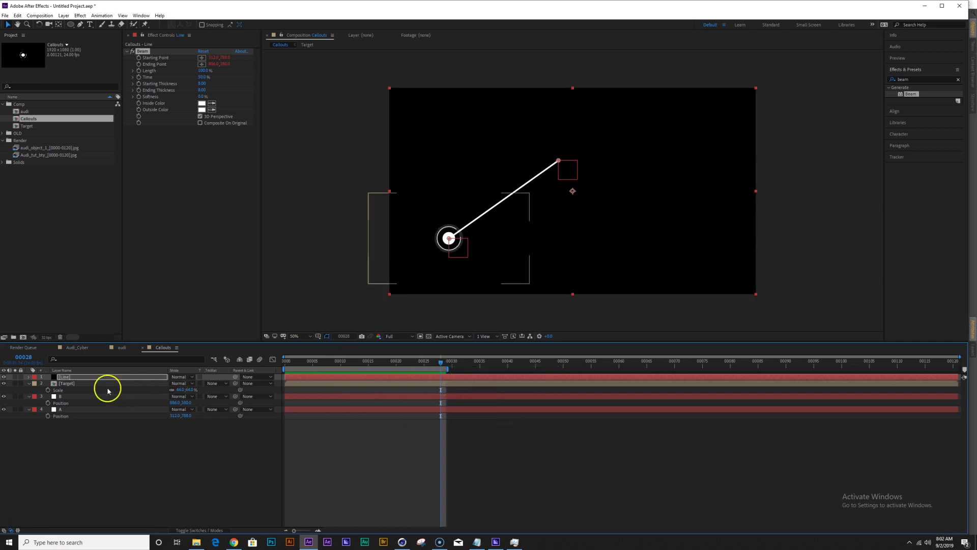
Keyframe the beam's Time at 0% on frame 0 and 50% on frame 10.
{"action": "left_click", "coordinate": [286, 362]}
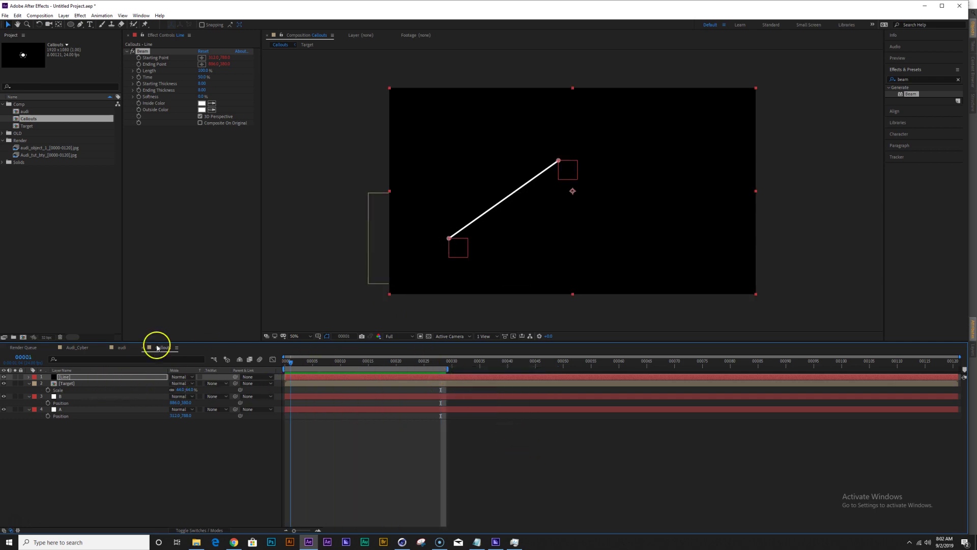
{"action": "left_click", "coordinate": [145, 77]}
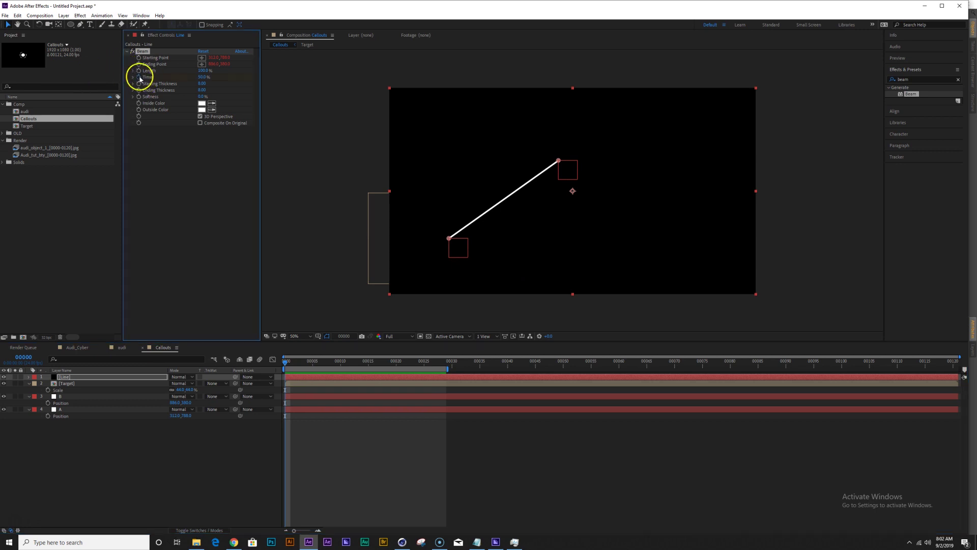
{"action": "type", "text": "0"}
{"action": "key", "text": "Return"}
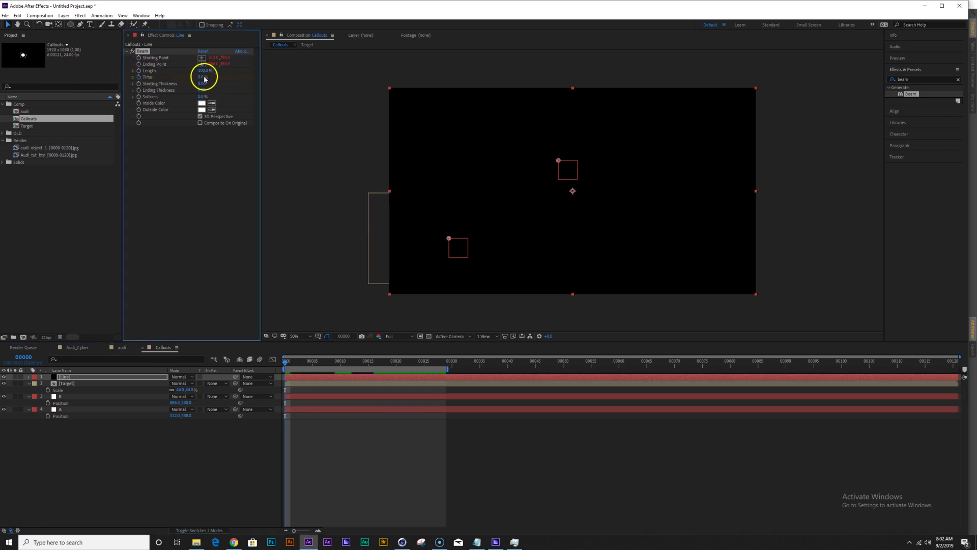
{"action": "left_click", "coordinate": [341, 364]}
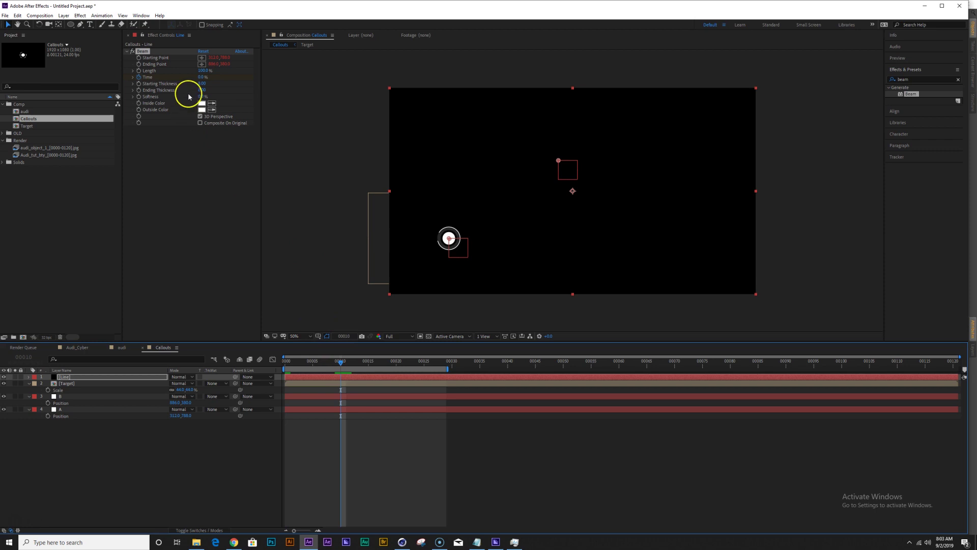
{"action": "left_click", "coordinate": [201, 77]}
{"action": "key", "text": "Return"}
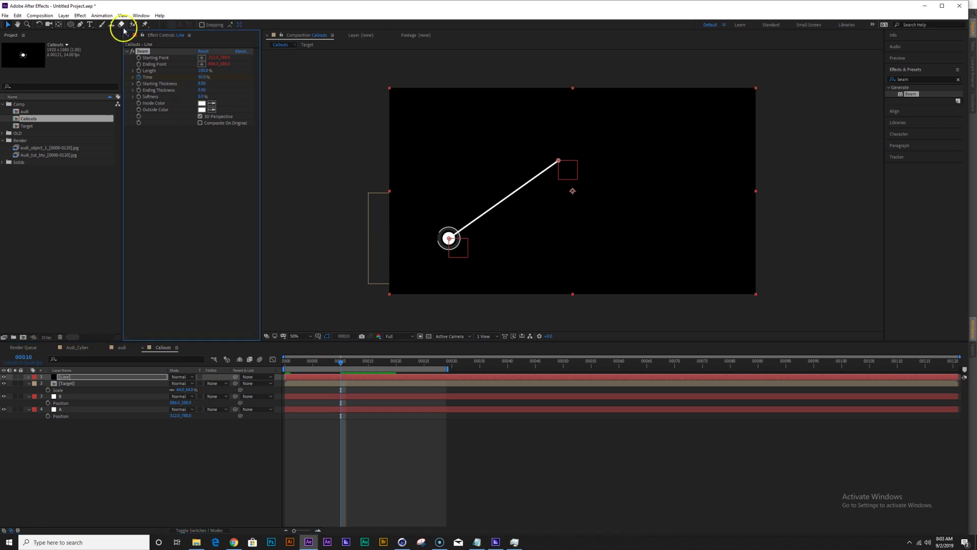
Reveal the Line layer's keyframes and preview the growing beam.
{"action": "left_click", "coordinate": [79, 377]}
{"action": "key", "text": "u"}
{"action": "key", "text": "space"}
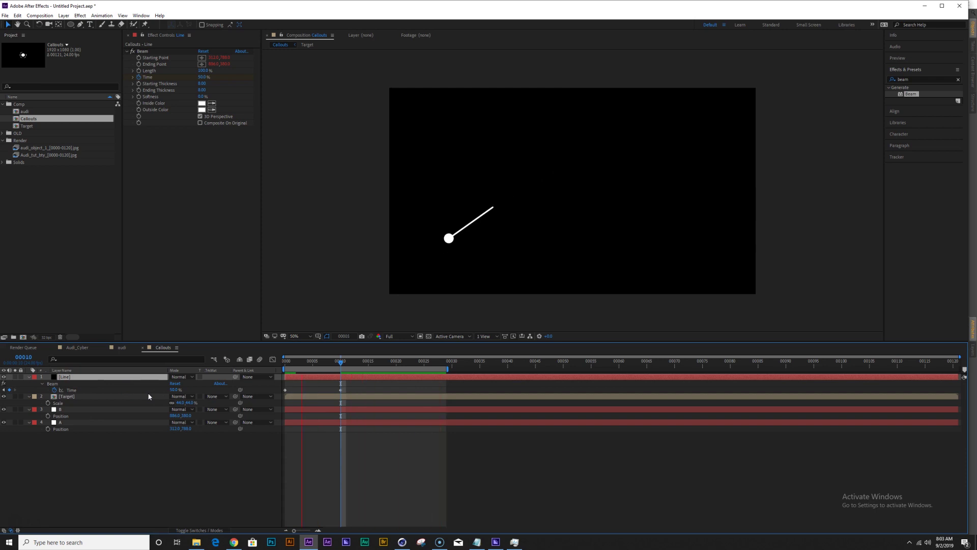
{"action": "key", "text": "space"}
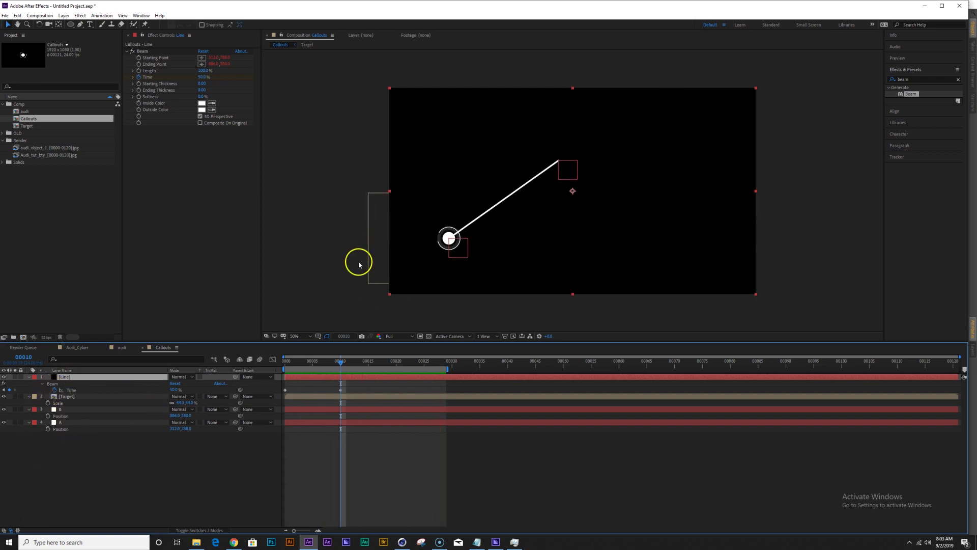
Save the project as audi_tut2.aep in the AE folder.
{"action": "key", "text": "ctrl+s"}
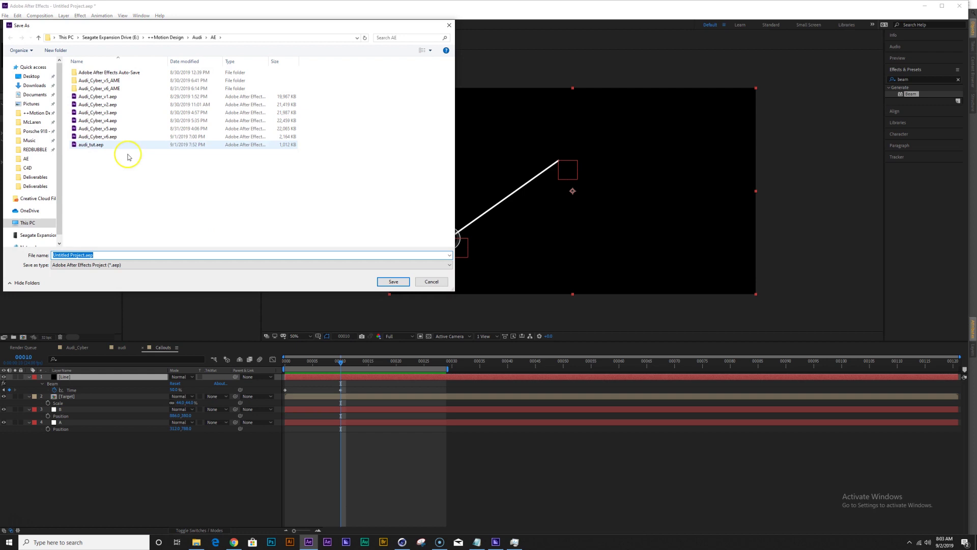
{"action": "left_click", "coordinate": [95, 144]}
{"action": "double_click", "coordinate": [71, 254]}
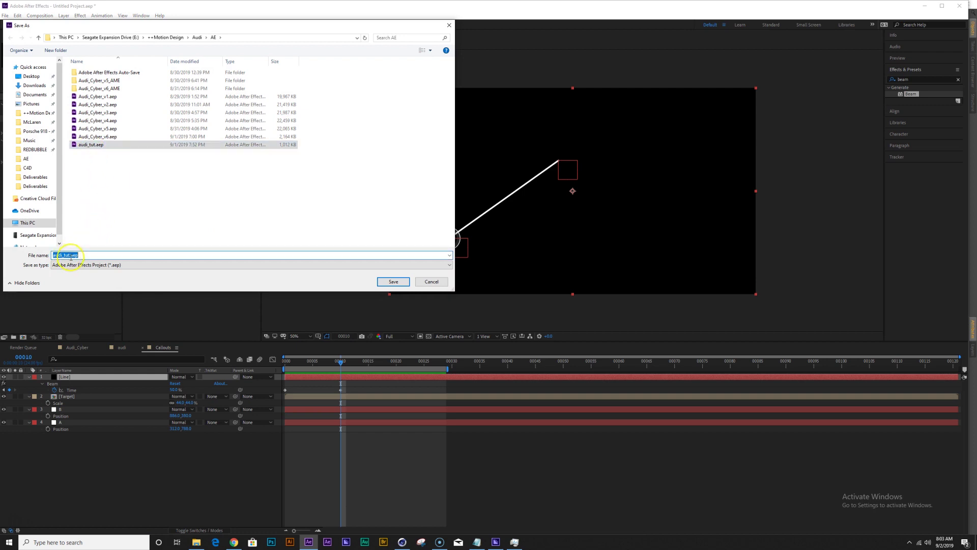
{"action": "type", "text": "2"}
{"action": "key", "text": "Return"}
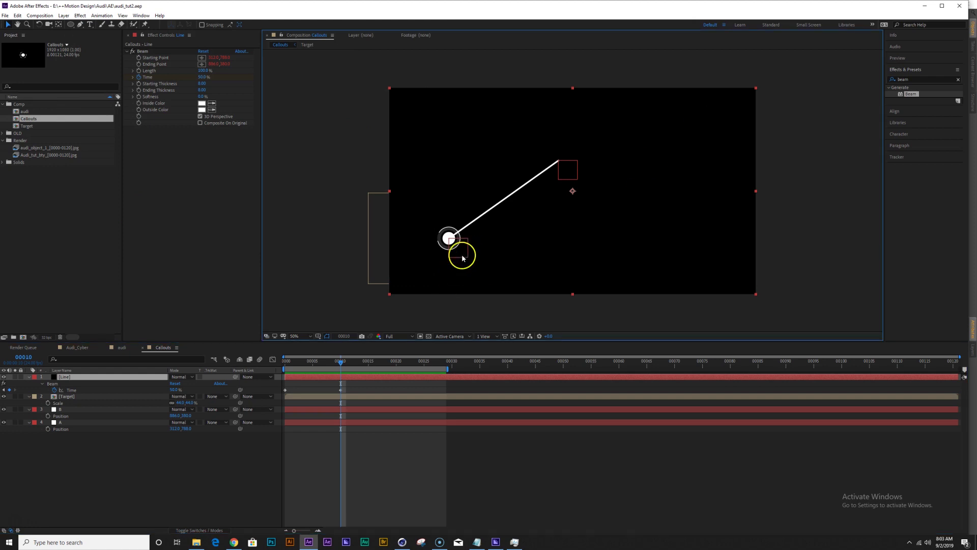
Bring nulls A and B to the top of the Callouts layer stack.
{"action": "left_click", "coordinate": [76, 396]}
{"action": "left_click", "coordinate": [60, 409]}
{"action": "left_click", "coordinate": [81, 421], "text": "ctrl"}
{"action": "key", "text": "ctrl+shift+bracketright"}
Move null A to about 220, 895 and null B to about 680, 585 in the composition.
{"action": "left_click", "coordinate": [89, 388]}
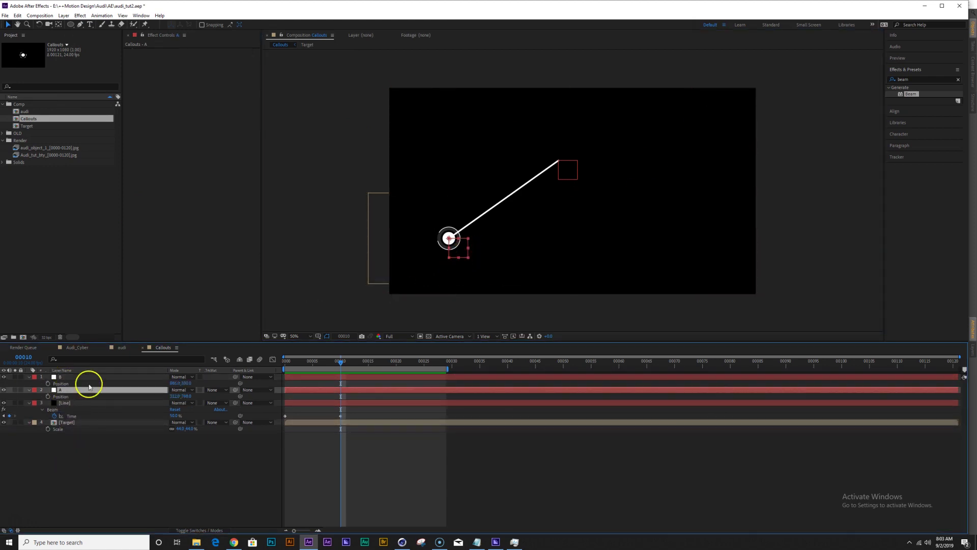
{"action": "left_click_drag", "start_coordinate": [460, 246], "coordinate": [443, 268]}
{"action": "left_click", "coordinate": [571, 175]}
{"action": "left_click_drag", "start_coordinate": [569, 190], "coordinate": [529, 230]}
Deselect all layers and create a new white rectangle shape layer filling the composition.
{"action": "left_click", "coordinate": [298, 264]}
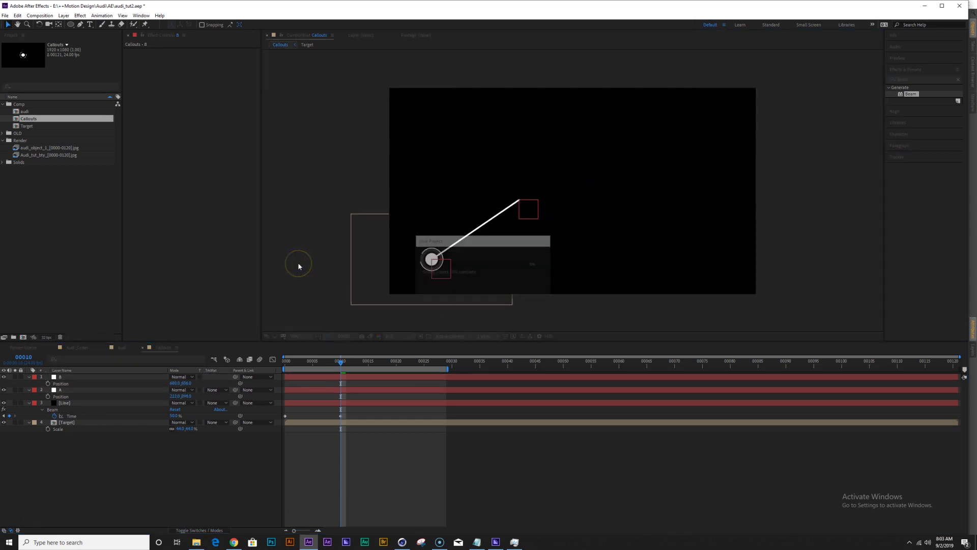
{"action": "left_click", "coordinate": [71, 24]}
{"action": "left_click", "coordinate": [98, 23]}
{"action": "double_click", "coordinate": [72, 25]}
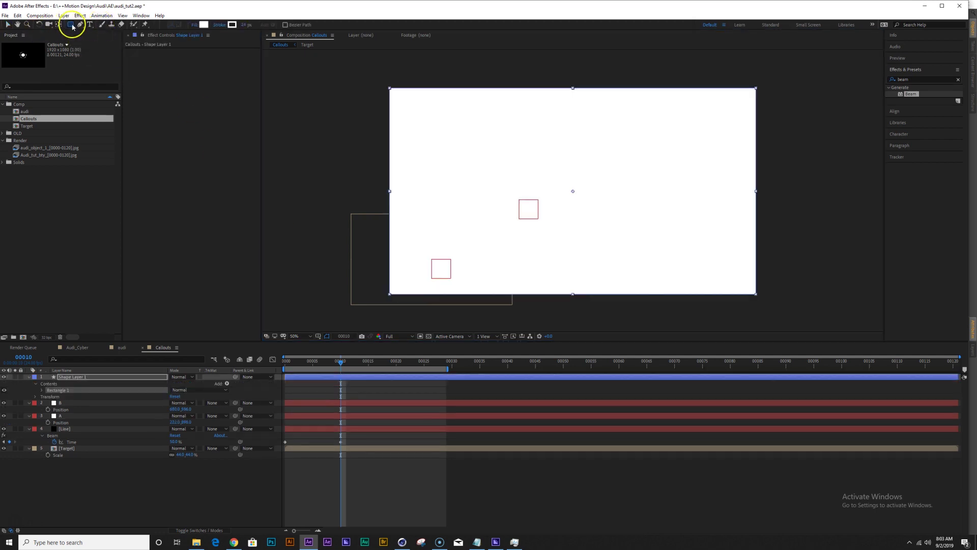
Expand the rectangle's path properties and set its size to 150 by 100 with unlinked proportions.
{"action": "left_click", "coordinate": [96, 392]}
{"action": "left_click", "coordinate": [42, 391]}
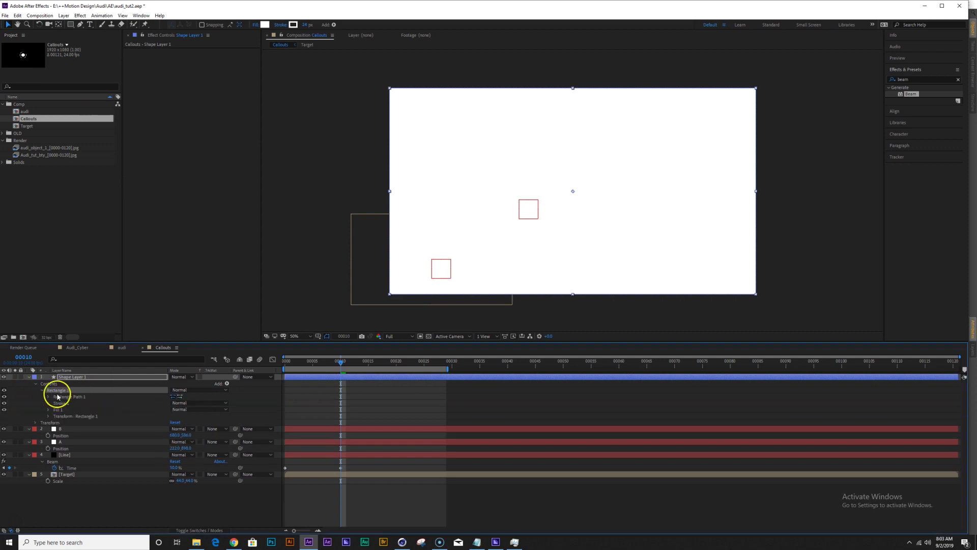
{"action": "mouse_move", "coordinate": [125, 342]}
{"action": "left_mouse_down"}
{"action": "mouse_move", "coordinate": [135, 286]}
{"action": "mouse_move", "coordinate": [124, 328]}
{"action": "left_mouse_up"}
{"action": "left_click", "coordinate": [48, 361]}
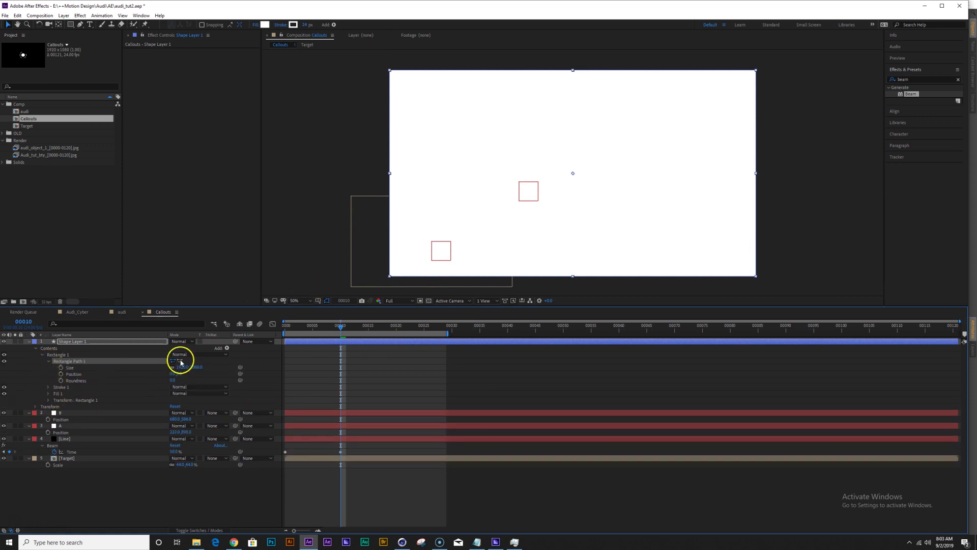
{"action": "mouse_move", "coordinate": [178, 367]}
{"action": "left_mouse_down"}
{"action": "mouse_move", "coordinate": [207, 371]}
{"action": "mouse_move", "coordinate": [171, 369]}
{"action": "left_mouse_up"}
{"action": "left_click", "coordinate": [183, 367]}
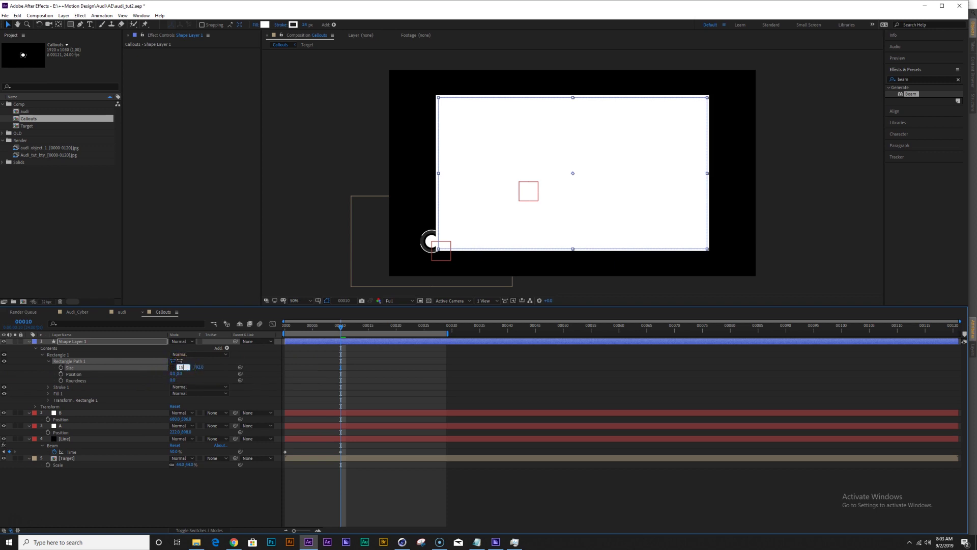
{"action": "type", "text": "150"}
{"action": "key", "text": "Tab"}
{"action": "type", "text": "1"}
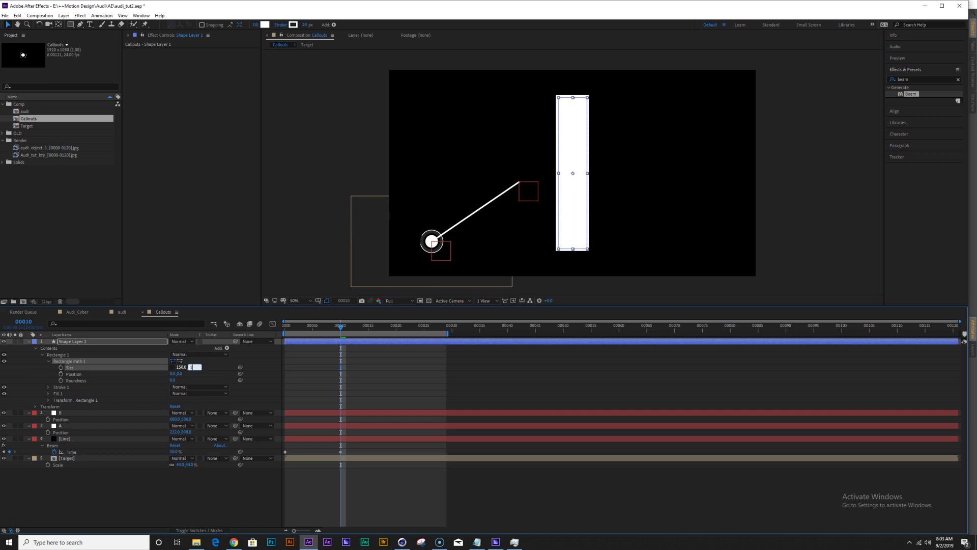
{"action": "type", "text": "00"}
{"action": "key", "text": "Return"}
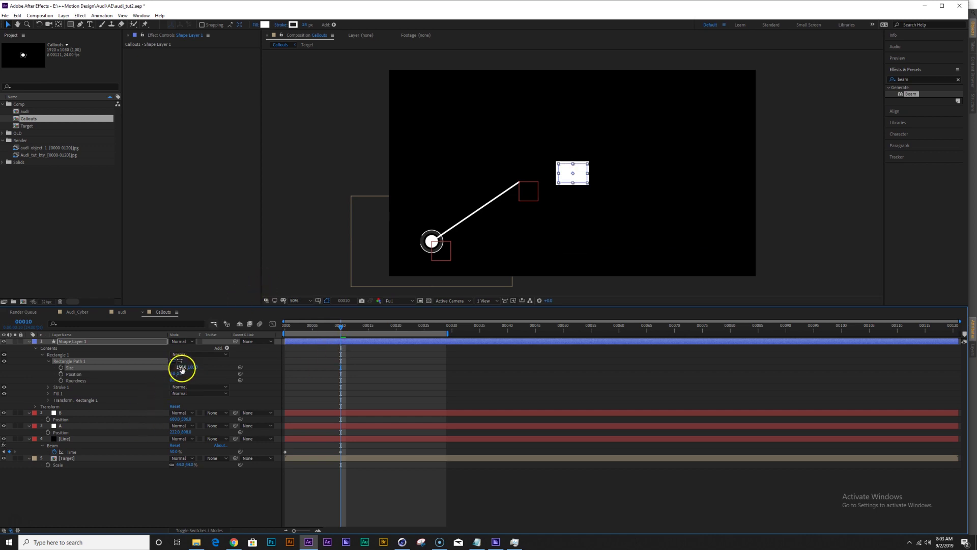
Set the rectangle's width to 200 and hide its stroke.
{"action": "left_click", "coordinate": [182, 367]}
{"action": "type", "text": "200"}
{"action": "key", "text": "Return"}
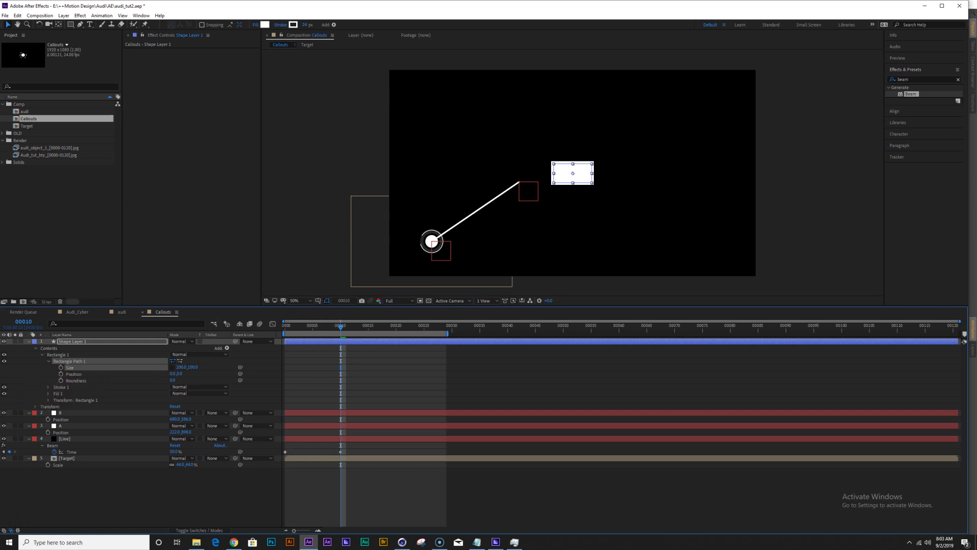
{"action": "left_click", "coordinate": [4, 387]}
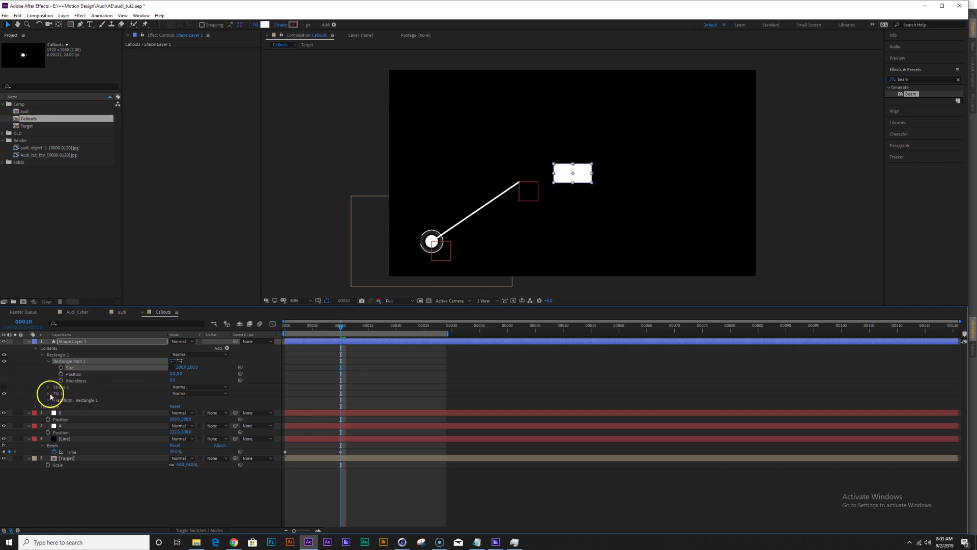
Link the rectangle shape layer's transform Position to null B's position with an expression ending in a semicolon.
{"action": "left_click", "coordinate": [49, 394]}
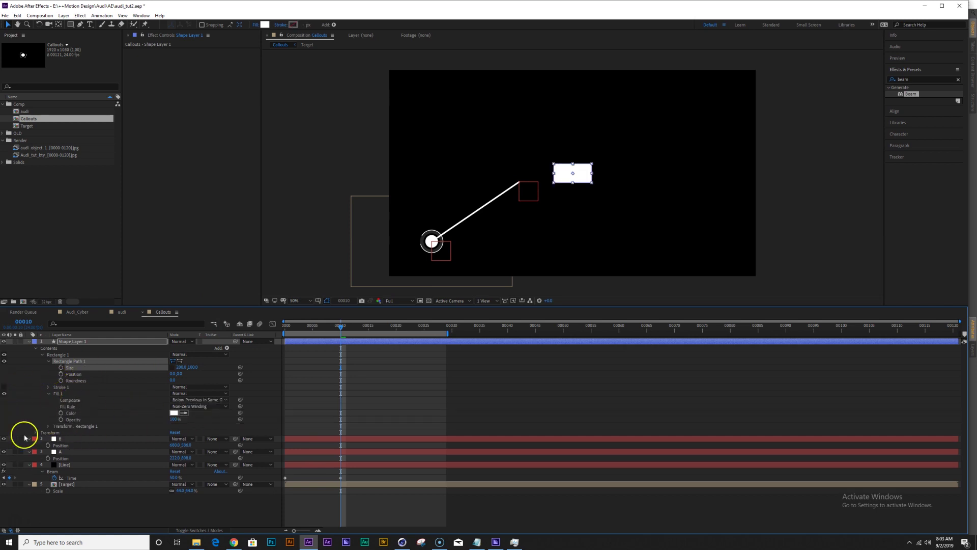
{"action": "left_click", "coordinate": [48, 426]}
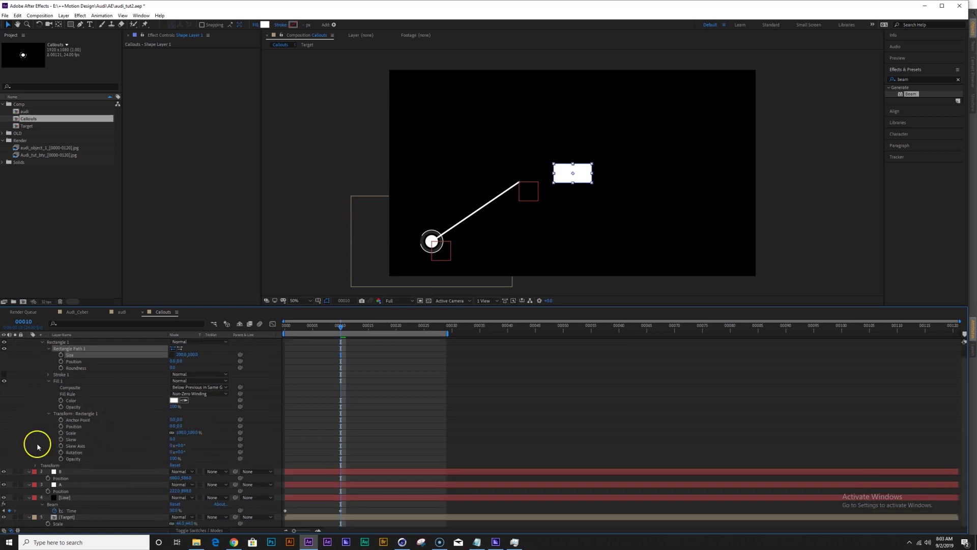
{"action": "left_click", "coordinate": [36, 466]}
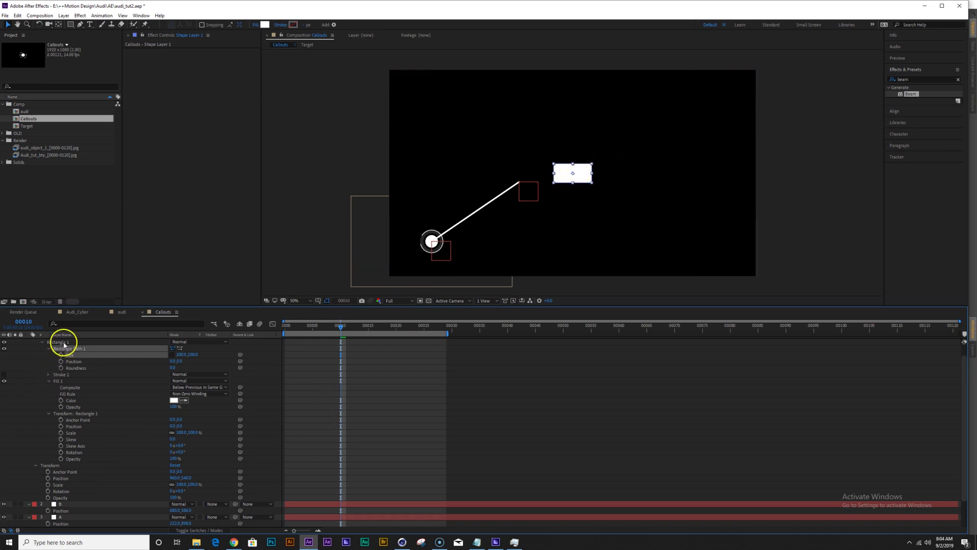
{"action": "scroll", "coordinate": [84, 387], "scroll_direction": "up", "scroll_amount": 2}
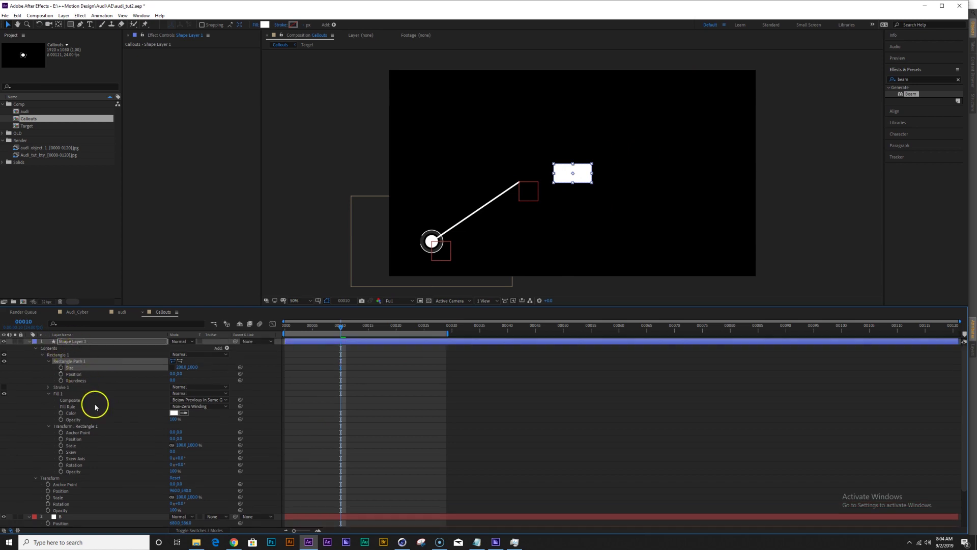
{"action": "left_click", "coordinate": [79, 342]}
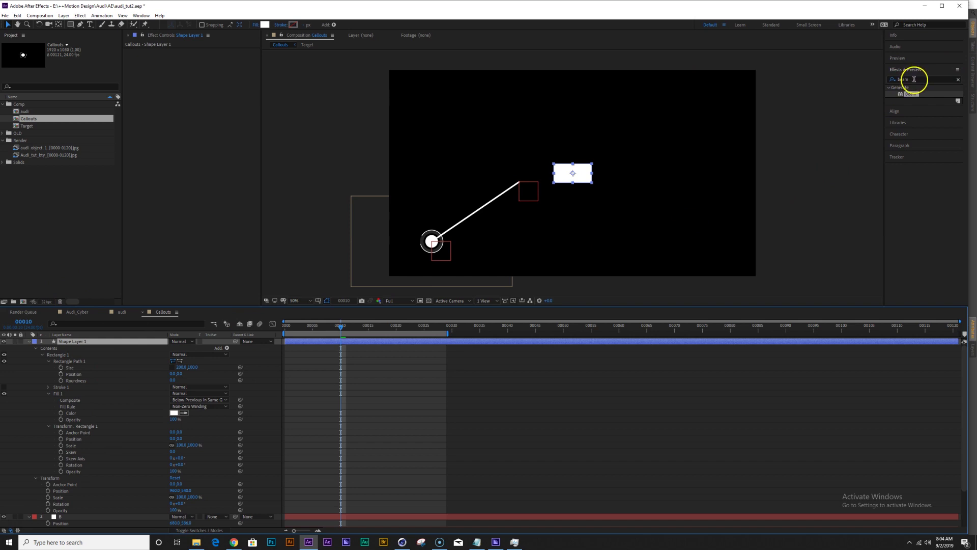
{"action": "scroll", "coordinate": [128, 444], "scroll_direction": "down", "scroll_amount": 3}
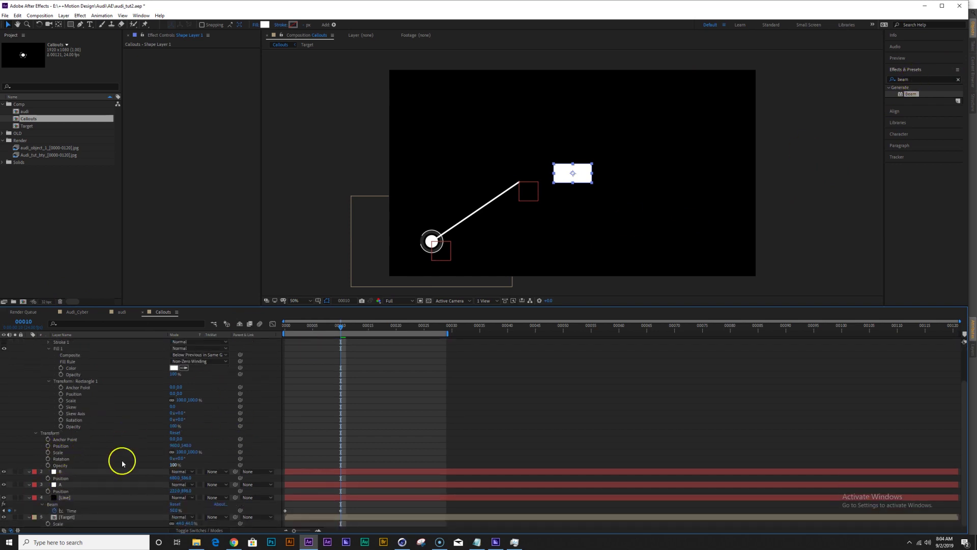
{"action": "left_click", "coordinate": [47, 445], "text": "alt"}
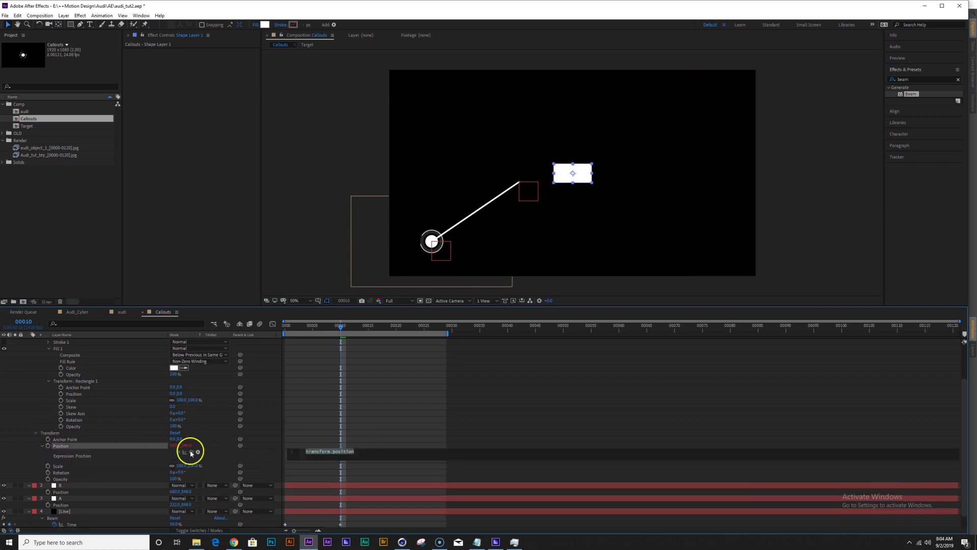
{"action": "left_click_drag", "start_coordinate": [191, 452], "coordinate": [57, 491]}
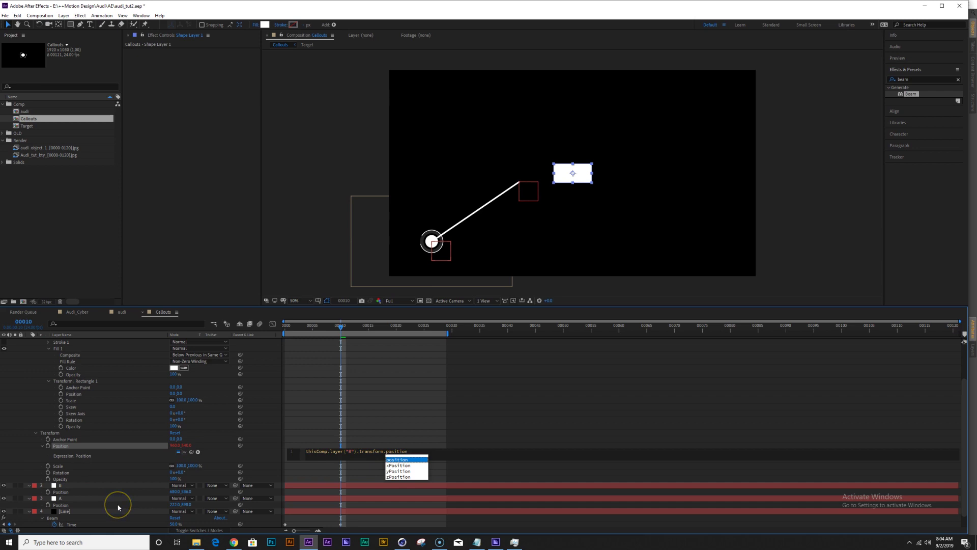
{"action": "type", "text": ";"}
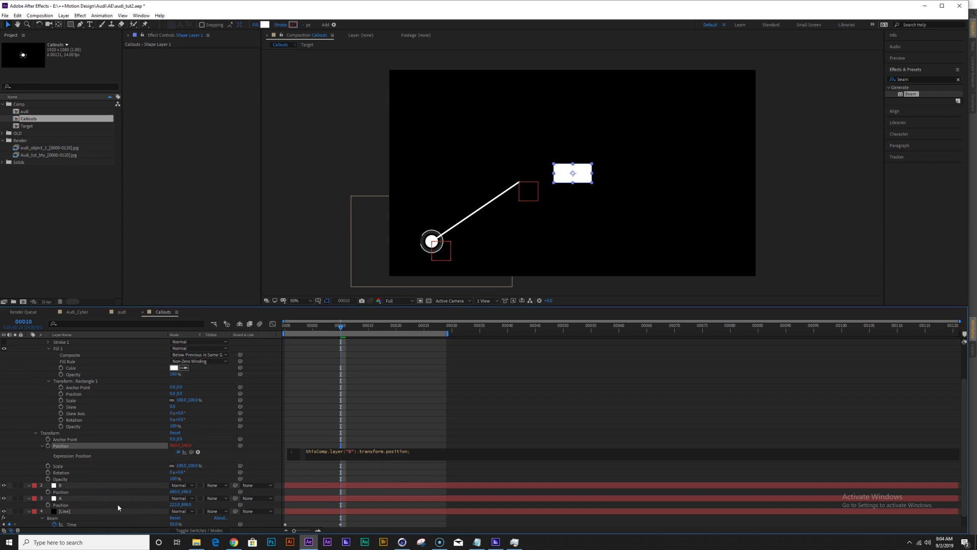
{"action": "left_click", "coordinate": [118, 507]}
Move null B slightly up and to the right in the composition to test the rectangle's position link.
{"action": "left_click", "coordinate": [66, 485]}
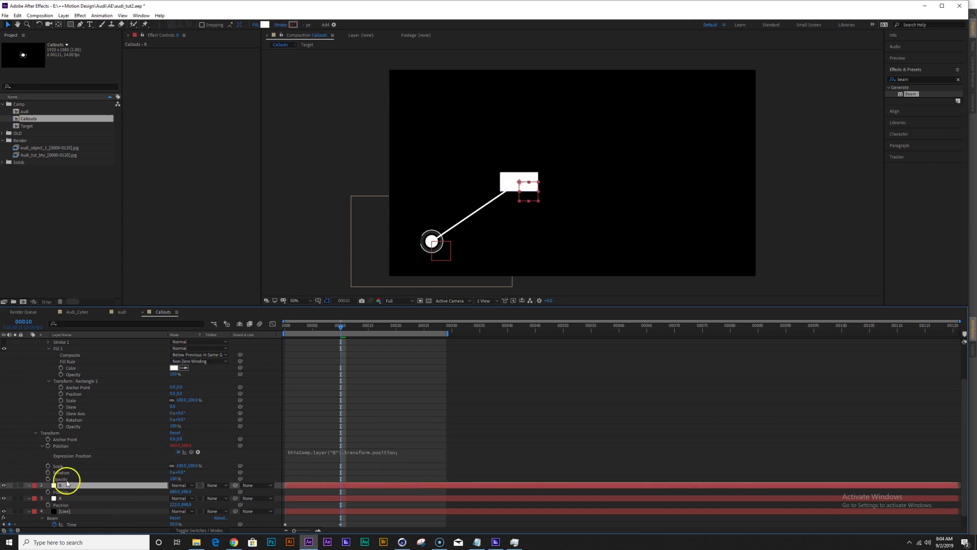
{"action": "mouse_move", "coordinate": [524, 185]}
{"action": "left_mouse_down"}
{"action": "mouse_move", "coordinate": [589, 197]}
{"action": "mouse_move", "coordinate": [556, 211]}
{"action": "mouse_move", "coordinate": [544, 185]}
{"action": "mouse_move", "coordinate": [535, 190]}
{"action": "left_mouse_up"}
Find the Slider Control effect and apply it to the rectangle shape layer.
{"action": "scroll", "coordinate": [69, 427], "scroll_direction": "up", "scroll_amount": 3}
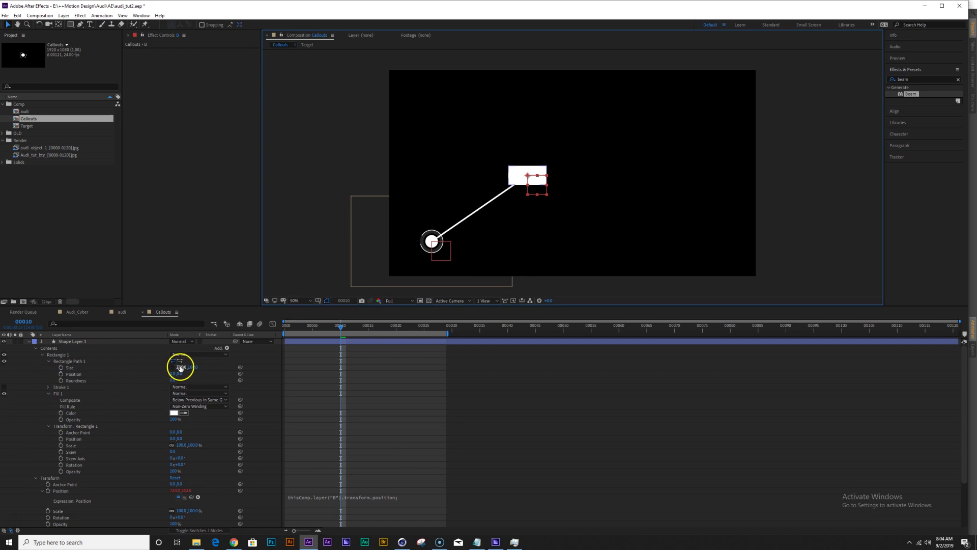
{"action": "left_click", "coordinate": [71, 343]}
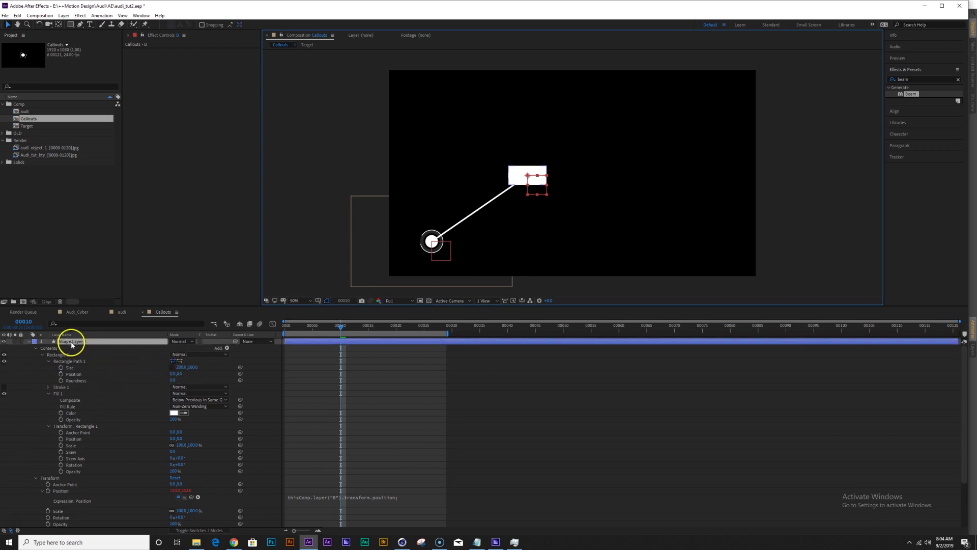
{"action": "left_click", "coordinate": [916, 79]}
{"action": "type", "text": "slider"}
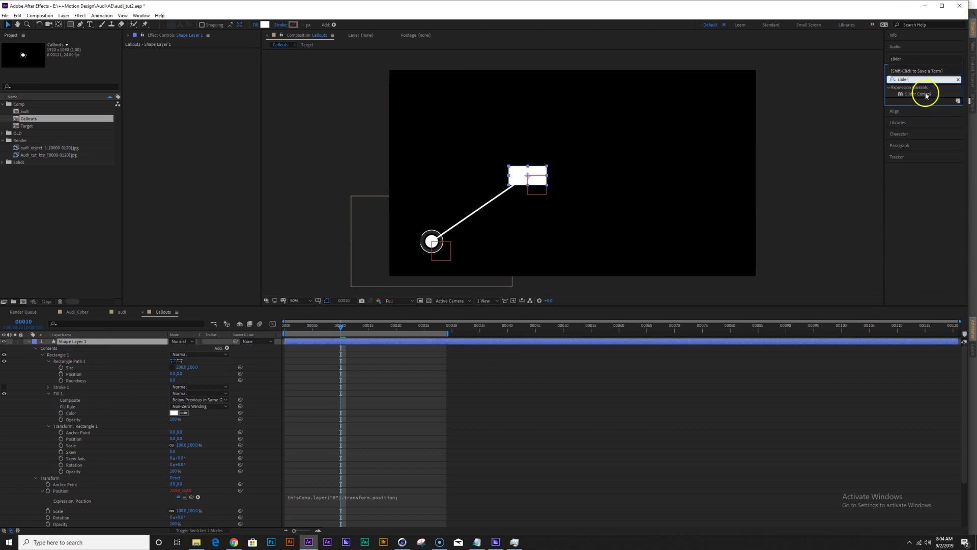
{"action": "double_click", "coordinate": [919, 94]}
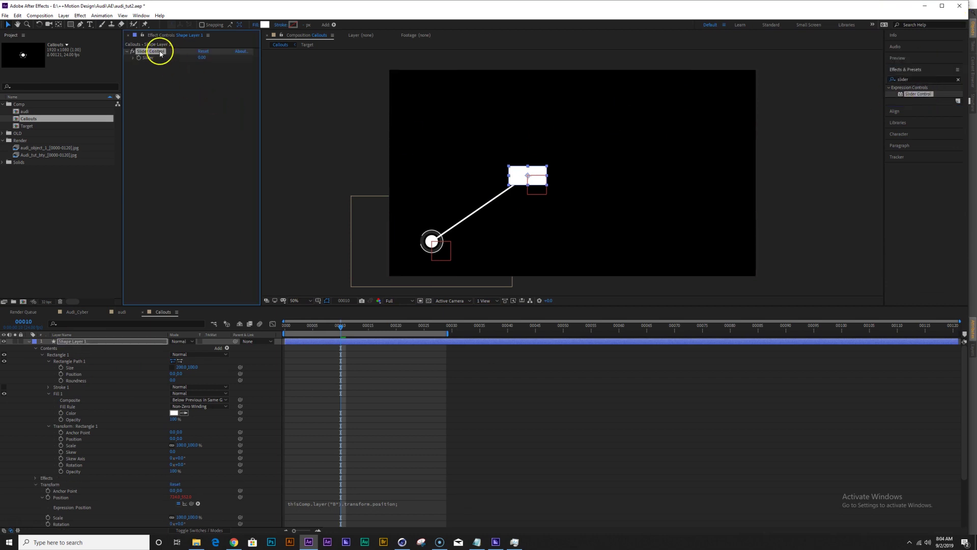
Rename the slider control X, then duplicate it and name the copy Y.
{"action": "key", "text": "Return"}
{"action": "key", "text": "ctrl+d"}
{"action": "key", "text": "Return"}
{"action": "type", "text": "Y"}
{"action": "key", "text": "Return"}
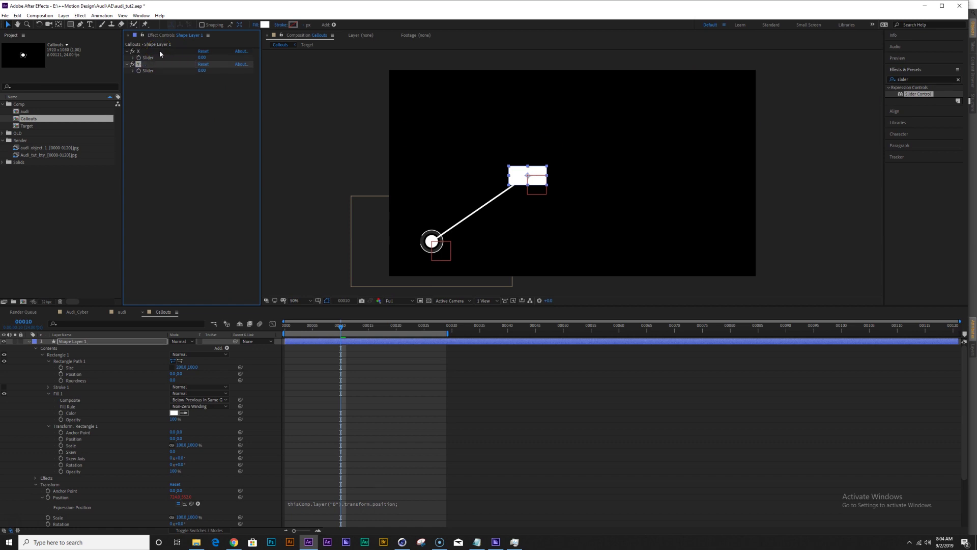
Add an expression to the rectangle path's Size that defines x as effect("X")("Slider");.
{"action": "left_click", "coordinate": [61, 368], "text": "alt"}
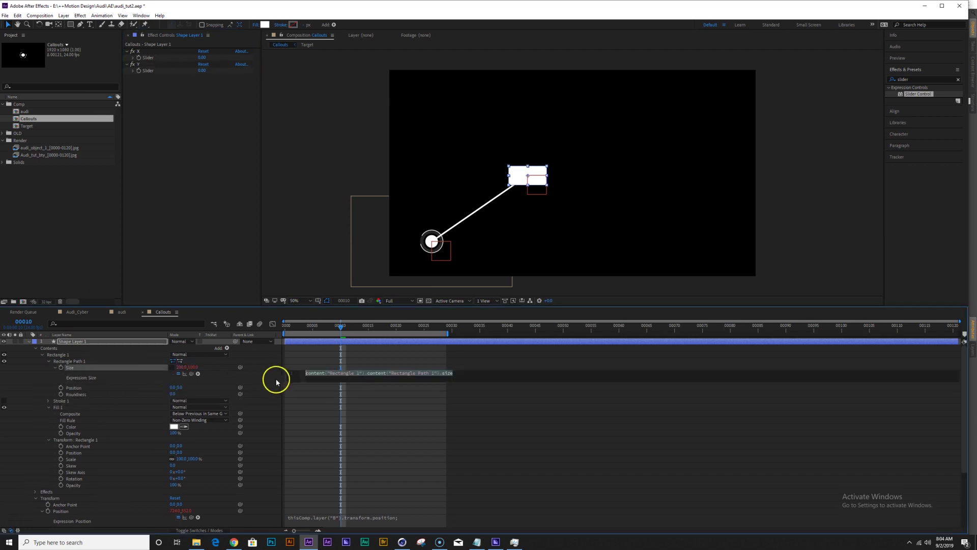
{"action": "type", "text": "x ="}
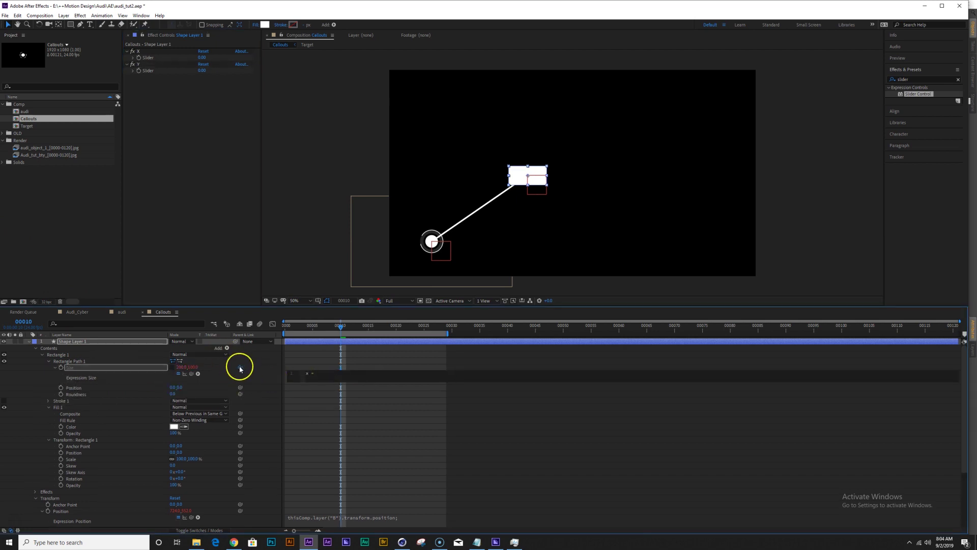
{"action": "left_click_drag", "start_coordinate": [240, 367], "coordinate": [153, 59]}
{"action": "type", "text": "=effect(\"X\")(\"Slider"}
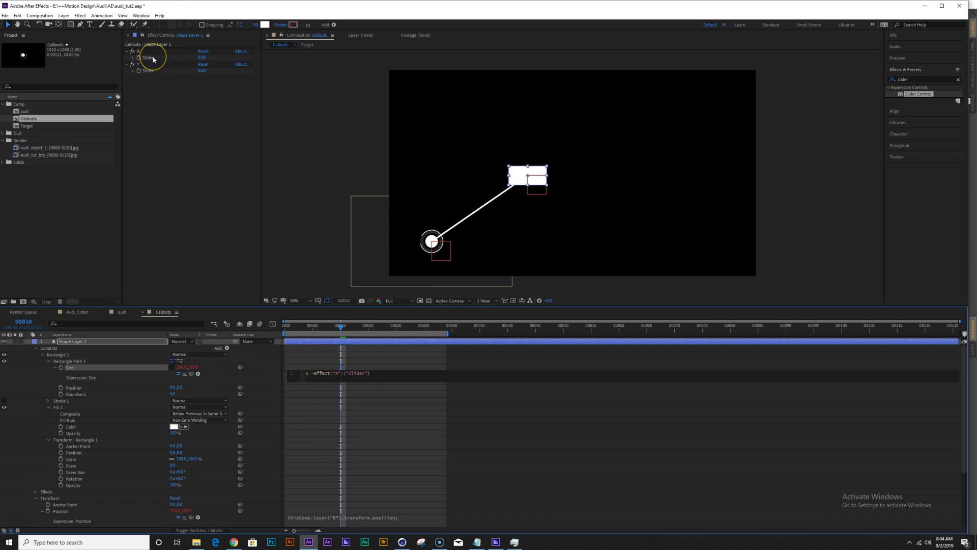
{"action": "type", "text": ";"}
Add a line to the Size expression defining y as effect("Y")("Slider"); and start the output array with x.
{"action": "key", "text": "Return"}
{"action": "type", "text": "y ="}
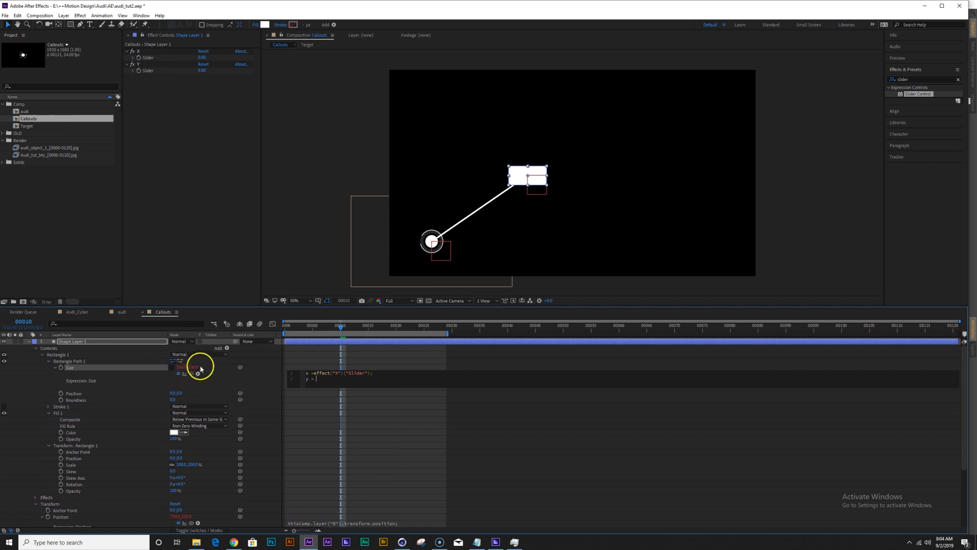
{"action": "left_click_drag", "start_coordinate": [191, 373], "coordinate": [185, 71]}
{"action": "key", "text": "Return"}
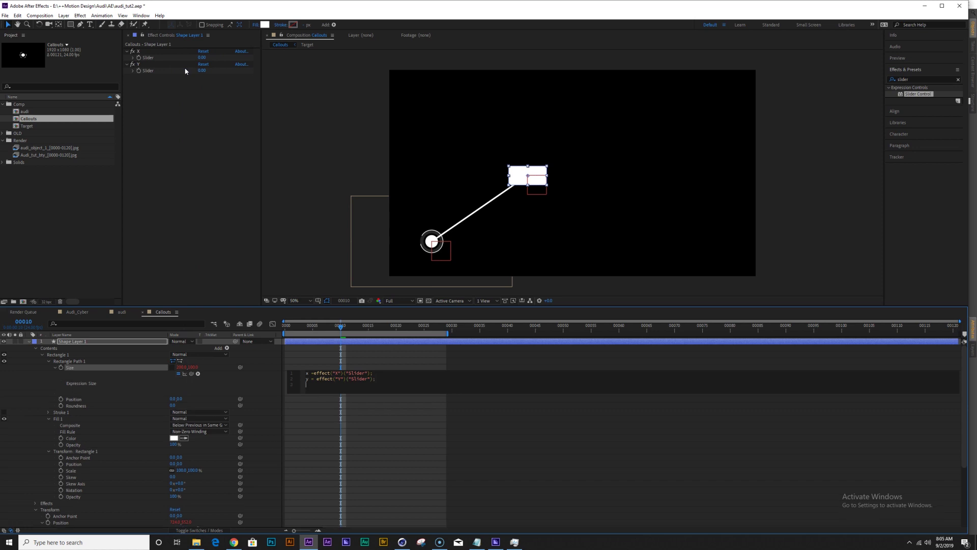
{"action": "type", "text": "[x"}
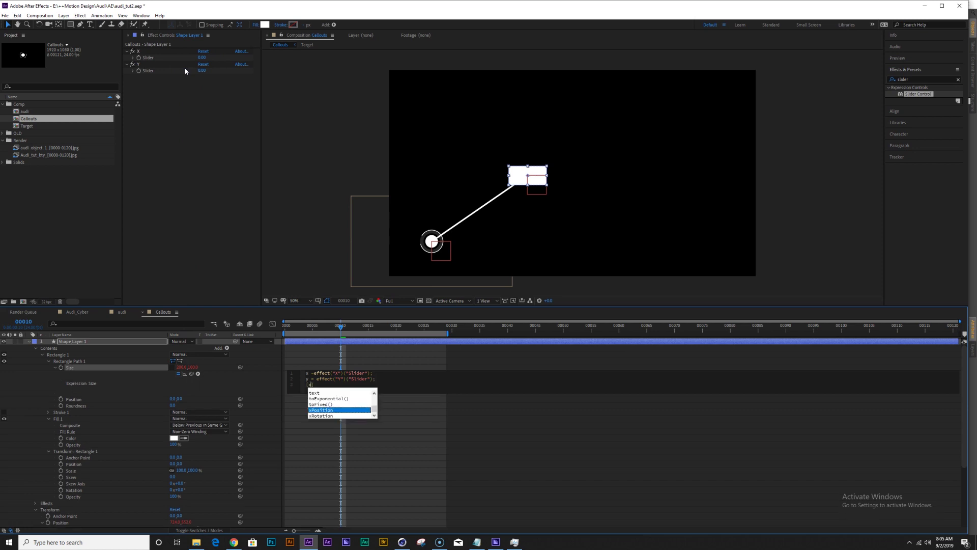
Finish the rectangle's Size expression with [x,y]; and set the X slider to about 300 and the Y slider to about 119.
{"action": "type", "text": ",y]"}
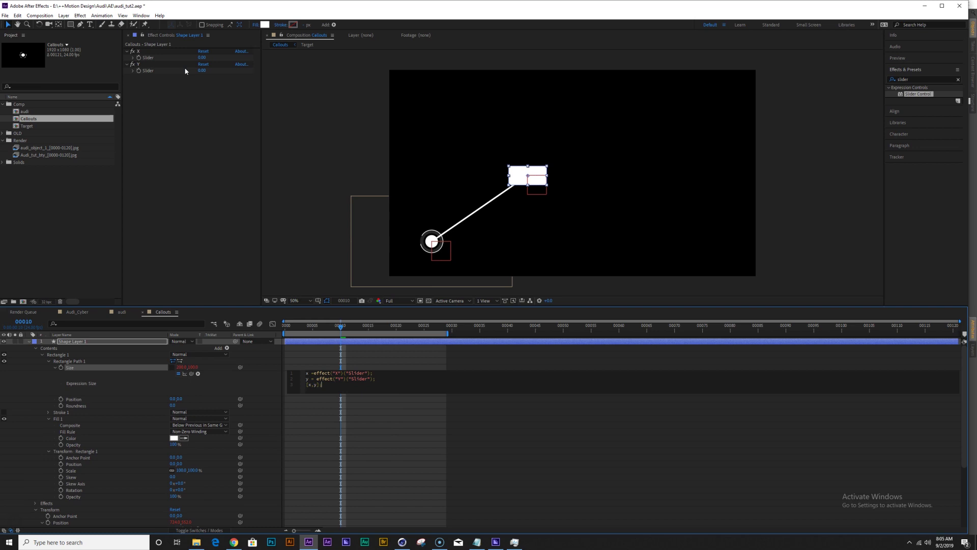
{"action": "type", "text": ";"}
{"action": "key", "text": "KP_Enter"}
{"action": "left_click_drag", "start_coordinate": [202, 58], "coordinate": [167, 146]}
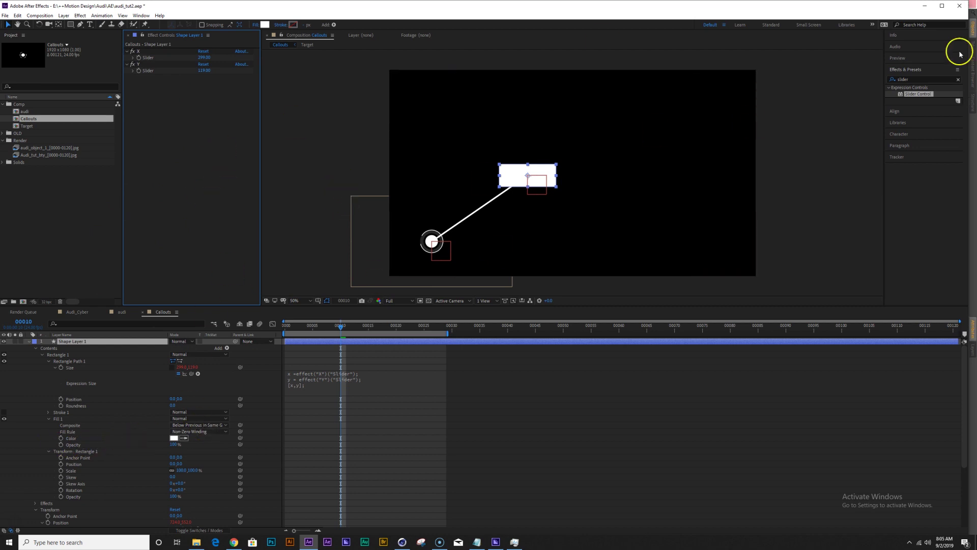
Add another Slider Control to the shape layer and name it Opacity.
{"action": "double_click", "coordinate": [916, 94]}
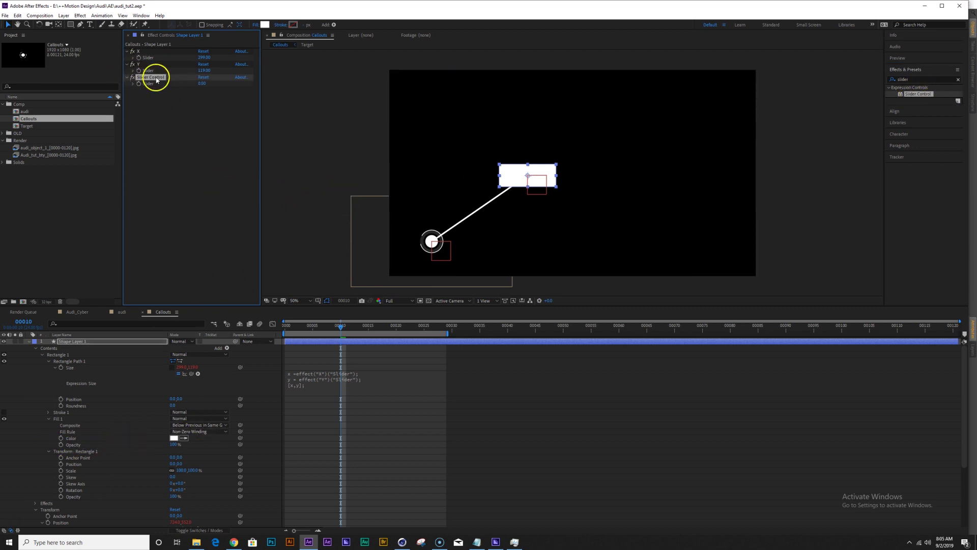
{"action": "key", "text": "Return"}
{"action": "type", "text": "Opacity"}
{"action": "key", "text": "Return"}
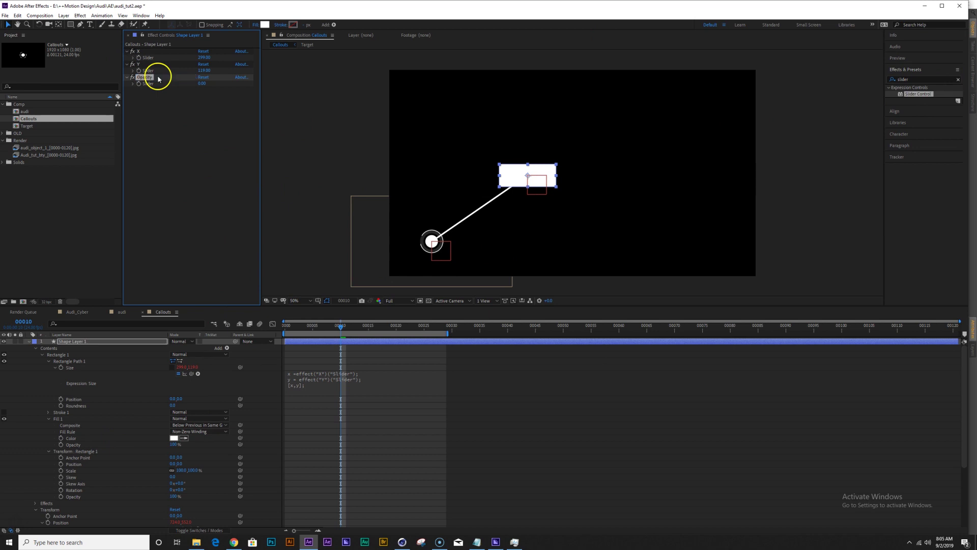
Link the rectangle fill's Opacity to the Opacity slider by expression and adjust the sliders to Opacity about 21 and X about 321.
{"action": "left_click", "coordinate": [61, 445], "text": "alt"}
{"action": "left_click_drag", "start_coordinate": [191, 451], "coordinate": [149, 85]}
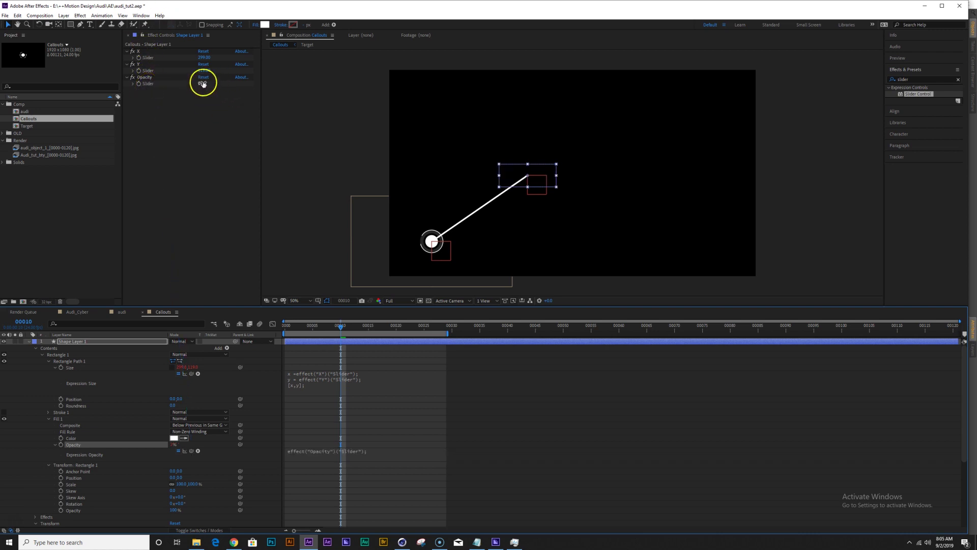
{"action": "mouse_move", "coordinate": [202, 83]}
{"action": "left_mouse_down"}
{"action": "mouse_move", "coordinate": [217, 81]}
{"action": "mouse_move", "coordinate": [206, 85]}
{"action": "left_mouse_up"}
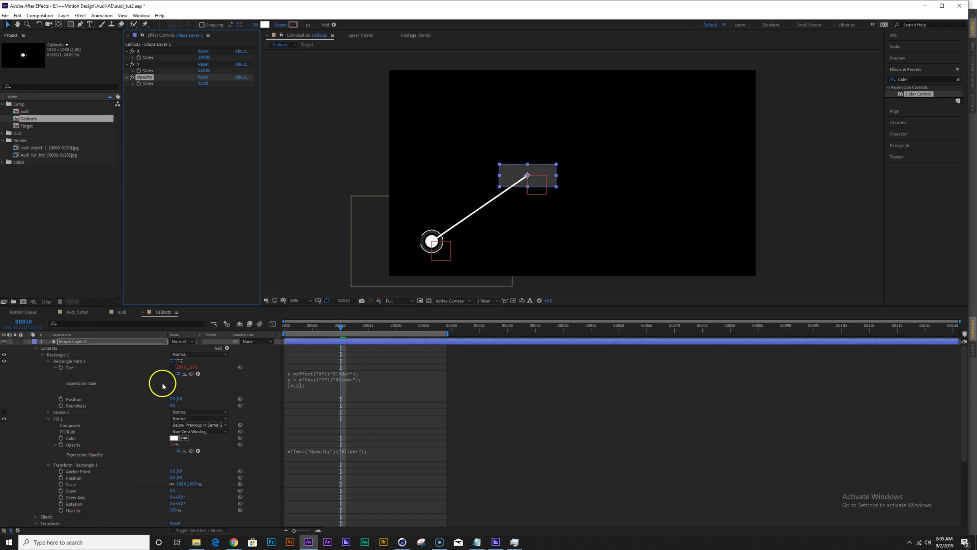
{"action": "left_click_drag", "start_coordinate": [205, 83], "coordinate": [236, 122]}
{"action": "mouse_move", "coordinate": [206, 57]}
{"action": "left_mouse_down"}
{"action": "mouse_move", "coordinate": [190, 59]}
{"action": "mouse_move", "coordinate": [213, 56]}
{"action": "left_mouse_up"}
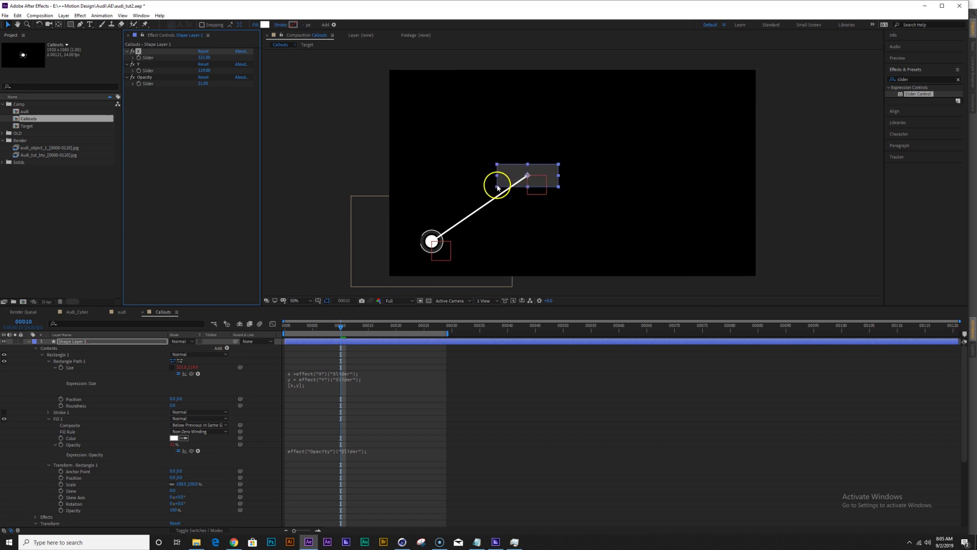
Try shifting the anchor point in Rectangle 1's transform, and undo the change.
{"action": "scroll", "coordinate": [144, 464], "scroll_direction": "down", "scroll_amount": 2}
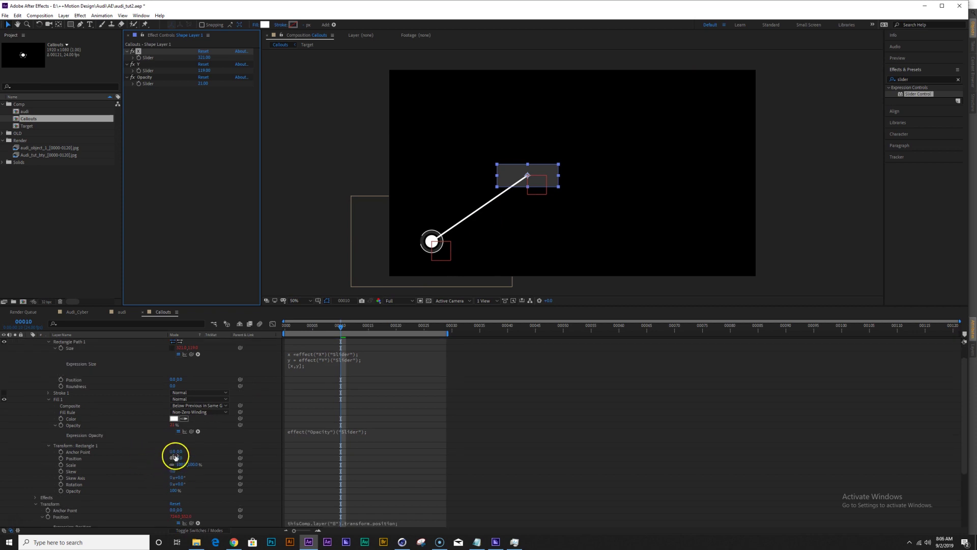
{"action": "left_click", "coordinate": [180, 451]}
{"action": "left_click_drag", "start_coordinate": [179, 451], "coordinate": [192, 457]}
{"action": "key", "text": "ctrl+z"}
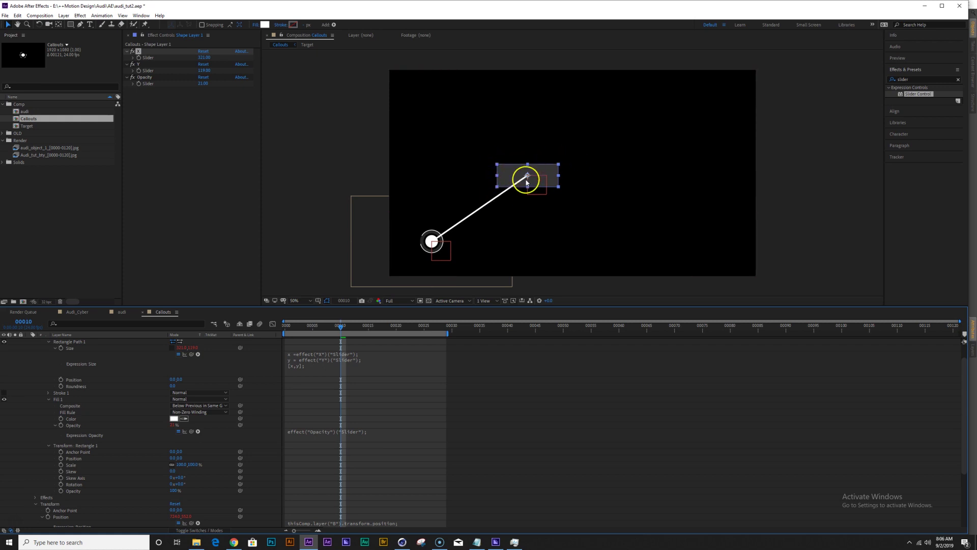
Add an expression to Rectangle 1's Anchor Point defining x and y as the width and height of Rectangle Path 1's Size.
{"action": "left_click", "coordinate": [61, 452], "text": "alt"}
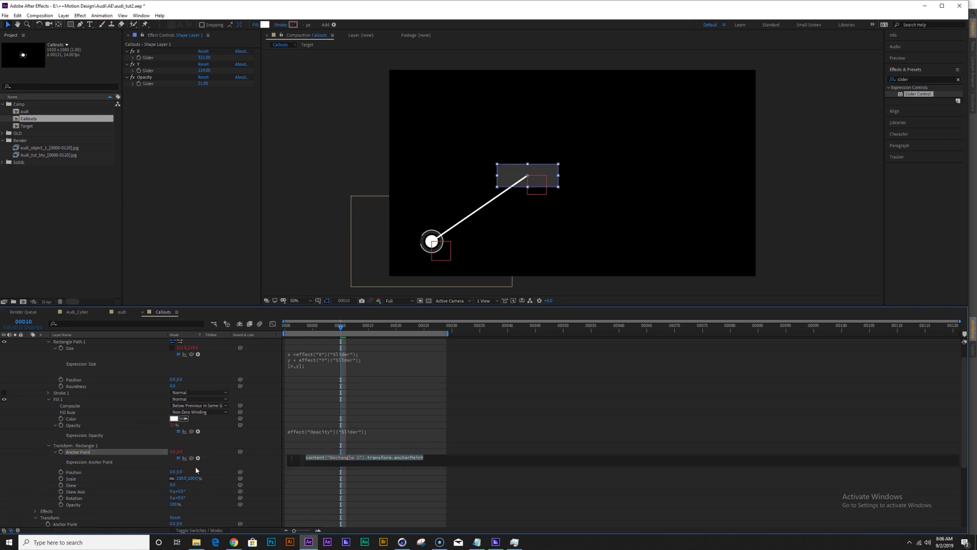
{"action": "type", "text": "x ="}
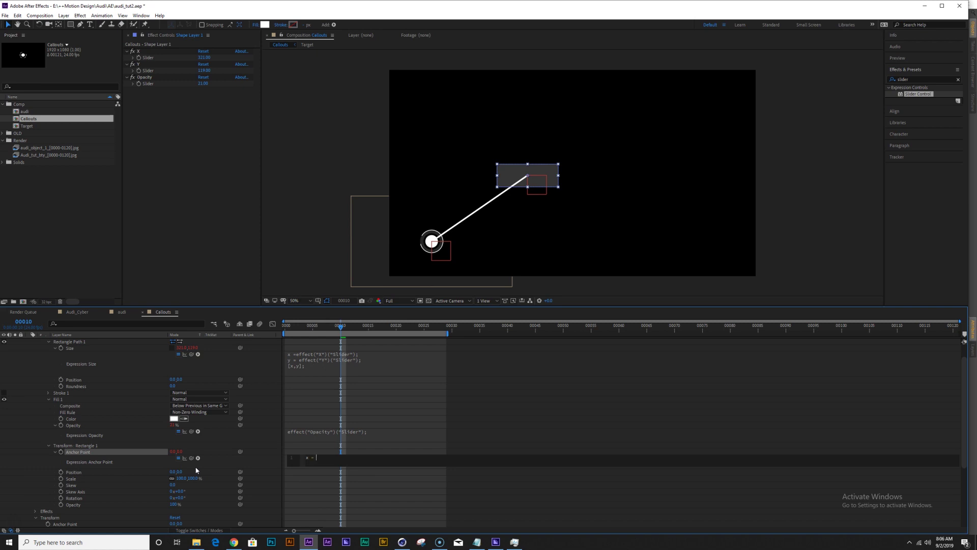
{"action": "left_click", "coordinate": [190, 458]}
{"action": "left_click_drag", "start_coordinate": [191, 459], "coordinate": [183, 348]}
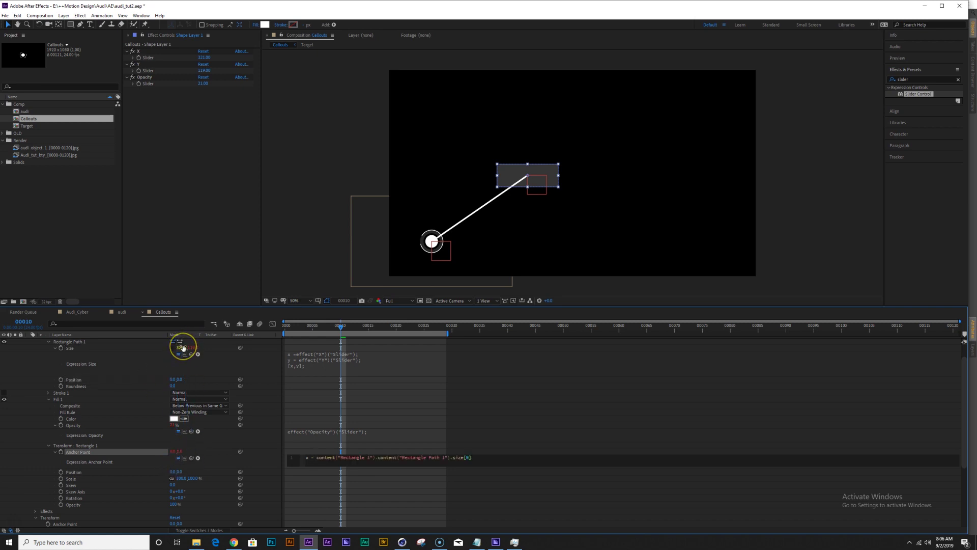
{"action": "key", "text": "Return"}
{"action": "type", "text": "y "}
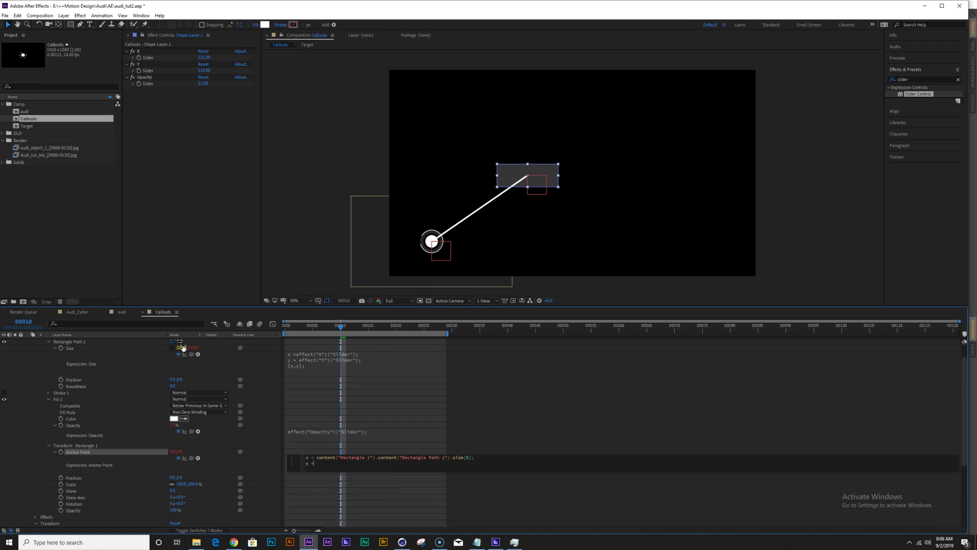
{"action": "type", "text": "="}
{"action": "left_click_drag", "start_coordinate": [192, 458], "coordinate": [194, 349]}
{"action": "type", "text": ";"}
Complete the Anchor Point expression with the output [x/2, y/2]; and apply it.
{"action": "key", "text": "Return"}
{"action": "type", "text": "[x"}
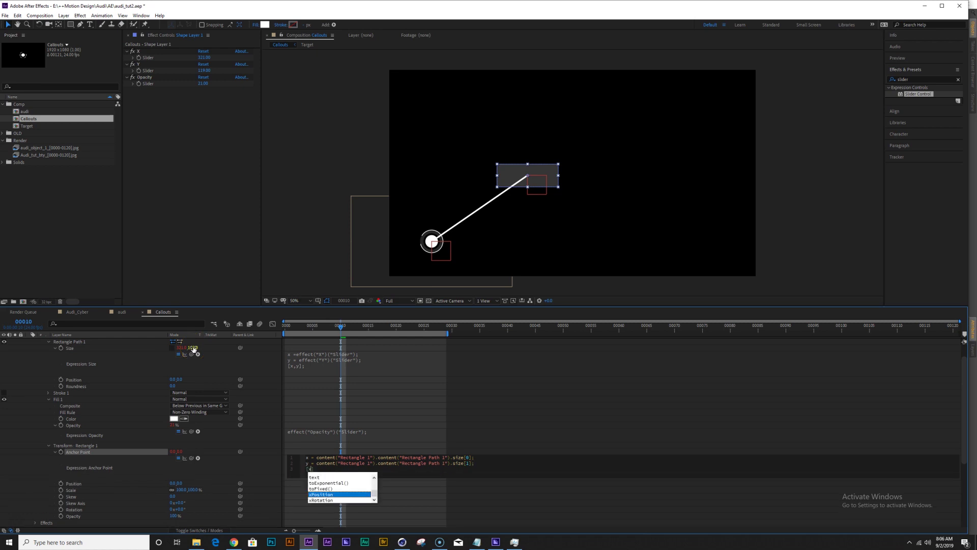
{"action": "type", "text": "/2, "}
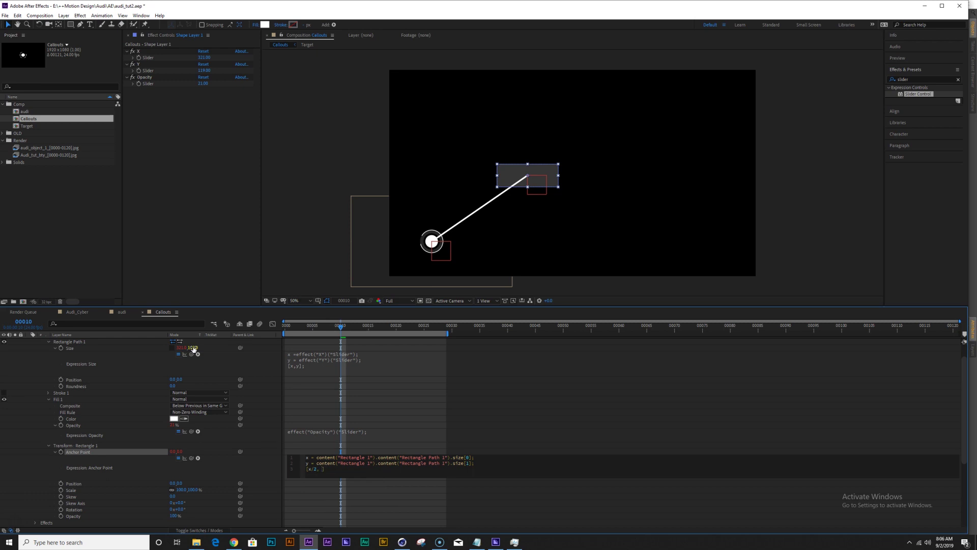
{"action": "type", "text": "y/2"}
{"action": "key", "text": "KP_Enter"}
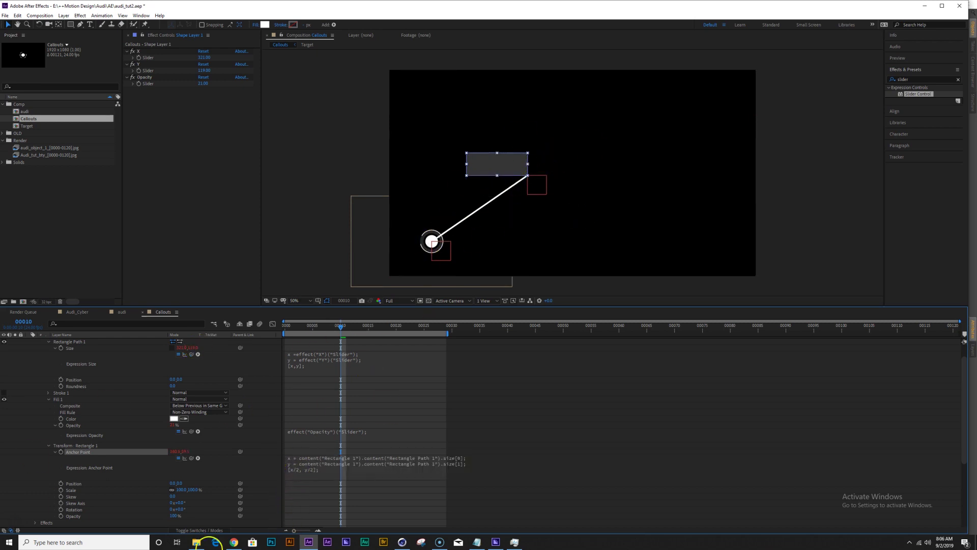
Change the Anchor Point expression's output to [x/-2, y/2]; and test it by setting the sliders to X about 189 and Y about 89.
{"action": "left_click", "coordinate": [293, 472]}
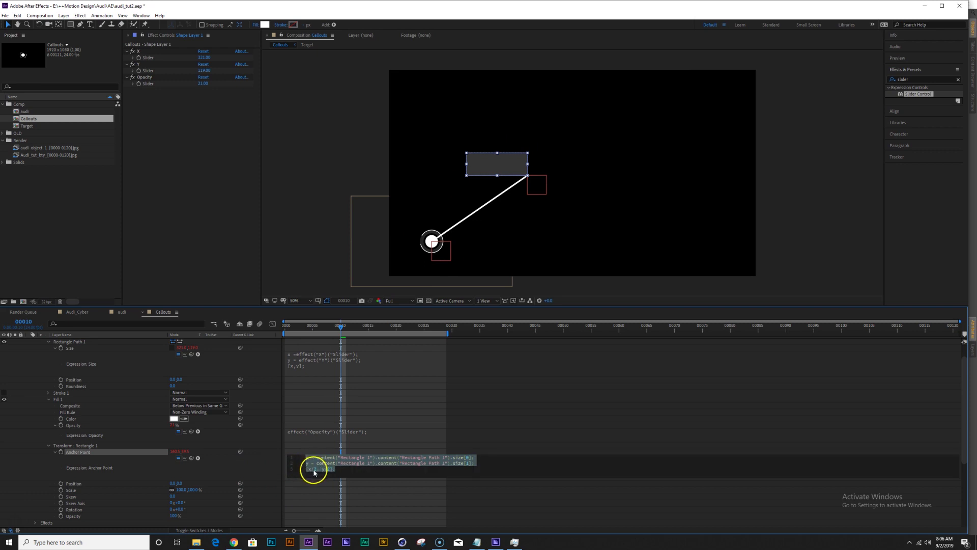
{"action": "left_click", "coordinate": [328, 476]}
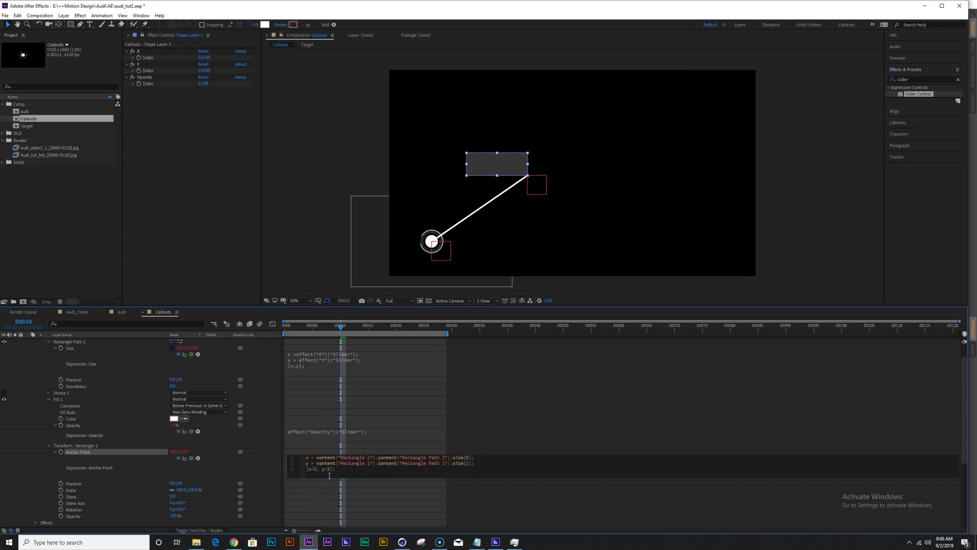
{"action": "left_click", "coordinate": [330, 478]}
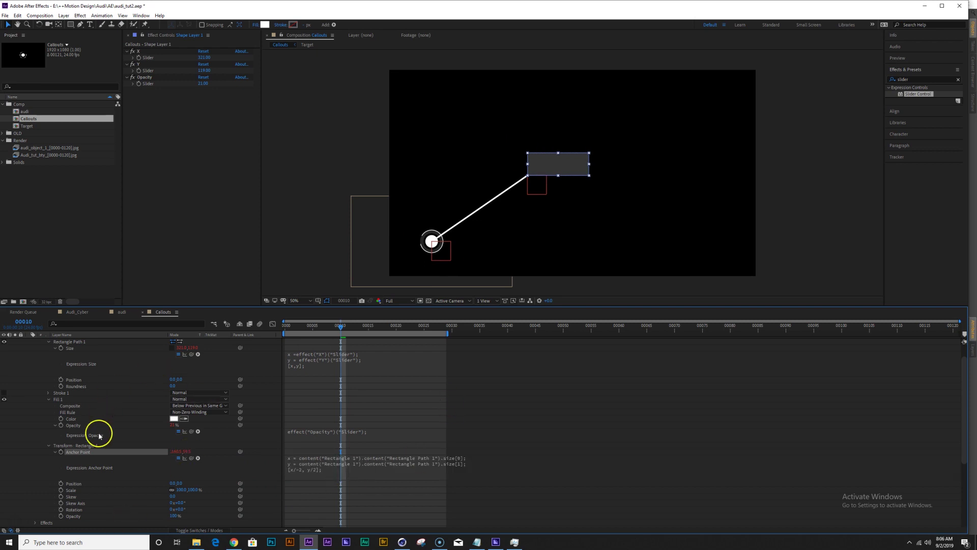
{"action": "left_click_drag", "start_coordinate": [205, 57], "coordinate": [190, 71]}
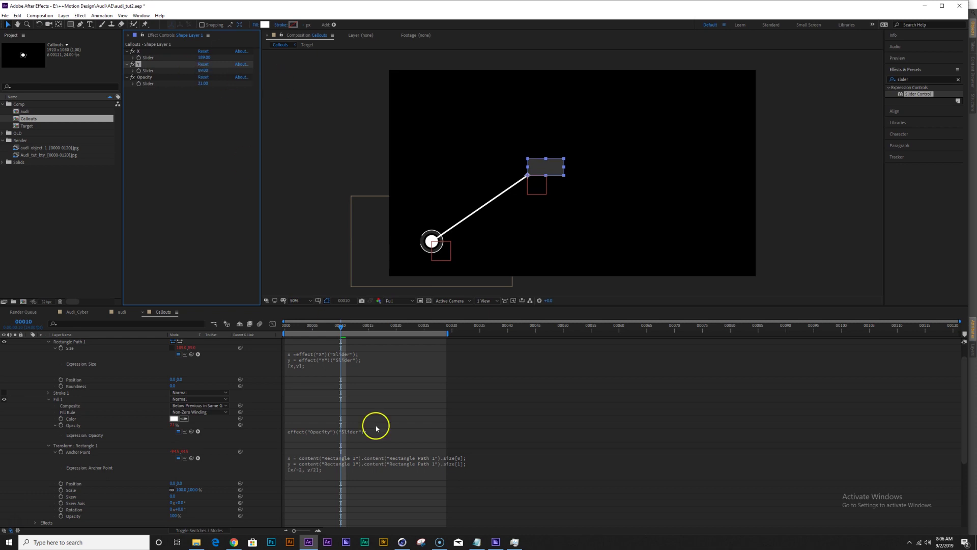
Add two more slider controls to the shape layer, named X offset and Y offset.
{"action": "left_click", "coordinate": [183, 116]}
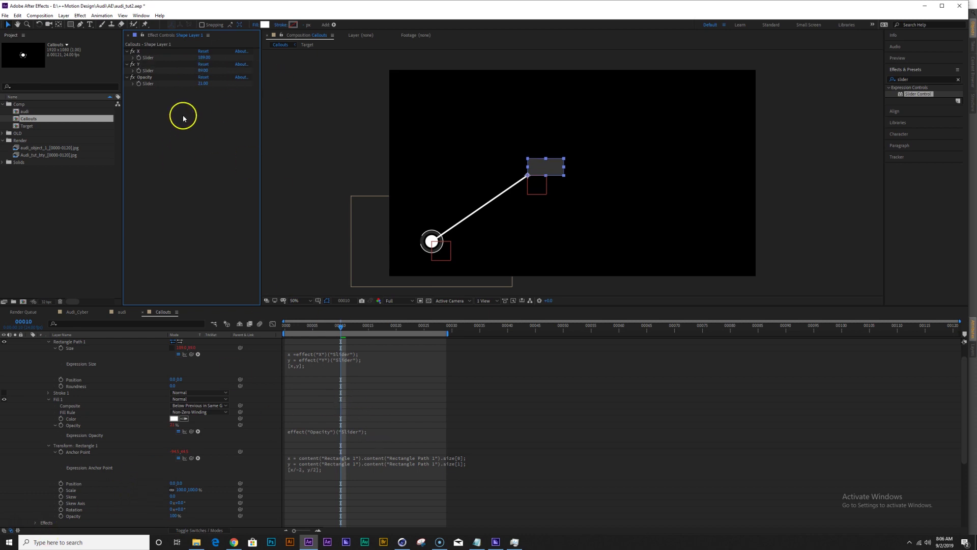
{"action": "double_click", "coordinate": [916, 94]}
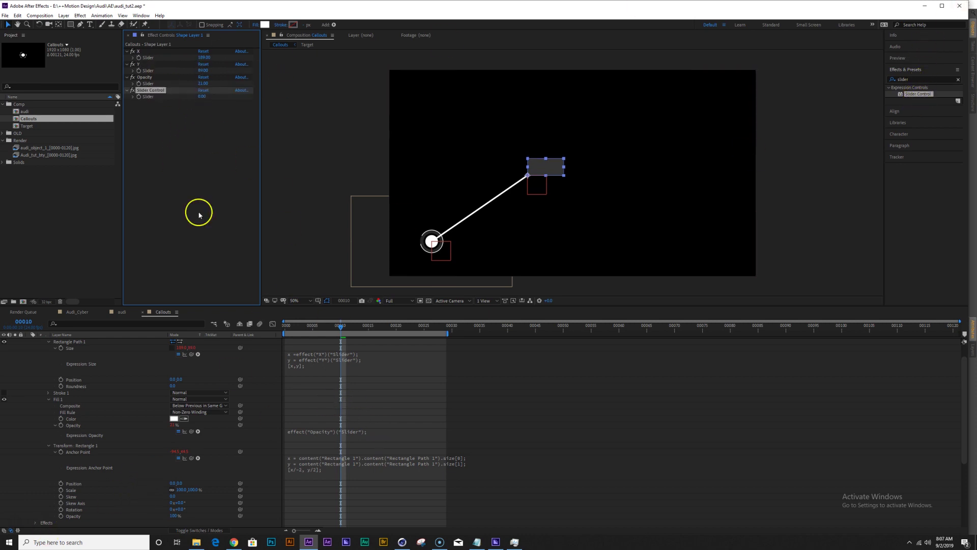
{"action": "key", "text": "Return"}
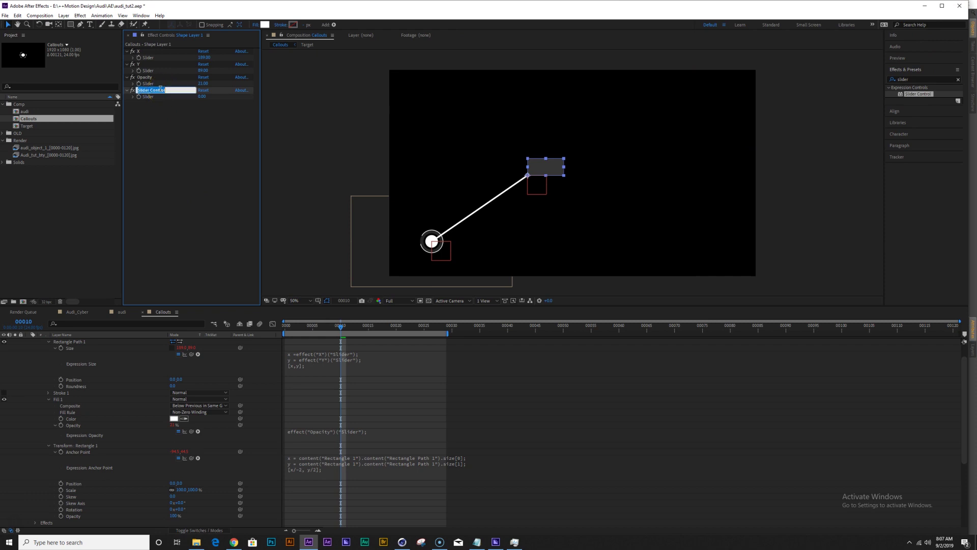
{"action": "type", "text": "X offset"}
{"action": "key", "text": "Return"}
{"action": "key", "text": "ctrl+d"}
{"action": "key", "text": "Return"}
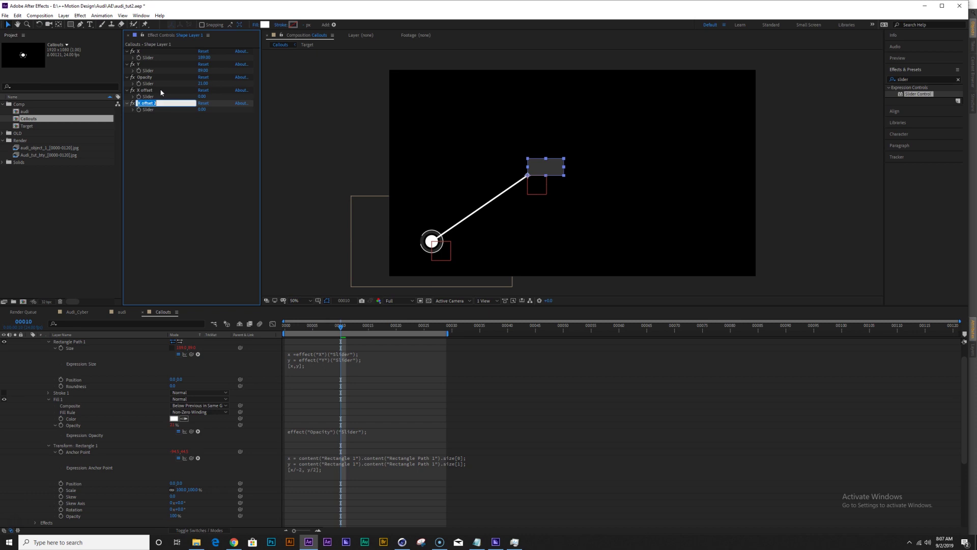
{"action": "type", "text": "Y offset"}
{"action": "key", "text": "Return"}
Add an expression to Rectangle 1's transform Position defining x from the X offset slider and y from the Y offset slider.
{"action": "left_click", "coordinate": [61, 484], "text": "alt"}
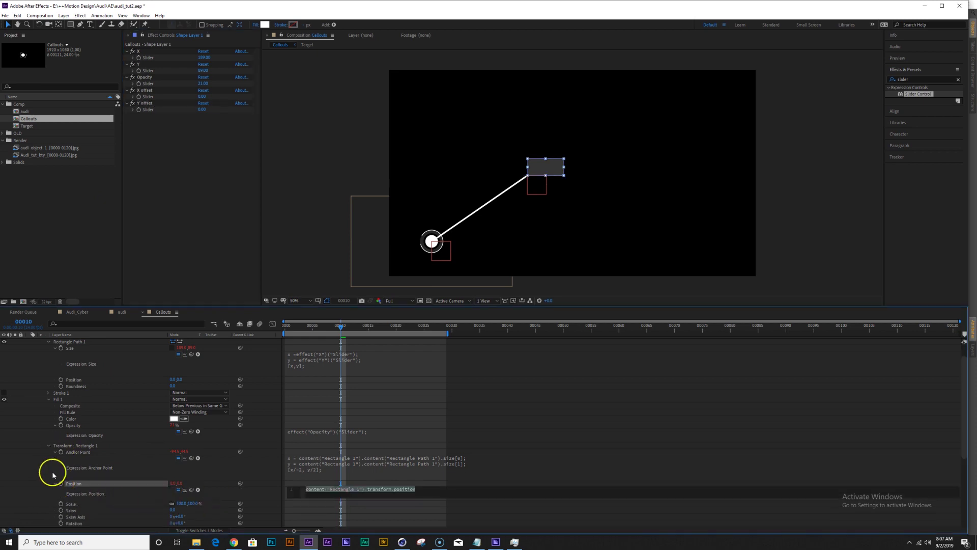
{"action": "type", "text": "x ="}
{"action": "left_click_drag", "start_coordinate": [192, 489], "coordinate": [149, 101]}
{"action": "type", "text": ";"}
{"action": "key", "text": "Return"}
{"action": "type", "text": "y ="}
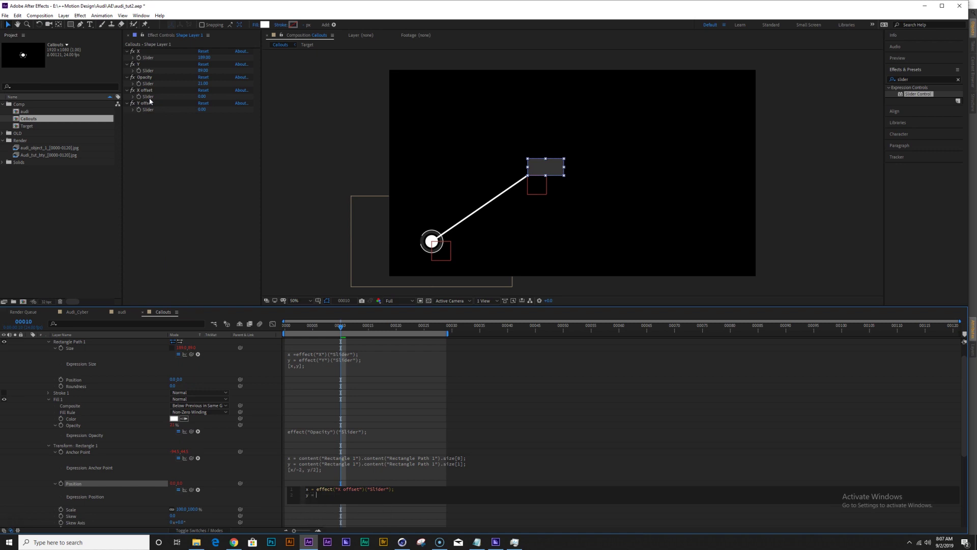
{"action": "left_click_drag", "start_coordinate": [191, 488], "coordinate": [158, 113]}
{"action": "type", "text": ";"}
Complete the Position expression with [x,y]; and test the offset control.
{"action": "key", "text": "Return"}
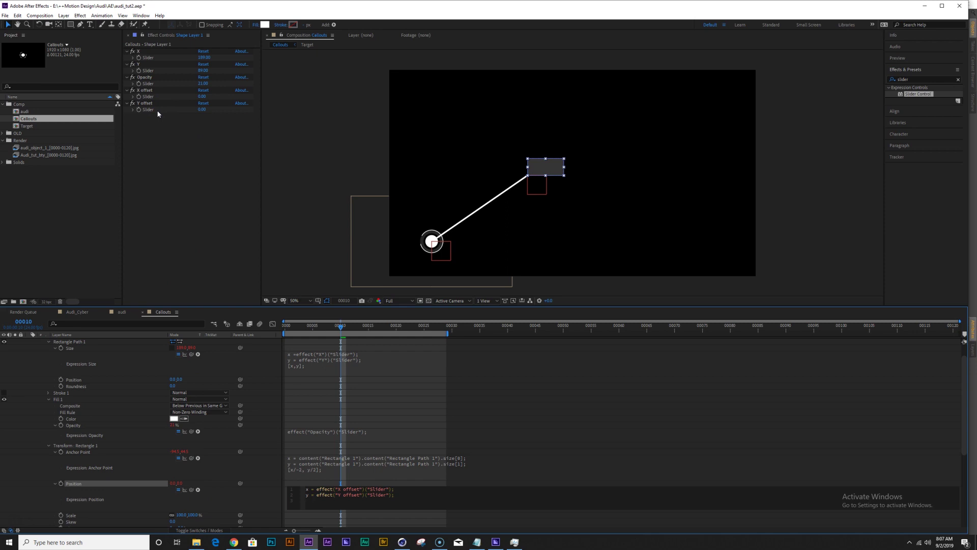
{"action": "type", "text": "[x,y"}
{"action": "key", "text": "Right"}
{"action": "type", "text": ";"}
{"action": "key", "text": "KP_Enter"}
{"action": "mouse_move", "coordinate": [202, 97]}
{"action": "left_mouse_down"}
{"action": "mouse_move", "coordinate": [271, 91]}
{"action": "mouse_move", "coordinate": [203, 107]}
{"action": "left_mouse_up"}
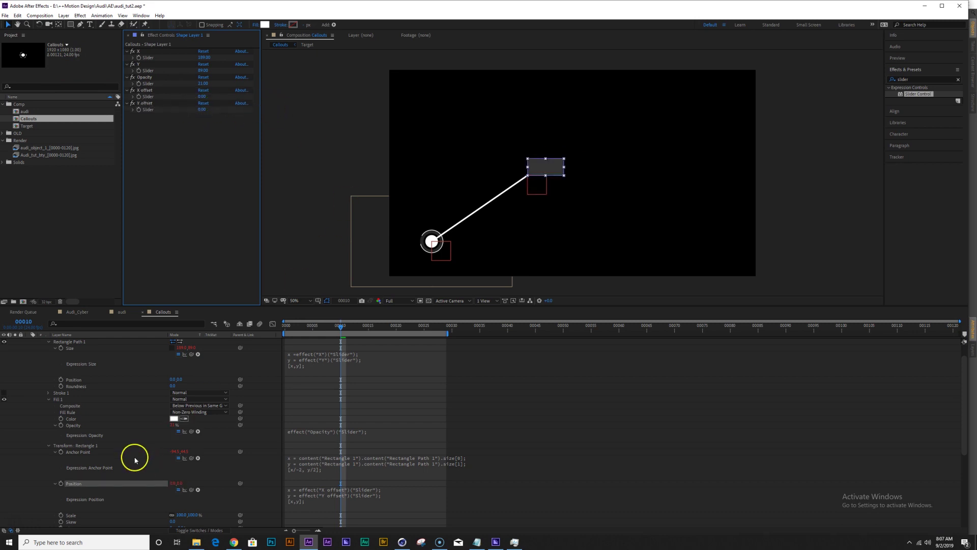
Collapse Shape Layer 1's properties and set its sliders to Opacity 100, X about 314 and Y about 23.
{"action": "scroll", "coordinate": [117, 433], "scroll_direction": "up", "scroll_amount": 1}
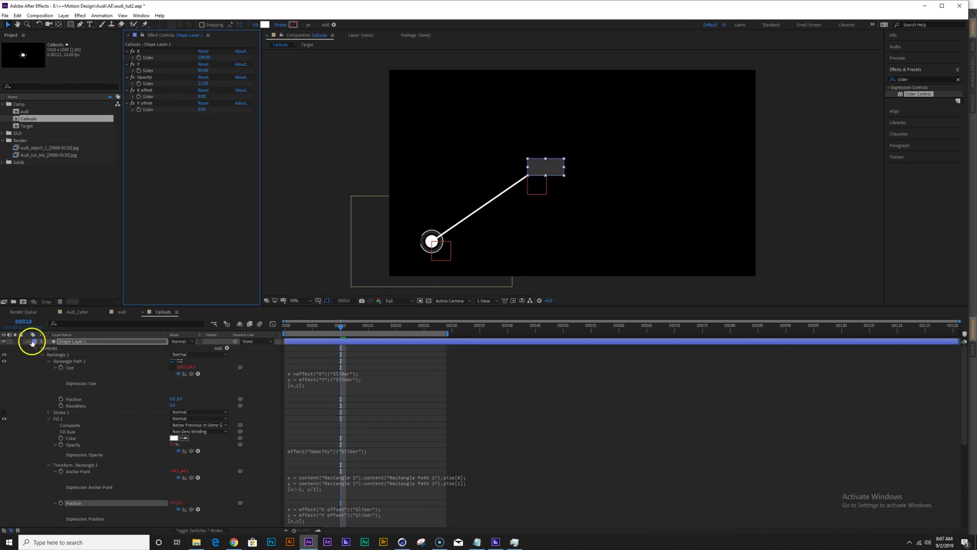
{"action": "left_click", "coordinate": [70, 343]}
{"action": "key", "text": "u"}
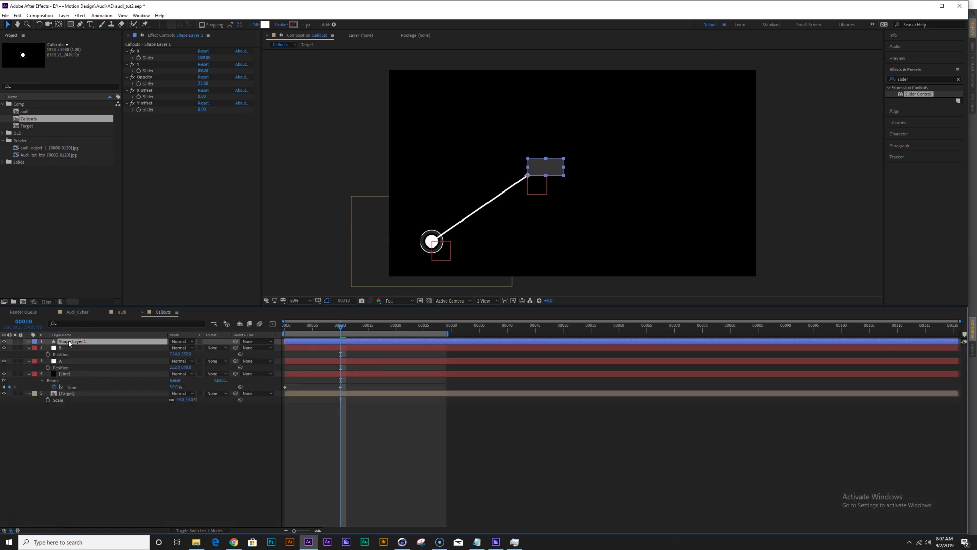
{"action": "left_click", "coordinate": [203, 84]}
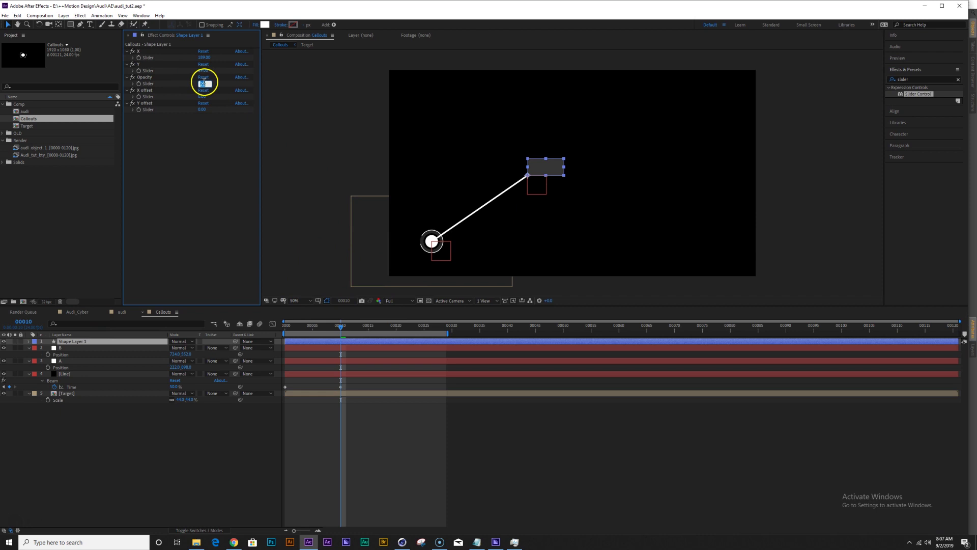
{"action": "key", "text": "Return"}
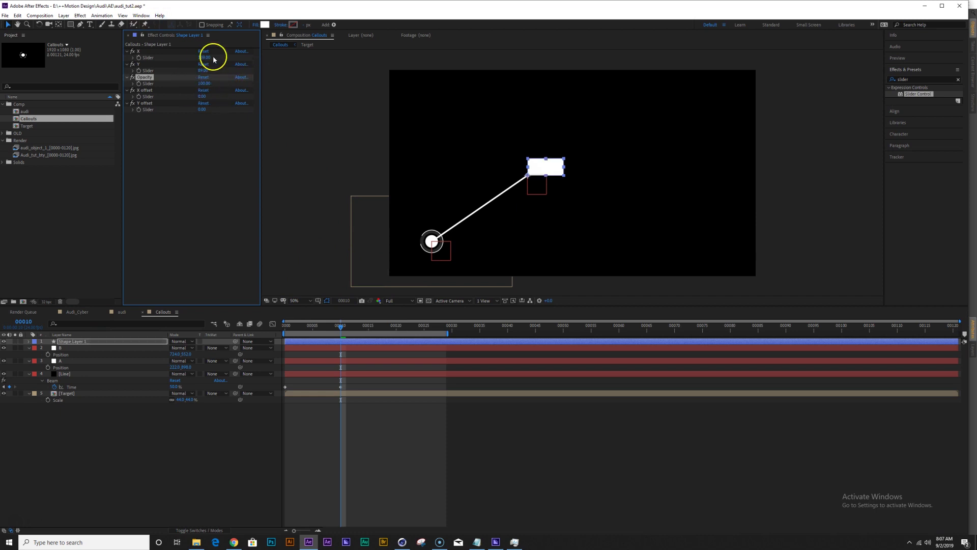
{"action": "mouse_move", "coordinate": [203, 59]}
{"action": "left_mouse_down"}
{"action": "mouse_move", "coordinate": [191, 59]}
{"action": "mouse_move", "coordinate": [209, 58]}
{"action": "mouse_move", "coordinate": [198, 72]}
{"action": "mouse_move", "coordinate": [224, 78]}
{"action": "mouse_move", "coordinate": [174, 71]}
{"action": "mouse_move", "coordinate": [247, 61]}
{"action": "mouse_move", "coordinate": [201, 70]}
{"action": "left_mouse_up"}
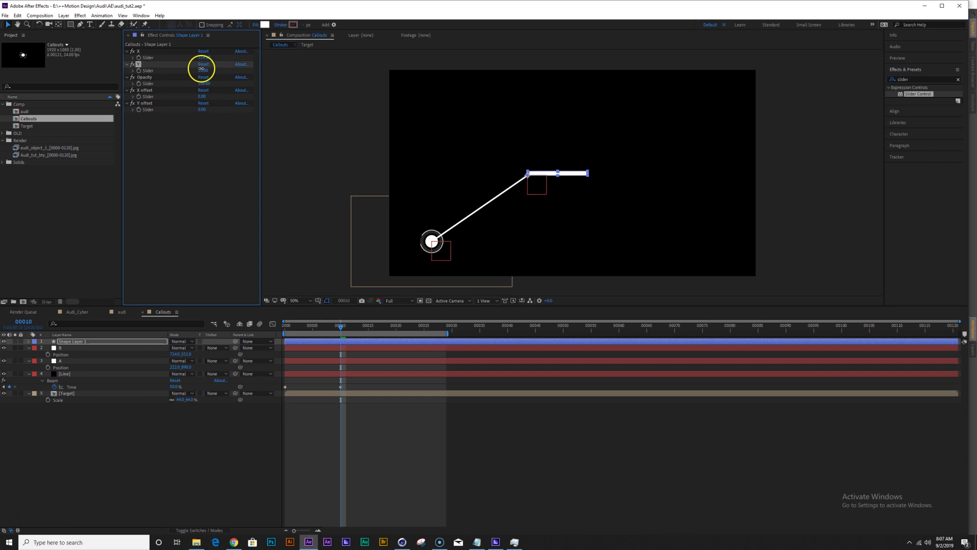
Keyframe Shape Layer 1's X slider from 0 at frame 10 to its full width at frame 20.
{"action": "left_click", "coordinate": [88, 341]}
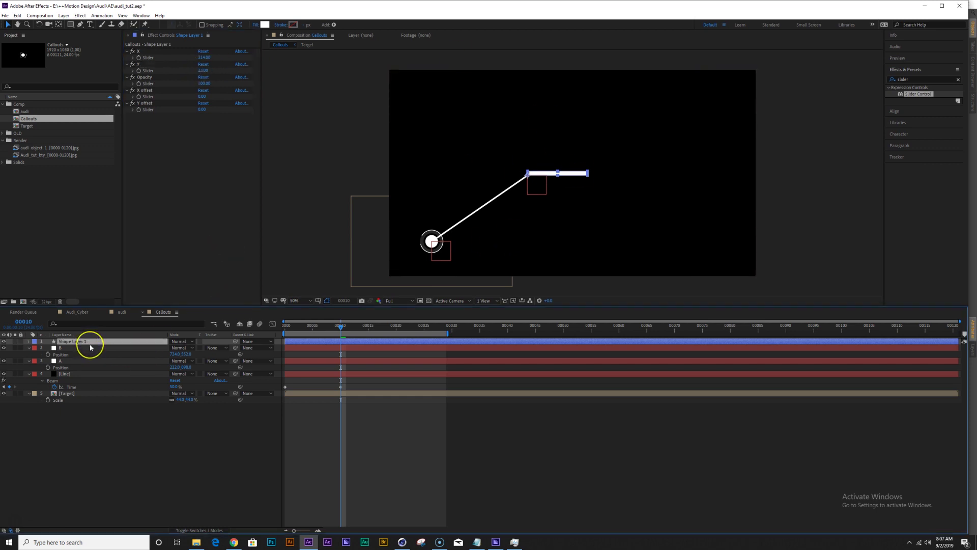
{"action": "left_click", "coordinate": [259, 345]}
{"action": "left_click", "coordinate": [138, 59]}
{"action": "key", "text": "u"}
{"action": "left_click_drag", "start_coordinate": [341, 354], "coordinate": [396, 353]}
{"action": "left_click", "coordinate": [175, 354]}
{"action": "key", "text": "Return"}
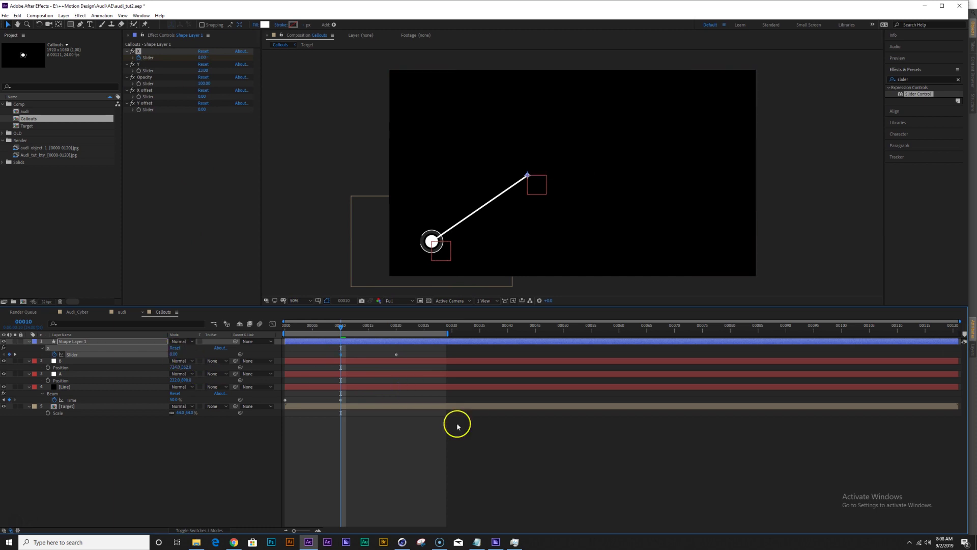
Ease Shape Layer 1's two X slider keyframes and shape their speed graph to peak early and slow into frame 20.
{"action": "left_click_drag", "start_coordinate": [309, 329], "coordinate": [397, 350]}
{"action": "left_click_drag", "start_coordinate": [417, 356], "coordinate": [321, 350]}
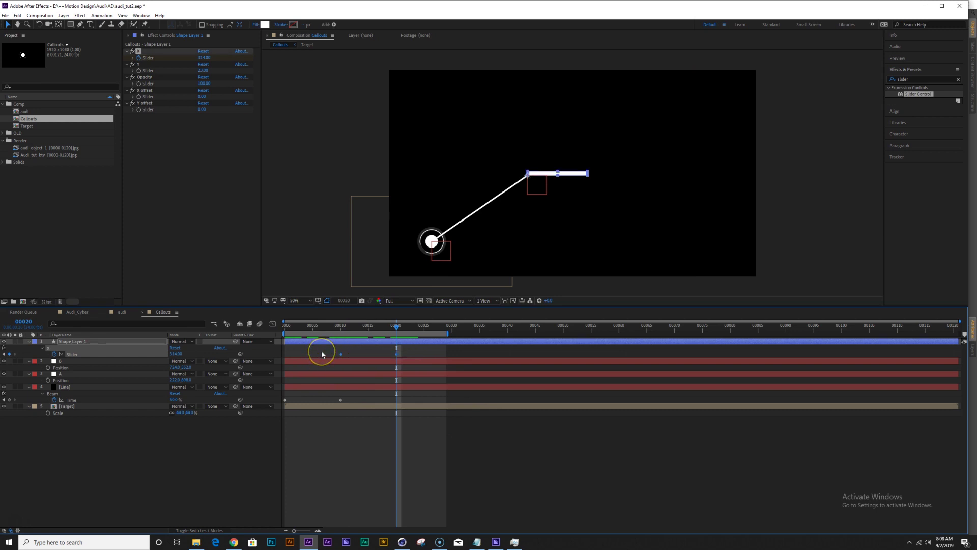
{"action": "left_click", "coordinate": [272, 324]}
{"action": "left_click_drag", "start_coordinate": [419, 488], "coordinate": [308, 524]}
{"action": "left_click_drag", "start_coordinate": [388, 502], "coordinate": [368, 501]}
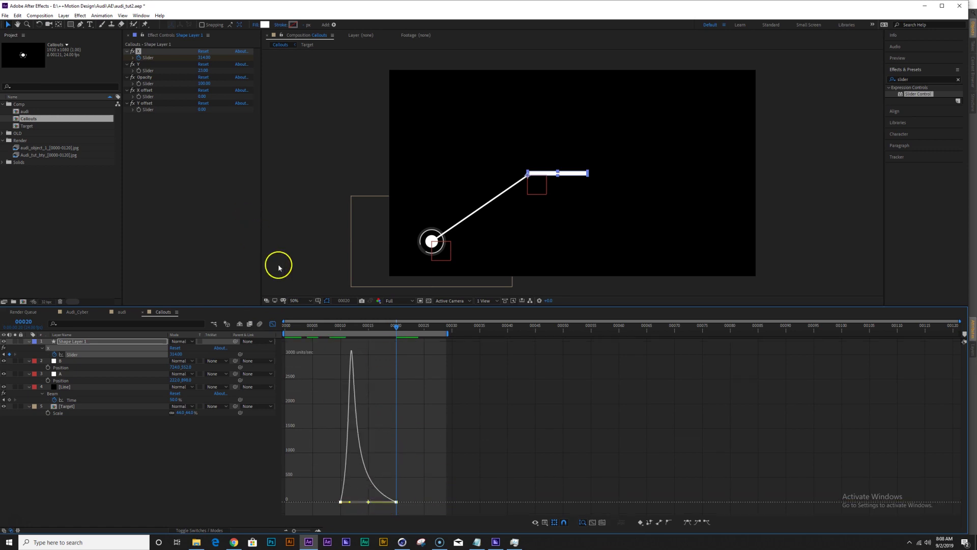
{"action": "left_click", "coordinate": [273, 324]}
Preview the line growing into the bar and trim Shape Layer 1 so it starts at frame 10.
{"action": "left_click_drag", "start_coordinate": [316, 325], "coordinate": [301, 326]}
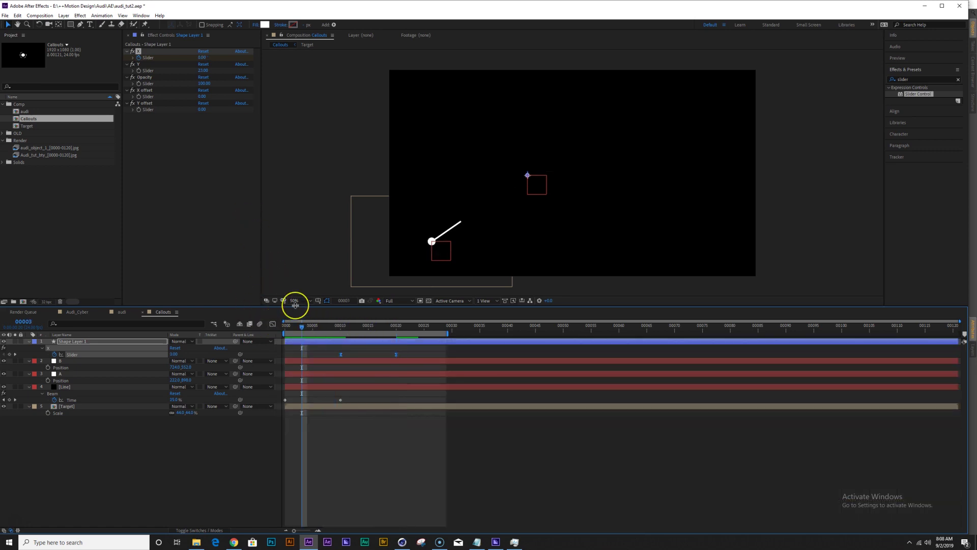
{"action": "key", "text": "space"}
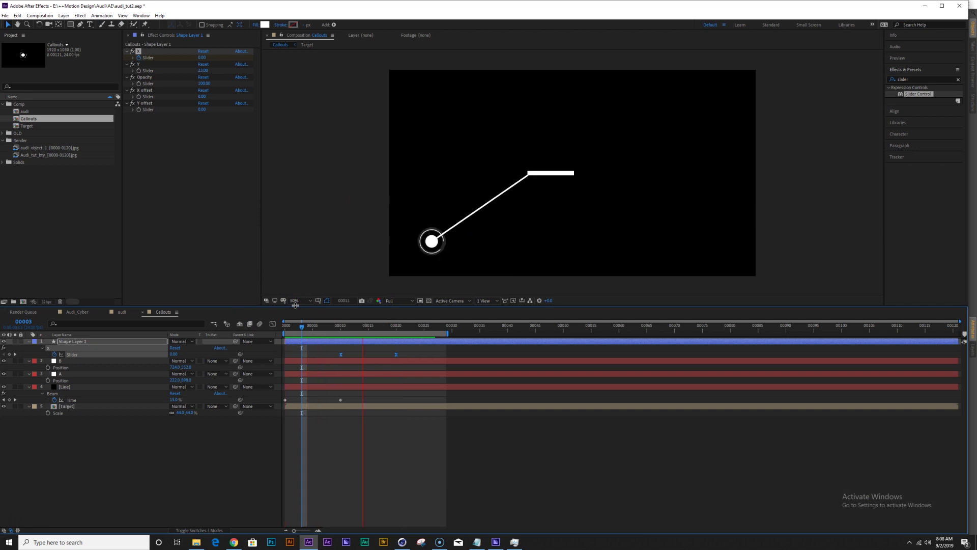
{"action": "left_click_drag", "start_coordinate": [344, 327], "coordinate": [394, 327]}
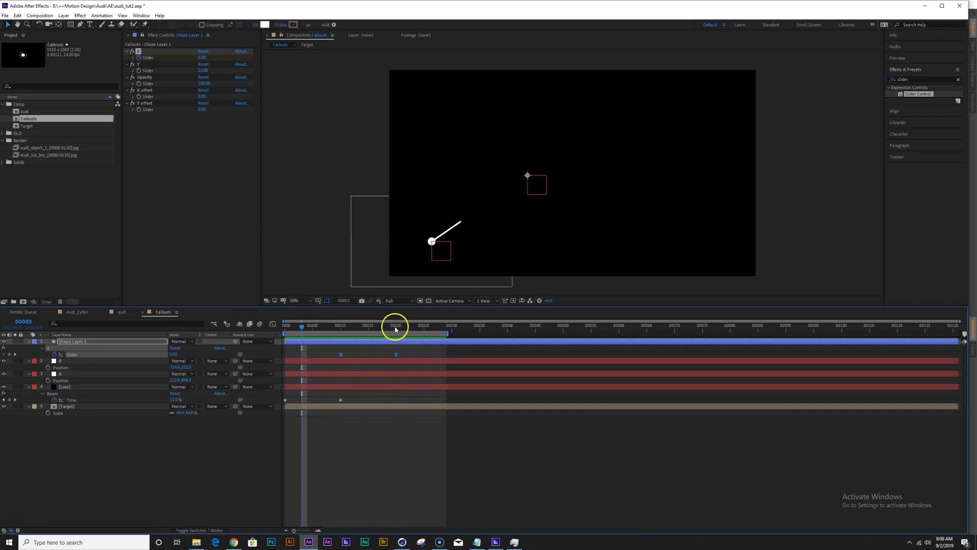
{"action": "left_click", "coordinate": [313, 351]}
{"action": "left_click", "coordinate": [340, 328]}
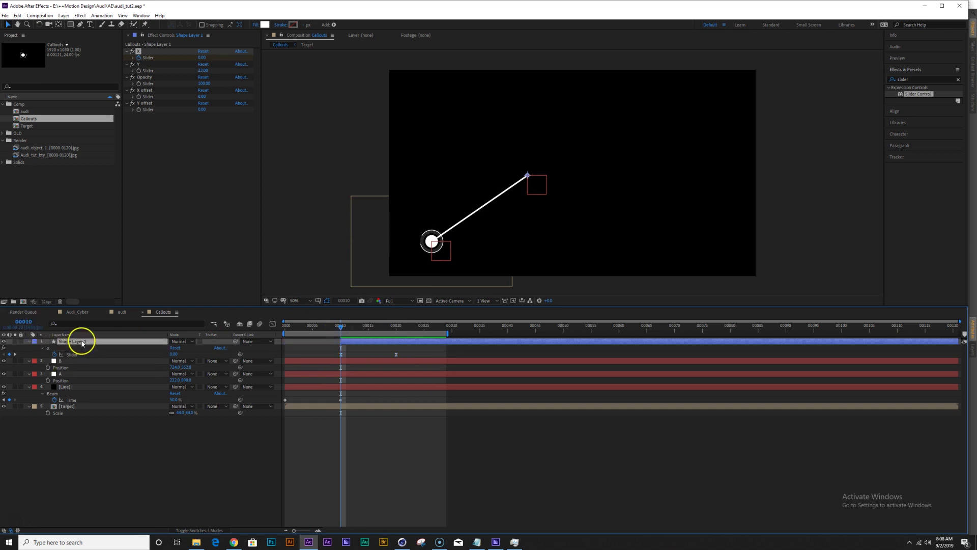
Duplicate Shape Layer 1, shift the copy to start at frame 14 and set its X offset to about 345.
{"action": "key", "text": "ctrl+d"}
{"action": "key", "text": "u"}
{"action": "left_click_drag", "start_coordinate": [371, 344], "coordinate": [402, 327]}
{"action": "left_click_drag", "start_coordinate": [201, 96], "coordinate": [334, 98]}
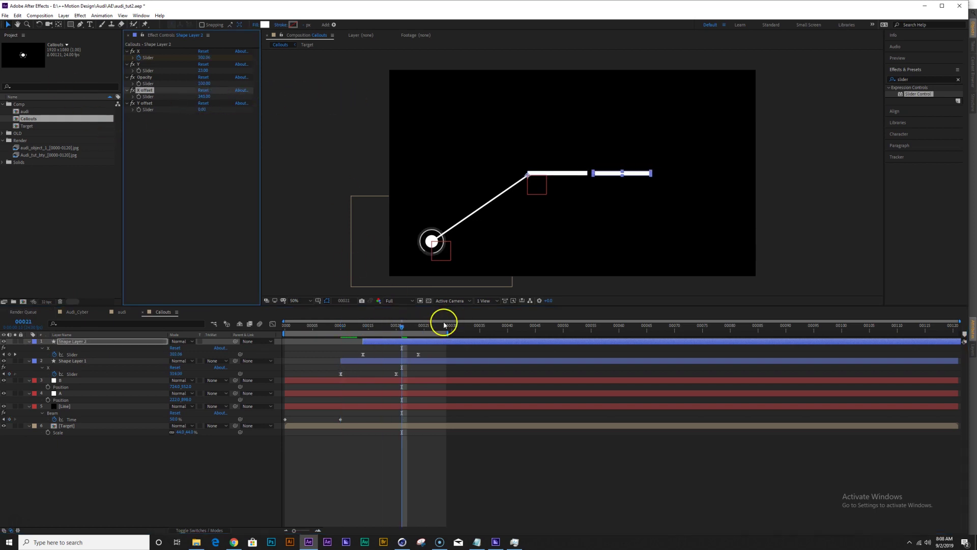
Set Shape Layer 2's X slider keyframe at frame 24 to 637 and increase its X offset to about 386.
{"action": "left_click", "coordinate": [417, 326]}
{"action": "left_click_drag", "start_coordinate": [204, 57], "coordinate": [343, 72]}
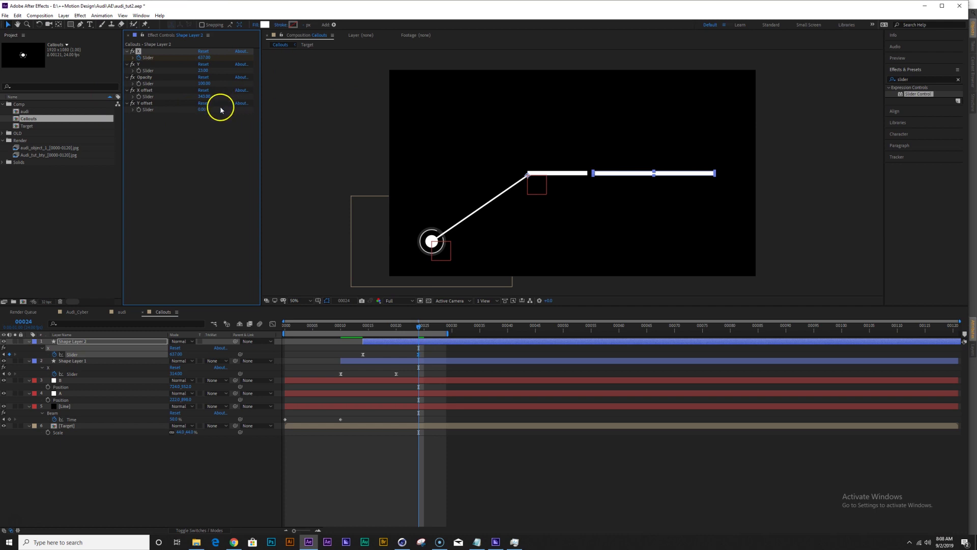
{"action": "left_click_drag", "start_coordinate": [204, 97], "coordinate": [218, 93]}
Reposition null B in the composition to about 552, 508 so both bars move with it.
{"action": "left_click", "coordinate": [535, 190]}
{"action": "left_click_drag", "start_coordinate": [535, 189], "coordinate": [500, 181]}
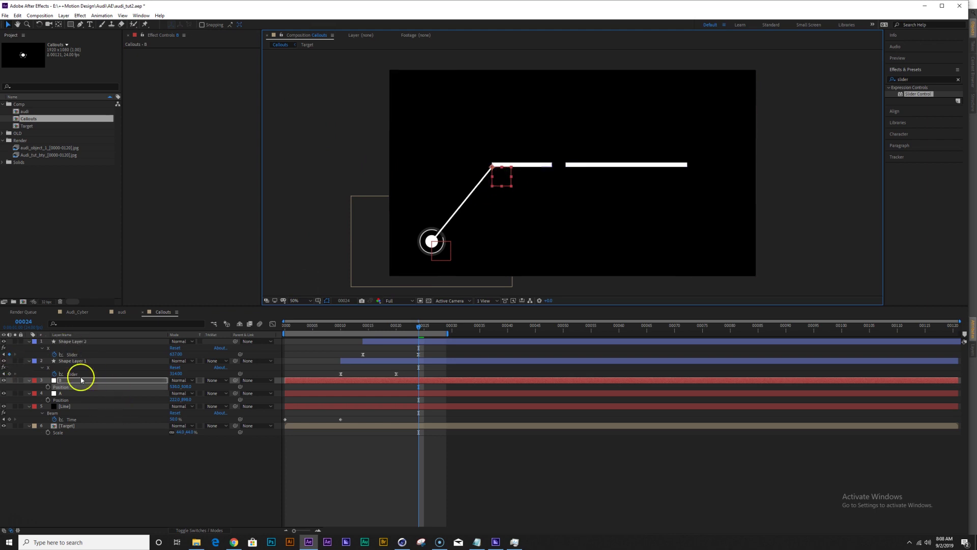
{"action": "left_click", "coordinate": [77, 348]}
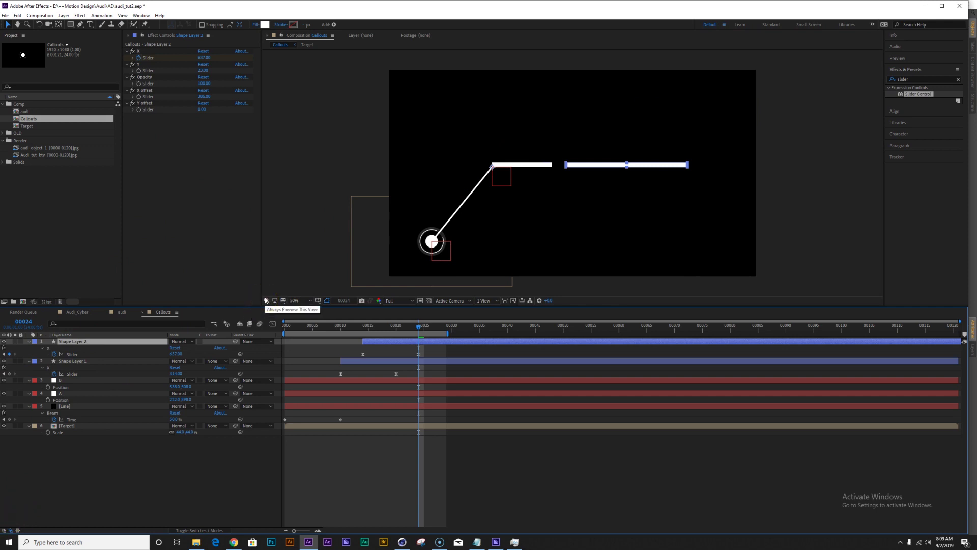
{"action": "mouse_move", "coordinate": [496, 187]}
{"action": "left_mouse_down"}
{"action": "mouse_move", "coordinate": [493, 168]}
{"action": "mouse_move", "coordinate": [500, 187]}
{"action": "left_mouse_up"}
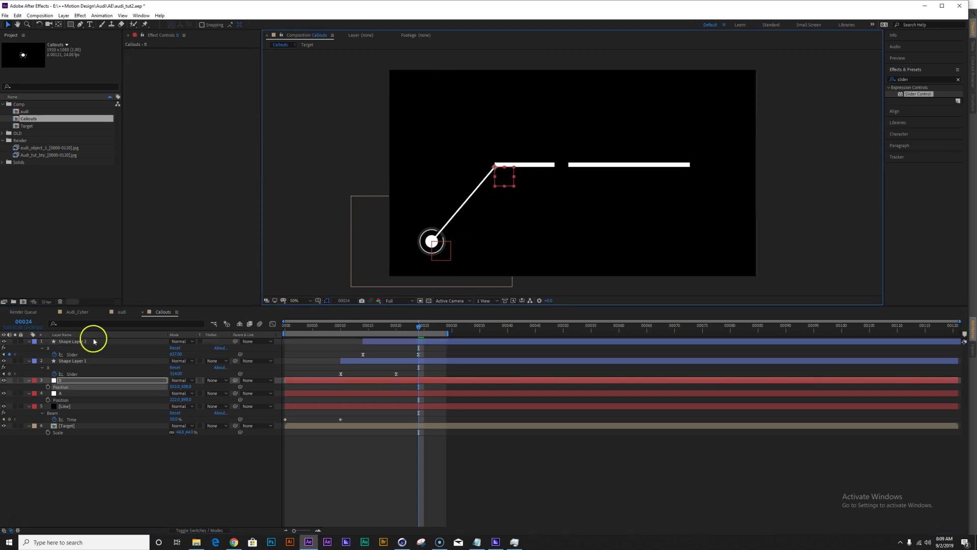
Duplicate Shape Layer 2 and remove all X slider keyframes from the copy.
{"action": "left_click", "coordinate": [89, 342]}
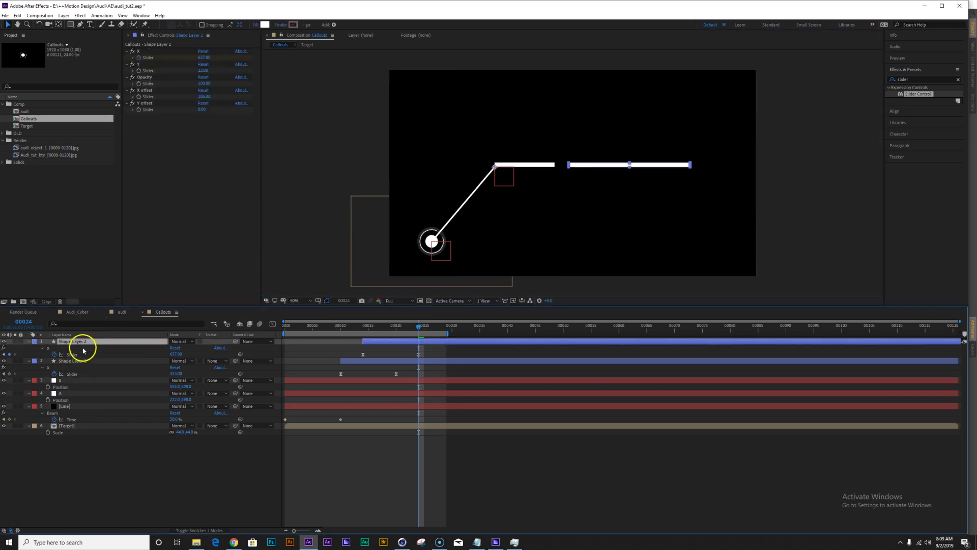
{"action": "key", "text": "ctrl+d"}
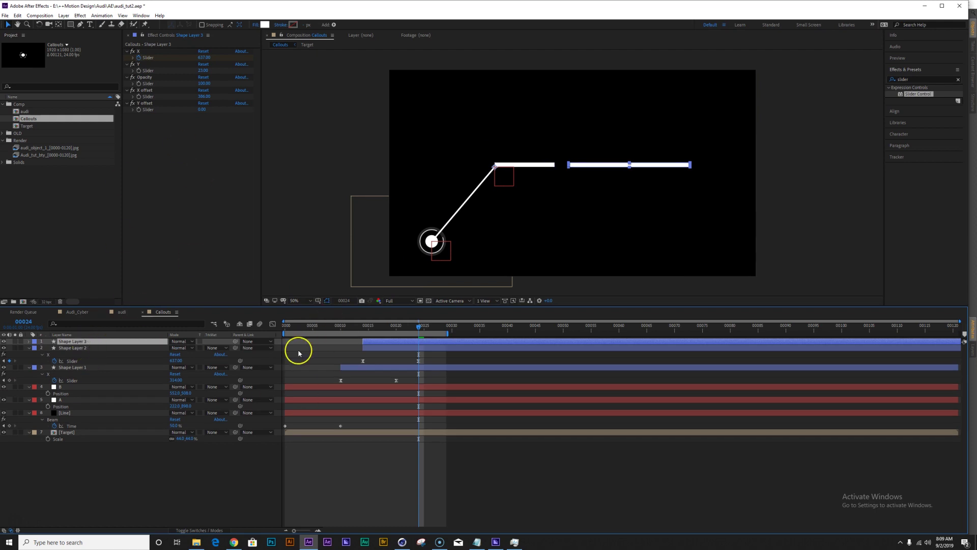
{"action": "key", "text": "u"}
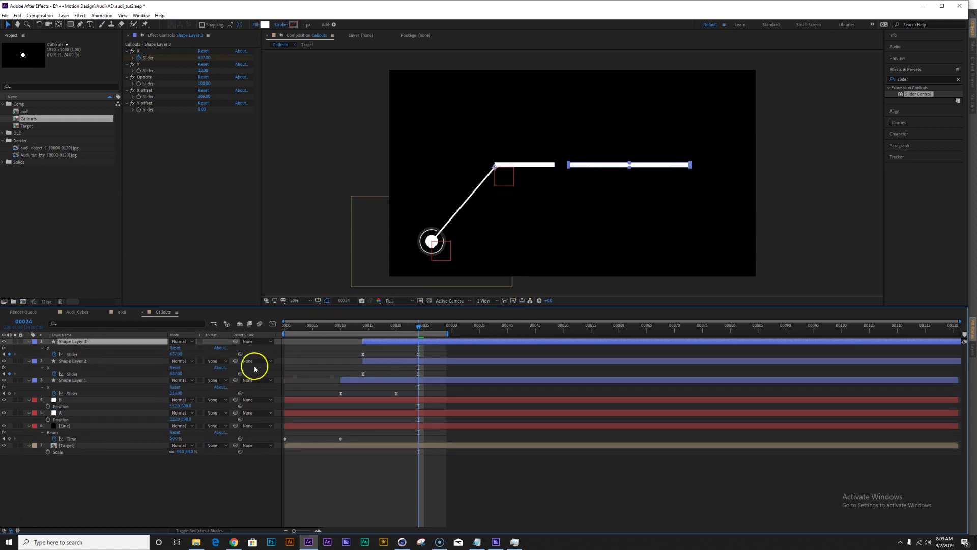
{"action": "left_click", "coordinate": [54, 354]}
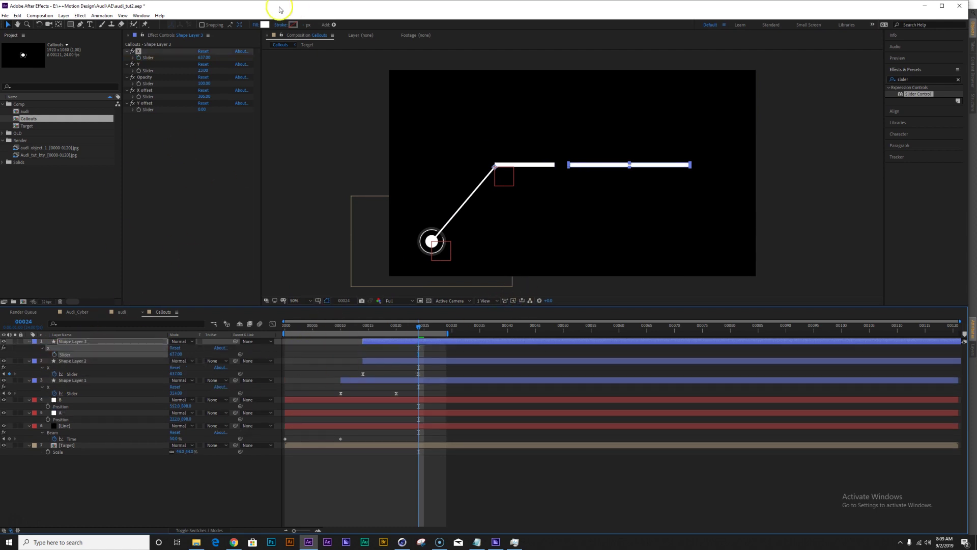
Set Shape Layer 3's sliders to X about 1249, Y about 75, Opacity 9, X offset 0 and Y offset about -48.
{"action": "left_click", "coordinate": [202, 97]}
{"action": "type", "text": "0"}
{"action": "key", "text": "Return"}
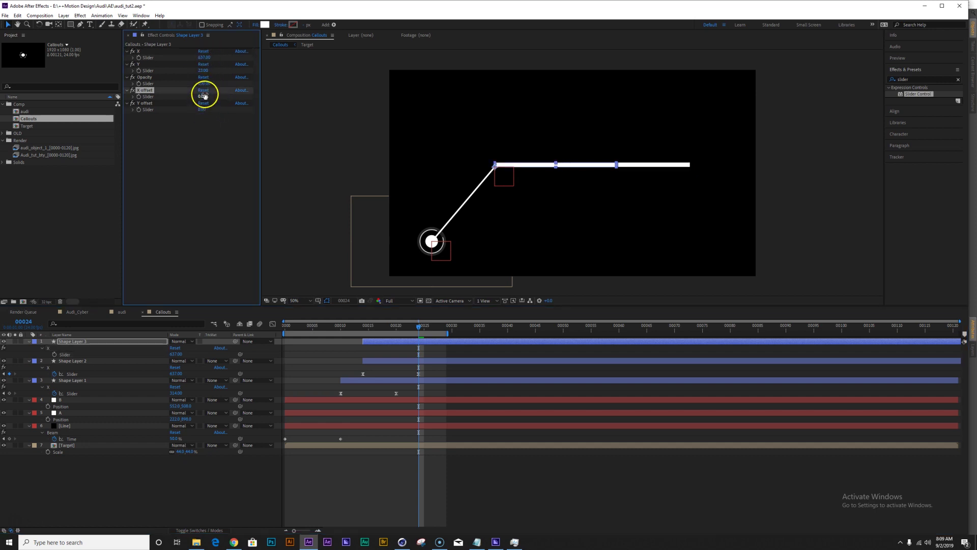
{"action": "left_click_drag", "start_coordinate": [201, 109], "coordinate": [424, 67]}
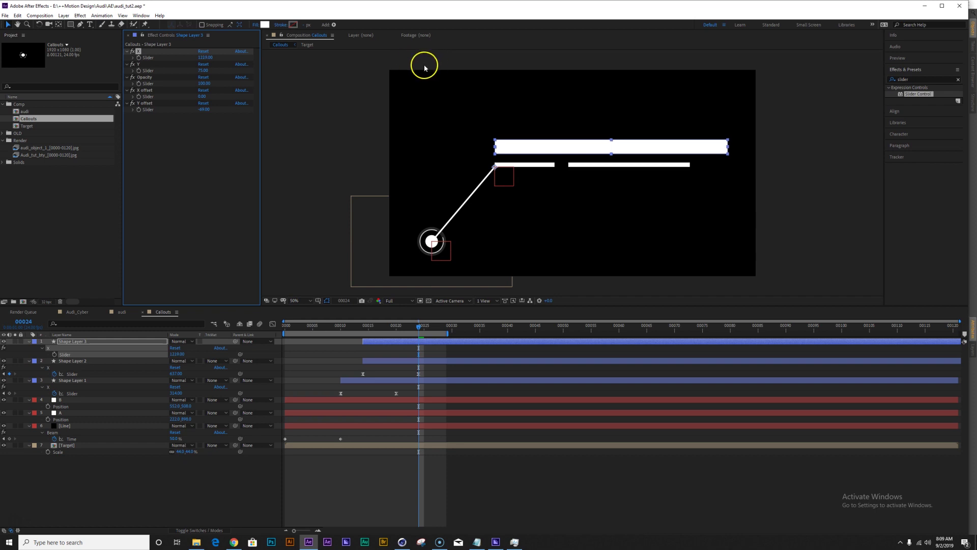
{"action": "left_click_drag", "start_coordinate": [203, 83], "coordinate": [175, 88]}
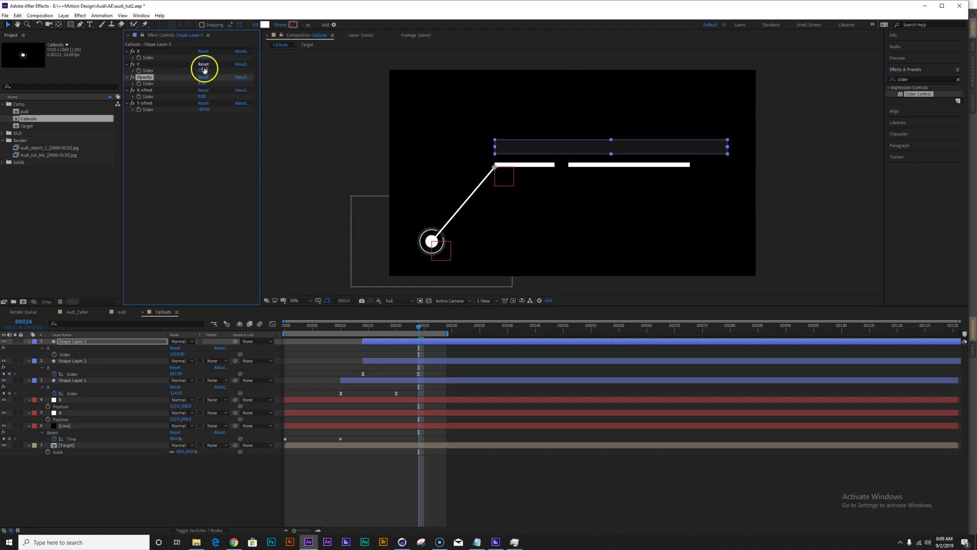
{"action": "left_click_drag", "start_coordinate": [203, 108], "coordinate": [206, 107]}
{"action": "left_click_drag", "start_coordinate": [205, 57], "coordinate": [213, 53]}
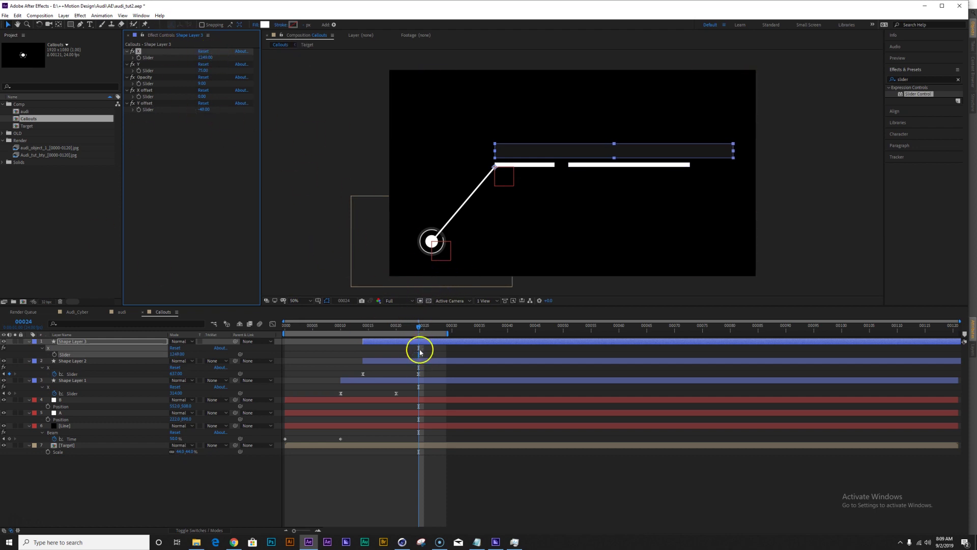
Shorten Shape Layer 3's box at frame 14 by setting its X slider to 40.
{"action": "left_click_drag", "start_coordinate": [412, 331], "coordinate": [364, 325]}
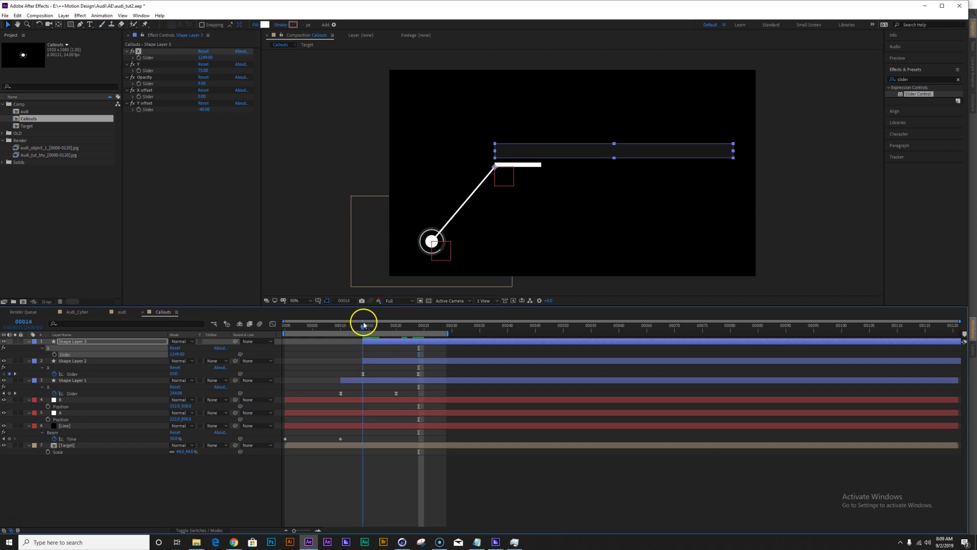
{"action": "left_click_drag", "start_coordinate": [204, 57], "coordinate": [49, 52]}
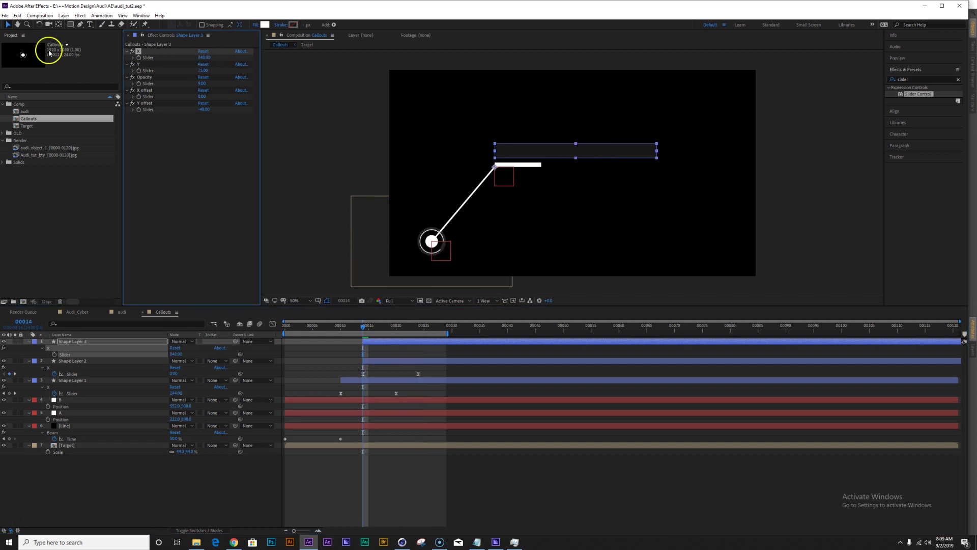
{"action": "left_click_drag", "start_coordinate": [201, 57], "coordinate": [136, 70]}
{"action": "mouse_move", "coordinate": [206, 57]}
{"action": "left_mouse_down"}
{"action": "mouse_move", "coordinate": [181, 53]}
{"action": "mouse_move", "coordinate": [190, 57]}
{"action": "left_mouse_up"}
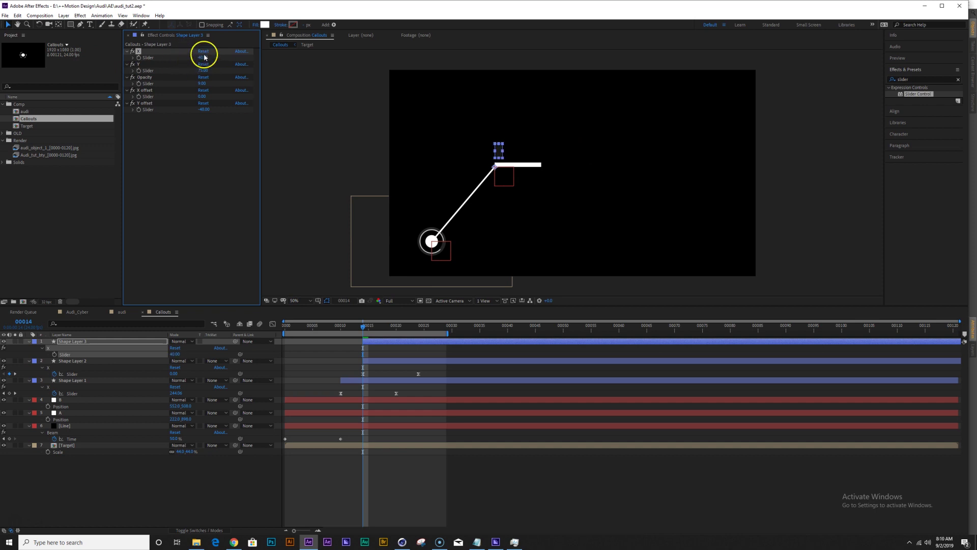
{"action": "left_click", "coordinate": [355, 358]}
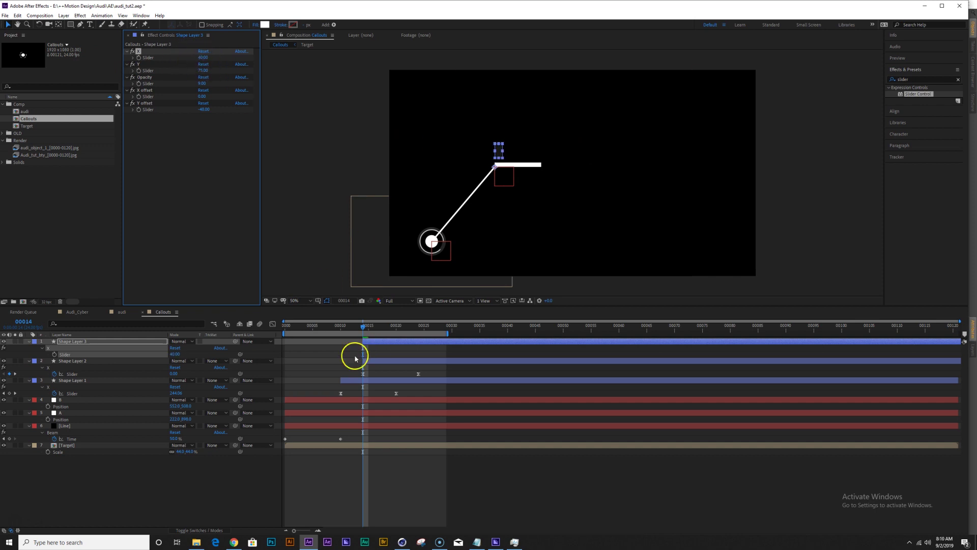
Keyframe Shape Layer 3's Opacity slider at 9 on frame 14 and 0 on frame 15.
{"action": "left_click", "coordinate": [77, 337]}
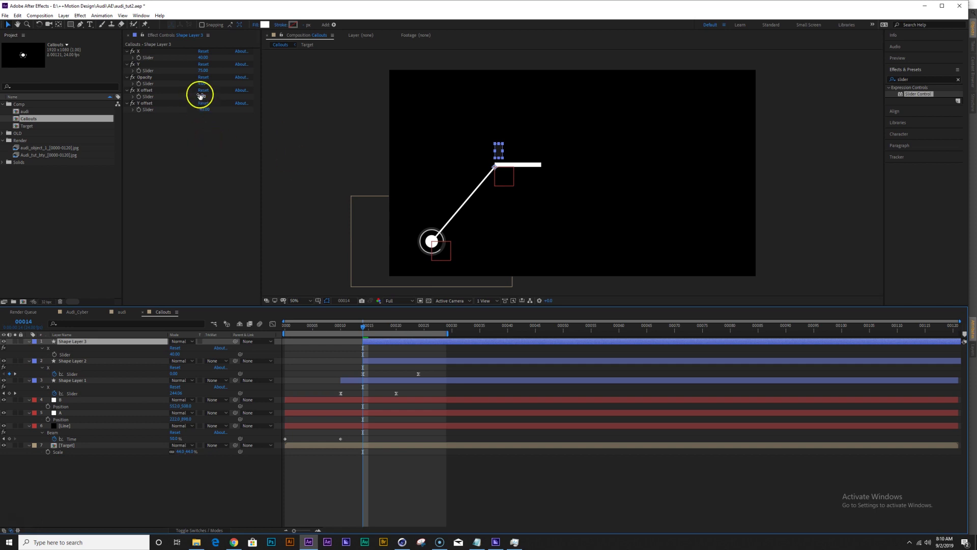
{"action": "left_click", "coordinate": [144, 78]}
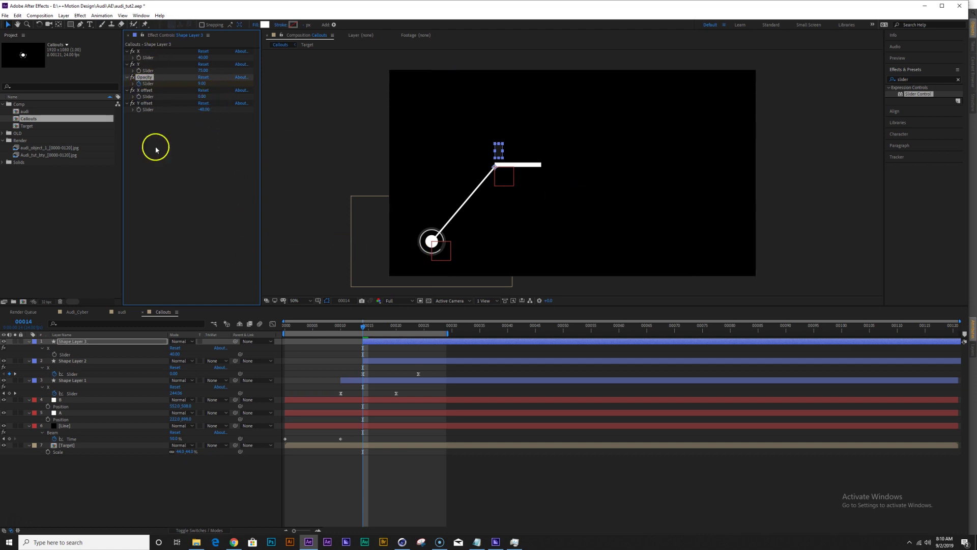
{"action": "key", "text": "s"}
{"action": "key", "text": "s"}
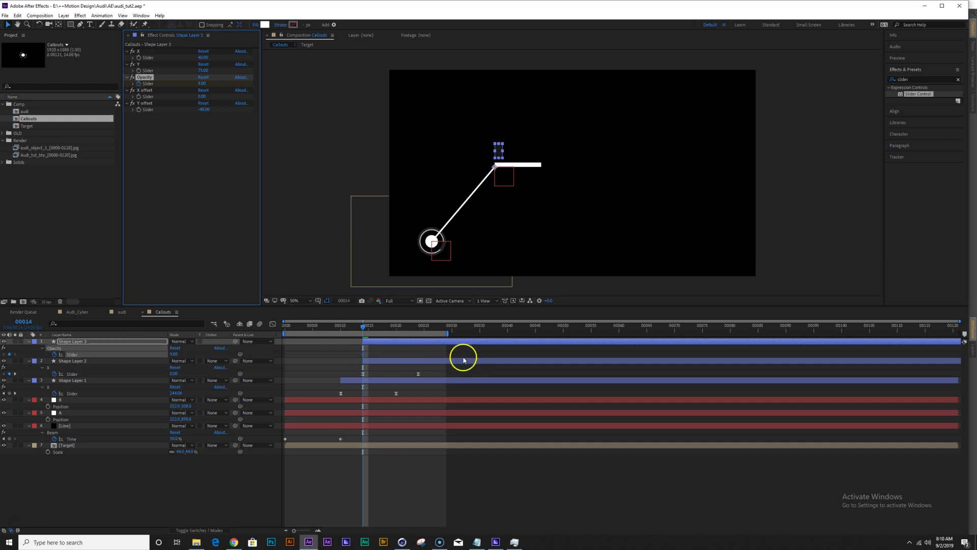
{"action": "key", "text": "Page_Down"}
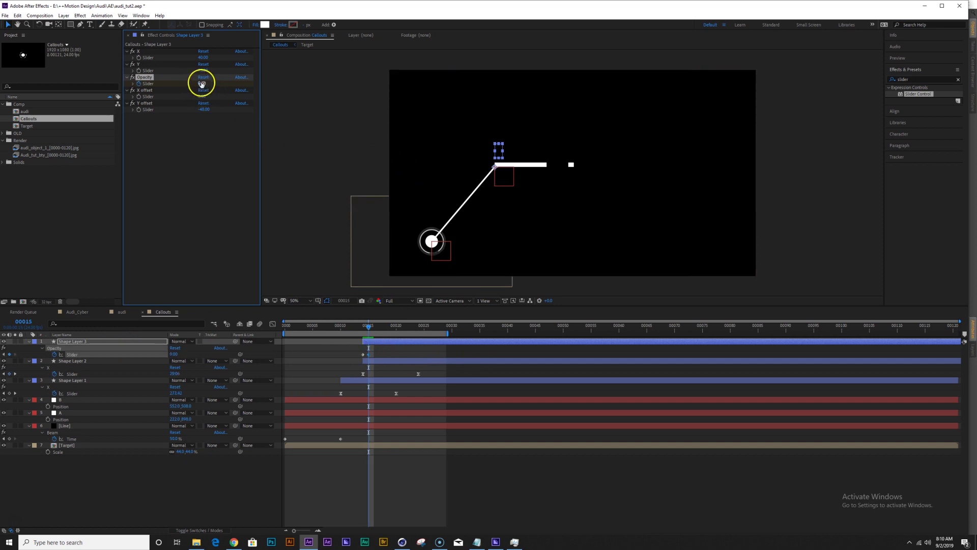
Repeat the alternating 9 and 0 Opacity keyframes on every frame up to frame 20, ending on 9.
{"action": "left_click", "coordinate": [353, 356]}
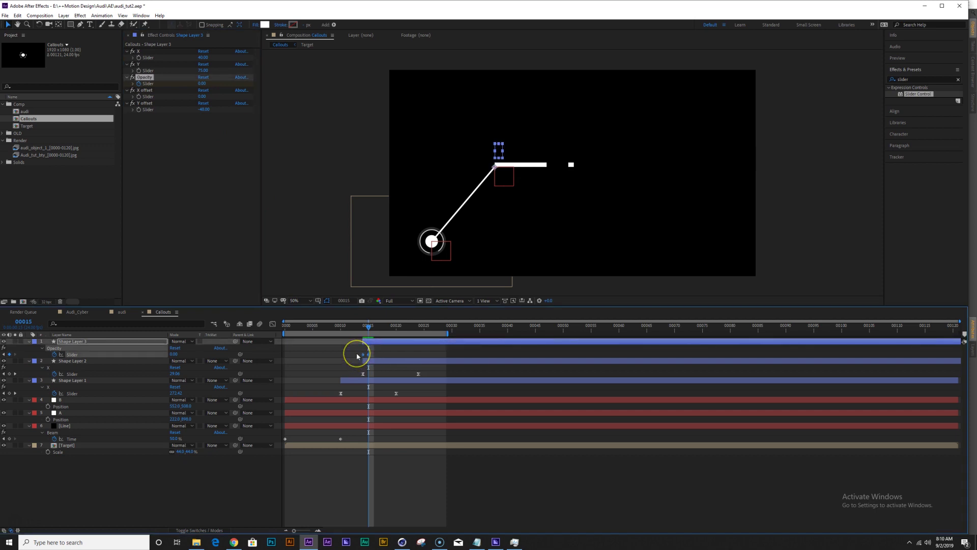
{"action": "key", "text": "Page_Down"}
{"action": "key", "text": "Page_Down"}
{"action": "key", "text": "Page_Down"}
{"action": "key", "text": "Page_Down"}
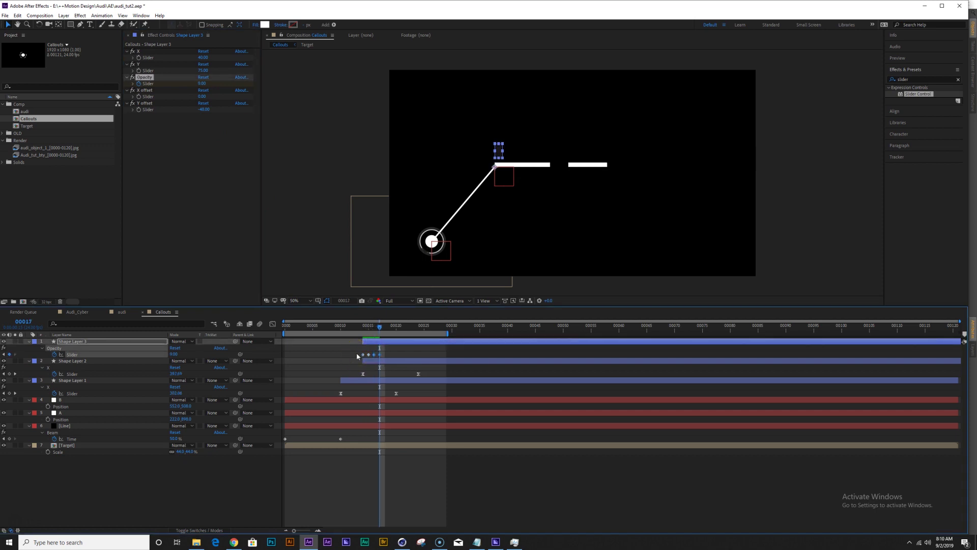
{"action": "key", "text": "Page_Down"}
{"action": "left_click", "coordinate": [227, 499]}
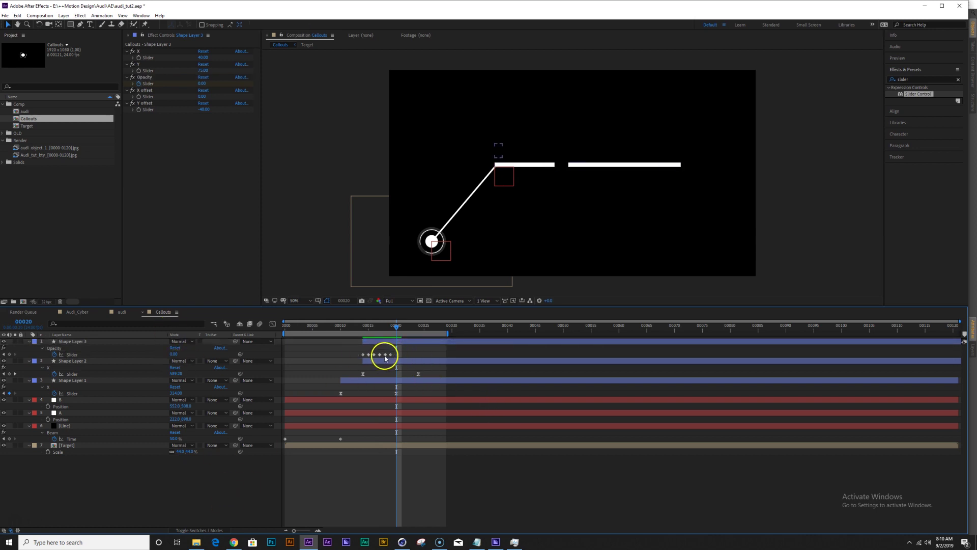
{"action": "left_click", "coordinate": [385, 355]}
{"action": "mouse_move", "coordinate": [384, 327]}
{"action": "left_mouse_down"}
{"action": "mouse_move", "coordinate": [351, 319]}
{"action": "mouse_move", "coordinate": [397, 339]}
{"action": "left_mouse_up"}
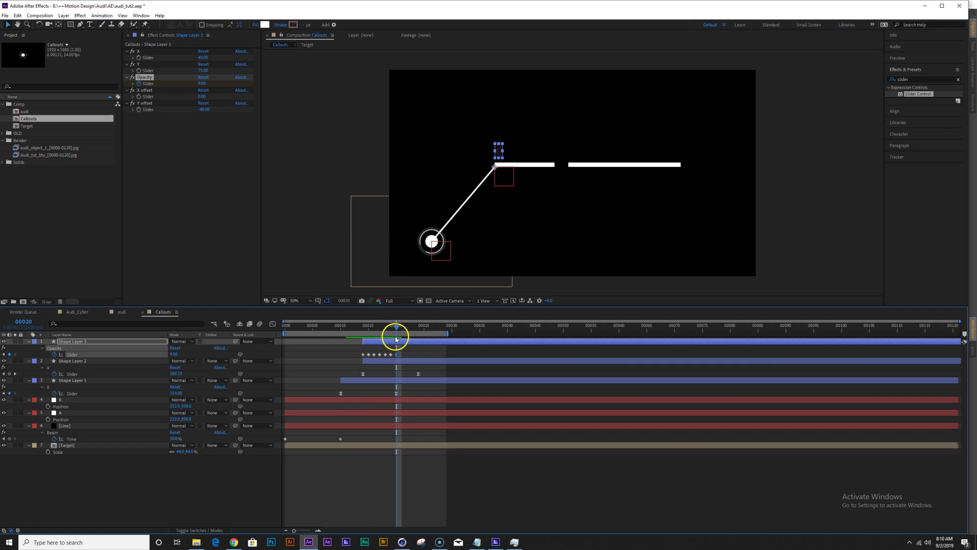
Keyframe Shape Layer 3's X slider from 40 at frame 20 to about 1192 at frame 34, and Easy Ease both keyframes.
{"action": "left_click", "coordinate": [138, 51]}
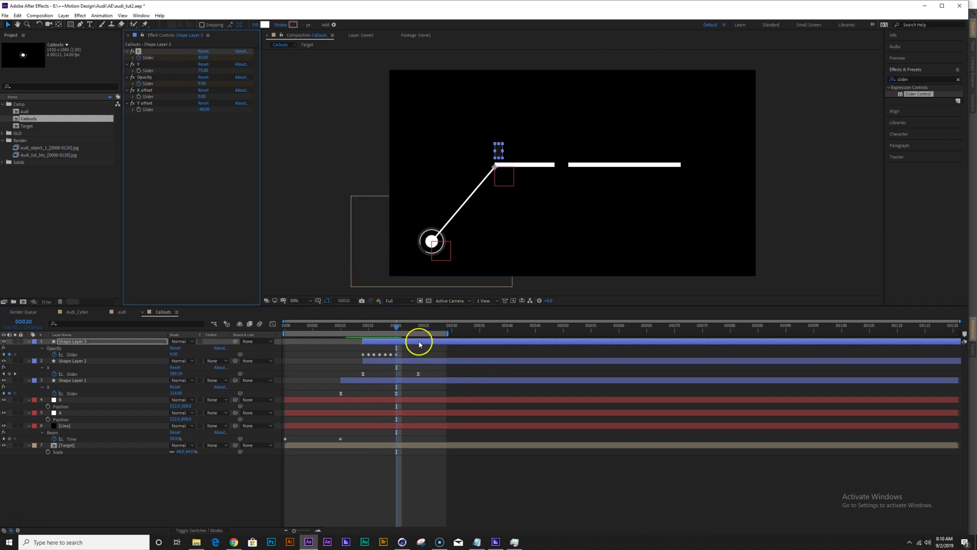
{"action": "left_click_drag", "start_coordinate": [406, 330], "coordinate": [477, 338]}
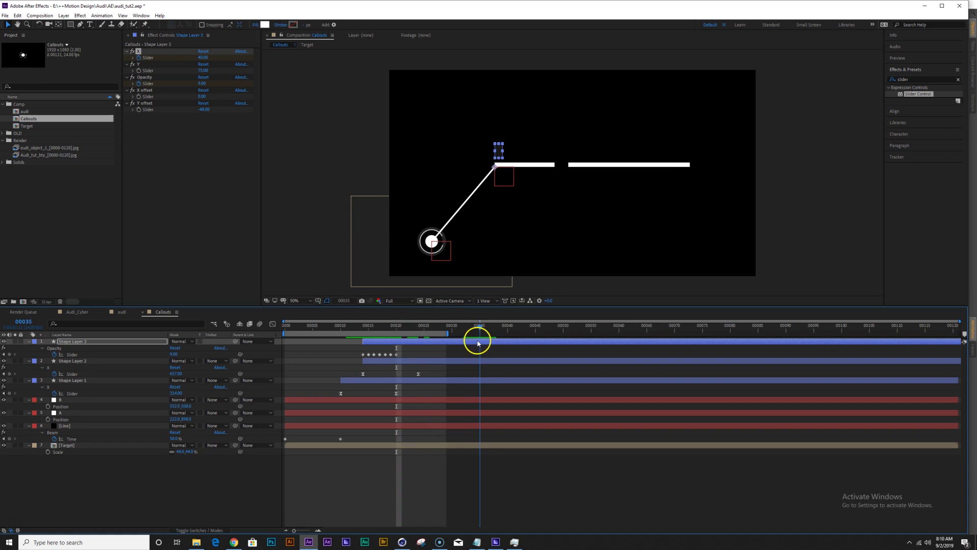
{"action": "left_click_drag", "start_coordinate": [208, 58], "coordinate": [695, 114]}
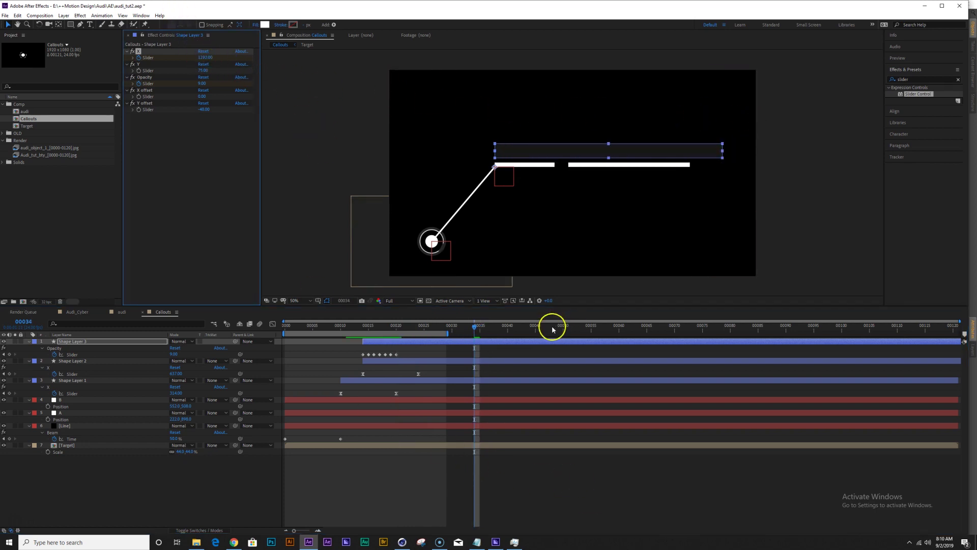
{"action": "key", "text": "u"}
{"action": "left_click_drag", "start_coordinate": [494, 349], "coordinate": [386, 358]}
{"action": "key", "text": "F9"}
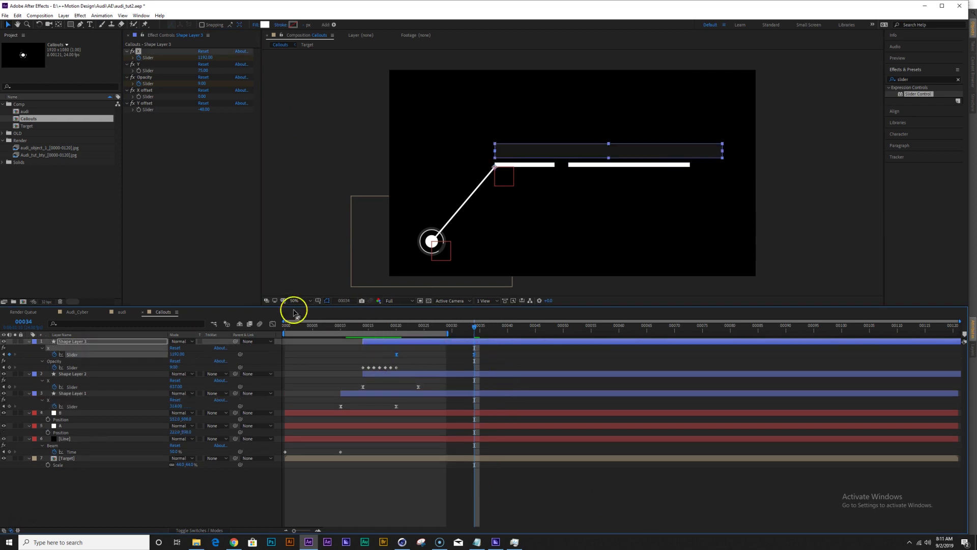
Reshape the speed curve of Shape Layer 3's X slider keyframes for a smoother ease, and extend the work area to about frame 44.
{"action": "left_click", "coordinate": [273, 324]}
{"action": "left_click_drag", "start_coordinate": [365, 506], "coordinate": [366, 505]}
{"action": "left_click_drag", "start_coordinate": [456, 503], "coordinate": [434, 503]}
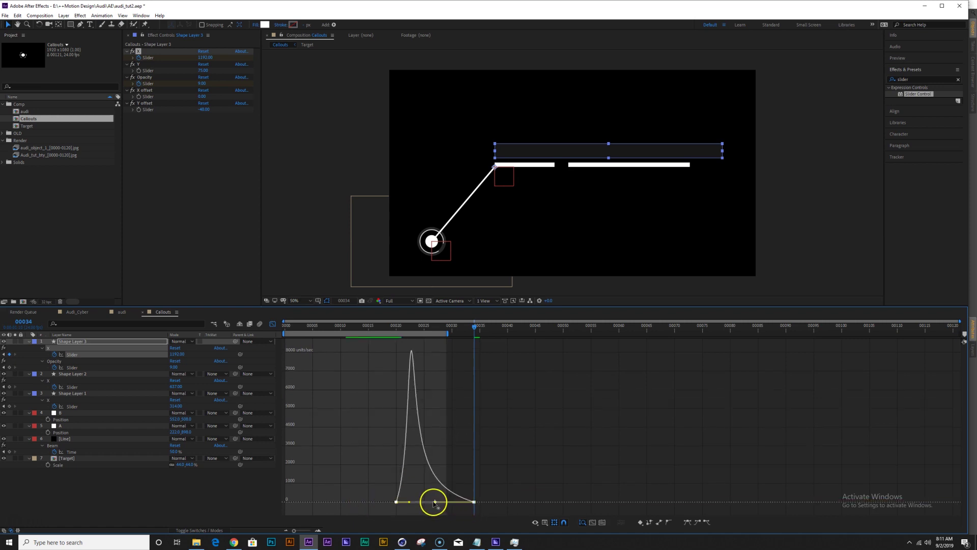
{"action": "left_click", "coordinate": [273, 324]}
{"action": "left_click_drag", "start_coordinate": [484, 334], "coordinate": [532, 333]}
{"action": "key", "text": "space"}
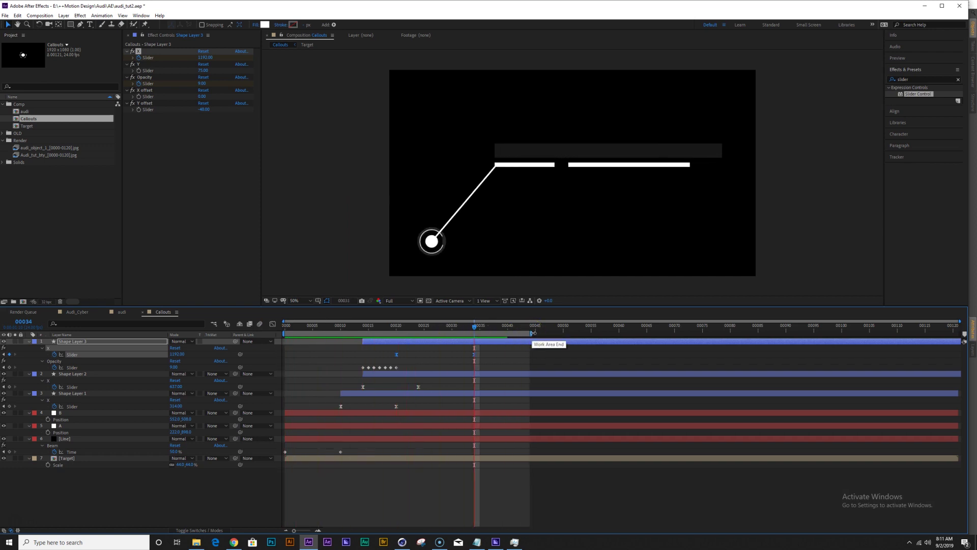
Shift Shape Layer 3 three frames earlier to start at frame 11, preview the callout, and set the current time to frame 37.
{"action": "left_click_drag", "start_coordinate": [460, 342], "coordinate": [430, 333]}
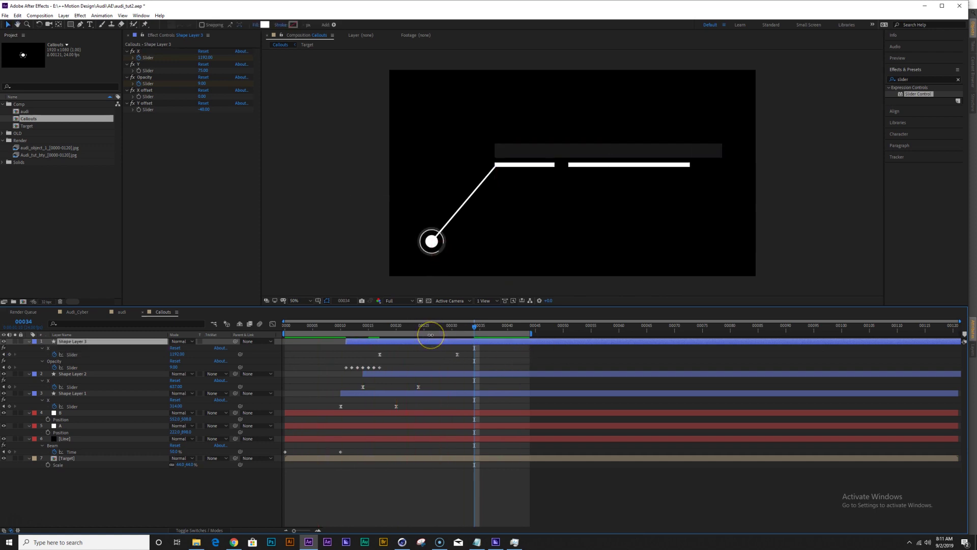
{"action": "key", "text": "space"}
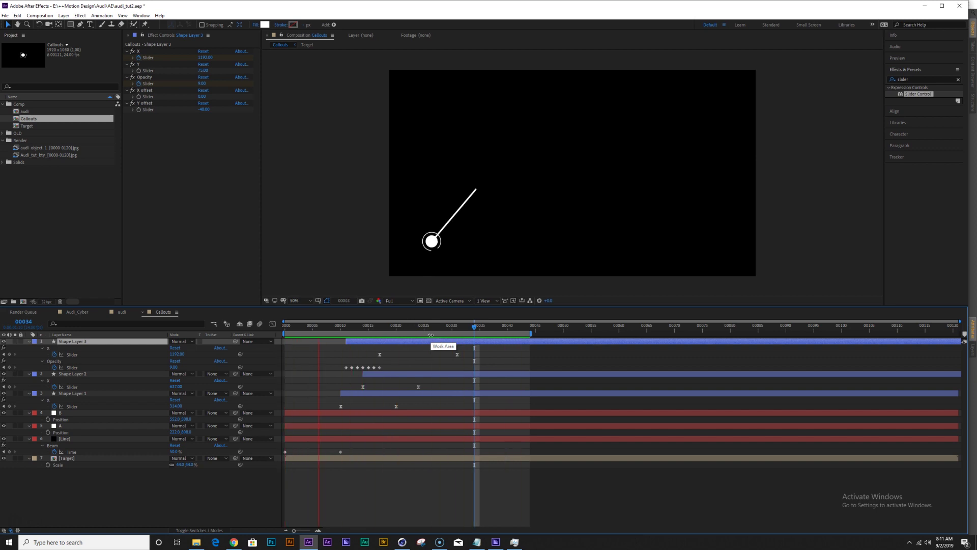
{"action": "left_click", "coordinate": [410, 272]}
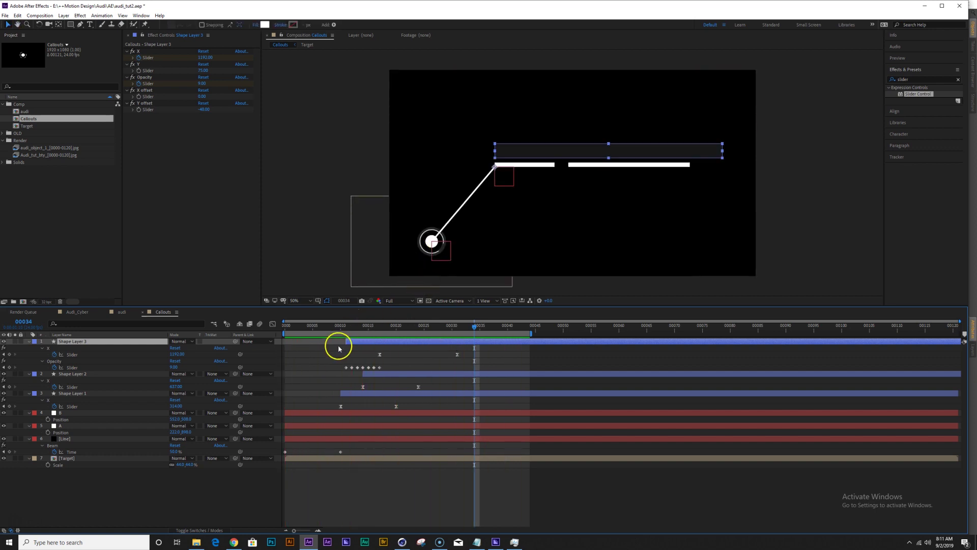
{"action": "left_click_drag", "start_coordinate": [475, 345], "coordinate": [490, 348]}
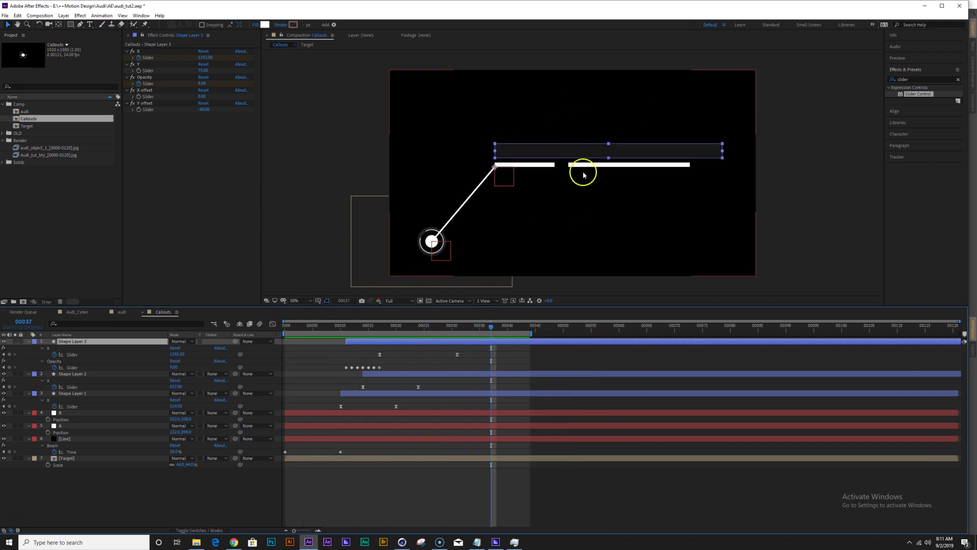
Try skewing the rectangle in Shape Layer 3 through its shape transform, undo the skew and collapse the layer.
{"action": "left_click", "coordinate": [29, 341]}
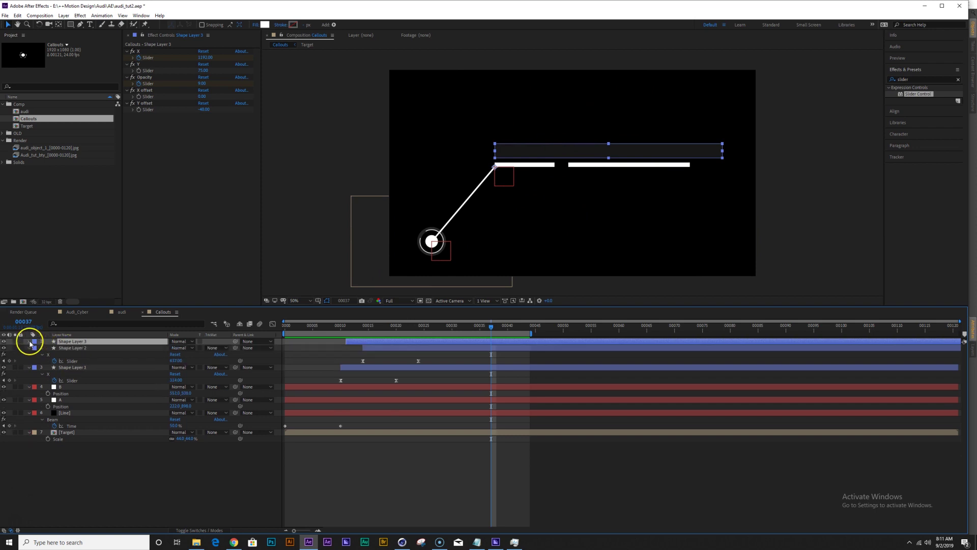
{"action": "left_click", "coordinate": [29, 341]}
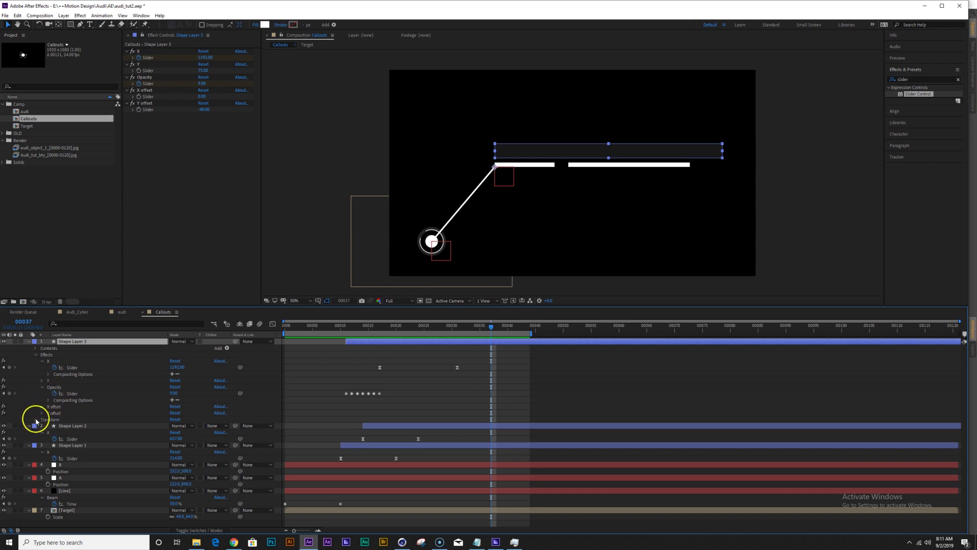
{"action": "left_click", "coordinate": [36, 354]}
{"action": "left_click", "coordinate": [35, 347]}
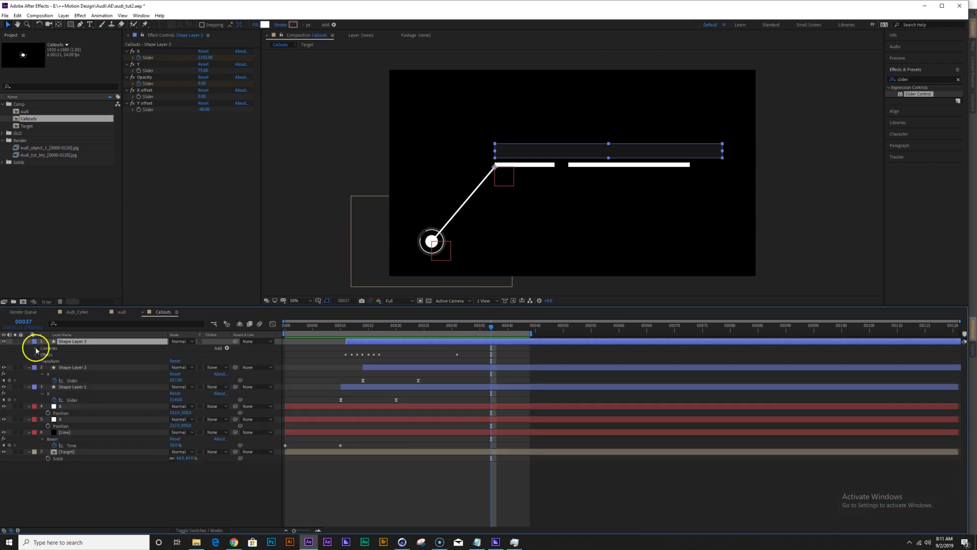
{"action": "left_click", "coordinate": [41, 354]}
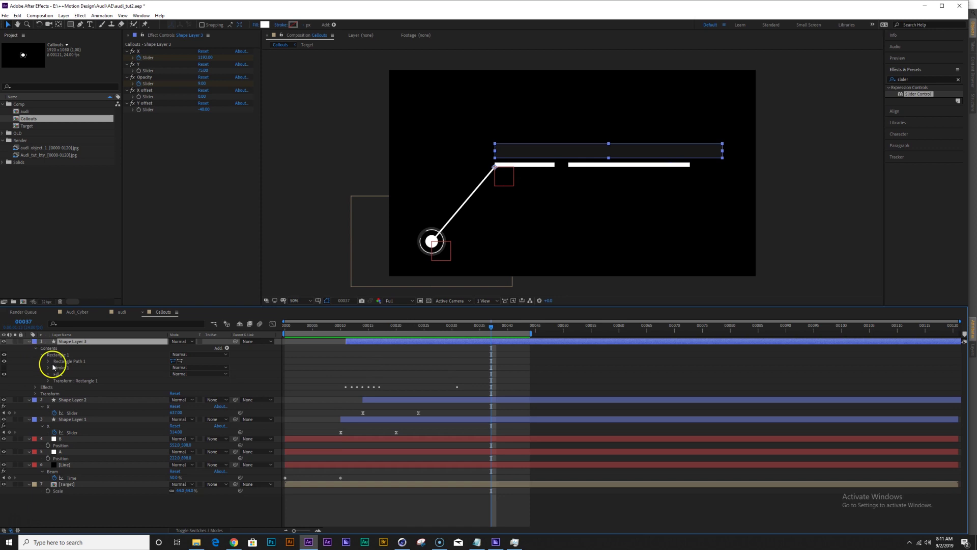
{"action": "left_click", "coordinate": [48, 381]}
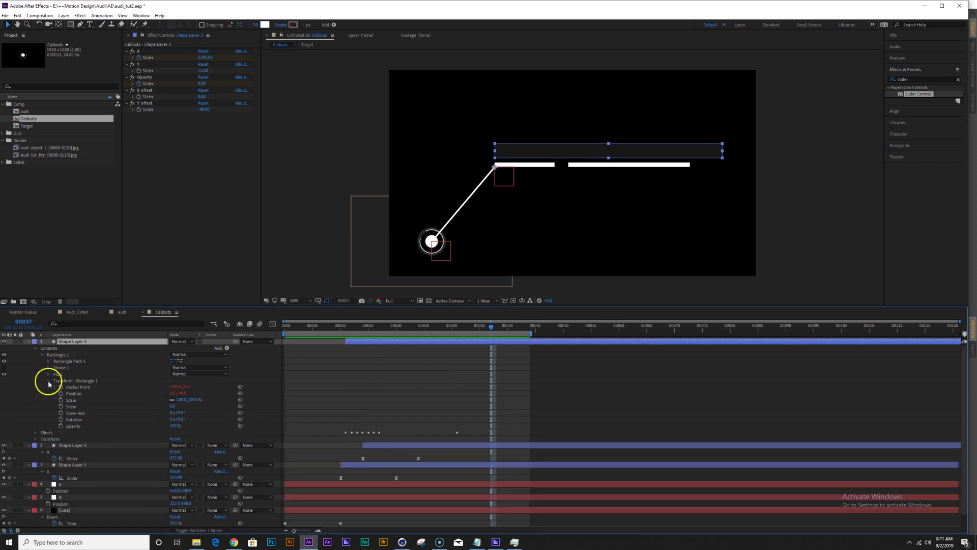
{"action": "left_click_drag", "start_coordinate": [173, 406], "coordinate": [194, 414]}
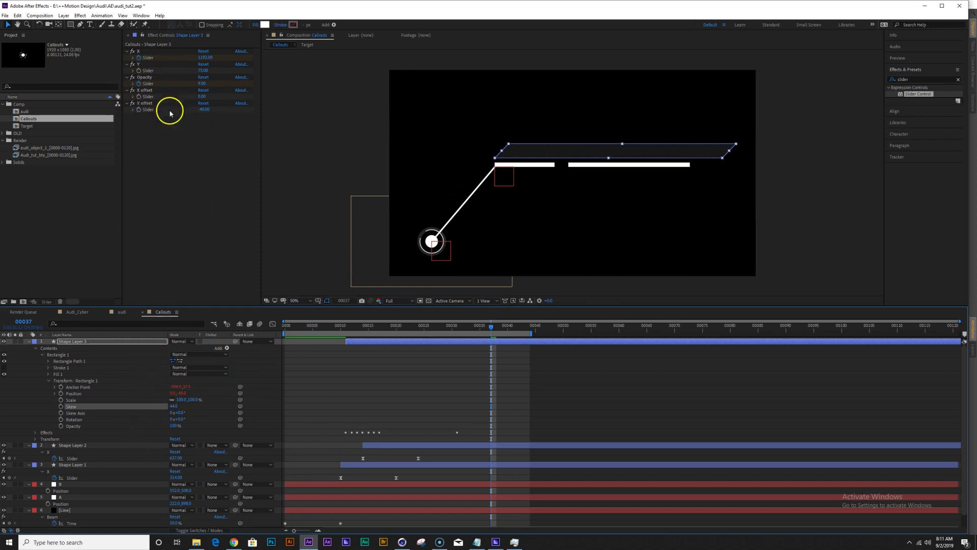
{"action": "key", "text": "ctrl+z"}
{"action": "left_click", "coordinate": [142, 344]}
{"action": "left_click", "coordinate": [29, 342]}
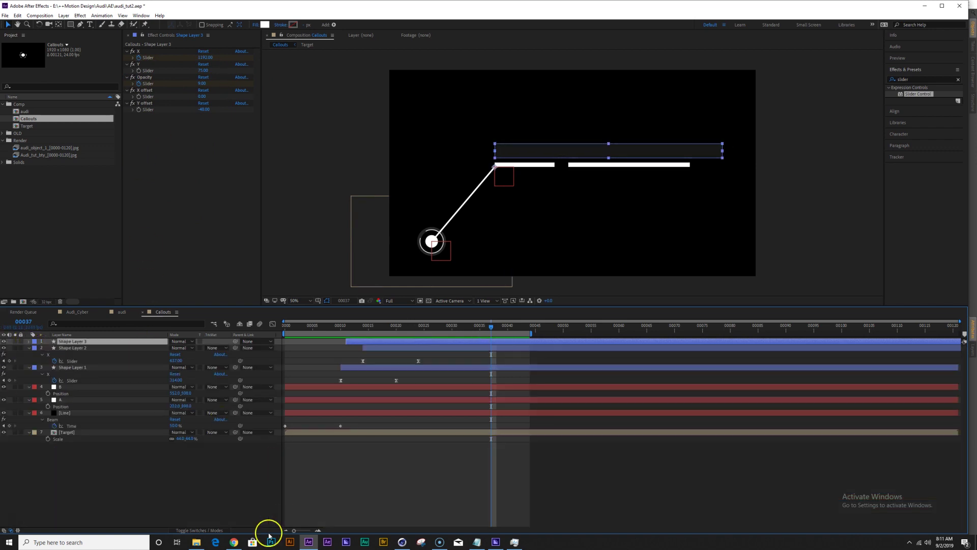
Switch to the Lorem Ipsum page in the browser and select the words "erat torto" as placeholder text.
{"action": "left_click", "coordinate": [233, 542]}
{"action": "key", "text": "ctrl+Tab"}
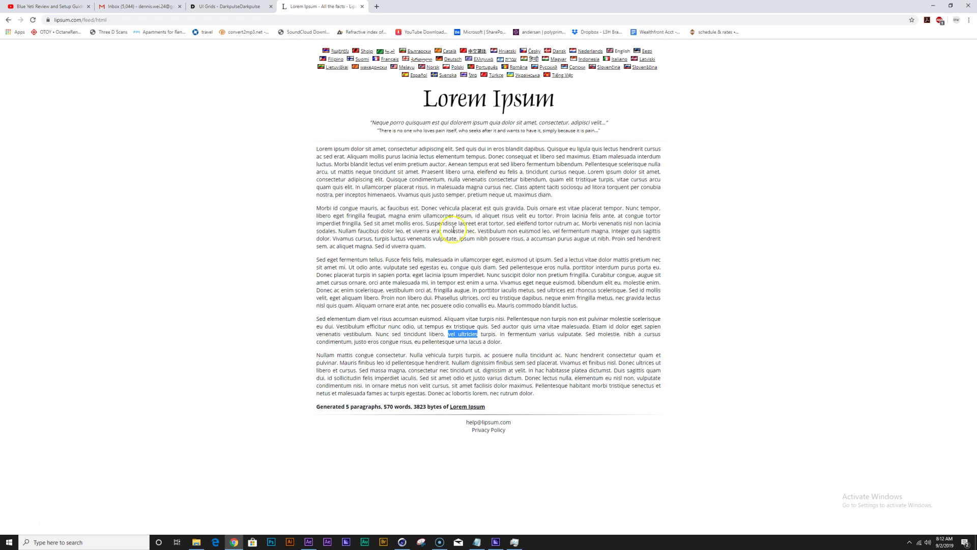
{"action": "left_click_drag", "start_coordinate": [425, 224], "coordinate": [473, 223]}
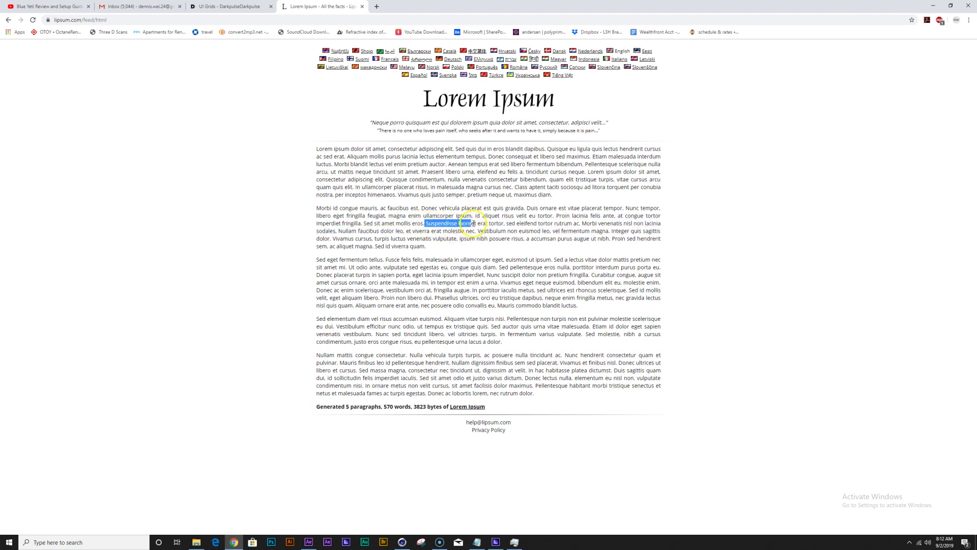
{"action": "left_click", "coordinate": [490, 229]}
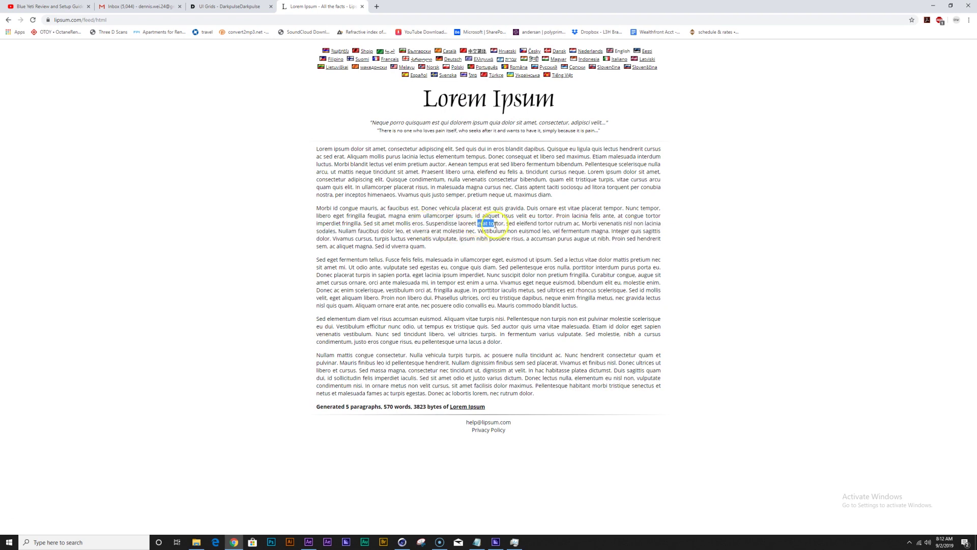
Switch back to After Effects, add a text layer reading "erat torto", and place it over the translucent box.
{"action": "left_click", "coordinate": [309, 542]}
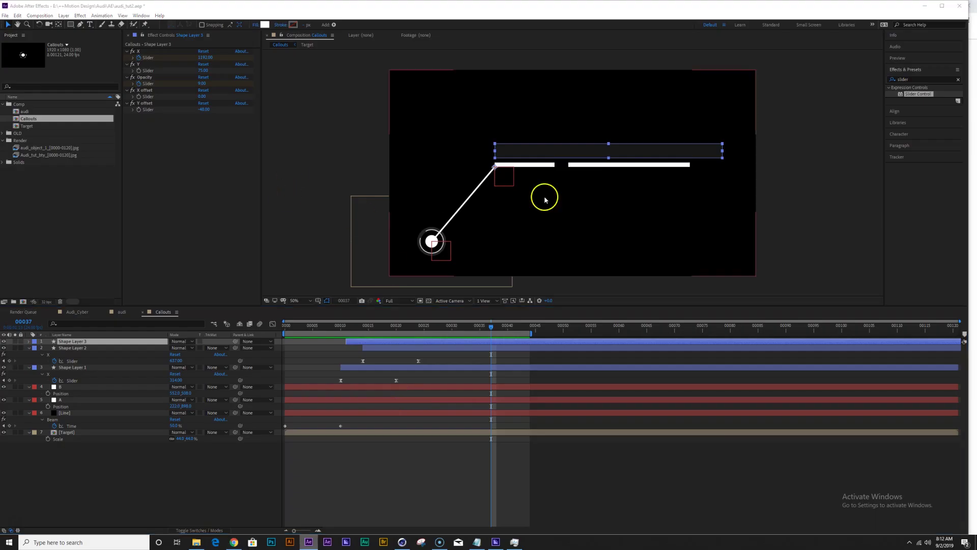
{"action": "left_click", "coordinate": [90, 25]}
{"action": "left_click", "coordinate": [487, 100]}
{"action": "type", "text": "erat torto"}
{"action": "key", "text": "Escape"}
{"action": "key", "text": "v"}
{"action": "left_click_drag", "start_coordinate": [524, 100], "coordinate": [532, 150]}
Set the text's font style to Black, scale it to about 249%, and fit it inside the translucent box.
{"action": "left_click", "coordinate": [929, 125]}
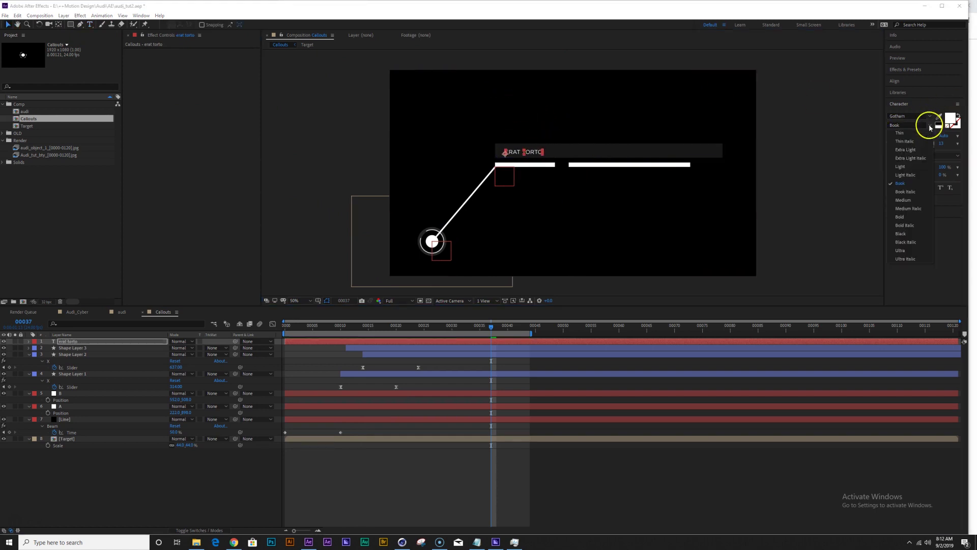
{"action": "left_click", "coordinate": [909, 233]}
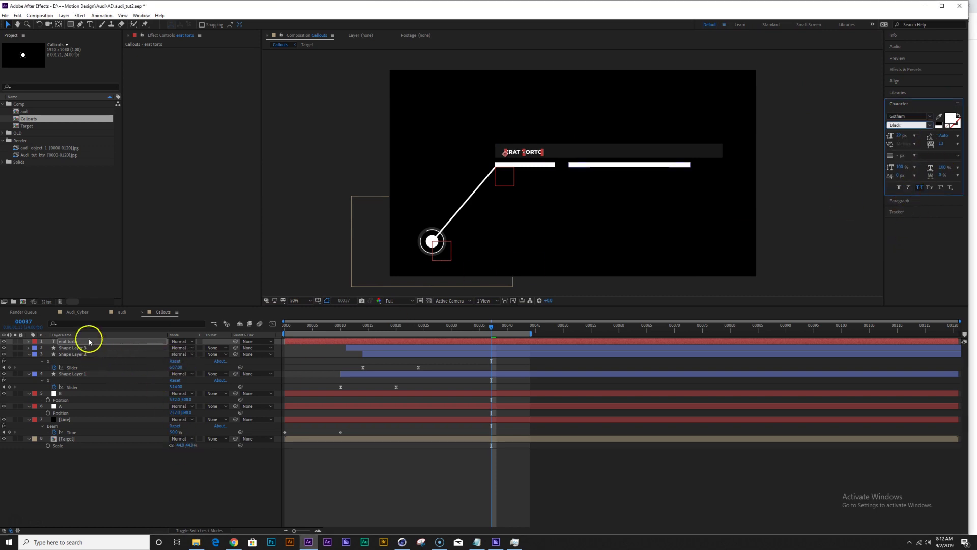
{"action": "left_click", "coordinate": [89, 342]}
{"action": "key", "text": "s"}
{"action": "left_click_drag", "start_coordinate": [189, 348], "coordinate": [50, 371]}
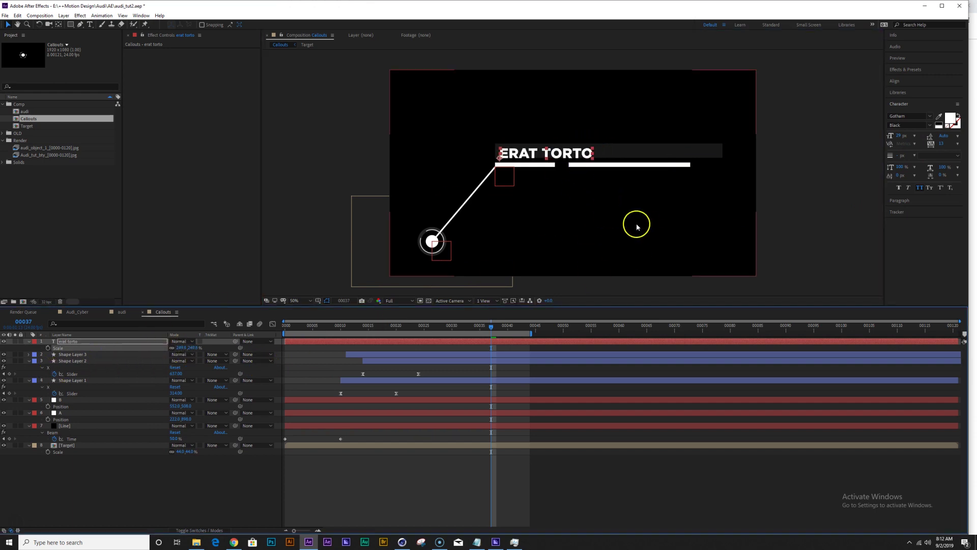
{"action": "left_click_drag", "start_coordinate": [565, 152], "coordinate": [566, 151]}
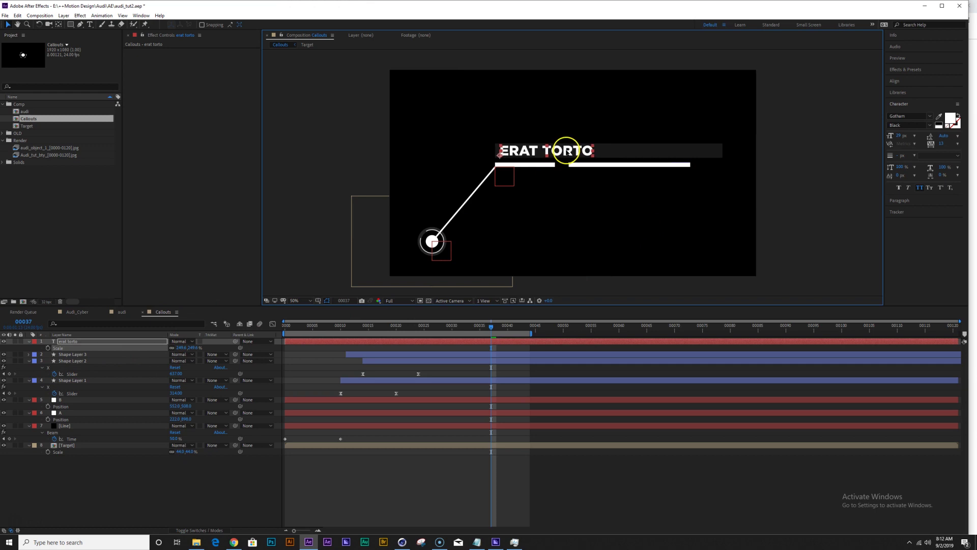
Make Shape Layer 3's box taller by raising its Y slider to about 94, and recentre the text within the box.
{"action": "left_click", "coordinate": [83, 354]}
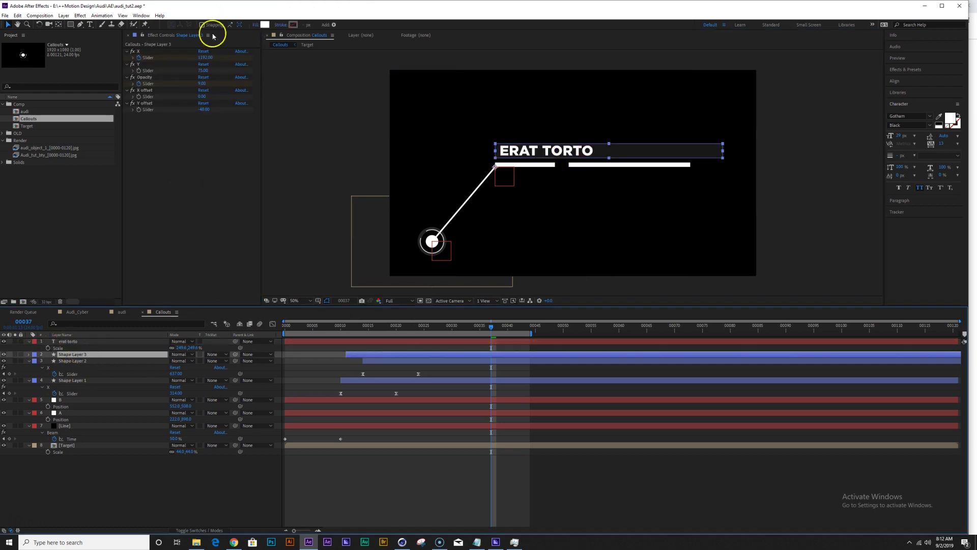
{"action": "left_click", "coordinate": [243, 64]}
{"action": "left_click_drag", "start_coordinate": [248, 63], "coordinate": [271, 55]}
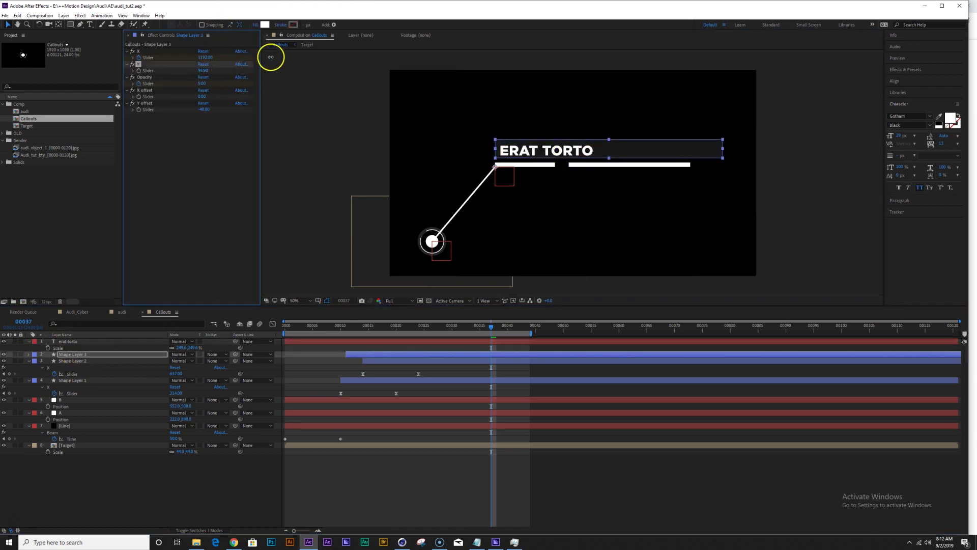
{"action": "left_click", "coordinate": [85, 340]}
{"action": "double_click", "coordinate": [547, 151]}
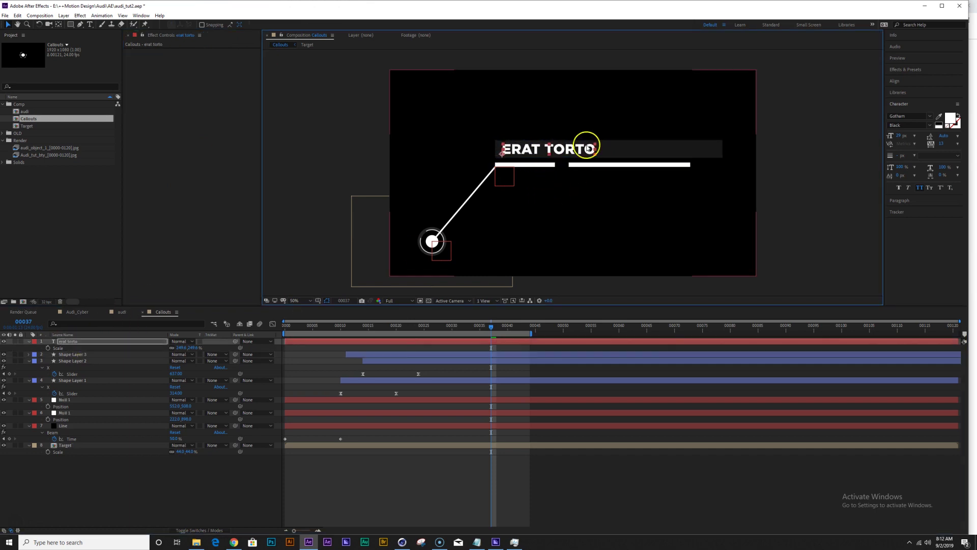
Change the text's fill colour to red, FF0000.
{"action": "left_click", "coordinate": [950, 120]}
{"action": "type", "text": "FF0000"}
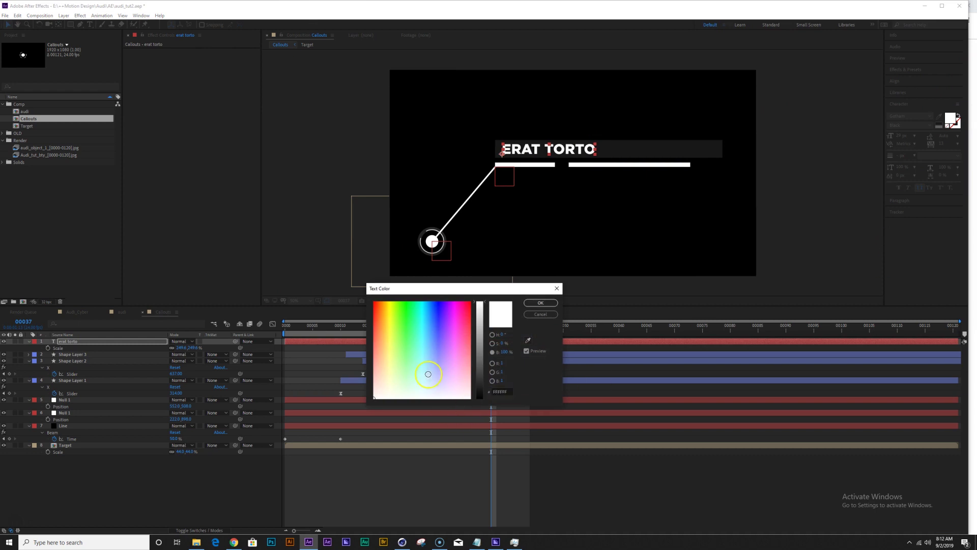
{"action": "left_click", "coordinate": [548, 306]}
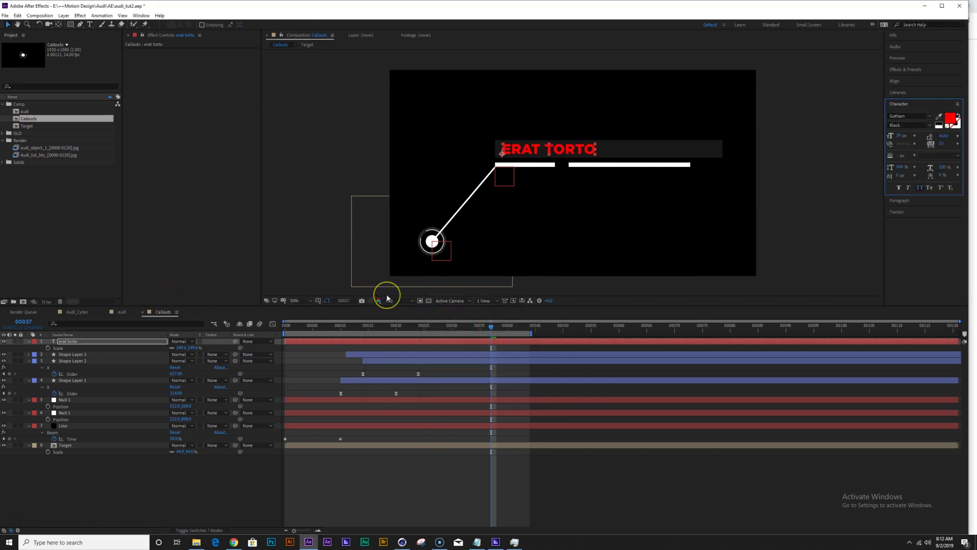
{"action": "left_click", "coordinate": [387, 298]}
Parent the text layer to null B and return to the Callouts composition view.
{"action": "left_click_drag", "start_coordinate": [235, 341], "coordinate": [76, 401]}
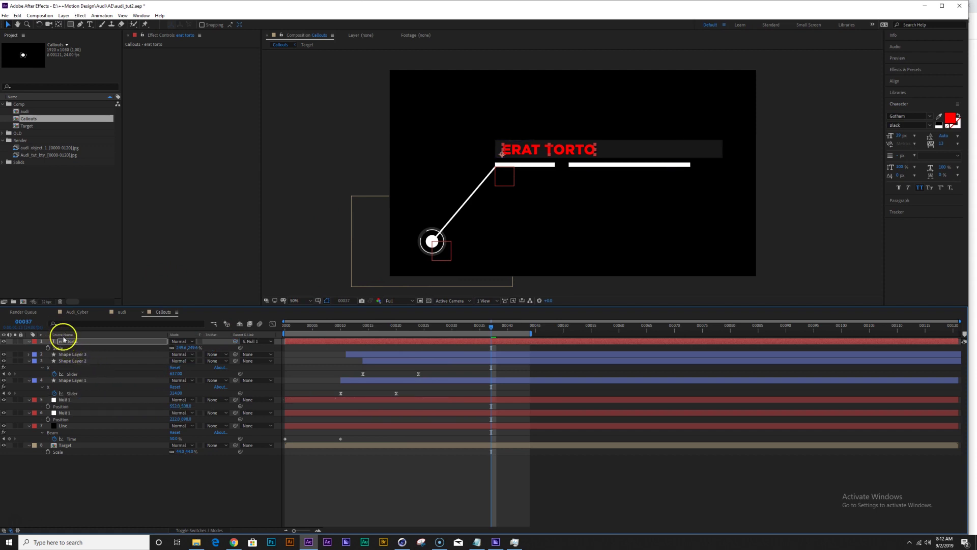
{"action": "left_click", "coordinate": [542, 152]}
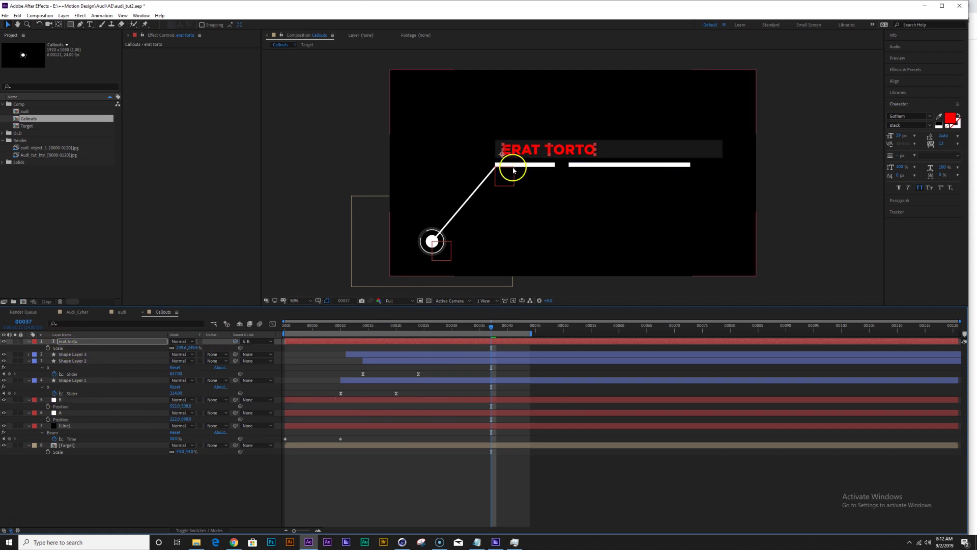
{"action": "double_click", "coordinate": [511, 179]}
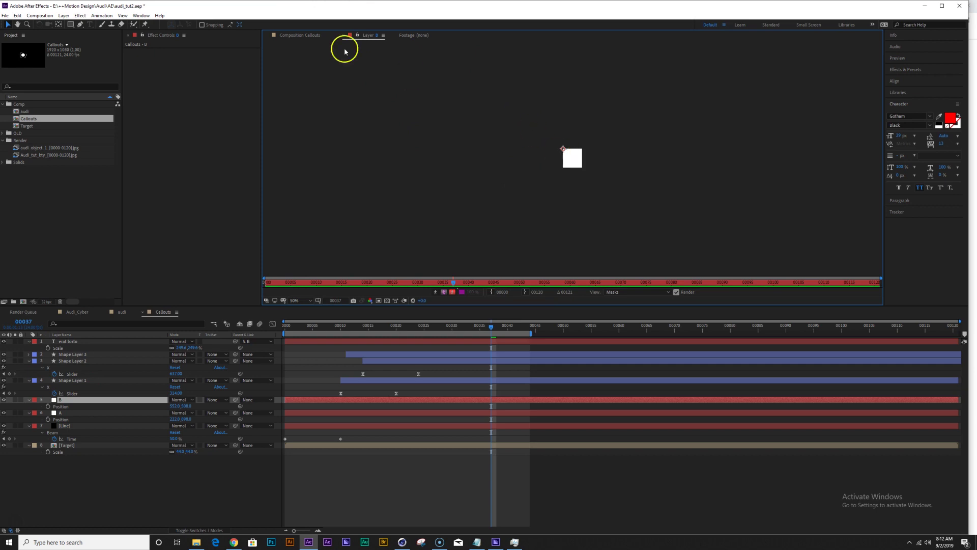
{"action": "left_click", "coordinate": [297, 35]}
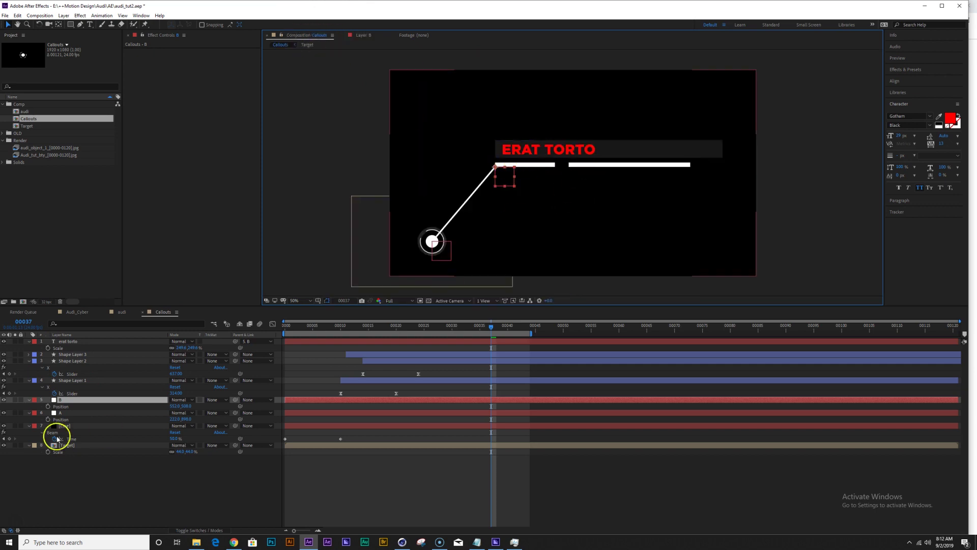
Apply the Decoder Fade In text preset to the text layer at frame 37 and reveal its keyframes.
{"action": "left_click", "coordinate": [79, 341]}
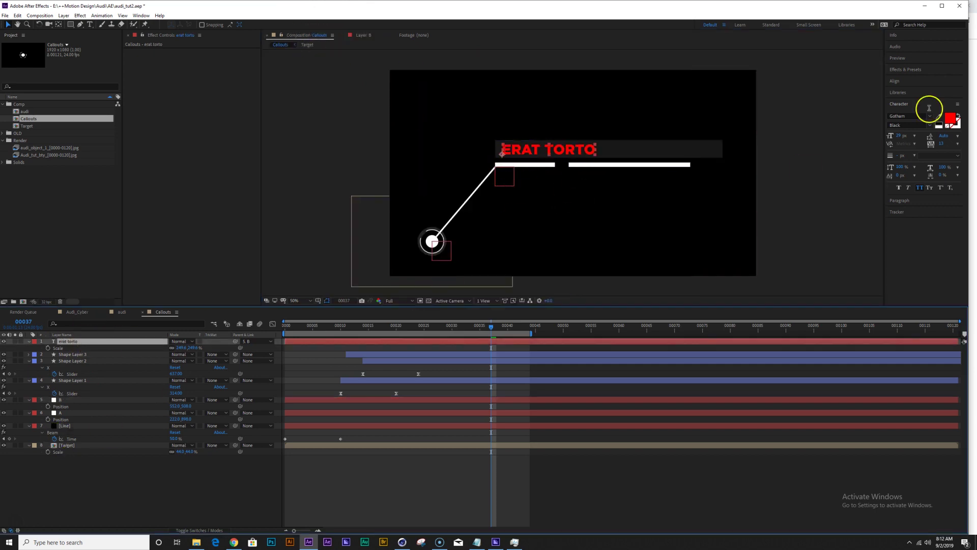
{"action": "left_click", "coordinate": [920, 70]}
{"action": "double_click", "coordinate": [917, 79]}
{"action": "type", "text": "decod"}
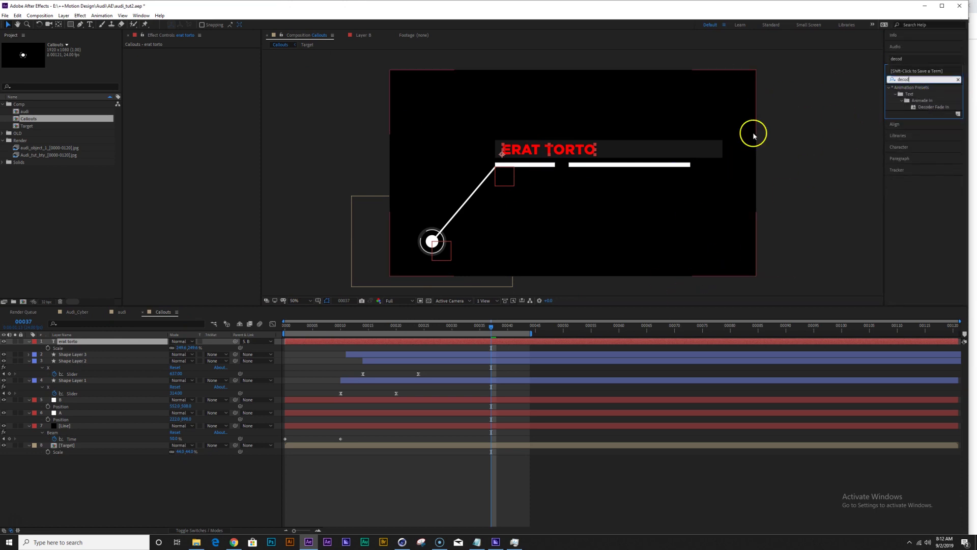
{"action": "double_click", "coordinate": [933, 107]}
{"action": "left_click", "coordinate": [77, 342]}
{"action": "key", "text": "u"}
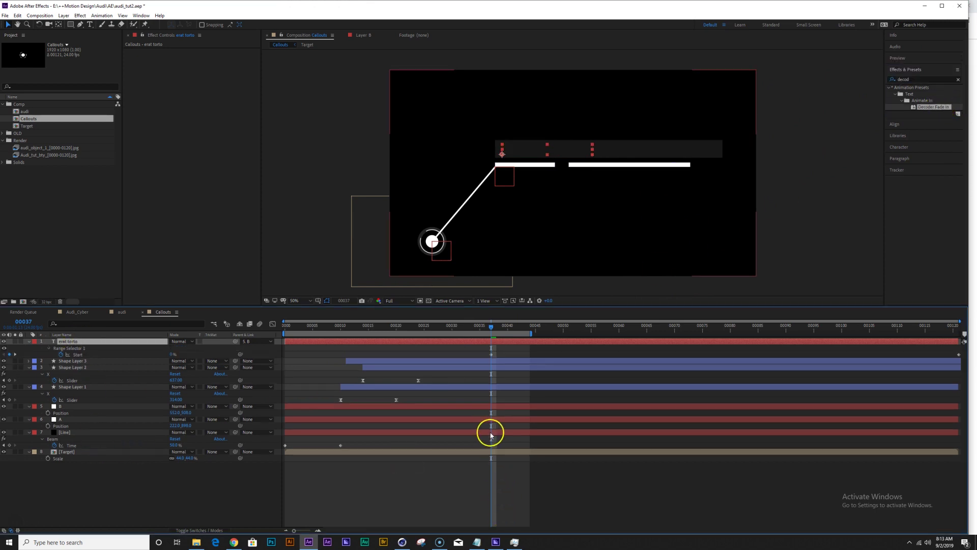
Move the last Range Selector Start keyframe to about frame 54 and trim the text layer's in-point to frame 37.
{"action": "left_click", "coordinate": [79, 354]}
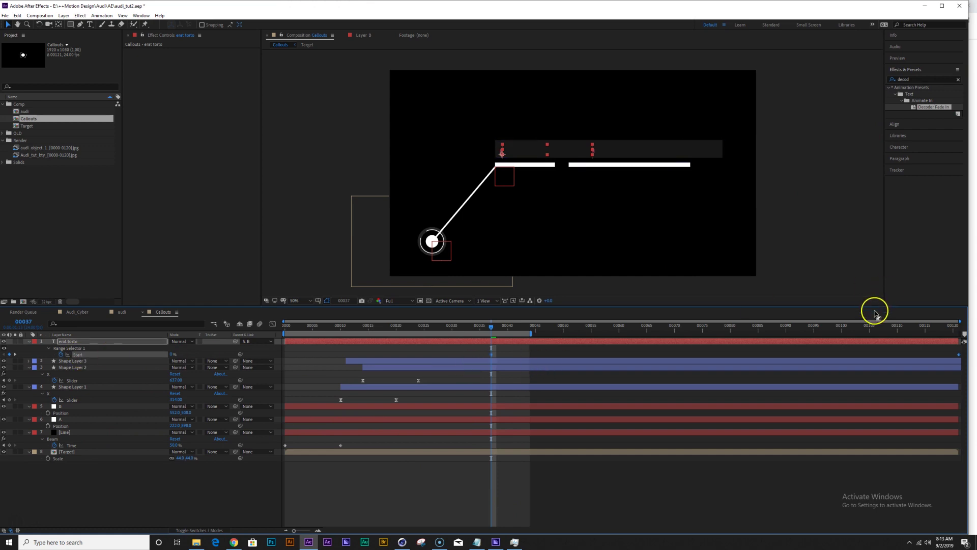
{"action": "left_click", "coordinate": [960, 342]}
{"action": "left_click", "coordinate": [959, 355]}
{"action": "left_click_drag", "start_coordinate": [668, 354], "coordinate": [585, 354]}
{"action": "left_click", "coordinate": [527, 343]}
{"action": "key", "text": "alt+bracketleft"}
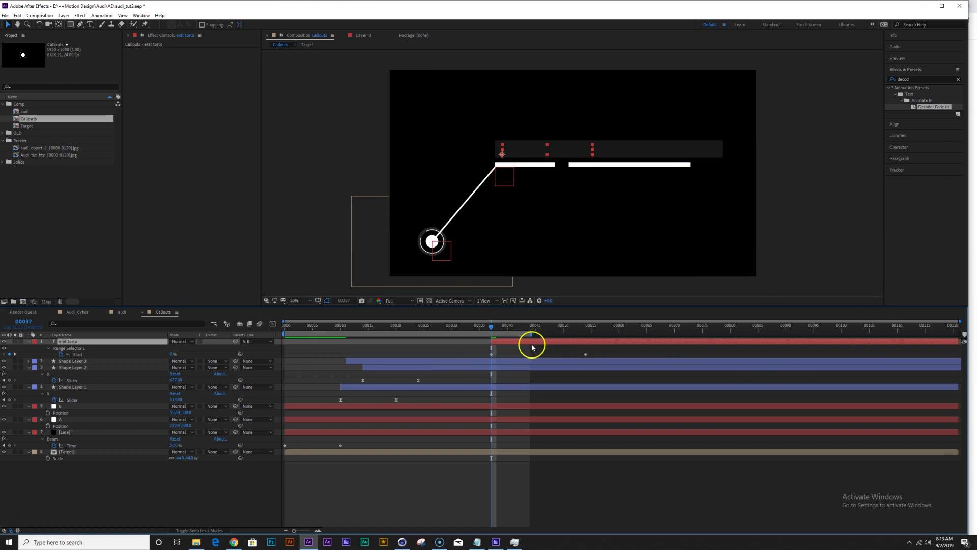
Shift the title text layer with its keyframes earlier to start at about frame 19 and preview the animation.
{"action": "left_click_drag", "start_coordinate": [512, 332], "coordinate": [619, 334]}
{"action": "key", "text": "space"}
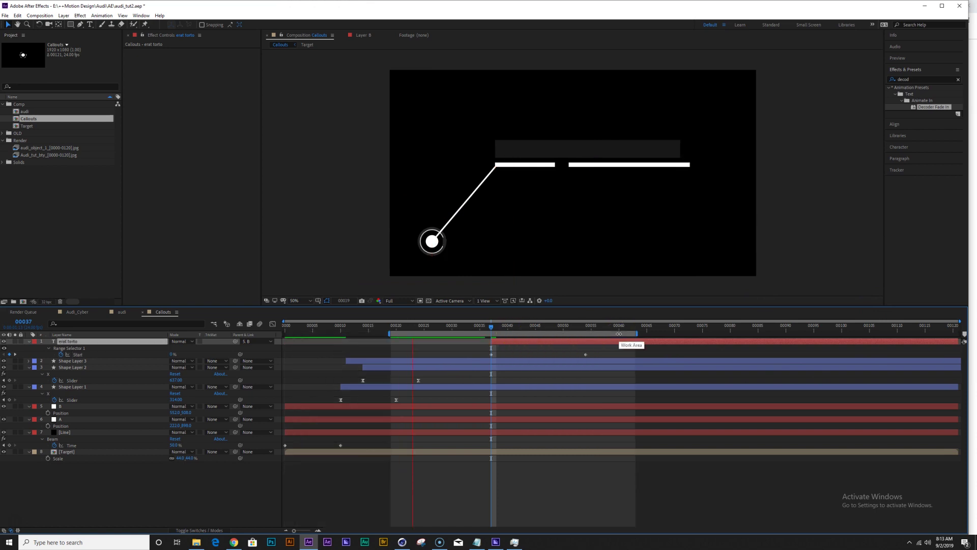
{"action": "left_click_drag", "start_coordinate": [527, 341], "coordinate": [219, 299]}
{"action": "key", "text": "space"}
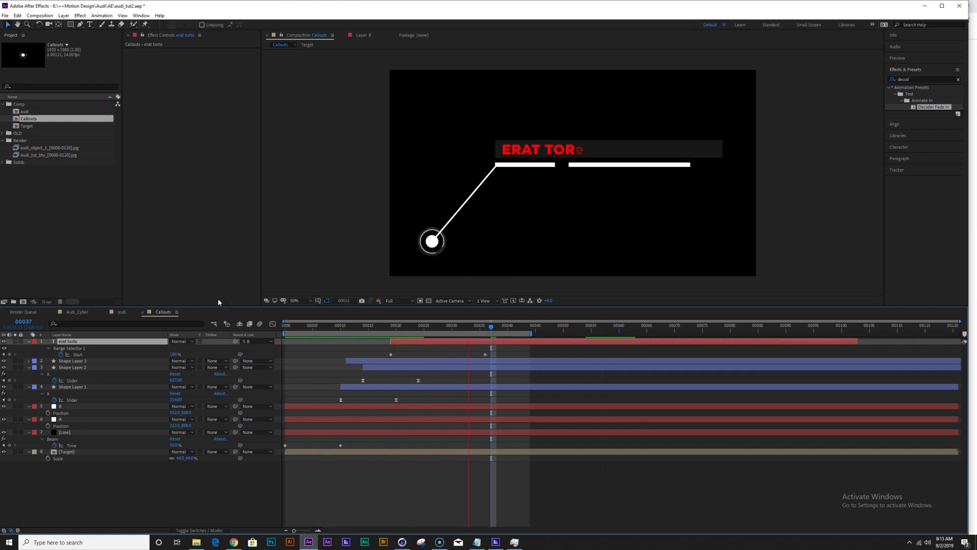
Move the title's last Range Selector Start keyframe to about frame 29 and preview the faster decode.
{"action": "left_click", "coordinate": [494, 356]}
{"action": "left_click", "coordinate": [421, 341]}
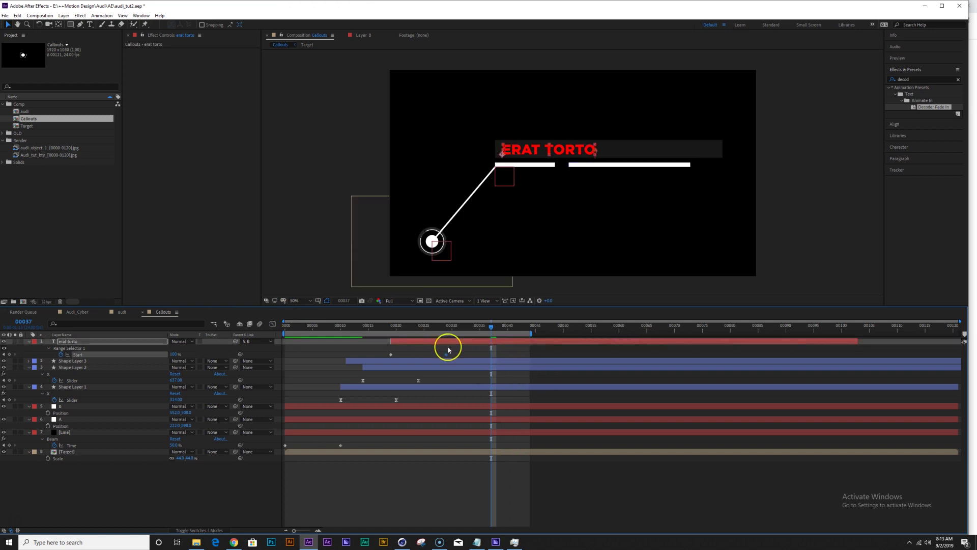
{"action": "key", "text": "space"}
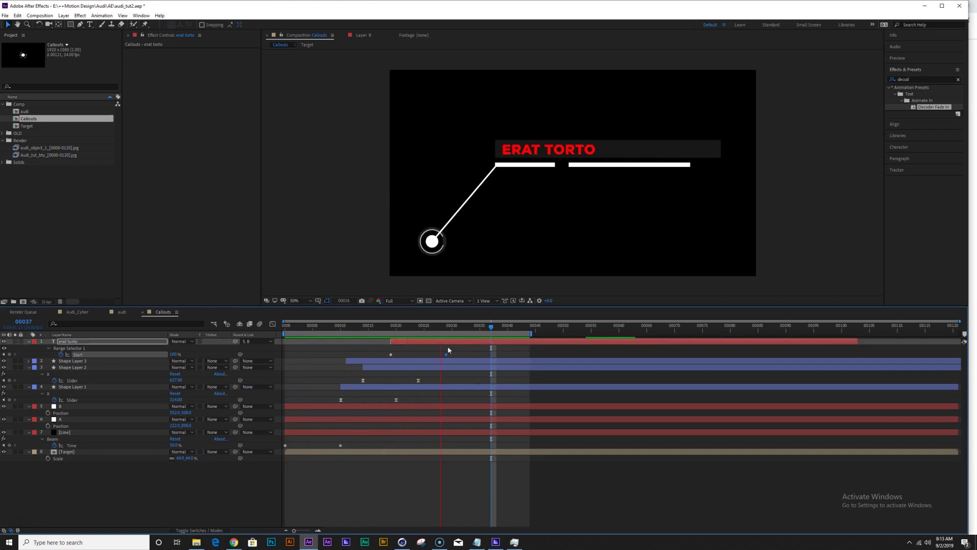
{"action": "left_click", "coordinate": [629, 188]}
Duplicate the title text layer and place the copy directly below the white bars.
{"action": "left_click", "coordinate": [84, 343]}
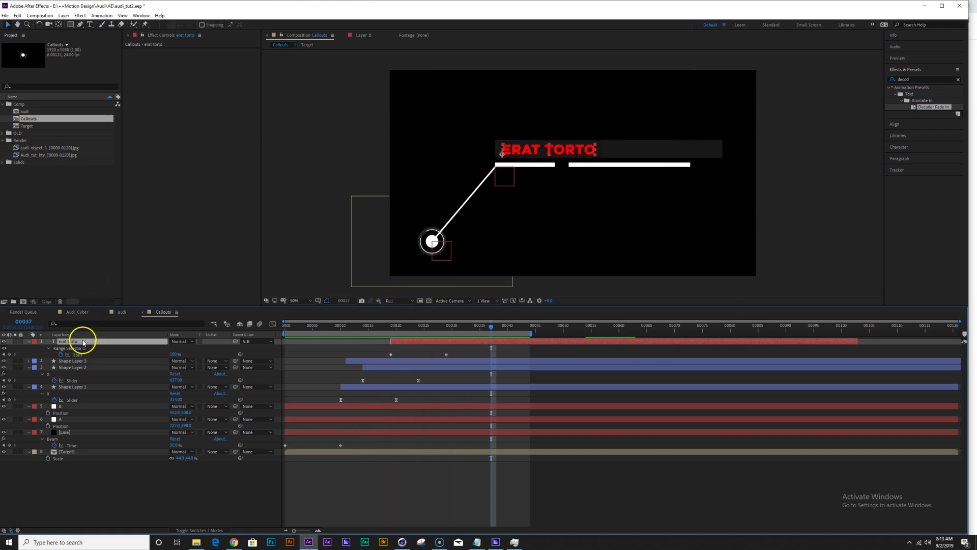
{"action": "key", "text": "ctrl+d"}
{"action": "left_click_drag", "start_coordinate": [530, 148], "coordinate": [530, 184]}
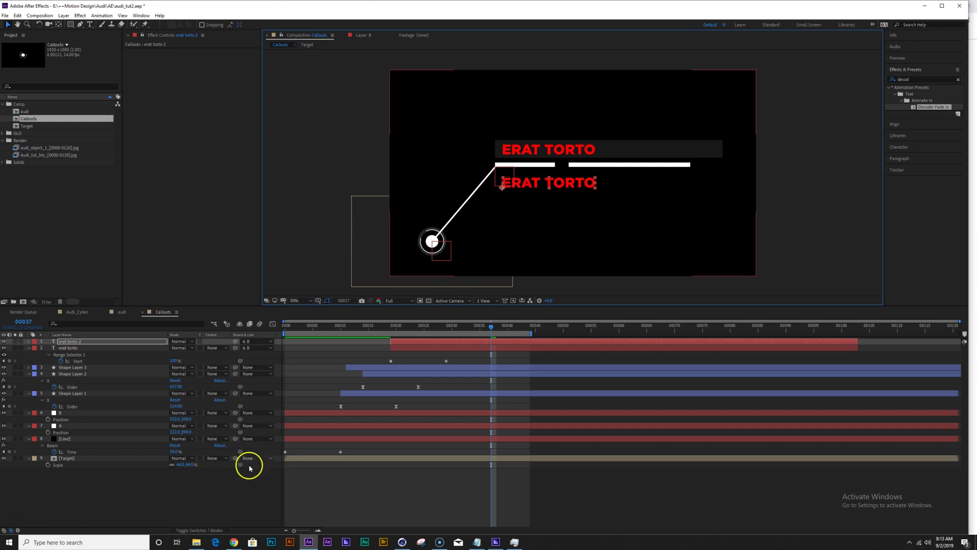
Switch to the Lorem Ipsum page in Chrome, copy the passage from "vulputate sed egestas" to "suscipit dolor non", and return to After Effects.
{"action": "left_click", "coordinate": [234, 542]}
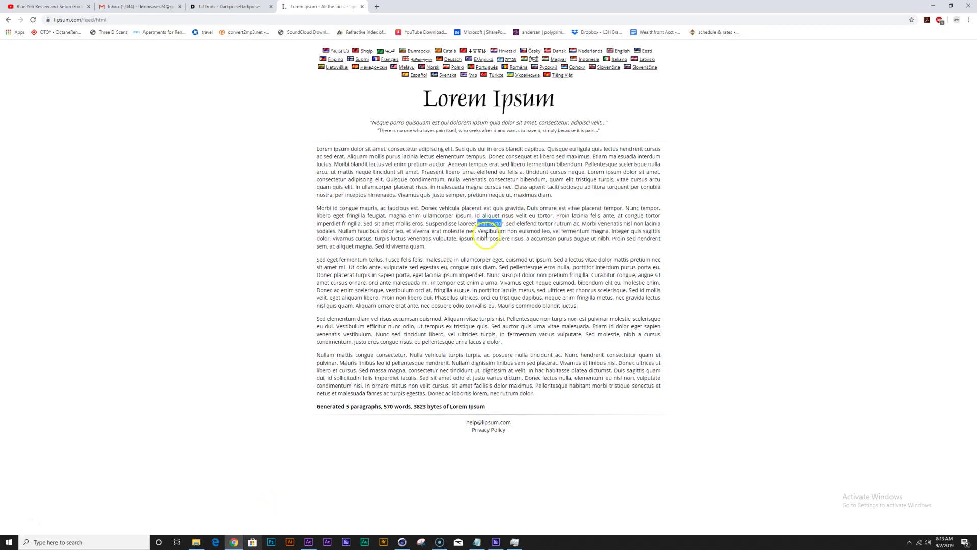
{"action": "left_click_drag", "start_coordinate": [383, 268], "coordinate": [557, 275]}
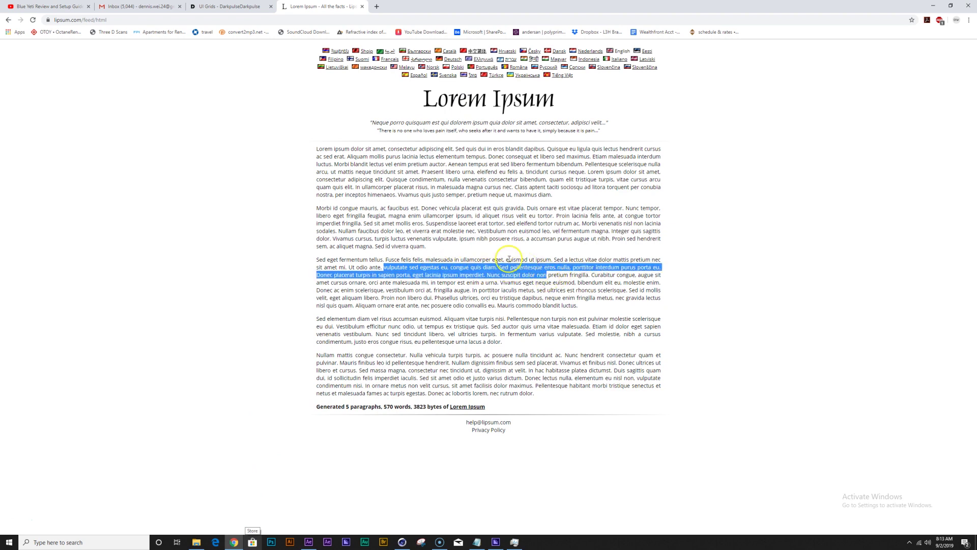
{"action": "left_click", "coordinate": [309, 542]}
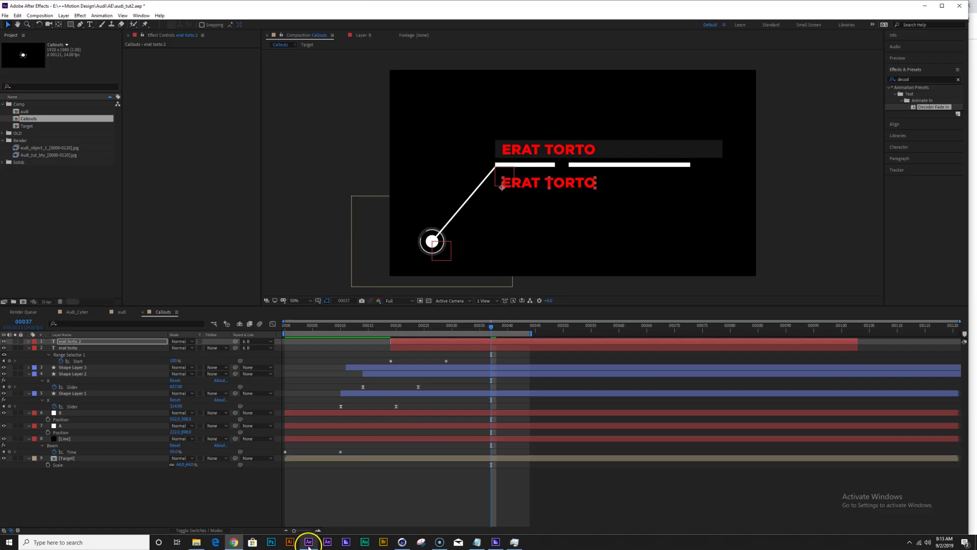
Replace the duplicate's text with the copied Lorem Ipsum passage and scale the layer down well below the title's size.
{"action": "double_click", "coordinate": [545, 183]}
{"action": "key", "text": "ctrl+v"}
{"action": "key", "text": "Escape"}
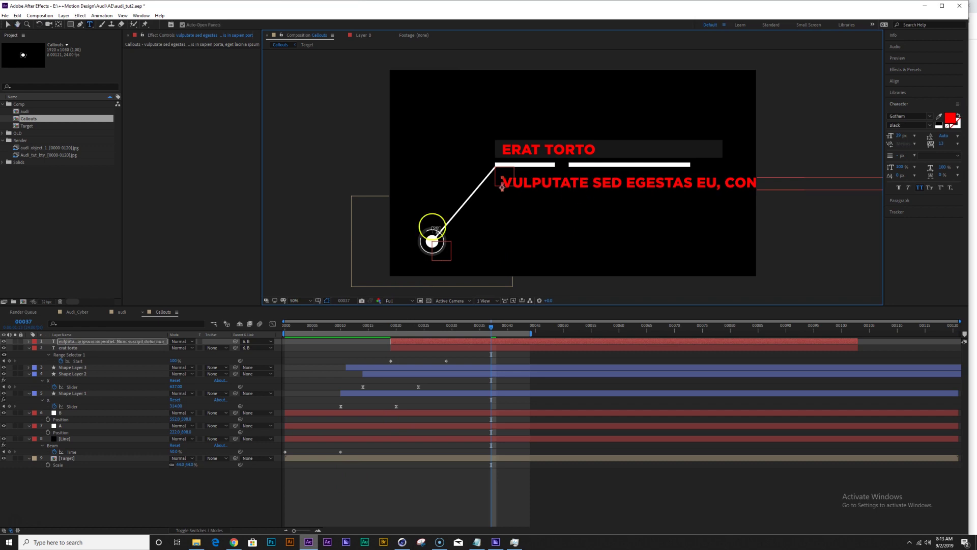
{"action": "key", "text": "s"}
{"action": "left_click_drag", "start_coordinate": [177, 348], "coordinate": [122, 346]}
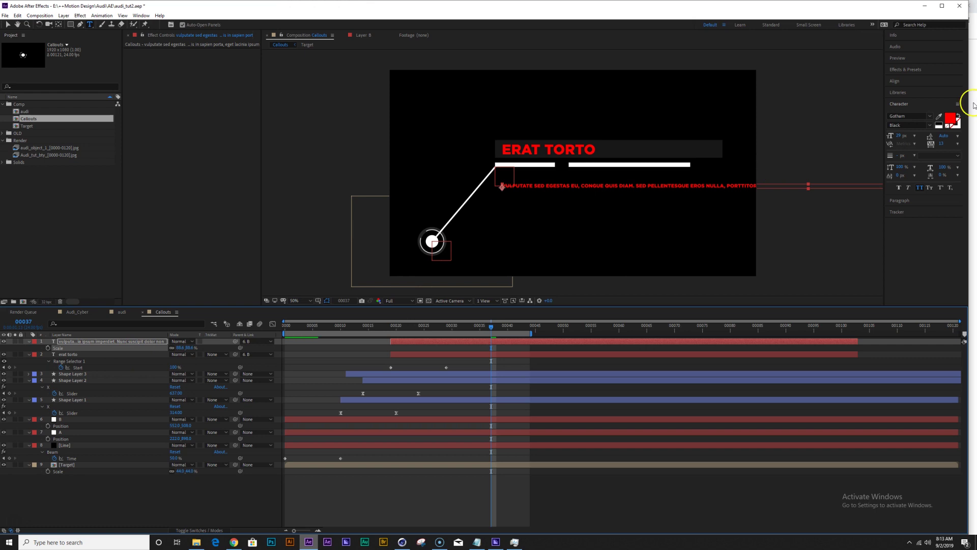
Change the small passage's fill colour to white and lower the layer's opacity to a dim grey.
{"action": "left_click", "coordinate": [950, 118]}
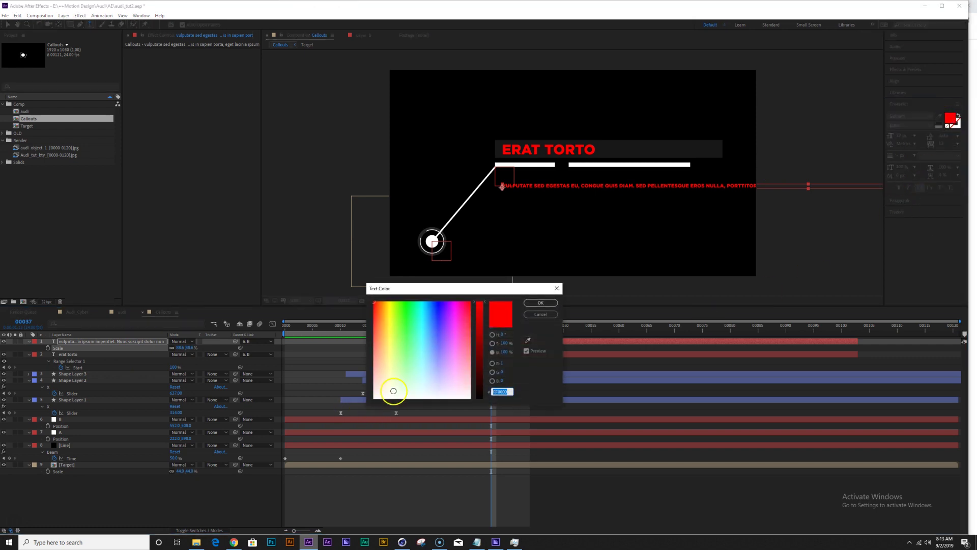
{"action": "left_click", "coordinate": [548, 303]}
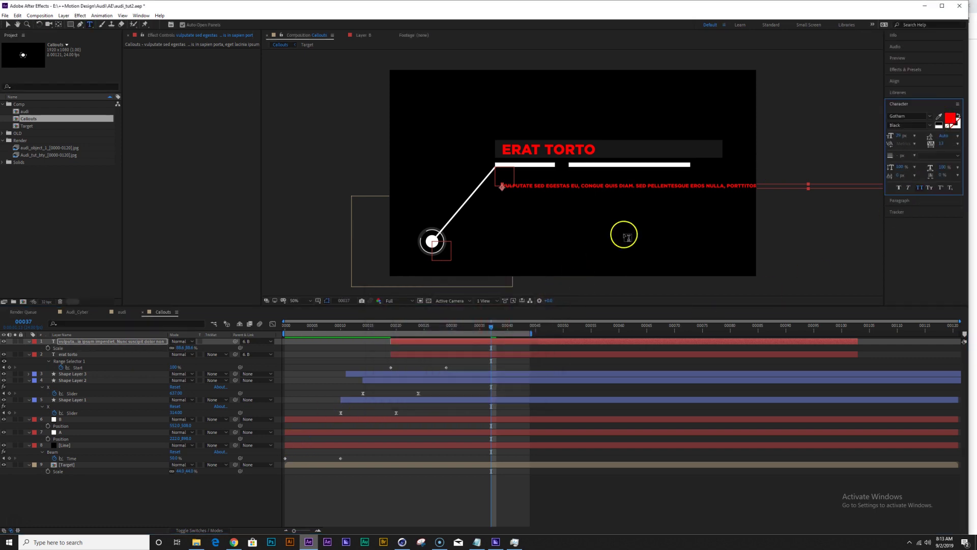
{"action": "left_click", "coordinate": [127, 345]}
{"action": "left_click", "coordinate": [937, 124]}
{"action": "left_click", "coordinate": [83, 342]}
{"action": "key", "text": "t"}
{"action": "left_click_drag", "start_coordinate": [173, 348], "coordinate": [142, 349]}
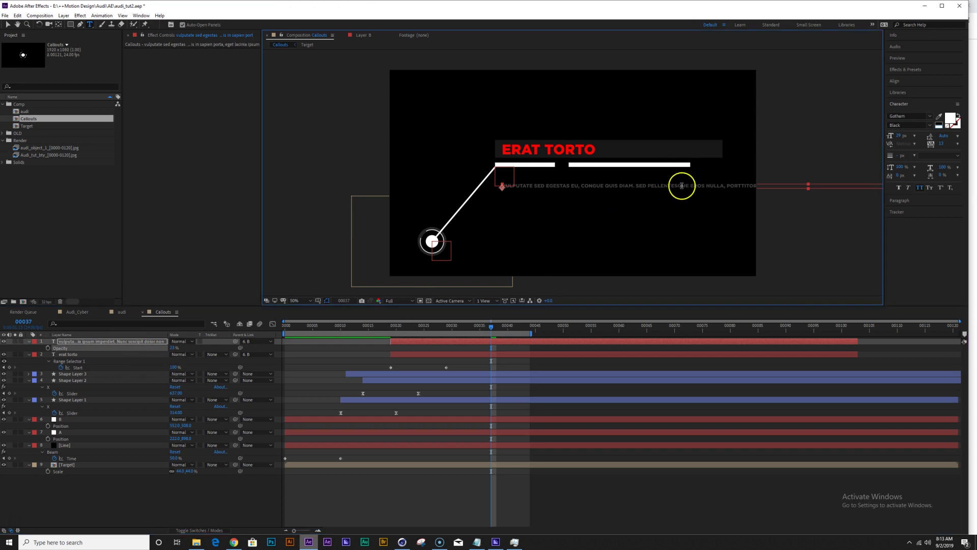
Break the passage into lines after "diam. sed", "porttitor interdum" and "placerat turpis in".
{"action": "left_click", "coordinate": [651, 185]}
{"action": "key", "text": "Return"}
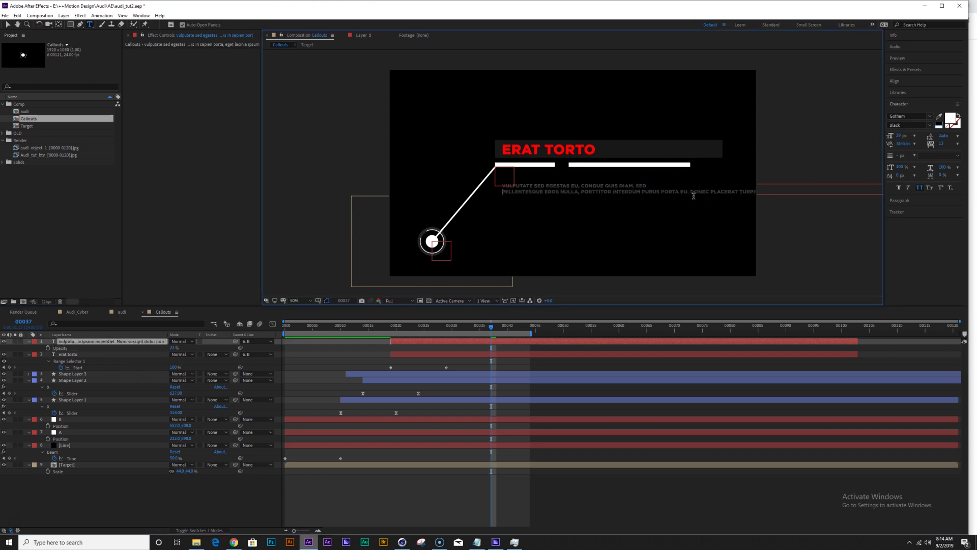
{"action": "left_click", "coordinate": [643, 191]}
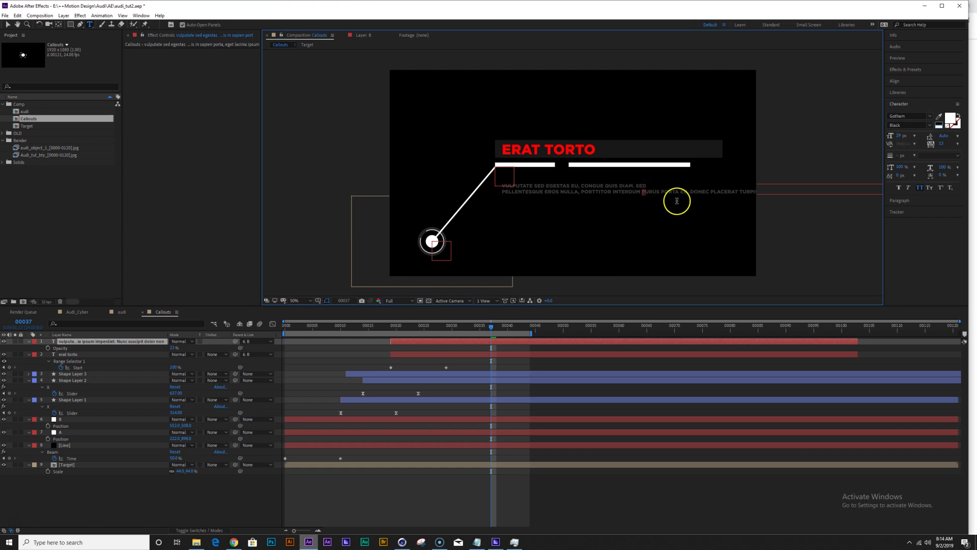
{"action": "key", "text": "Return"}
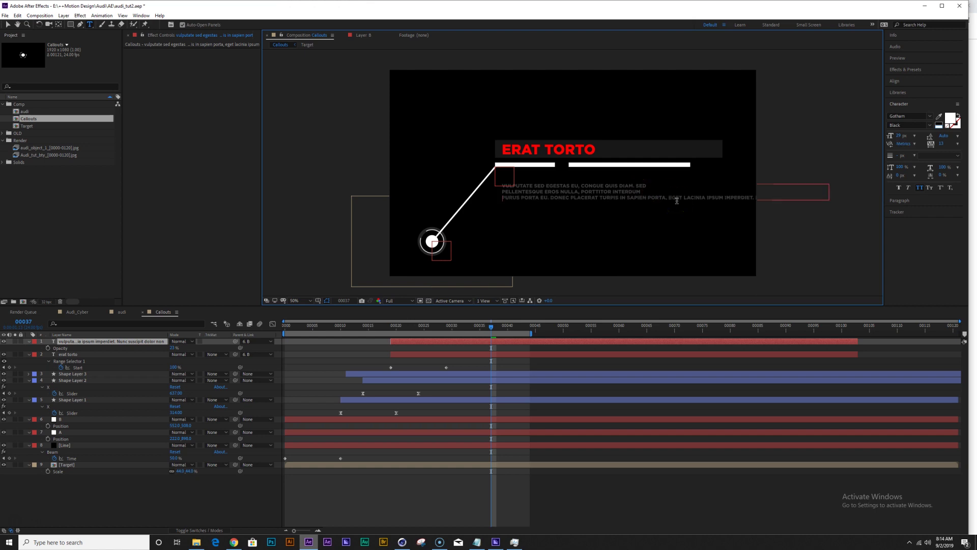
{"action": "left_click", "coordinate": [628, 196]}
{"action": "key", "text": "Return"}
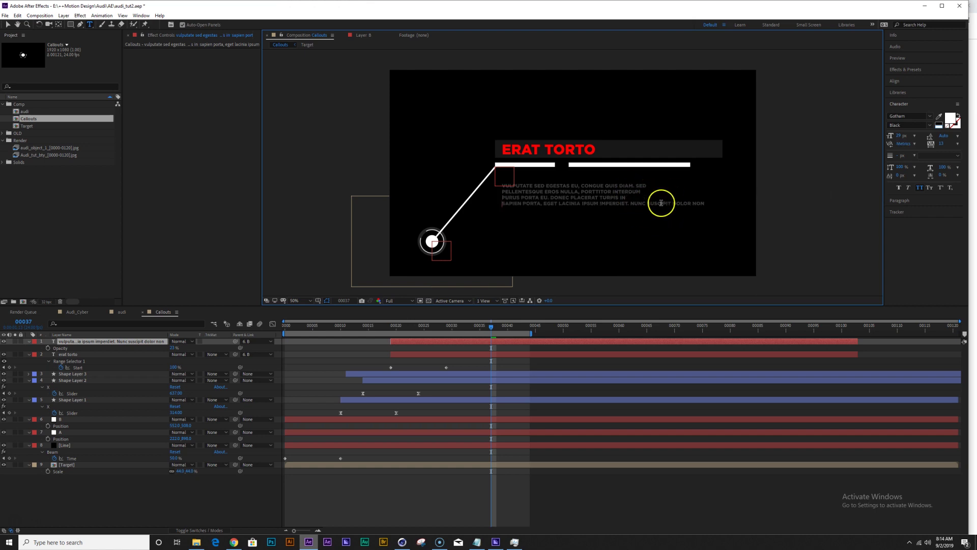
Set "sapien porta, eget lacinia" and "ipsum imperdiet. Nunc suscipit dolor non" on separate lines, each preceded by one blank line.
{"action": "left_click", "coordinate": [583, 203]}
{"action": "key", "text": "Return"}
{"action": "key", "text": "Return"}
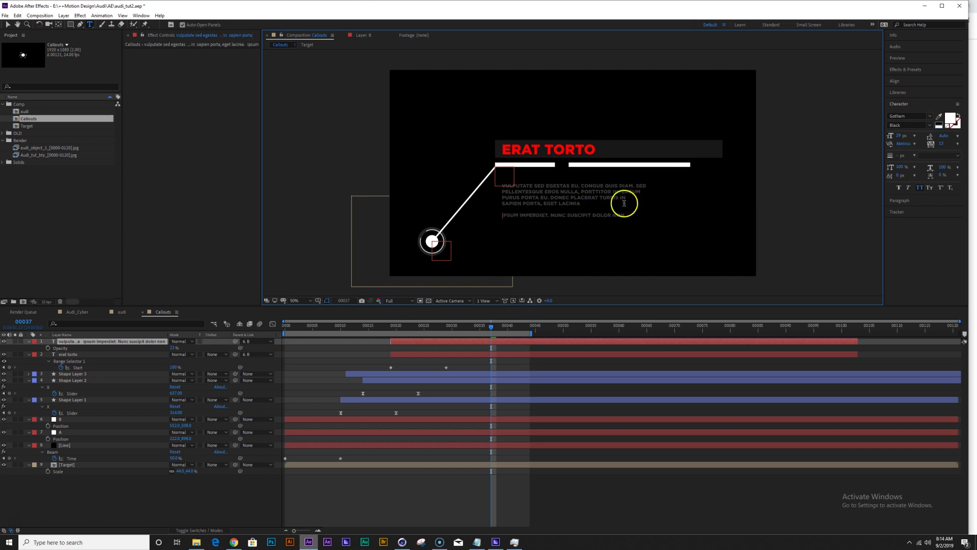
{"action": "left_click", "coordinate": [503, 202]}
{"action": "key", "text": "Return"}
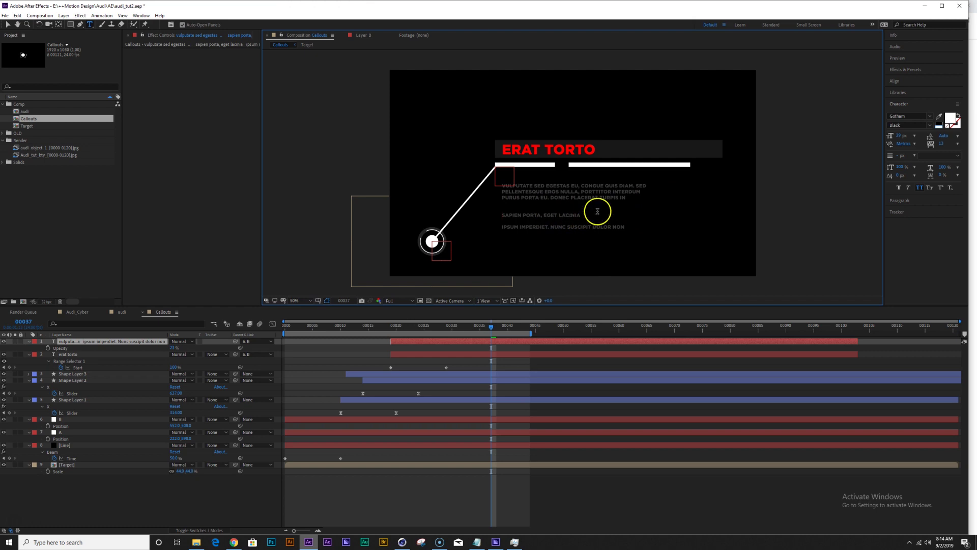
{"action": "key", "text": "BackSpace"}
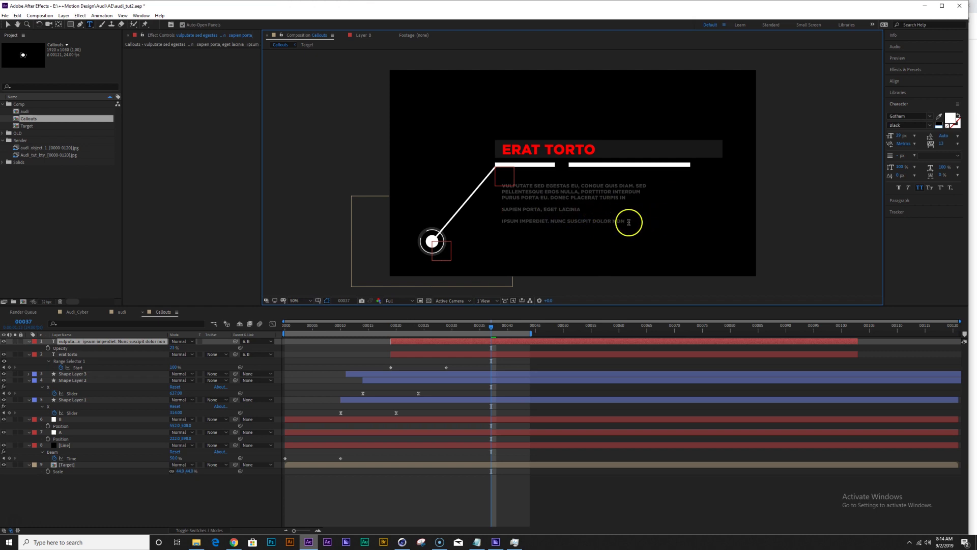
Reduce the font size of the passage's last two text lines and move the block up closer to the white bars.
{"action": "left_click_drag", "start_coordinate": [631, 221], "coordinate": [478, 232]}
{"action": "left_click_drag", "start_coordinate": [896, 137], "coordinate": [895, 137]}
{"action": "left_click_drag", "start_coordinate": [588, 209], "coordinate": [482, 210]}
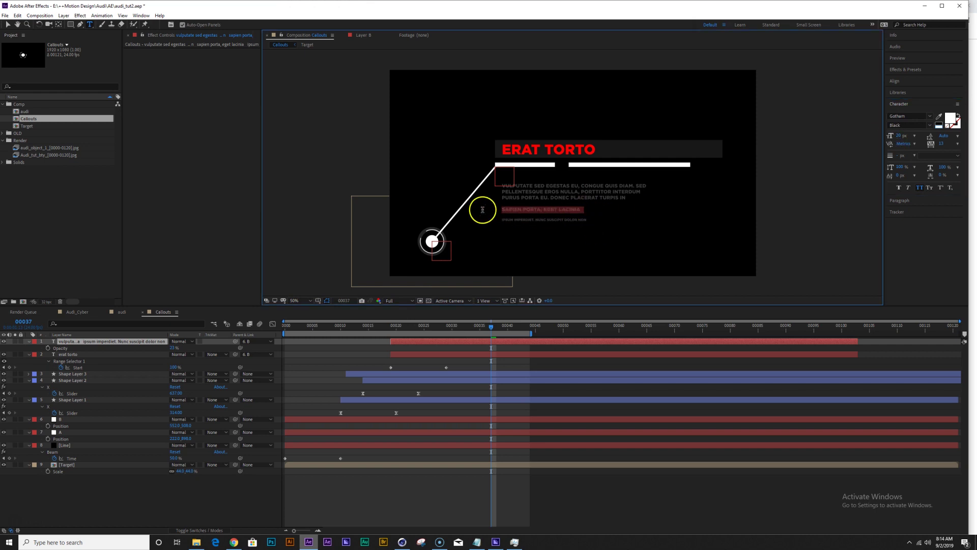
{"action": "left_click_drag", "start_coordinate": [897, 135], "coordinate": [896, 138]}
{"action": "key", "text": "Escape"}
{"action": "key", "text": "v"}
{"action": "double_click", "coordinate": [554, 200]}
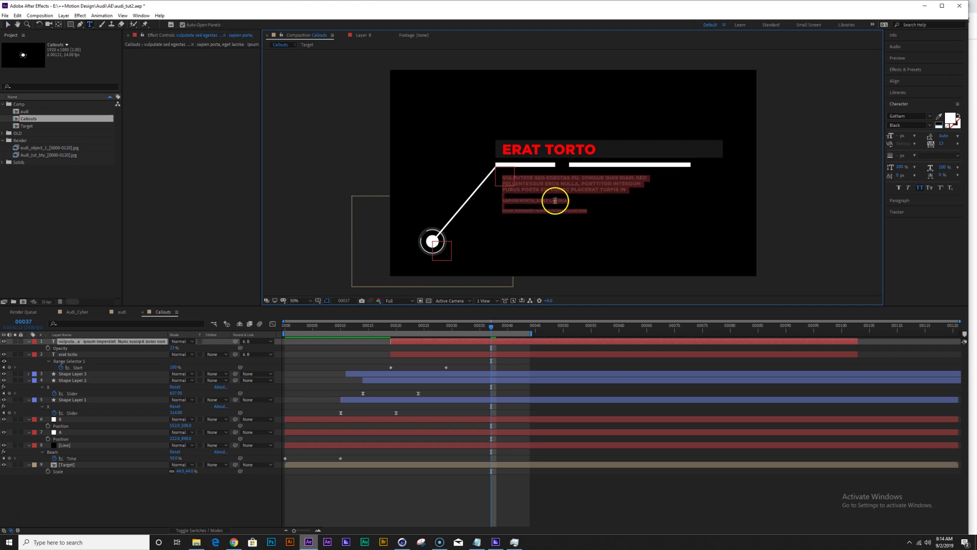
{"action": "left_click", "coordinate": [591, 209]}
{"action": "triple_click", "coordinate": [631, 192]}
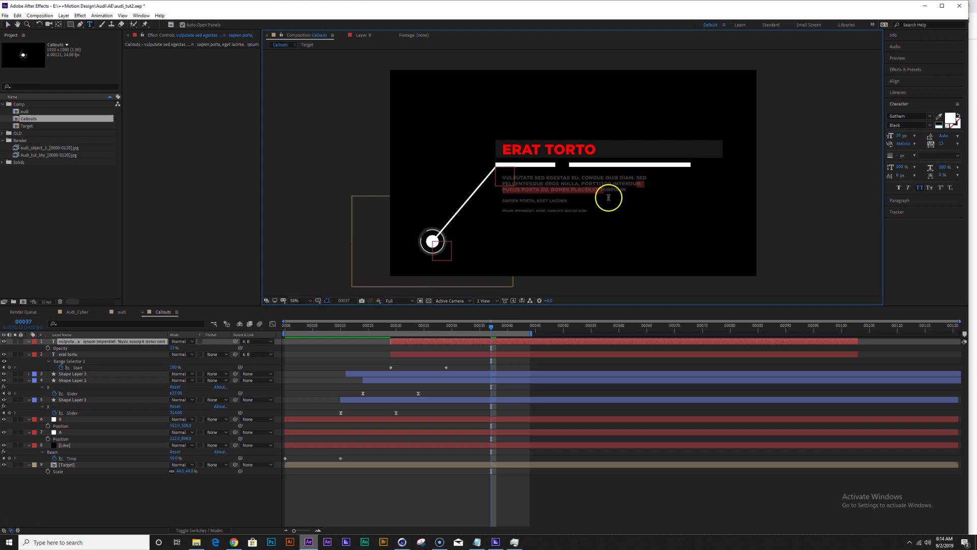
{"action": "left_click", "coordinate": [575, 209]}
{"action": "left_click_drag", "start_coordinate": [592, 210], "coordinate": [509, 212]}
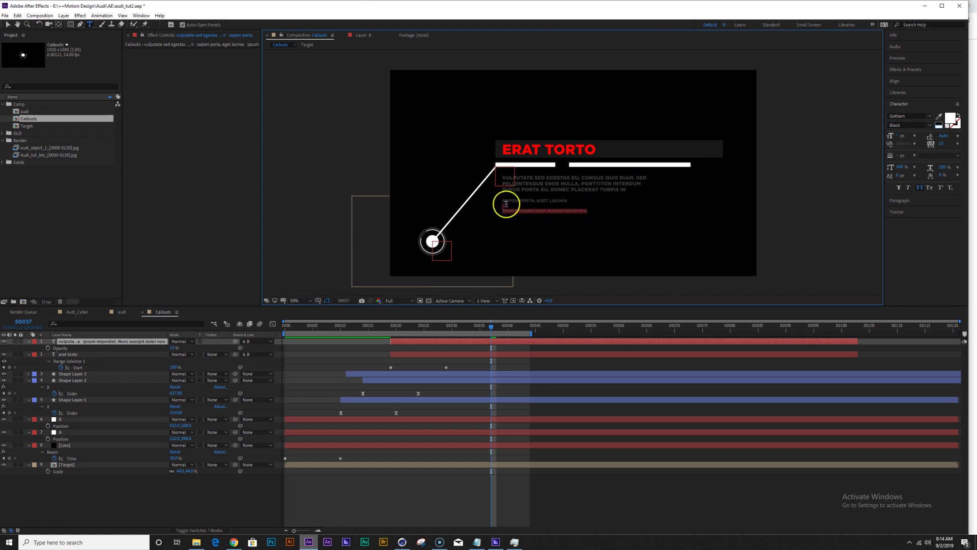
{"action": "key", "text": "Escape"}
Raise the passage layer's opacity slightly and return to the Selection tool.
{"action": "key", "text": "t"}
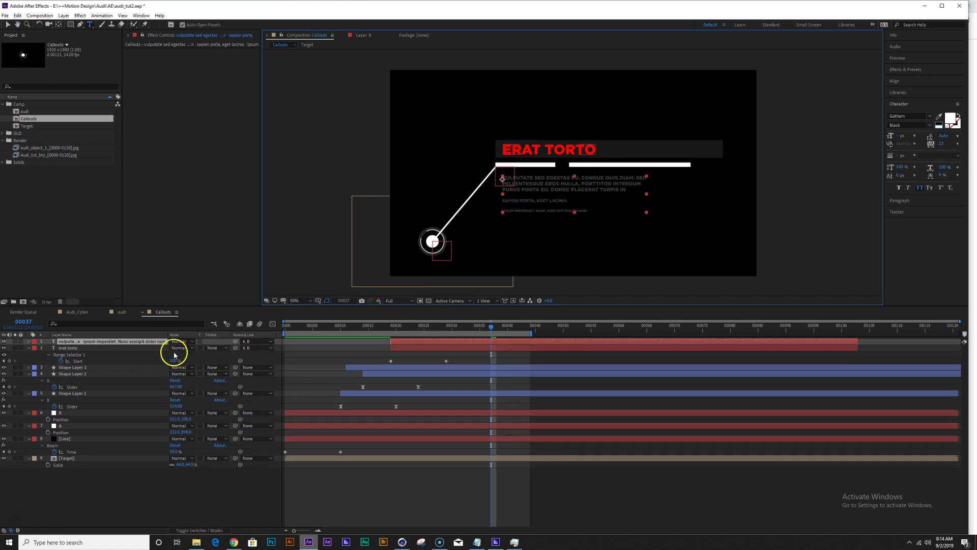
{"action": "key", "text": "t"}
{"action": "left_click_drag", "start_coordinate": [174, 350], "coordinate": [179, 350]}
{"action": "key", "text": "v"}
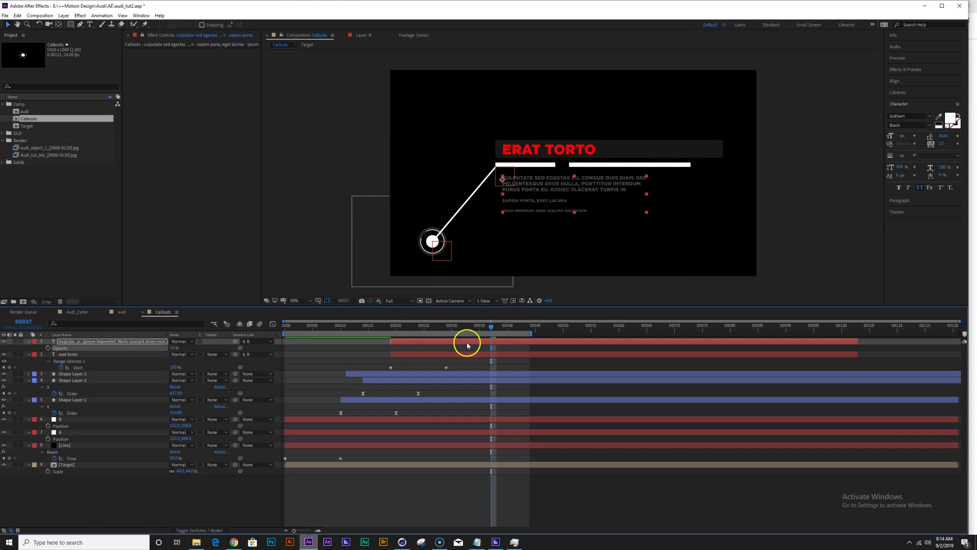
Reveal the passage layer's keyframes, move its last Range Selector Start keyframe to about frame 34, and preview the animation.
{"action": "mouse_move", "coordinate": [451, 335]}
{"action": "left_mouse_down"}
{"action": "mouse_move", "coordinate": [410, 343]}
{"action": "mouse_move", "coordinate": [458, 349]}
{"action": "left_mouse_up"}
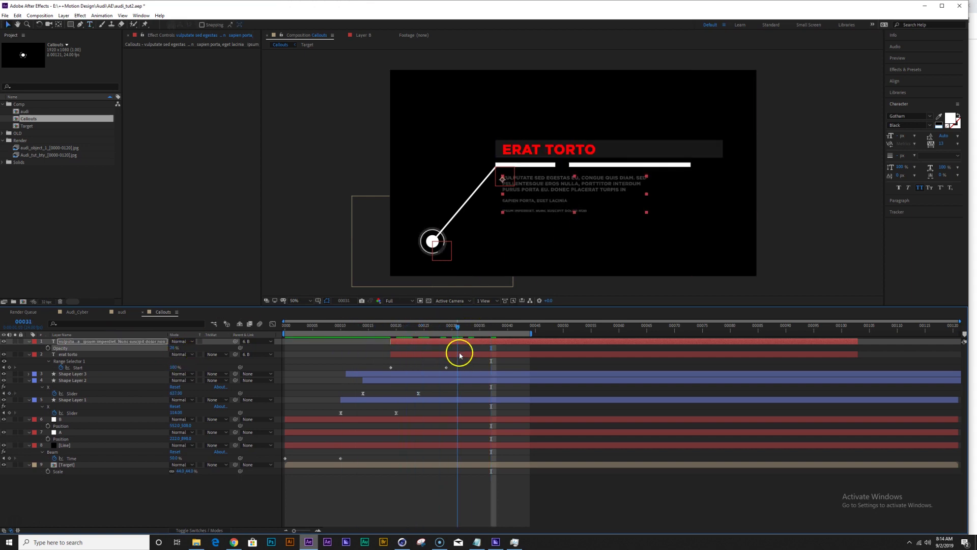
{"action": "left_click", "coordinate": [435, 343]}
{"action": "key", "text": "u"}
{"action": "left_click", "coordinate": [446, 358]}
{"action": "left_click_drag", "start_coordinate": [446, 354], "coordinate": [476, 352]}
{"action": "key", "text": "space"}
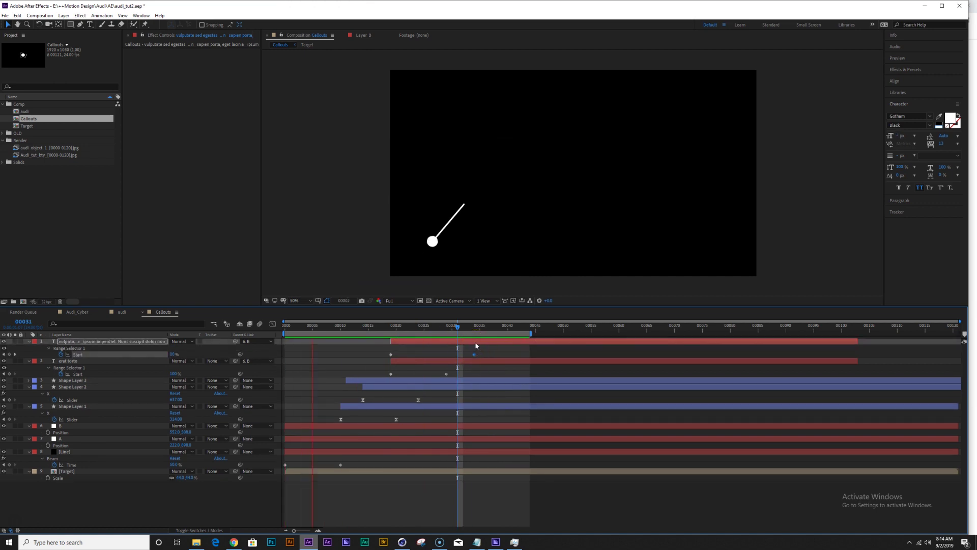
{"action": "left_click", "coordinate": [504, 357]}
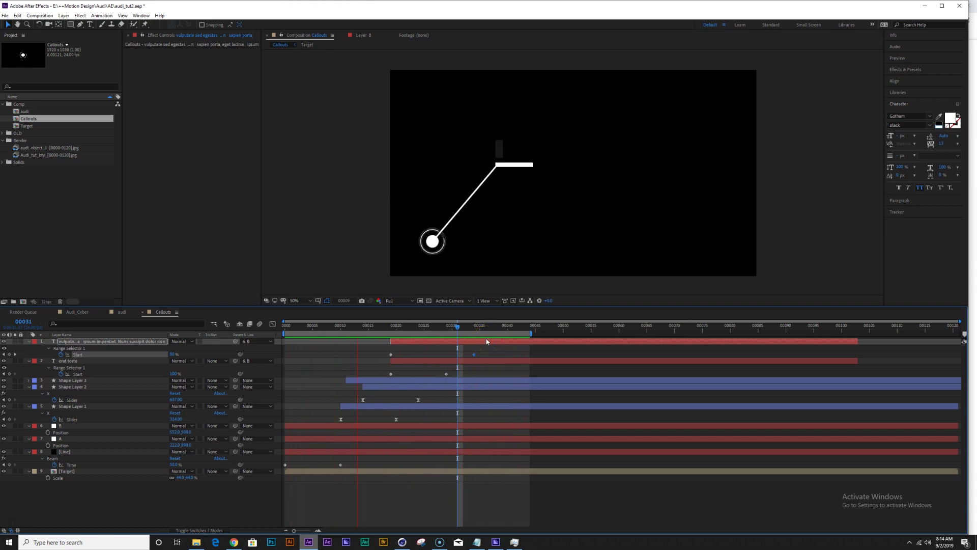
{"action": "left_click", "coordinate": [492, 286]}
Examine the title and passage decoding at frame 26 and the complete callout at frame 35.
{"action": "left_click", "coordinate": [430, 328]}
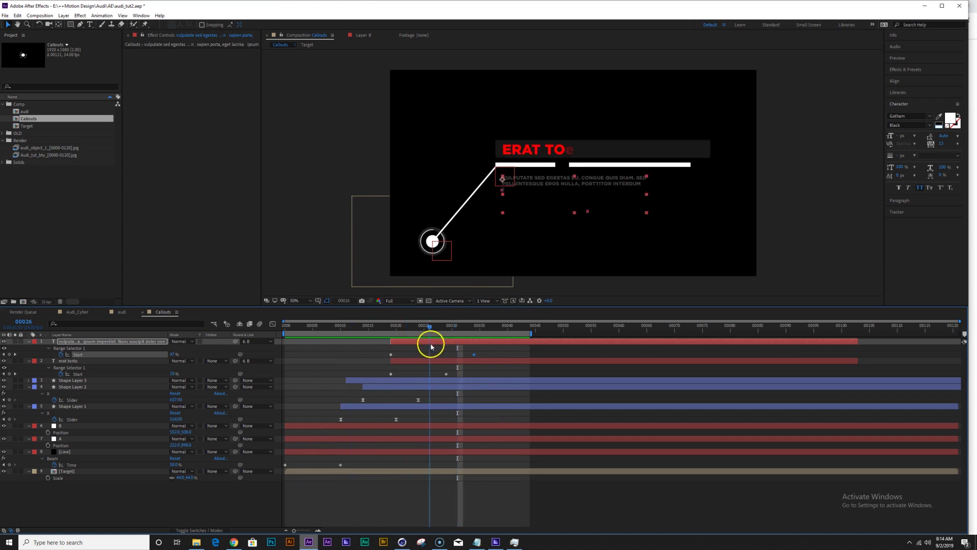
{"action": "left_click", "coordinate": [307, 255]}
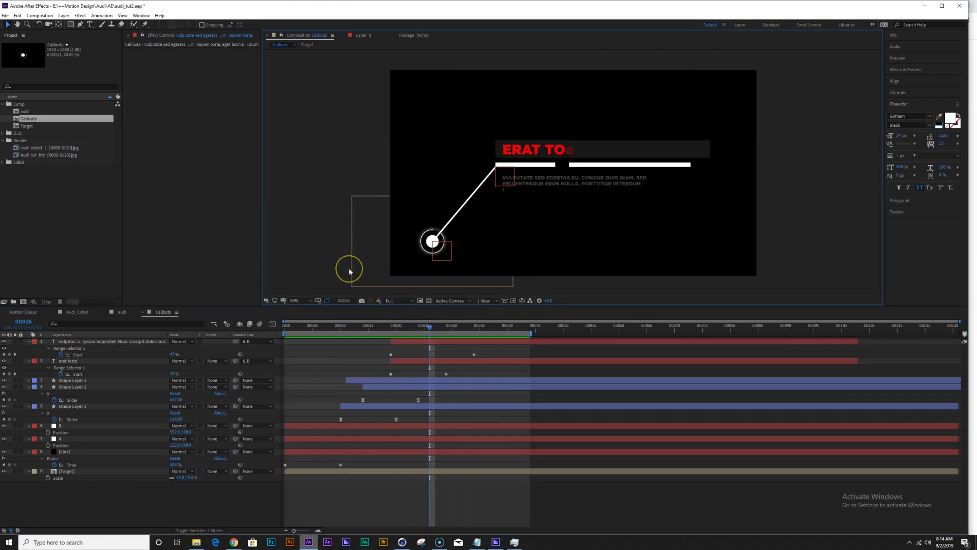
{"action": "scroll", "coordinate": [580, 168], "scroll_direction": "up", "scroll_amount": 2}
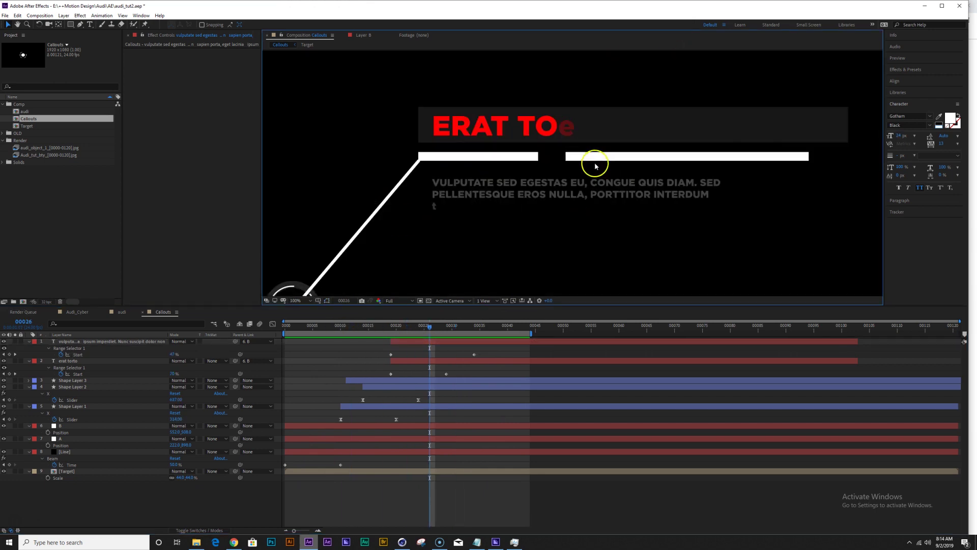
{"action": "left_click_drag", "start_coordinate": [417, 332], "coordinate": [480, 326]}
{"action": "scroll", "coordinate": [541, 160], "scroll_direction": "down", "scroll_amount": 2}
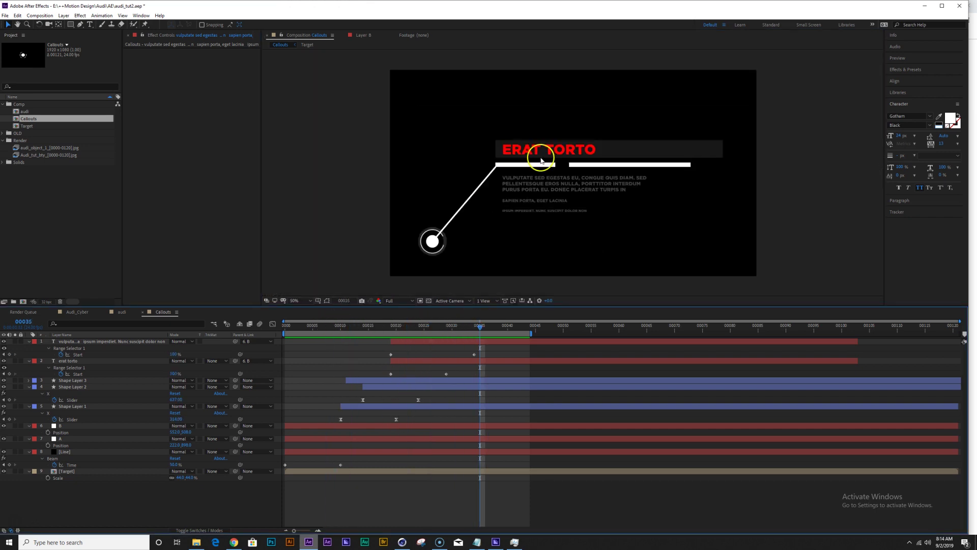
Move null B slightly up and left so the whole callout sits higher above the target, and save the project.
{"action": "left_click", "coordinate": [77, 426]}
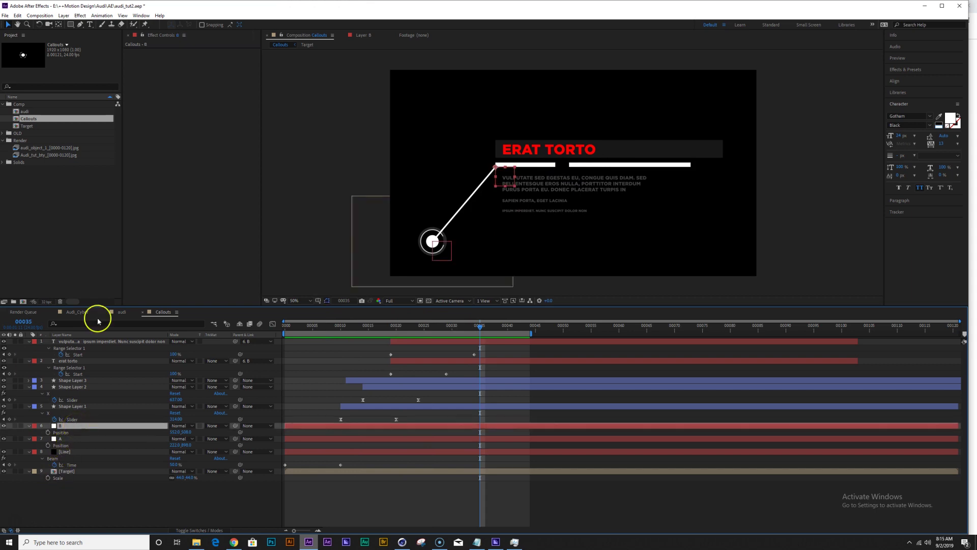
{"action": "left_click_drag", "start_coordinate": [501, 182], "coordinate": [495, 159]}
{"action": "left_click", "coordinate": [290, 257]}
{"action": "key", "text": "ctrl+s"}
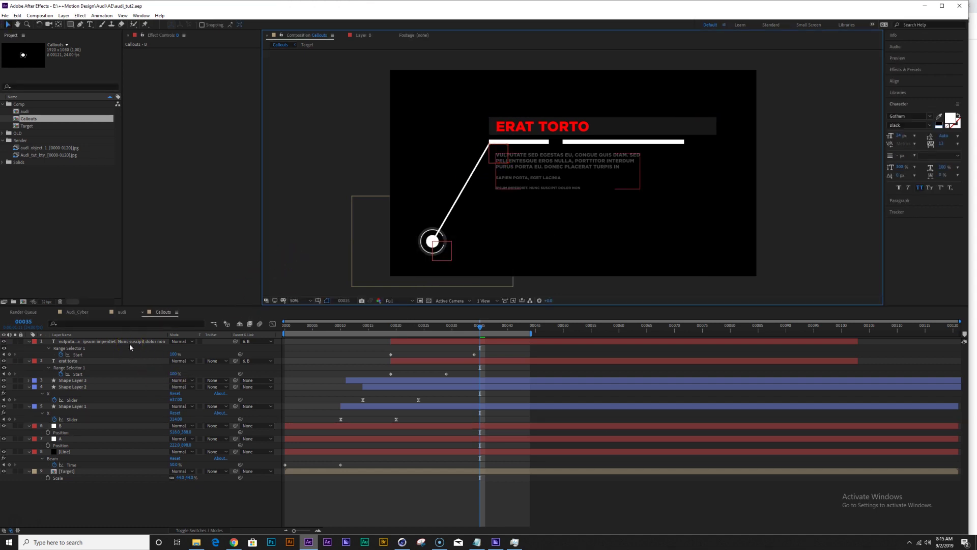
In the audi composition, move the audi_object_1 matte layer to the top of the layer stack and hide it.
{"action": "left_click", "coordinate": [122, 312]}
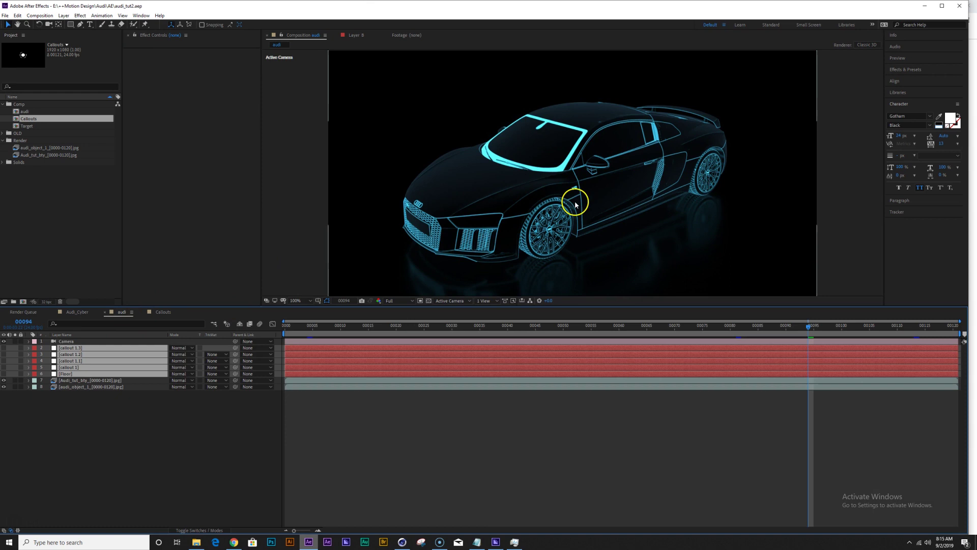
{"action": "key", "text": "comma"}
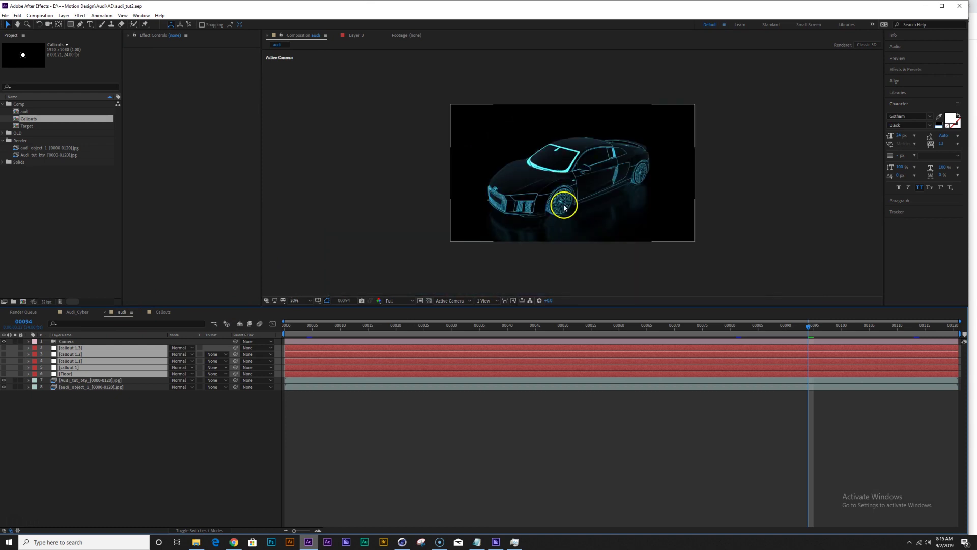
{"action": "key", "text": "period"}
{"action": "left_click_drag", "start_coordinate": [82, 387], "coordinate": [98, 338]}
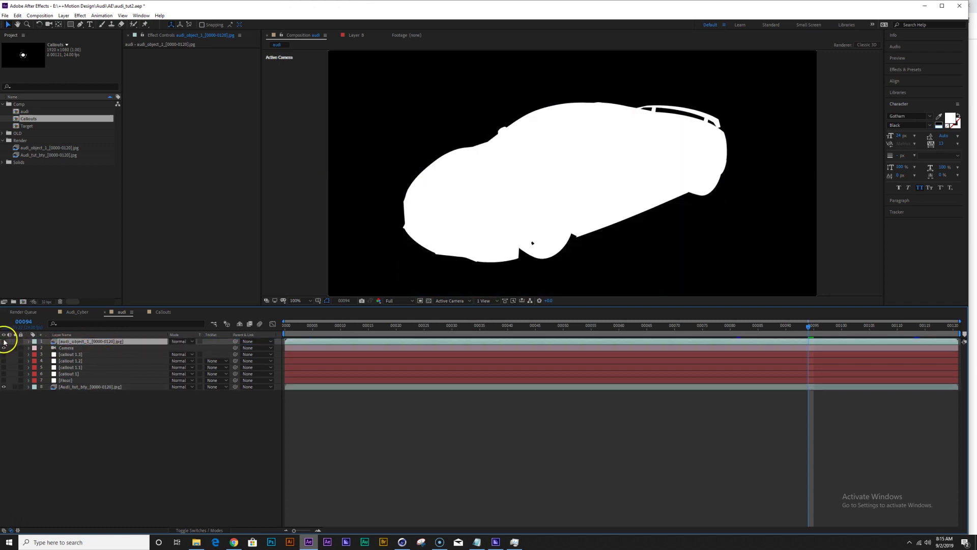
{"action": "left_click", "coordinate": [4, 341]}
Duplicate the Audi_tut_bty layer and apply the Set Matte effect to the upper copy.
{"action": "left_click", "coordinate": [98, 387]}
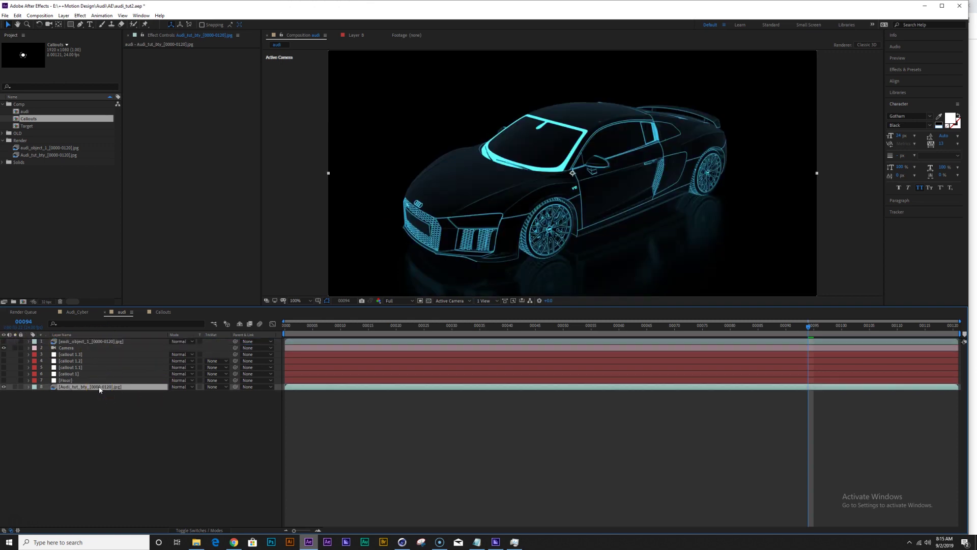
{"action": "key", "text": "ctrl+d"}
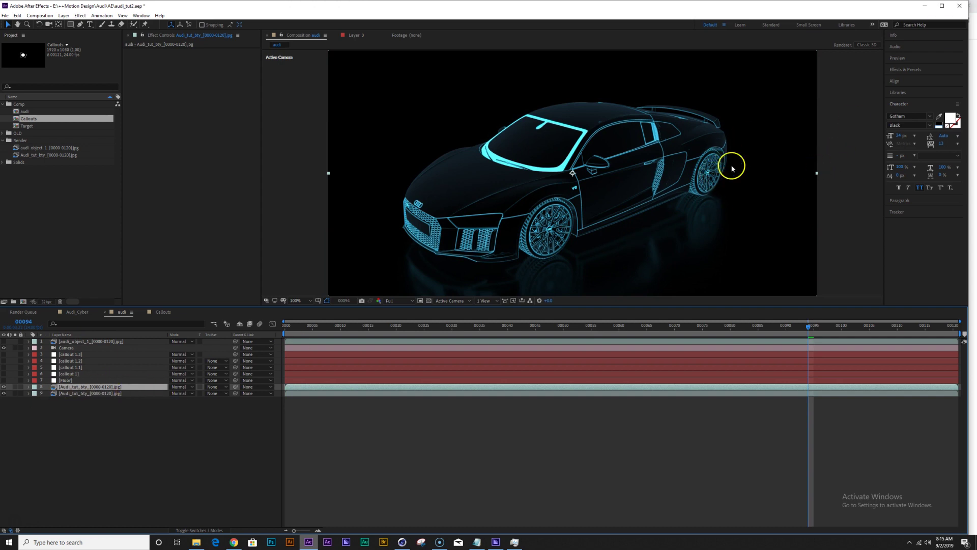
{"action": "left_click", "coordinate": [922, 71]}
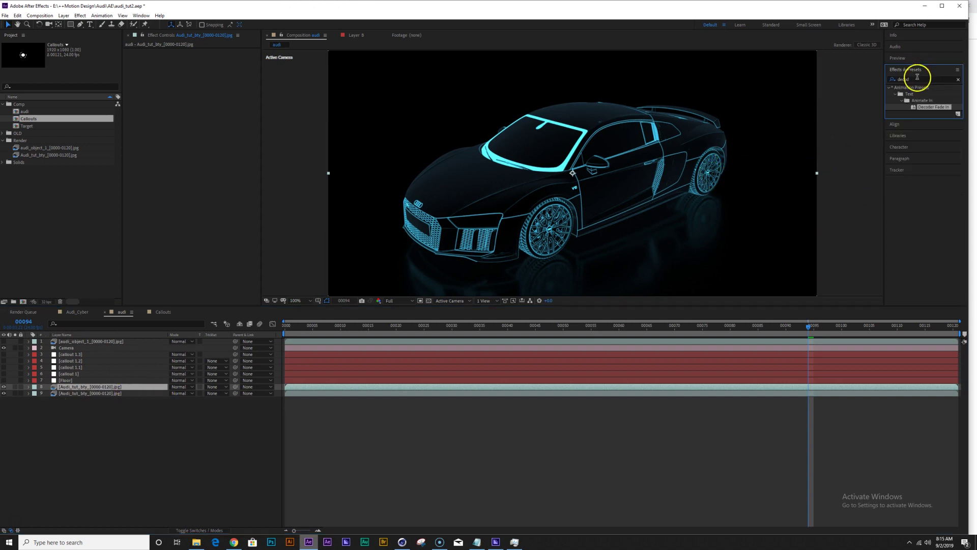
{"action": "left_click", "coordinate": [916, 79]}
{"action": "type", "text": "set"}
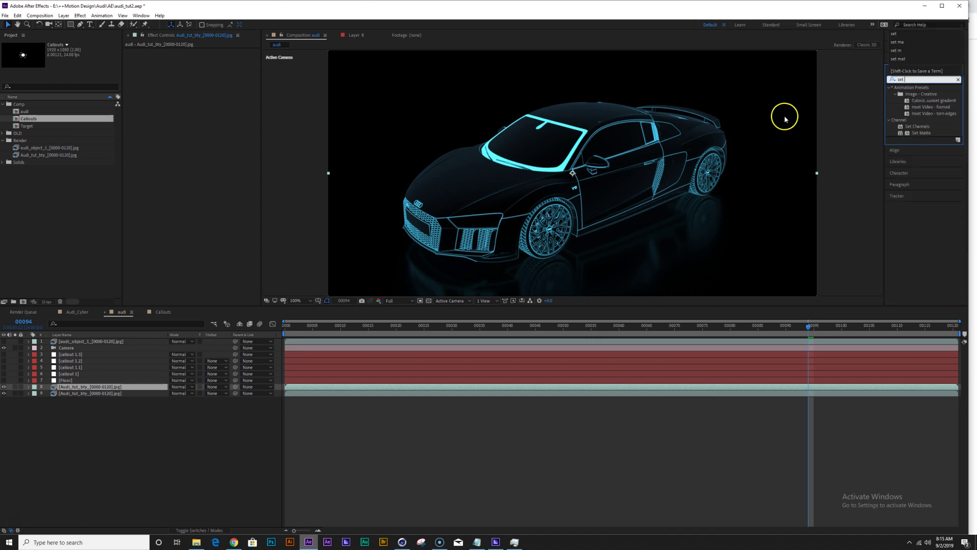
{"action": "double_click", "coordinate": [922, 133]}
Set the matte source to the audi_object_1 layer using Luminance, and check the soloed car cutout against the transparency grid.
{"action": "left_click", "coordinate": [210, 58]}
{"action": "left_click", "coordinate": [216, 74]}
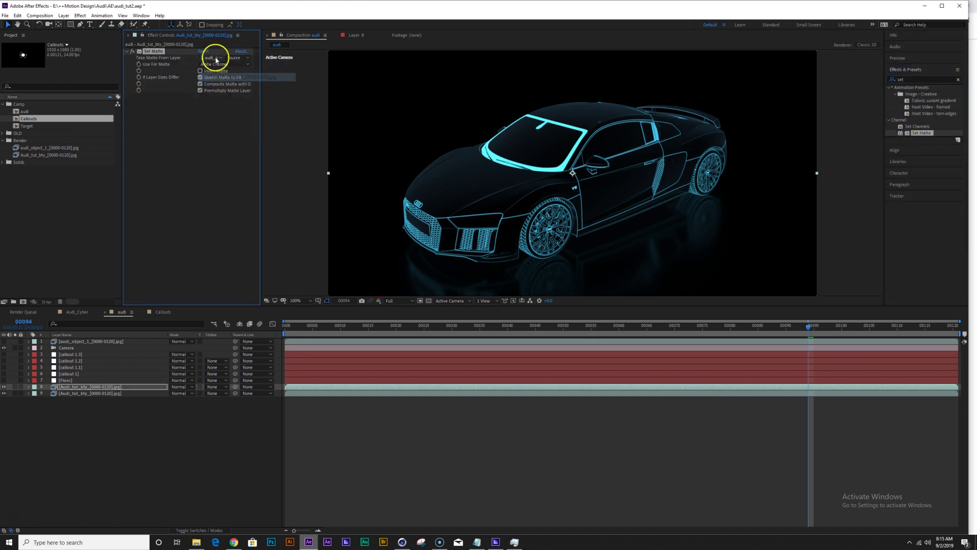
{"action": "left_click", "coordinate": [219, 64]}
{"action": "left_click", "coordinate": [228, 98]}
{"action": "left_click", "coordinate": [15, 386]}
{"action": "left_click", "coordinate": [429, 301]}
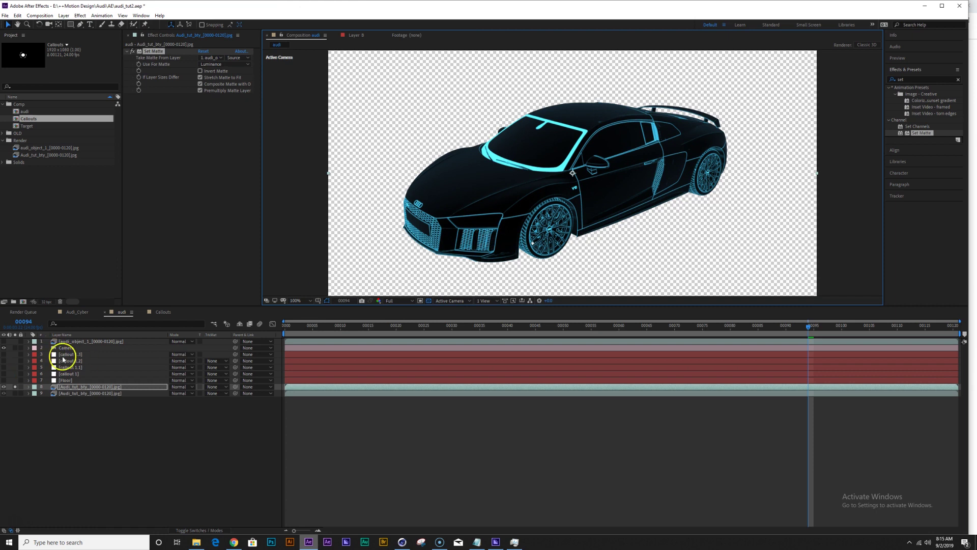
{"action": "left_click", "coordinate": [428, 300]}
{"action": "left_click", "coordinate": [14, 387]}
Apply Levels to the lower Audi_tut_bty layer and reduce Input White to about 0.65 to brighten the floor reflection.
{"action": "left_click", "coordinate": [81, 393]}
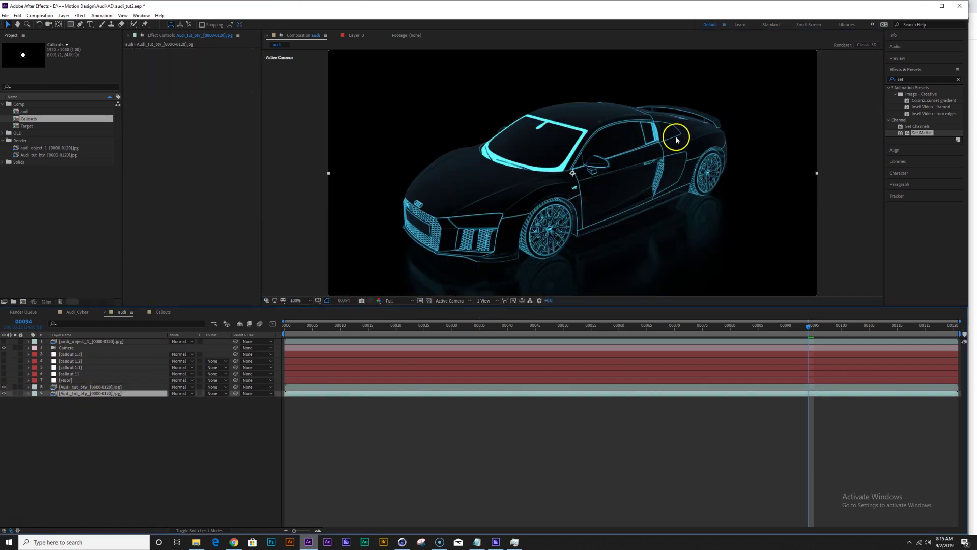
{"action": "left_click", "coordinate": [905, 80]}
{"action": "type", "text": "level"}
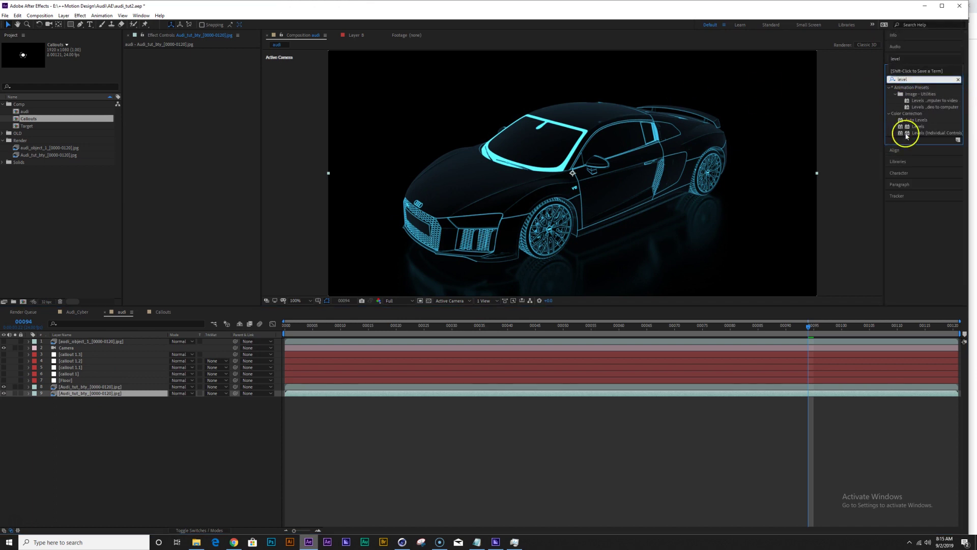
{"action": "double_click", "coordinate": [912, 126]}
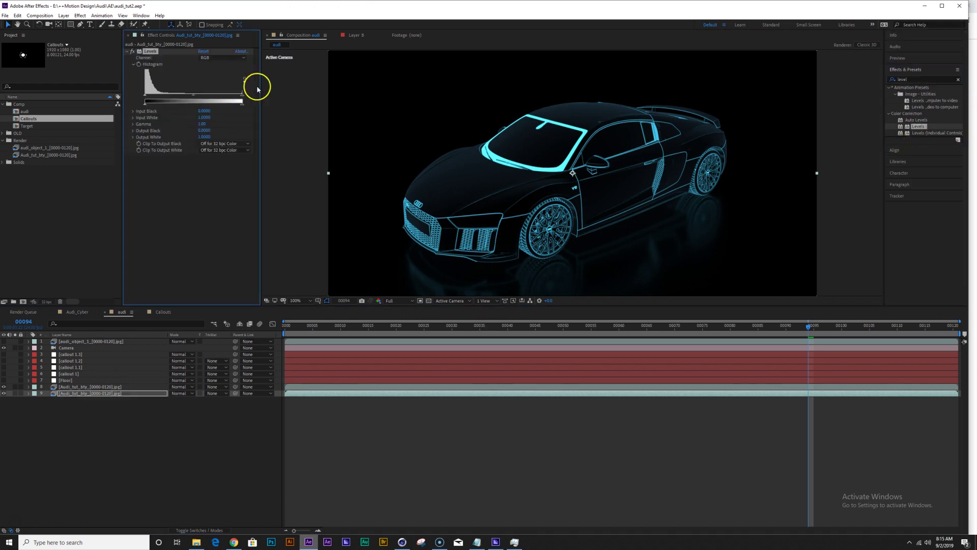
{"action": "left_click_drag", "start_coordinate": [239, 92], "coordinate": [209, 95]}
{"action": "scroll", "coordinate": [545, 207], "scroll_direction": "down", "scroll_amount": 4}
{"action": "scroll", "coordinate": [562, 177], "scroll_direction": "up", "scroll_amount": 4}
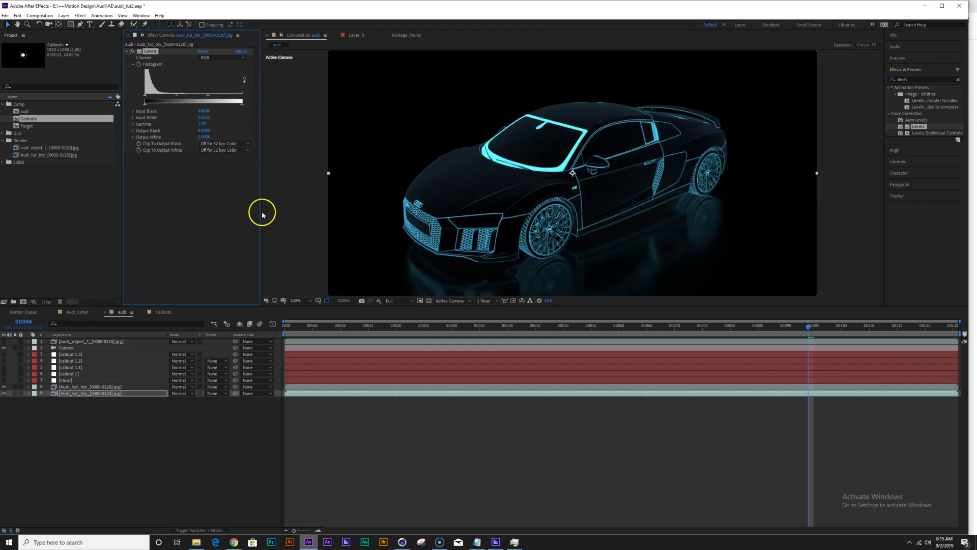
{"action": "left_click", "coordinate": [146, 465]}
{"action": "left_click_drag", "start_coordinate": [519, 192], "coordinate": [494, 238]}
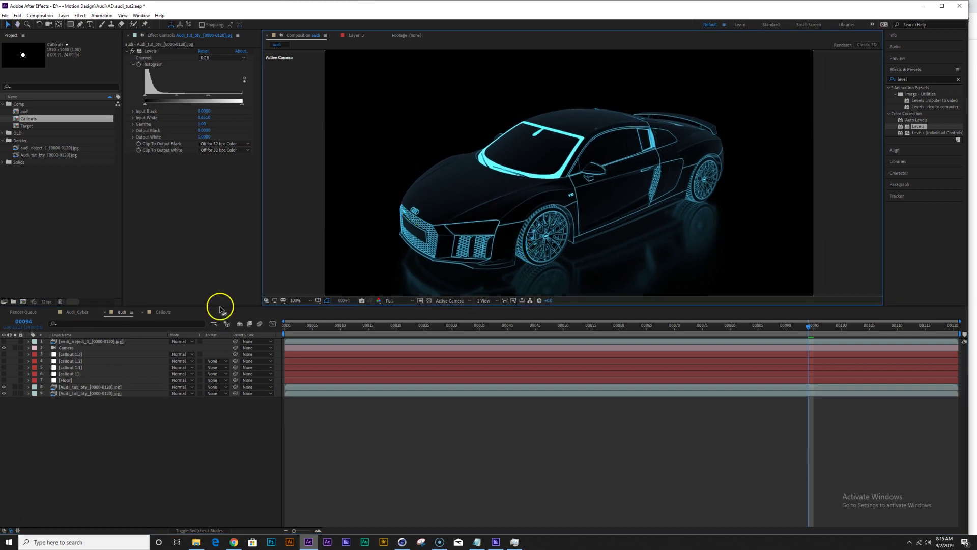
{"action": "left_click", "coordinate": [126, 454]}
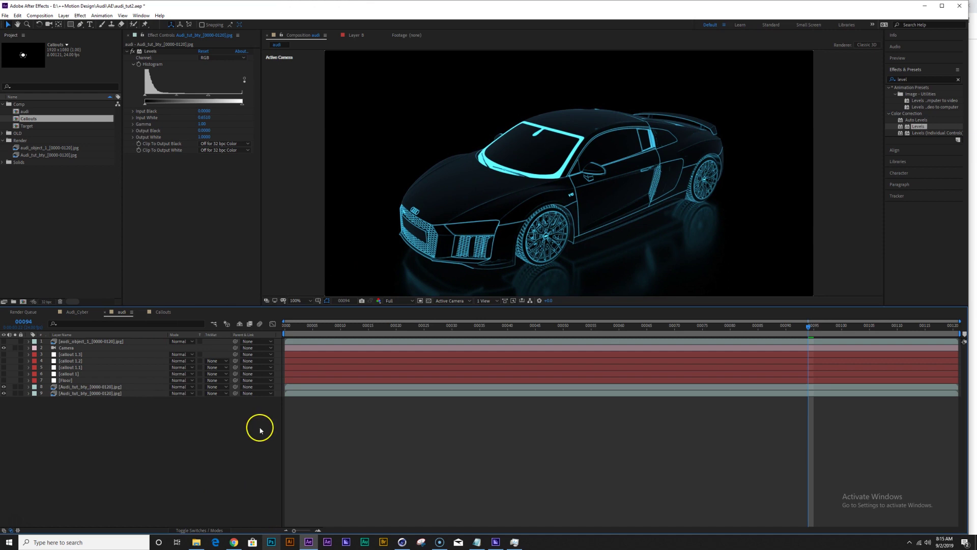
Switch to Chrome to view the UI Grids preset page, and return to After Effects.
{"action": "left_click", "coordinate": [234, 540]}
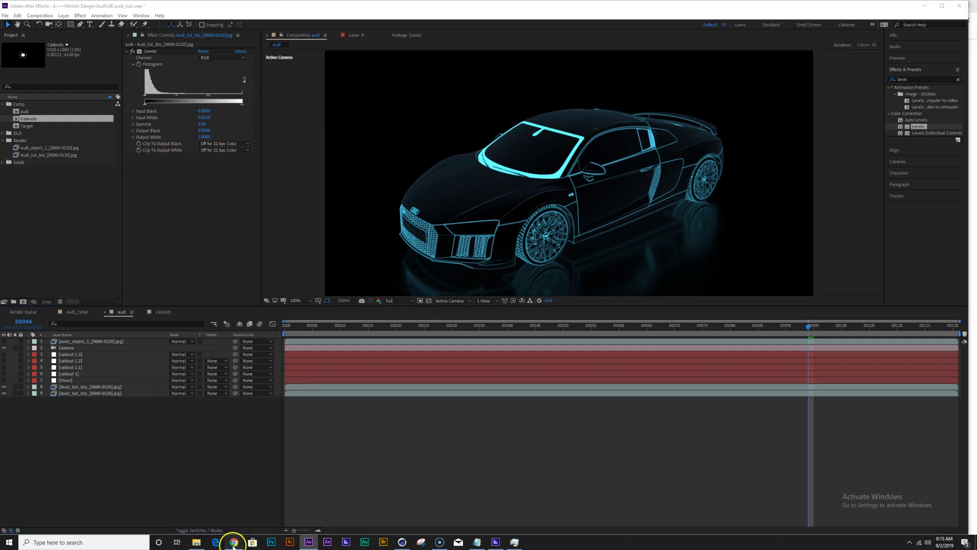
{"action": "left_click", "coordinate": [229, 7]}
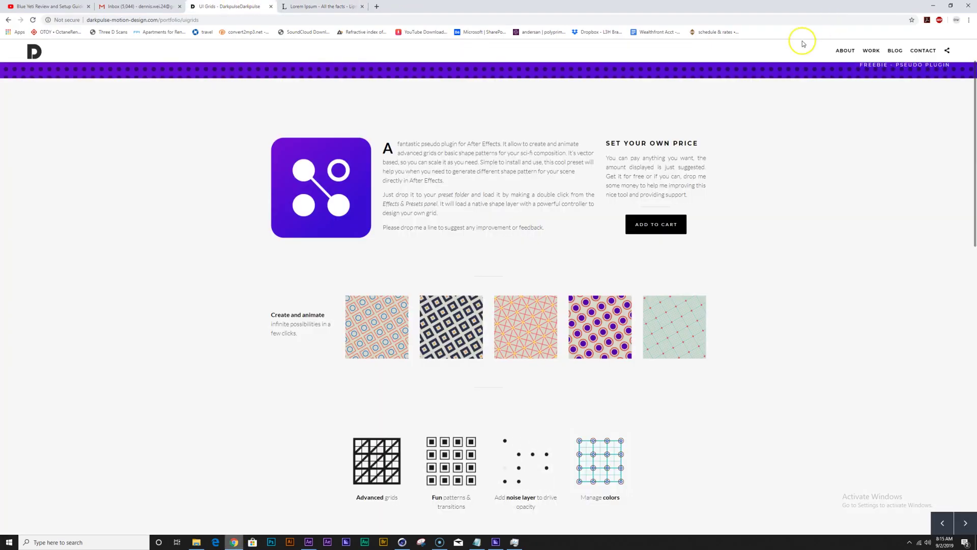
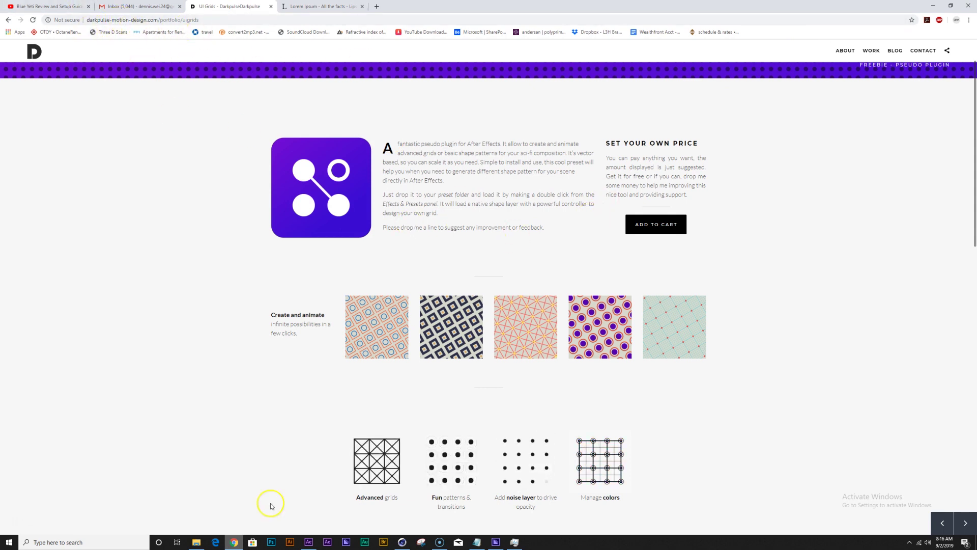
{"action": "left_click", "coordinate": [308, 542]}
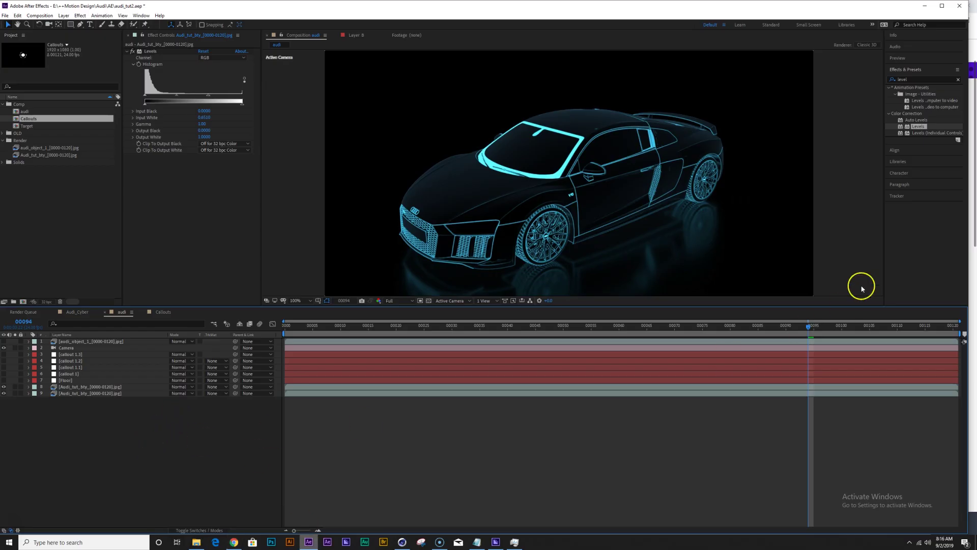
Add a UI_Grids preset layer and set its width to 100% and height to 97%, with more divisions.
{"action": "left_click", "coordinate": [917, 80]}
{"action": "type", "text": "ui"}
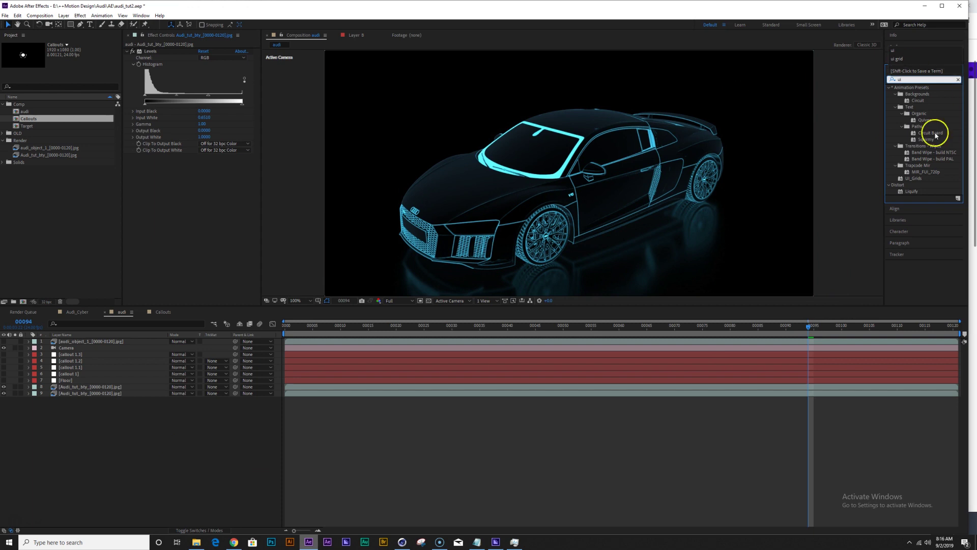
{"action": "double_click", "coordinate": [915, 179]}
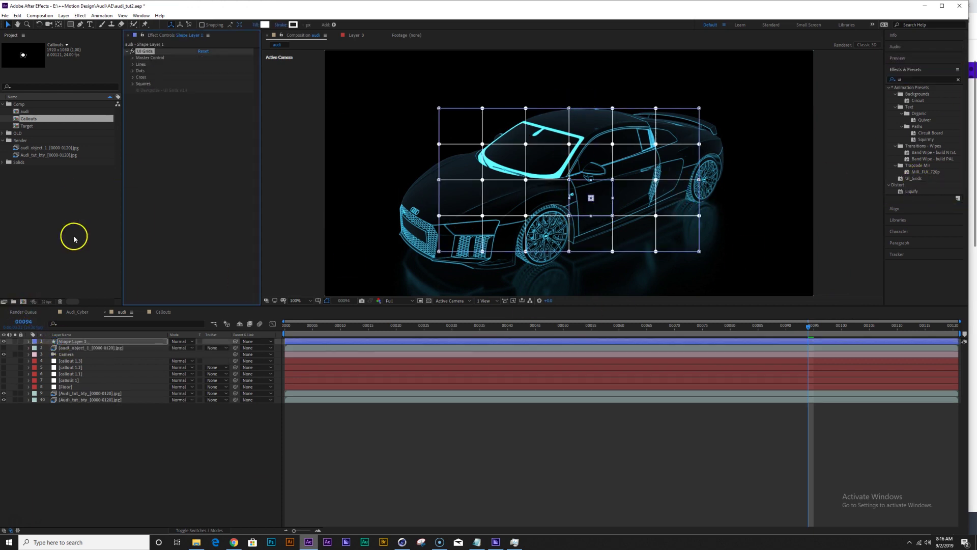
{"action": "left_click", "coordinate": [133, 58]}
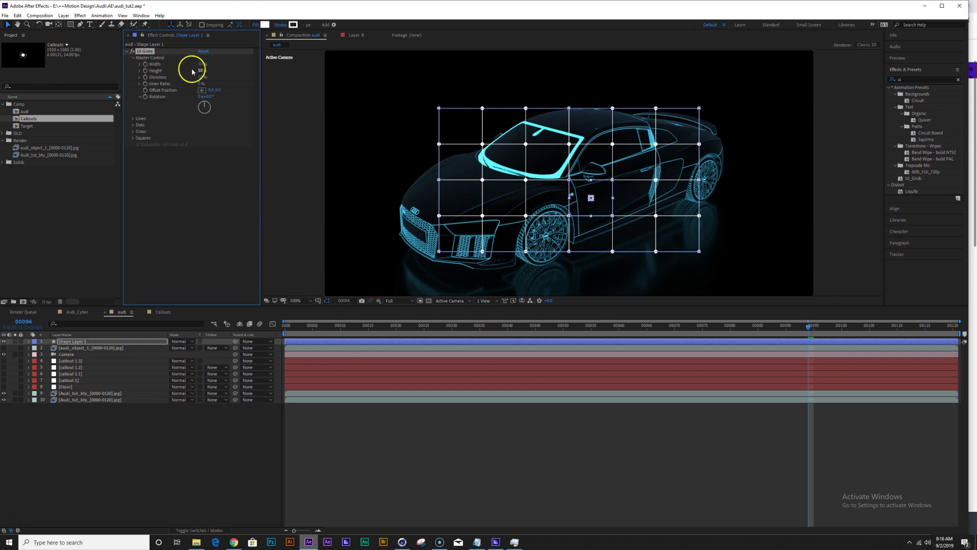
{"action": "left_click_drag", "start_coordinate": [204, 63], "coordinate": [219, 80]}
{"action": "key", "text": "comma"}
{"action": "key", "text": "period"}
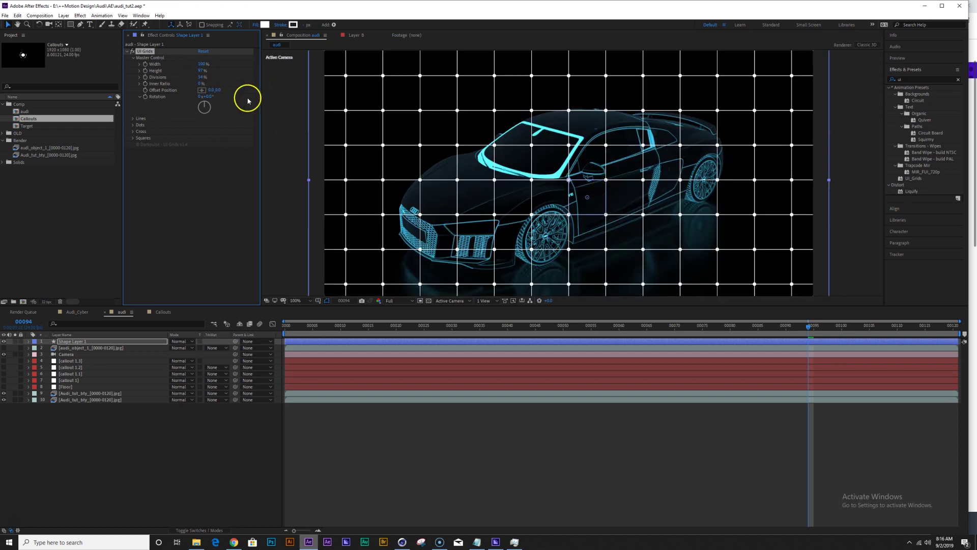
Expand the grid's Lines, Dots, Cross and Squares settings and toggle each element to compare, keeping only Lines and Dots enabled.
{"action": "left_click", "coordinate": [134, 118]}
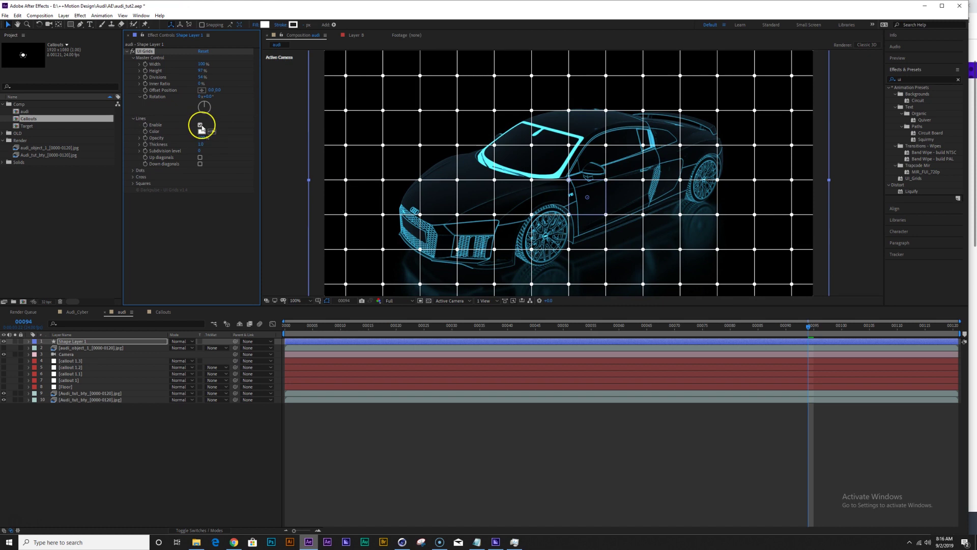
{"action": "left_click", "coordinate": [200, 125]}
{"action": "left_click", "coordinate": [134, 171]}
{"action": "left_click", "coordinate": [200, 176]}
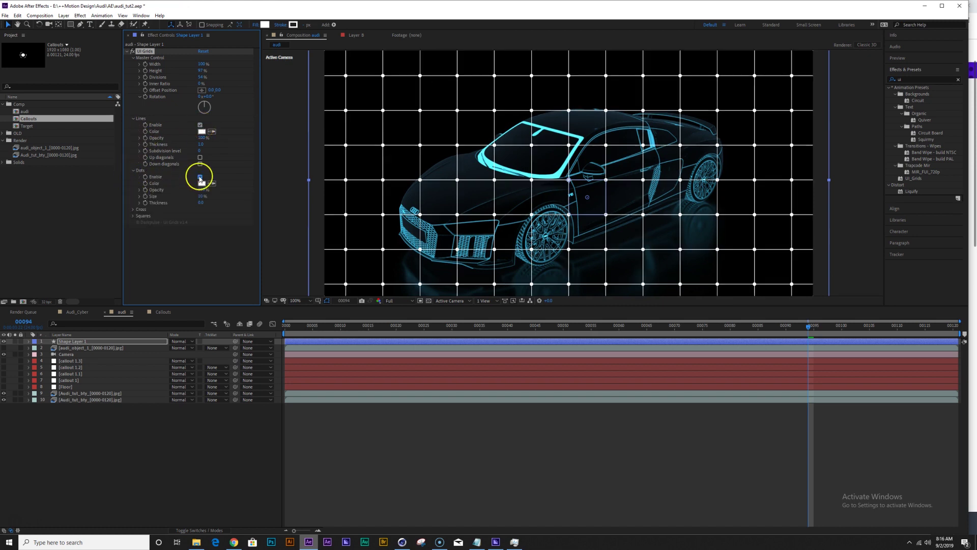
{"action": "left_click", "coordinate": [134, 210]}
{"action": "left_click", "coordinate": [200, 215]}
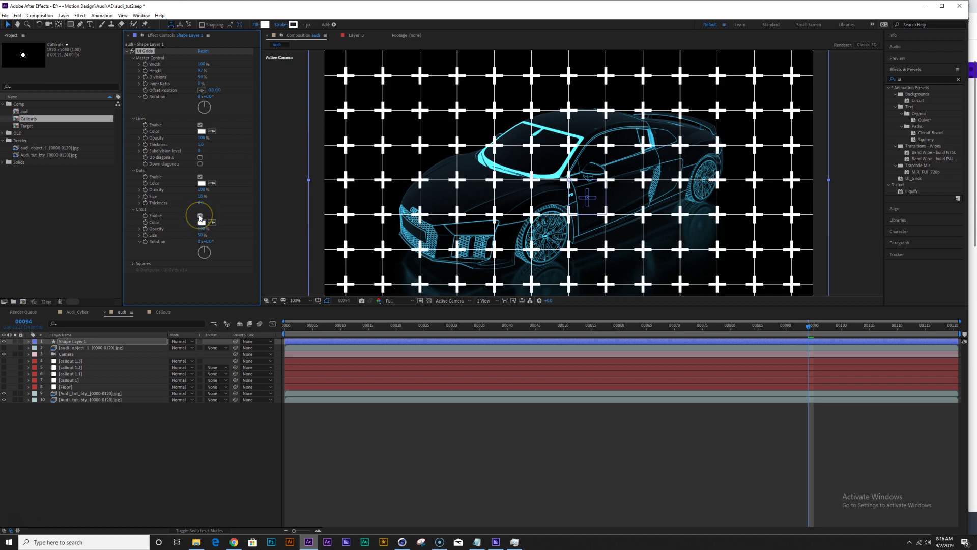
{"action": "left_click", "coordinate": [200, 216]}
{"action": "left_click", "coordinate": [133, 263]}
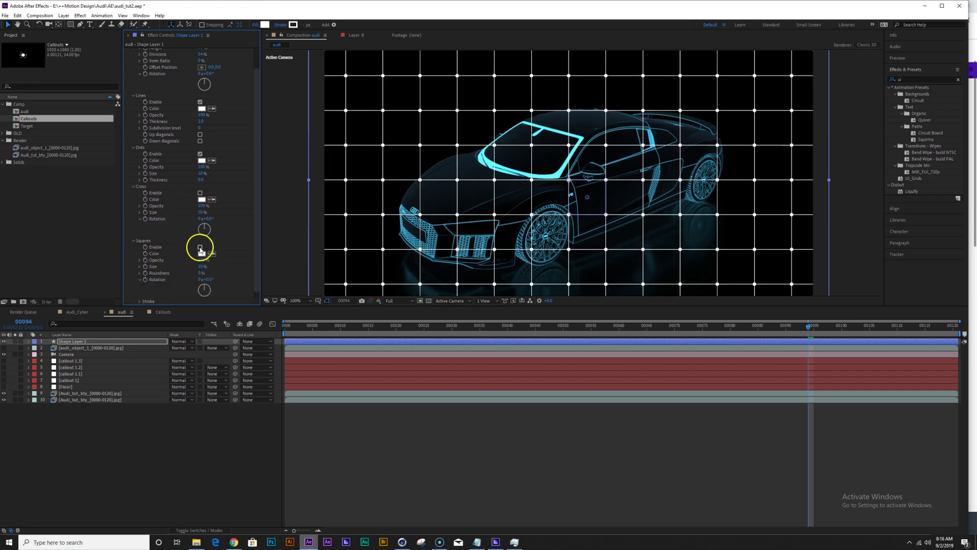
{"action": "left_click", "coordinate": [199, 247]}
{"action": "scroll", "coordinate": [251, 220], "scroll_direction": "up", "scroll_amount": 2}
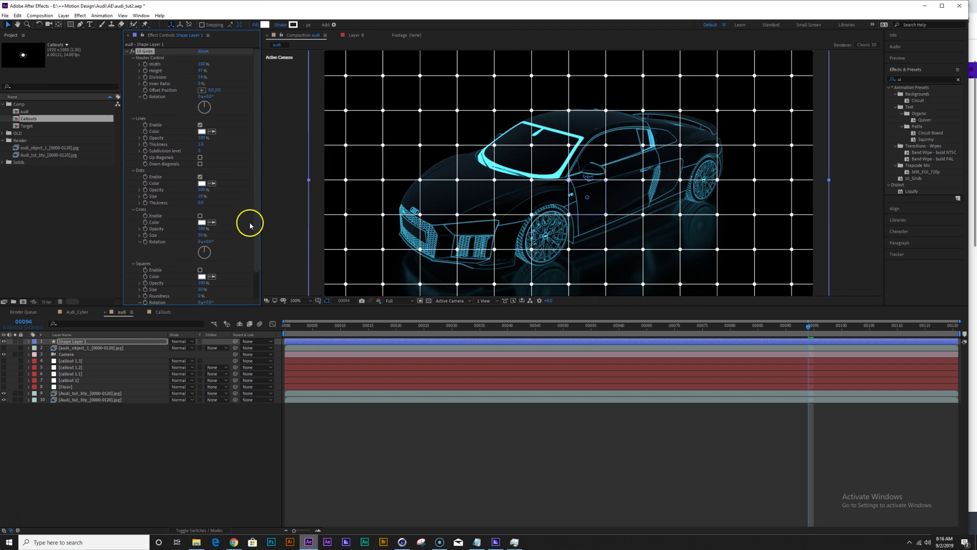
Lower the opacity of the grid's lines to 10%.
{"action": "left_click", "coordinate": [218, 145]}
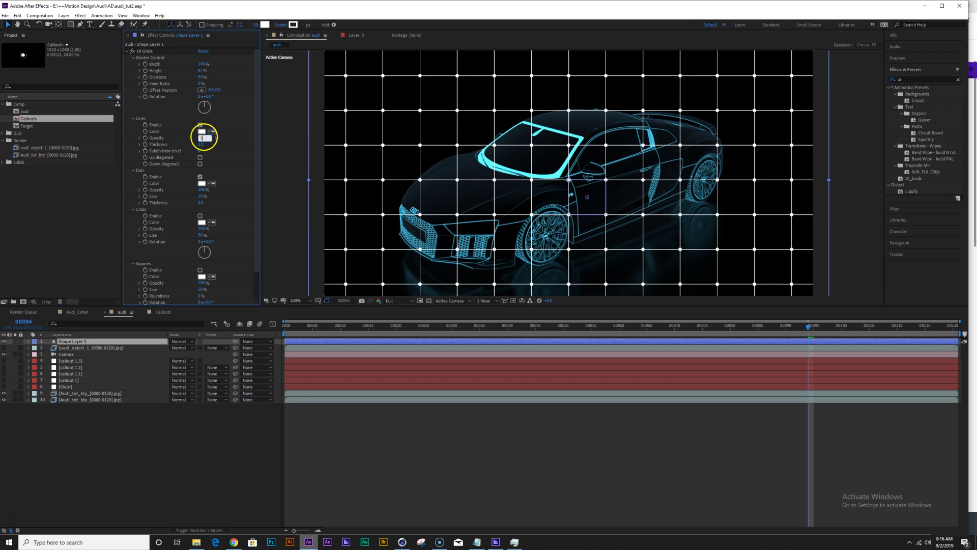
{"action": "key", "text": "Return"}
{"action": "left_click", "coordinate": [198, 139]}
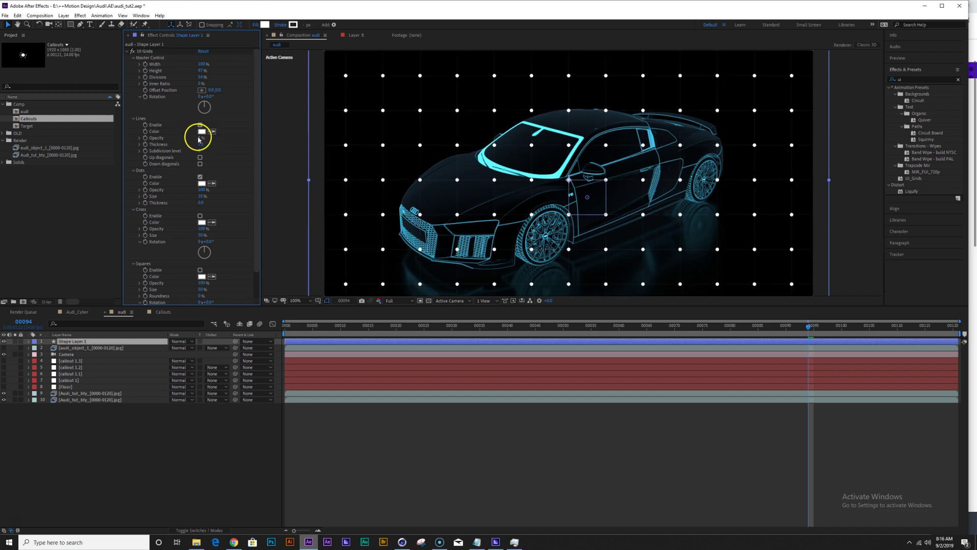
{"action": "type", "text": "0"}
{"action": "key", "text": "Return"}
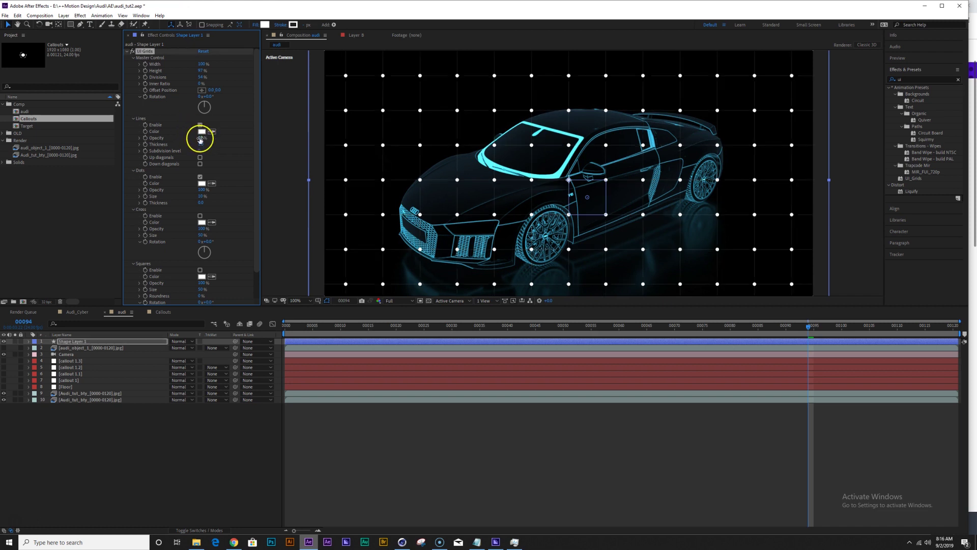
Reduce the grid's dot size to 4% and set the lines' subdivision level to 1.
{"action": "left_click", "coordinate": [201, 190]}
{"action": "key", "text": "Return"}
{"action": "left_click", "coordinate": [179, 87]}
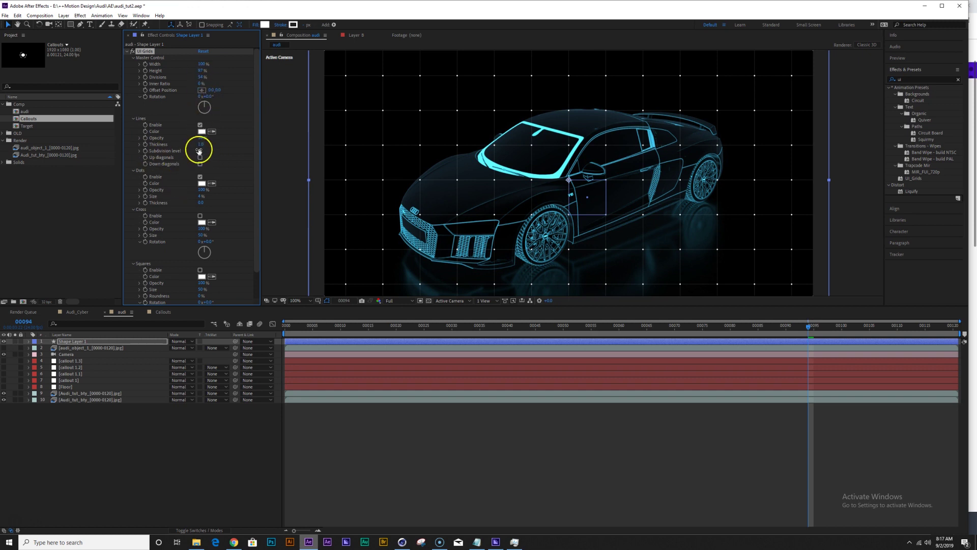
{"action": "type", "text": "1"}
{"action": "key", "text": "Return"}
{"action": "scroll", "coordinate": [621, 158], "scroll_direction": "down", "scroll_amount": 1}
{"action": "scroll", "coordinate": [622, 158], "scroll_direction": "up", "scroll_amount": 1}
{"action": "scroll", "coordinate": [144, 273], "scroll_direction": "down", "scroll_amount": 2}
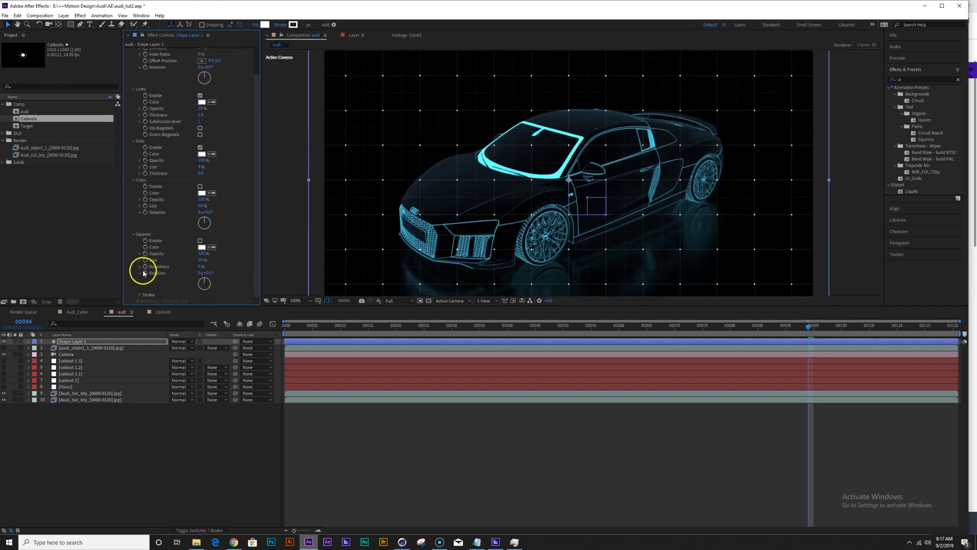
Enable the grid's squares together with their stroke, and set the squares' fill opacity to 0%.
{"action": "left_click", "coordinate": [200, 241]}
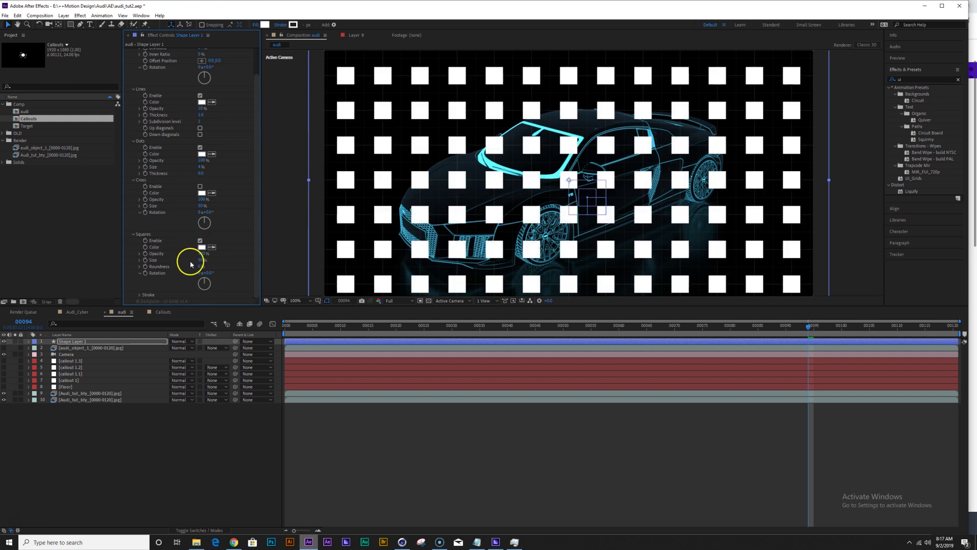
{"action": "left_click", "coordinate": [141, 297]}
{"action": "scroll", "coordinate": [178, 283], "scroll_direction": "down", "scroll_amount": 2}
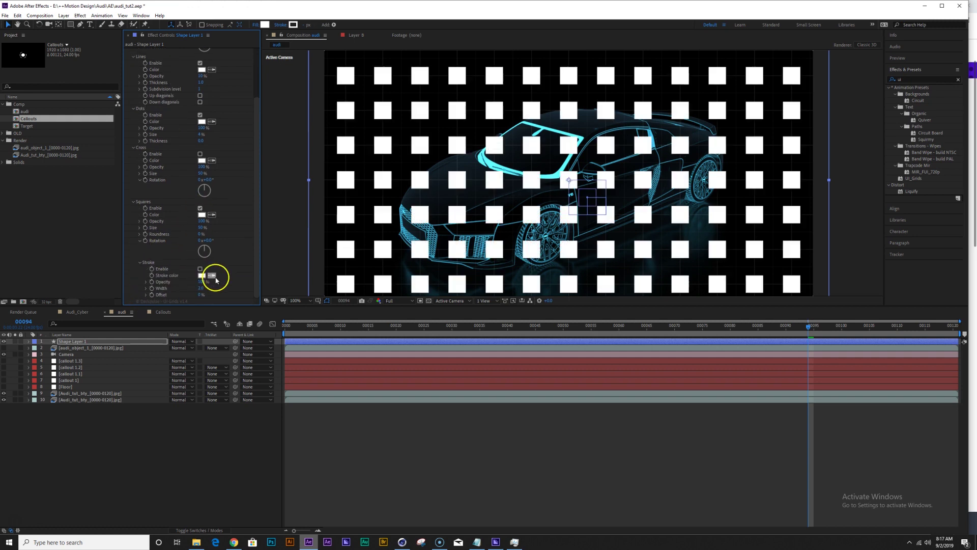
{"action": "left_click", "coordinate": [200, 269]}
{"action": "left_click_drag", "start_coordinate": [201, 221], "coordinate": [124, 222]}
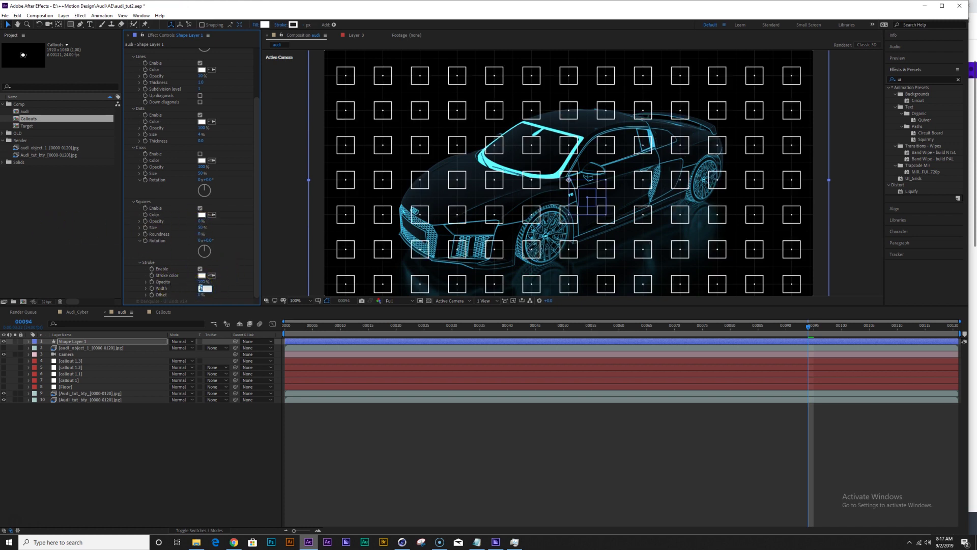
Set the squares' stroke width to 1 and stroke opacity to 10%, and reduce the square size to 20%.
{"action": "key", "text": "Return"}
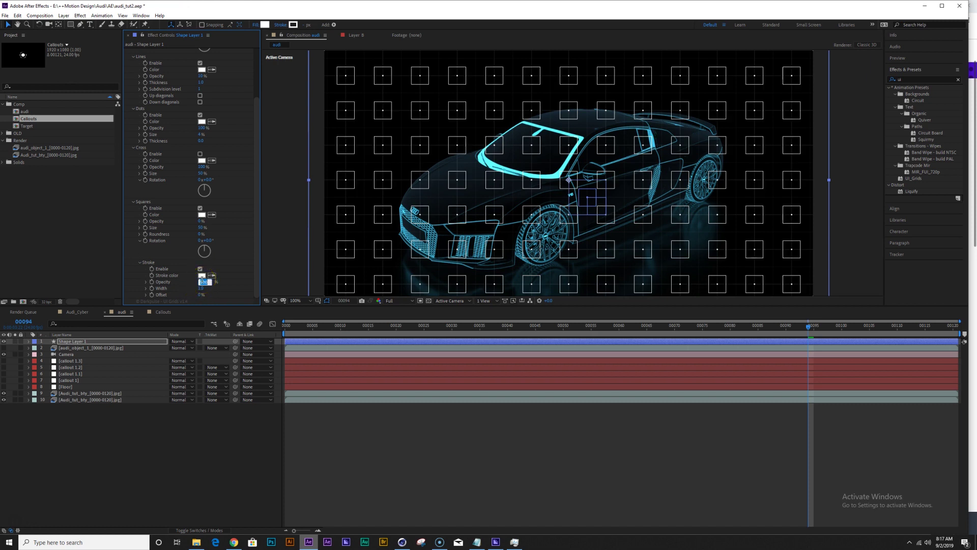
{"action": "left_click_drag", "start_coordinate": [202, 281], "coordinate": [206, 283]}
{"action": "left_click", "coordinate": [205, 221]}
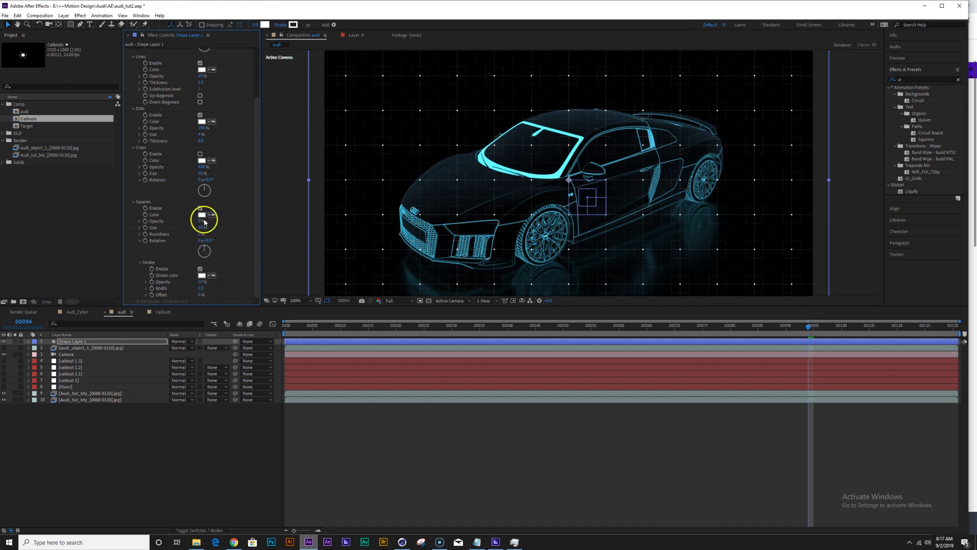
{"action": "left_click", "coordinate": [199, 229]}
{"action": "left_click_drag", "start_coordinate": [199, 229], "coordinate": [215, 242]}
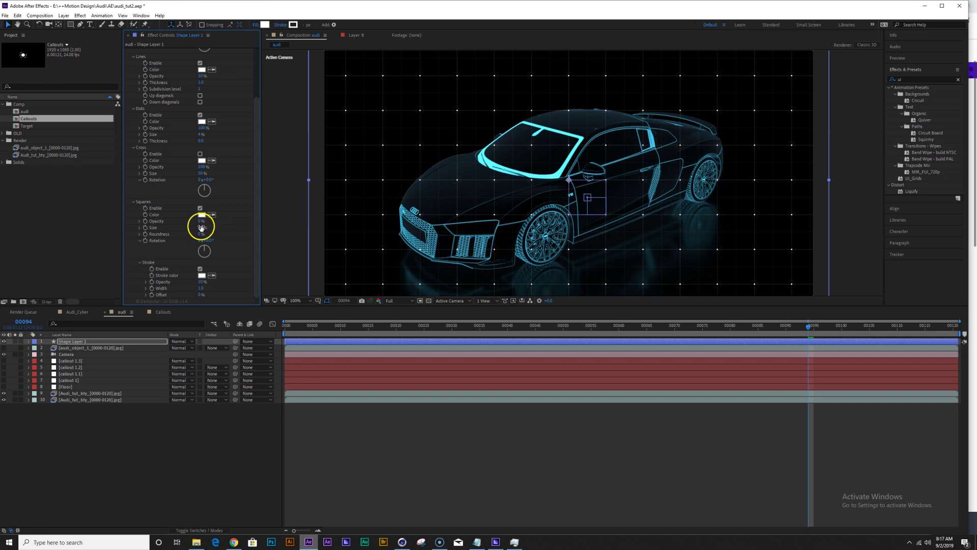
Turn the grid's shape layer into a 3D layer.
{"action": "left_click", "coordinate": [71, 342]}
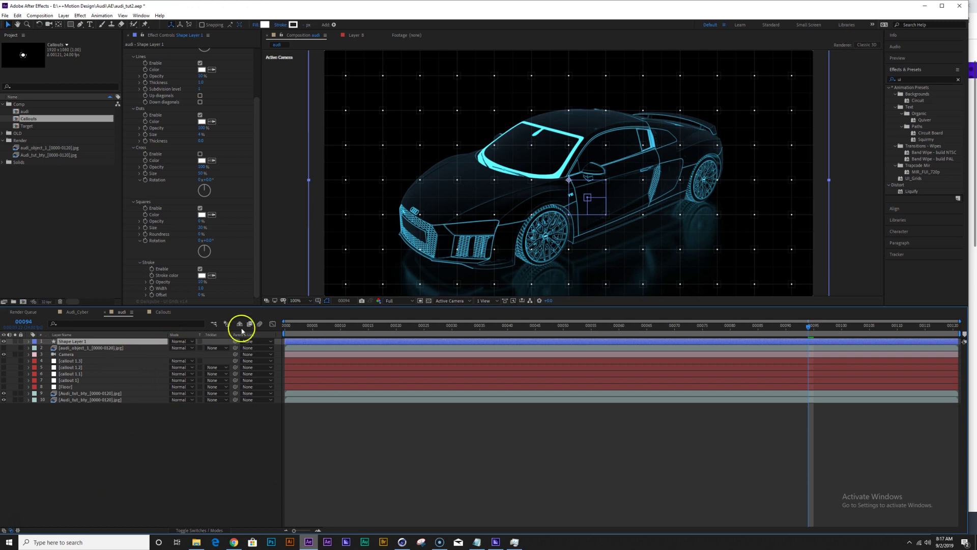
{"action": "key", "text": "F4"}
{"action": "left_click", "coordinate": [211, 342]}
Remove the position and rotation keyframes from the Floor null.
{"action": "left_click", "coordinate": [66, 387]}
{"action": "key", "text": "p"}
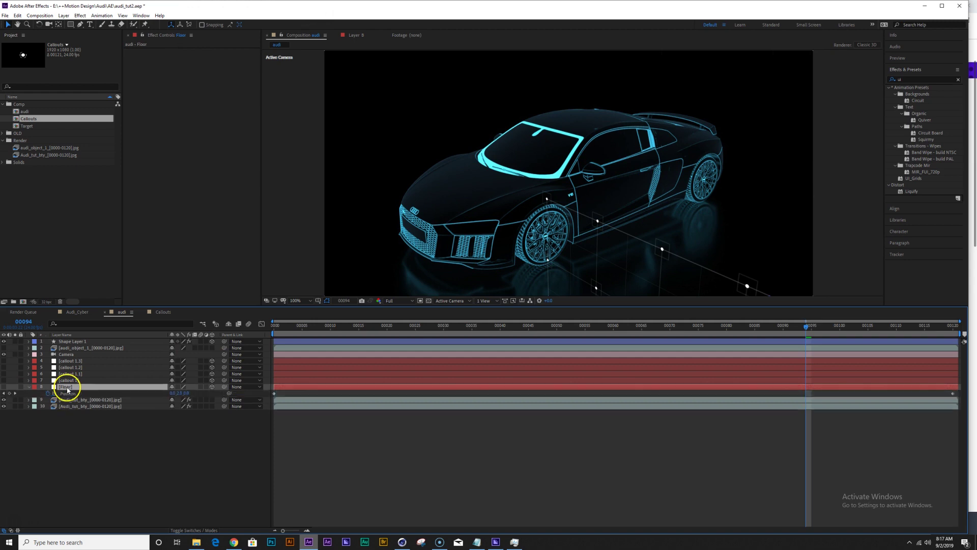
{"action": "key", "text": "shift+r"}
{"action": "left_click_drag", "start_coordinate": [46, 391], "coordinate": [48, 421]}
{"action": "left_click", "coordinate": [47, 419]}
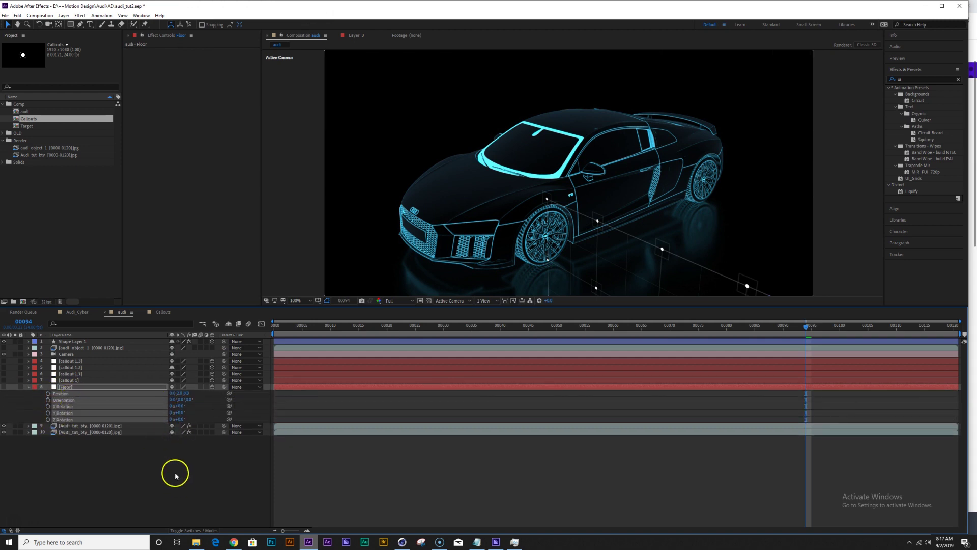
Copy the Floor null's position to the grid's shape layer and set the grid's X rotation to 90°.
{"action": "left_click", "coordinate": [65, 393]}
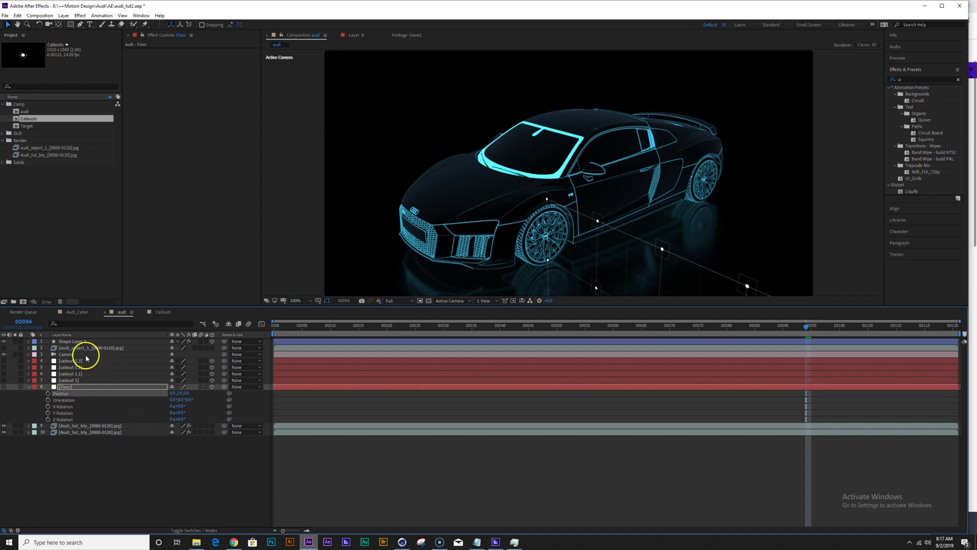
{"action": "left_click", "coordinate": [77, 342]}
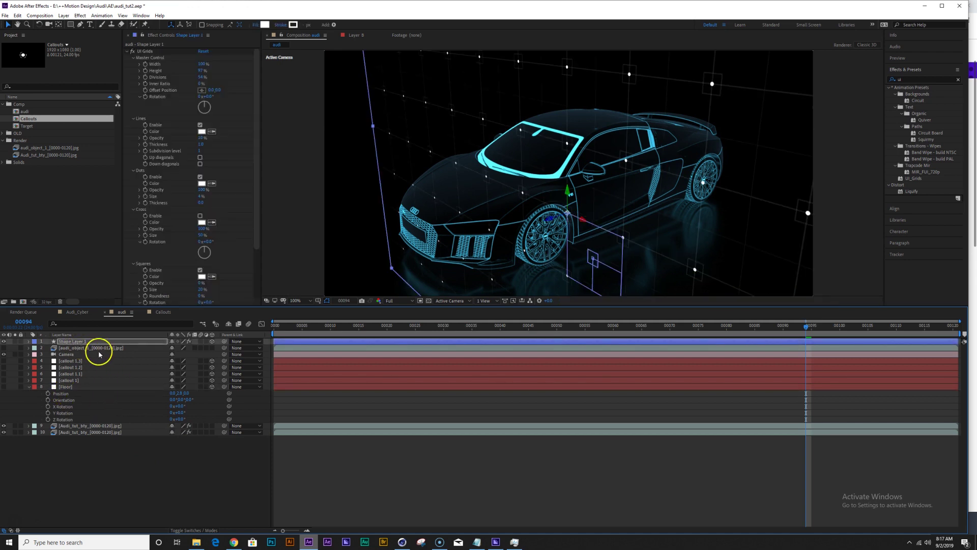
{"action": "key", "text": "r"}
{"action": "mouse_move", "coordinate": [183, 354]}
{"action": "left_mouse_down"}
{"action": "mouse_move", "coordinate": [190, 361]}
{"action": "mouse_move", "coordinate": [178, 349]}
{"action": "left_mouse_up"}
{"action": "left_click", "coordinate": [179, 354]}
{"action": "type", "text": "90"}
{"action": "key", "text": "Return"}
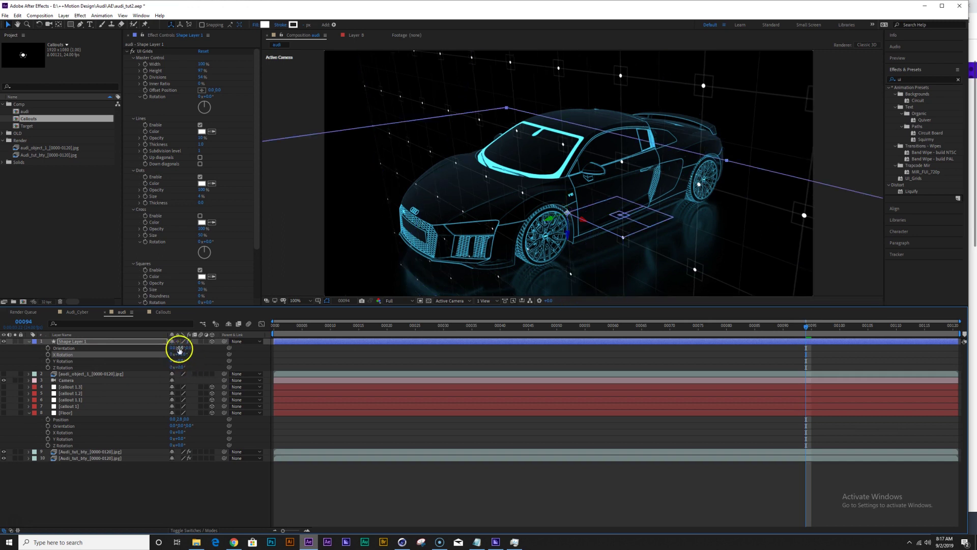
Place the grid layer between the two Audi_tut_bty layers and scale it up to about 145%.
{"action": "left_click_drag", "start_coordinate": [72, 342], "coordinate": [93, 455]}
{"action": "key", "text": "comma"}
{"action": "key", "text": "comma"}
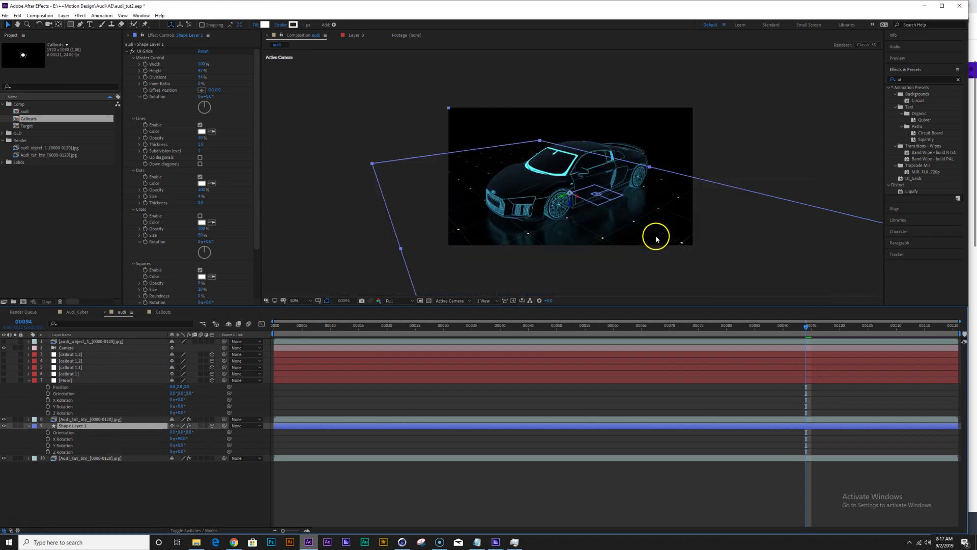
{"action": "key", "text": "s"}
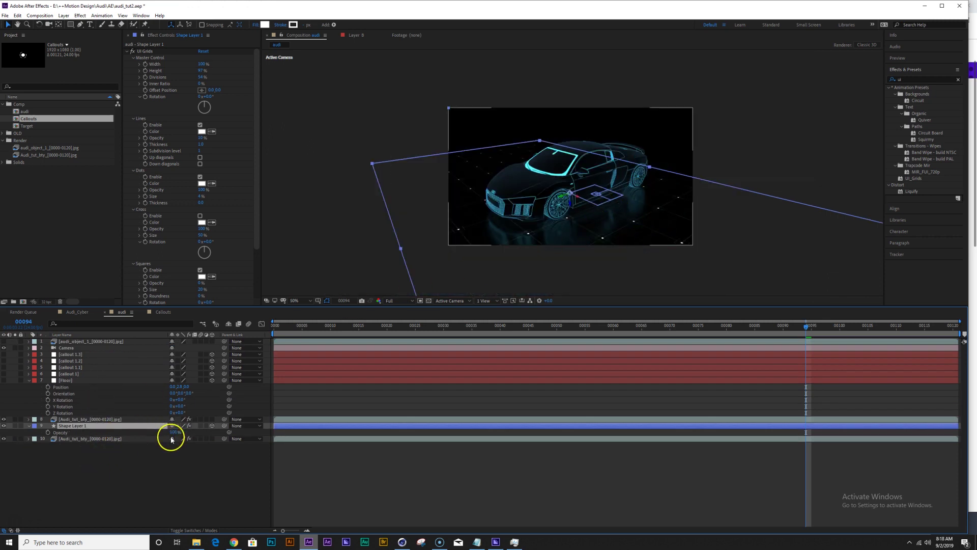
{"action": "left_click_drag", "start_coordinate": [178, 432], "coordinate": [242, 406]}
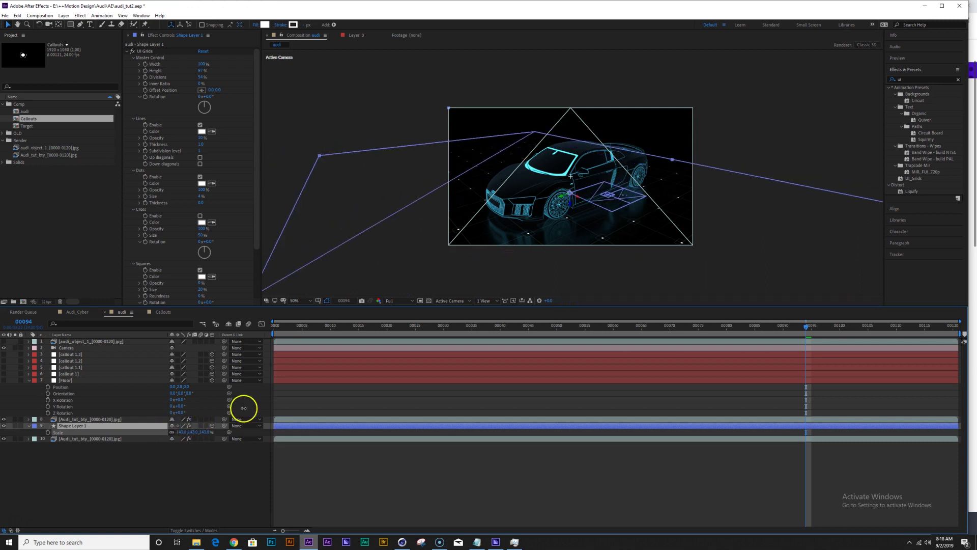
Reposition the 3D grid on the floor so that its centre sits behind the car's door.
{"action": "key", "text": "period"}
{"action": "left_click_drag", "start_coordinate": [550, 221], "coordinate": [630, 191]}
{"action": "key", "text": "comma"}
{"action": "key", "text": "period"}
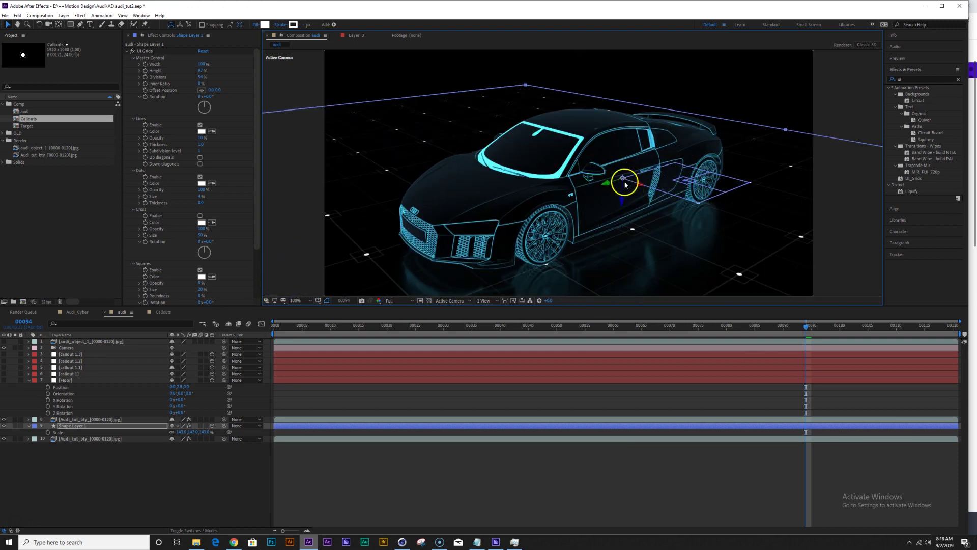
{"action": "key", "text": "comma"}
Adjust the subdivision level of the grid's lines on Shape Layer 1.
{"action": "left_click", "coordinate": [82, 419]}
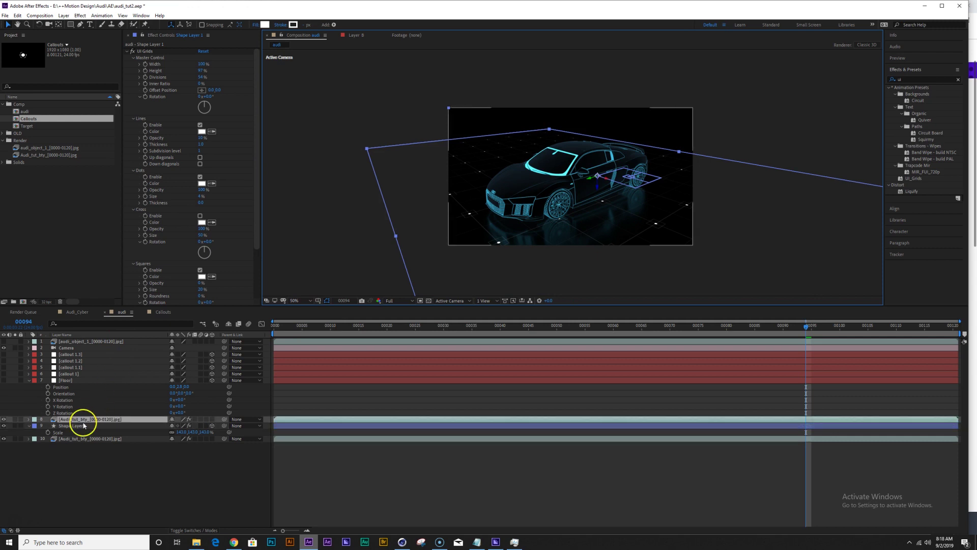
{"action": "left_click", "coordinate": [85, 427]}
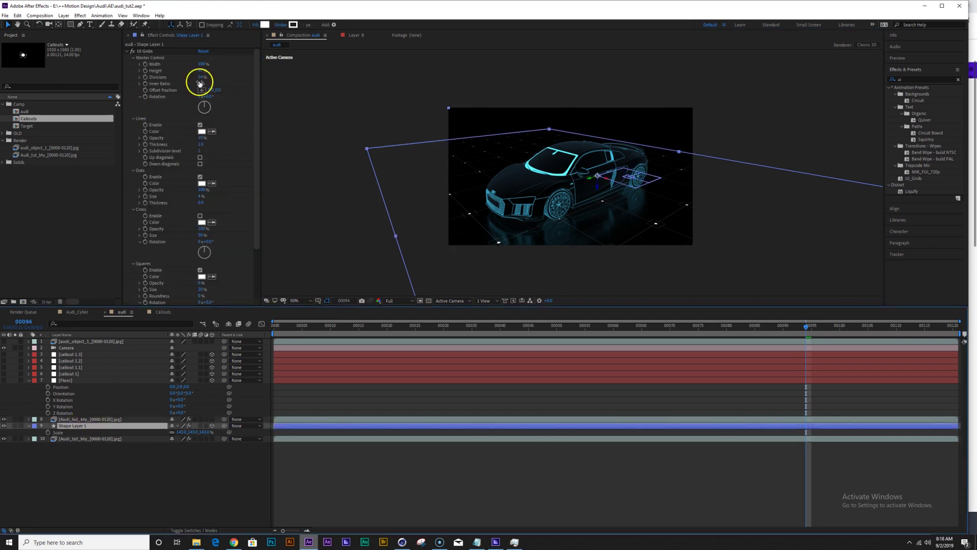
{"action": "left_click", "coordinate": [200, 152]}
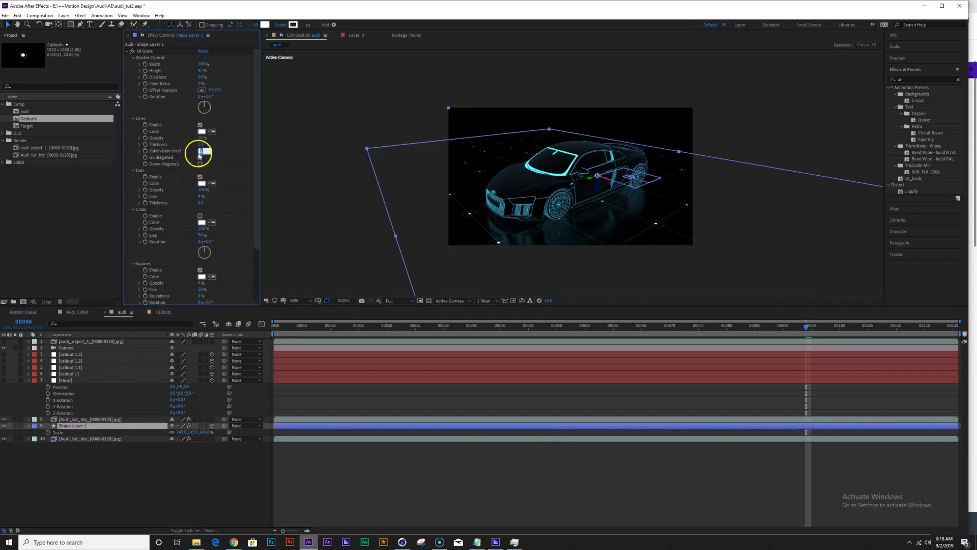
{"action": "key", "text": "Return"}
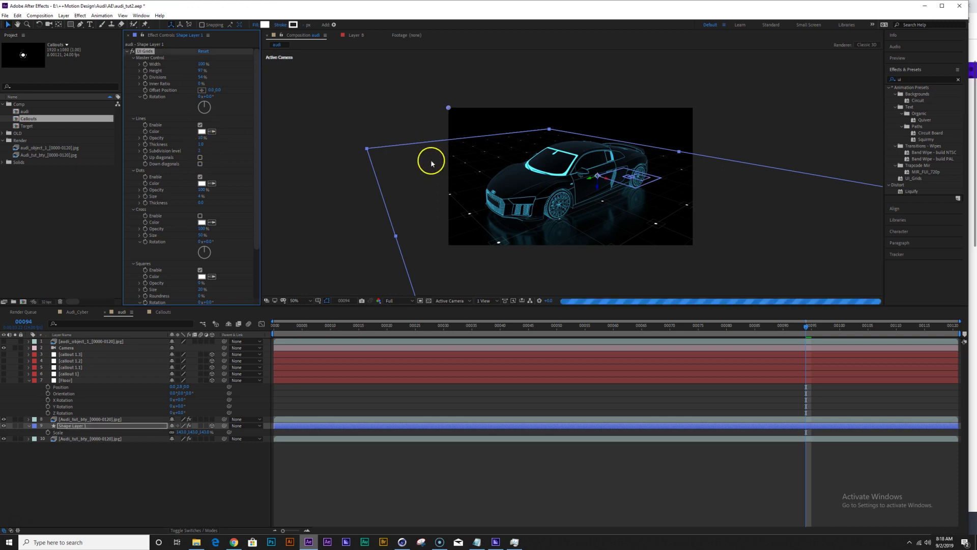
{"action": "key", "text": "slash"}
{"action": "key", "text": "comma"}
{"action": "key", "text": "comma"}
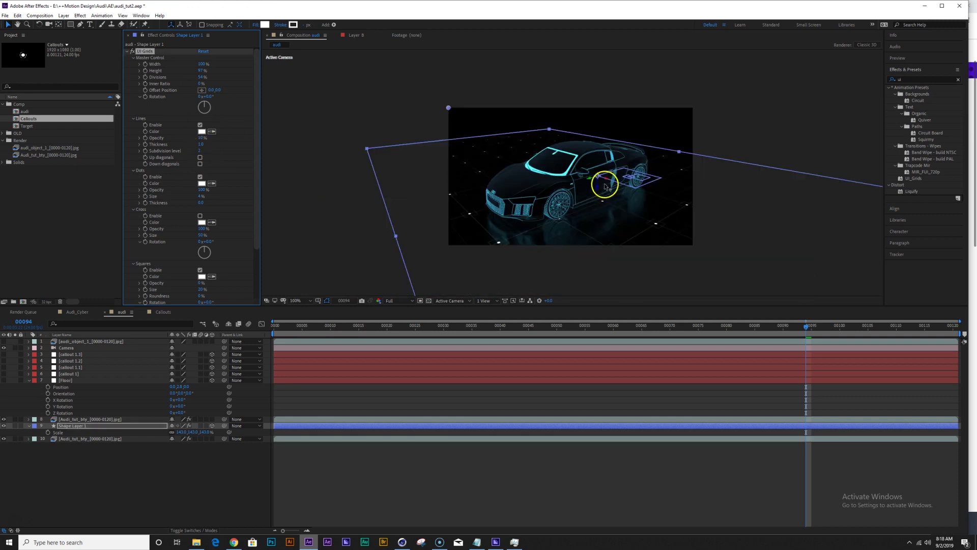
Add a 1280 × 720 black solid directly above the grid layer and mask it with a rectangle across the upper part of the frame.
{"action": "left_click", "coordinate": [74, 489]}
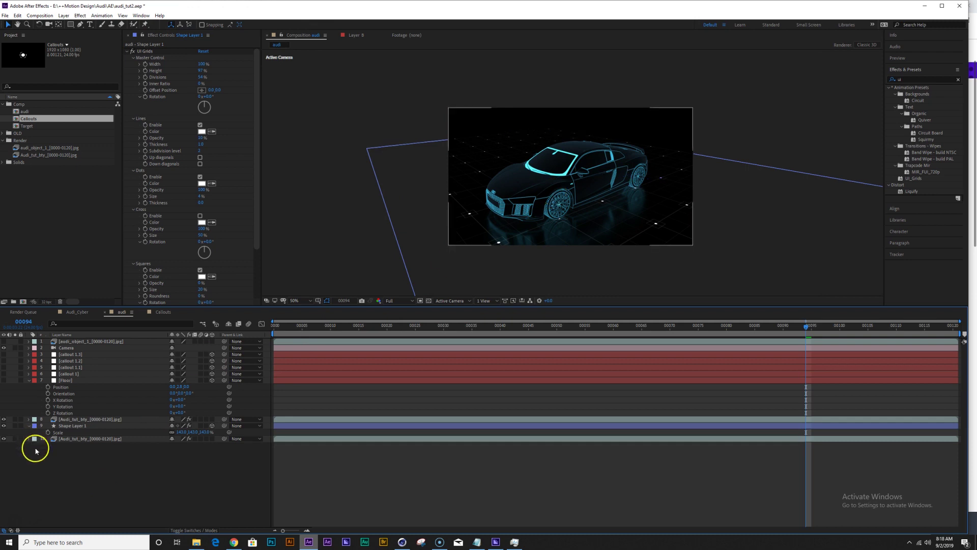
{"action": "left_click", "coordinate": [74, 427]}
{"action": "key", "text": "ctrl+y"}
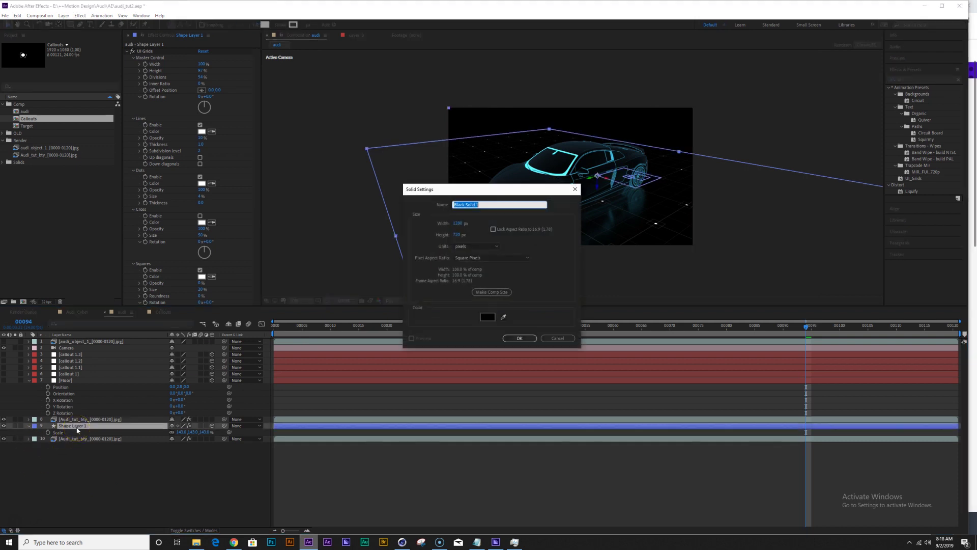
{"action": "key", "text": "Return"}
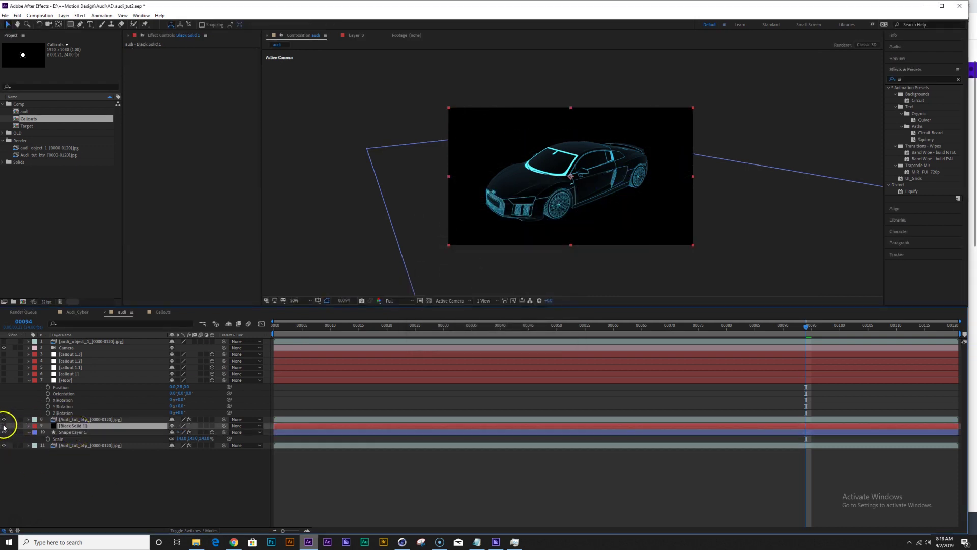
{"action": "left_click_drag", "start_coordinate": [71, 24], "coordinate": [98, 26]}
{"action": "left_click_drag", "start_coordinate": [413, 88], "coordinate": [722, 159]}
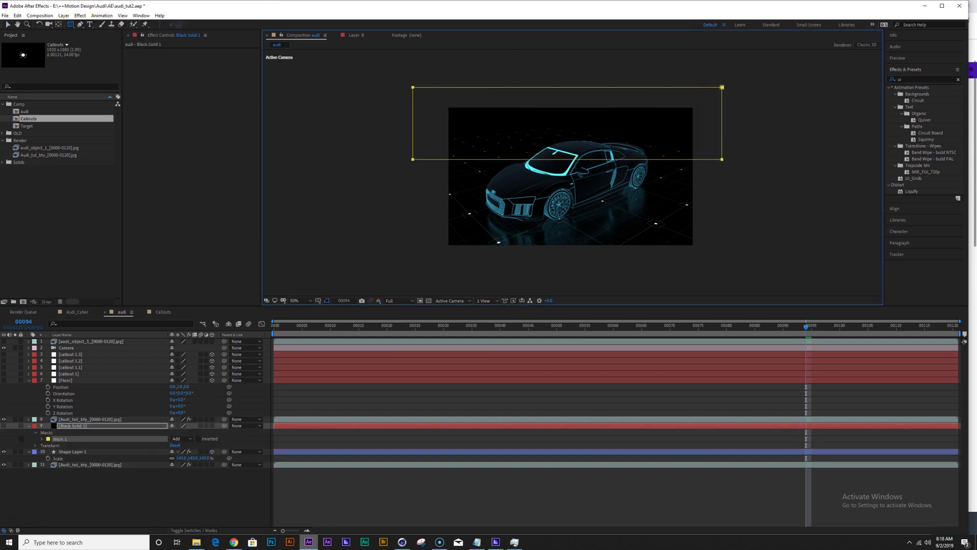
Feather the black solid's mask vertically by about 246 pixels and extend its lower edge slightly downward.
{"action": "key", "text": "f"}
{"action": "mouse_move", "coordinate": [182, 437]}
{"action": "left_mouse_down"}
{"action": "mouse_move", "coordinate": [170, 437]}
{"action": "mouse_move", "coordinate": [188, 438]}
{"action": "left_mouse_up"}
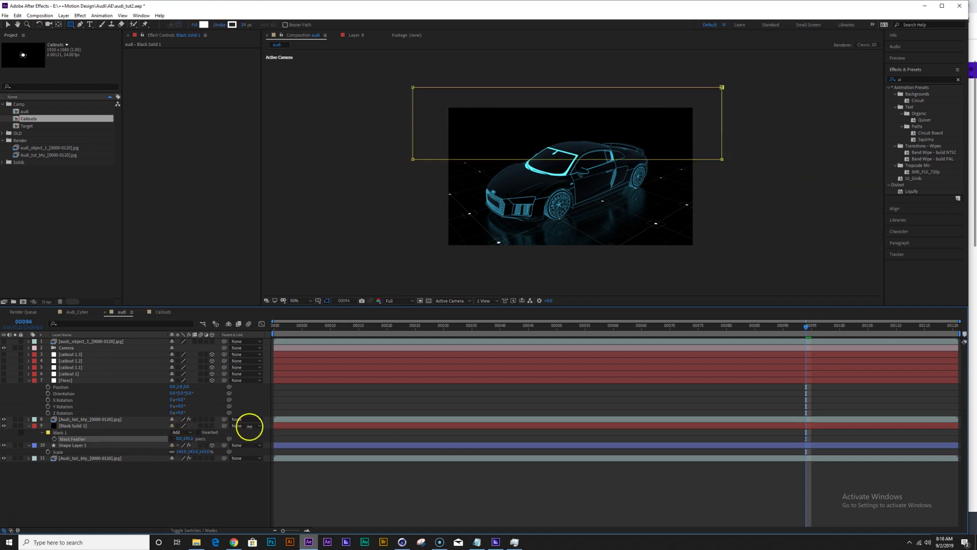
{"action": "left_click", "coordinate": [332, 425]}
{"action": "key", "text": "v"}
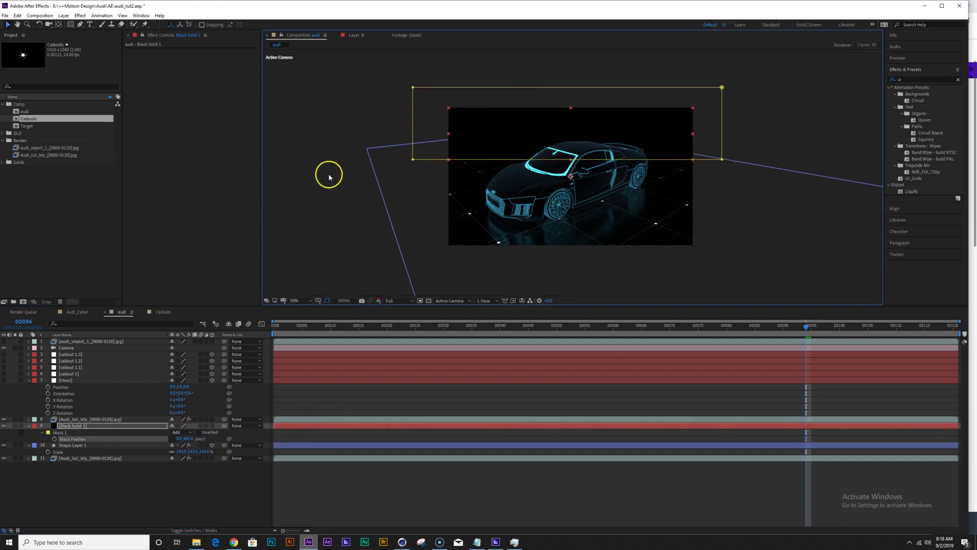
{"action": "left_click", "coordinate": [329, 176]}
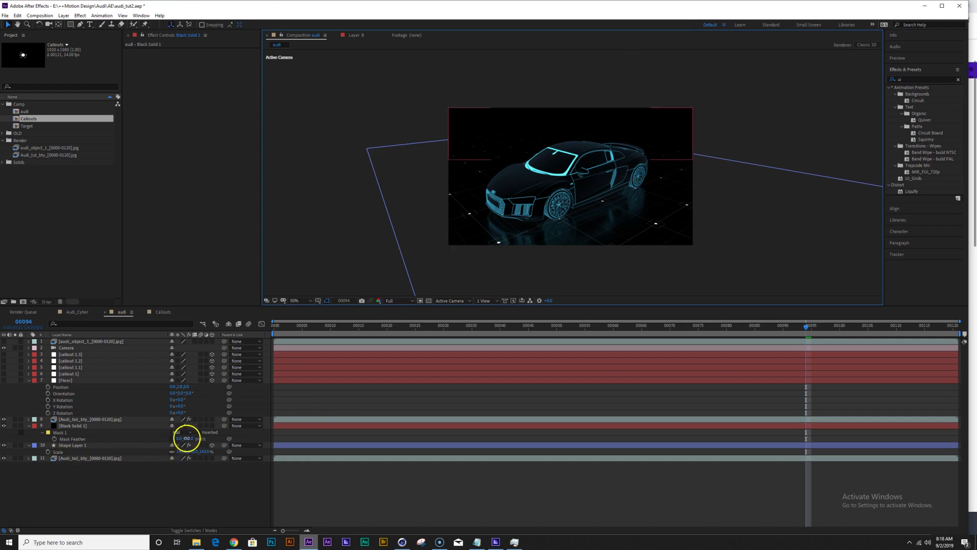
{"action": "left_click", "coordinate": [150, 436]}
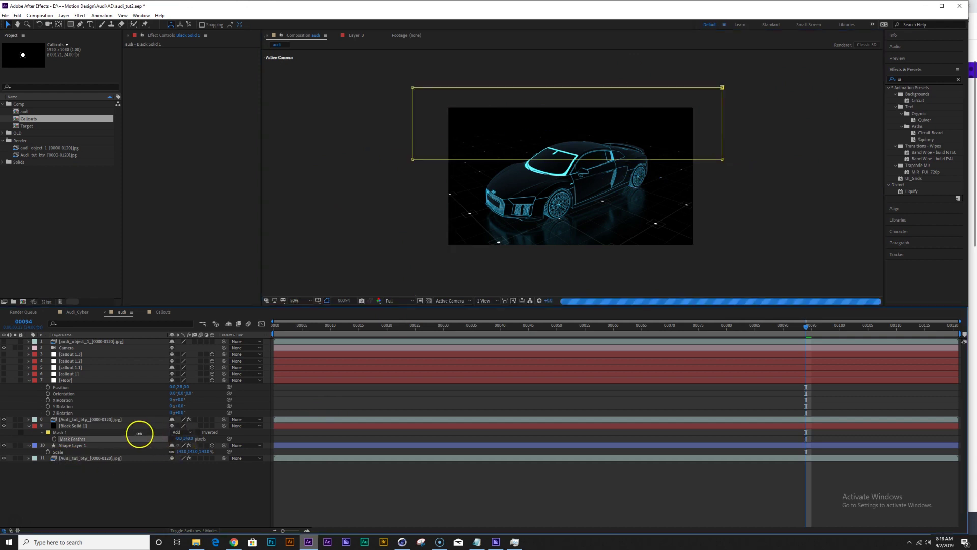
{"action": "left_click", "coordinate": [419, 158]}
{"action": "left_click_drag", "start_coordinate": [569, 161], "coordinate": [571, 167]}
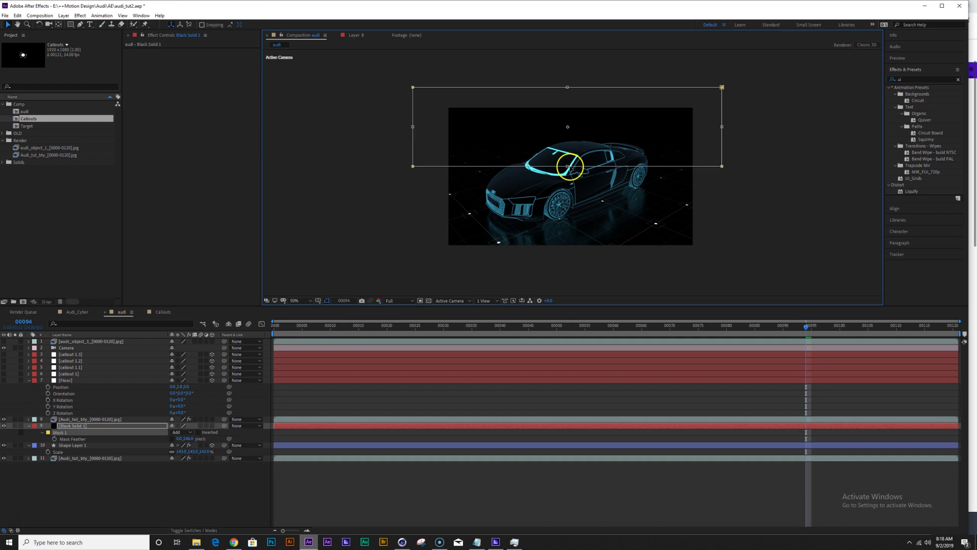
Reduce the grid's dot size to 2%.
{"action": "scroll", "coordinate": [570, 168], "scroll_direction": "up", "scroll_amount": 2}
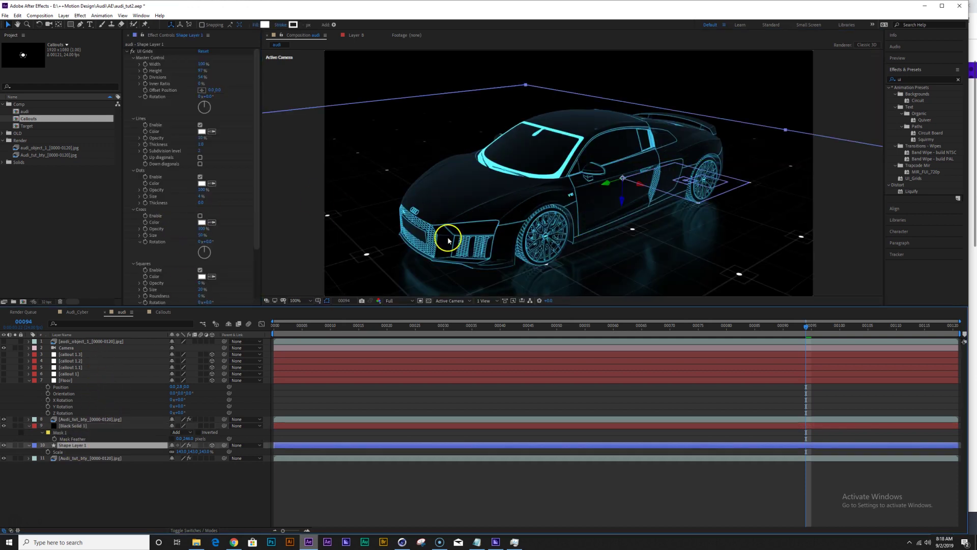
{"action": "left_click", "coordinate": [204, 242]}
{"action": "left_click", "coordinate": [202, 235]}
{"action": "left_click", "coordinate": [212, 198]}
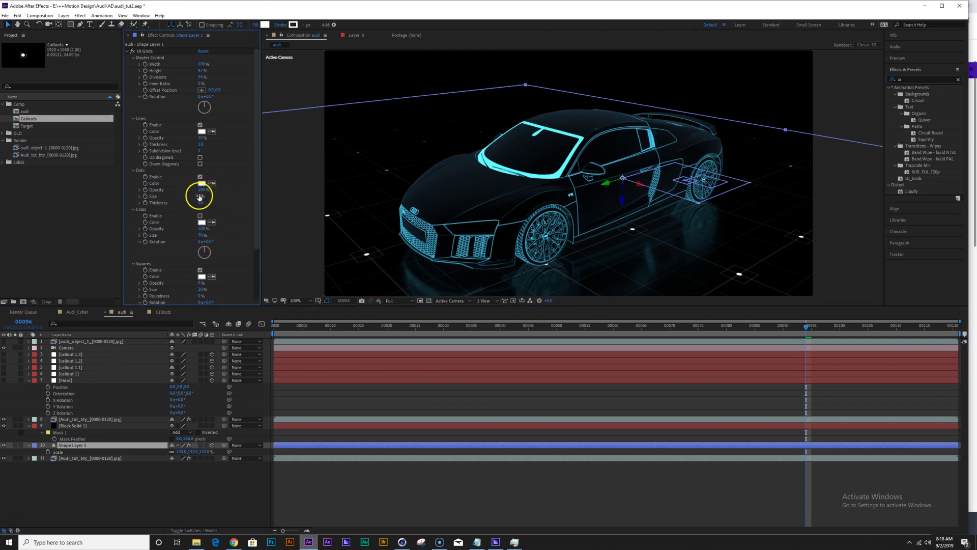
{"action": "type", "text": "2"}
{"action": "key", "text": "Return"}
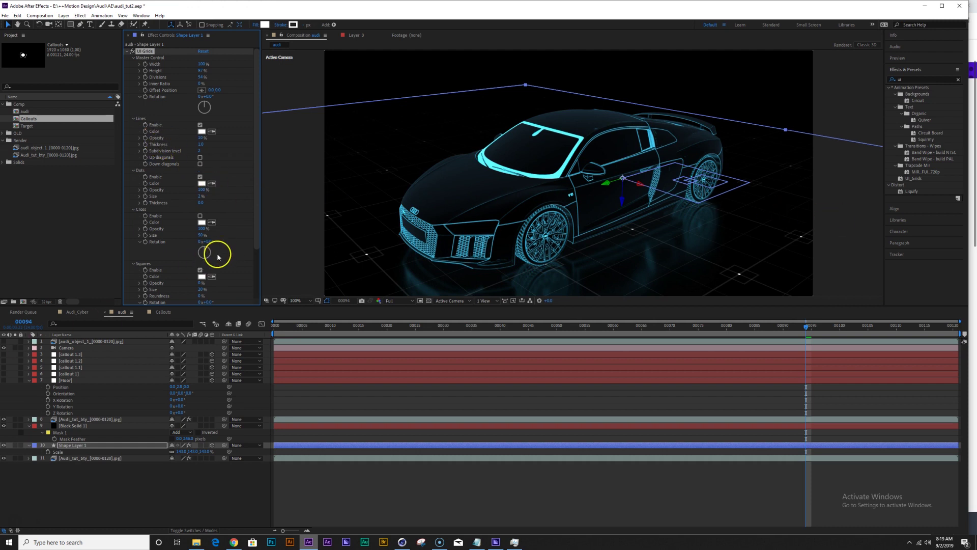
Reduce the thickness of the grid's lines to 0.5 and save the project.
{"action": "scroll", "coordinate": [220, 264], "scroll_direction": "down", "scroll_amount": 3}
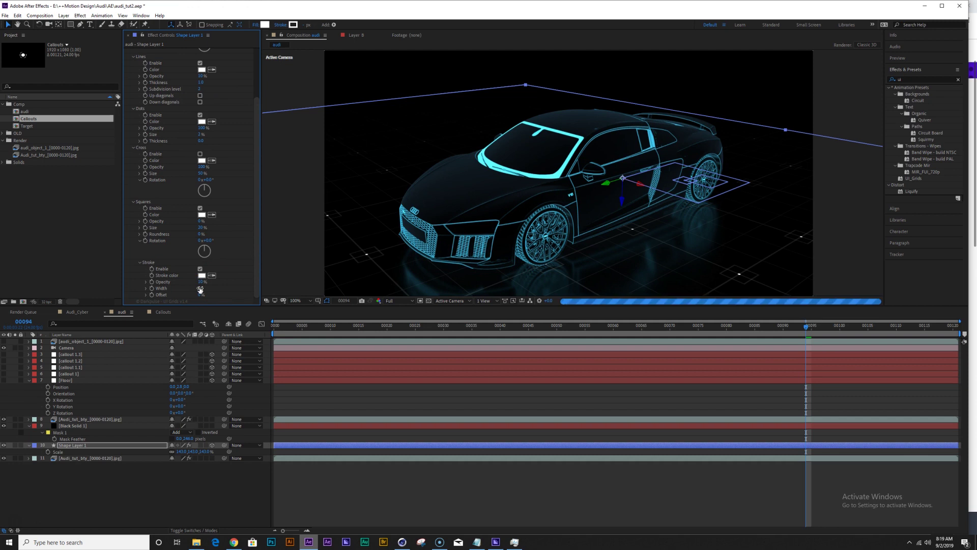
{"action": "scroll", "coordinate": [196, 206], "scroll_direction": "up", "scroll_amount": 2}
{"action": "scroll", "coordinate": [197, 206], "scroll_direction": "up", "scroll_amount": 2}
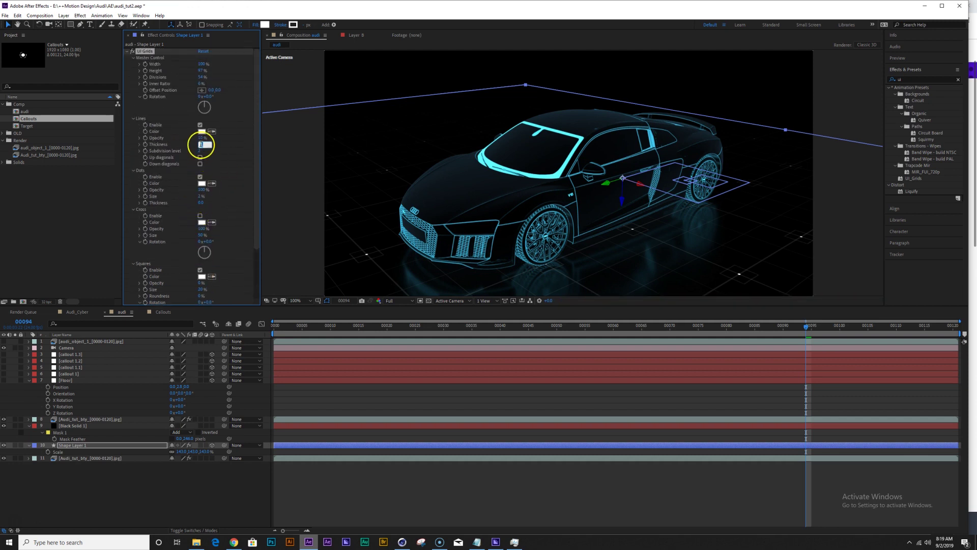
{"action": "scroll", "coordinate": [724, 210], "scroll_direction": "down", "scroll_amount": 1}
{"action": "scroll", "coordinate": [720, 213], "scroll_direction": "up", "scroll_amount": 1}
{"action": "scroll", "coordinate": [724, 211], "scroll_direction": "down", "scroll_amount": 1}
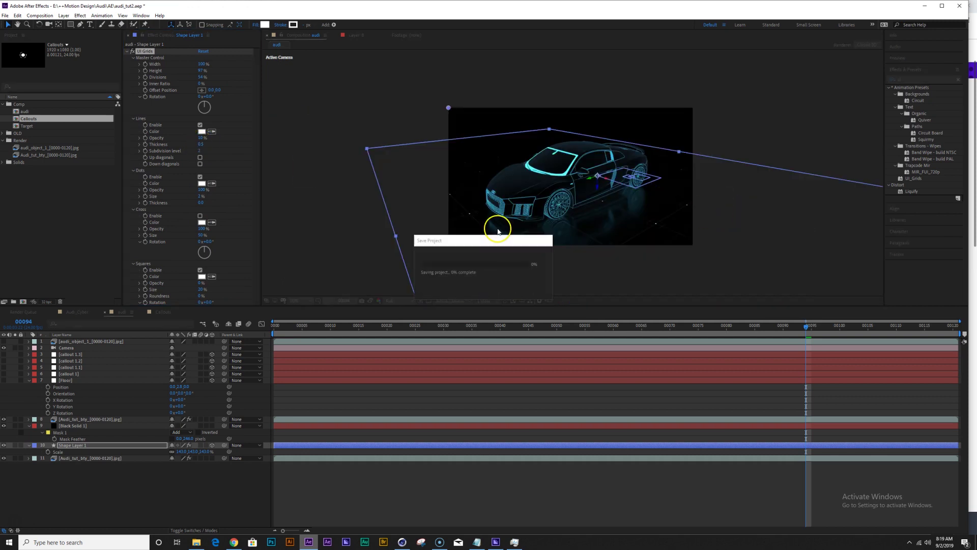
{"action": "scroll", "coordinate": [512, 242], "scroll_direction": "up", "scroll_amount": 1}
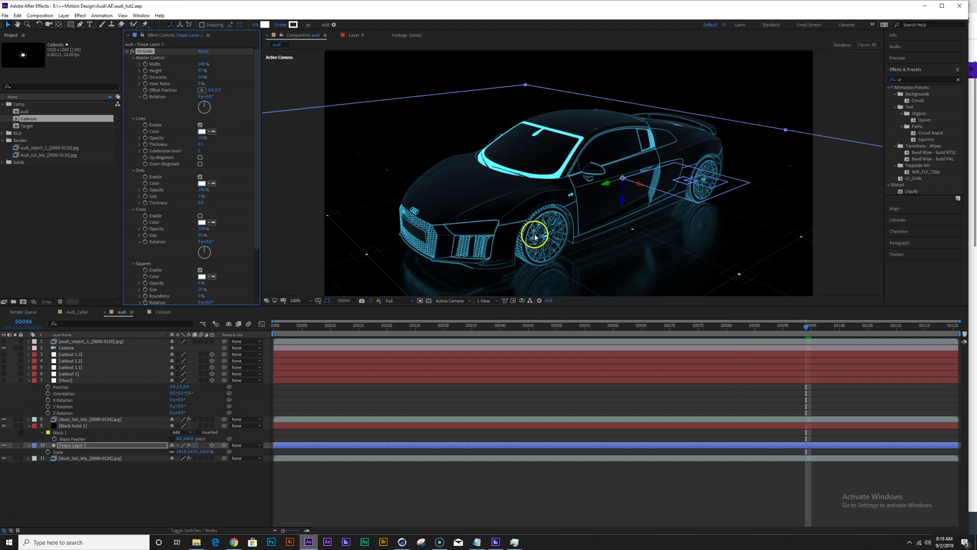
At frame 66, shift the grid layer along the floor beneath the car and check it at different magnifications.
{"action": "key", "text": "grave"}
{"action": "key", "text": "grave"}
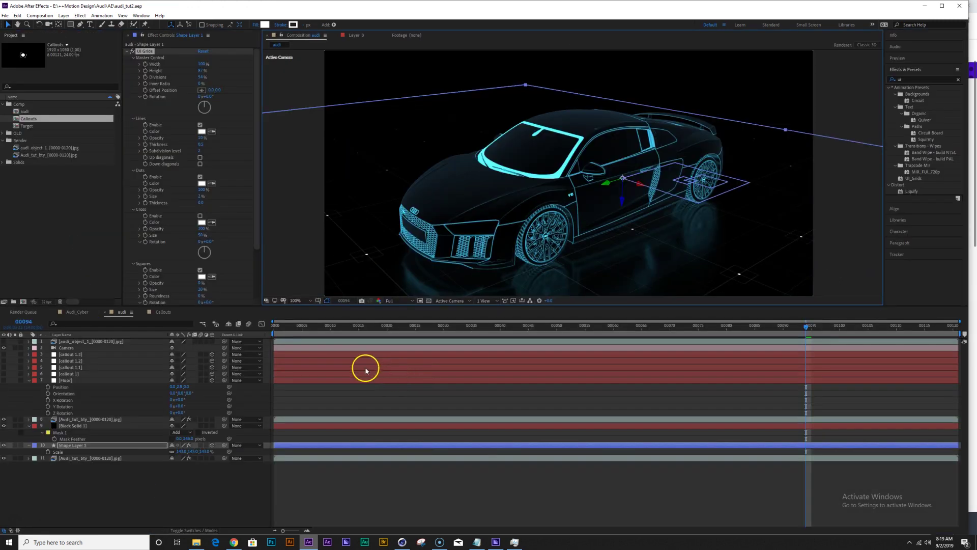
{"action": "left_click", "coordinate": [647, 325]}
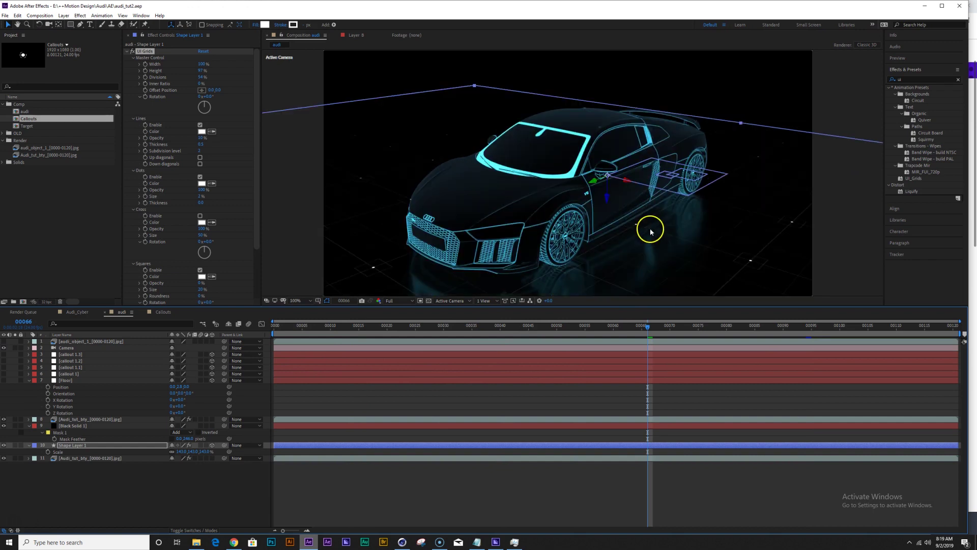
{"action": "key", "text": "comma"}
{"action": "key", "text": "comma"}
{"action": "left_click_drag", "start_coordinate": [600, 178], "coordinate": [615, 202]}
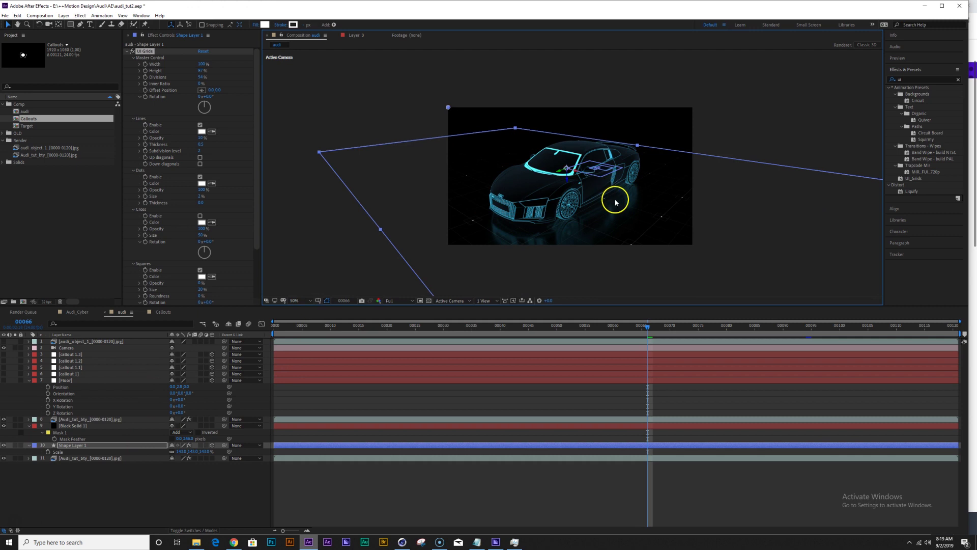
{"action": "key", "text": "period"}
{"action": "key", "text": "period"}
{"action": "key", "text": "comma"}
{"action": "key", "text": "comma"}
{"action": "key", "text": "period"}
{"action": "key", "text": "period"}
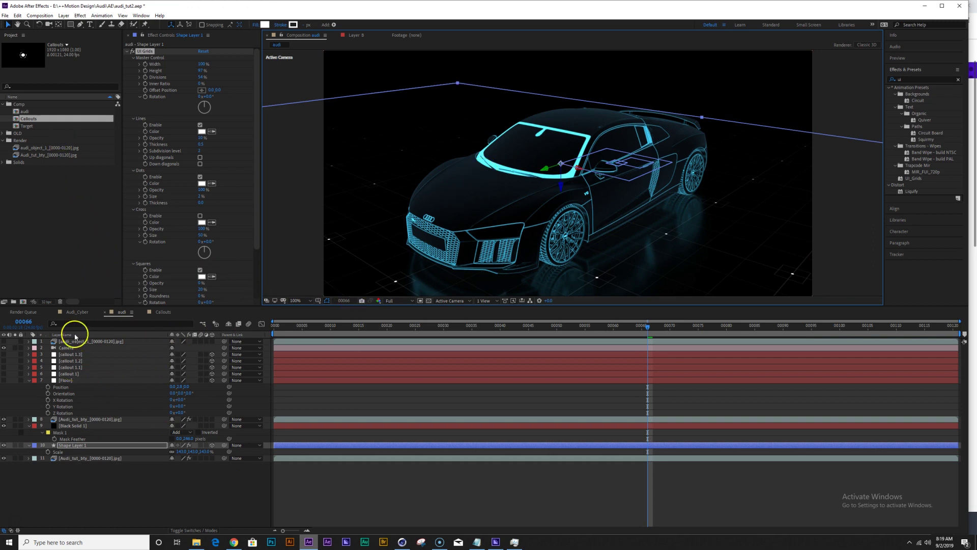
Check the finished Audi_Cyber composition for reference, rename the Callouts composition to Callouts 1 and open it.
{"action": "left_click", "coordinate": [75, 311]}
{"action": "key", "text": "period"}
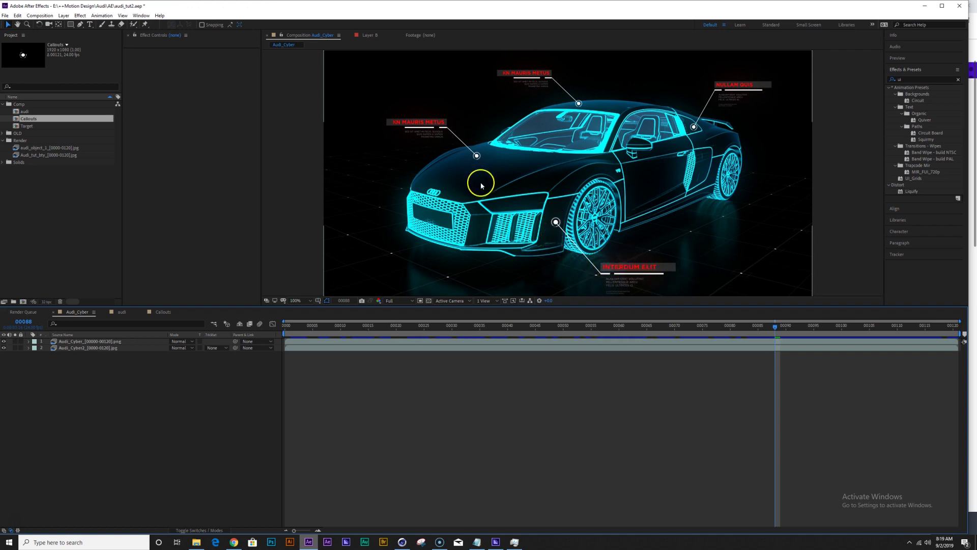
{"action": "left_click", "coordinate": [32, 120]}
{"action": "key", "text": "Return"}
{"action": "type", "text": "1"}
{"action": "key", "text": "Return"}
{"action": "double_click", "coordinate": [33, 120]}
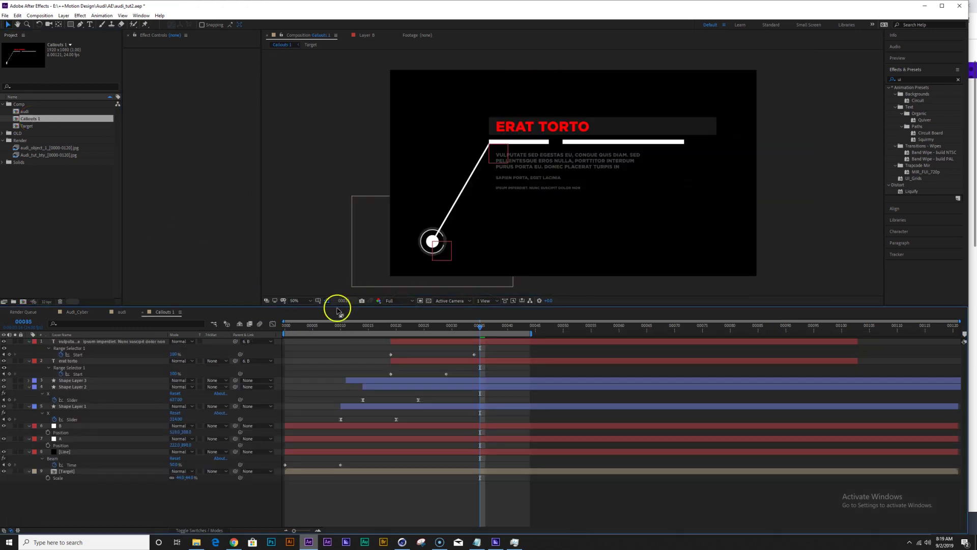
Duplicate the Callouts 1 composition and open the copy, Callouts 2.
{"action": "left_click_drag", "start_coordinate": [290, 322], "coordinate": [513, 324]}
{"action": "key", "text": "ctrl+d"}
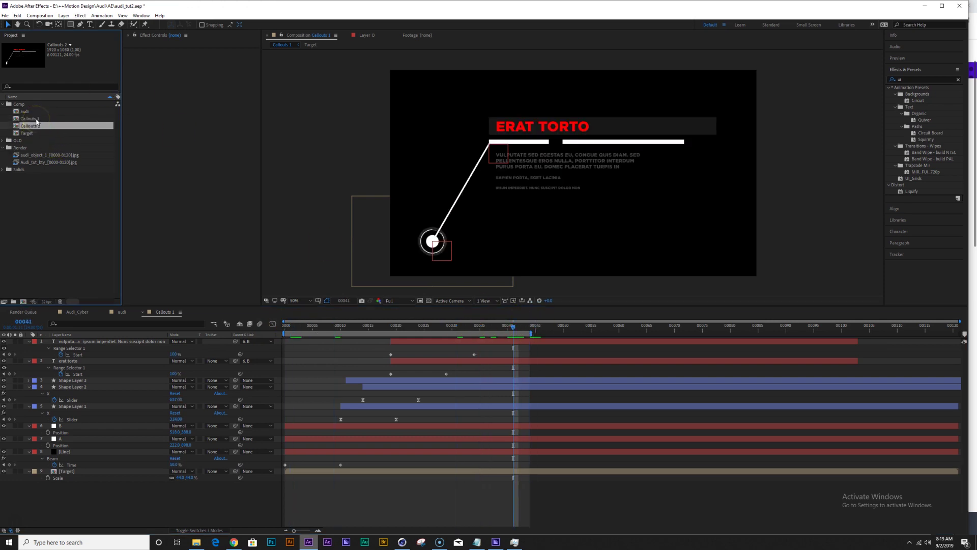
{"action": "double_click", "coordinate": [34, 126]}
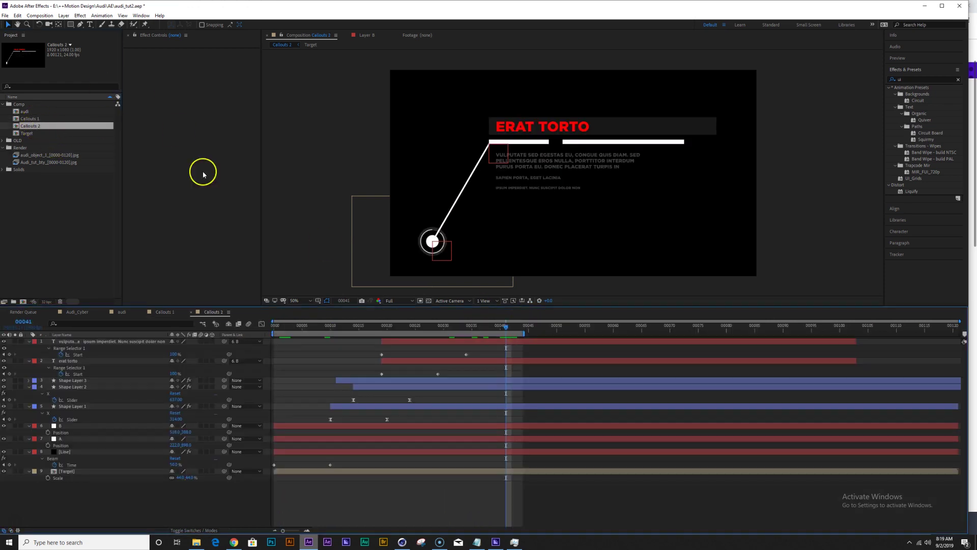
In Callouts 2, move null A to about 235, 215 and null B to about 550, 735 so the line slopes down to the text.
{"action": "left_click", "coordinate": [72, 445]}
{"action": "left_click_drag", "start_coordinate": [446, 257], "coordinate": [499, 220]}
{"action": "left_click", "coordinate": [57, 439]}
{"action": "left_click", "coordinate": [67, 430]}
{"action": "left_click", "coordinate": [327, 279]}
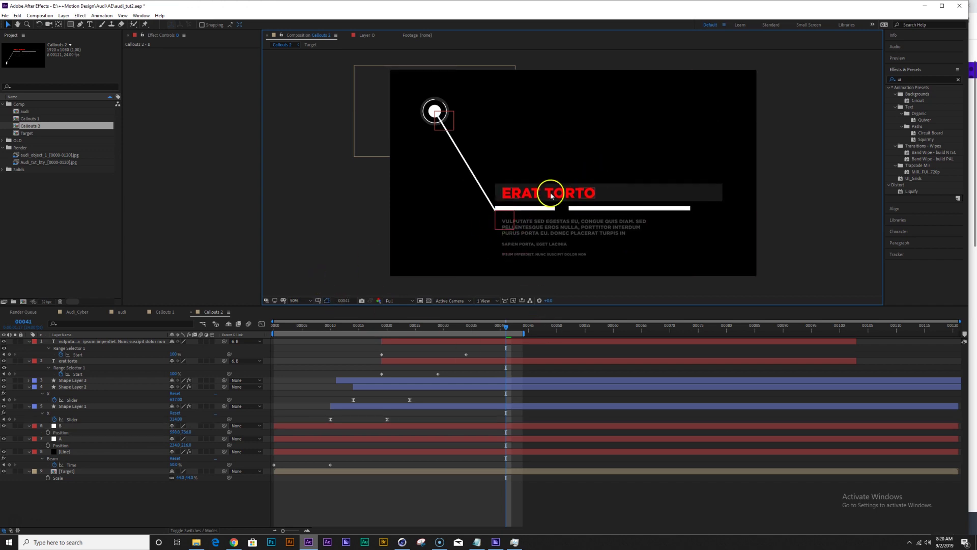
{"action": "left_click", "coordinate": [537, 218]}
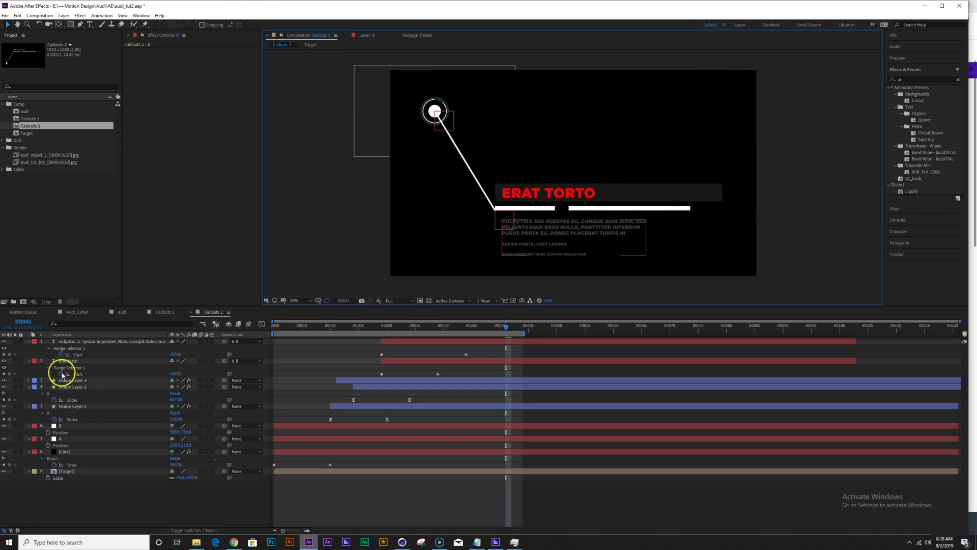
Set the Y offset slider of Shape Layer 1 and Shape Layer 2 to 12 so both bars meet the line's end.
{"action": "left_click", "coordinate": [76, 406]}
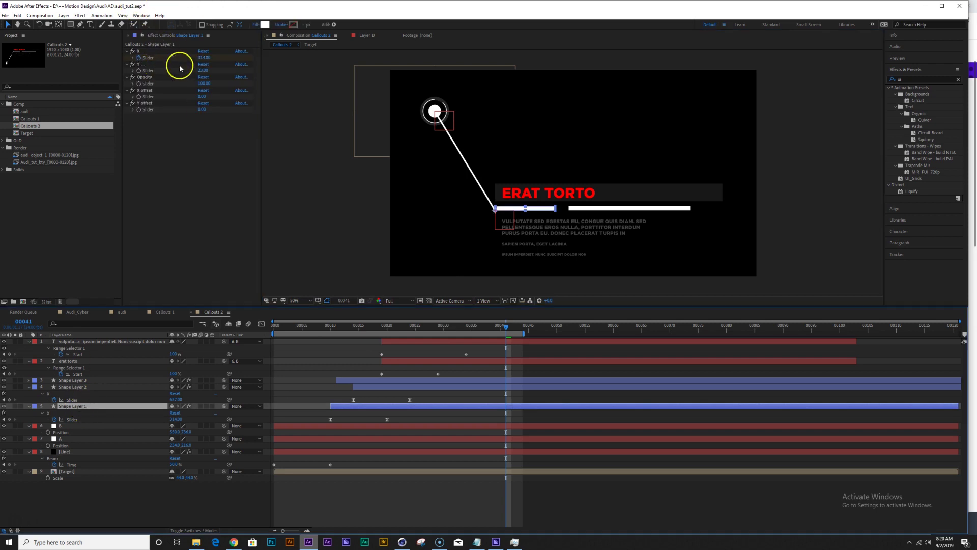
{"action": "left_click_drag", "start_coordinate": [203, 109], "coordinate": [249, 102]}
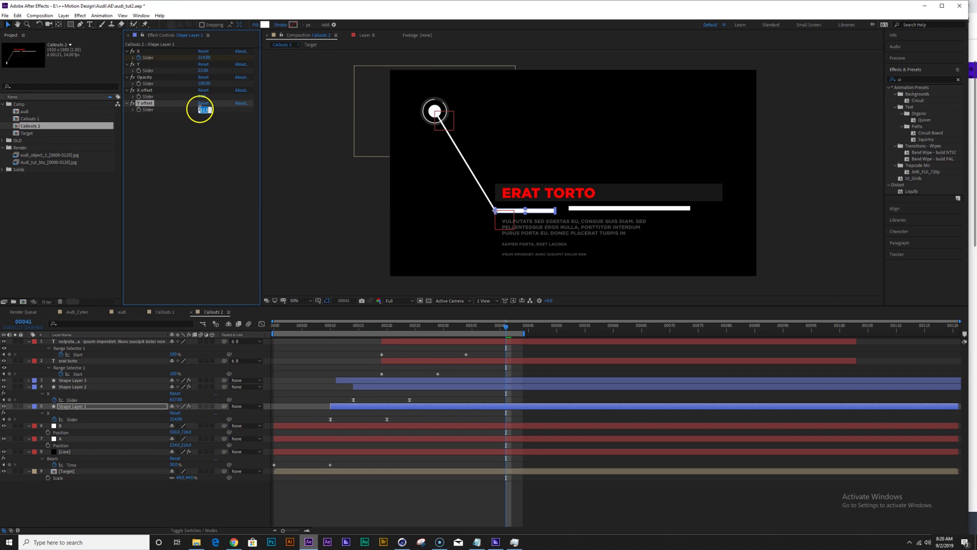
{"action": "key", "text": "Return"}
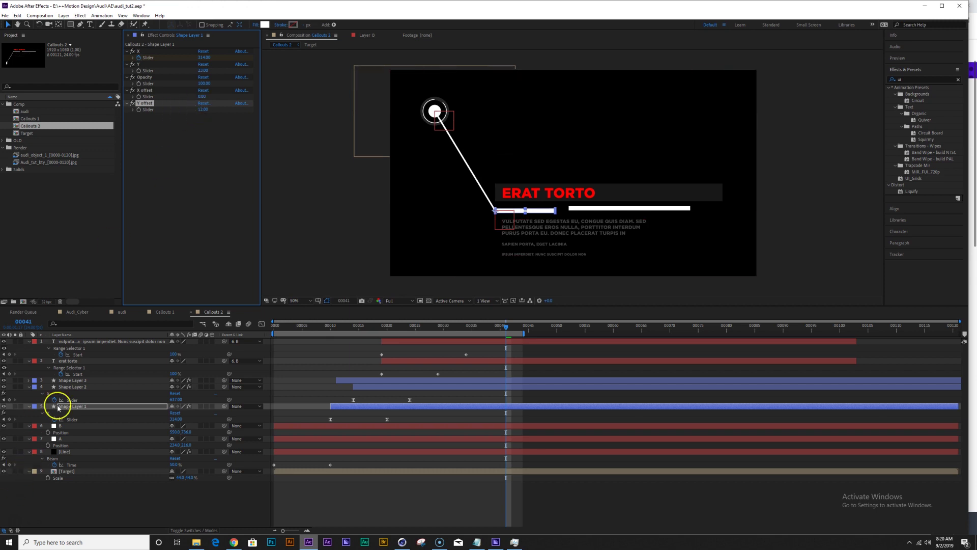
{"action": "left_click", "coordinate": [77, 386]}
{"action": "left_click", "coordinate": [203, 110]}
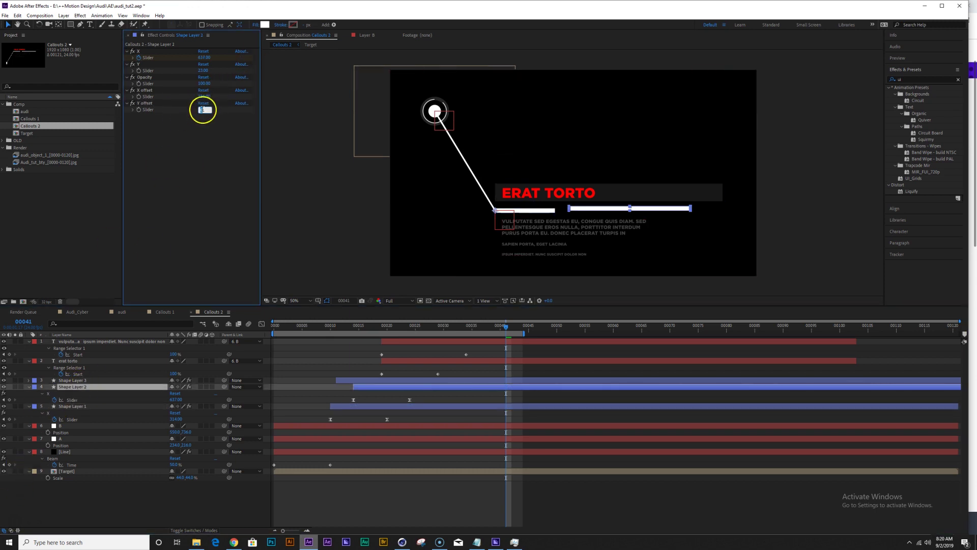
{"action": "key", "text": "Return"}
{"action": "left_click", "coordinate": [298, 220]}
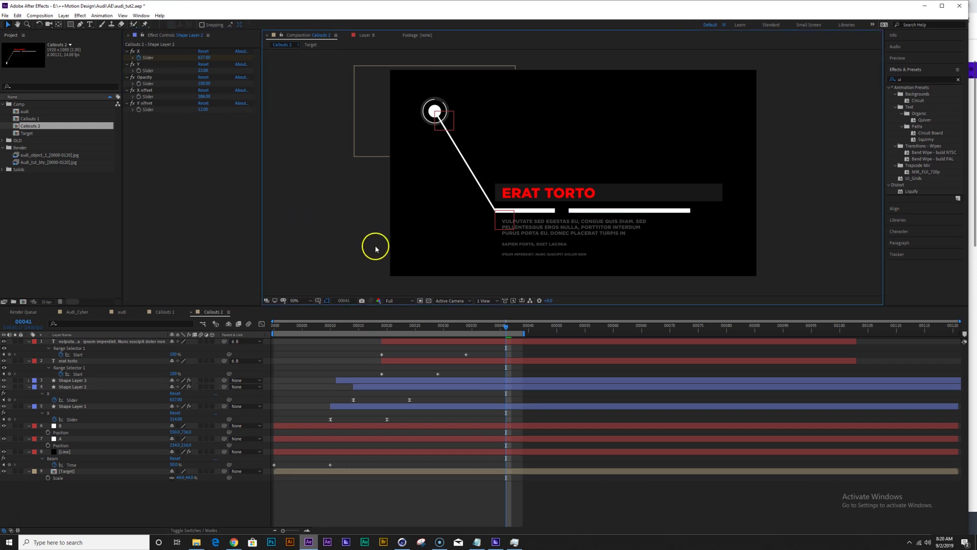
Scrub through the Callouts 2 animation, duplicate that composition and open the copy, Callouts 3.
{"action": "left_click_drag", "start_coordinate": [282, 328], "coordinate": [517, 351]}
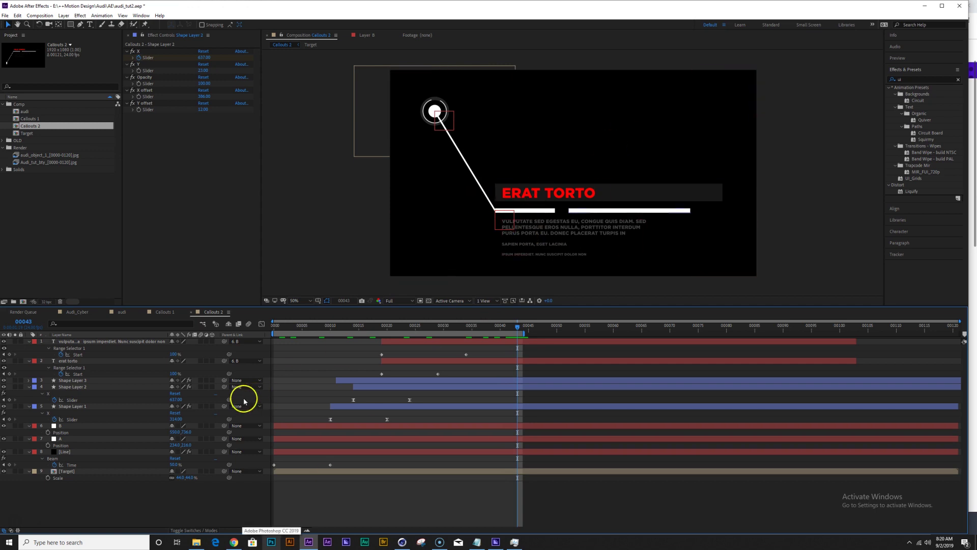
{"action": "left_click", "coordinate": [25, 126]}
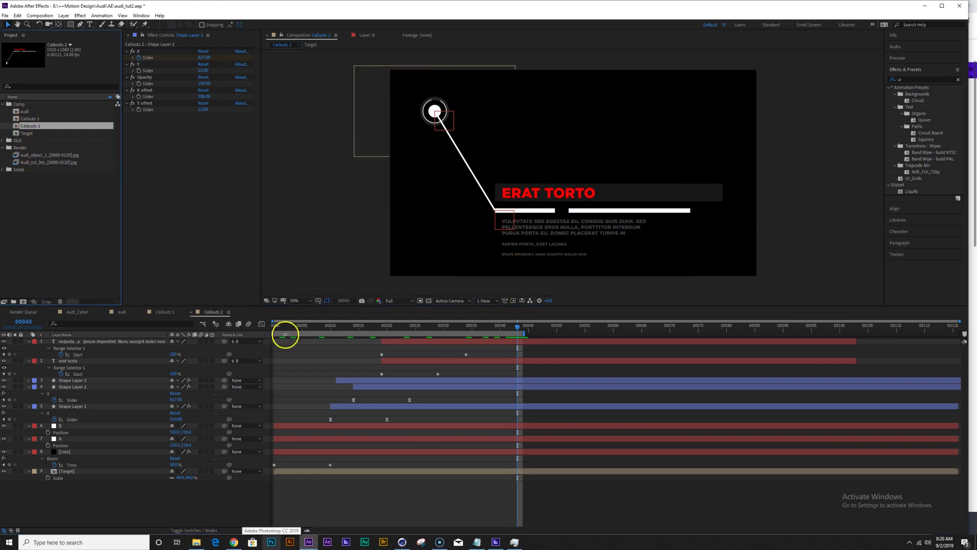
{"action": "key", "text": "ctrl+d"}
{"action": "double_click", "coordinate": [36, 135]}
{"action": "left_click_drag", "start_coordinate": [303, 330], "coordinate": [517, 337]}
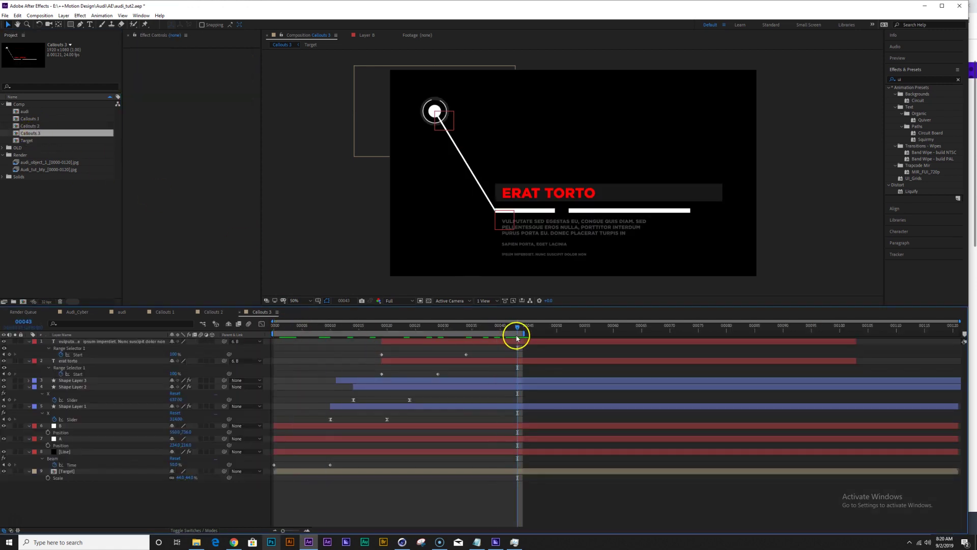
In Callouts 3, move null A to about 1450, 775 and null B to about 1035, 495, placing the target beneath the text.
{"action": "left_click", "coordinate": [61, 438]}
{"action": "left_click_drag", "start_coordinate": [456, 117], "coordinate": [687, 223]}
{"action": "left_click", "coordinate": [66, 426]}
{"action": "left_click_drag", "start_coordinate": [505, 220], "coordinate": [597, 164]}
{"action": "left_click_drag", "start_coordinate": [428, 328], "coordinate": [528, 328]}
Mirror Shape Layers 1, 2 and 3 horizontally by setting their scale to -100, 100%.
{"action": "left_click", "coordinate": [88, 407]}
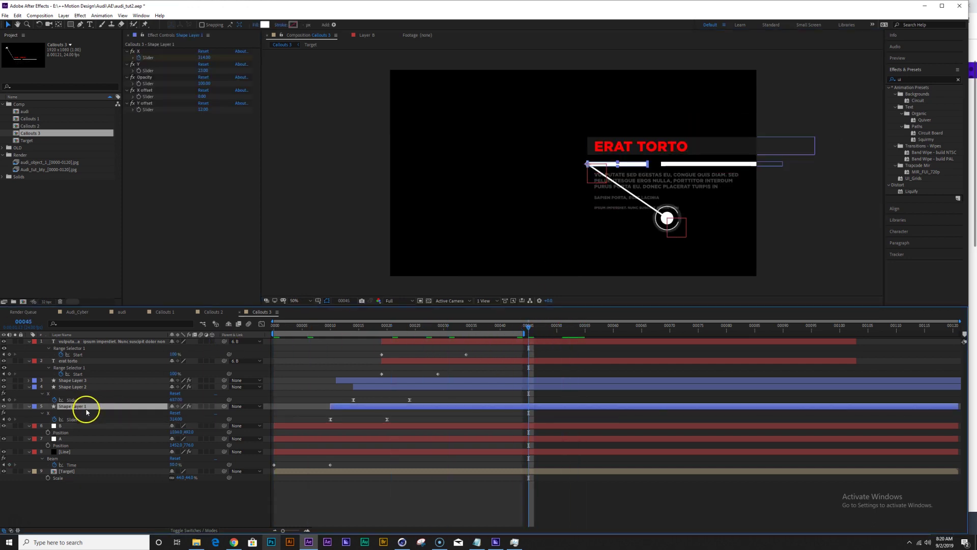
{"action": "left_click", "coordinate": [77, 380], "text": "shift"}
{"action": "key", "text": "u"}
{"action": "key", "text": "s"}
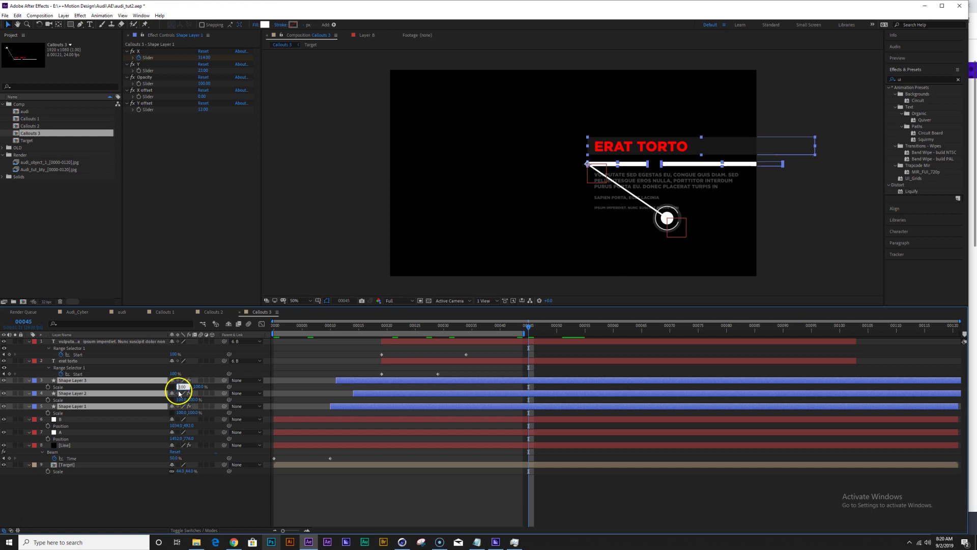
{"action": "key", "text": "Return"}
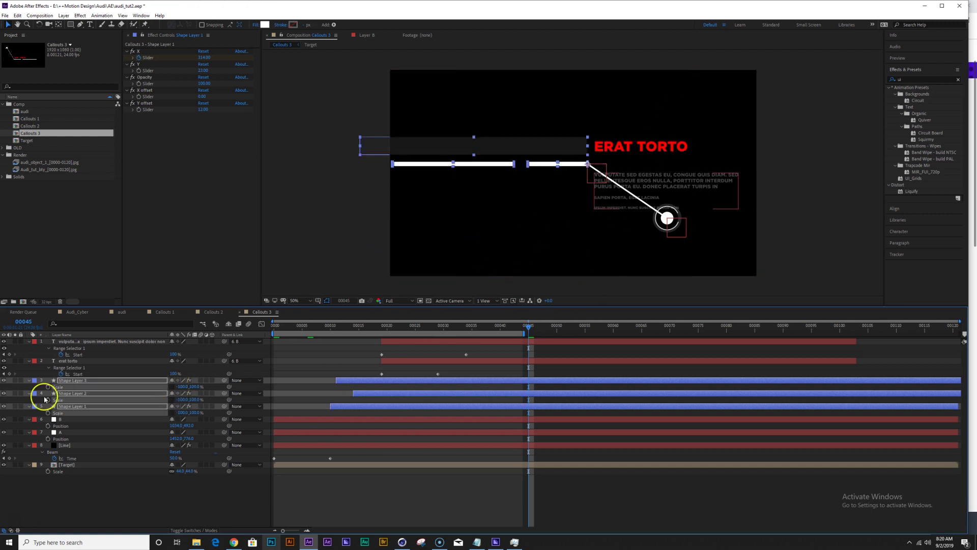
{"action": "left_click", "coordinate": [87, 488]}
Reposition null B to about 1300, 505 and null A to about 1645, 855 so the mirrored bars fit inside the frame.
{"action": "left_click", "coordinate": [72, 422]}
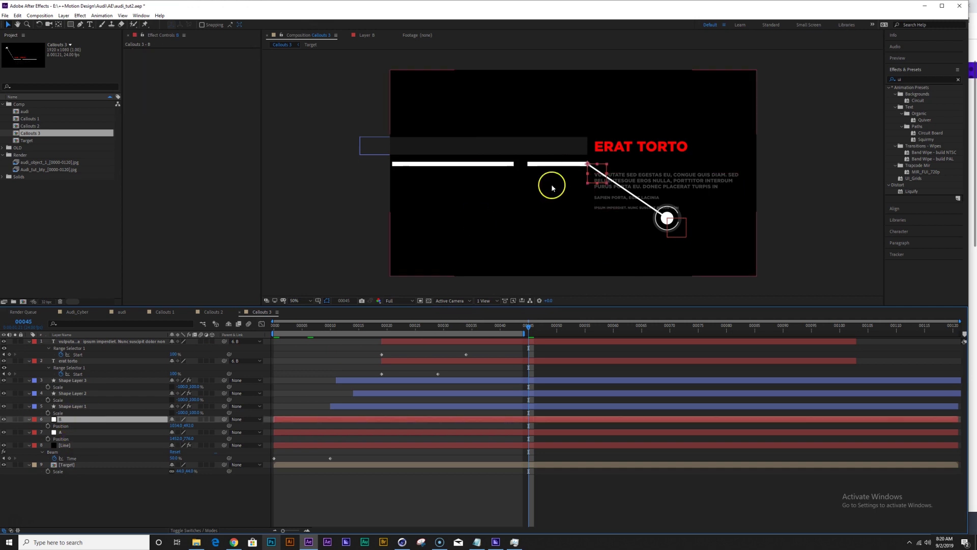
{"action": "left_click_drag", "start_coordinate": [593, 163], "coordinate": [648, 170]}
{"action": "left_click_drag", "start_coordinate": [677, 224], "coordinate": [714, 240]}
{"action": "left_click_drag", "start_coordinate": [627, 180], "coordinate": [642, 182]}
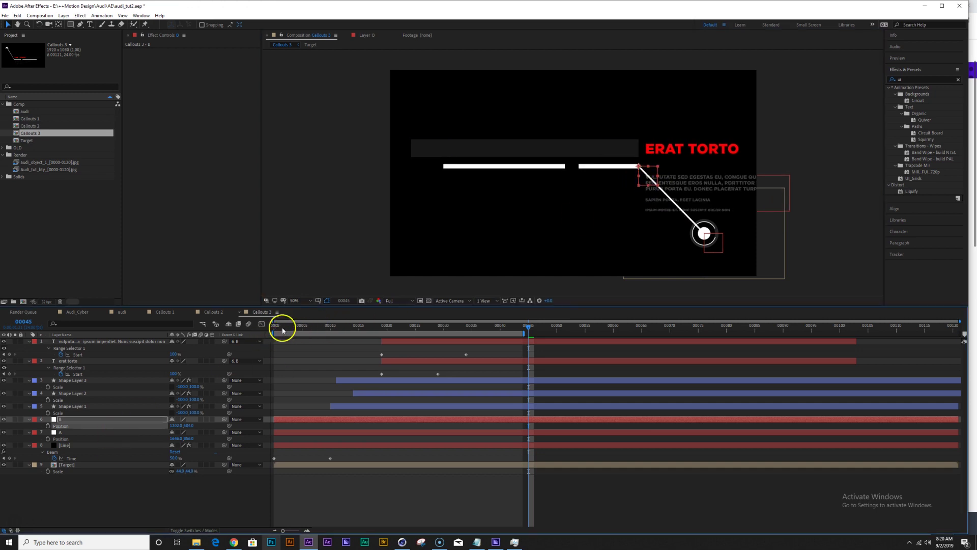
{"action": "left_click", "coordinate": [511, 328]}
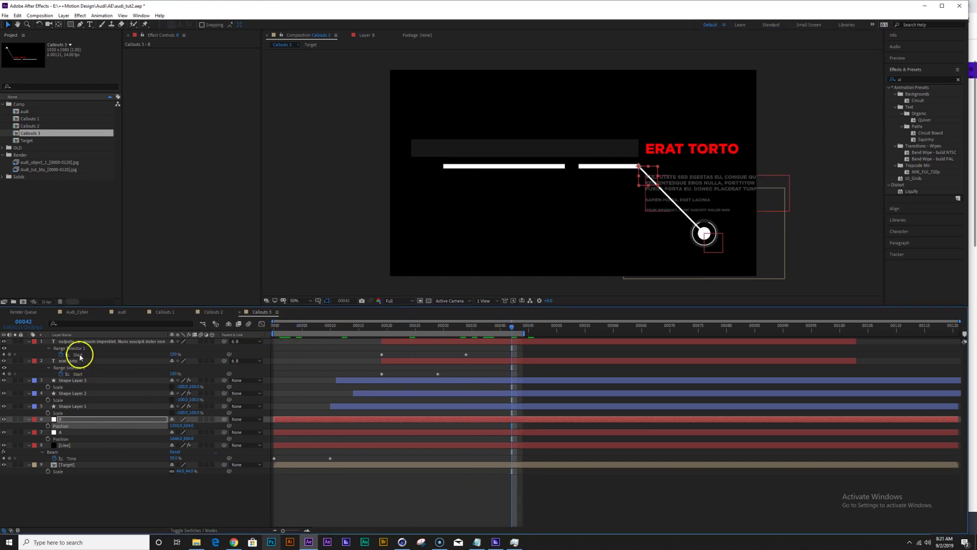
Move the heading and body text layers together so the heading sits inside the mirrored title bar.
{"action": "left_click", "coordinate": [71, 361]}
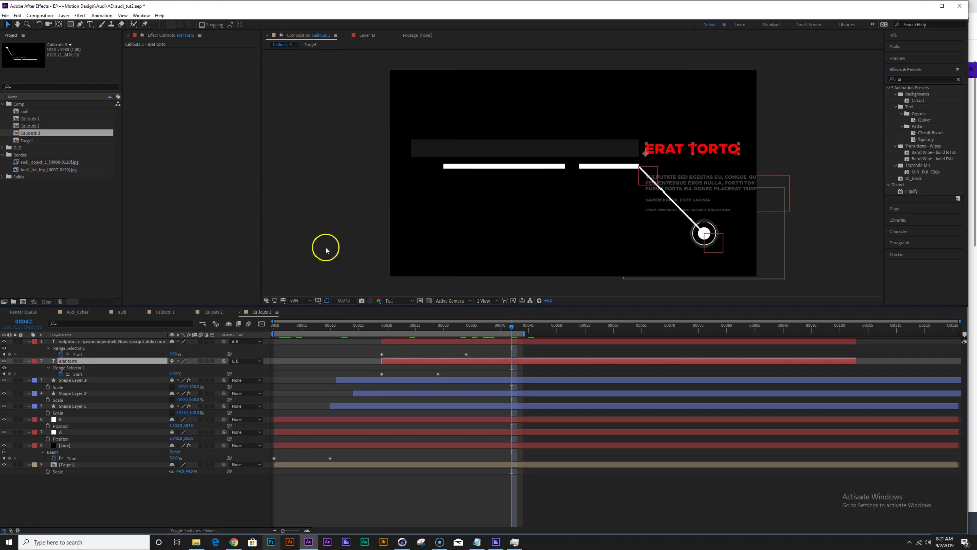
{"action": "left_click", "coordinate": [107, 342], "text": "ctrl"}
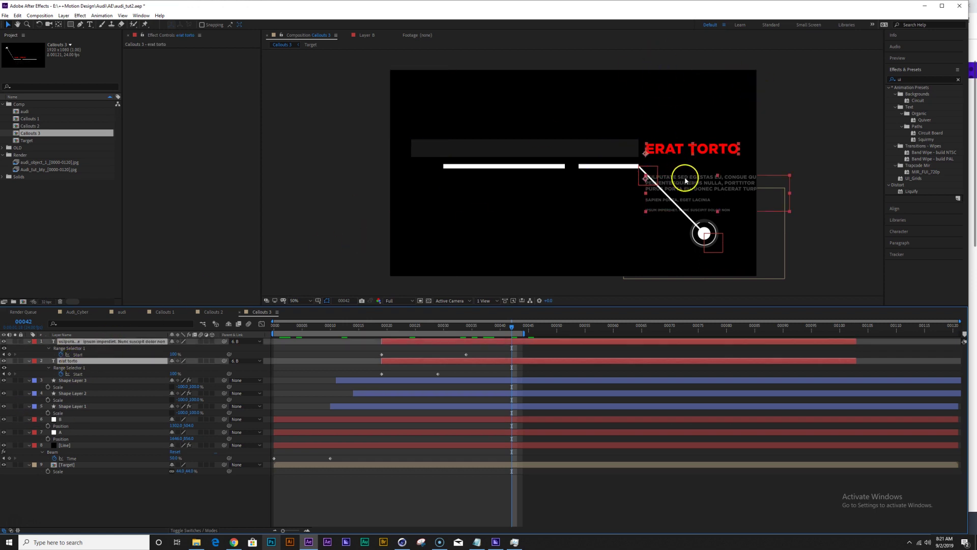
{"action": "left_click_drag", "start_coordinate": [688, 148], "coordinate": [561, 178]}
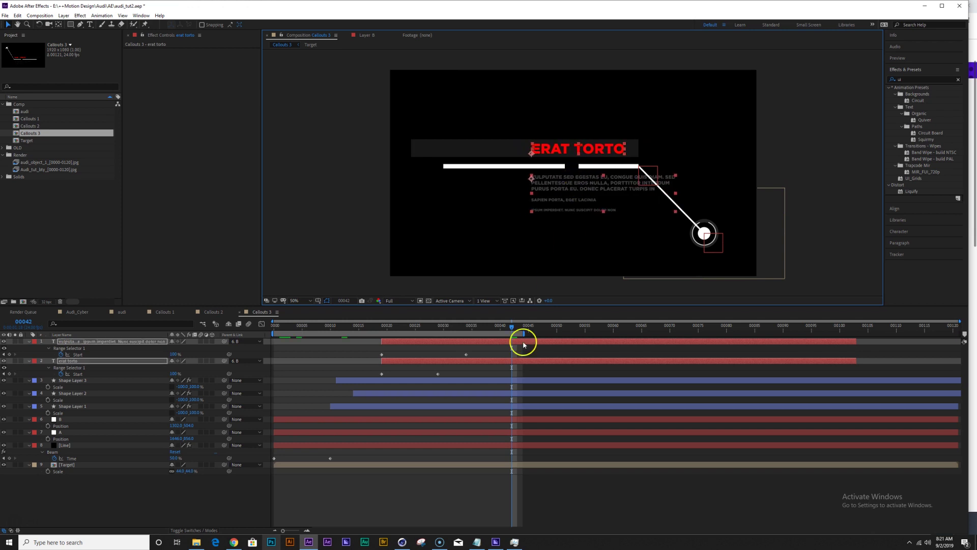
{"action": "left_click", "coordinate": [584, 286]}
Right-align the body text, line it up with the right end of the ERAT TORTO heading, and preview the callout animation.
{"action": "left_click", "coordinate": [611, 176]}
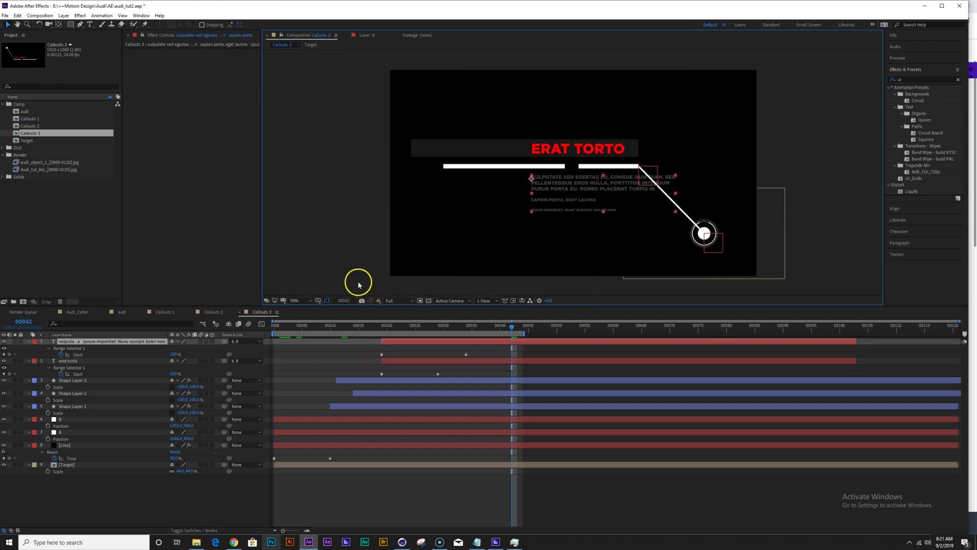
{"action": "left_click", "coordinate": [910, 243]}
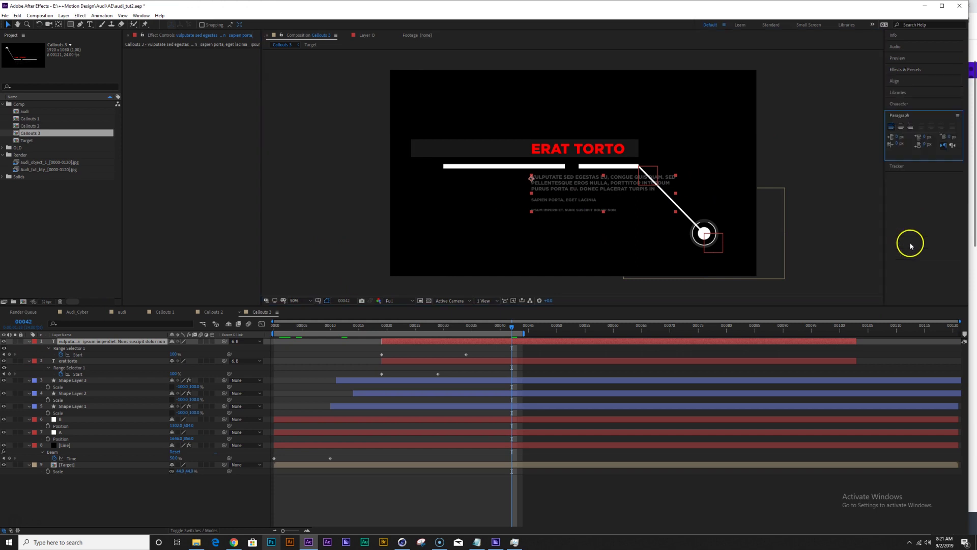
{"action": "left_click", "coordinate": [912, 128]}
{"action": "left_click_drag", "start_coordinate": [497, 192], "coordinate": [591, 181]}
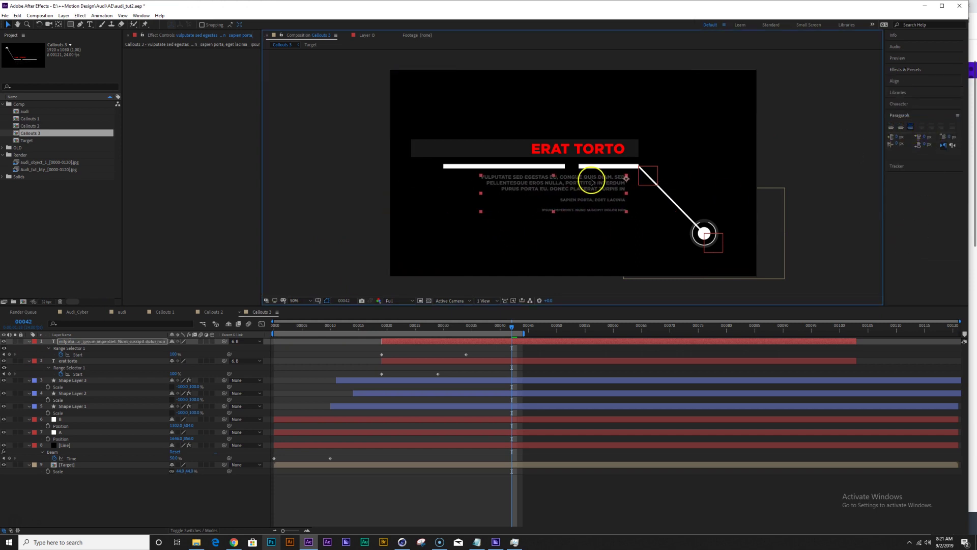
{"action": "left_click_drag", "start_coordinate": [427, 325], "coordinate": [331, 327]}
{"action": "key", "text": "space"}
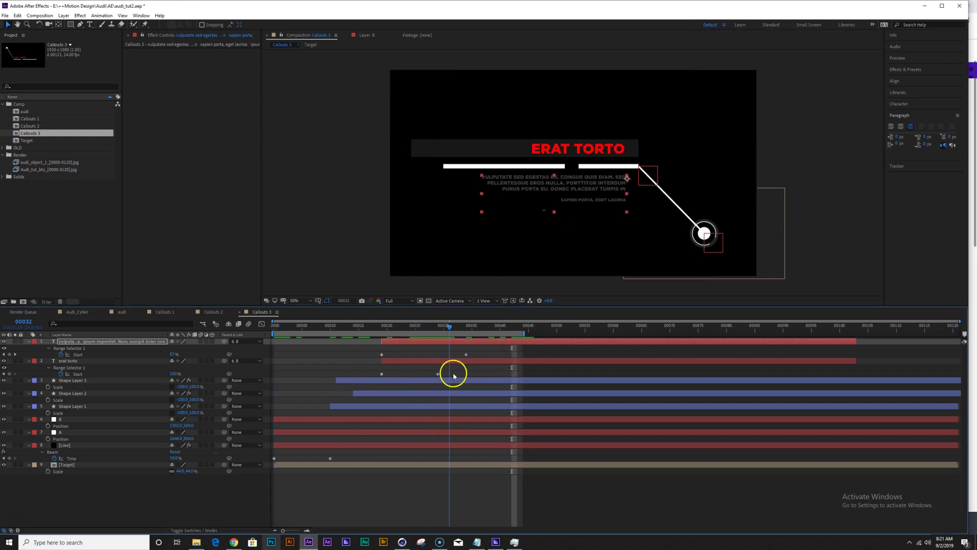
Reveal the erat torto heading's modified text properties and set its range selector's advanced Mode to Subtract.
{"action": "left_click", "coordinate": [75, 360]}
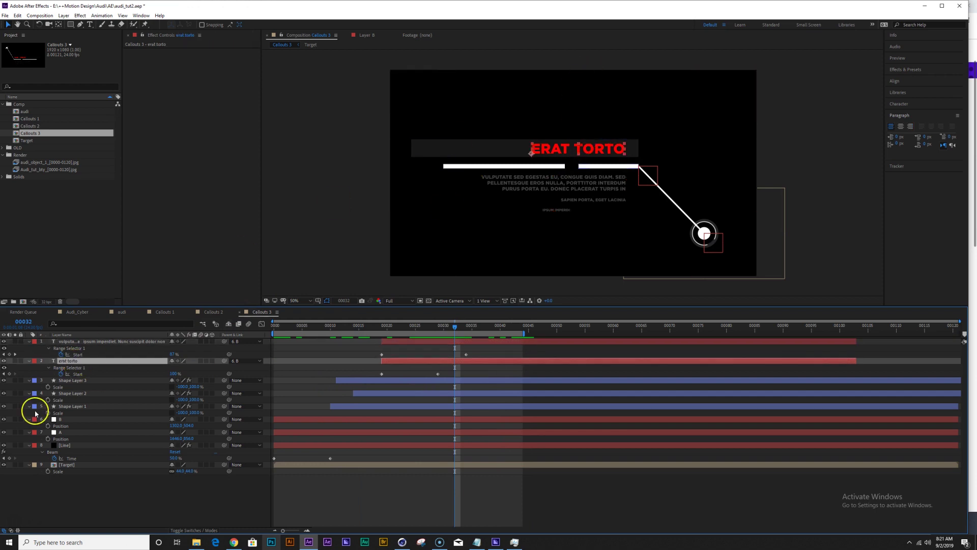
{"action": "key", "text": "u"}
{"action": "key", "text": "u"}
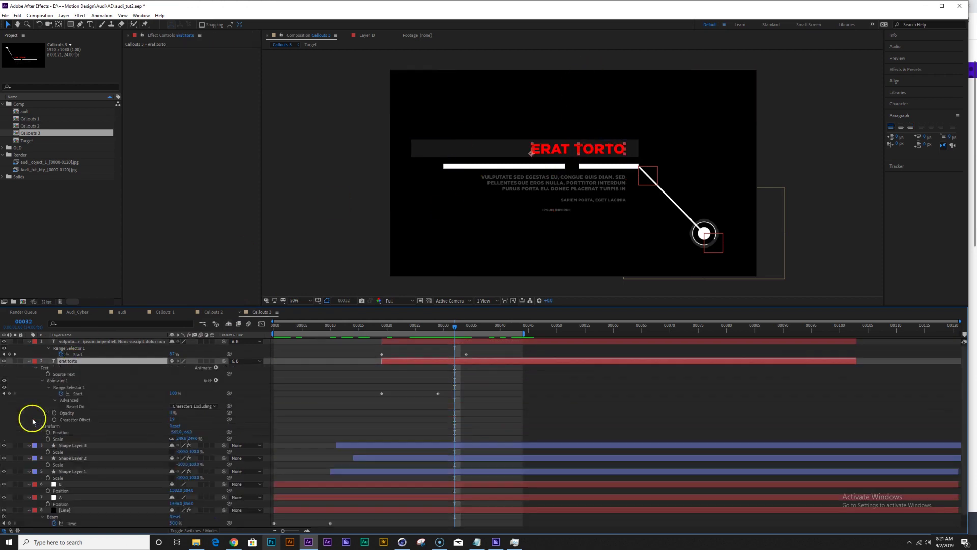
{"action": "left_click", "coordinate": [56, 402]}
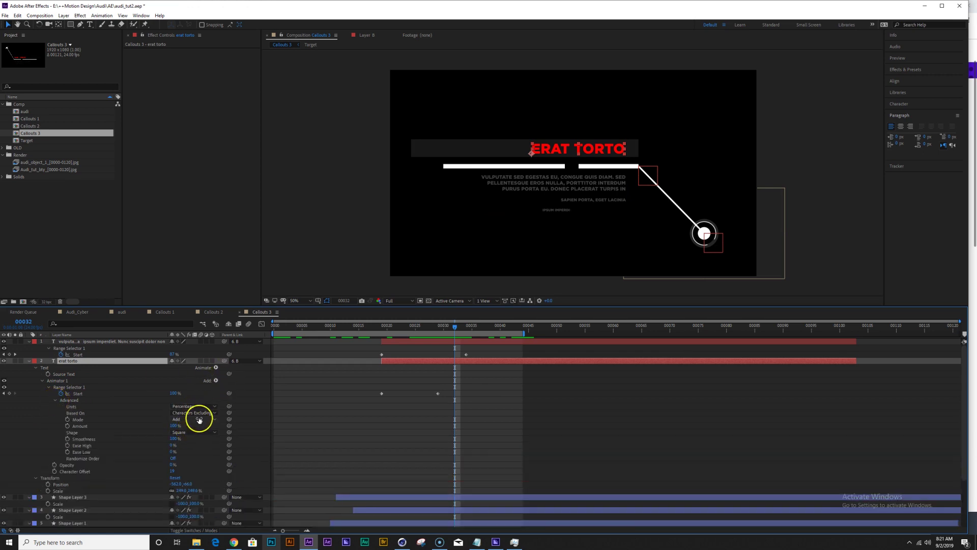
{"action": "left_click", "coordinate": [199, 419]}
{"action": "left_click", "coordinate": [196, 425]}
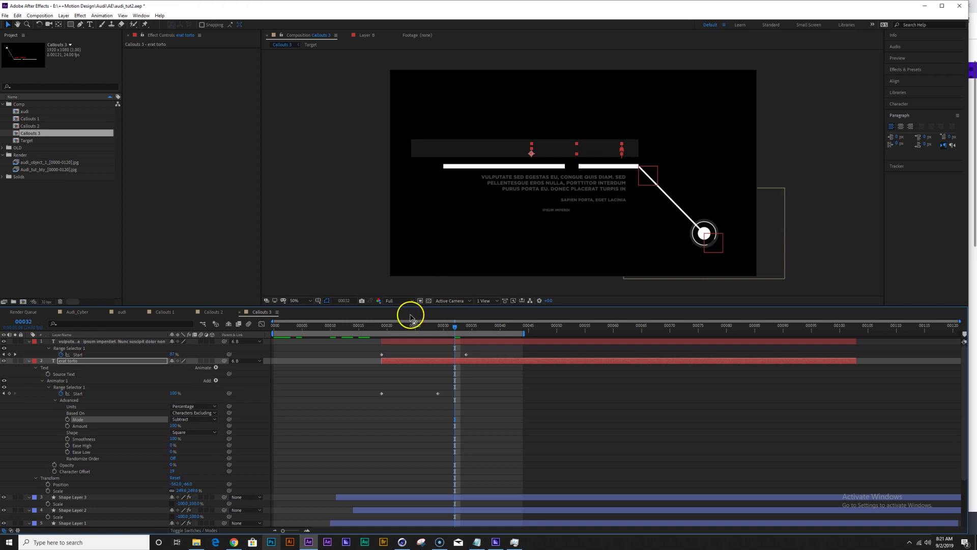
Time-reverse the heading's range selector Start keyframes and preview the text reveal.
{"action": "left_click_drag", "start_coordinate": [414, 327], "coordinate": [392, 346]}
{"action": "left_click", "coordinate": [82, 394]}
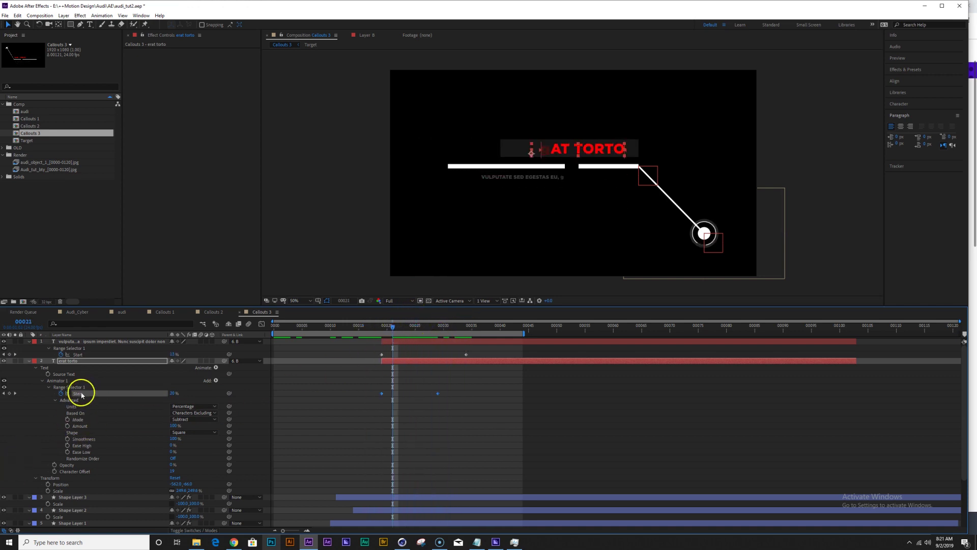
{"action": "right_click", "coordinate": [383, 394]}
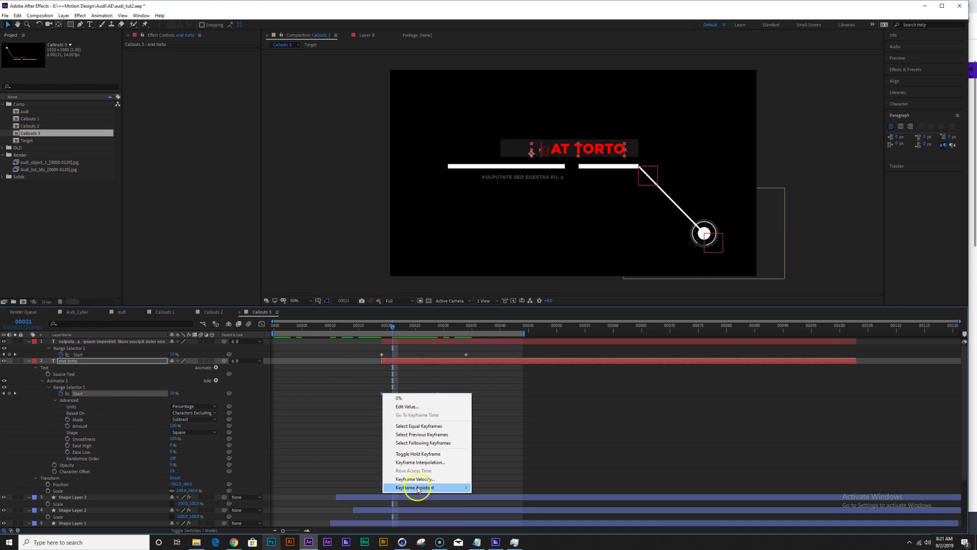
{"action": "mouse_move", "coordinate": [448, 487]}
{"action": "left_click", "coordinate": [504, 487]}
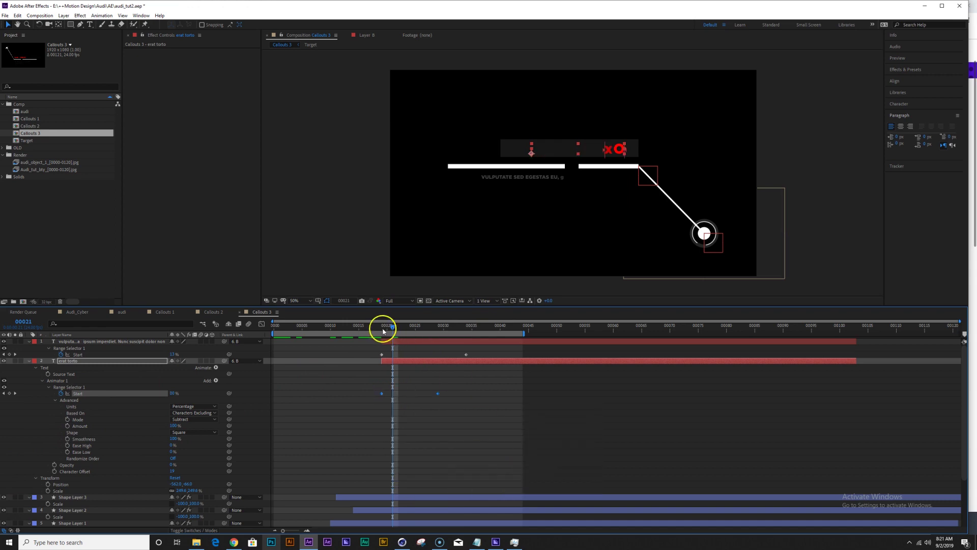
{"action": "key", "text": "space"}
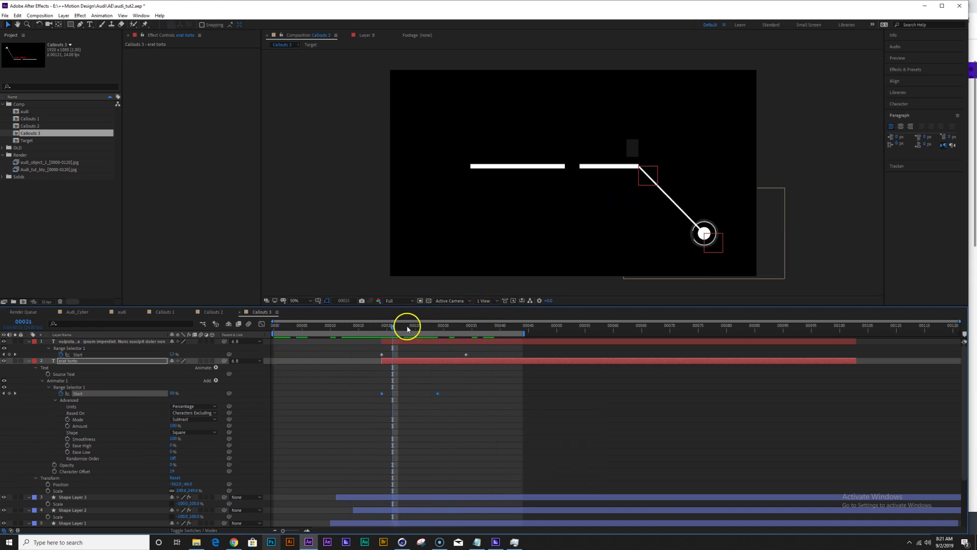
{"action": "key", "text": "space"}
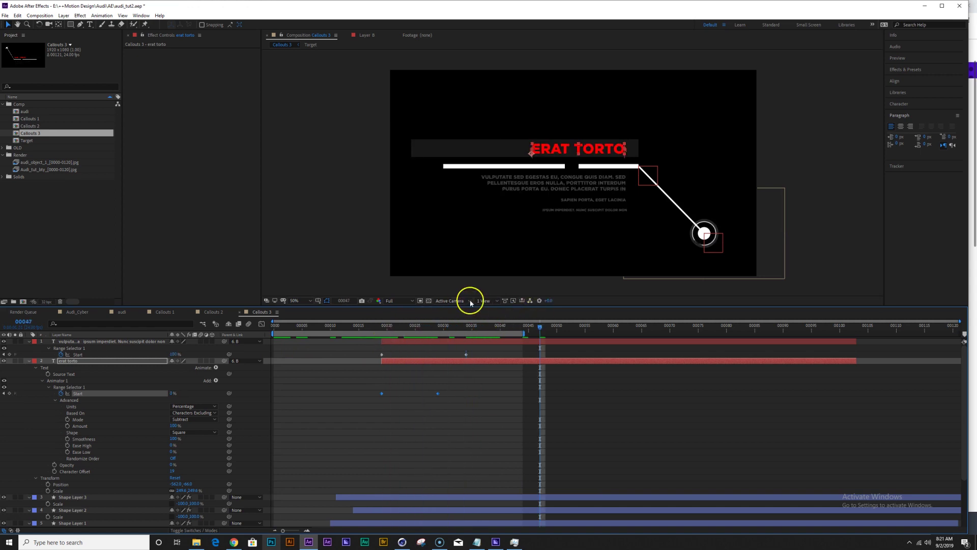
{"action": "left_click_drag", "start_coordinate": [460, 331], "coordinate": [486, 353]}
{"action": "left_click", "coordinate": [165, 345]}
{"action": "left_click", "coordinate": [107, 385]}
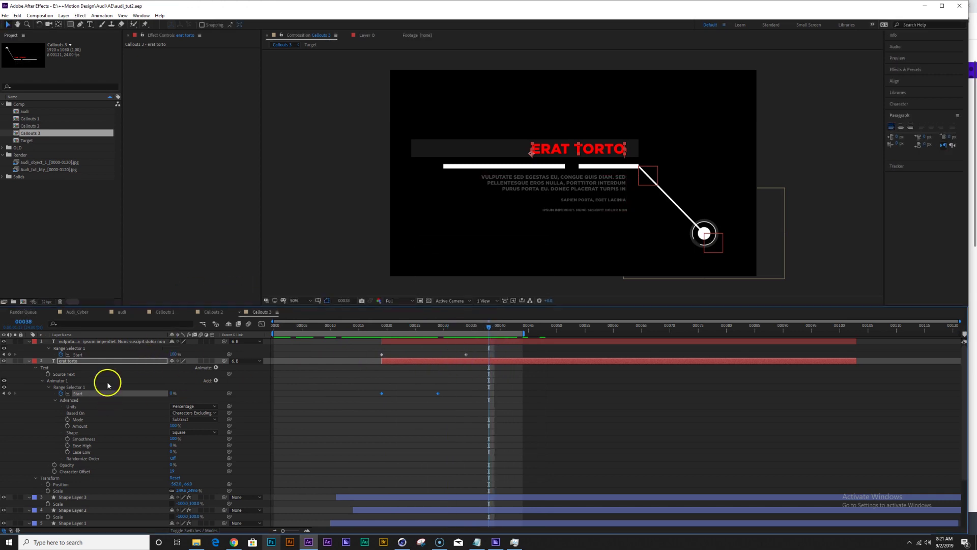
Place Callouts 1 in the audi composition just below the Floor null and scale it to 50%.
{"action": "left_click", "coordinate": [121, 314]}
{"action": "left_click_drag", "start_coordinate": [30, 119], "coordinate": [146, 415]}
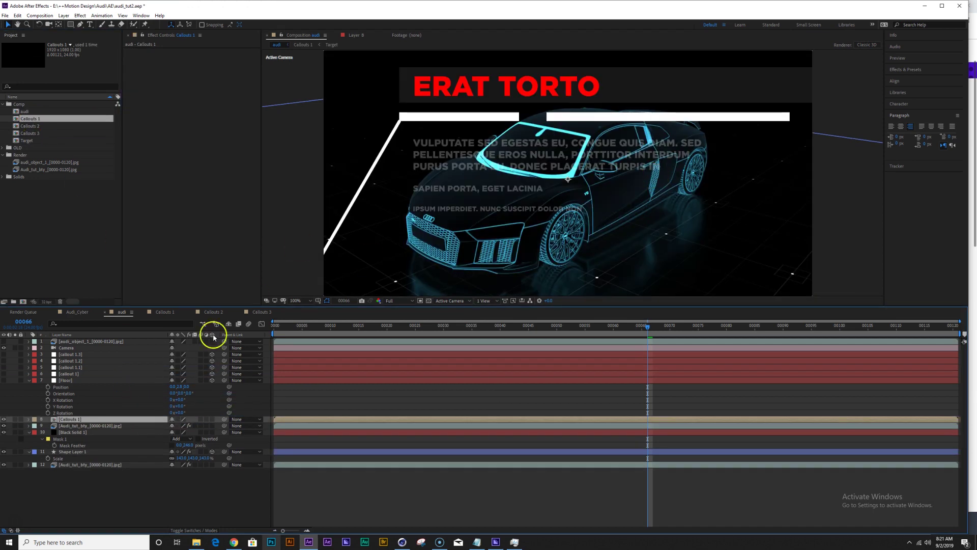
{"action": "key", "text": "s"}
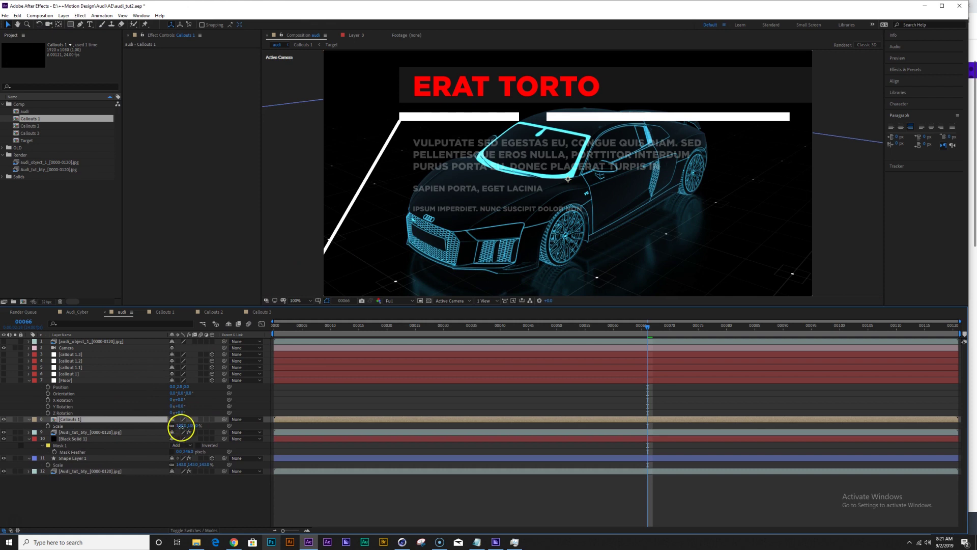
{"action": "key", "text": "Return"}
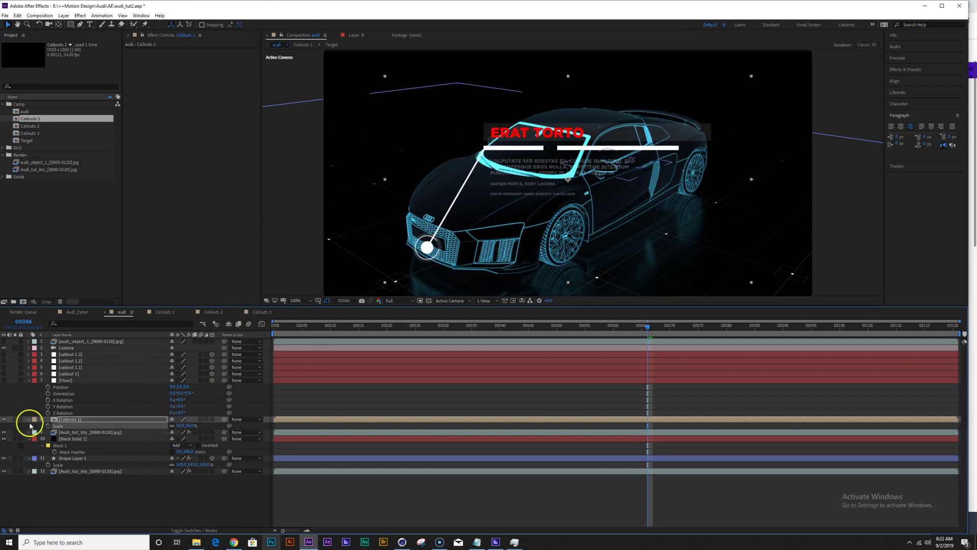
Show the four callout nulls and remove all their position keyframes at the current frame.
{"action": "left_click", "coordinate": [77, 374]}
{"action": "left_click", "coordinate": [76, 354], "text": "shift"}
{"action": "left_click_drag", "start_coordinate": [4, 354], "coordinate": [4, 373]}
{"action": "key", "text": "p"}
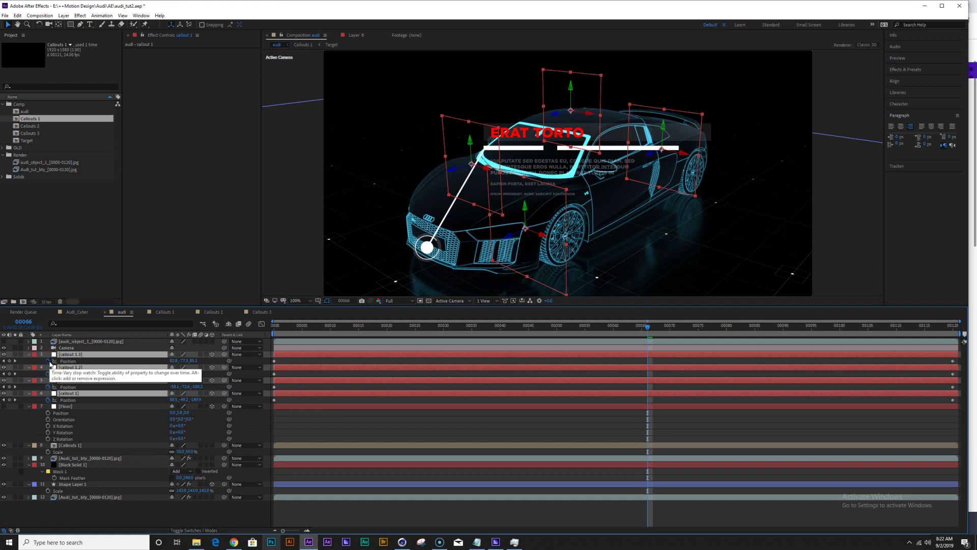
{"action": "left_click", "coordinate": [49, 361]}
{"action": "left_click", "coordinate": [48, 373]}
{"action": "left_click", "coordinate": [48, 387]}
{"action": "left_click", "coordinate": [48, 400]}
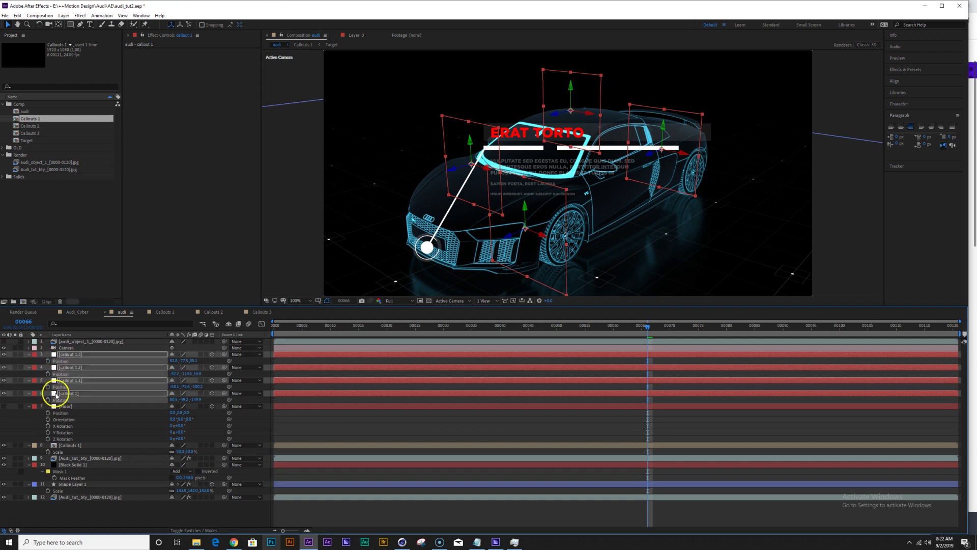
Scale the four callout nulls down together to about a quarter of their size and collapse callout 1.3's properties.
{"action": "key", "text": "p"}
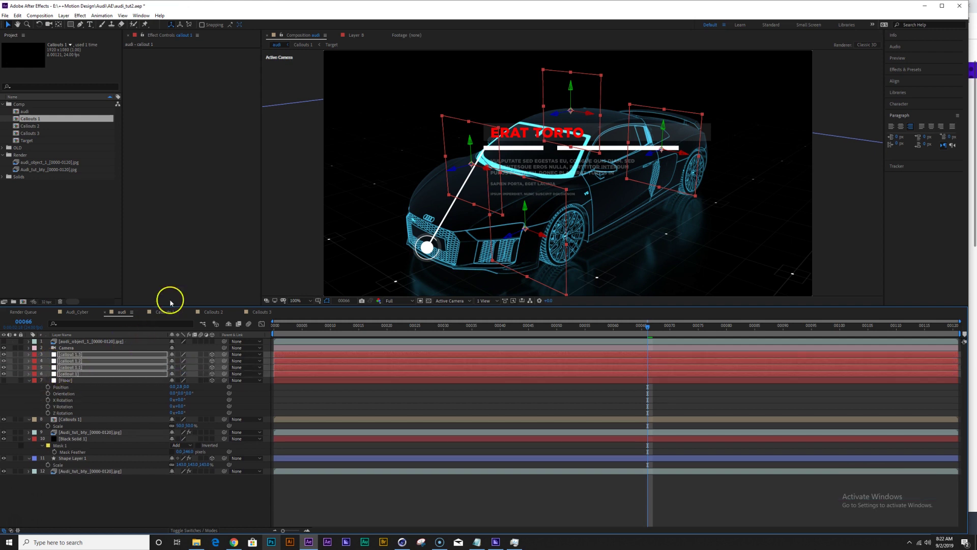
{"action": "key", "text": "s"}
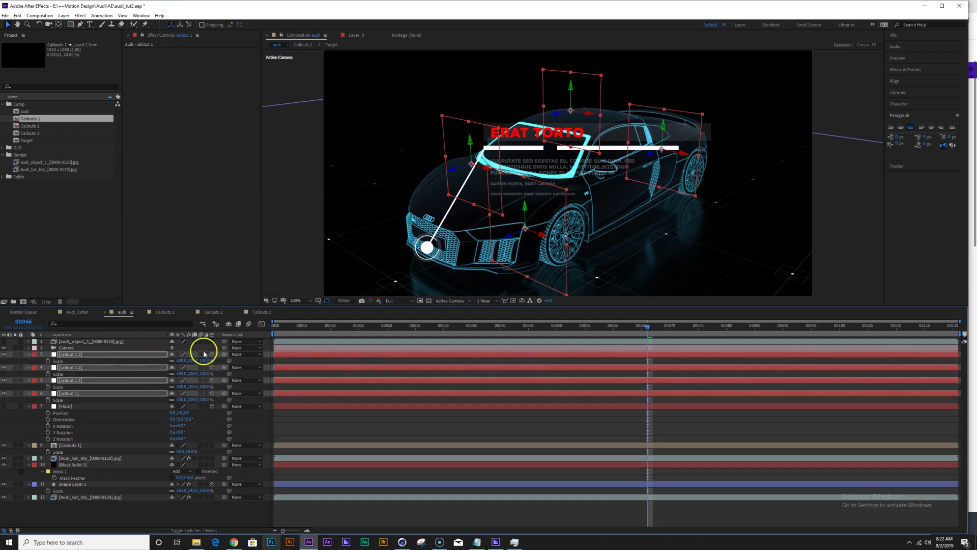
{"action": "left_click_drag", "start_coordinate": [185, 359], "coordinate": [162, 368]}
{"action": "left_click", "coordinate": [325, 248]}
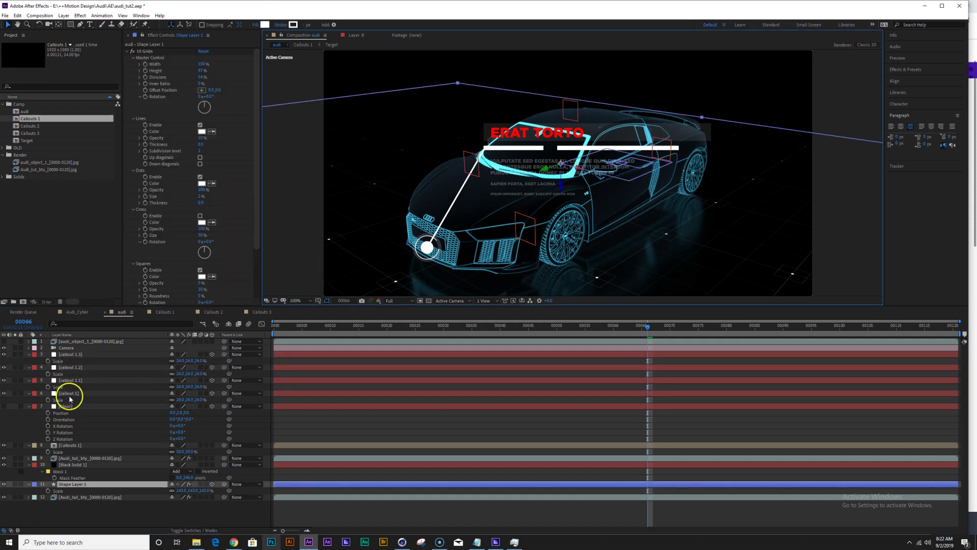
{"action": "left_click", "coordinate": [76, 354]}
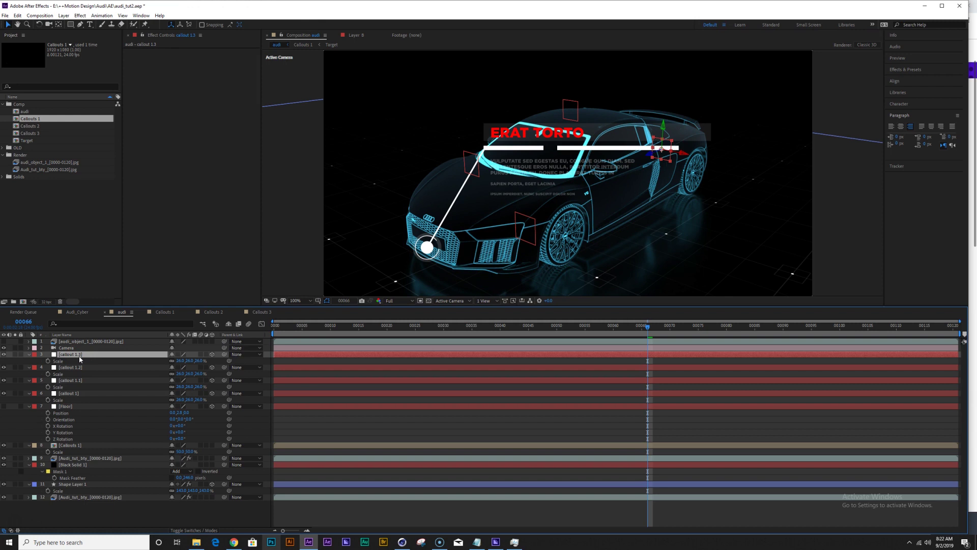
{"action": "key", "text": "p"}
{"action": "left_click", "coordinate": [57, 356]}
{"action": "key", "text": "p"}
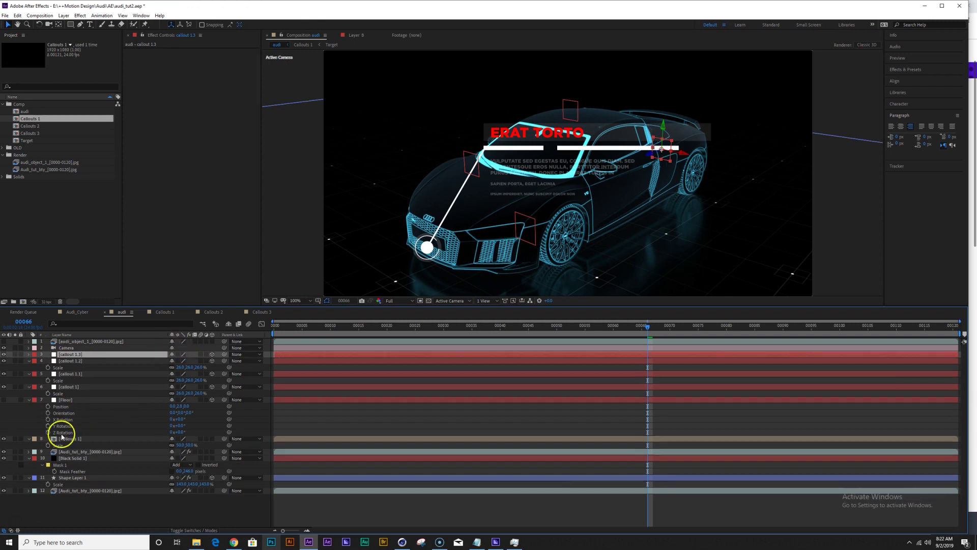
Consult the toComp expression in the Notepad note, then enable an expression on the Callouts 1 layer's position.
{"action": "left_click", "coordinate": [70, 438]}
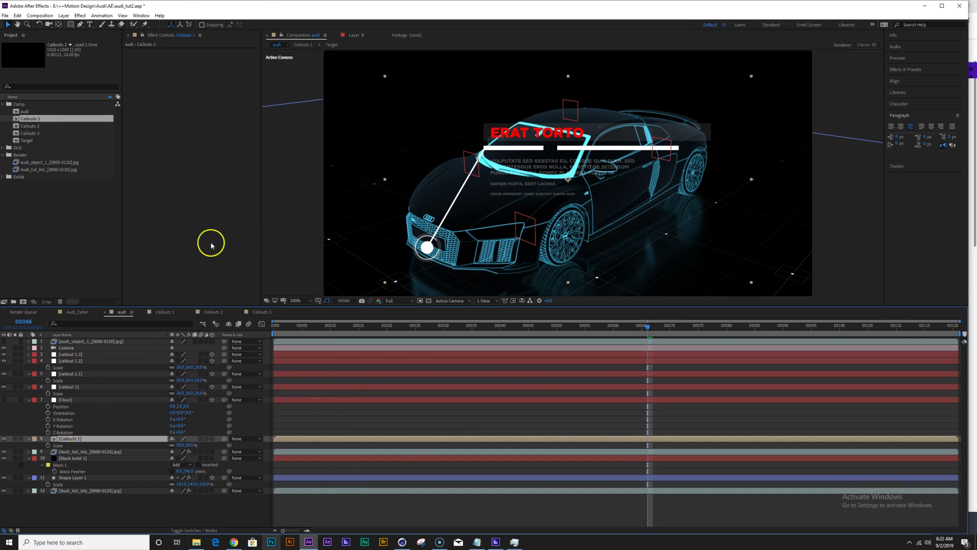
{"action": "left_click", "coordinate": [477, 541]}
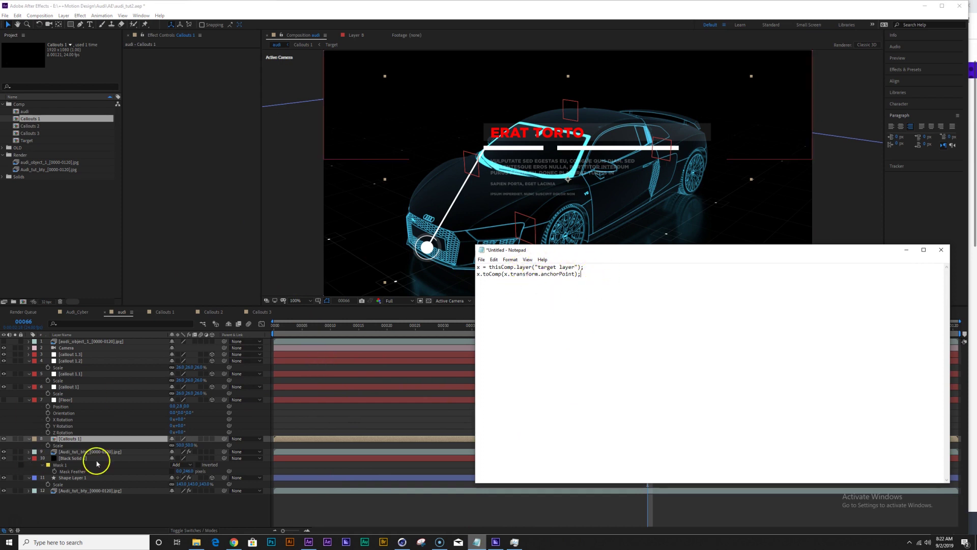
{"action": "left_click", "coordinate": [75, 438]}
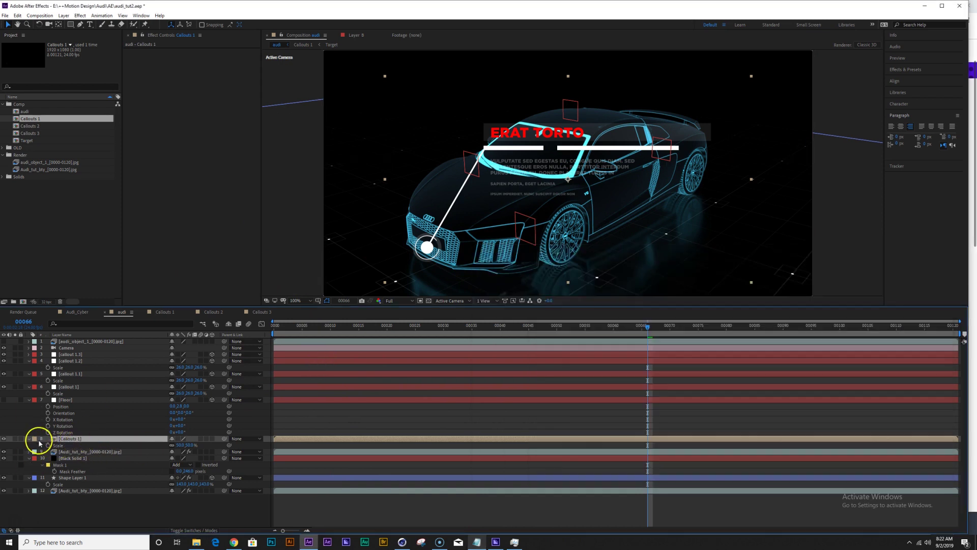
{"action": "key", "text": "p"}
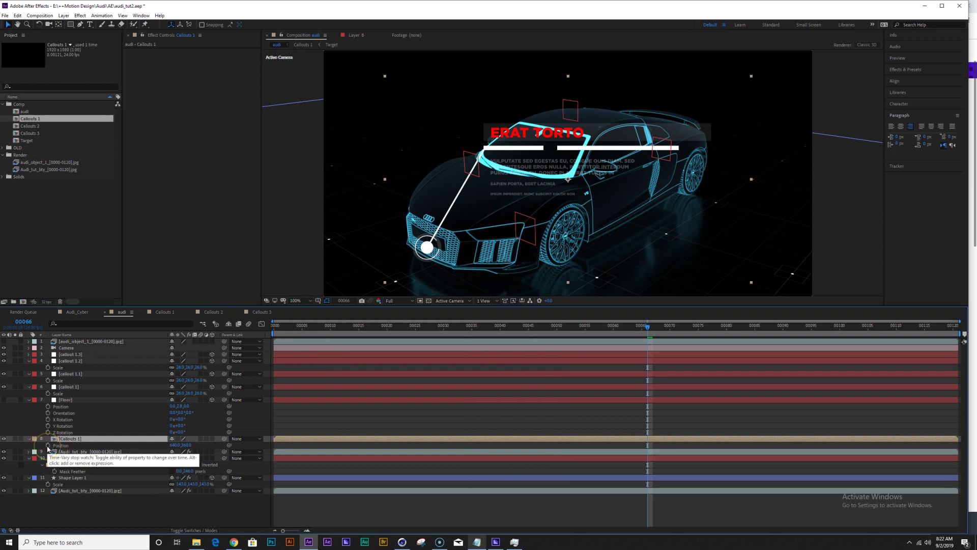
{"action": "left_click", "coordinate": [48, 446], "text": "alt"}
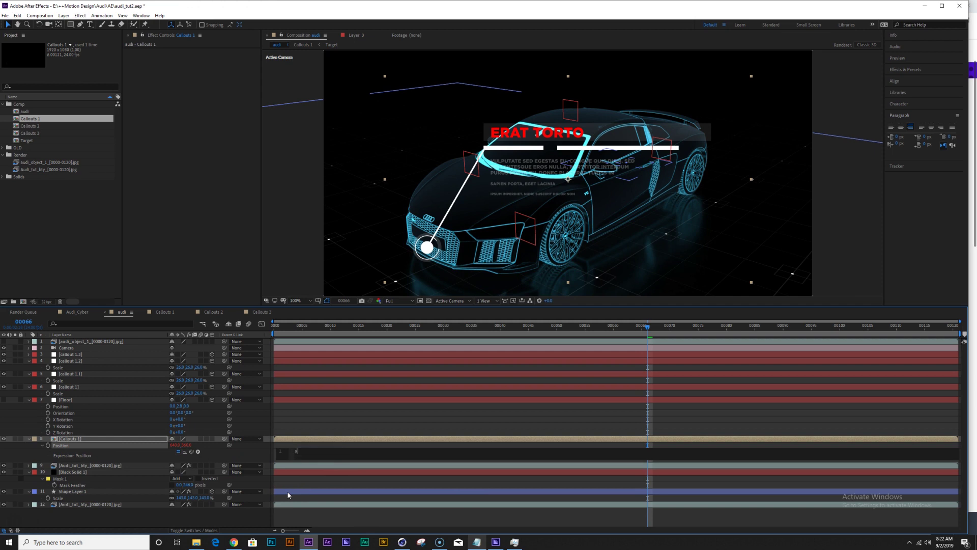
{"action": "type", "text": "x"}
{"action": "left_click", "coordinate": [193, 461]}
{"action": "left_click_drag", "start_coordinate": [193, 454], "coordinate": [79, 381]}
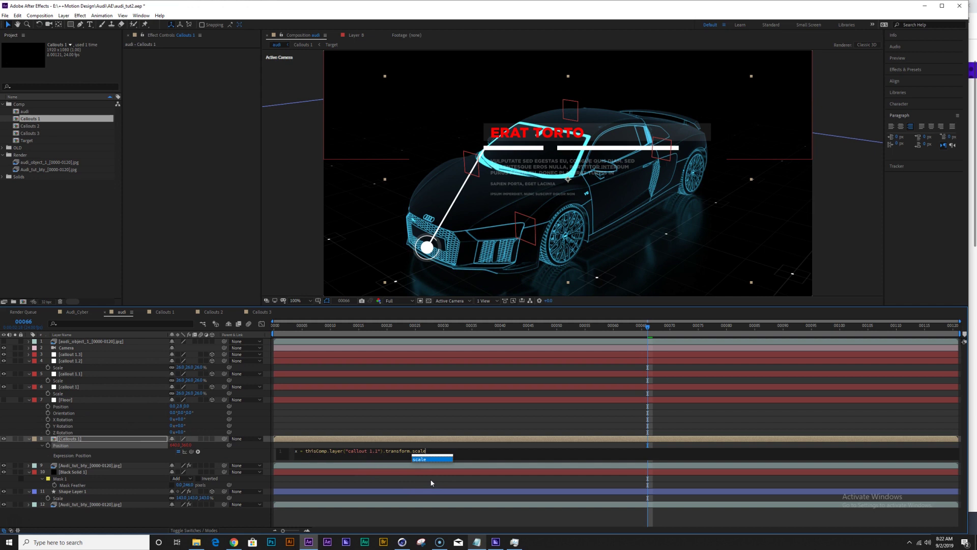
{"action": "type", "text": ";"}
{"action": "key", "text": "ctrl+a"}
Enter the Callouts 1 position expression: x = thisComp.layer("callout 1"); x.toComp(x.transform.anchorPoint);.
{"action": "type", "text": "x"}
{"action": "left_click", "coordinate": [304, 451]}
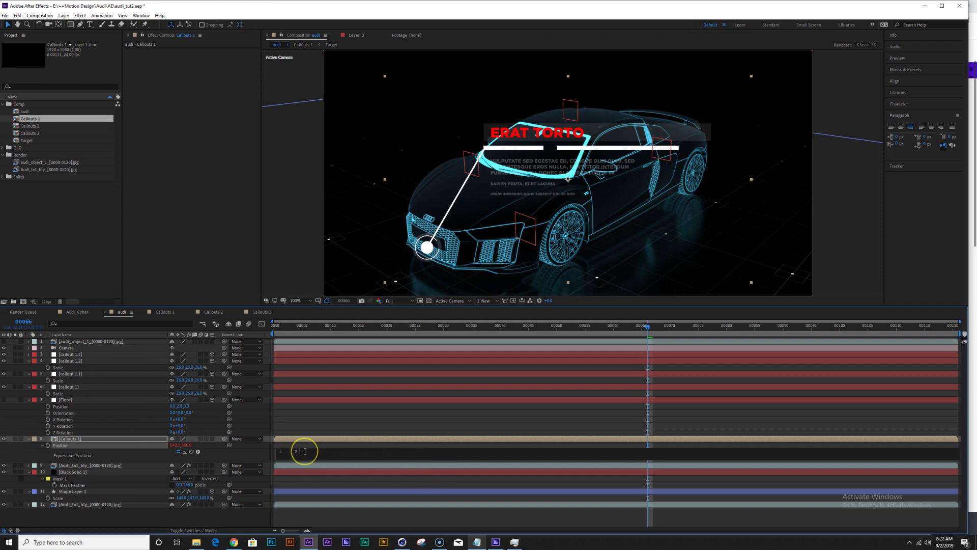
{"action": "left_click_drag", "start_coordinate": [192, 452], "coordinate": [70, 388]}
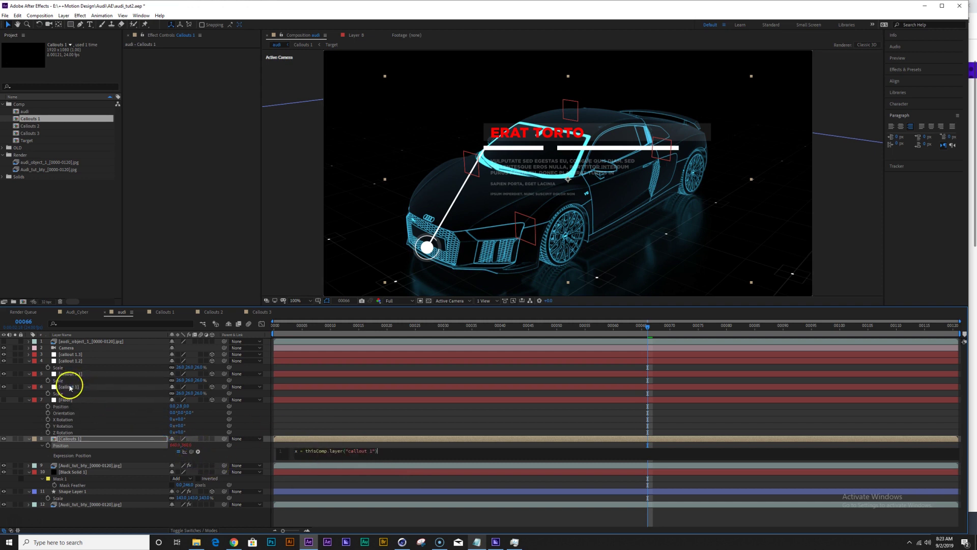
{"action": "type", "text": ";"}
{"action": "key", "text": "Return"}
{"action": "type", "text": "x.toCo"}
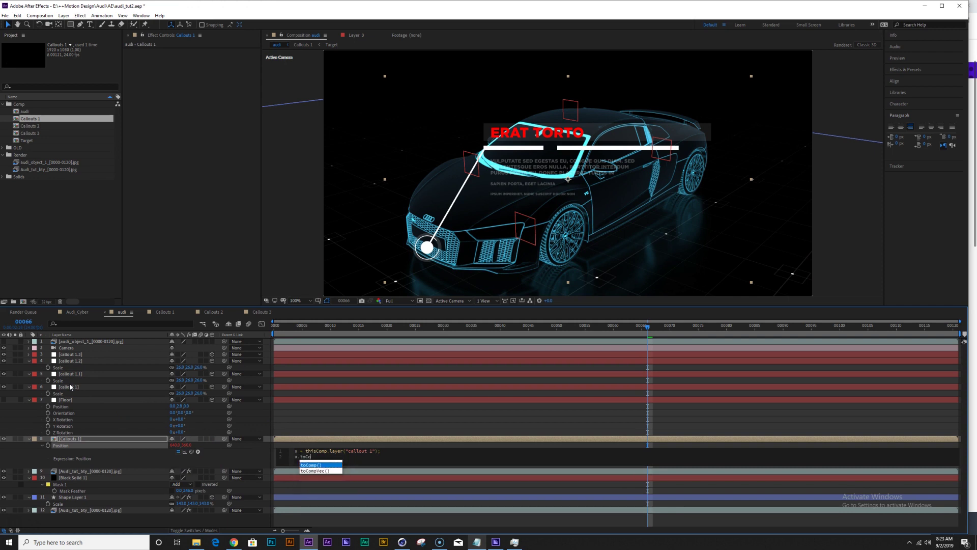
{"action": "type", "text": "mp9"}
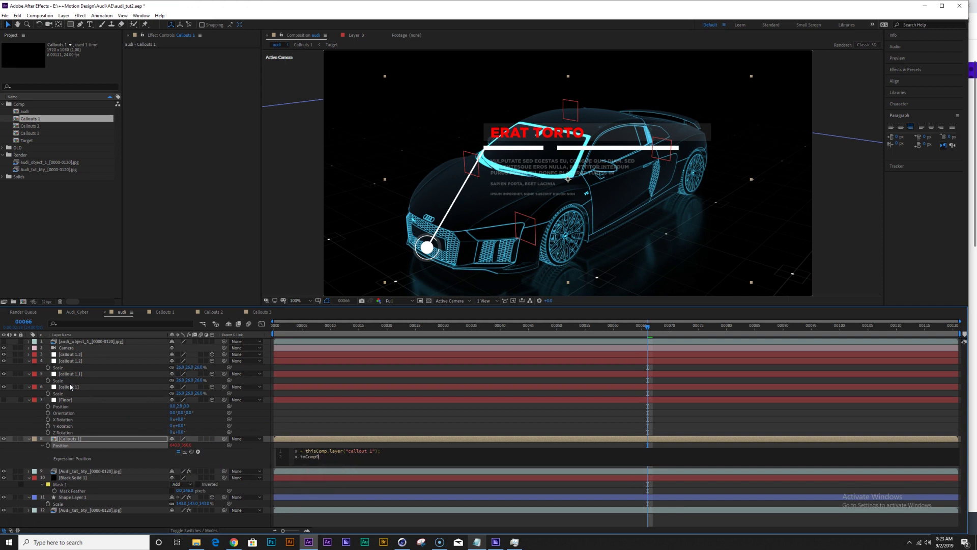
{"action": "key", "text": "BackSpace"}
{"action": "type", "text": "(x.transform.anc"}
{"action": "key", "text": "Return"}
{"action": "key", "text": "KP_Enter"}
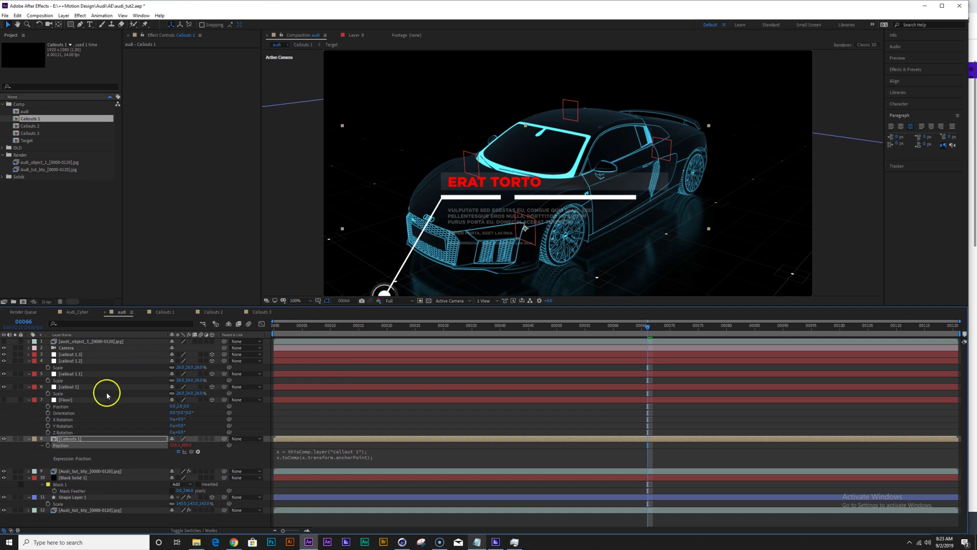
Solo the Callouts 1 layer and shift its anchor point towards the callout's target circle.
{"action": "left_click", "coordinate": [15, 439]}
{"action": "scroll", "coordinate": [428, 260], "scroll_direction": "down", "scroll_amount": 2}
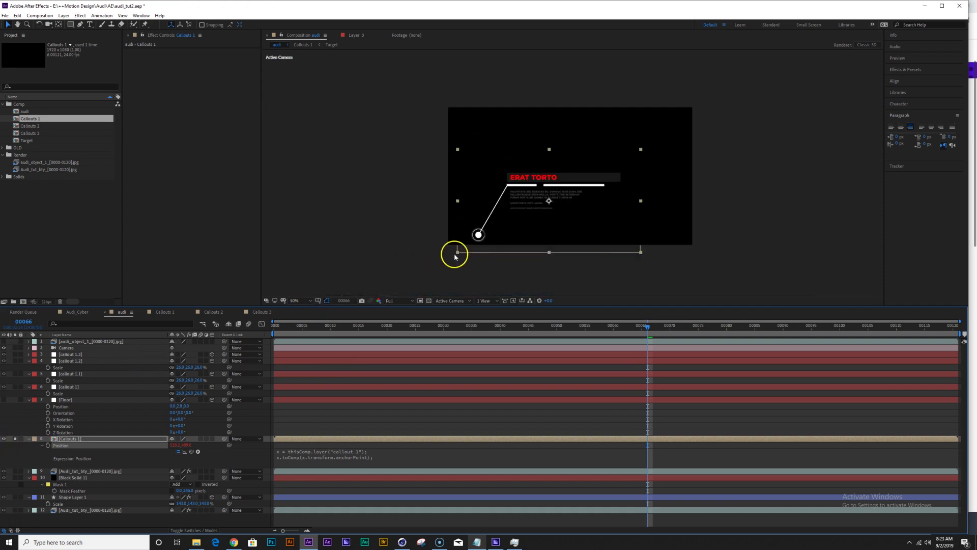
{"action": "key", "text": "a"}
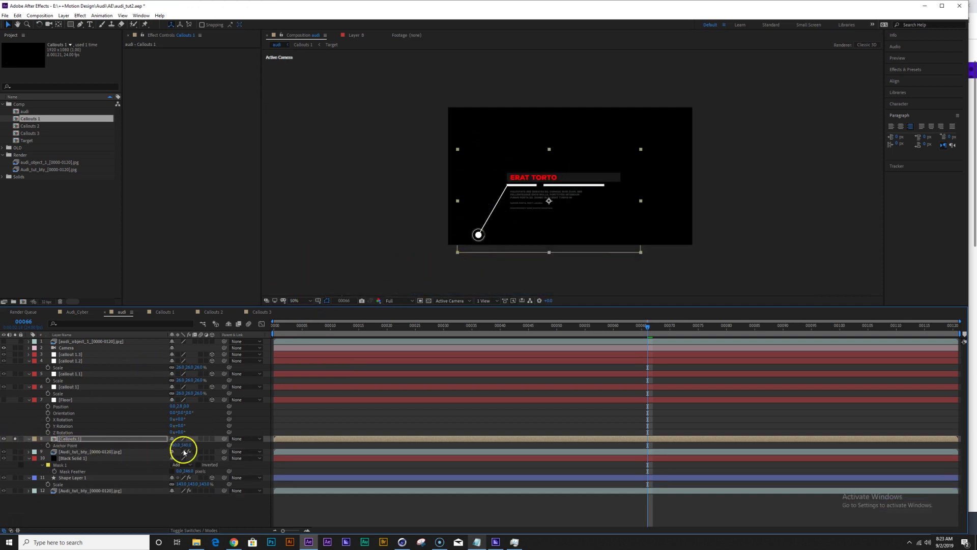
{"action": "left_click_drag", "start_coordinate": [176, 444], "coordinate": [264, 444]}
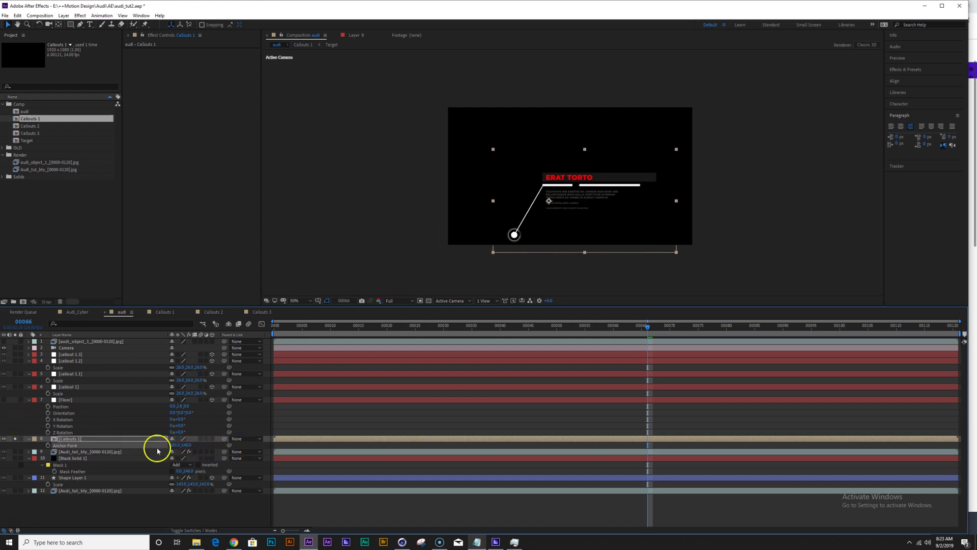
{"action": "left_click_drag", "start_coordinate": [174, 443], "coordinate": [10, 433]}
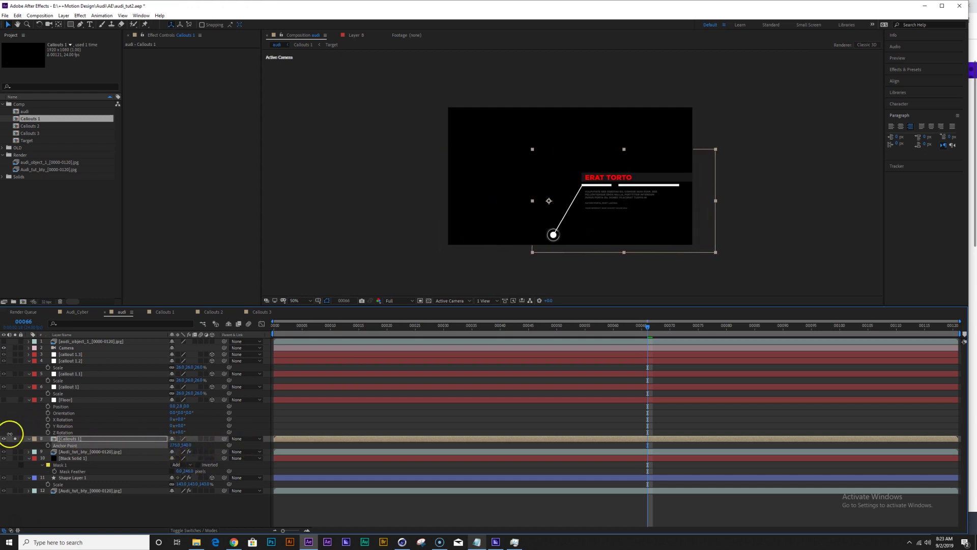
{"action": "left_click_drag", "start_coordinate": [190, 445], "coordinate": [262, 399]}
Scale Callouts 1 down to about half its size, align its anchor point with the target circle, and unsolo the layer.
{"action": "key", "text": "s"}
{"action": "left_click_drag", "start_coordinate": [186, 446], "coordinate": [458, 294]}
{"action": "scroll", "coordinate": [505, 247], "scroll_direction": "up", "scroll_amount": 2}
{"action": "scroll", "coordinate": [502, 250], "scroll_direction": "down", "scroll_amount": 1}
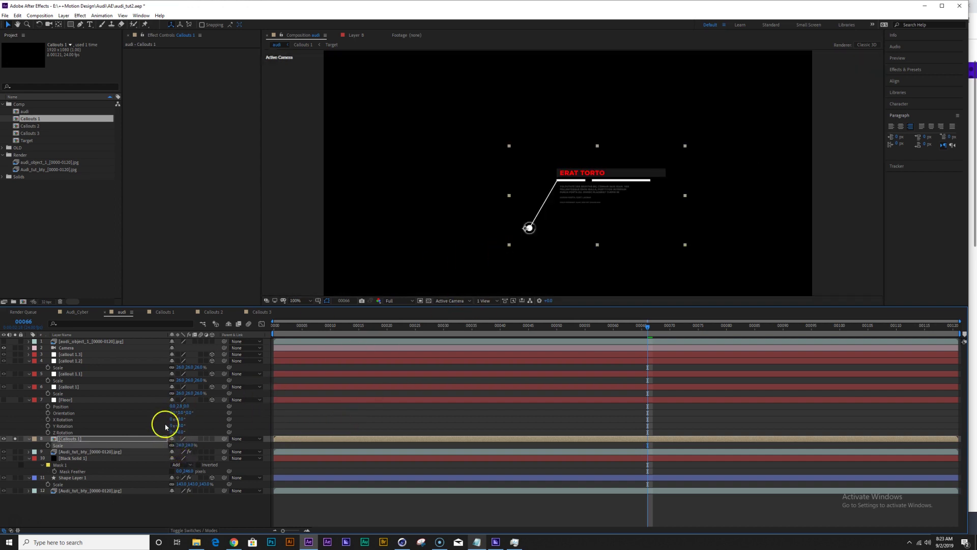
{"action": "key", "text": "a"}
{"action": "left_click_drag", "start_coordinate": [176, 444], "coordinate": [201, 452]}
{"action": "left_click", "coordinate": [16, 438]}
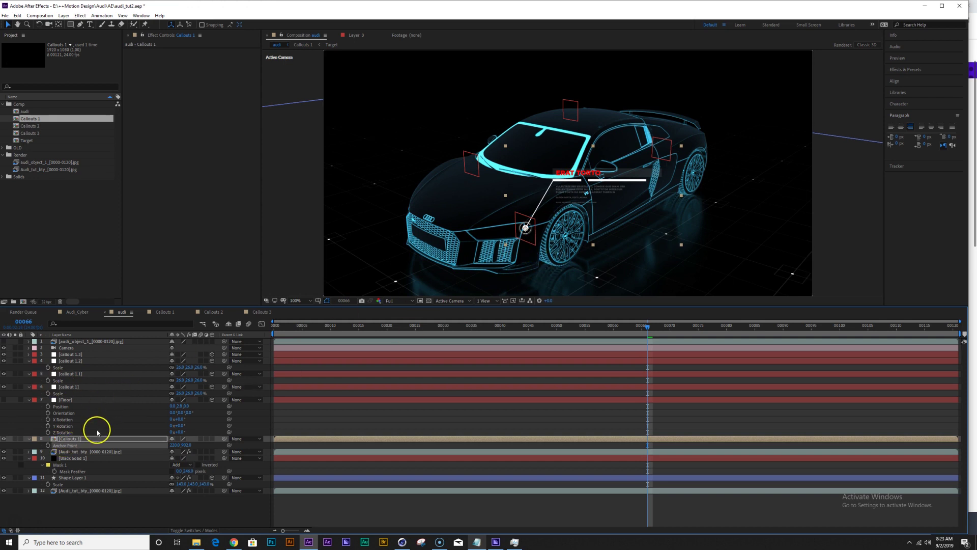
Relink the layer reference in the Callouts 1 position expression to the callout 1.3 null, keeping the toComp line.
{"action": "left_click", "coordinate": [72, 374]}
{"action": "left_click", "coordinate": [74, 361]}
{"action": "left_click", "coordinate": [71, 353]}
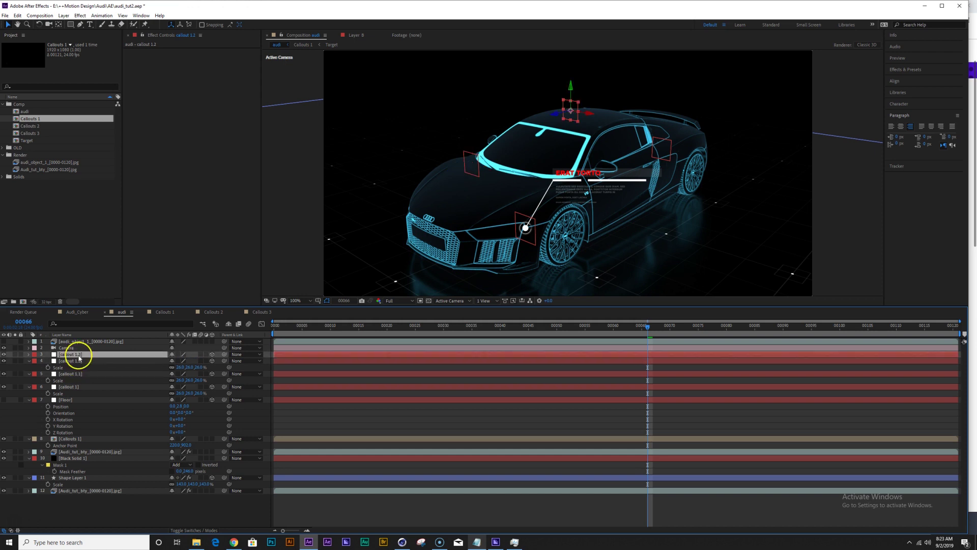
{"action": "left_click", "coordinate": [76, 438]}
{"action": "type", "text": "x = thisComp.layer(\"callout 1\"); x.toComp(x.transform.anchorPoint);"}
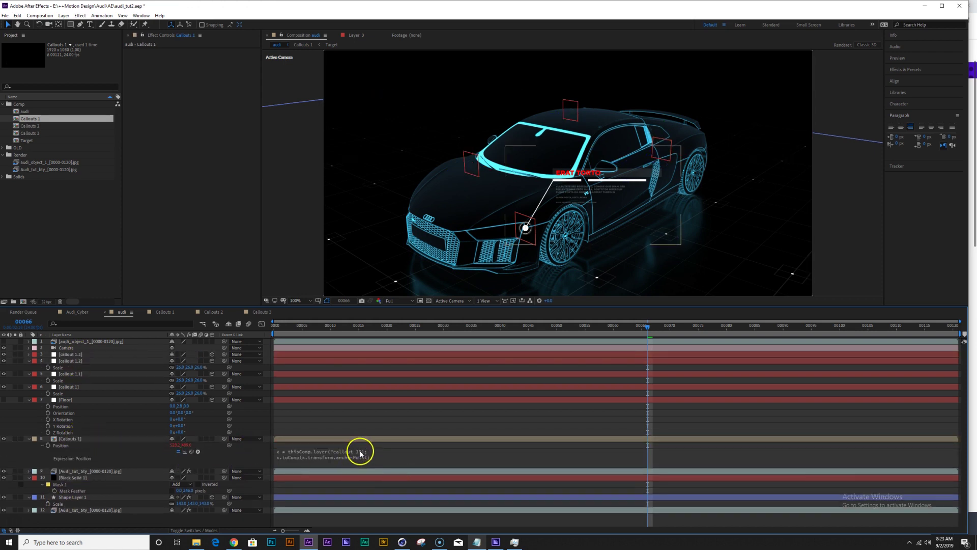
{"action": "left_click", "coordinate": [360, 452]}
{"action": "left_click_drag", "start_coordinate": [380, 450], "coordinate": [306, 448]}
{"action": "key", "text": "ctrl+x"}
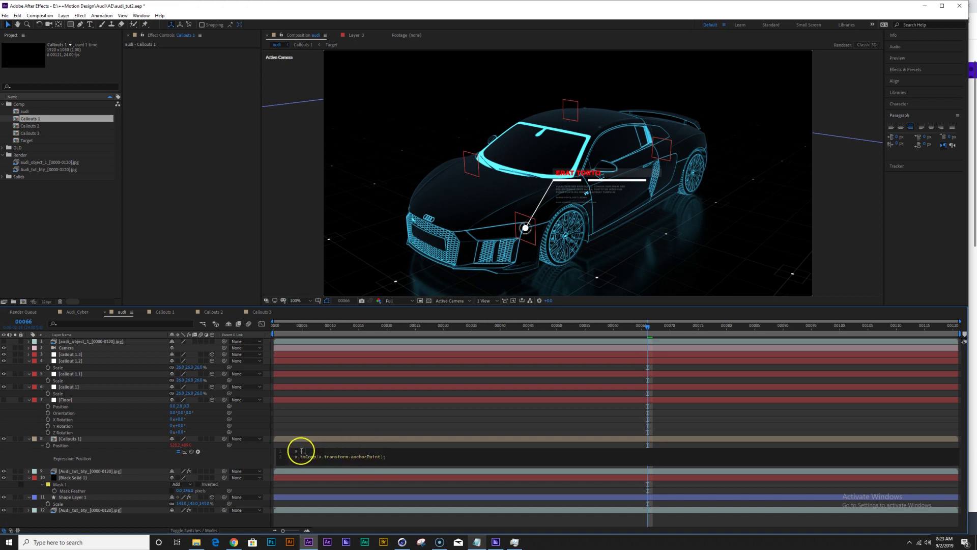
{"action": "left_click_drag", "start_coordinate": [192, 452], "coordinate": [69, 356]}
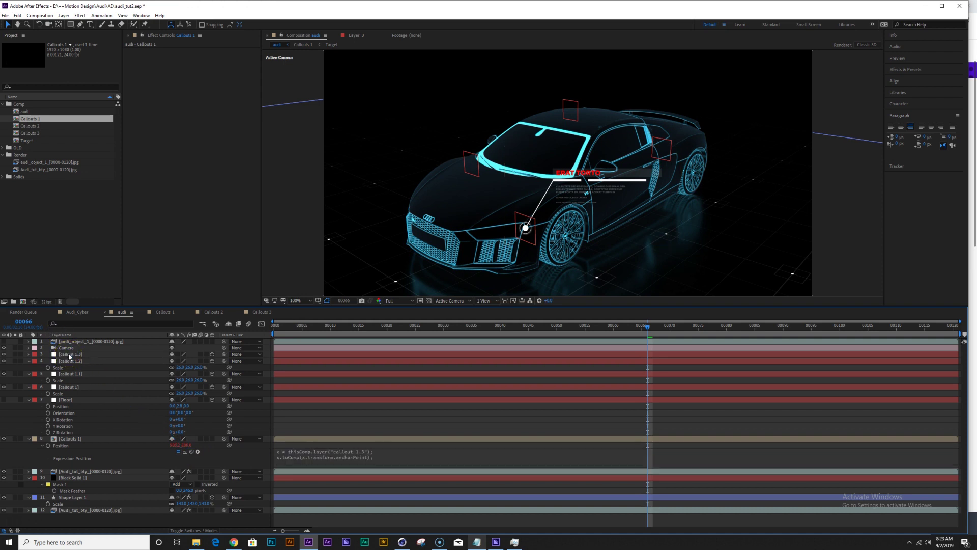
At frame 19, duplicate the Callouts 1 layer and replace the copy's source with the Callouts 3 composition.
{"action": "key", "text": "comma"}
{"action": "key", "text": "period"}
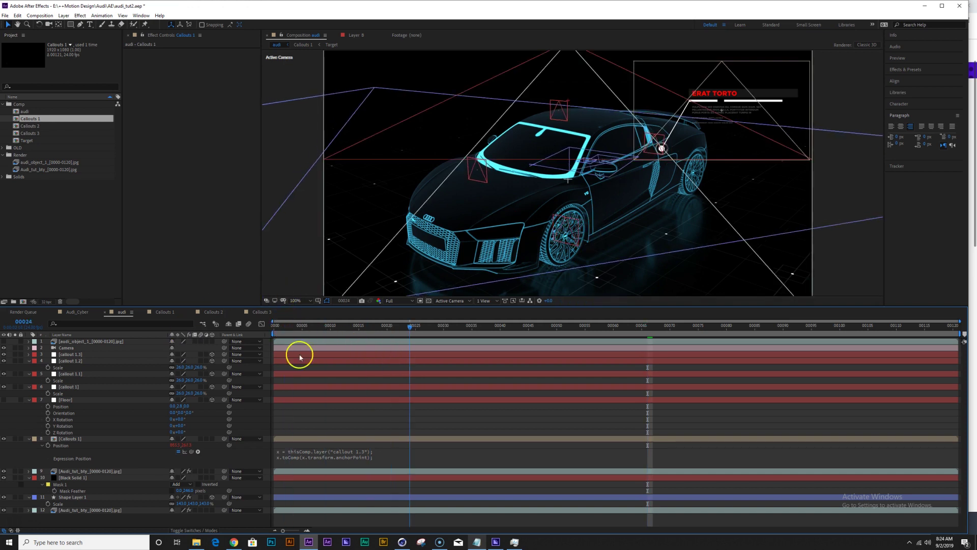
{"action": "left_click_drag", "start_coordinate": [410, 359], "coordinate": [381, 360]}
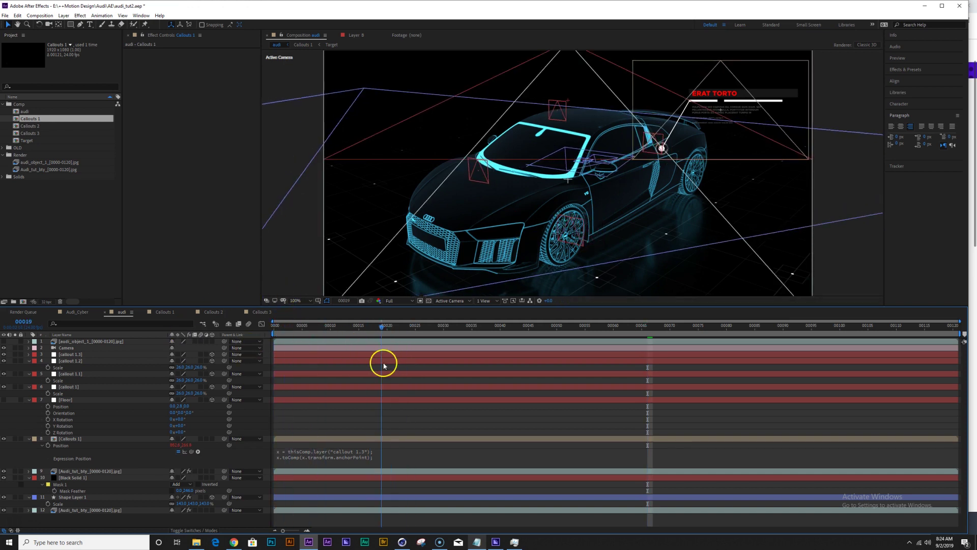
{"action": "left_click", "coordinate": [82, 438]}
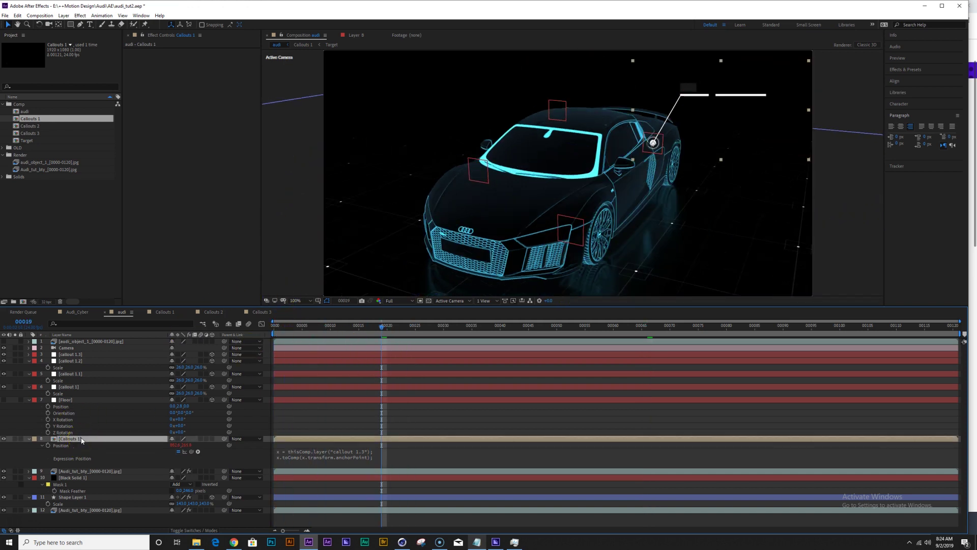
{"action": "key", "text": "ctrl+d"}
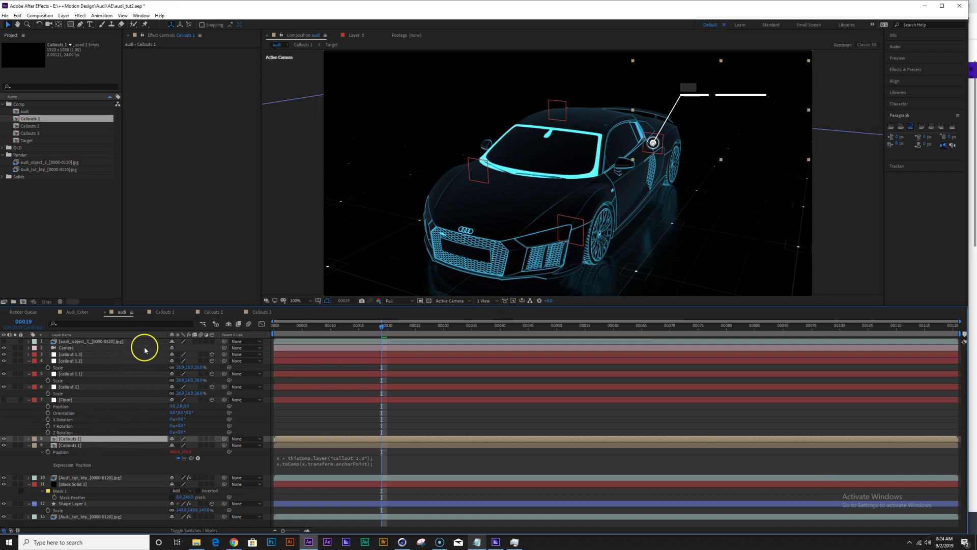
{"action": "key", "text": "e"}
{"action": "key", "text": "e"}
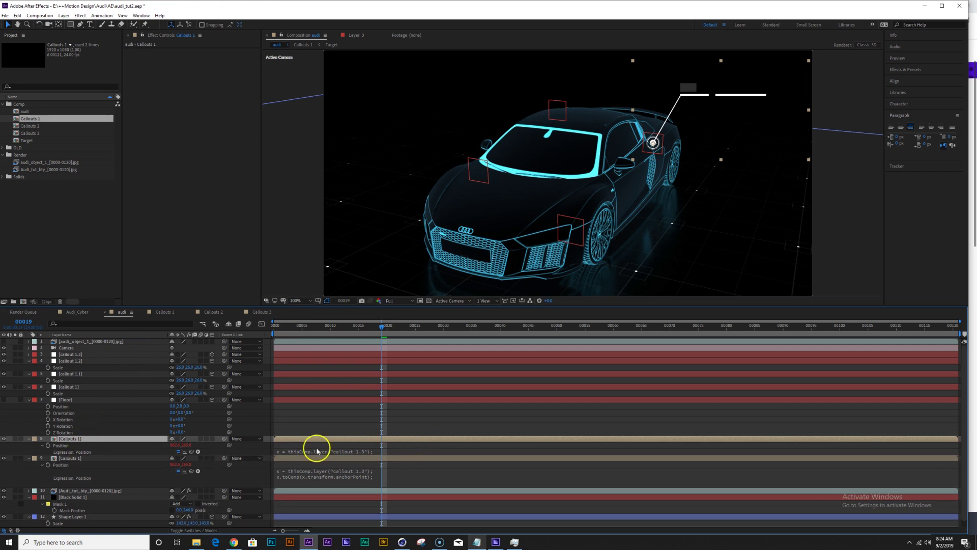
{"action": "left_click_drag", "start_coordinate": [43, 132], "coordinate": [71, 439]}
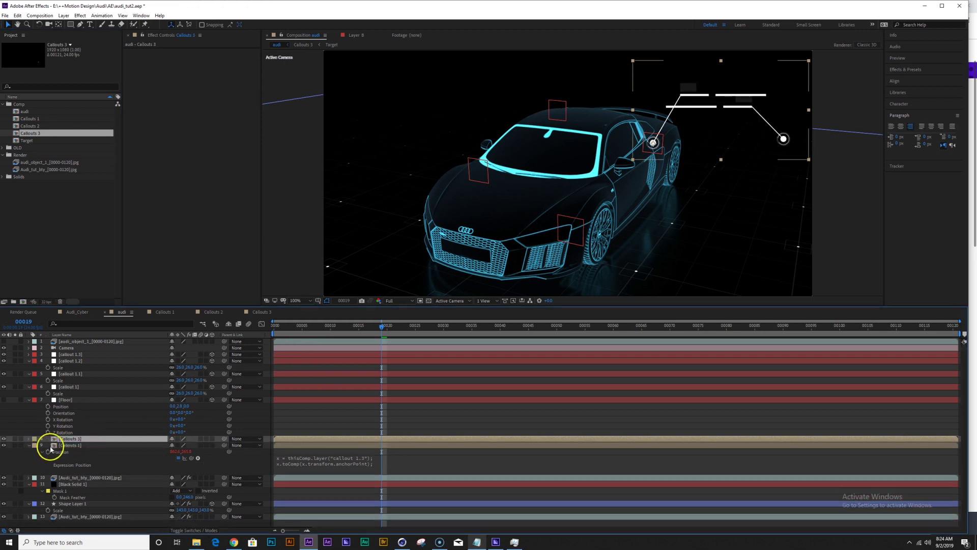
Solo the Callouts 3 layer, move its anchor point onto the centre of its target circle, and unsolo it.
{"action": "key", "text": "a"}
{"action": "left_click_drag", "start_coordinate": [174, 445], "coordinate": [554, 429]}
{"action": "left_click", "coordinate": [16, 439]}
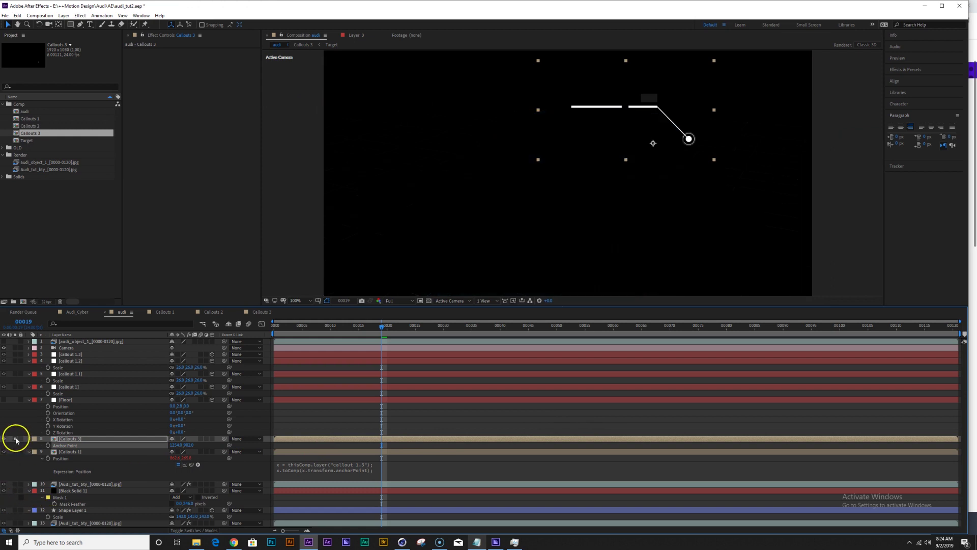
{"action": "left_click_drag", "start_coordinate": [178, 444], "coordinate": [330, 448]}
{"action": "left_click_drag", "start_coordinate": [195, 454], "coordinate": [178, 437]}
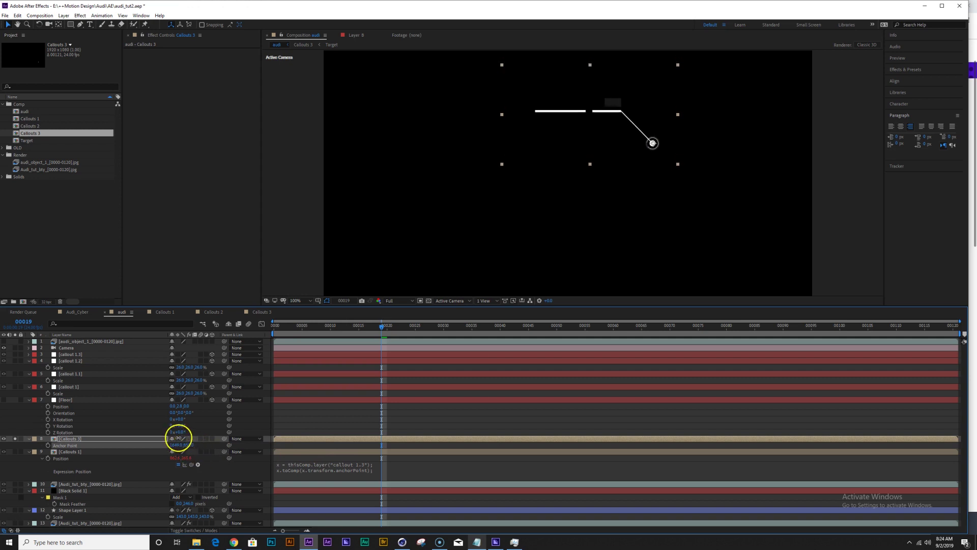
{"action": "left_click", "coordinate": [15, 438]}
Relink the layer reference in the Callouts 3 position expression to the callout 1.2 null on the car's roof.
{"action": "key", "text": "p"}
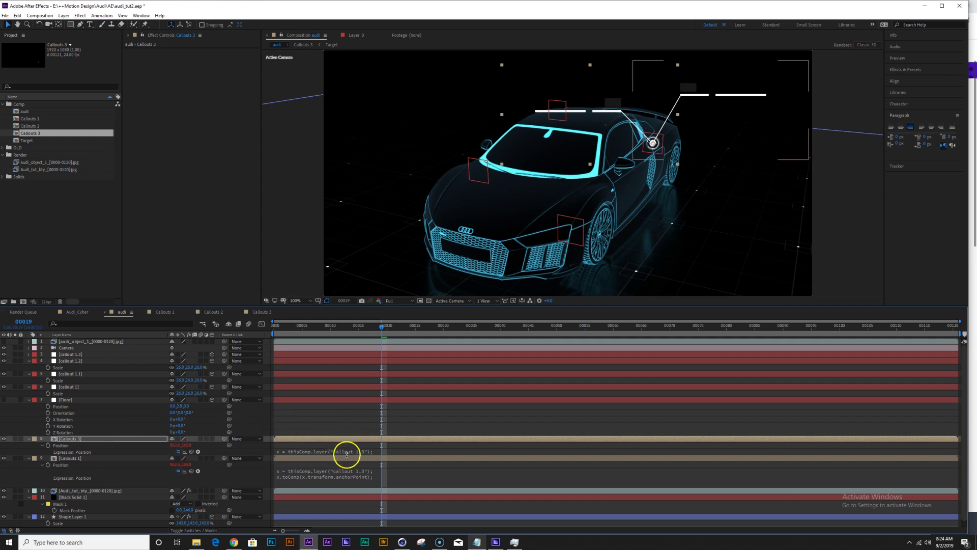
{"action": "left_click", "coordinate": [346, 452]}
{"action": "left_click", "coordinate": [383, 452]}
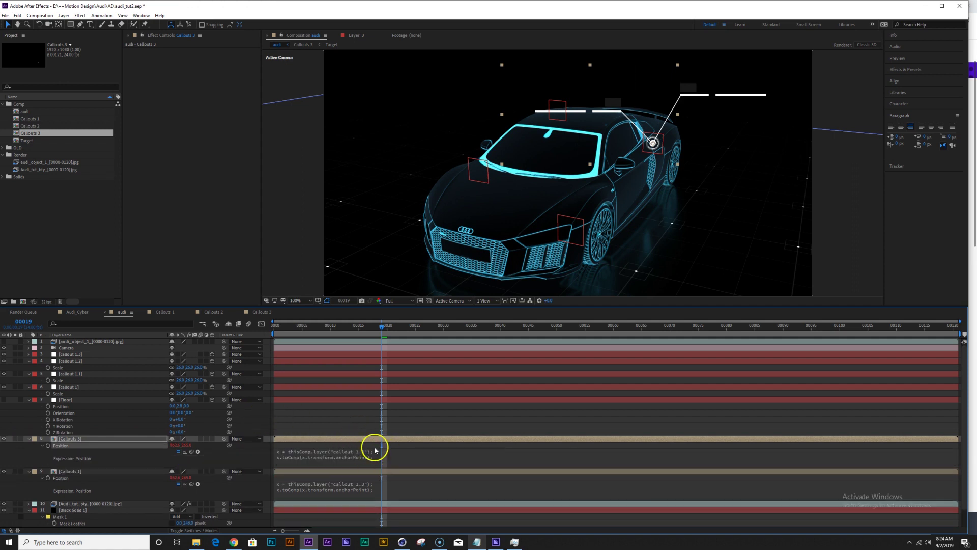
{"action": "left_click", "coordinate": [82, 360]}
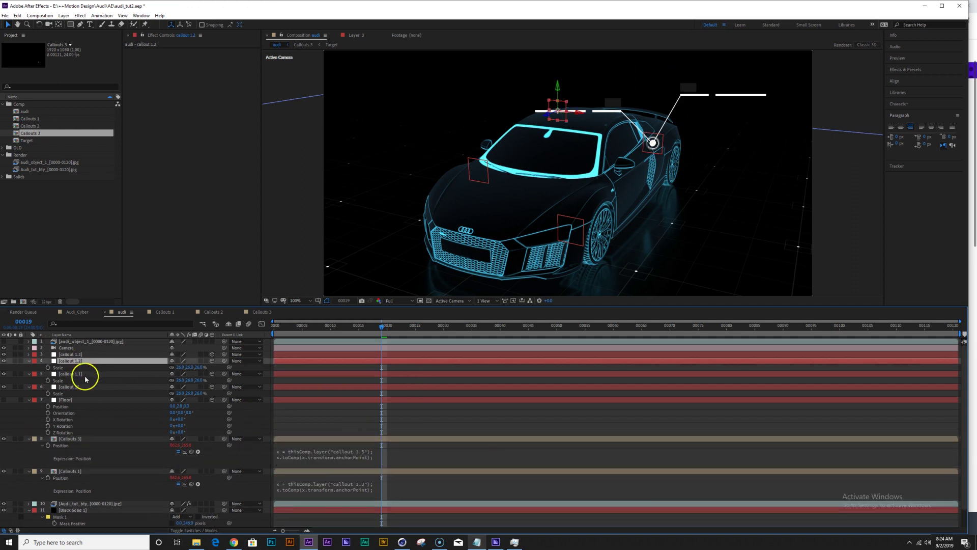
{"action": "left_click", "coordinate": [81, 373]}
{"action": "left_click", "coordinate": [79, 360]}
{"action": "left_click", "coordinate": [72, 373]}
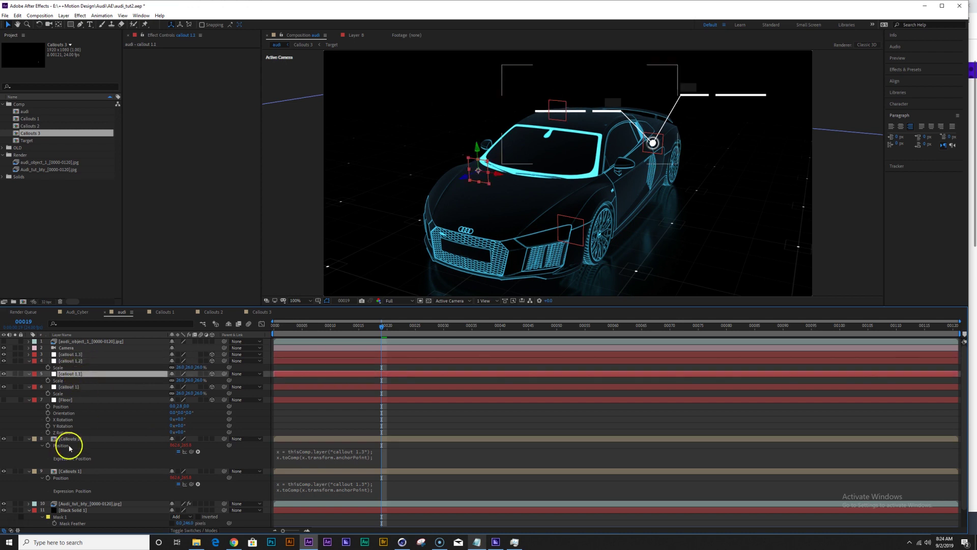
{"action": "left_click", "coordinate": [70, 433]}
{"action": "left_click", "coordinate": [356, 451]}
{"action": "left_click", "coordinate": [379, 451]}
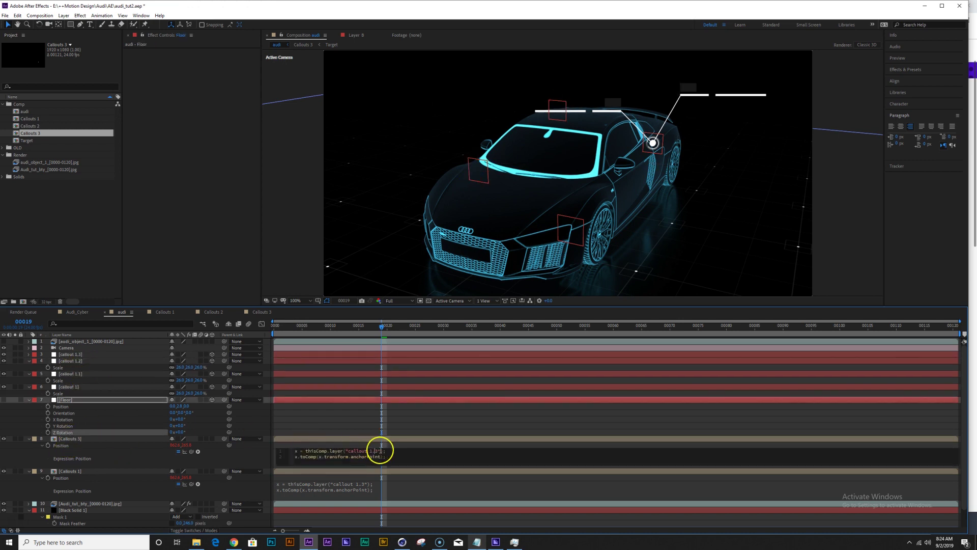
{"action": "left_click_drag", "start_coordinate": [381, 451], "coordinate": [305, 452]}
{"action": "key", "text": "BackSpace"}
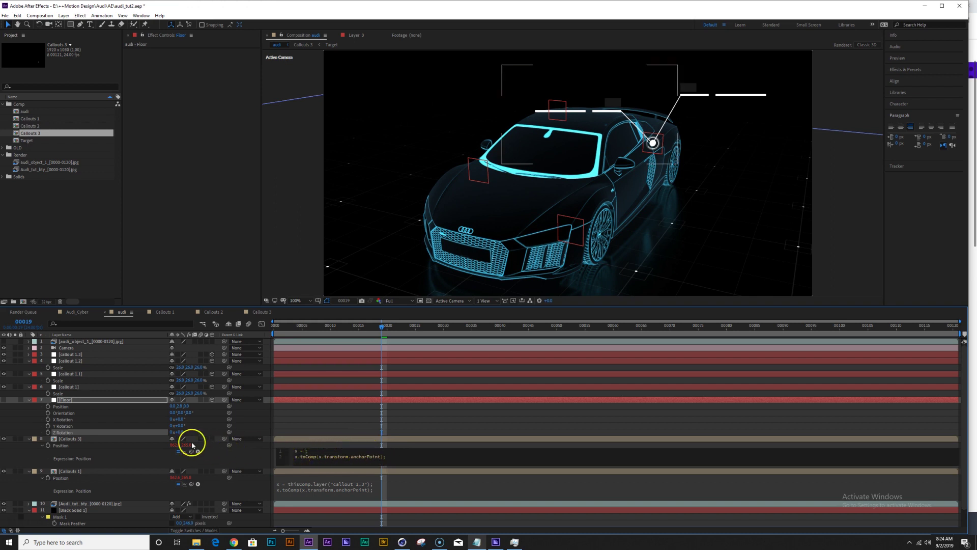
{"action": "left_click_drag", "start_coordinate": [193, 451], "coordinate": [79, 362]}
{"action": "left_click", "coordinate": [82, 354]}
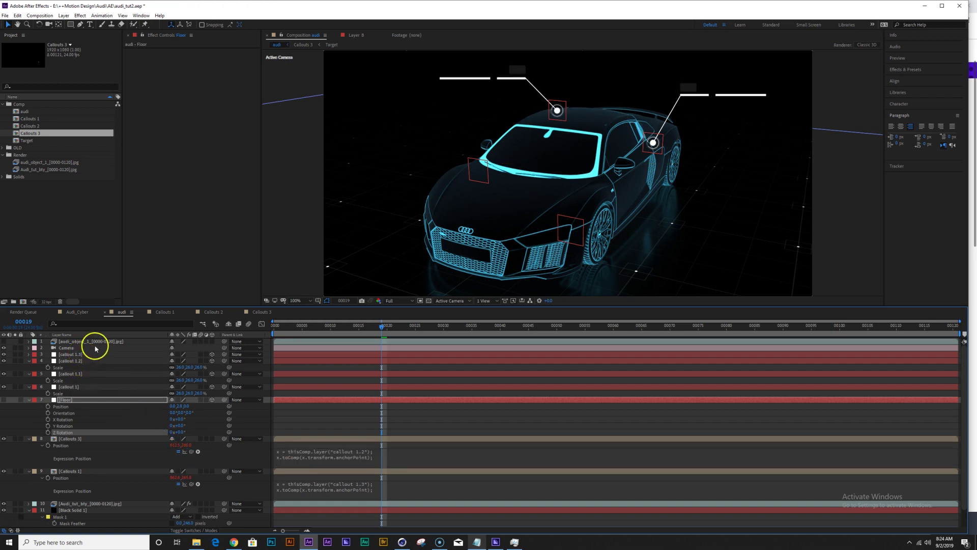
Duplicate the Callouts 3 layer and relink the copy's position expression to the callout 1.1 null.
{"action": "left_click", "coordinate": [66, 438]}
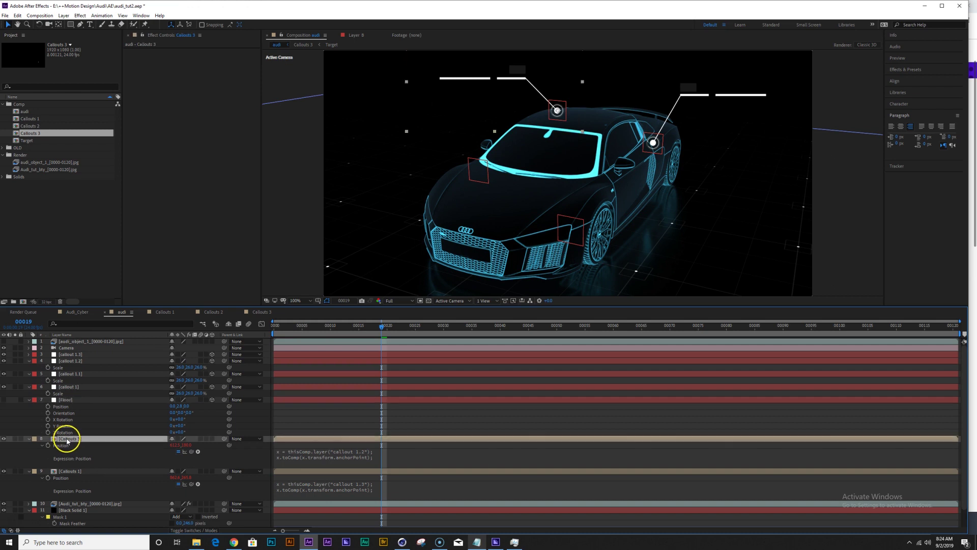
{"action": "key", "text": "ctrl+d"}
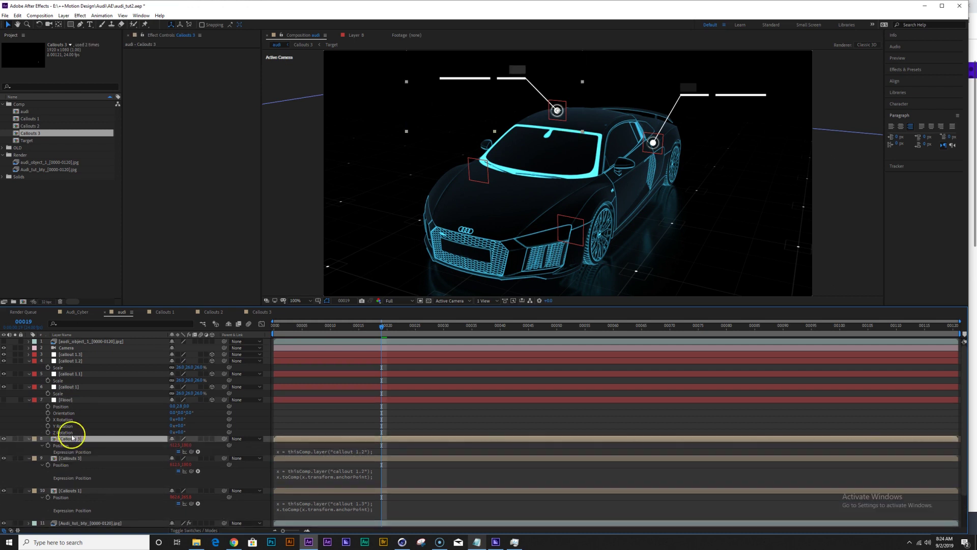
{"action": "key", "text": "e"}
{"action": "key", "text": "e"}
{"action": "left_click", "coordinate": [344, 451]}
{"action": "left_click", "coordinate": [346, 452]}
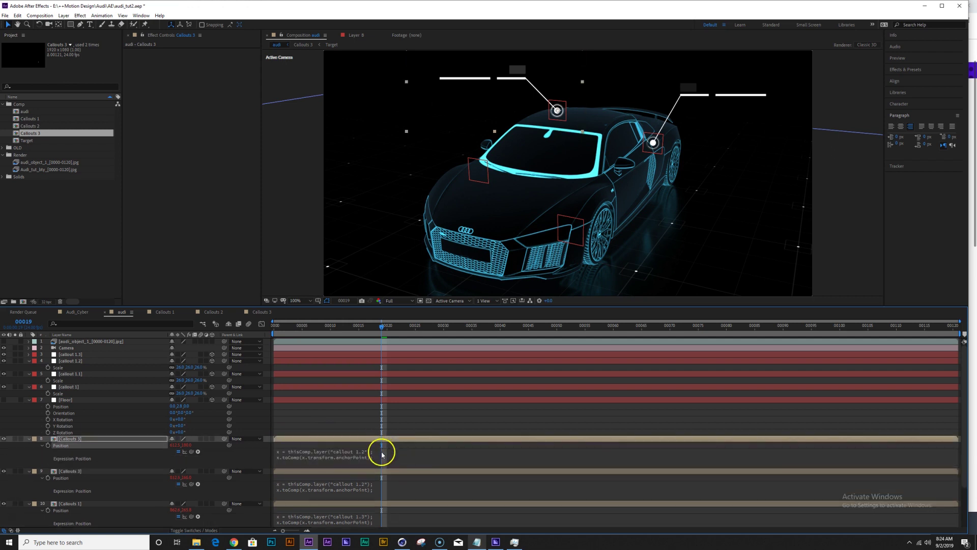
{"action": "left_click", "coordinate": [382, 452]}
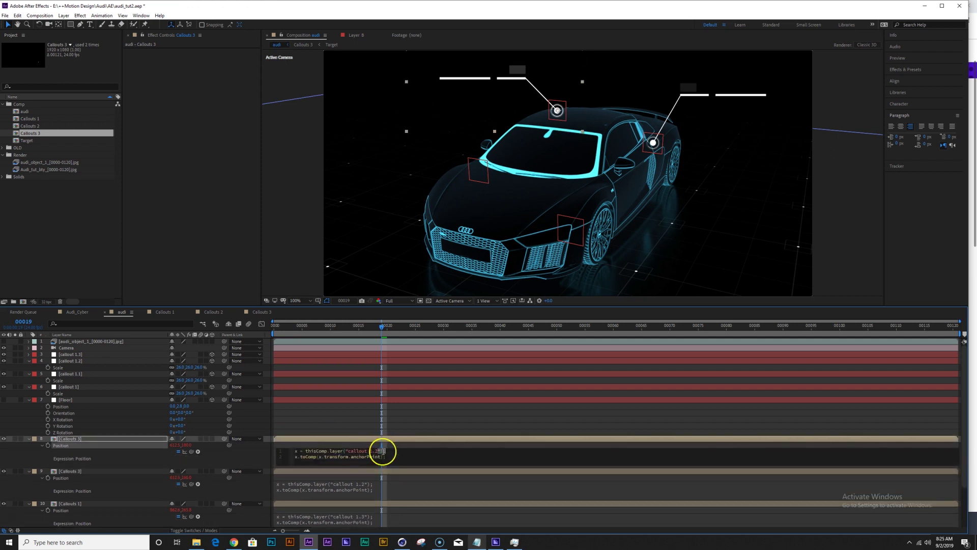
{"action": "left_click_drag", "start_coordinate": [383, 451], "coordinate": [309, 451]}
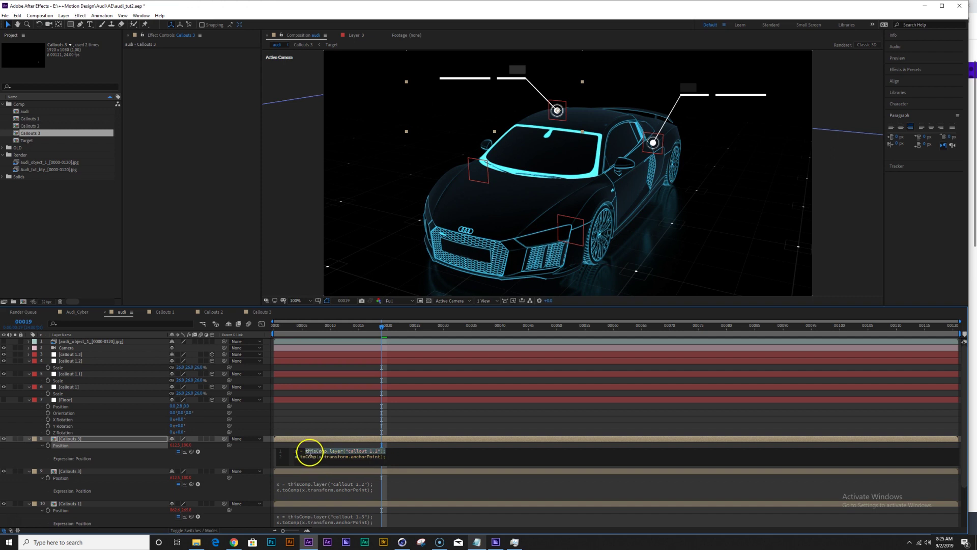
{"action": "key", "text": "BackSpace"}
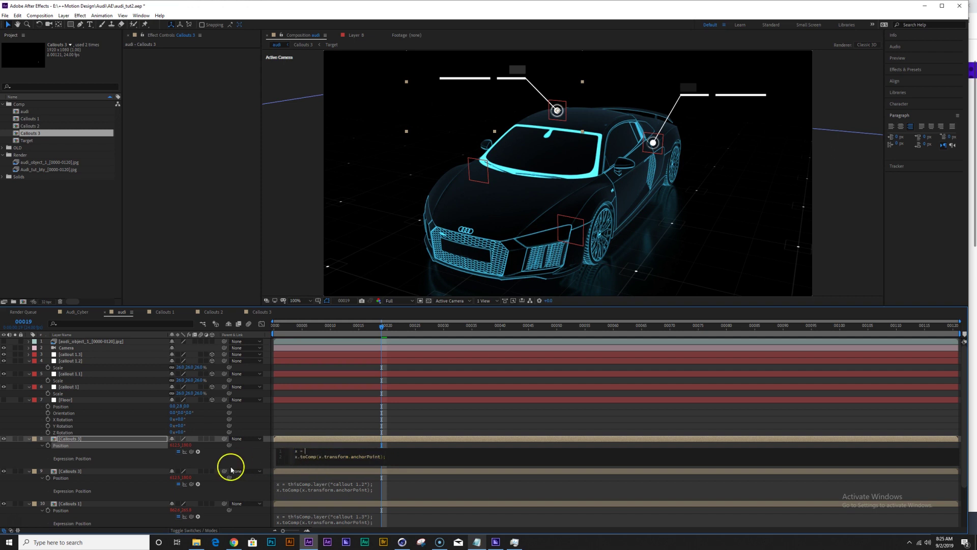
{"action": "left_click_drag", "start_coordinate": [197, 451], "coordinate": [81, 374]}
{"action": "key", "text": "KP_Enter"}
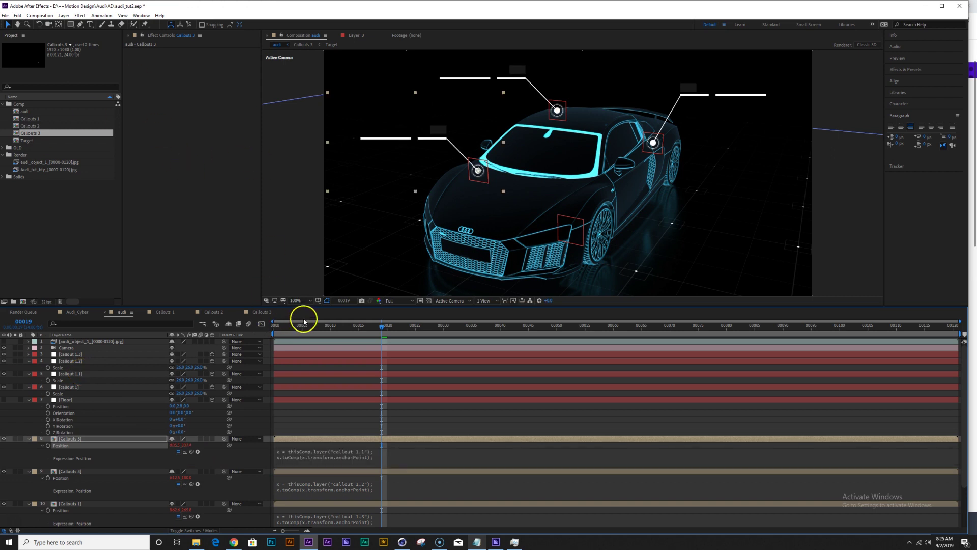
At frame 32, duplicate the topmost Callouts 3 layer, replace the copy's source with the Callouts 2 composition, and solo it.
{"action": "left_click", "coordinate": [455, 325]}
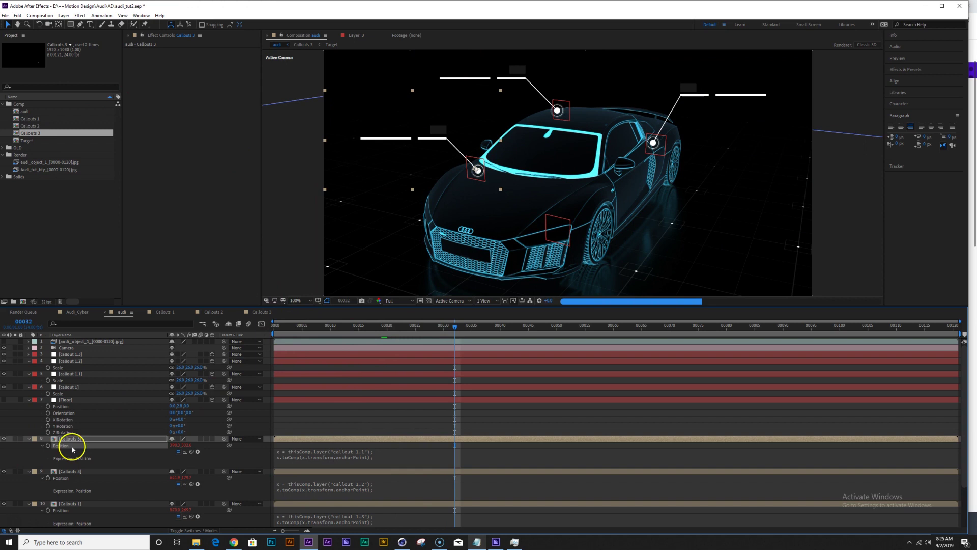
{"action": "key", "text": "ctrl+d"}
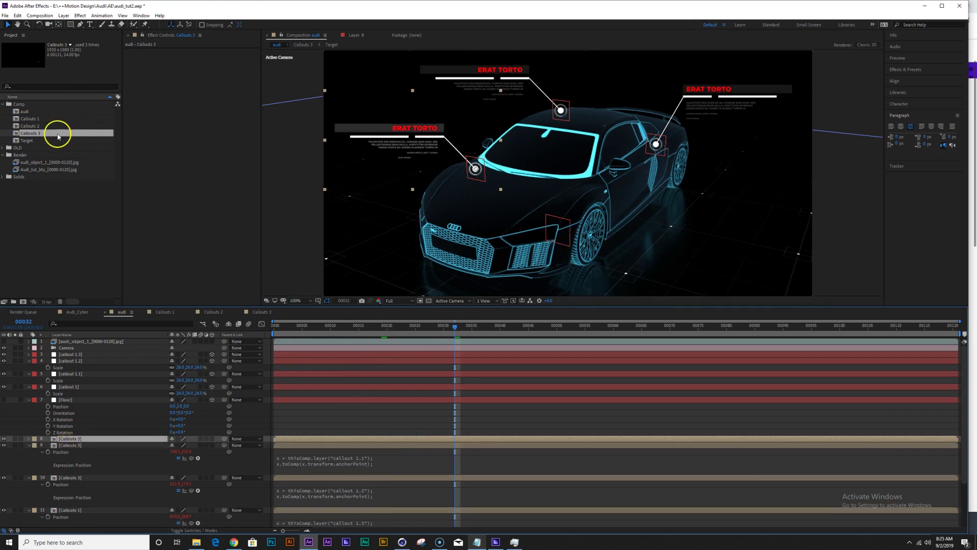
{"action": "left_click", "coordinate": [42, 127]}
{"action": "key", "text": "Return"}
{"action": "left_click_drag", "start_coordinate": [35, 129], "coordinate": [87, 438]}
{"action": "left_click", "coordinate": [15, 438]}
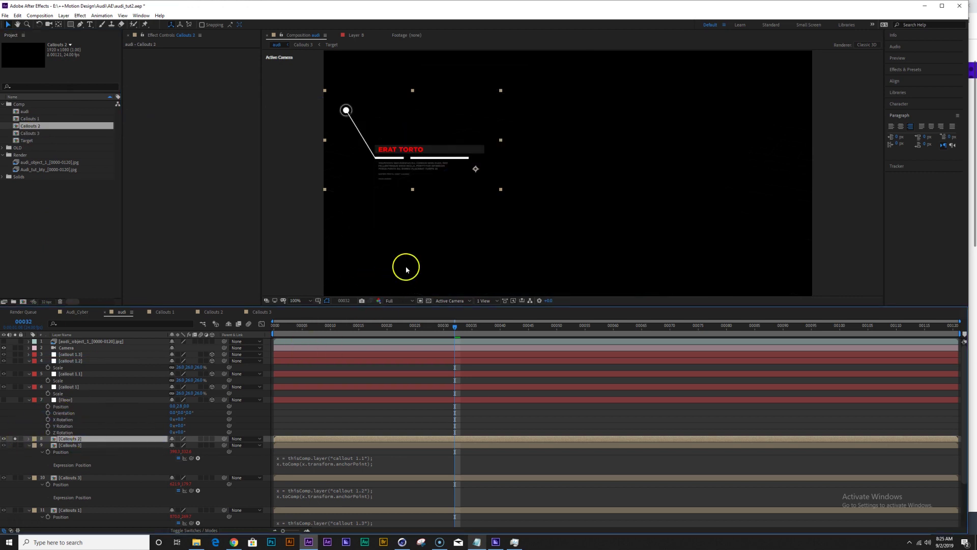
Move the Callouts 2 layer's anchor point onto the centre of its target circle and unsolo the layer.
{"action": "key", "text": "a"}
{"action": "left_click_drag", "start_coordinate": [177, 446], "coordinate": [11, 441]}
{"action": "left_click_drag", "start_coordinate": [177, 445], "coordinate": [48, 450]}
{"action": "left_click_drag", "start_coordinate": [179, 446], "coordinate": [10, 403]}
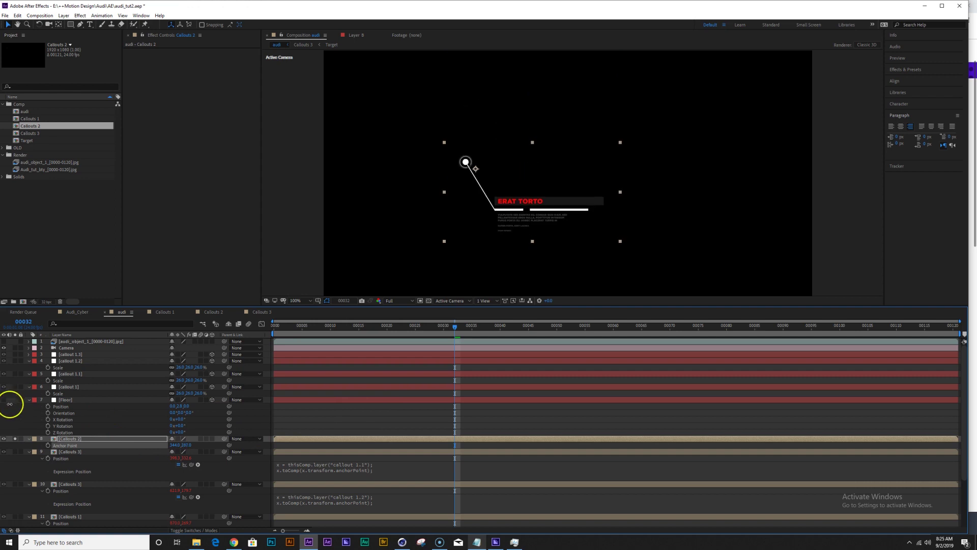
{"action": "left_click_drag", "start_coordinate": [179, 447], "coordinate": [152, 447]}
{"action": "mouse_move", "coordinate": [173, 445]}
{"action": "left_mouse_down"}
{"action": "mouse_move", "coordinate": [153, 438]}
{"action": "mouse_move", "coordinate": [170, 434]}
{"action": "left_mouse_up"}
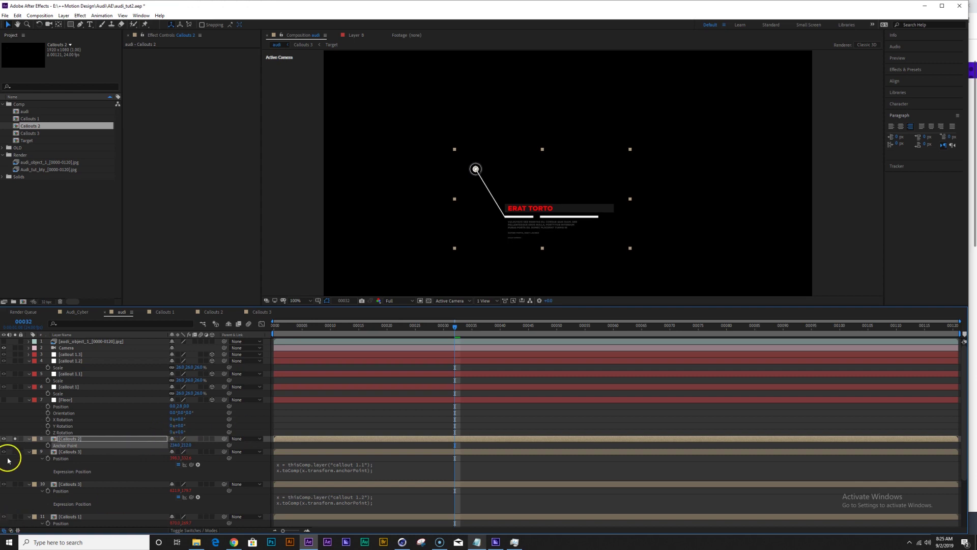
{"action": "left_click", "coordinate": [17, 438]}
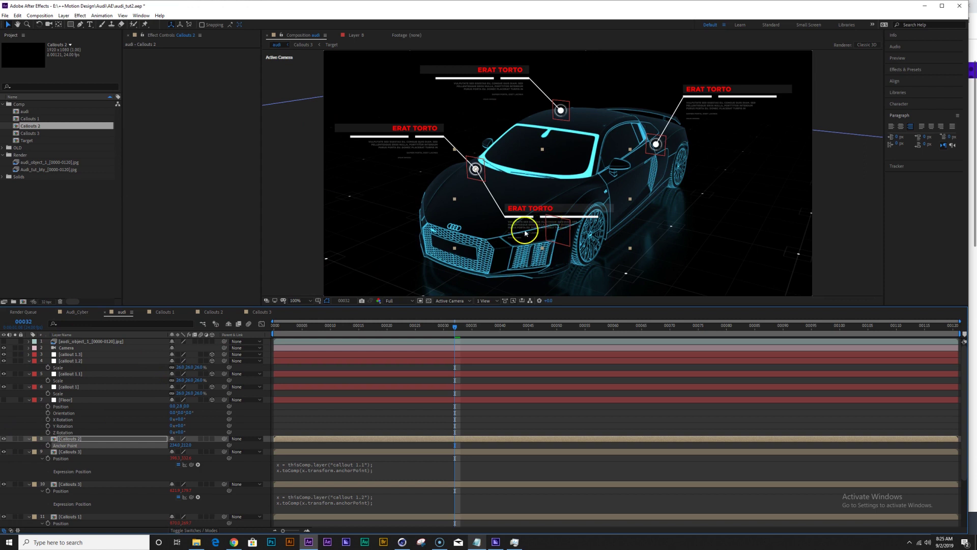
Paste the position expression onto the Callouts 2 layer and relink its layer reference to the callout 1 null.
{"action": "left_click", "coordinate": [70, 387]}
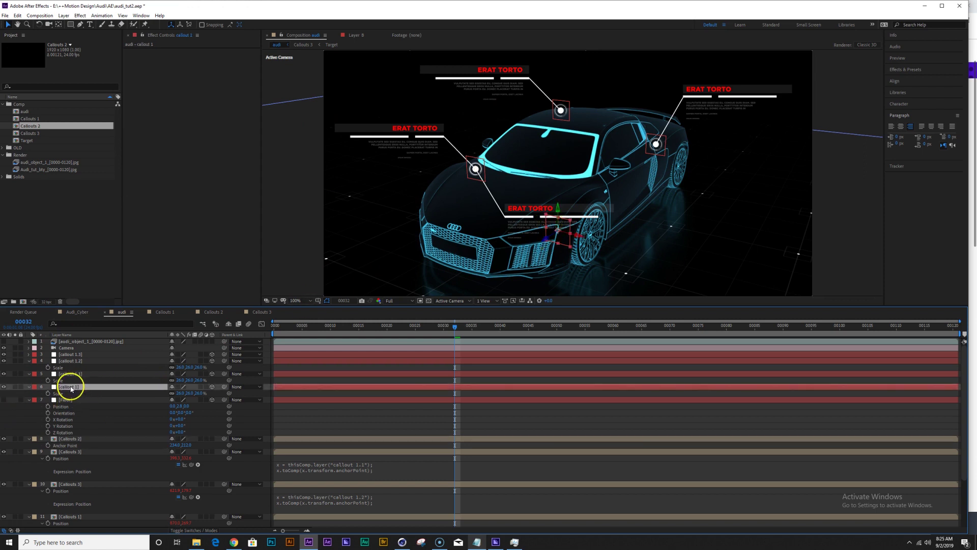
{"action": "left_click", "coordinate": [70, 438]}
{"action": "key", "text": "ctrl+v"}
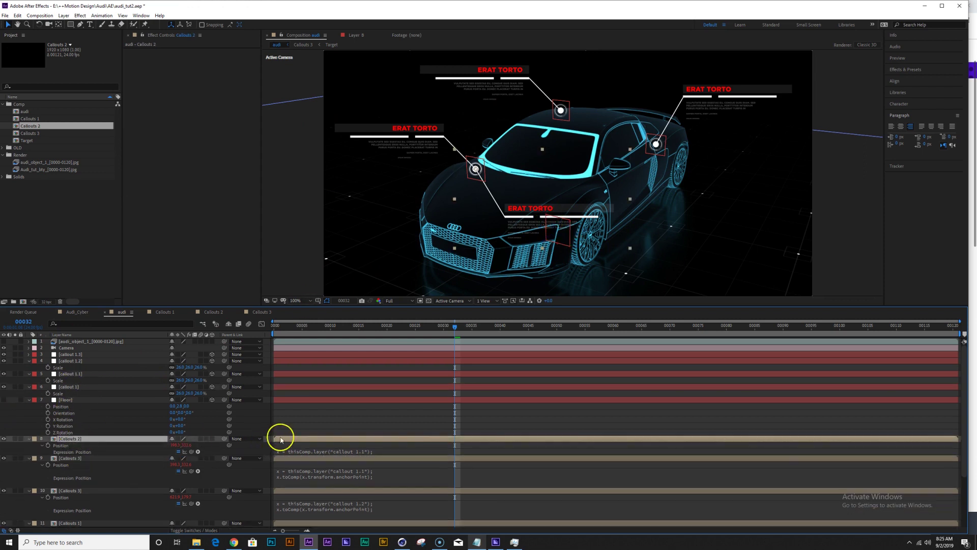
{"action": "left_click", "coordinate": [338, 452]}
{"action": "left_click_drag", "start_coordinate": [380, 452], "coordinate": [306, 450]}
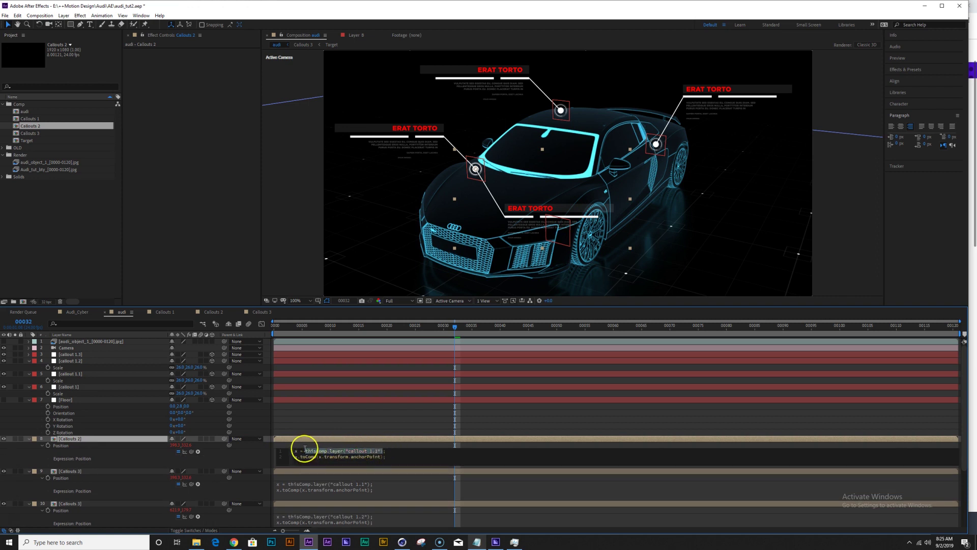
{"action": "key", "text": "BackSpace"}
{"action": "left_click_drag", "start_coordinate": [193, 452], "coordinate": [71, 386]}
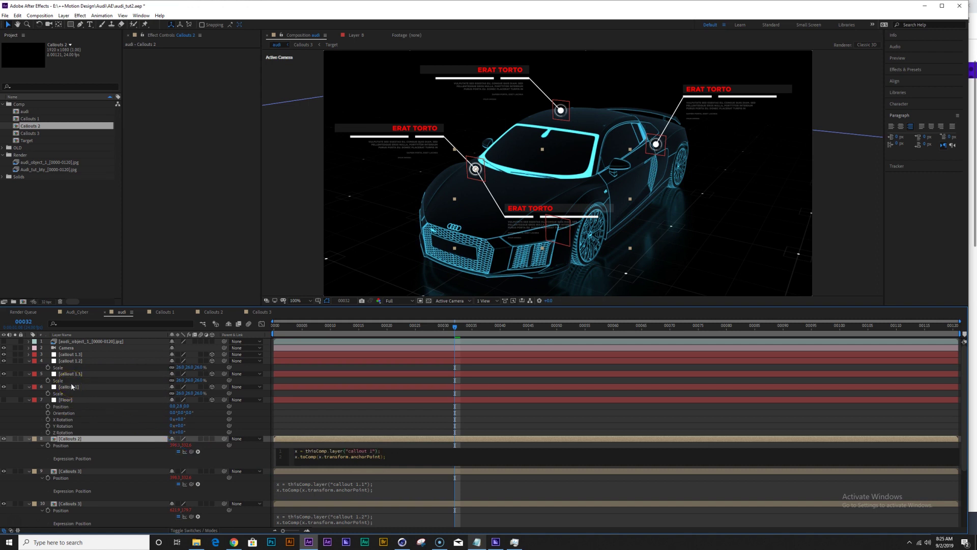
In the Callouts 2 composition, move null B slightly down and to the right, and return to the audi composition.
{"action": "scroll", "coordinate": [563, 175], "scroll_direction": "down", "scroll_amount": 3}
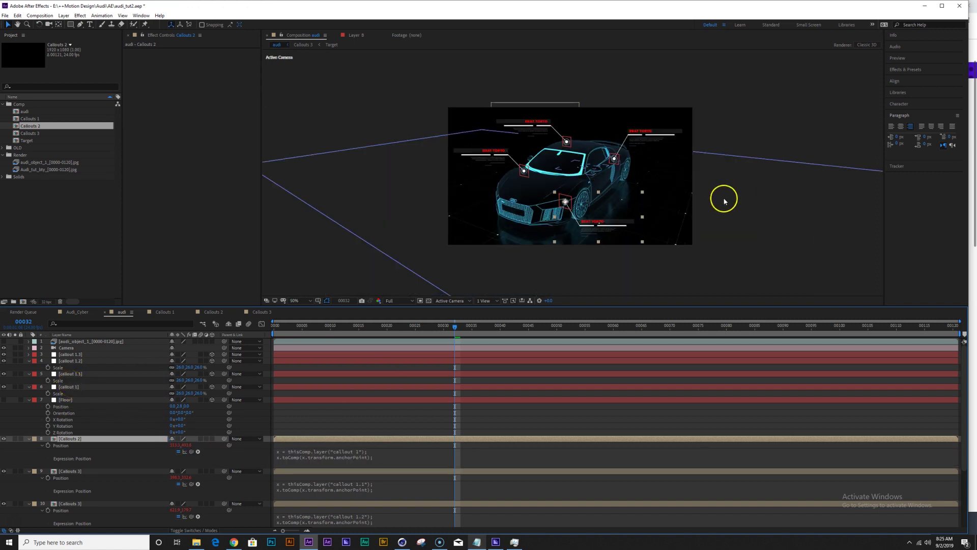
{"action": "scroll", "coordinate": [667, 172], "scroll_direction": "up", "scroll_amount": 2}
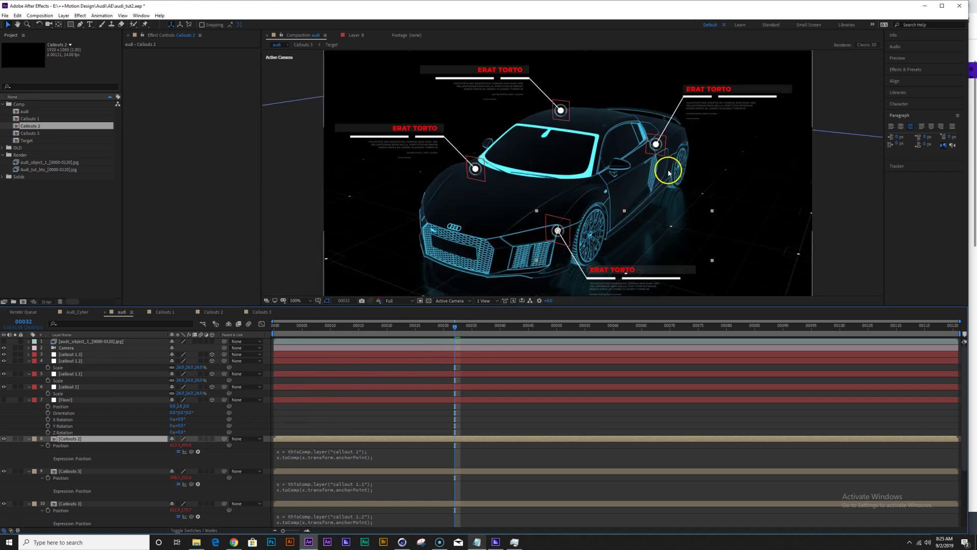
{"action": "left_click_drag", "start_coordinate": [682, 132], "coordinate": [647, 92]}
{"action": "key", "text": "v"}
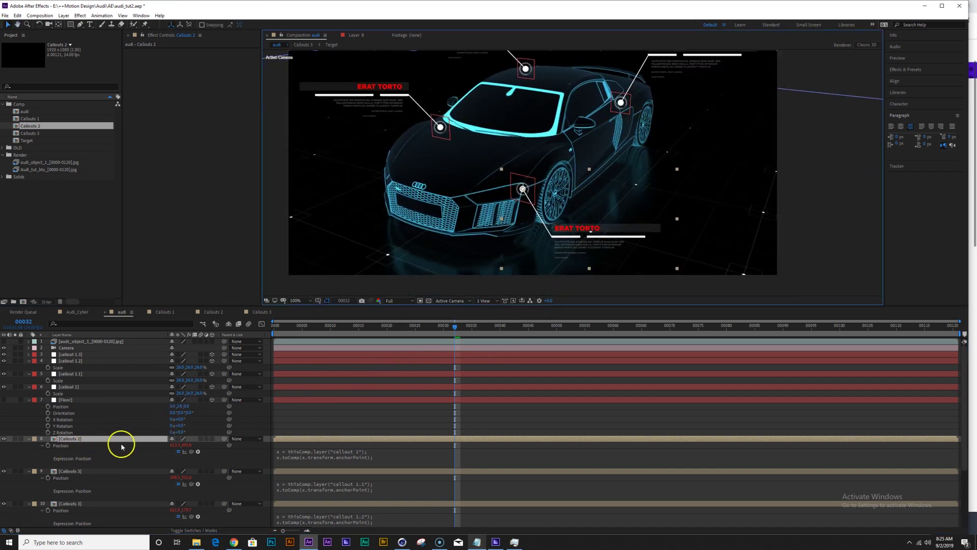
{"action": "double_click", "coordinate": [74, 438]}
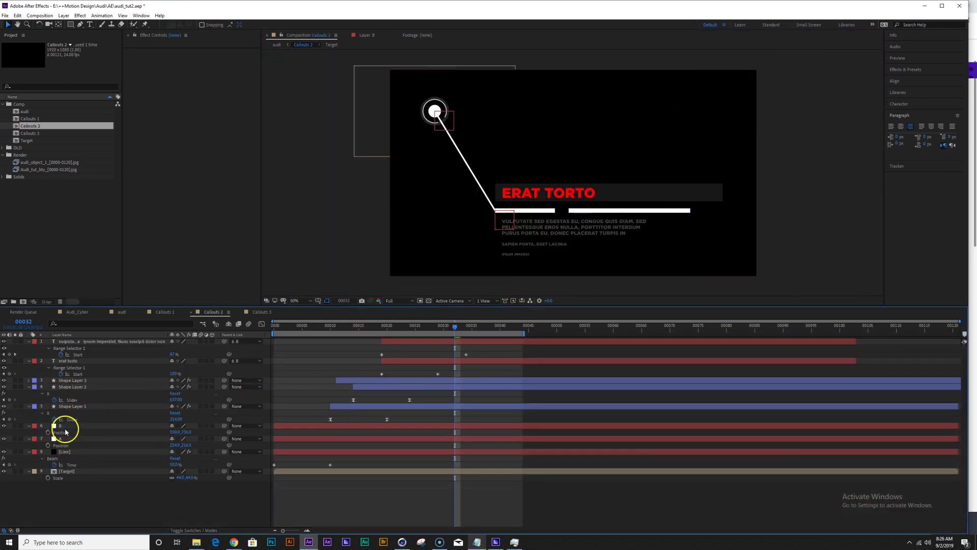
{"action": "left_click", "coordinate": [66, 431]}
{"action": "left_click_drag", "start_coordinate": [499, 227], "coordinate": [511, 237]}
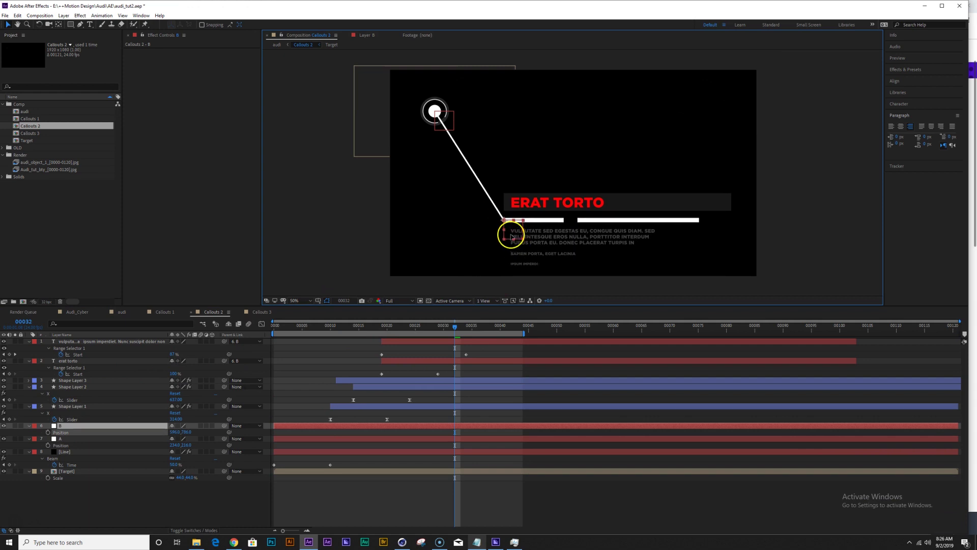
{"action": "key", "text": "Tab"}
{"action": "left_click", "coordinate": [476, 241]}
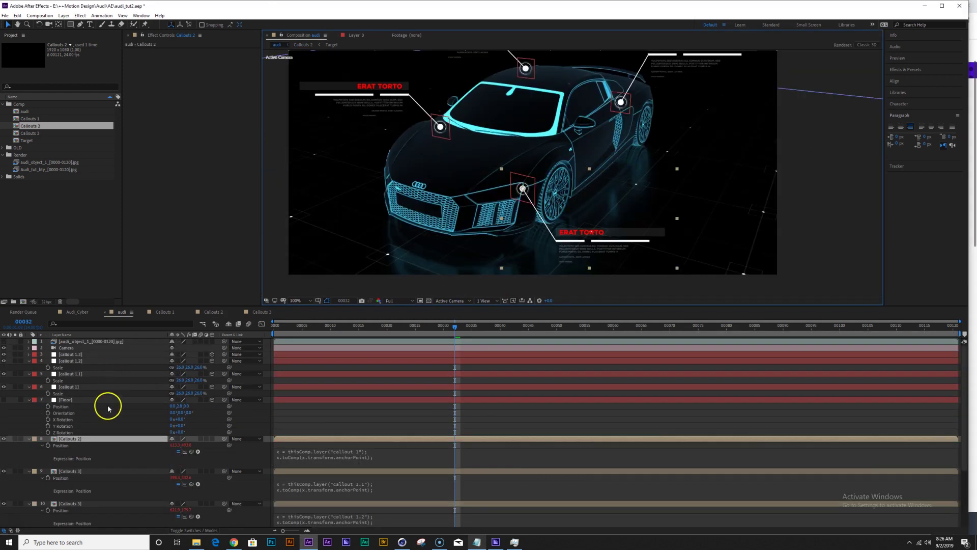
Scale the Callouts 3 layer on the car's roof down to about 16%.
{"action": "left_click", "coordinate": [75, 374]}
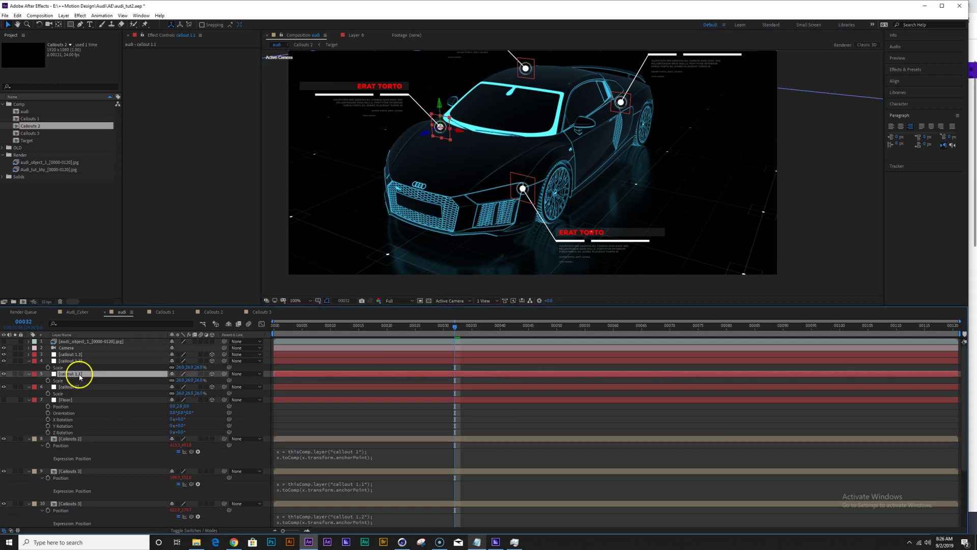
{"action": "left_click", "coordinate": [425, 137]}
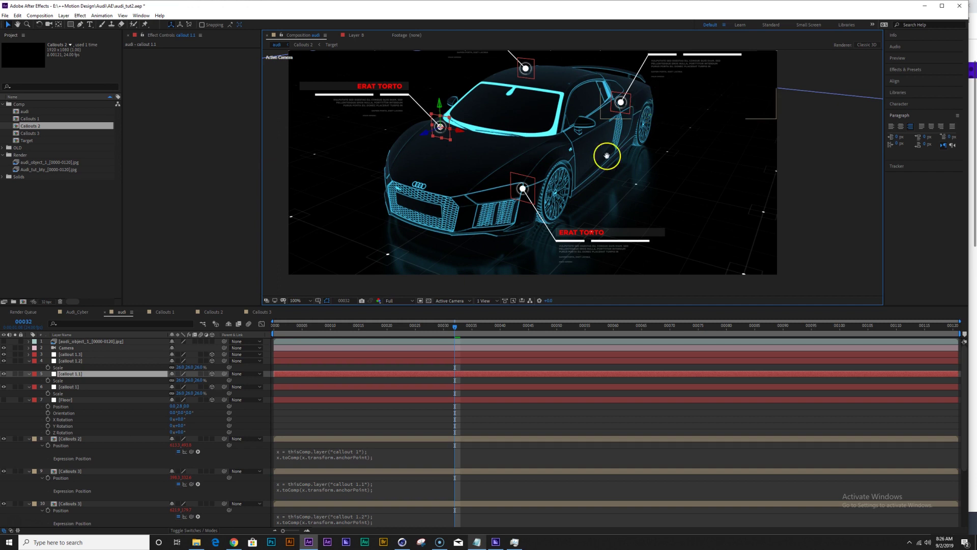
{"action": "left_click", "coordinate": [386, 117]}
{"action": "key", "text": "s"}
{"action": "left_click_drag", "start_coordinate": [182, 510], "coordinate": [184, 508]}
Scale the Callouts 3 layer attached to the callout 1.1 null down to about 16.2%.
{"action": "left_click", "coordinate": [305, 185]}
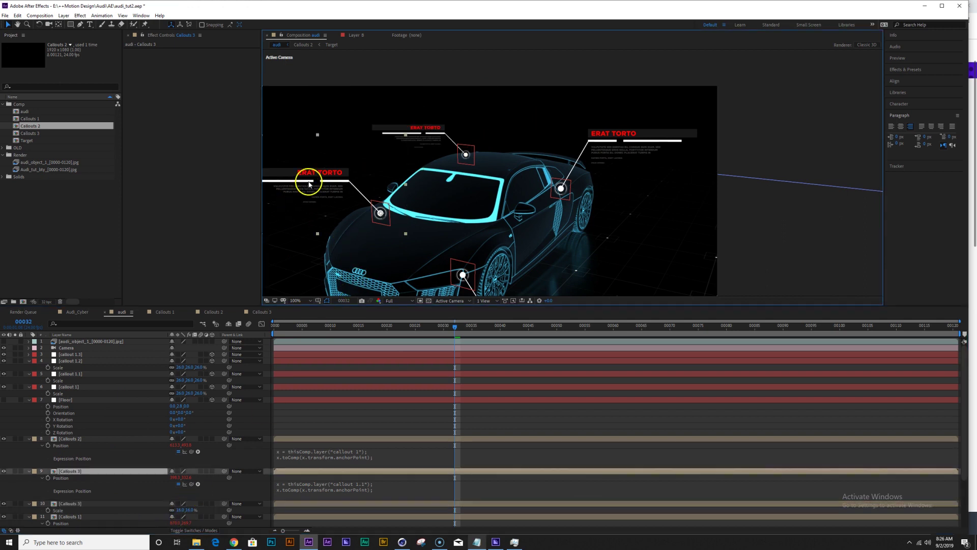
{"action": "scroll", "coordinate": [427, 183], "scroll_direction": "down", "scroll_amount": 2}
{"action": "key", "text": "p"}
{"action": "key", "text": "s"}
{"action": "left_click_drag", "start_coordinate": [184, 478], "coordinate": [146, 485]}
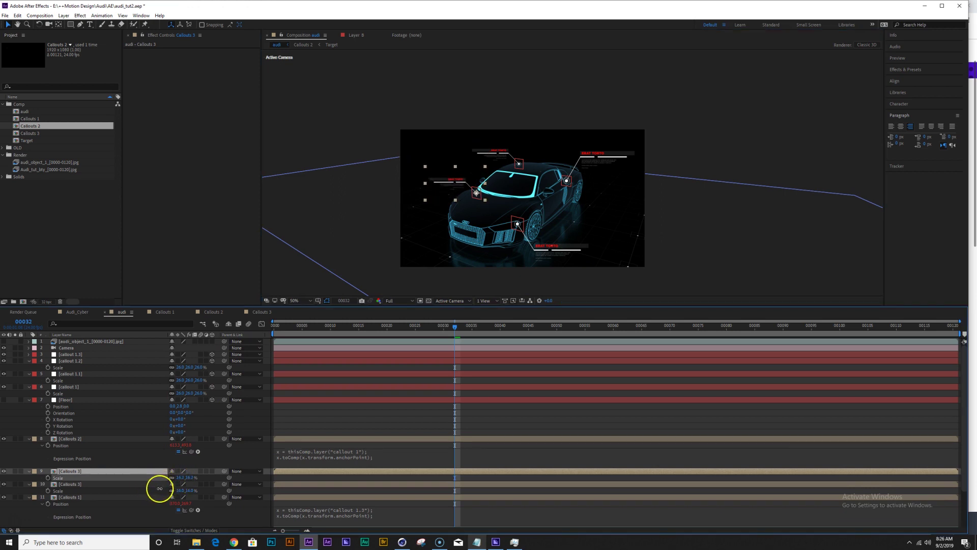
Scale the Callouts 1 layer down to about 20% and the Callouts 2 layer to about 22.9%.
{"action": "left_click", "coordinate": [604, 158]}
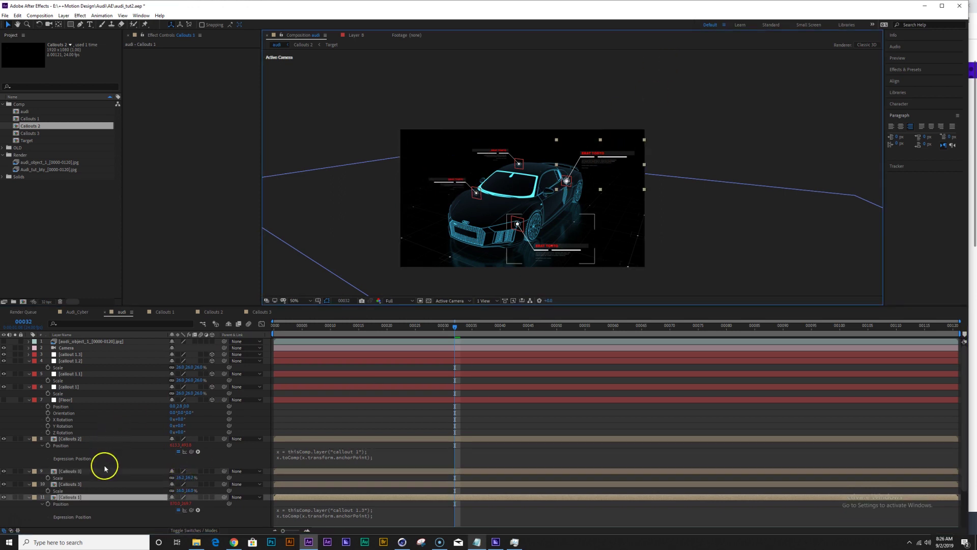
{"action": "key", "text": "s"}
{"action": "left_click_drag", "start_coordinate": [179, 503], "coordinate": [172, 507]}
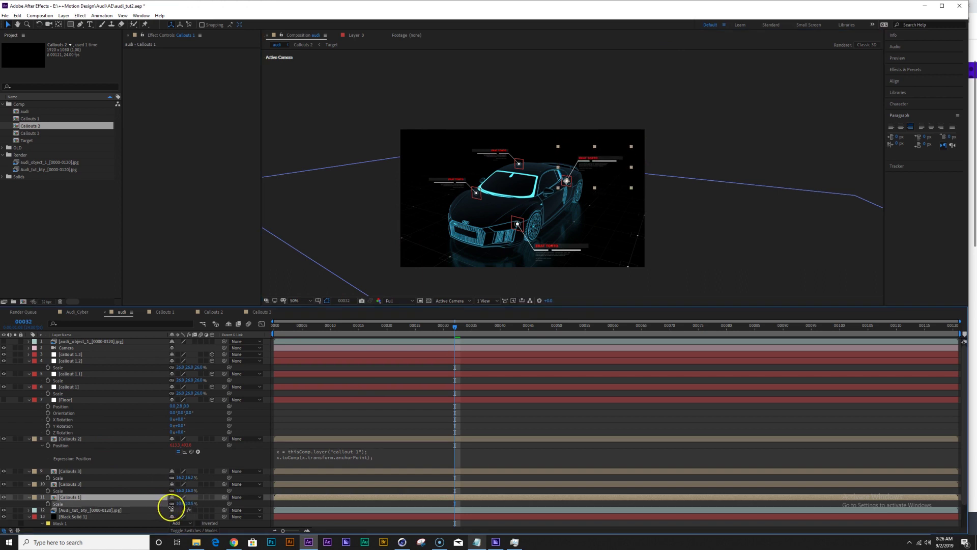
{"action": "left_click", "coordinate": [577, 252]}
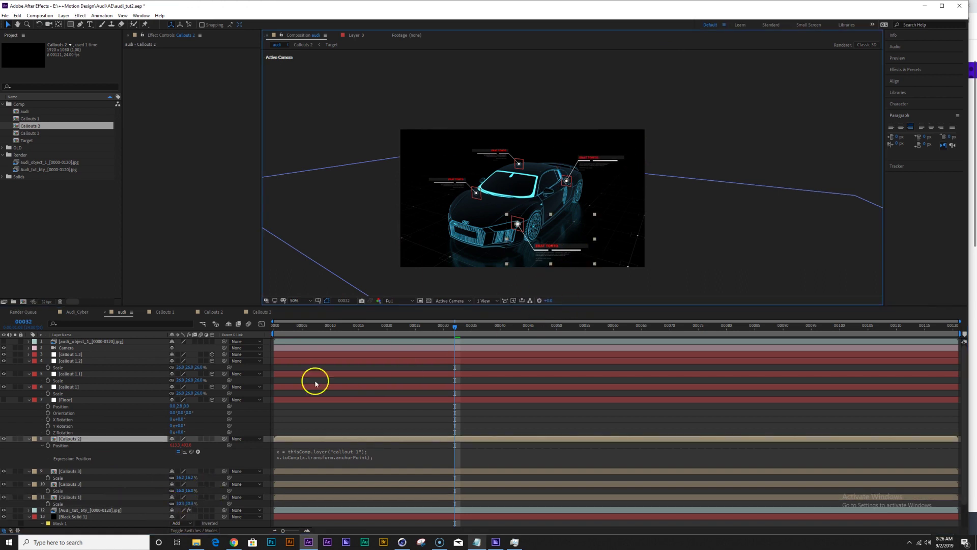
{"action": "key", "text": "s"}
{"action": "left_click_drag", "start_coordinate": [181, 446], "coordinate": [175, 433]}
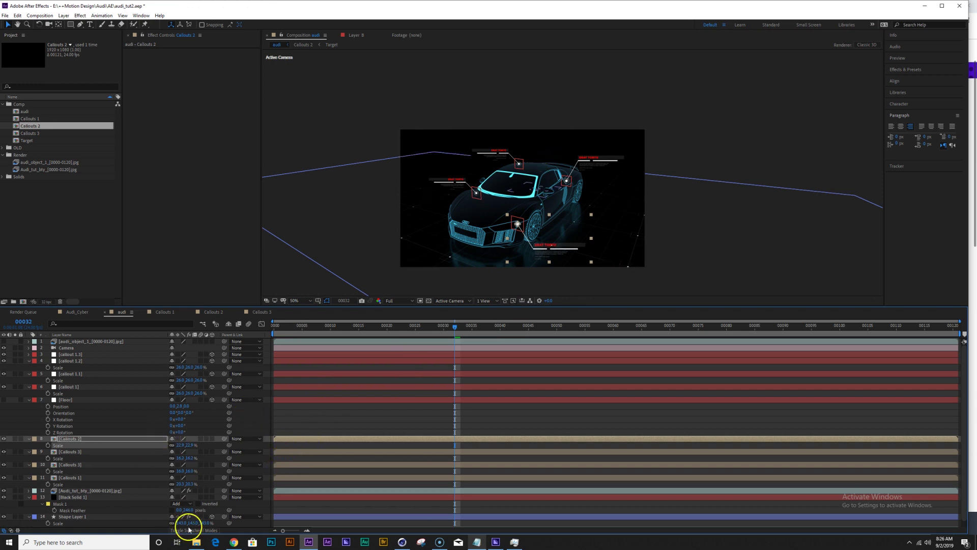
Stagger the lower three callout layers in time so they start at about frames 7, 14 and 20.
{"action": "left_click_drag", "start_coordinate": [306, 440], "coordinate": [381, 454]}
{"action": "left_click", "coordinate": [329, 471]}
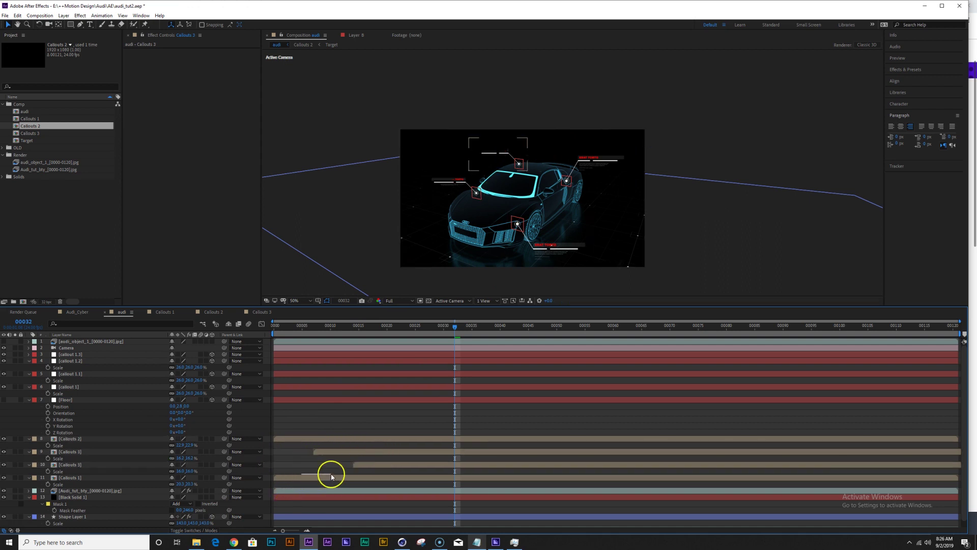
{"action": "left_click_drag", "start_coordinate": [329, 481], "coordinate": [465, 454]}
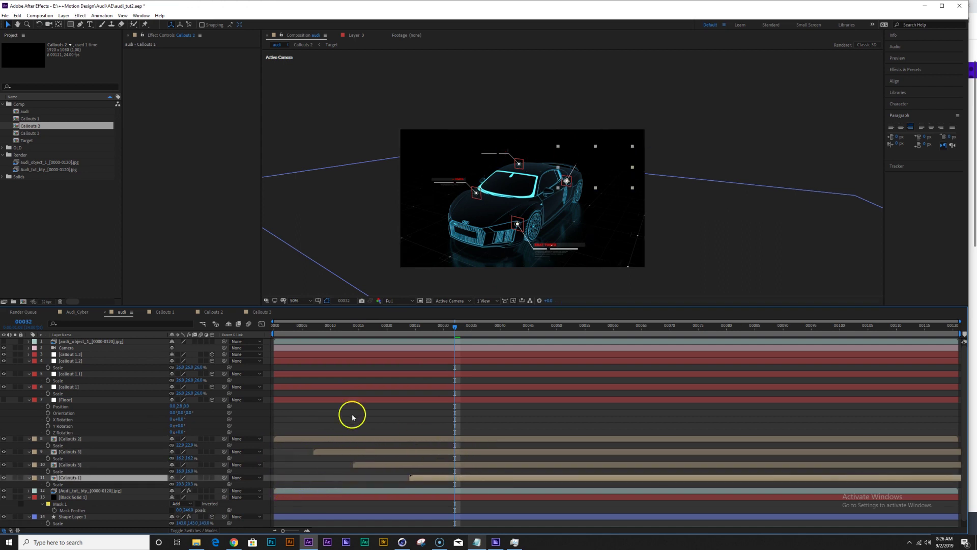
{"action": "left_click", "coordinate": [331, 327]}
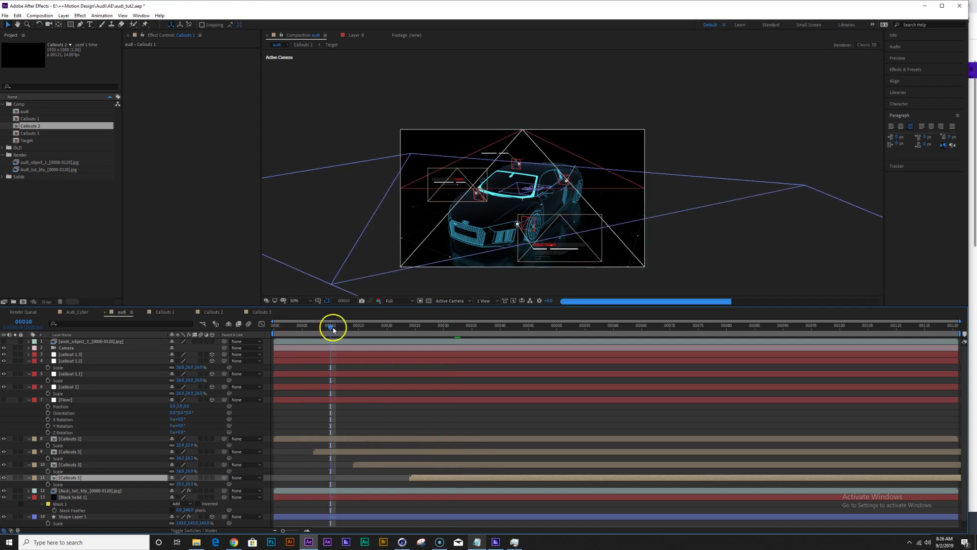
{"action": "left_click_drag", "start_coordinate": [340, 328], "coordinate": [437, 326]}
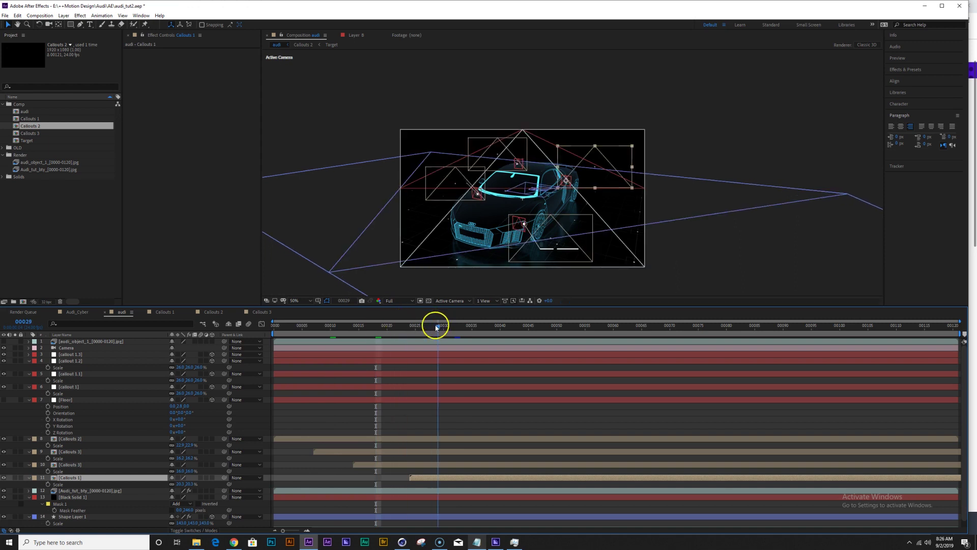
{"action": "left_click_drag", "start_coordinate": [421, 478], "coordinate": [392, 468]}
End the work area at frame 53 and preview the staggered callout animation in an enlarged composition view.
{"action": "left_click_drag", "start_coordinate": [451, 326], "coordinate": [569, 314]}
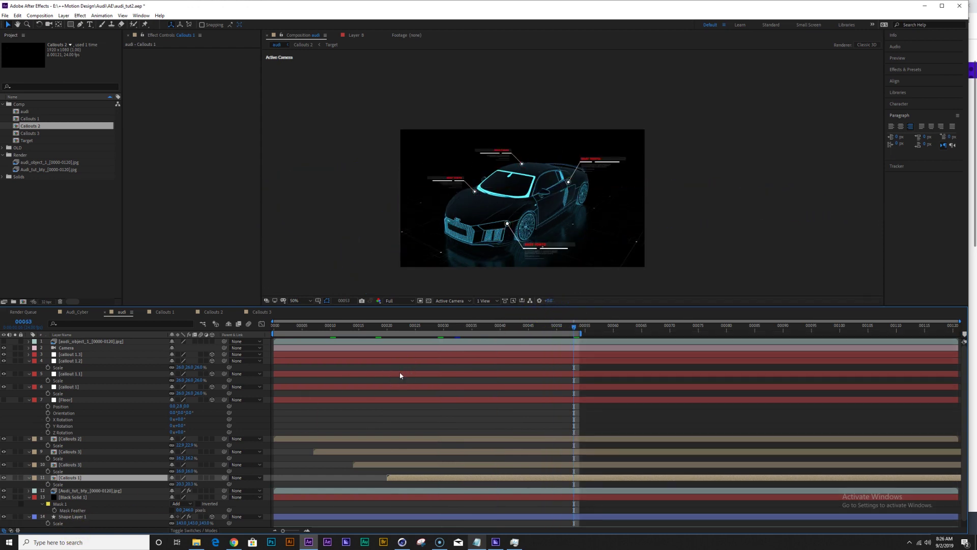
{"action": "key", "text": "space"}
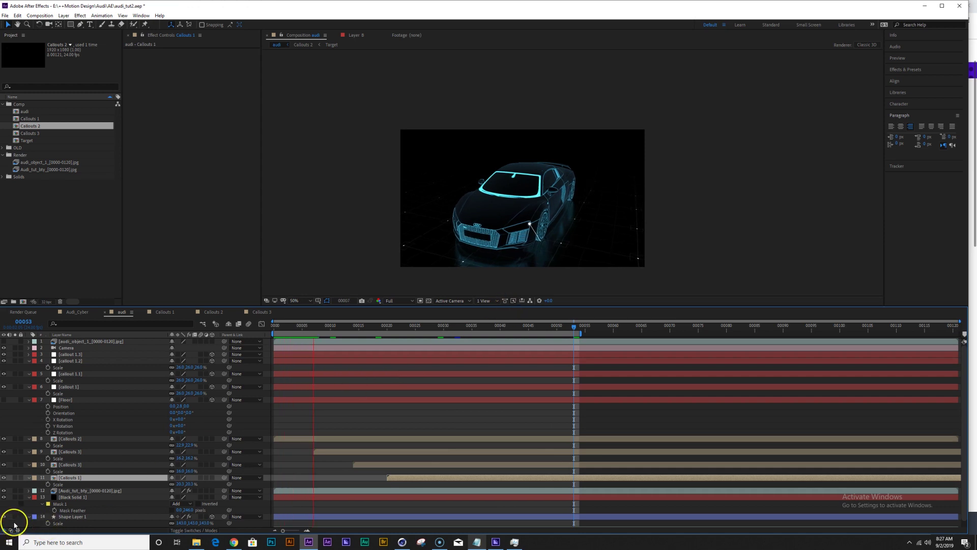
{"action": "scroll", "coordinate": [573, 214], "scroll_direction": "up", "scroll_amount": 2}
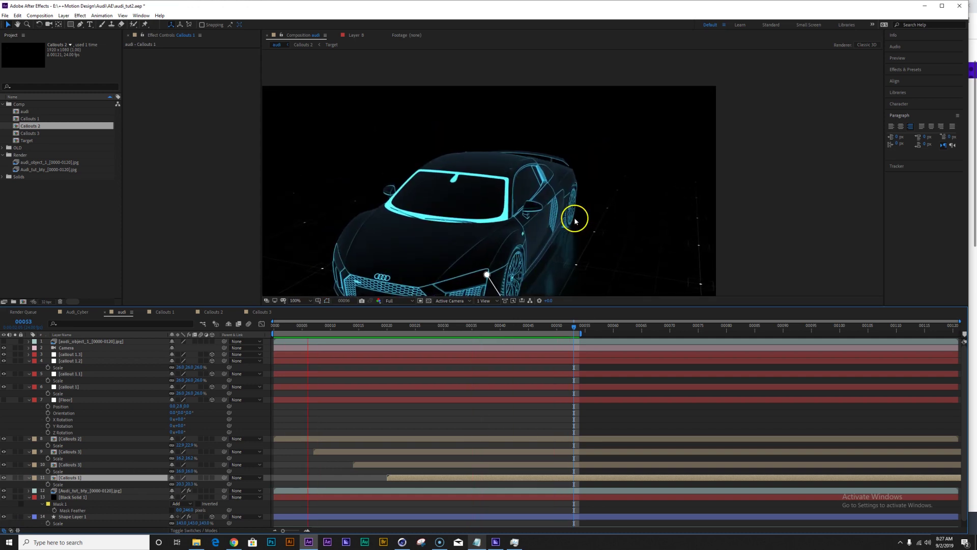
{"action": "key", "text": "grave"}
{"action": "key", "text": "grave"}
{"action": "key", "text": "grave"}
{"action": "key", "text": "grave"}
{"action": "key", "text": "grave"}
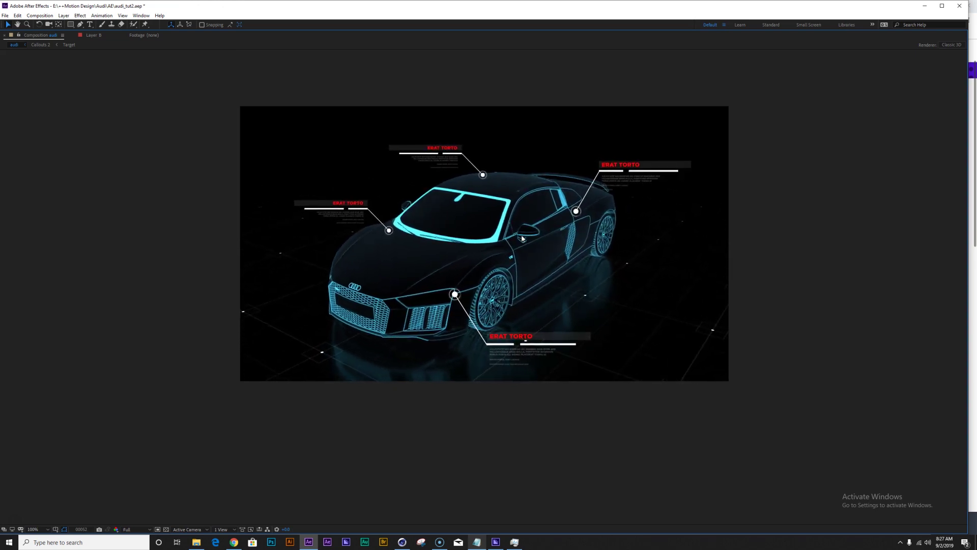
{"action": "key", "text": "space"}
{"action": "left_click", "coordinate": [592, 179]}
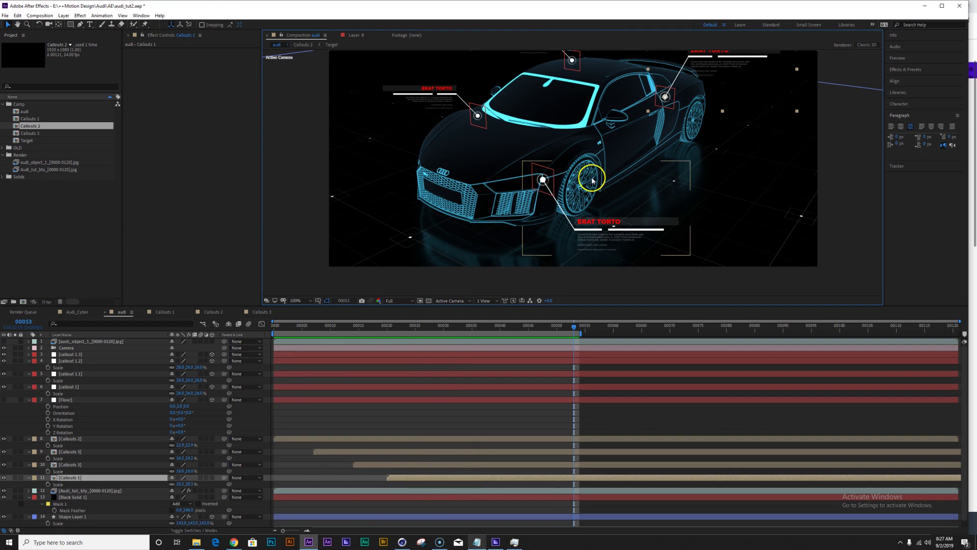
Add an adjustment layer named CC directly above the Callouts 2 layer.
{"action": "left_click", "coordinate": [75, 439]}
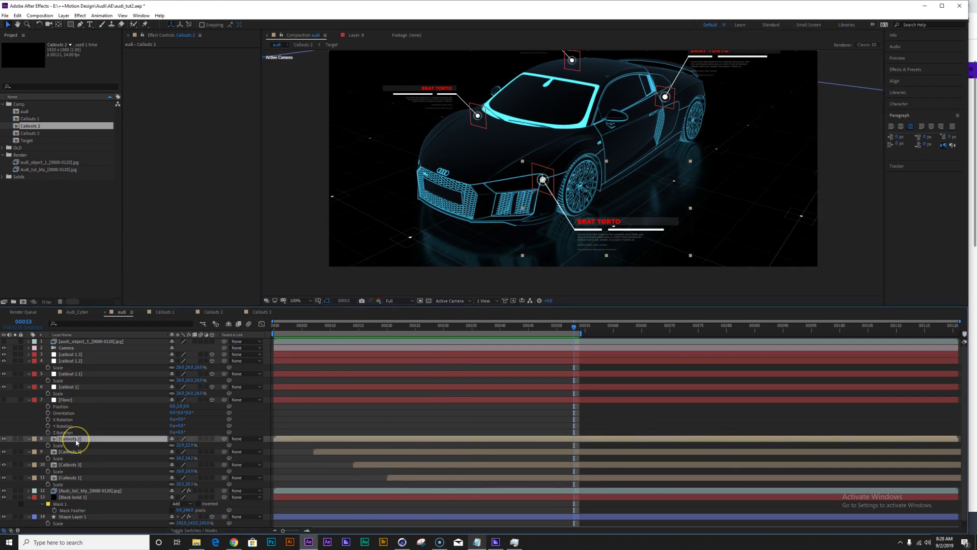
{"action": "key", "text": "ctrl+alt+y"}
{"action": "key", "text": "Return"}
{"action": "key", "text": "Return"}
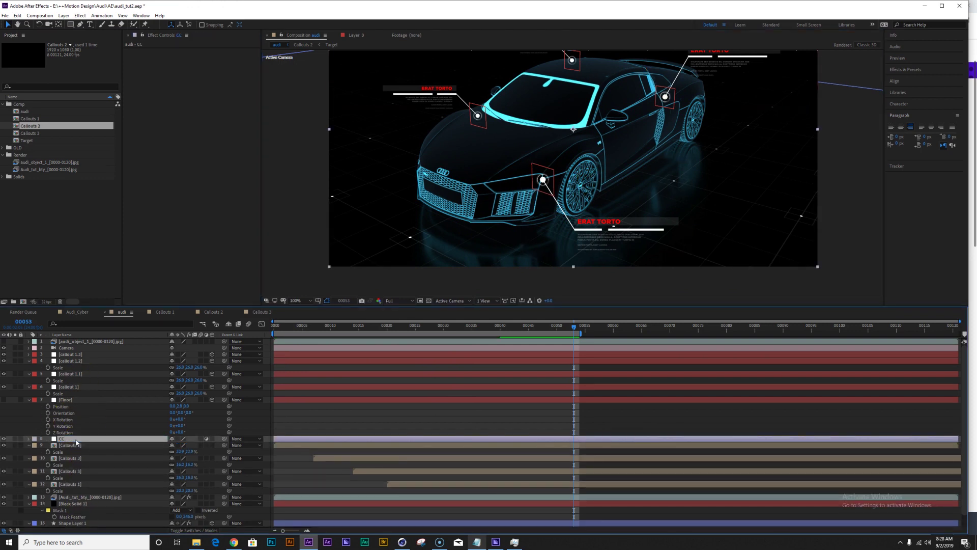
Find the Curves effect and apply it to the CC adjustment layer.
{"action": "left_click", "coordinate": [905, 70]}
{"action": "left_click", "coordinate": [907, 79]}
{"action": "type", "text": "curv"}
{"action": "double_click", "coordinate": [916, 114]}
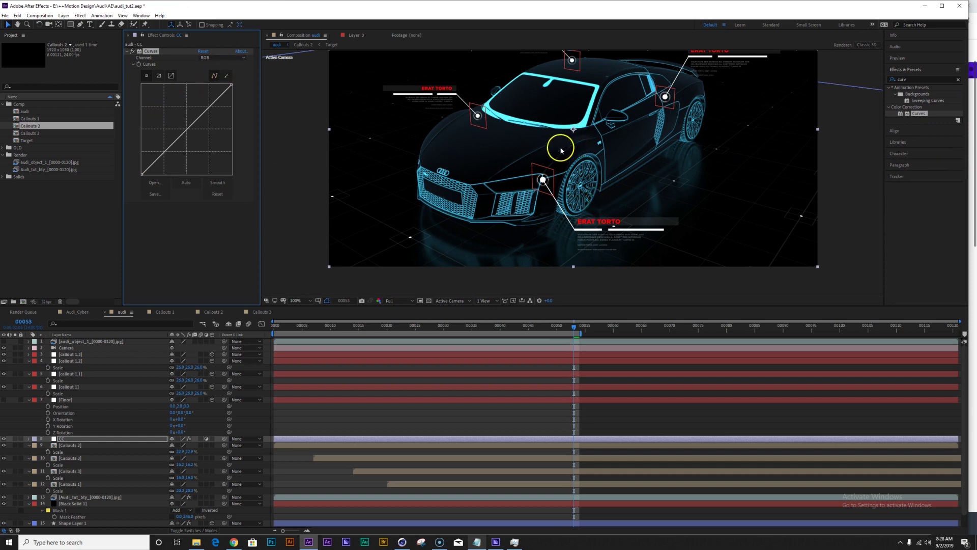
Pull the Red channel's curve down slightly in the CC layer's Curves effect.
{"action": "left_click_drag", "start_coordinate": [560, 148], "coordinate": [558, 185]}
{"action": "left_click", "coordinate": [229, 57]}
{"action": "left_click", "coordinate": [223, 71]}
{"action": "left_click_drag", "start_coordinate": [194, 120], "coordinate": [211, 73]}
{"action": "left_click", "coordinate": [219, 57]}
{"action": "left_click", "coordinate": [222, 65]}
{"action": "mouse_move", "coordinate": [203, 109]}
{"action": "left_mouse_down"}
{"action": "mouse_move", "coordinate": [212, 130]}
{"action": "mouse_move", "coordinate": [203, 96]}
{"action": "mouse_move", "coordinate": [205, 121]}
{"action": "left_mouse_up"}
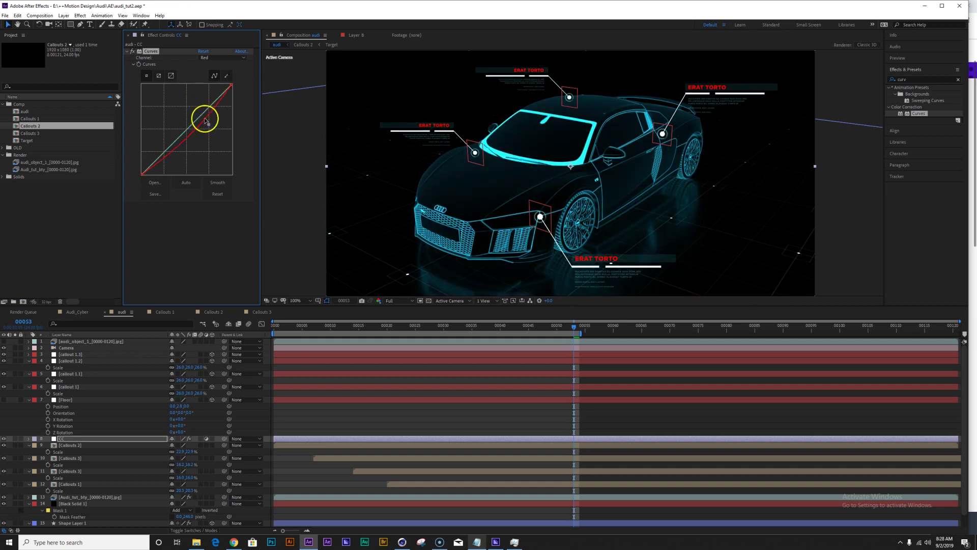
Raise the midpoint of the Blue channel's curve slightly in the CC layer's Curves effect.
{"action": "left_click", "coordinate": [213, 58]}
{"action": "left_click", "coordinate": [212, 96]}
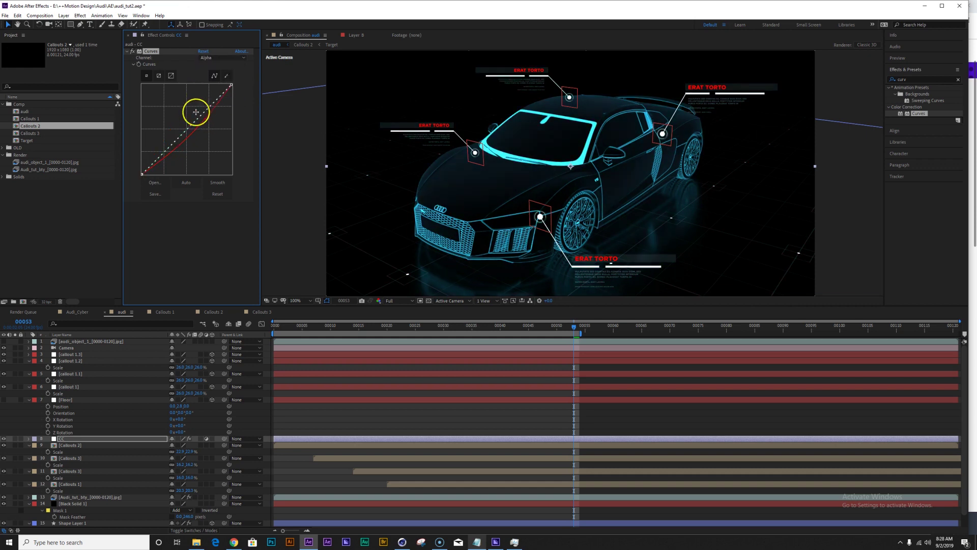
{"action": "left_click", "coordinate": [210, 57]}
{"action": "left_click", "coordinate": [211, 89]}
{"action": "mouse_move", "coordinate": [188, 127]}
{"action": "left_mouse_down"}
{"action": "mouse_move", "coordinate": [186, 104]}
{"action": "mouse_move", "coordinate": [191, 119]}
{"action": "left_mouse_up"}
Find the Glow effect and apply it to the CC adjustment layer.
{"action": "double_click", "coordinate": [914, 78]}
{"action": "type", "text": "glow"}
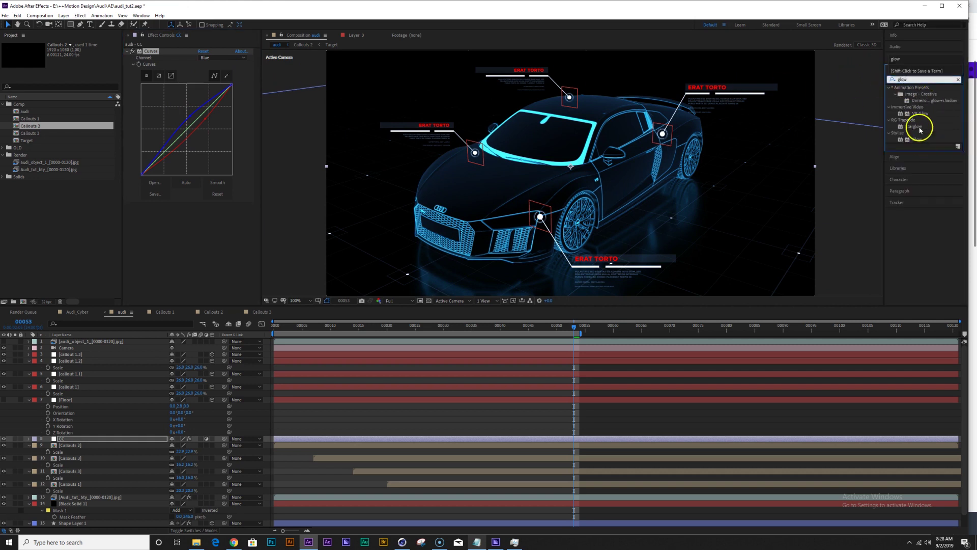
{"action": "left_click", "coordinate": [917, 139]}
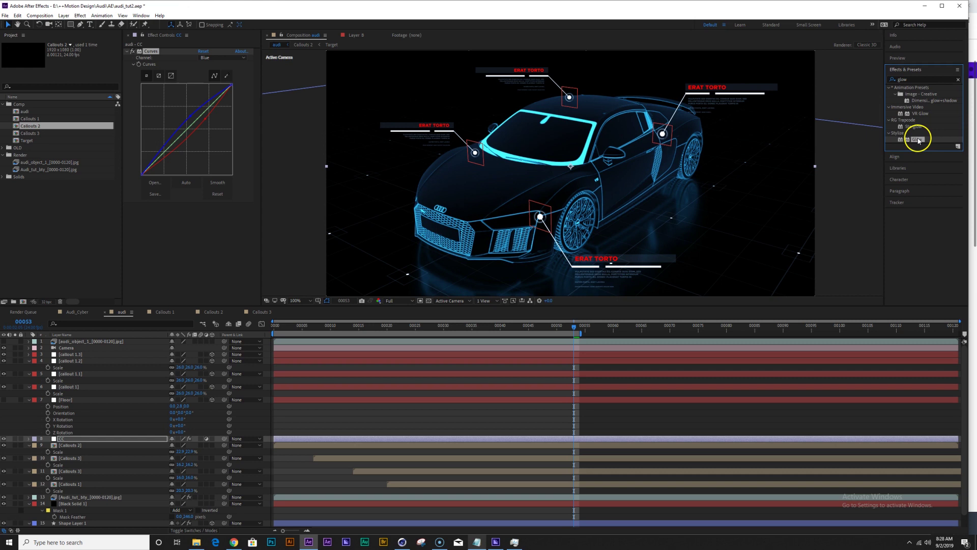
{"action": "double_click", "coordinate": [917, 140]}
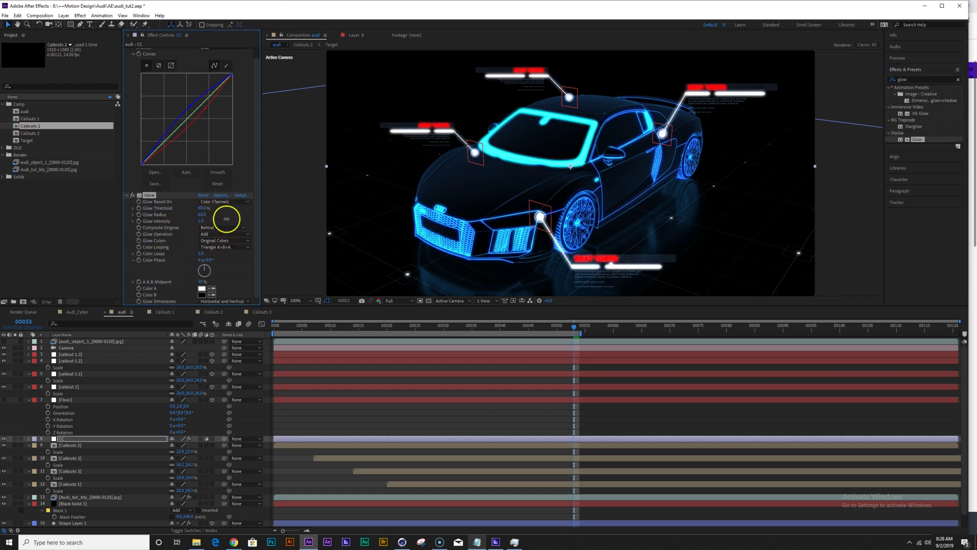
Set the CC layer's Glow intensity to 0.2 and its radius to about 54.
{"action": "left_click_drag", "start_coordinate": [227, 219], "coordinate": [164, 227]}
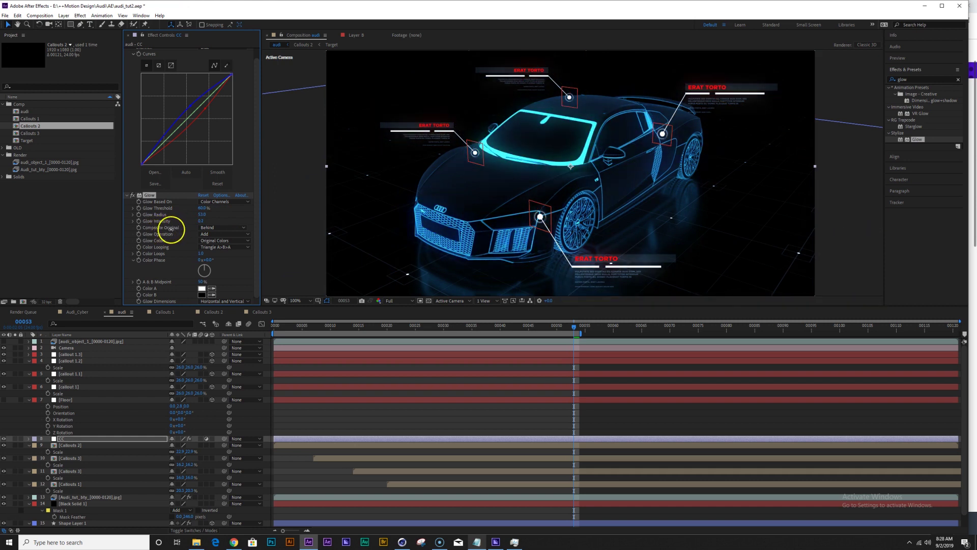
{"action": "left_click_drag", "start_coordinate": [201, 213], "coordinate": [203, 216]}
{"action": "left_click", "coordinate": [589, 235]}
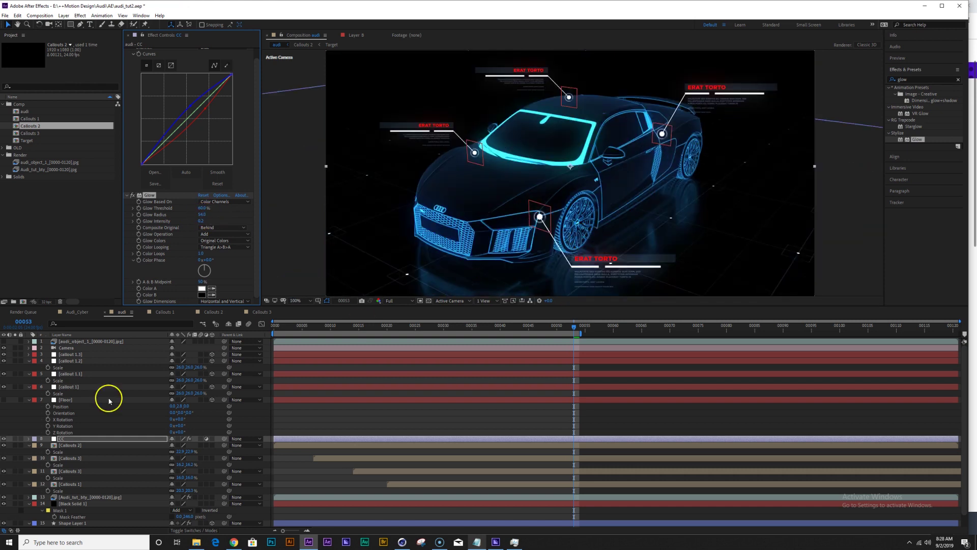
Solo the Audi_tut_bty render layer above Black Solid 1 and apply the Tint effect to it.
{"action": "scroll", "coordinate": [84, 509], "scroll_direction": "down", "scroll_amount": 1}
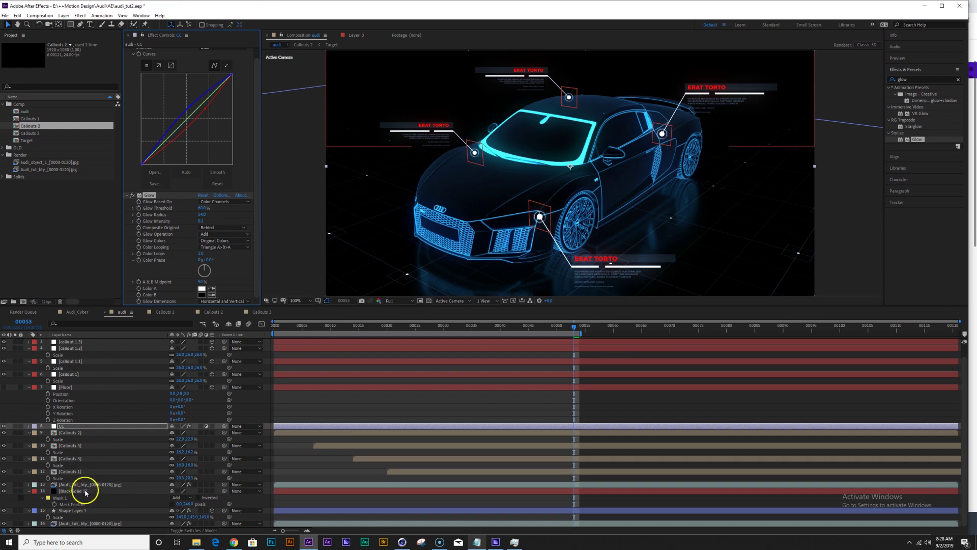
{"action": "left_click", "coordinate": [83, 484]}
{"action": "left_click", "coordinate": [15, 484]}
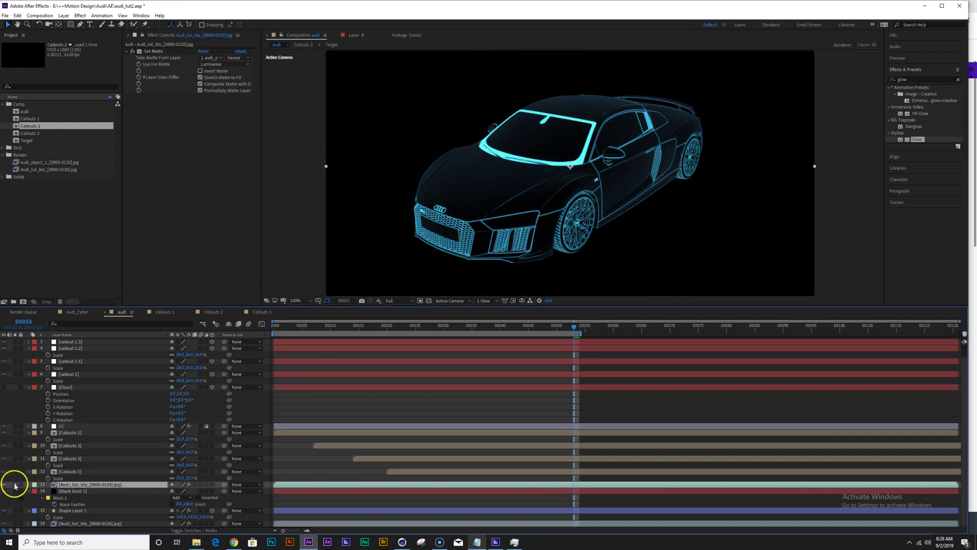
{"action": "left_click", "coordinate": [916, 81]}
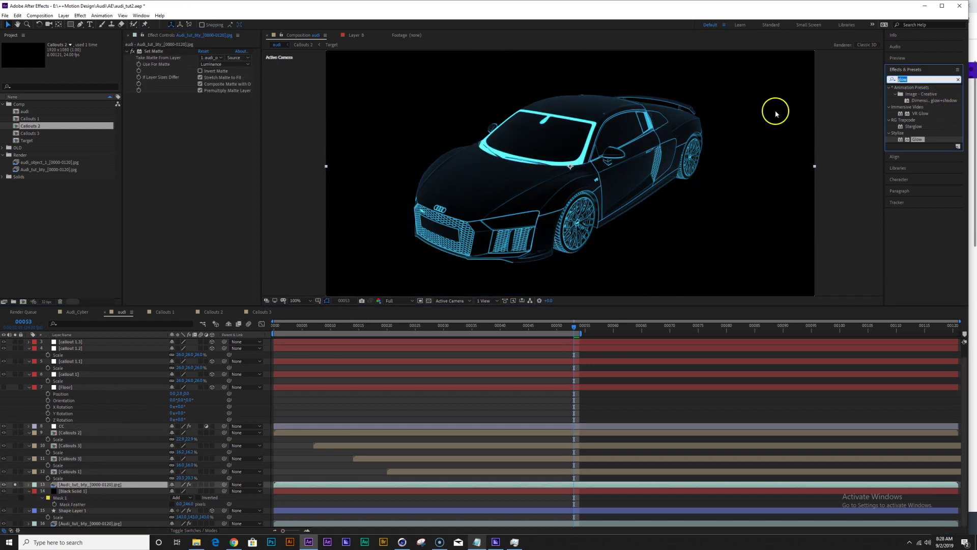
{"action": "type", "text": "curv"}
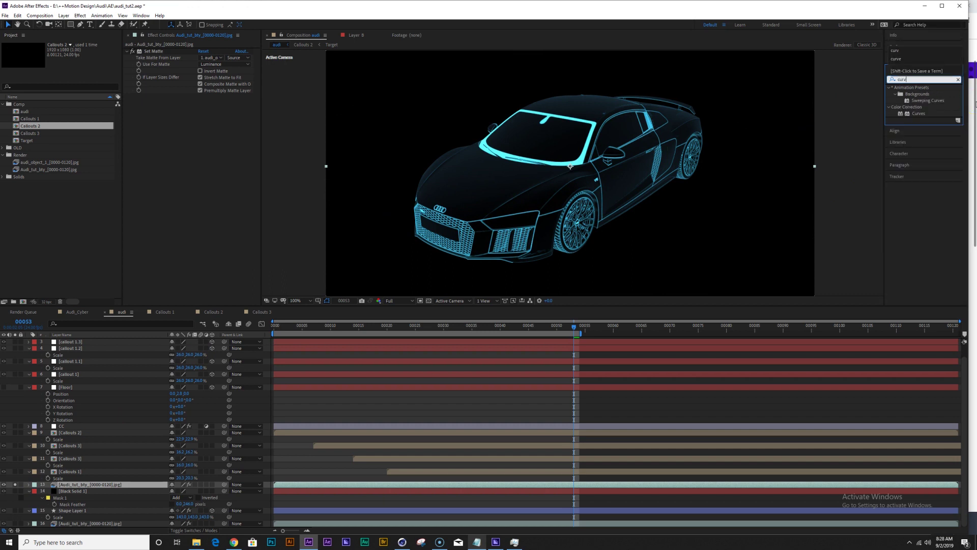
{"action": "key", "text": "BackSpace"}
{"action": "key", "text": "BackSpace"}
{"action": "key", "text": "BackSpace"}
{"action": "key", "text": "BackSpace"}
{"action": "type", "text": "tint"}
{"action": "double_click", "coordinate": [915, 114]}
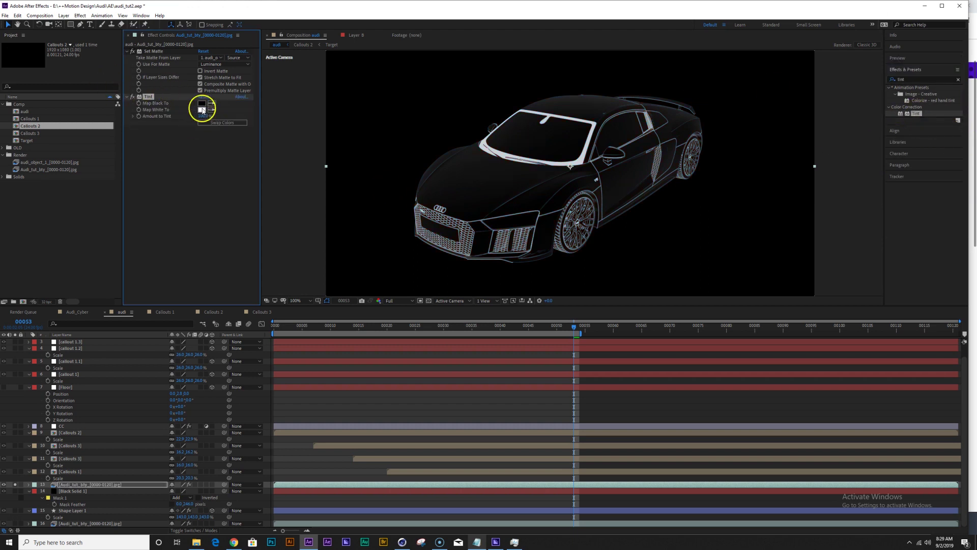
Map the Tint effect's white to pure red FF0000 and turn off the car render layer's solo.
{"action": "left_click", "coordinate": [202, 109]}
{"action": "left_click_drag", "start_coordinate": [379, 340], "coordinate": [374, 301]}
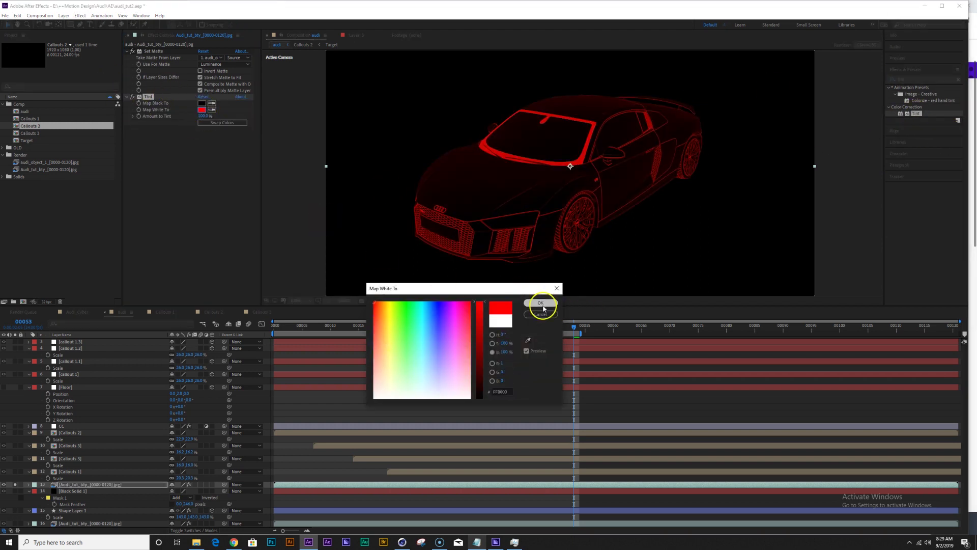
{"action": "left_click", "coordinate": [540, 302]}
{"action": "left_click", "coordinate": [15, 488]}
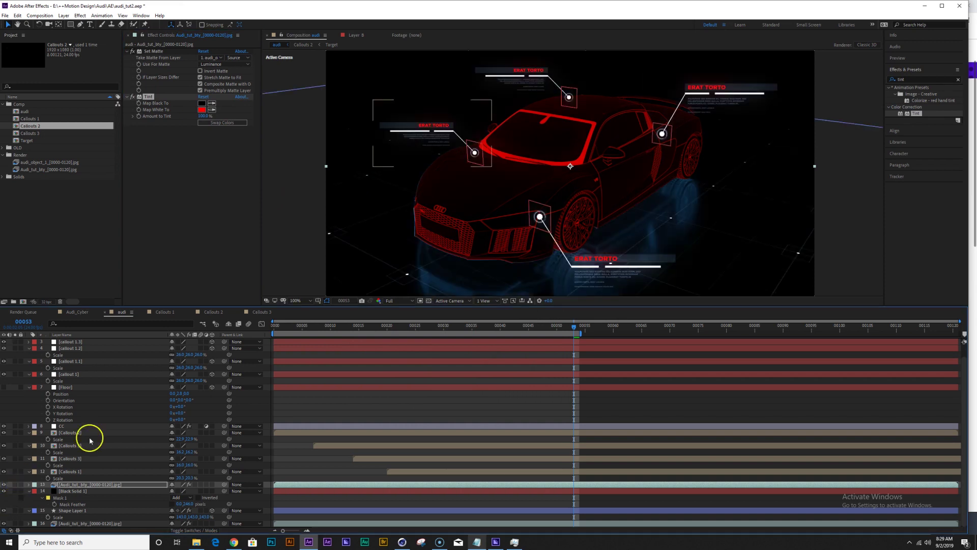
Change the Tint's white mapping to mint green 33FFAB, and disable the Tint effect on the car layer.
{"action": "left_click", "coordinate": [201, 110]}
{"action": "mouse_move", "coordinate": [443, 356]}
{"action": "left_mouse_down"}
{"action": "mouse_move", "coordinate": [451, 327]}
{"action": "mouse_move", "coordinate": [439, 342]}
{"action": "left_mouse_up"}
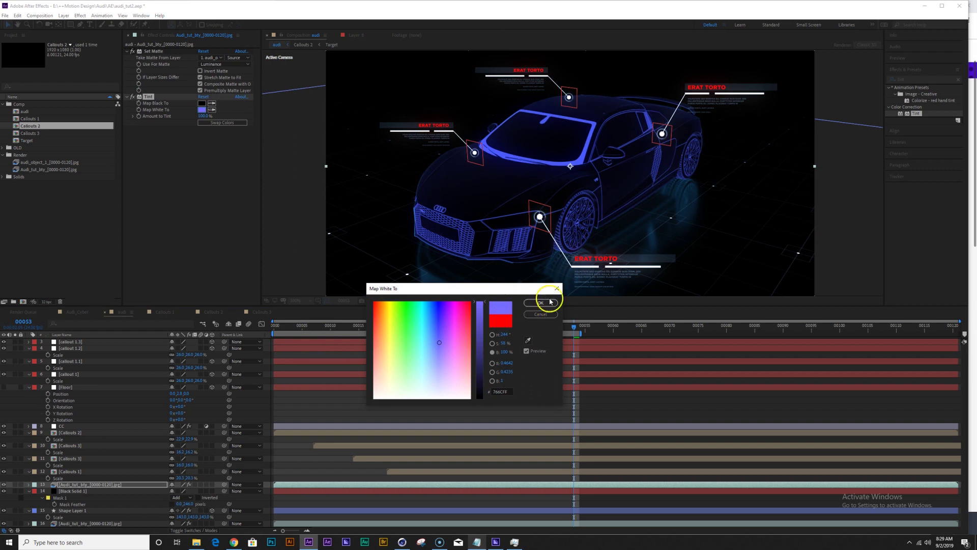
{"action": "left_click", "coordinate": [415, 321]}
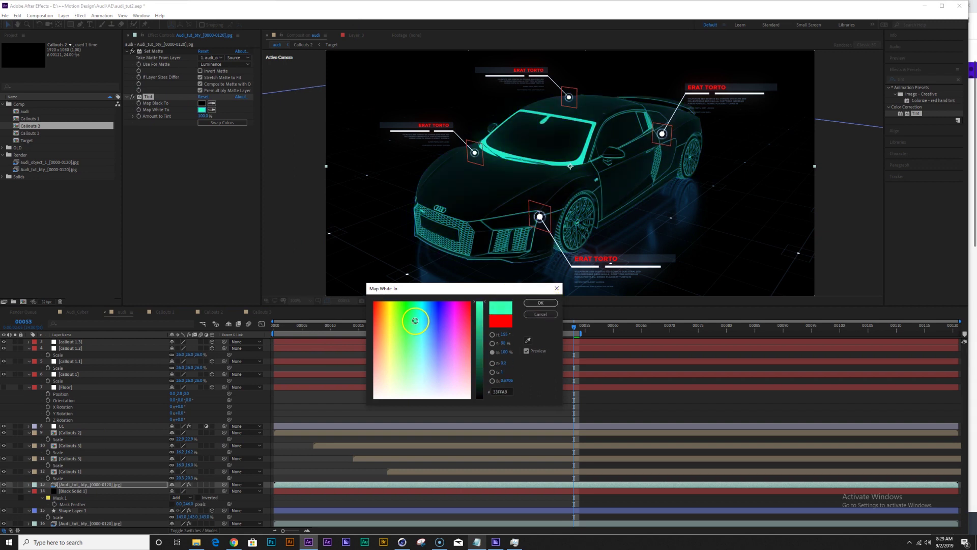
{"action": "left_click", "coordinate": [538, 303]}
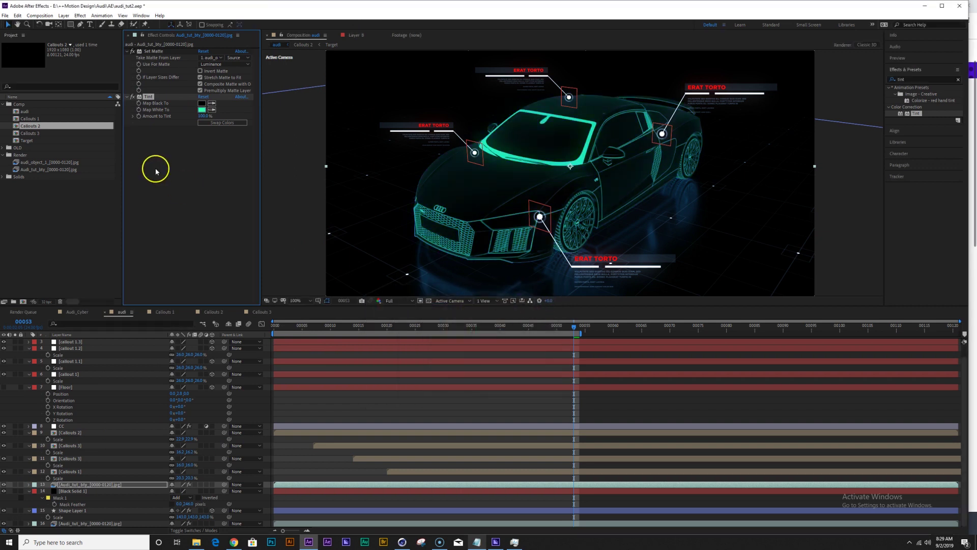
{"action": "left_click", "coordinate": [132, 98]}
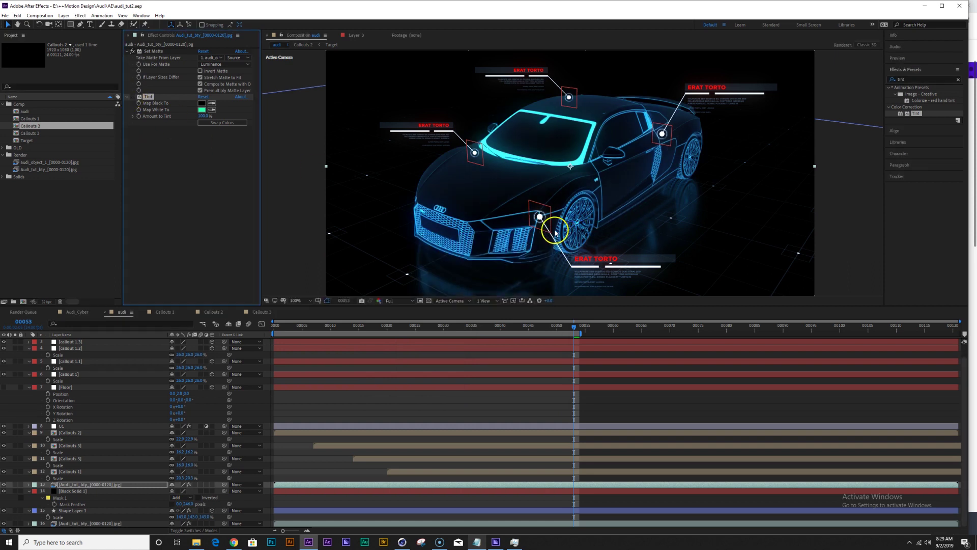
Examine the colour-corrected car and callouts in an enlarged composition view.
{"action": "key", "text": "grave"}
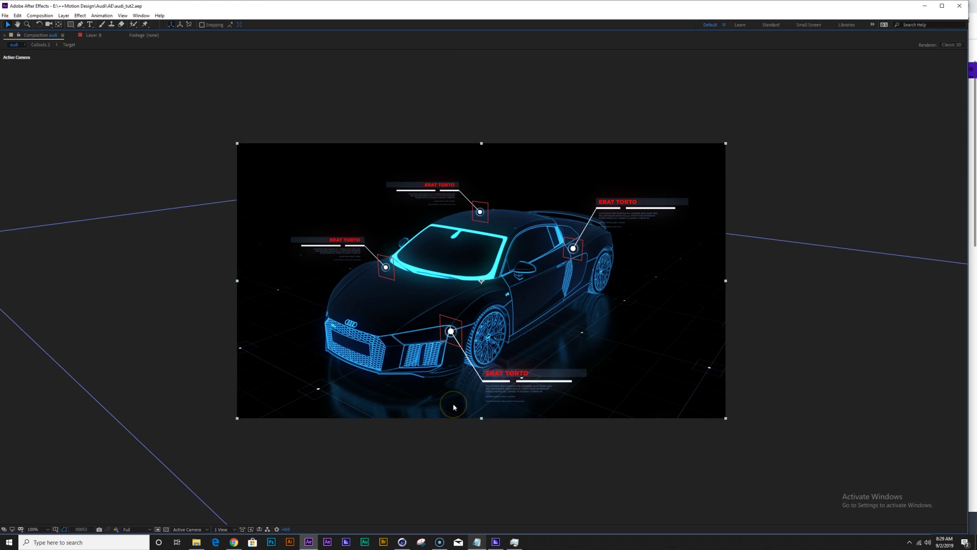
{"action": "key", "text": "grave"}
{"action": "left_click", "coordinate": [513, 220]}
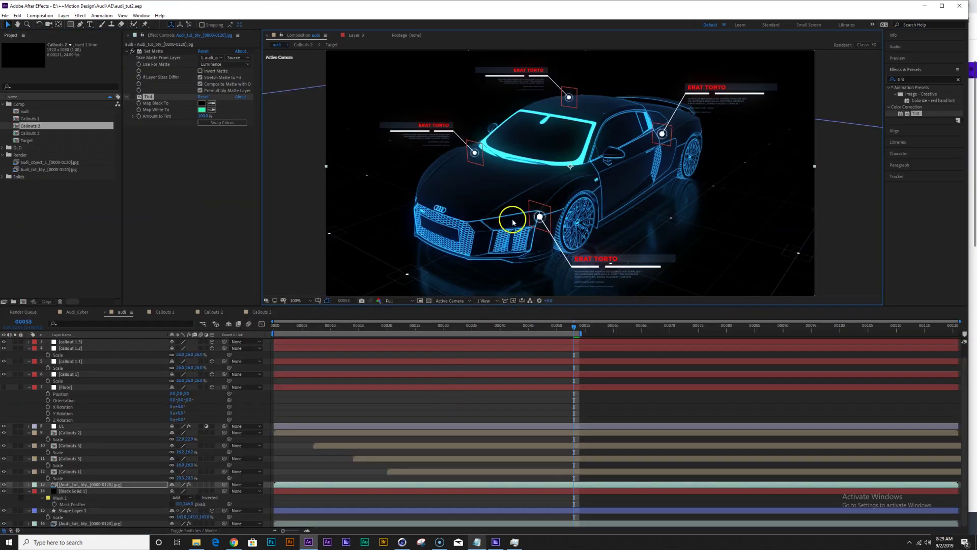
{"action": "key", "text": "grave"}
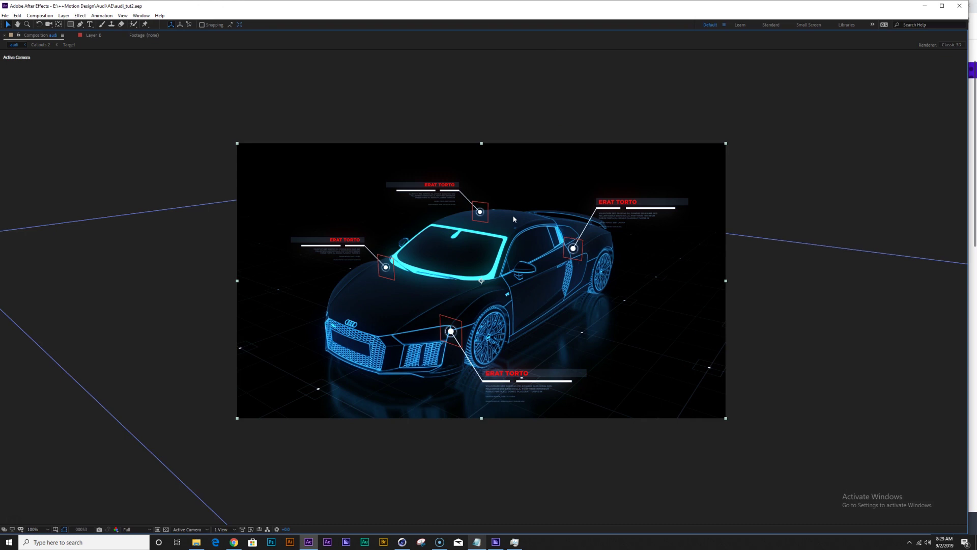
{"action": "key", "text": "grave"}
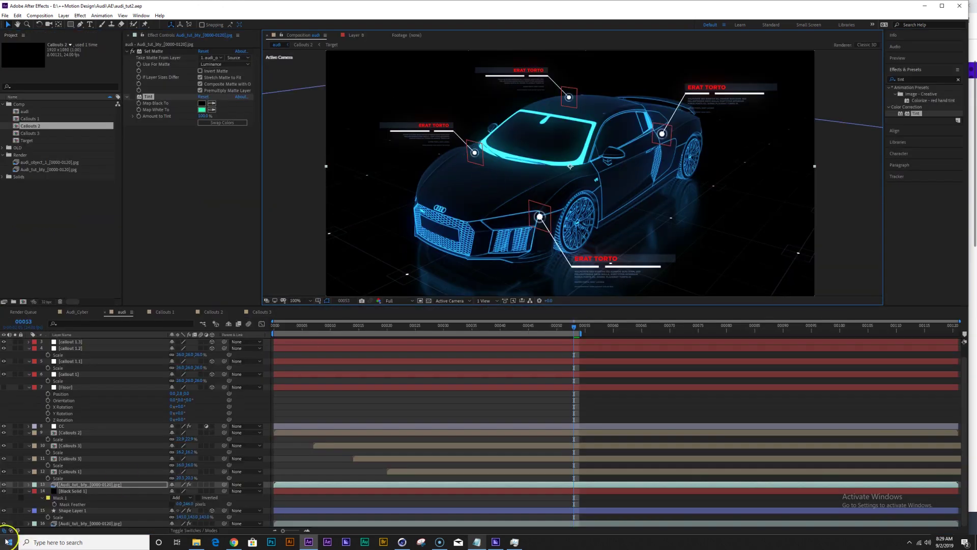